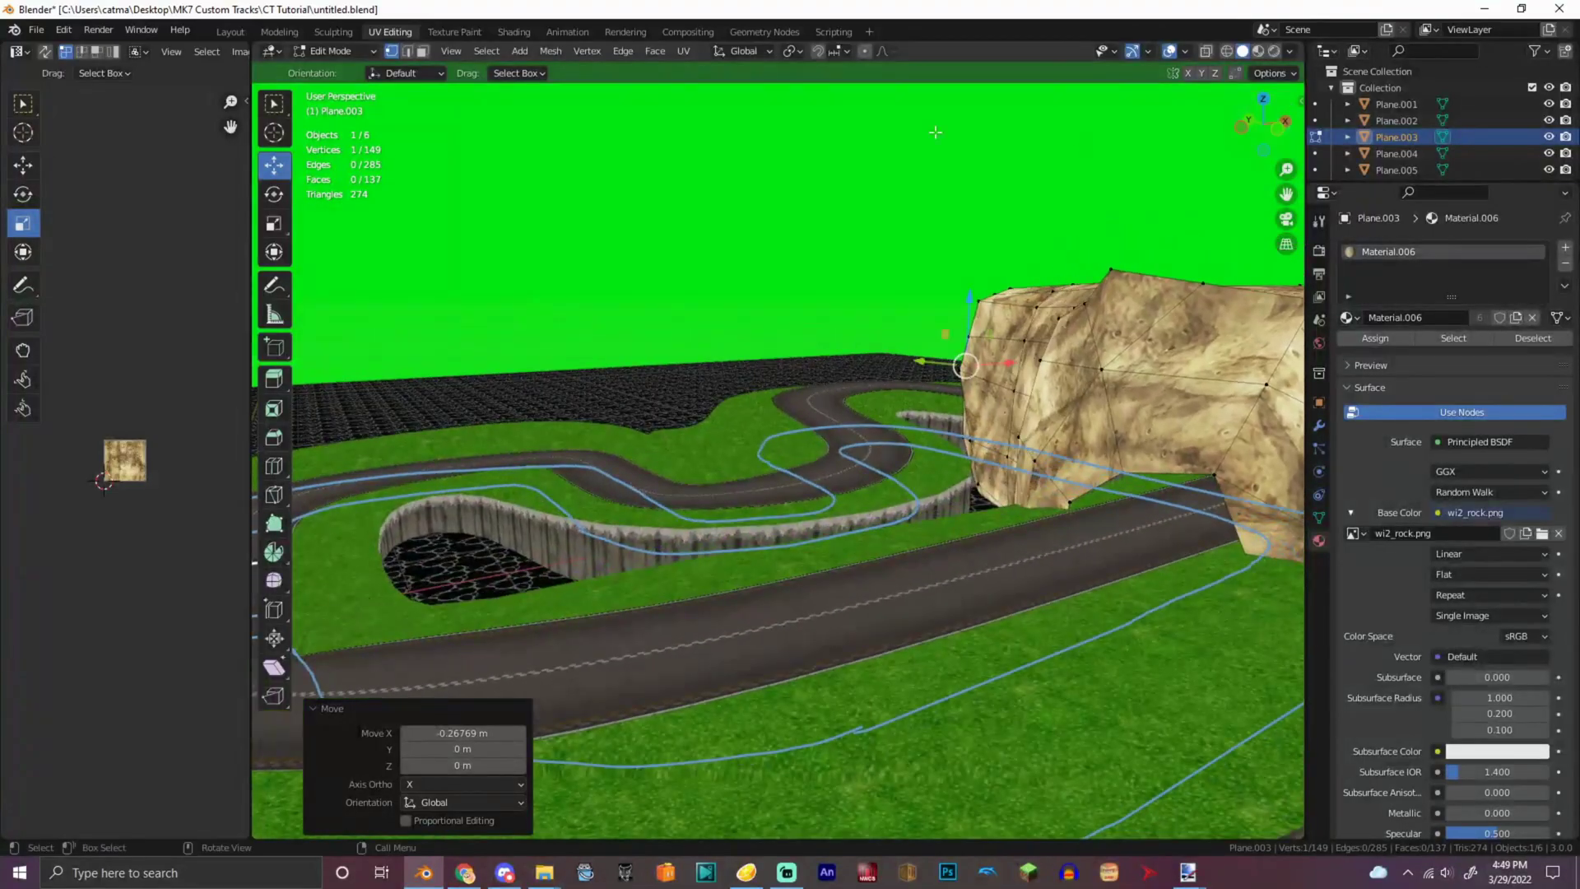
# - Finish editing the rock mesh and edit the road object's mesh from the top orthographic view with X-ray display on
pyautogui.click(330, 51)
pyautogui.click(324, 70)
pyautogui.click(1264, 99)
pyautogui.moveTo(1286, 194); pyautogui.dragTo(1436, 0)
pyautogui.click(739, 576)
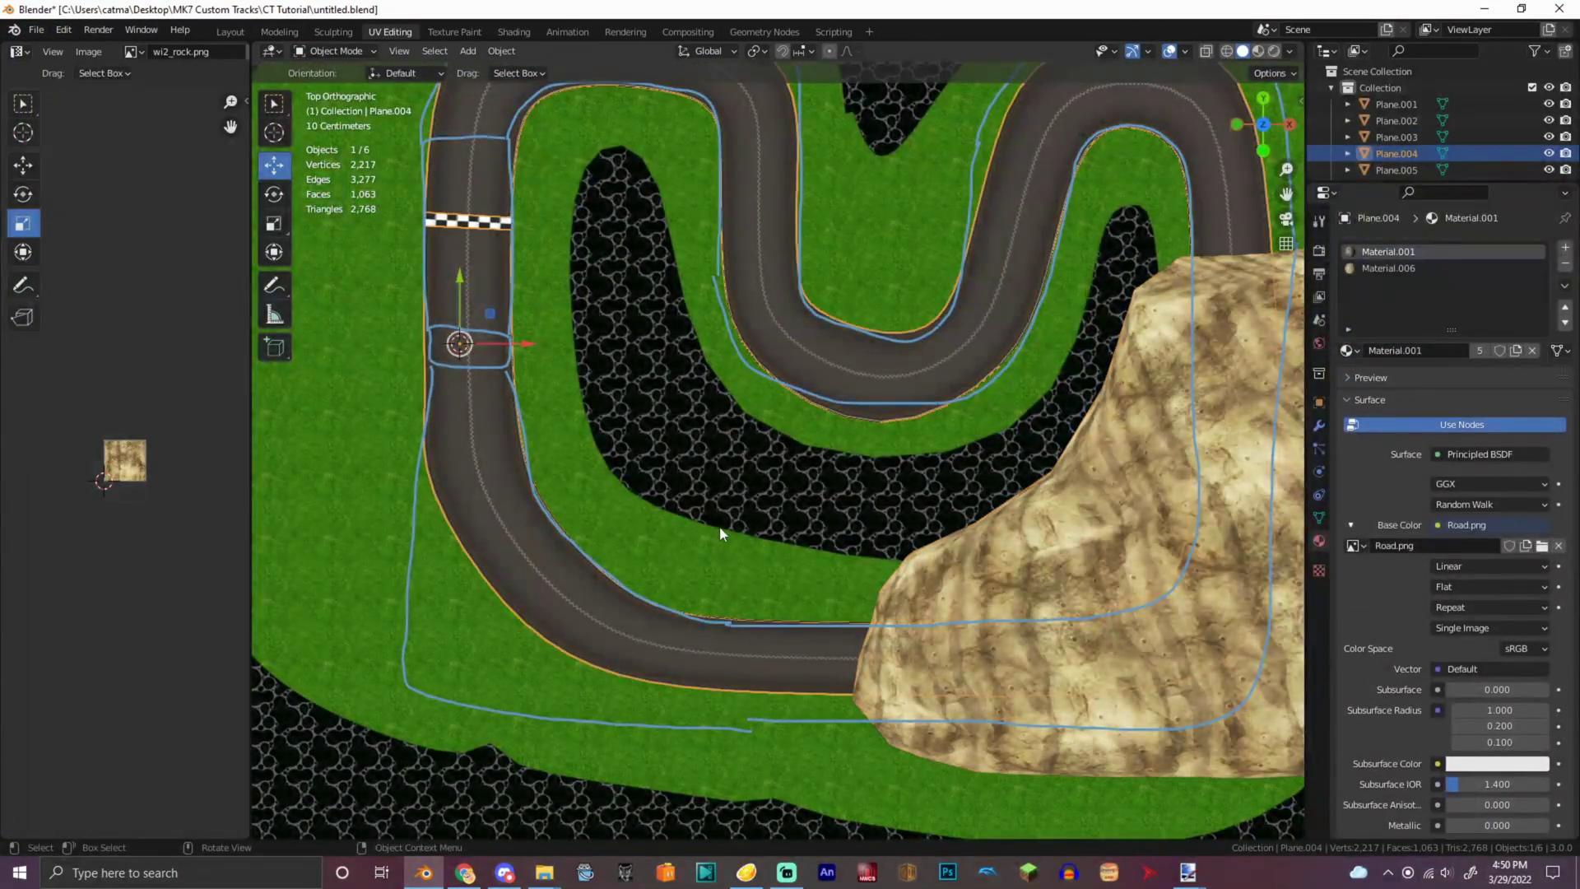
pyautogui.click(354, 51)
pyautogui.click(338, 84)
pyautogui.click(1205, 52)
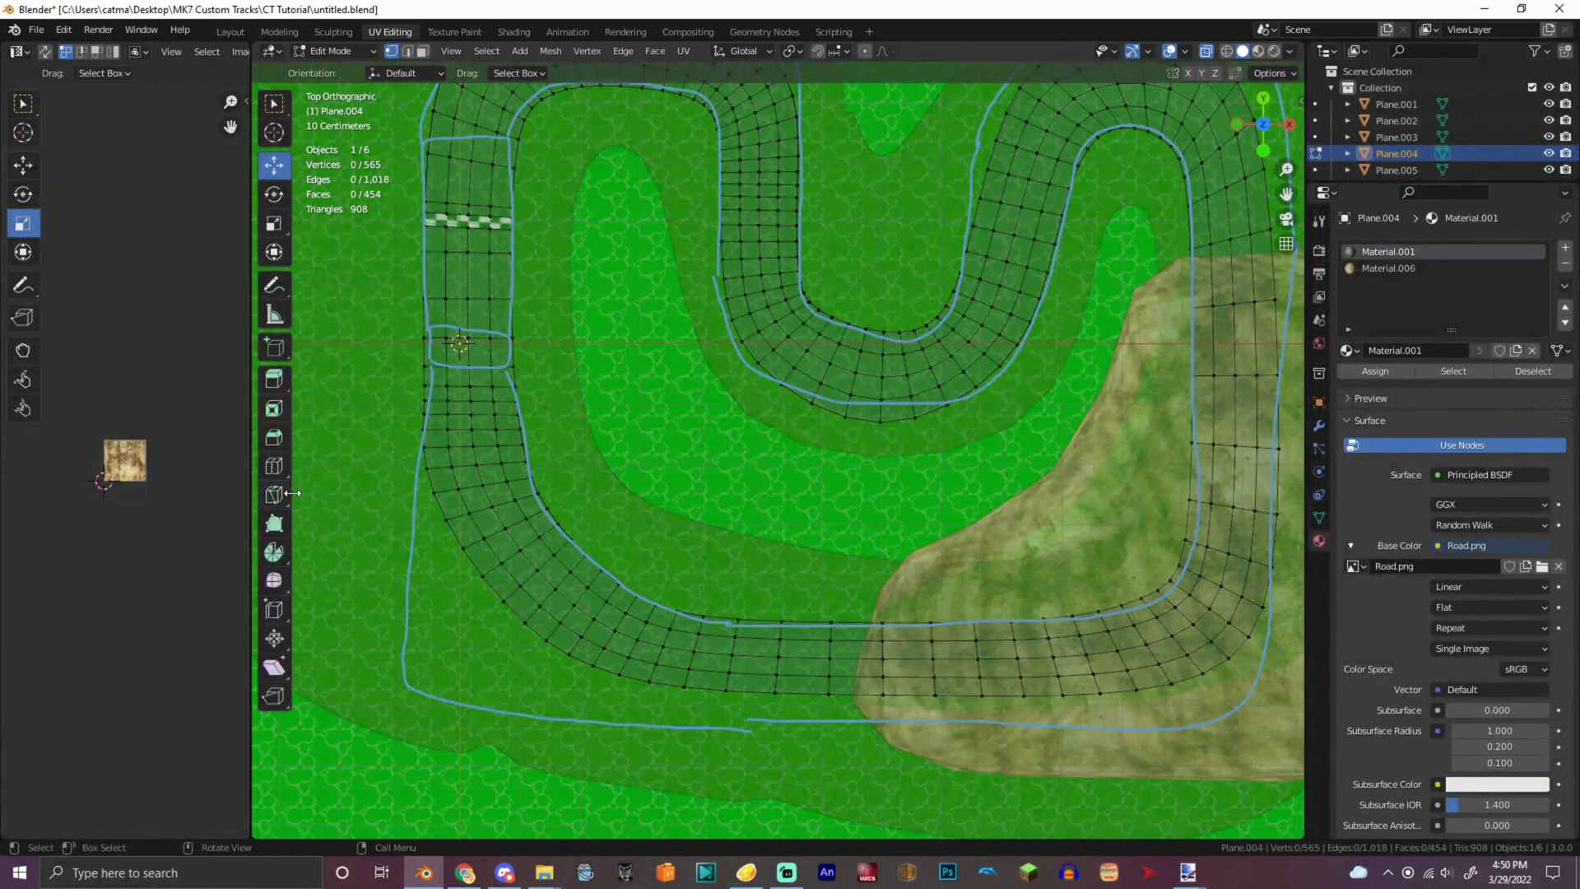
# - Try adding loop cuts across the road's lower straight just before the rock
pyautogui.click(274, 465)
pyautogui.moveTo(808, 647); pyautogui.dragTo(792, 646)
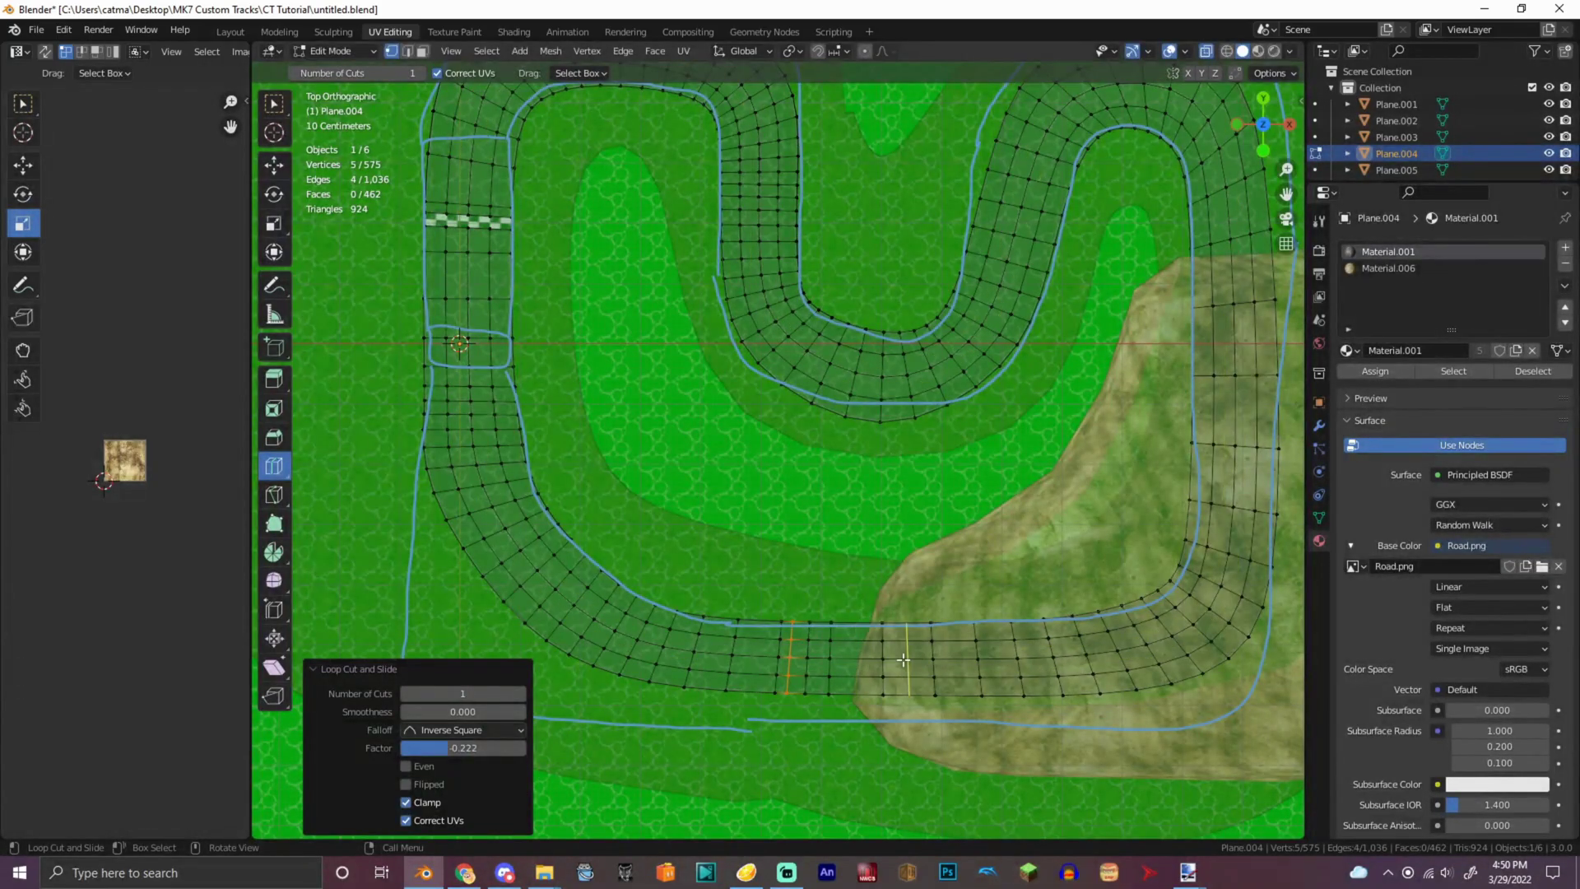
pyautogui.click(278, 104)
# - Copy cdn_dasharrow.png and cdn_rainbow01.png from the 3DS Maka Wuhu texture folder into the CT Tutorial folder, then return to Blender
pyautogui.moveTo(546, 874)
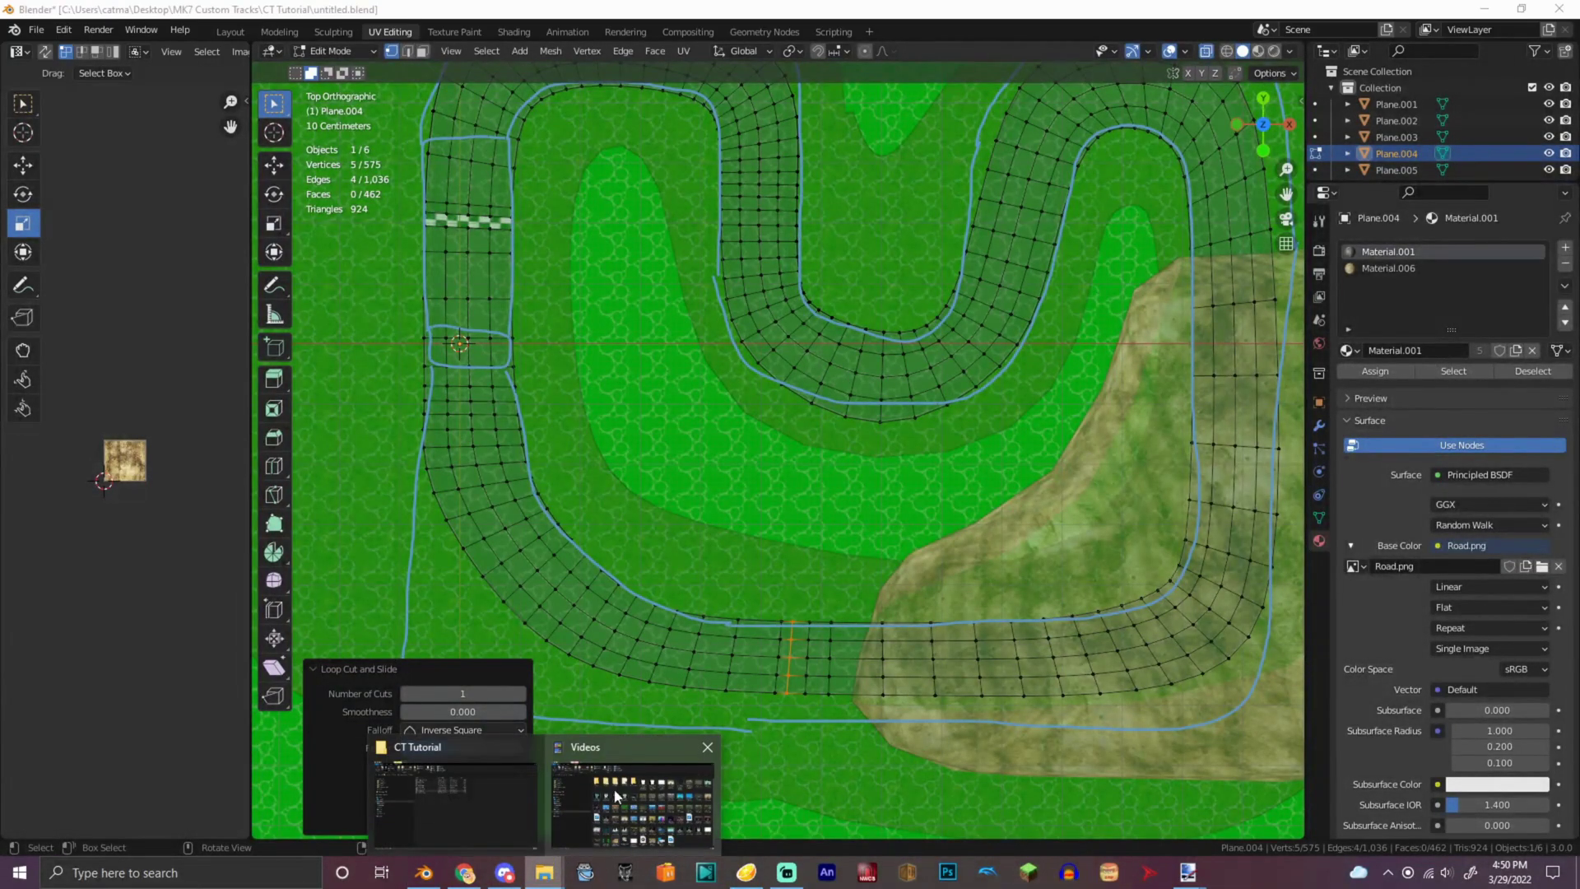
pyautogui.click(568, 777)
pyautogui.click(16, 132)
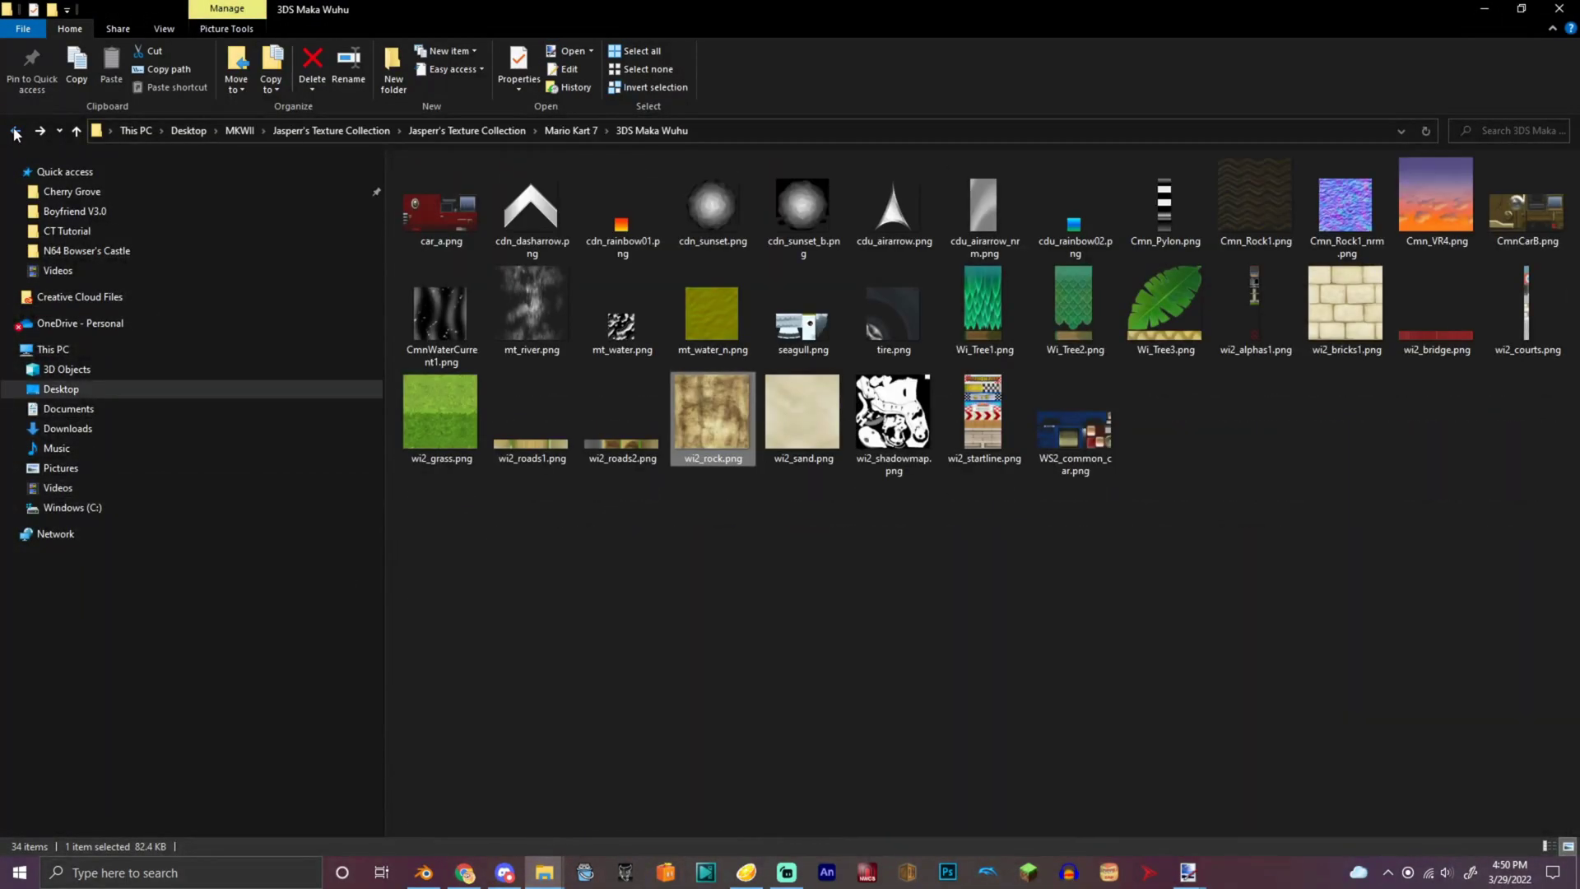
pyautogui.click(600, 211)
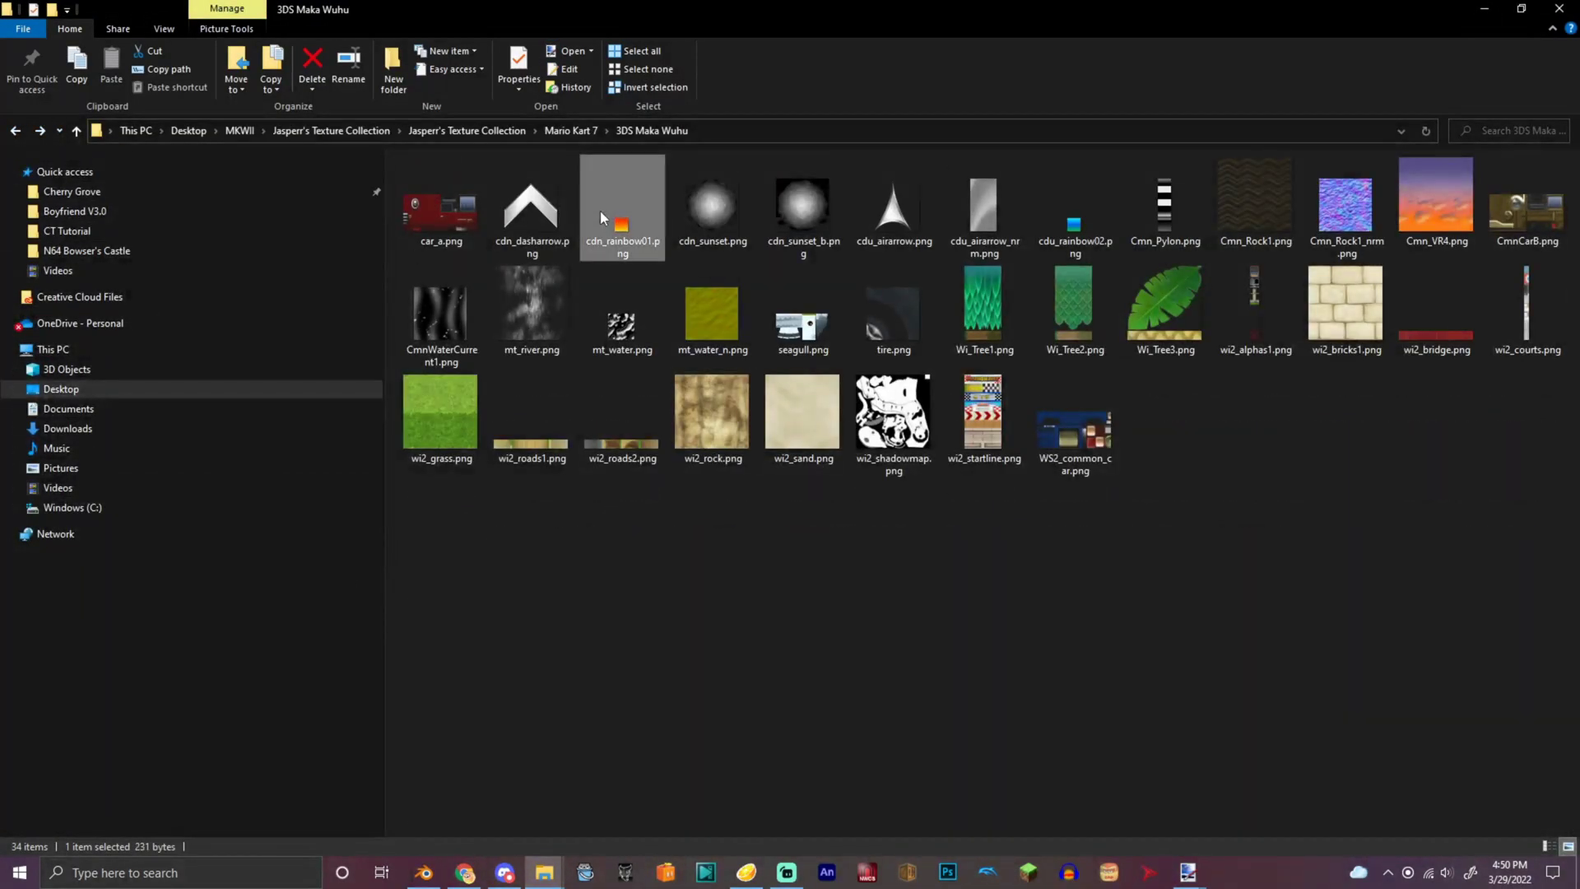
pyautogui.moveTo(486, 260); pyautogui.dragTo(609, 231)
pyautogui.hotkey('ctrl', 'c')
pyautogui.click(543, 872)
pyautogui.click(642, 777)
pyautogui.click(685, 497)
pyautogui.hotkey('ctrl', 'v')
pyautogui.click(424, 872)
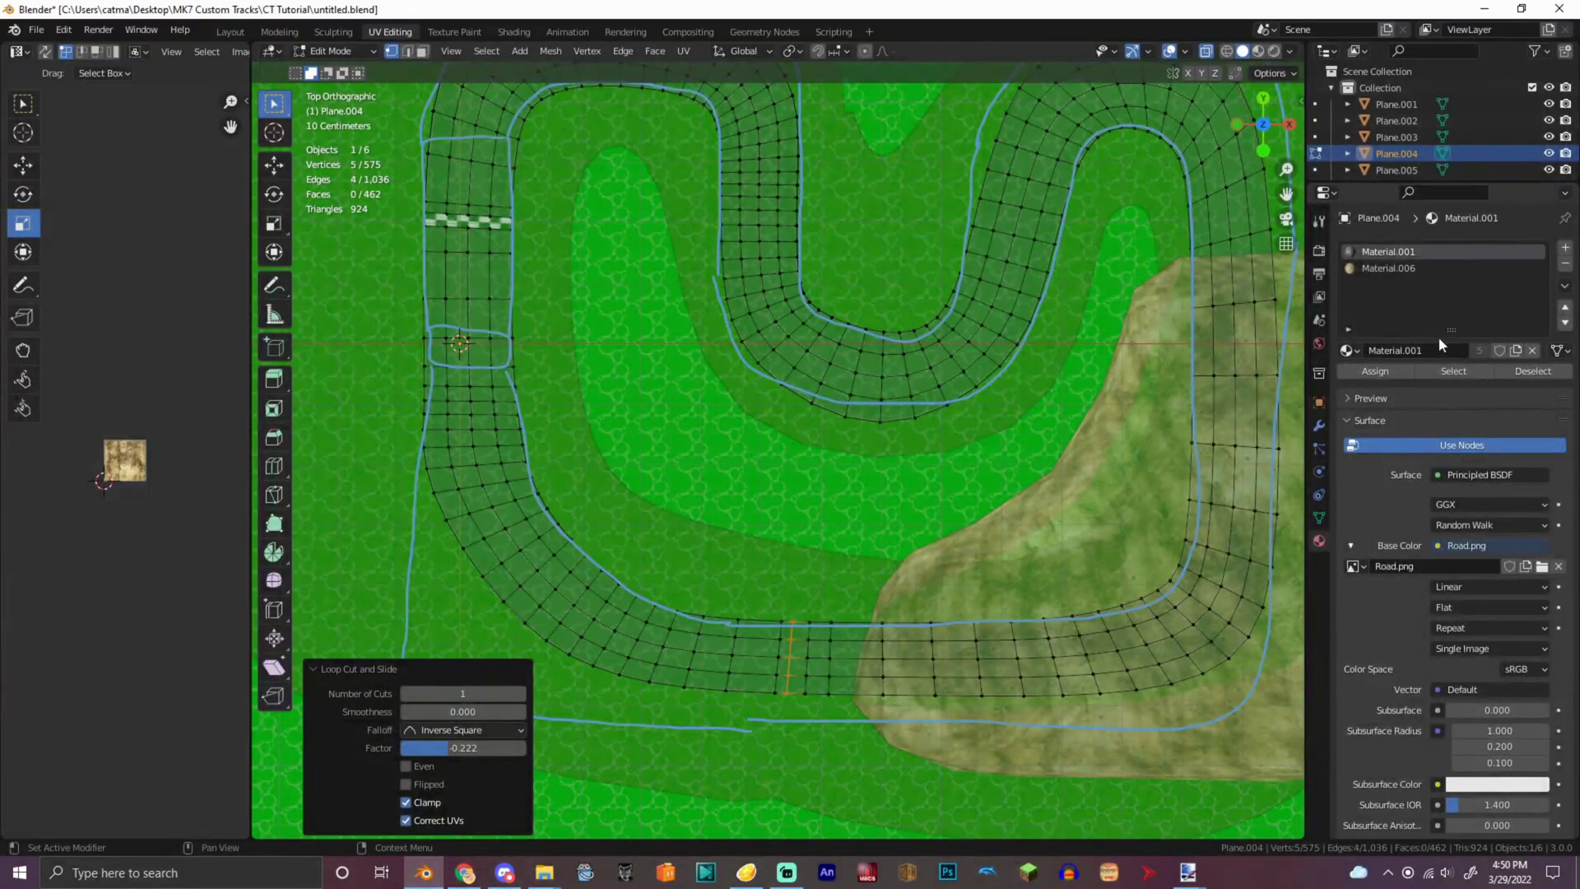
# - Add a new material to the road with an image texture as base color, opening cdn_dasharrow.png and cdn_rainbow01.png
pyautogui.click(1565, 247)
pyautogui.click(1465, 350)
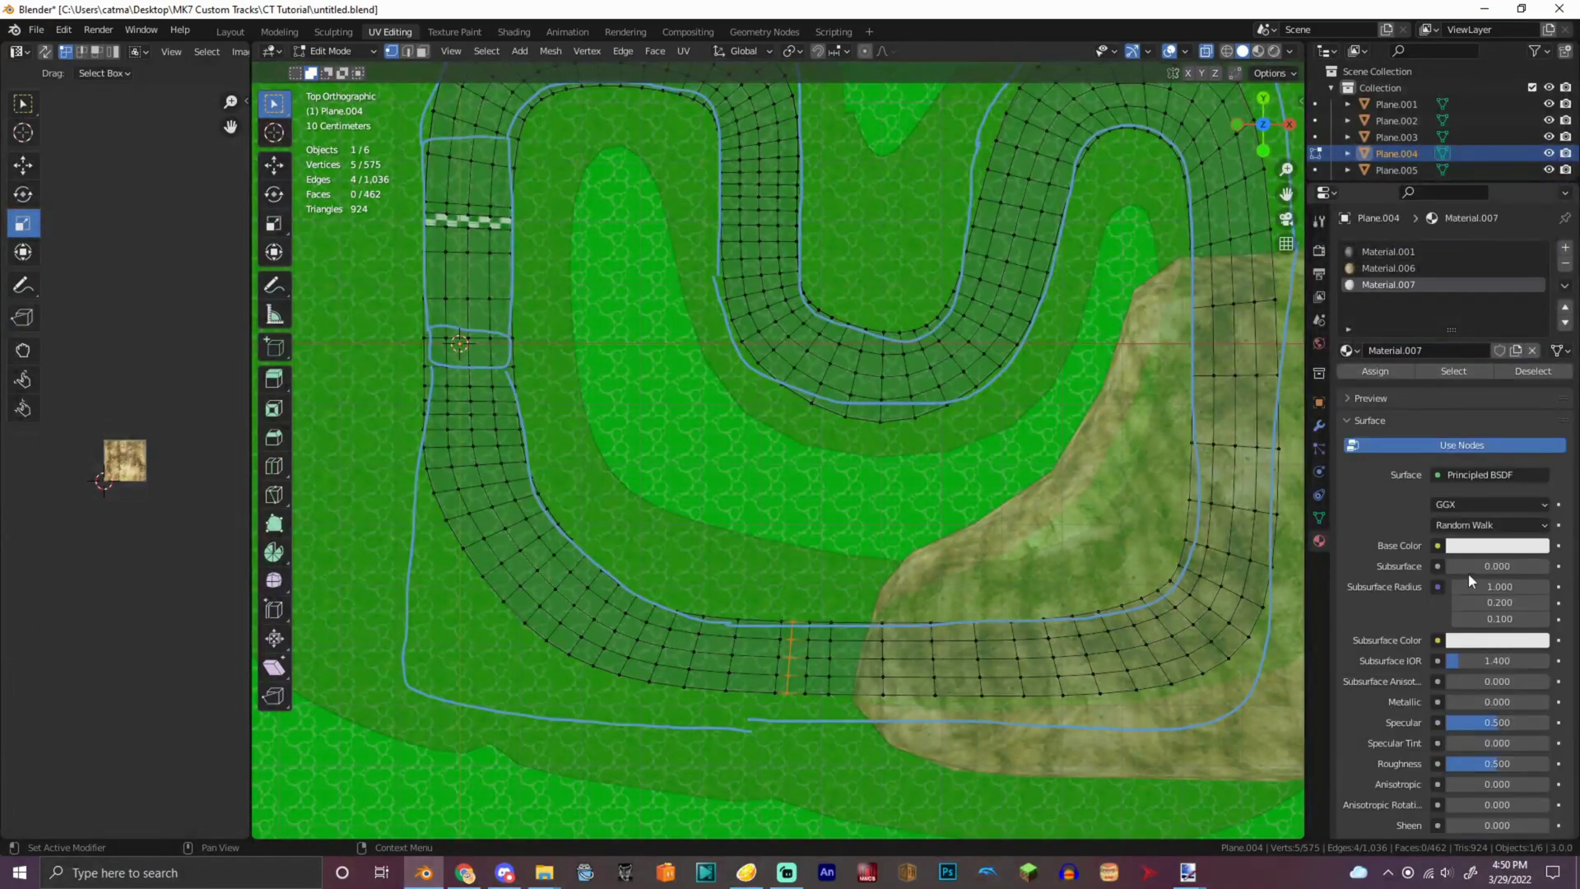
pyautogui.click(1438, 545)
pyautogui.click(1134, 656)
pyautogui.click(1352, 566)
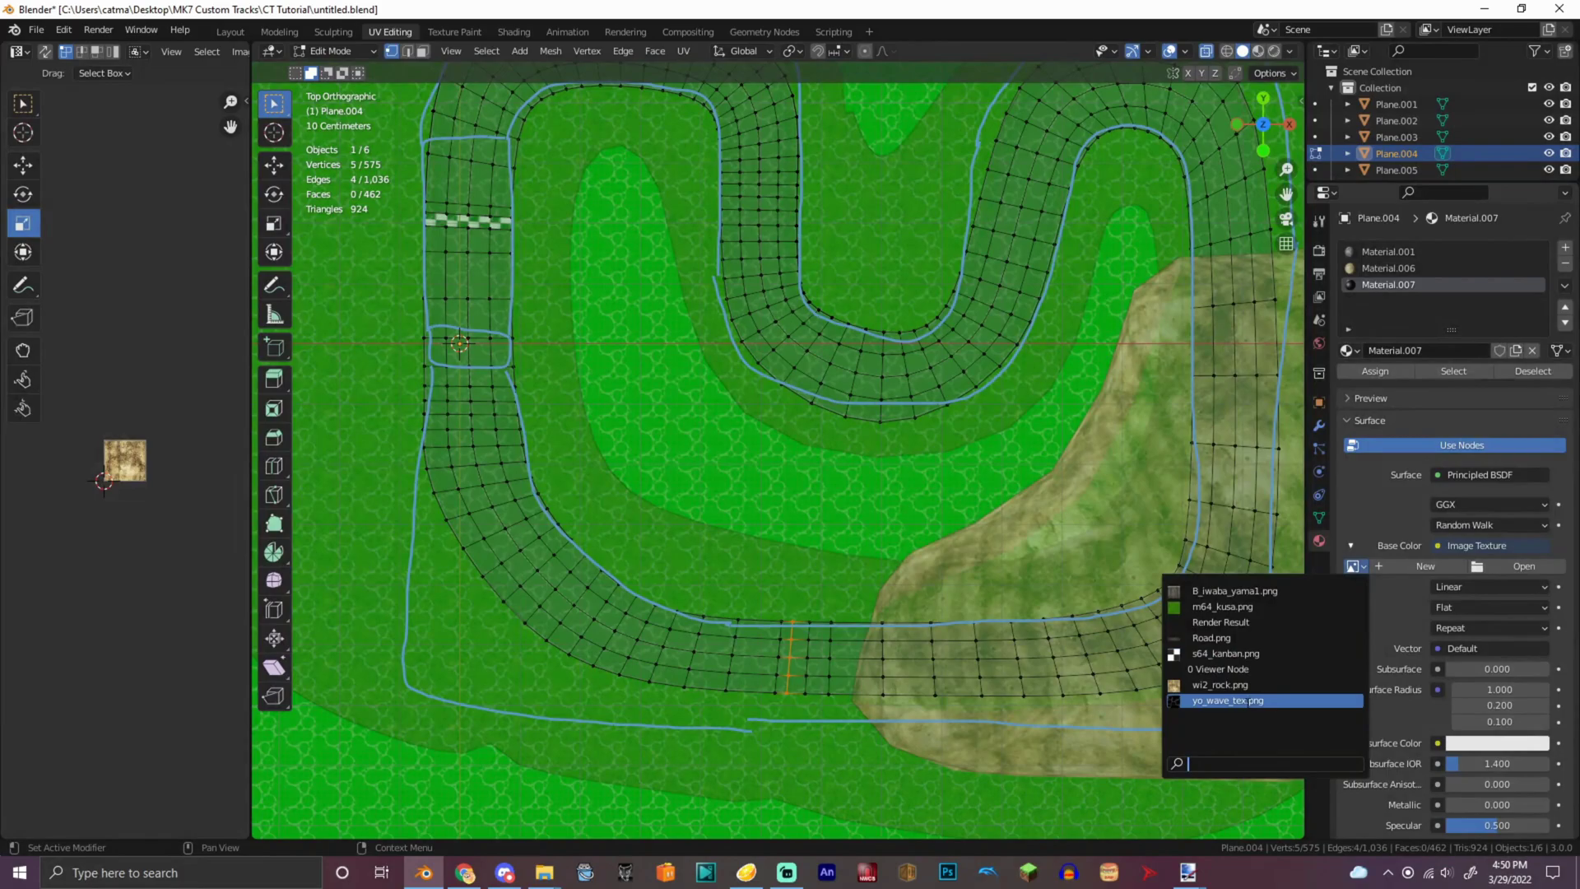
pyautogui.click(1523, 567)
pyautogui.click(657, 288)
pyautogui.keyDown('shift'); pyautogui.click(657, 303); pyautogui.keyUp('shift')
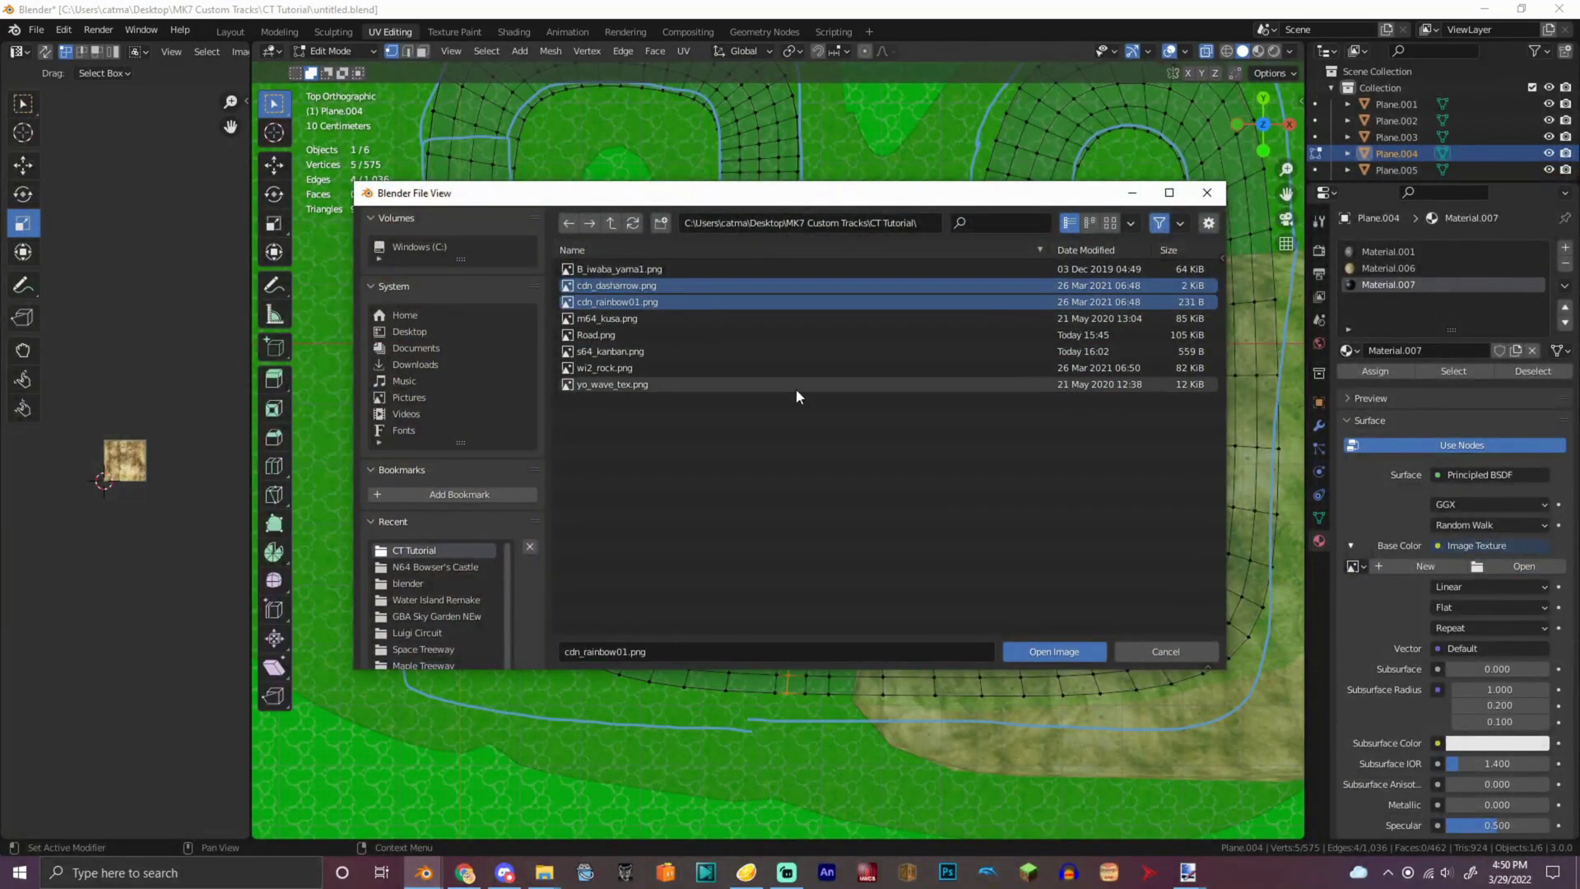
pyautogui.click(1071, 658)
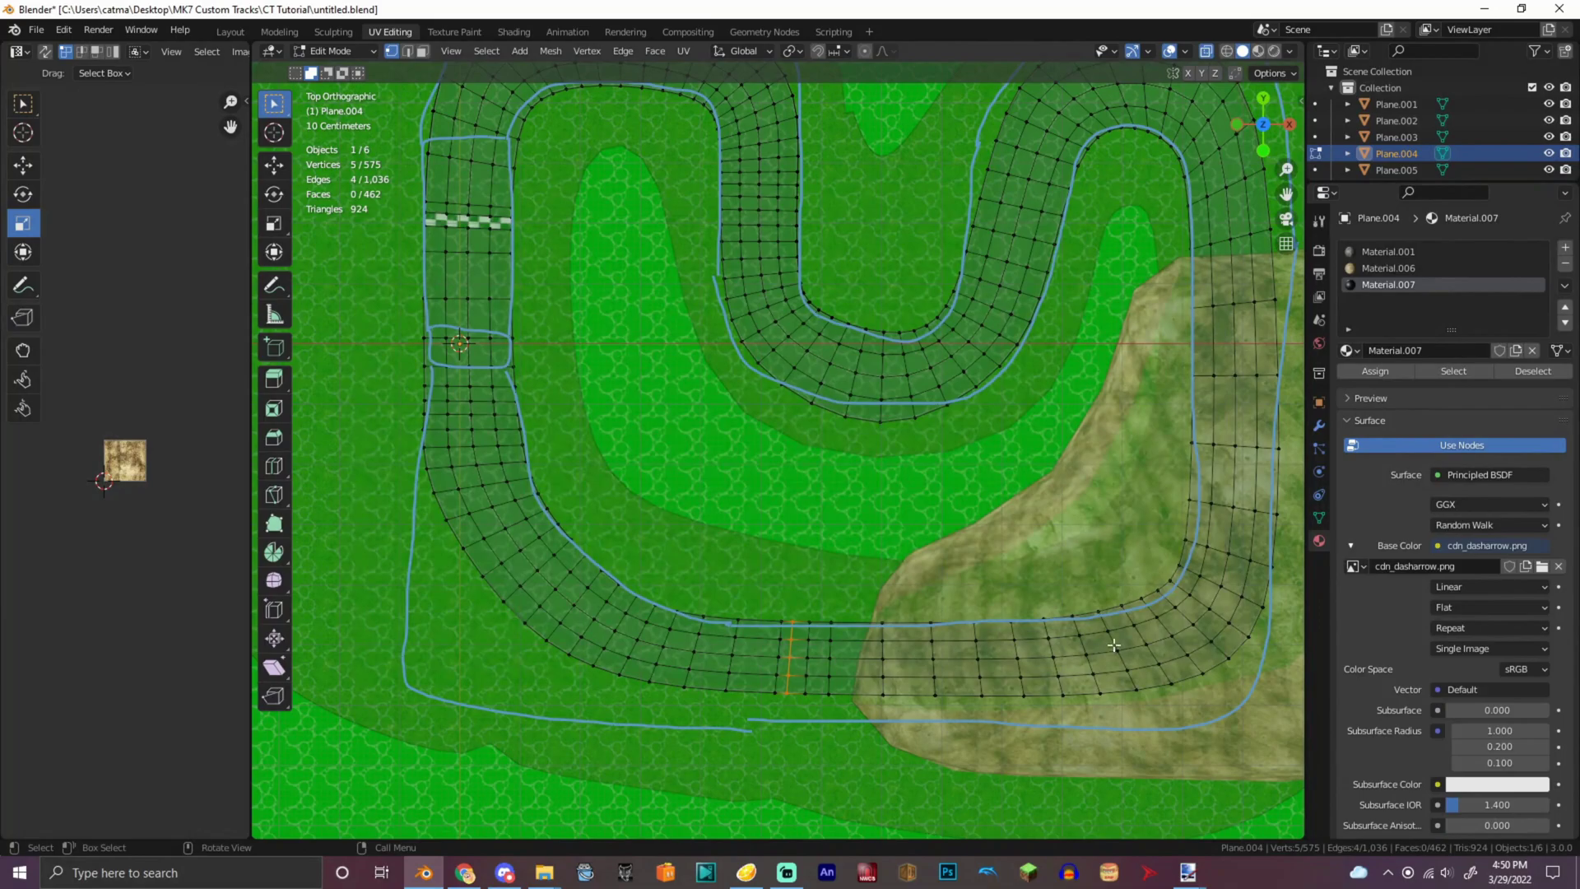
# - Undo the road's new material and the loop cuts near the rock
pyautogui.click(1207, 52)
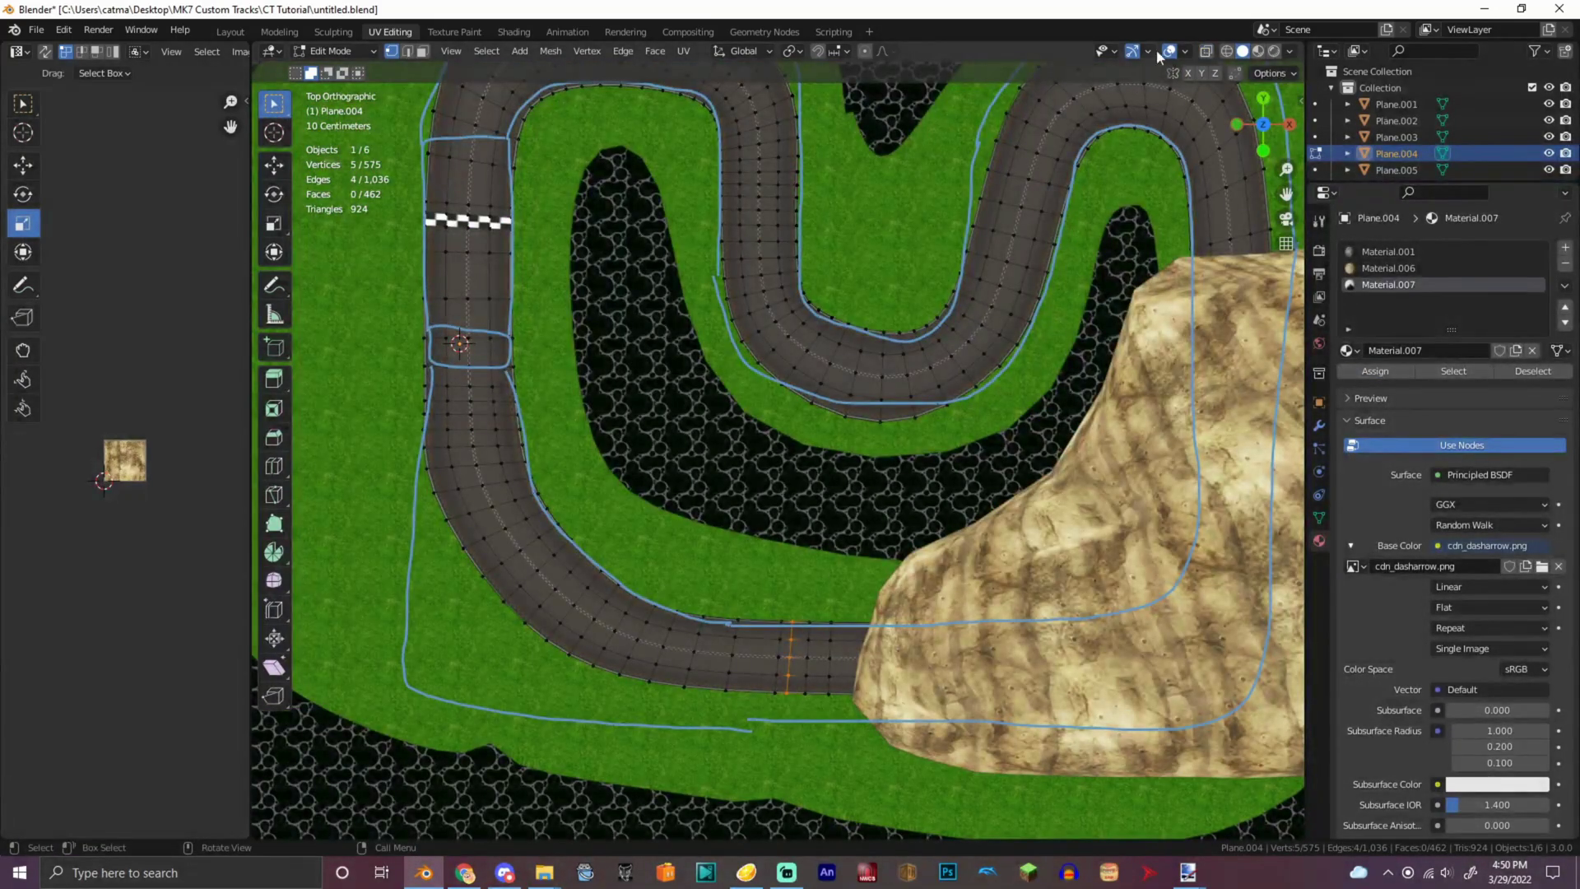
pyautogui.click(1208, 52)
pyautogui.hotkey('ctrl', 'z')
pyautogui.hotkey('ctrl', 'z')
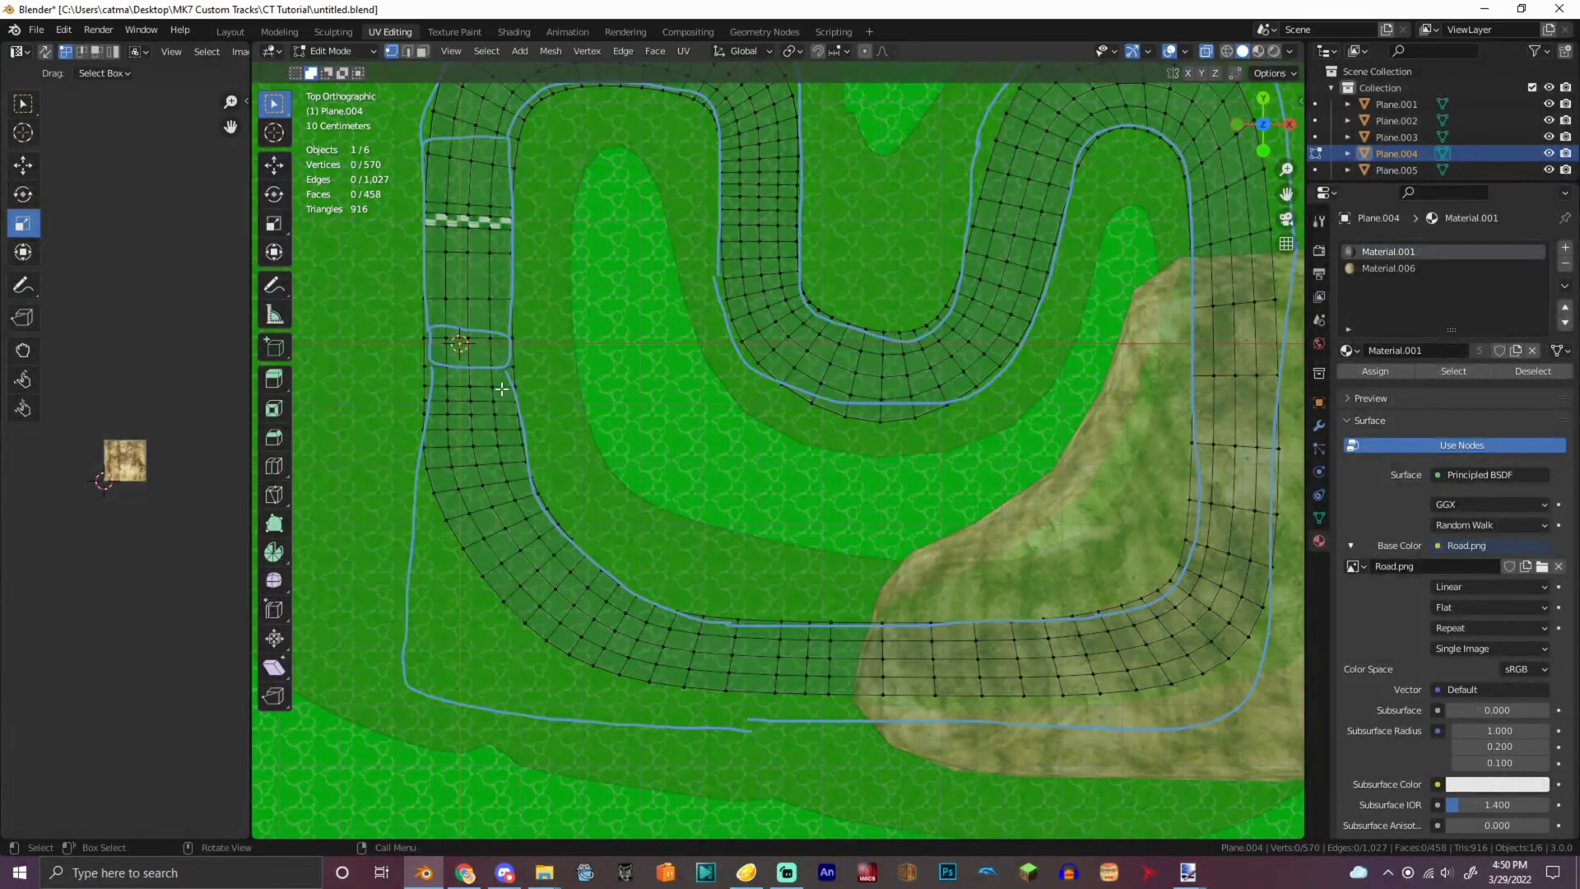
pyautogui.hotkey('ctrl', 'z')
# - Add loop cuts across the road section that passes under the rock to form narrow crosswise strips
pyautogui.click(274, 466)
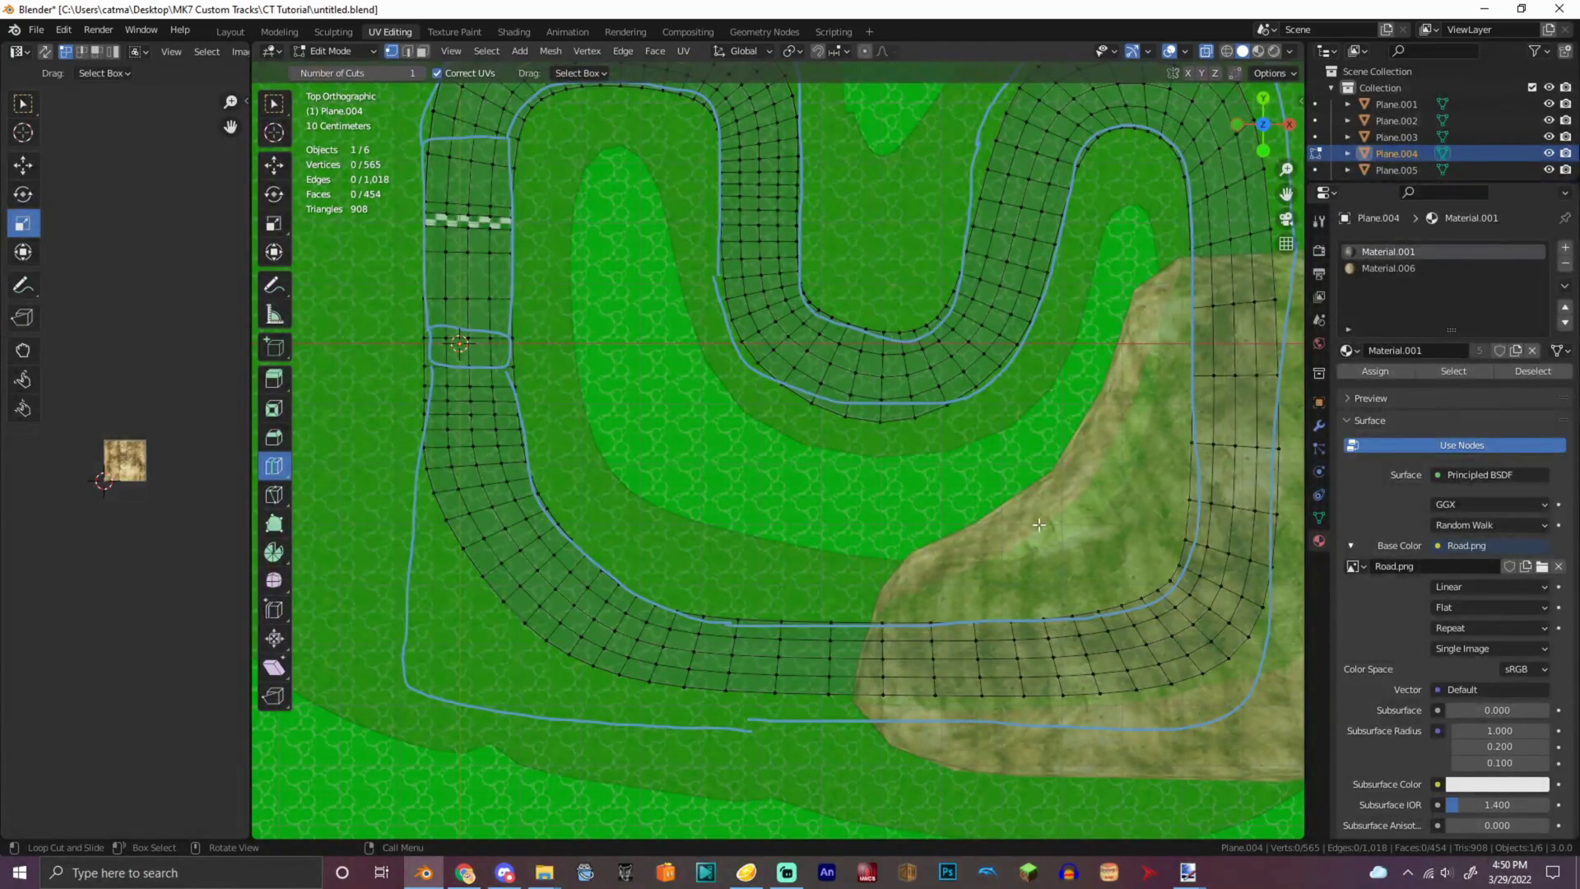
pyautogui.moveTo(1240, 352); pyautogui.dragTo(1231, 340)
pyautogui.moveTo(1226, 401); pyautogui.dragTo(1224, 418)
pyautogui.moveTo(1224, 472); pyautogui.dragTo(1226, 467)
pyautogui.moveTo(1226, 482); pyautogui.dragTo(1225, 533)
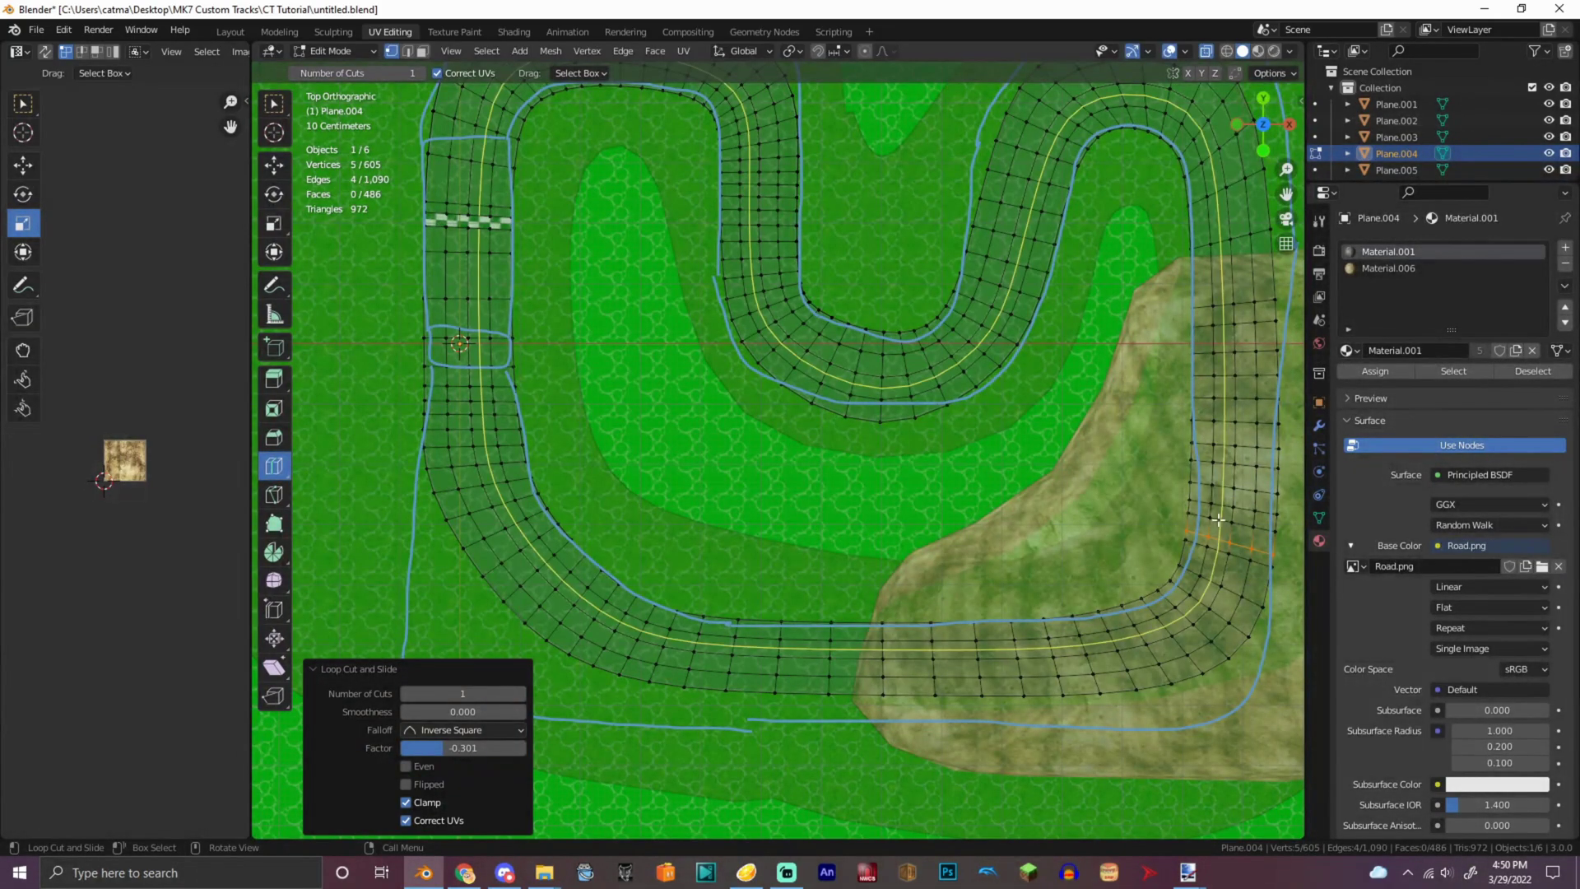
# - Select three separate crosswise strips on the vertical road stretch under the rock, plus one strip at the start of the corner
pyautogui.click(276, 127)
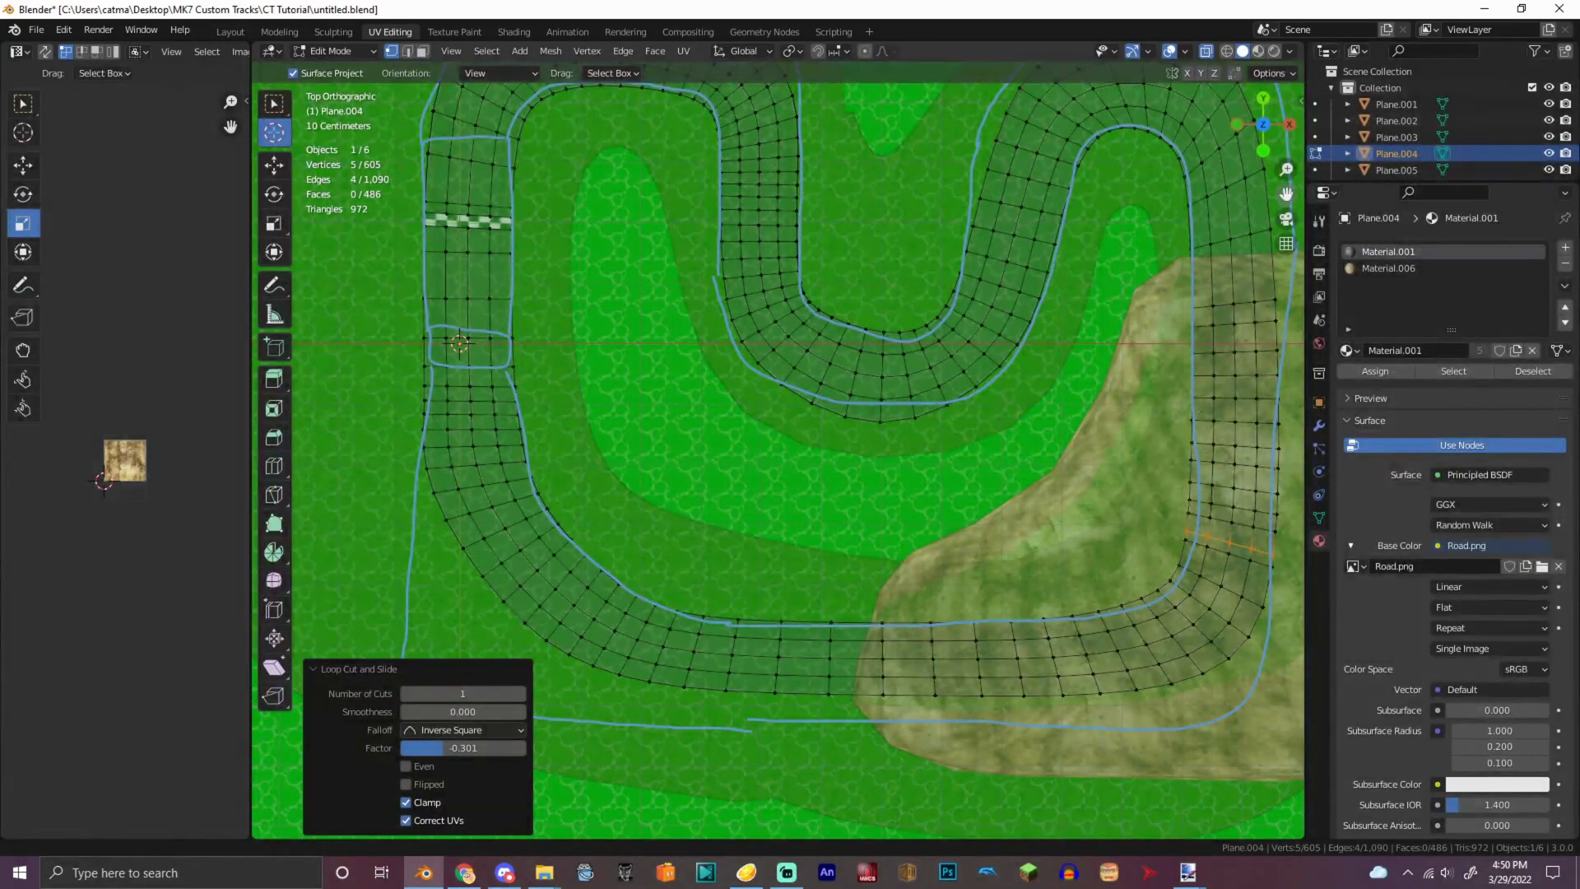
pyautogui.moveTo(1286, 195); pyautogui.dragTo(937, 231)
pyautogui.moveTo(827, 348); pyautogui.dragTo(935, 402)
pyautogui.click(274, 104)
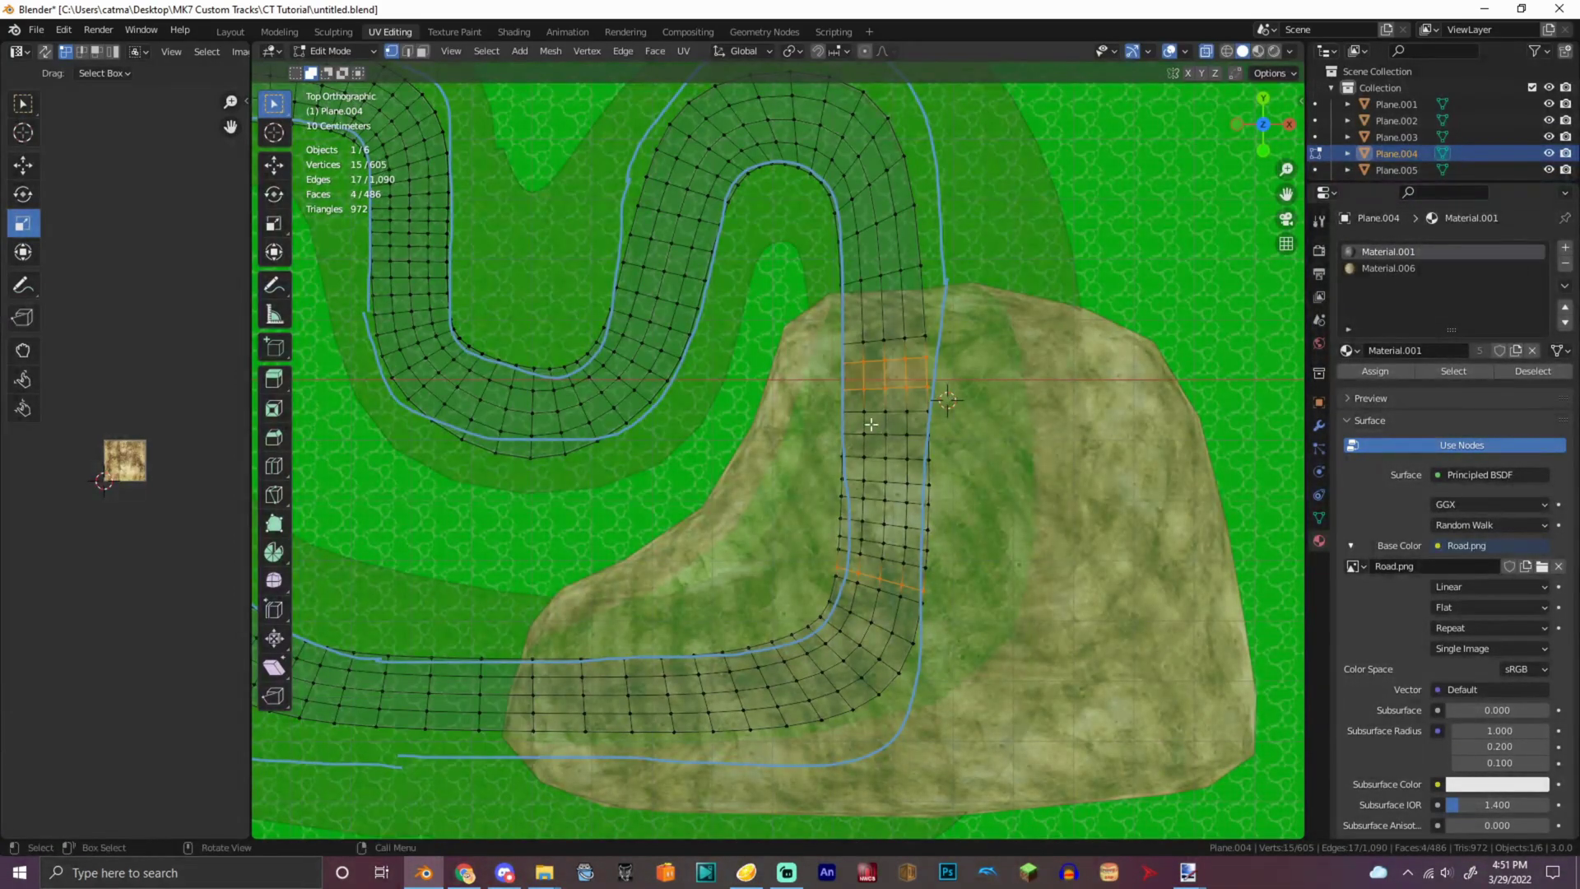
pyautogui.keyDown('shift'); pyautogui.moveTo(836, 429); pyautogui.dragTo(955, 468); pyautogui.keyUp('shift')
pyautogui.keyDown('shift'); pyautogui.moveTo(836, 493); pyautogui.dragTo(921, 534); pyautogui.keyUp('shift')
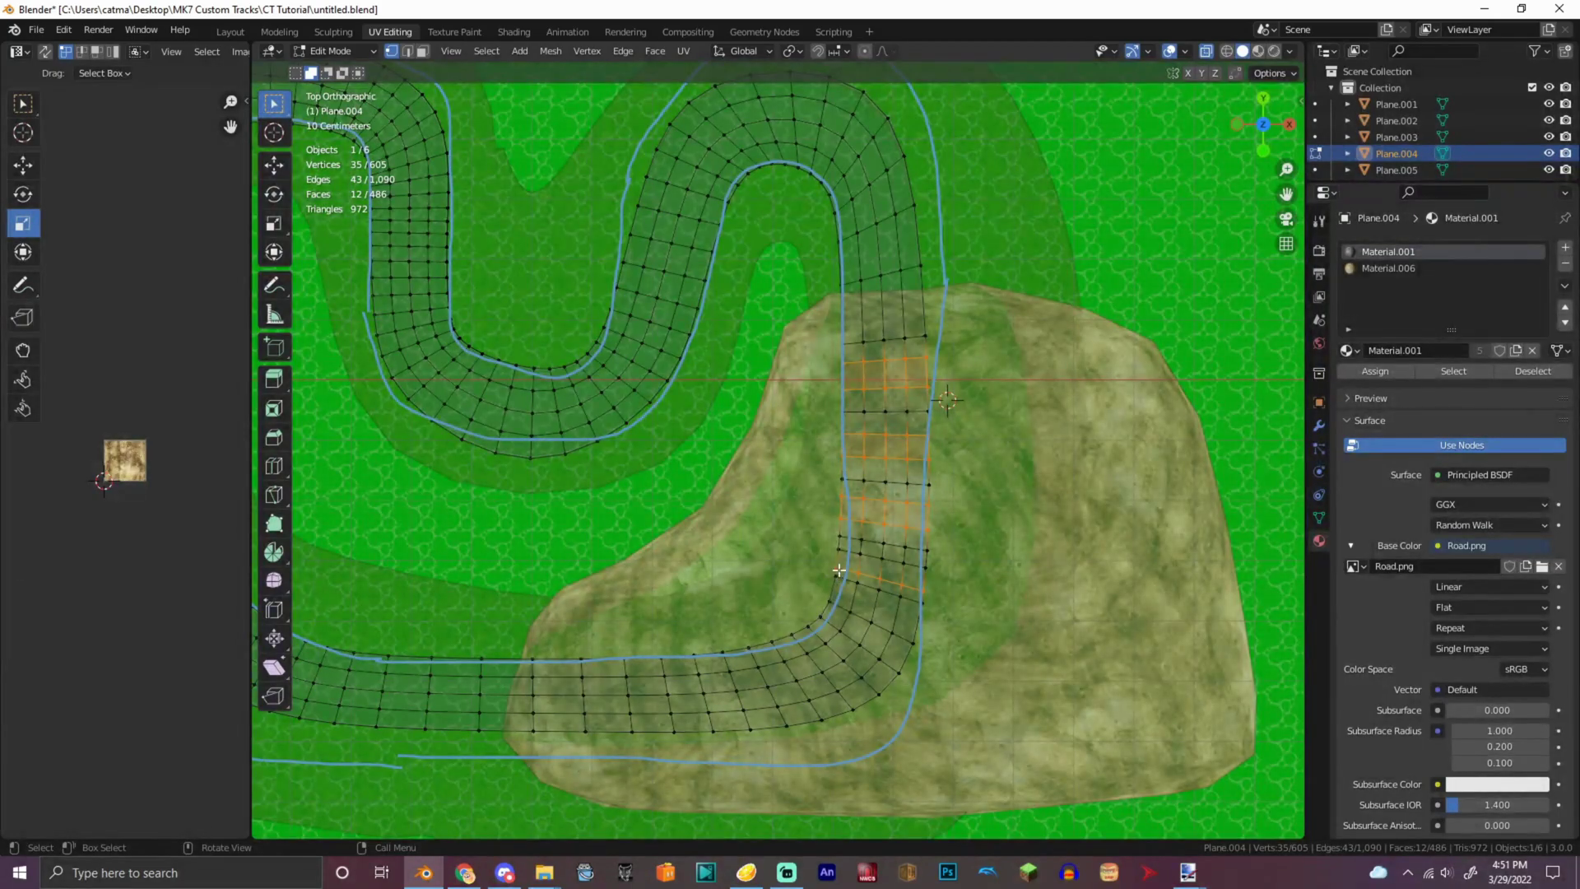
pyautogui.keyDown('ctrl'); pyautogui.moveTo(839, 565); pyautogui.dragTo(958, 610); pyautogui.keyUp('ctrl')
pyautogui.keyDown('shift'); pyautogui.moveTo(825, 573); pyautogui.dragTo(910, 637); pyautogui.keyUp('shift')
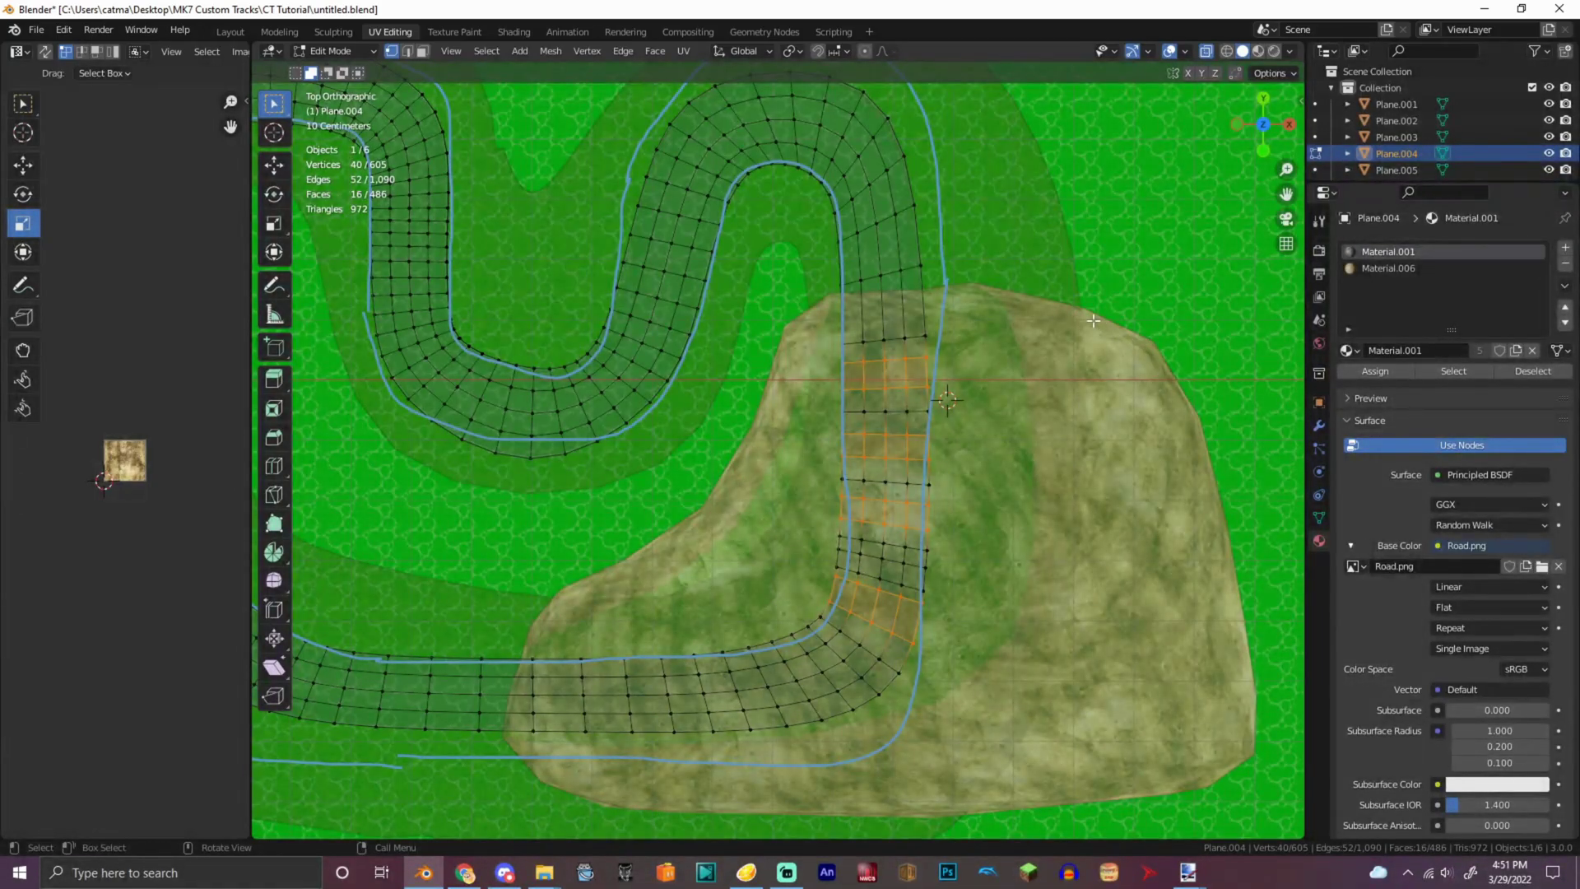
# - Extend the selection with two strips on the lower road stretch under the rock and one more strip in the corner
pyautogui.keyDown('shift'); pyautogui.moveTo(624, 655); pyautogui.dragTo(682, 753); pyautogui.keyUp('shift')
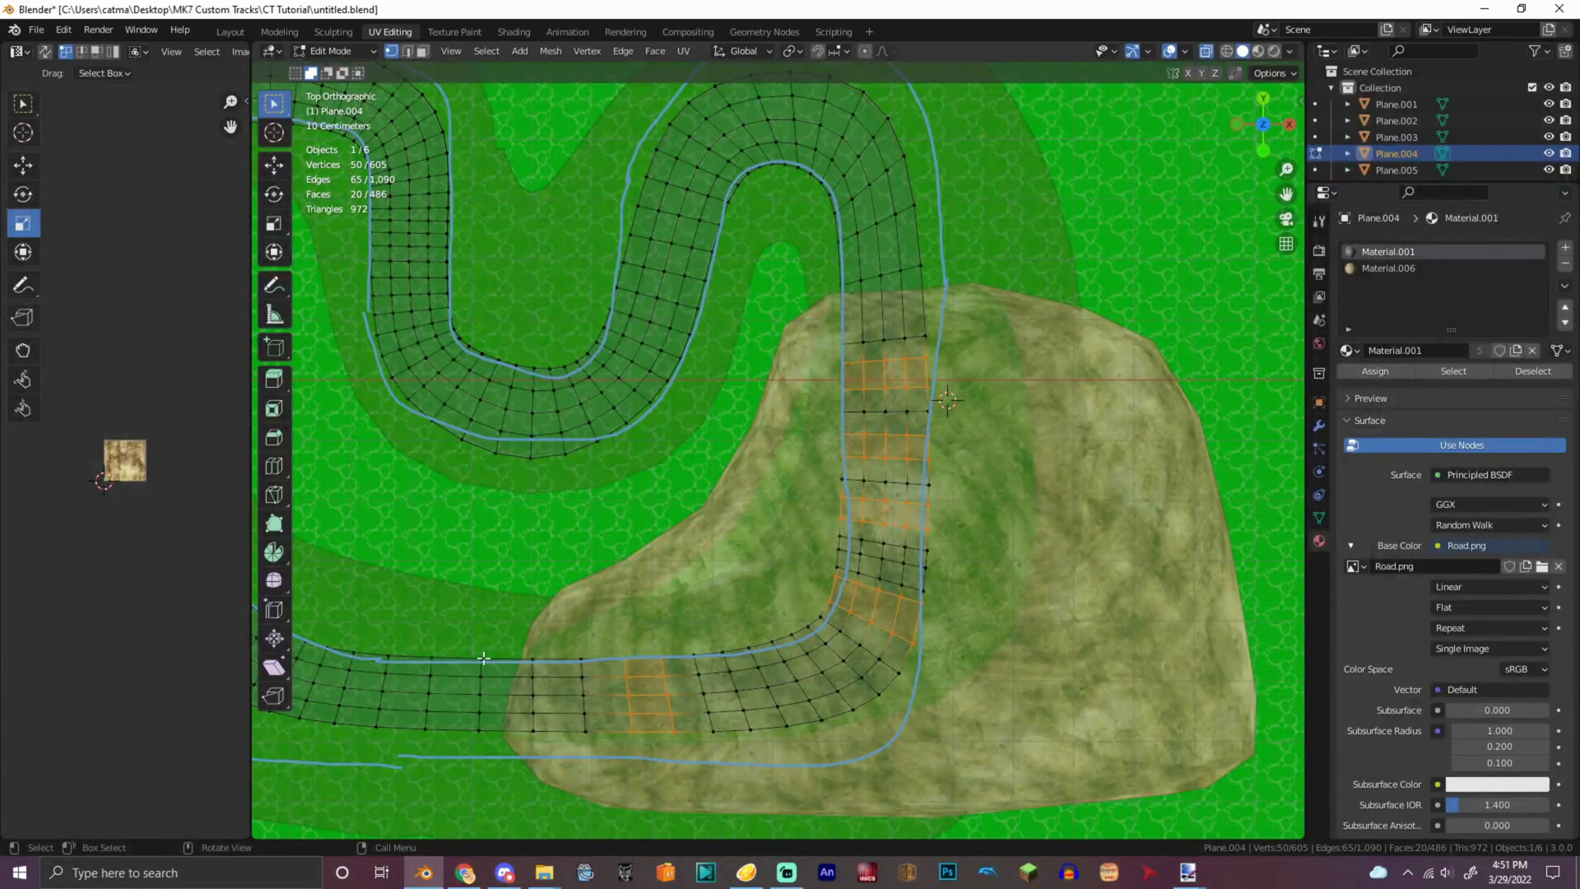
pyautogui.keyDown('shift'); pyautogui.moveTo(720, 648); pyautogui.dragTo(789, 744); pyautogui.keyUp('shift')
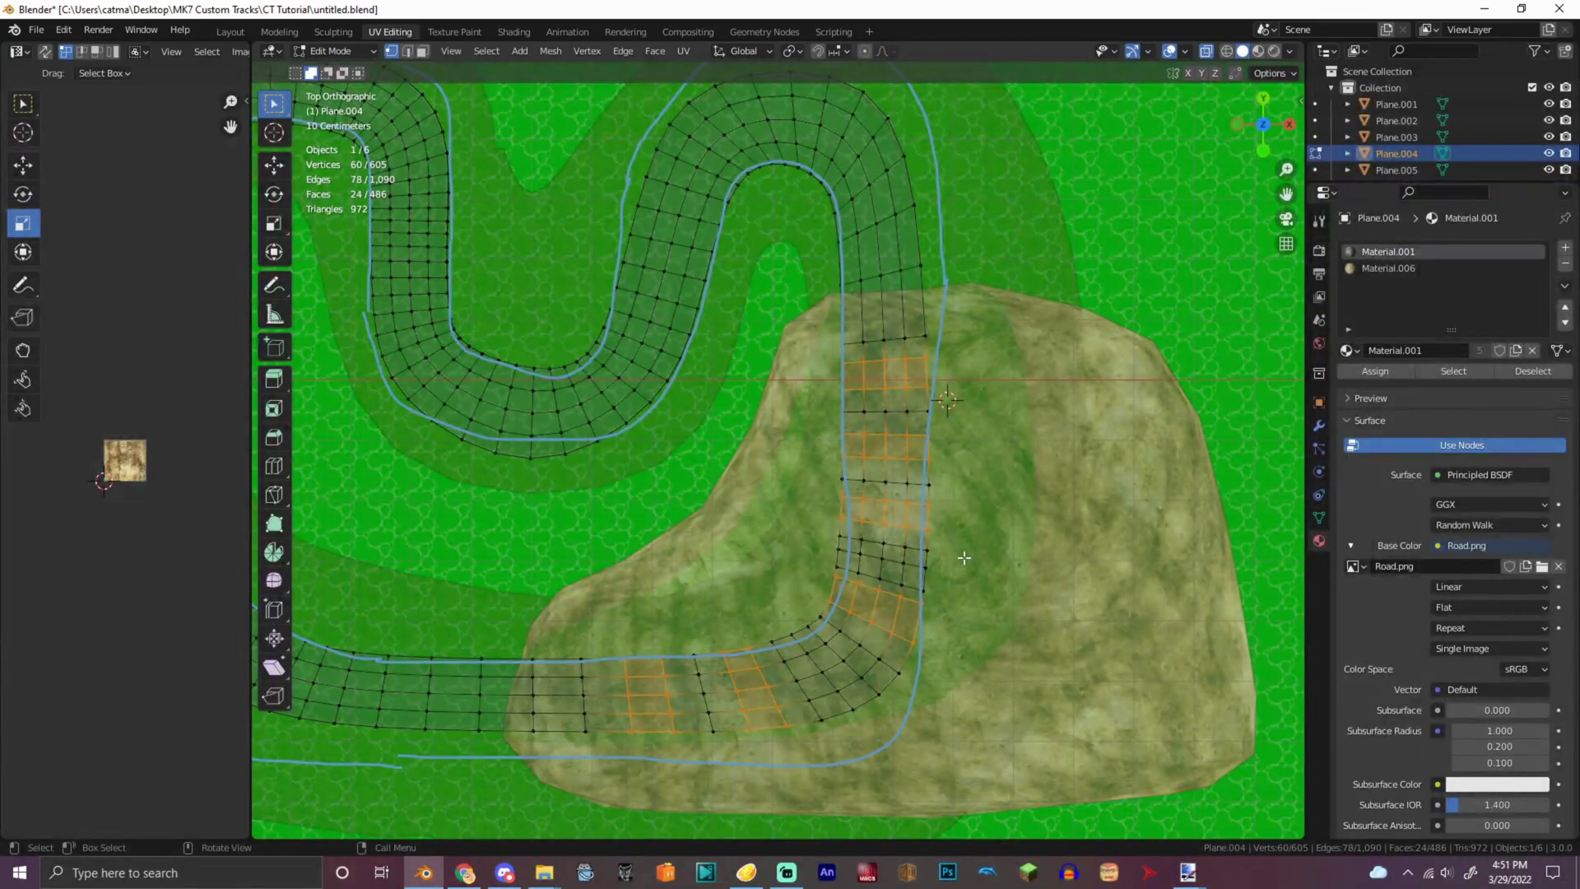
pyautogui.keyDown('shift'); pyautogui.moveTo(964, 559); pyautogui.dragTo(1163, 489, button='middle'); pyautogui.keyUp('shift')
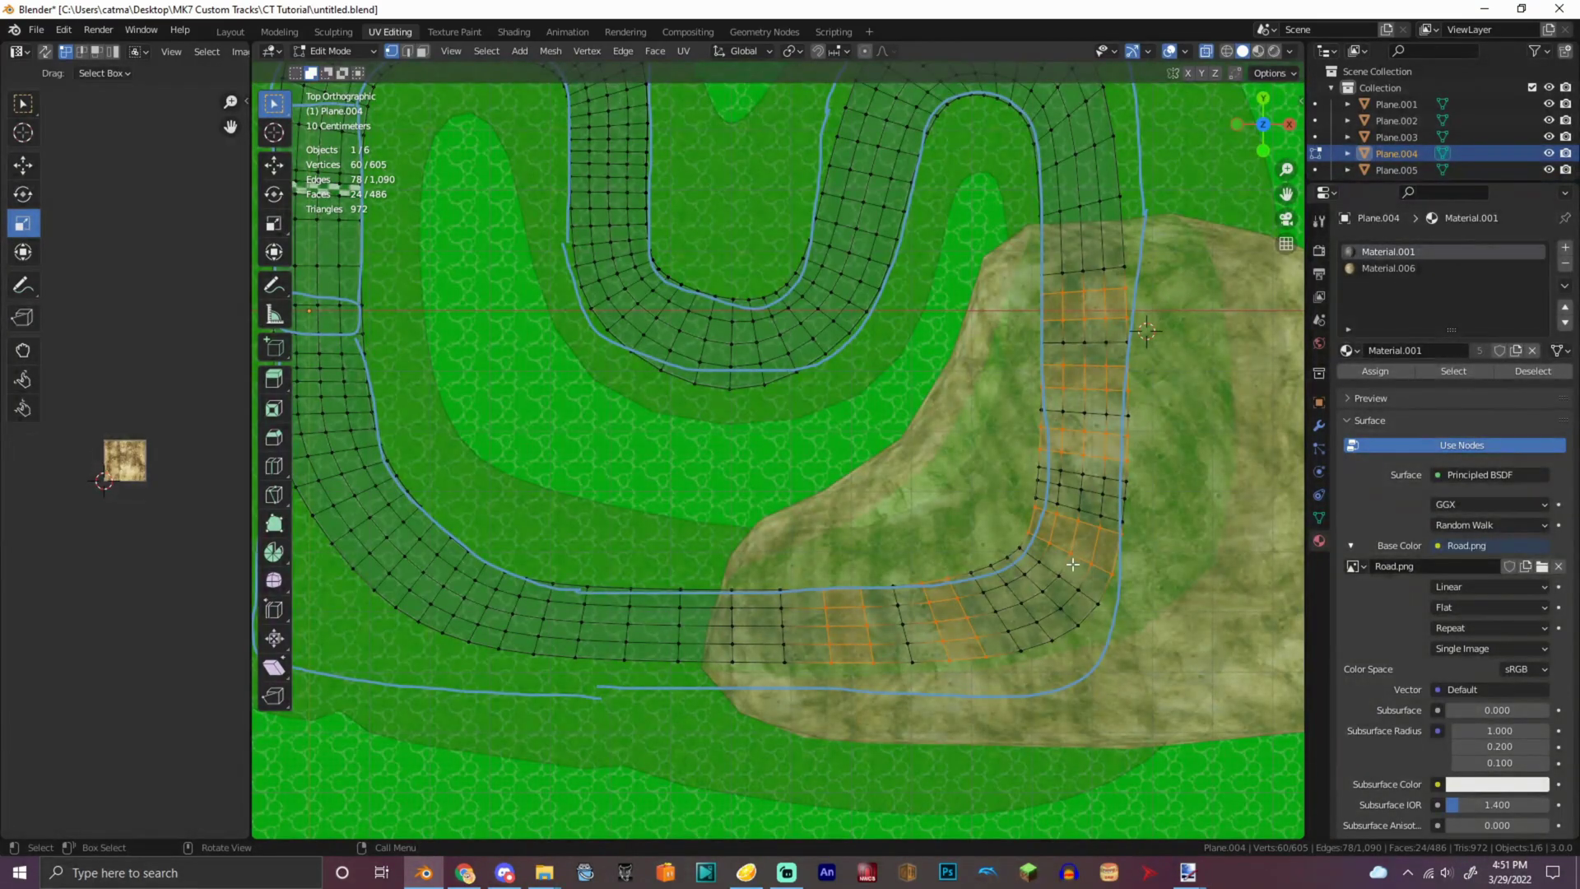
pyautogui.keyDown('shift'); pyautogui.click(1016, 580); pyautogui.keyUp('shift')
pyautogui.moveTo(1011, 585); pyautogui.dragTo(1084, 662)
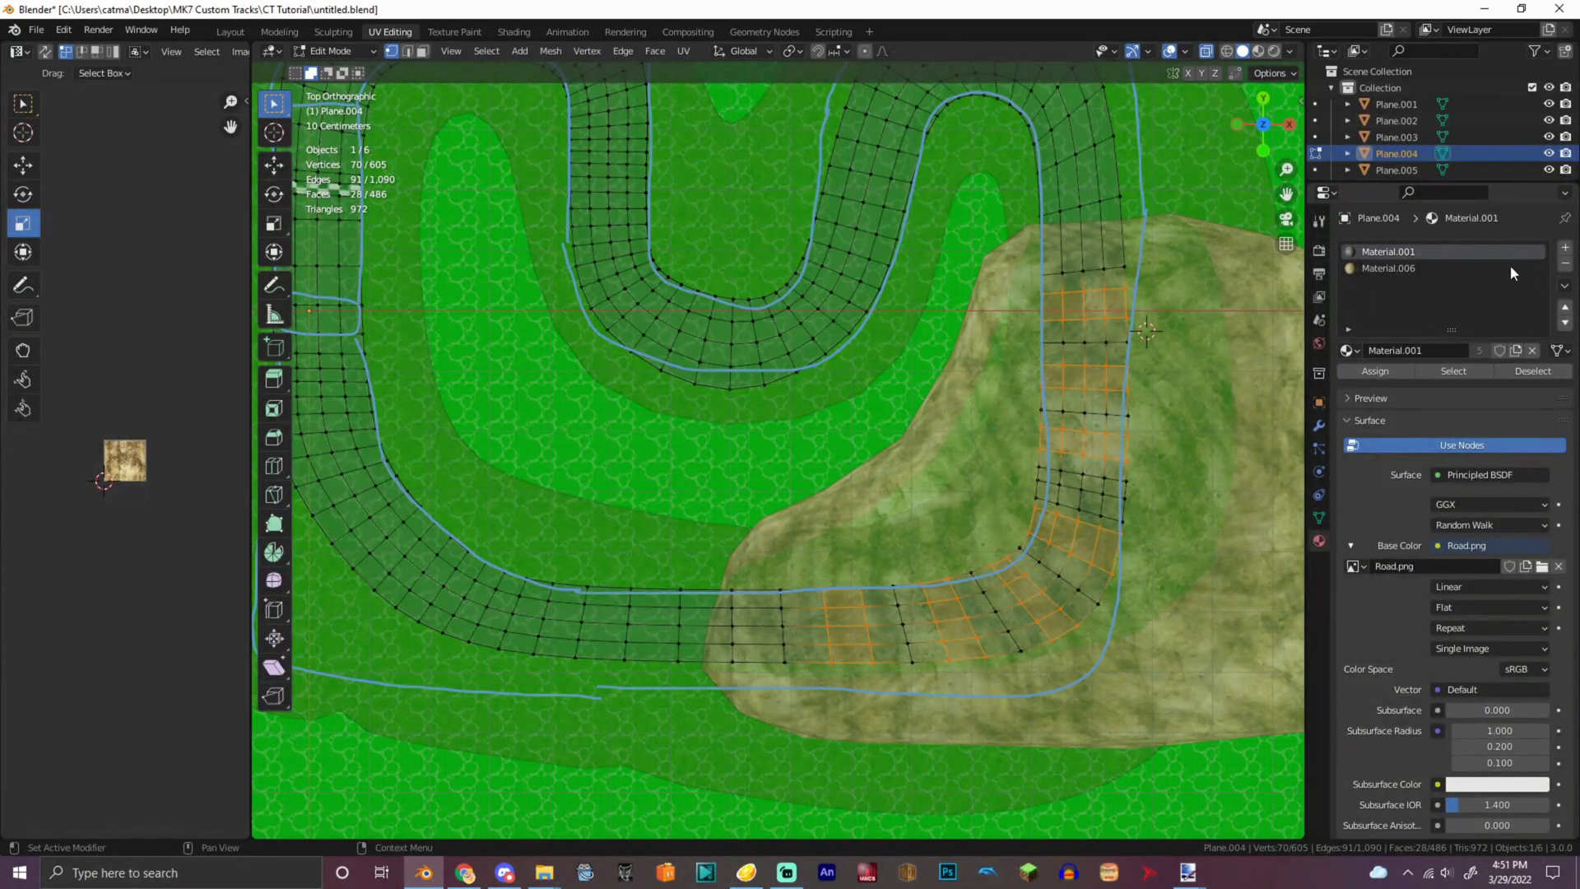
# - Create a material with cdn_dasharrow.png as base color texture, also loading cdn_rainbow01.png; assign it to the selected strips and turn off X-ray
pyautogui.click(1565, 247)
pyautogui.click(1458, 351)
pyautogui.click(1491, 536)
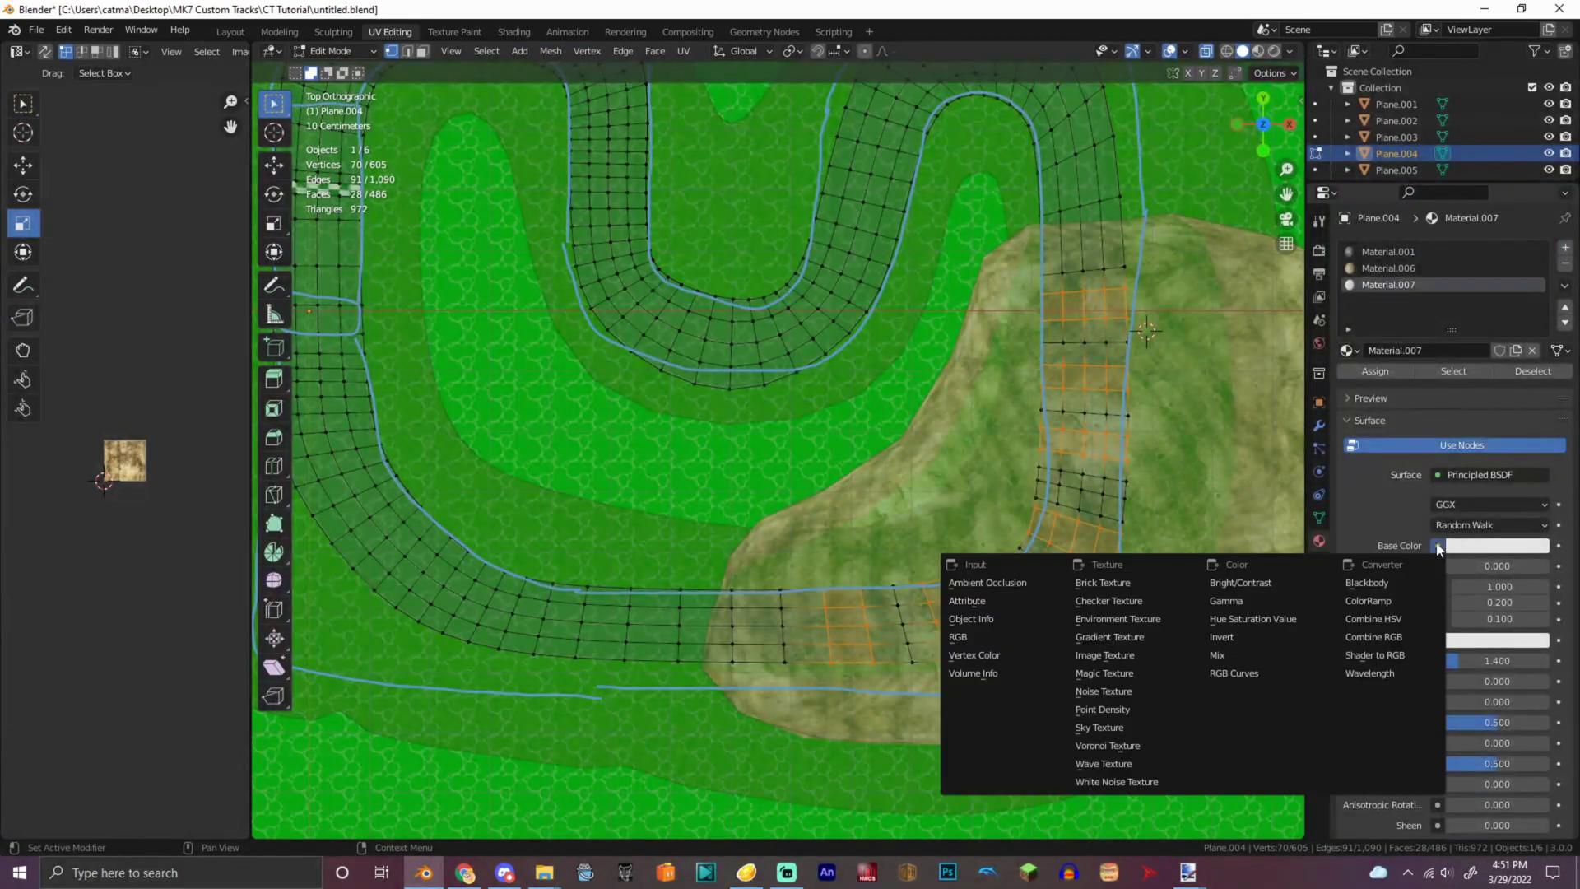
pyautogui.click(1094, 655)
pyautogui.click(1356, 566)
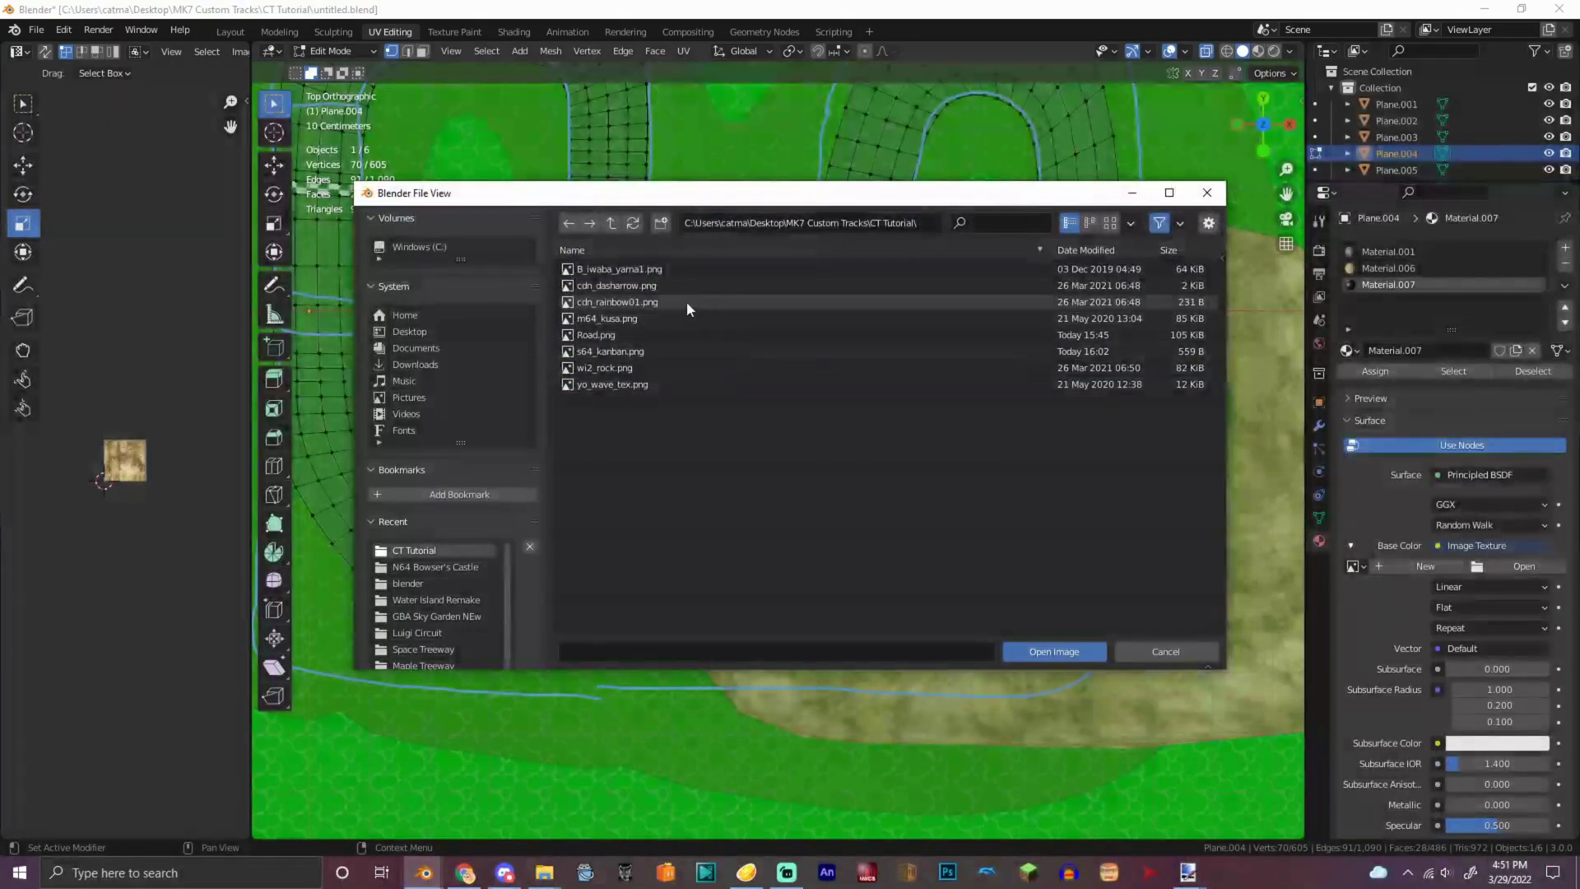
pyautogui.click(663, 270)
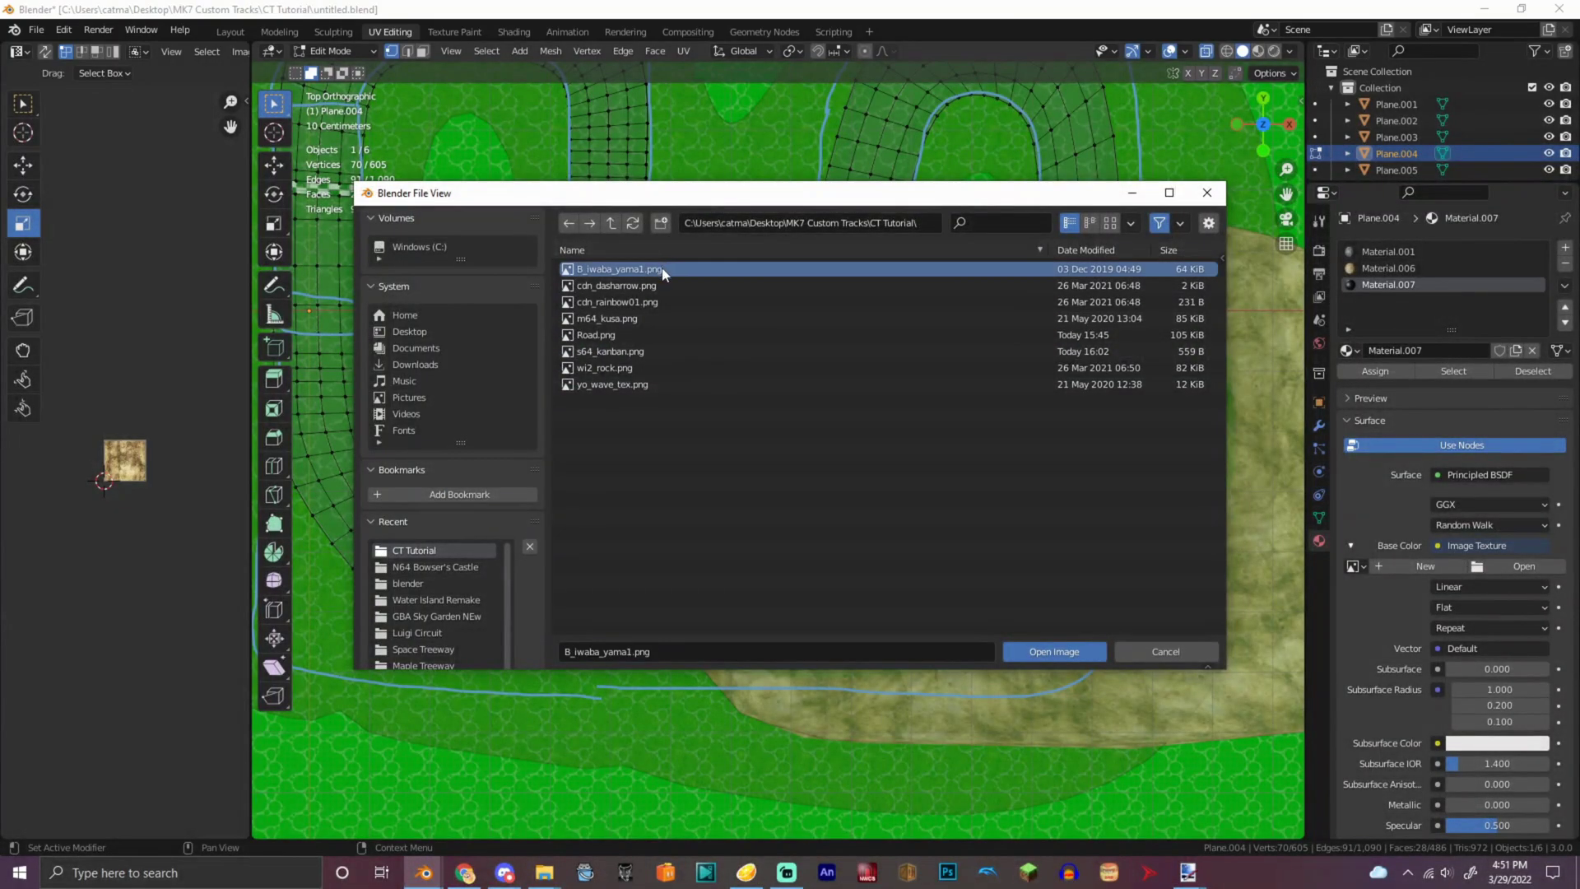
pyautogui.moveTo(667, 285); pyautogui.dragTo(686, 301)
pyautogui.click(1061, 653)
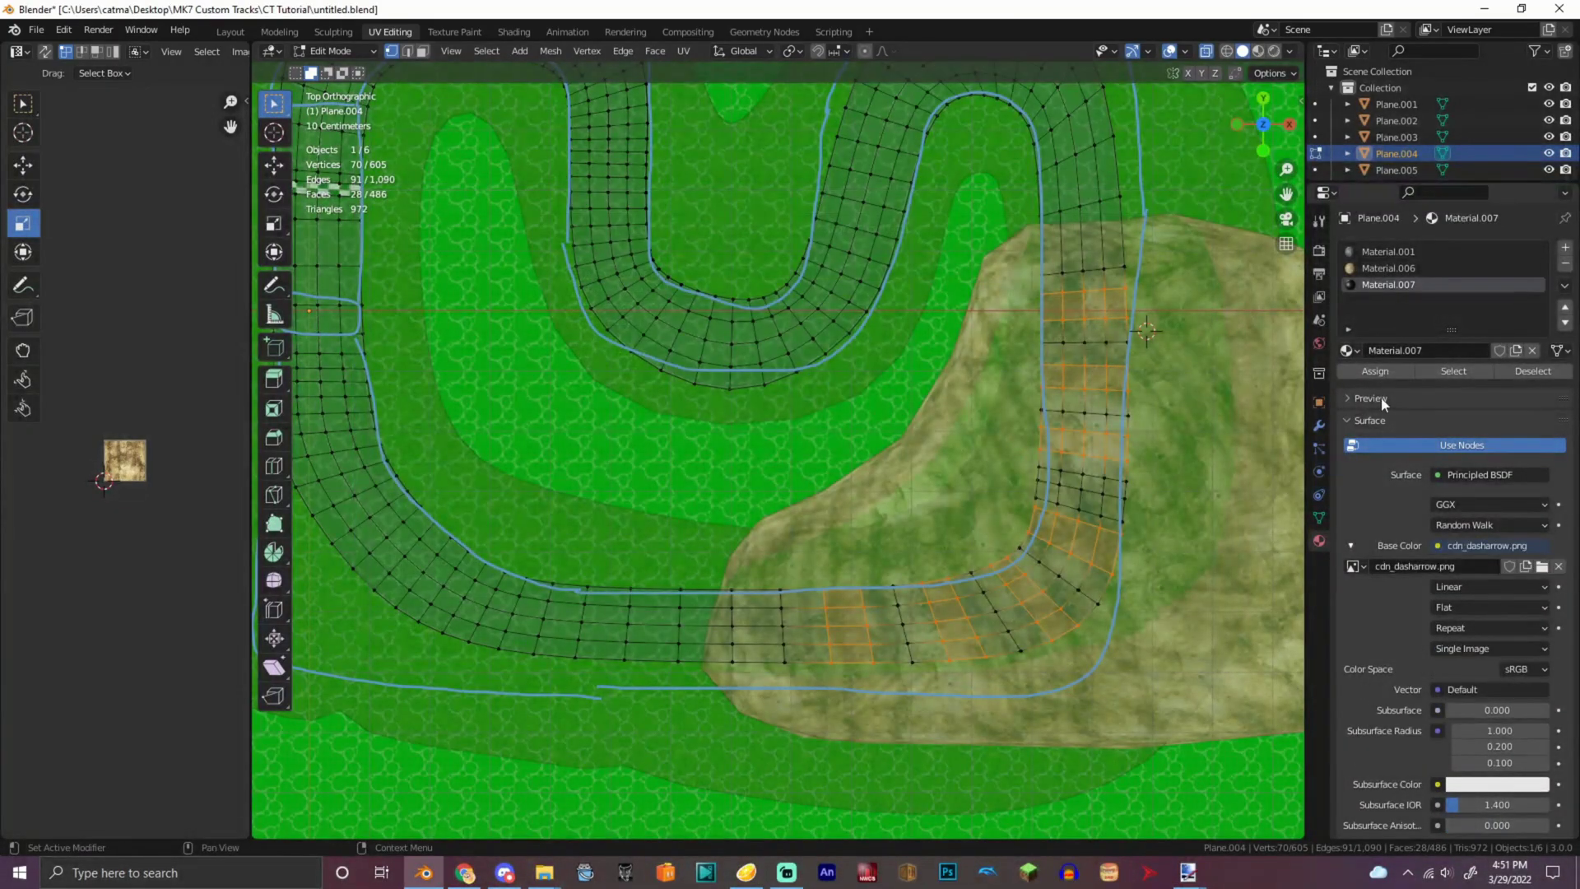
pyautogui.click(1370, 371)
pyautogui.click(1206, 51)
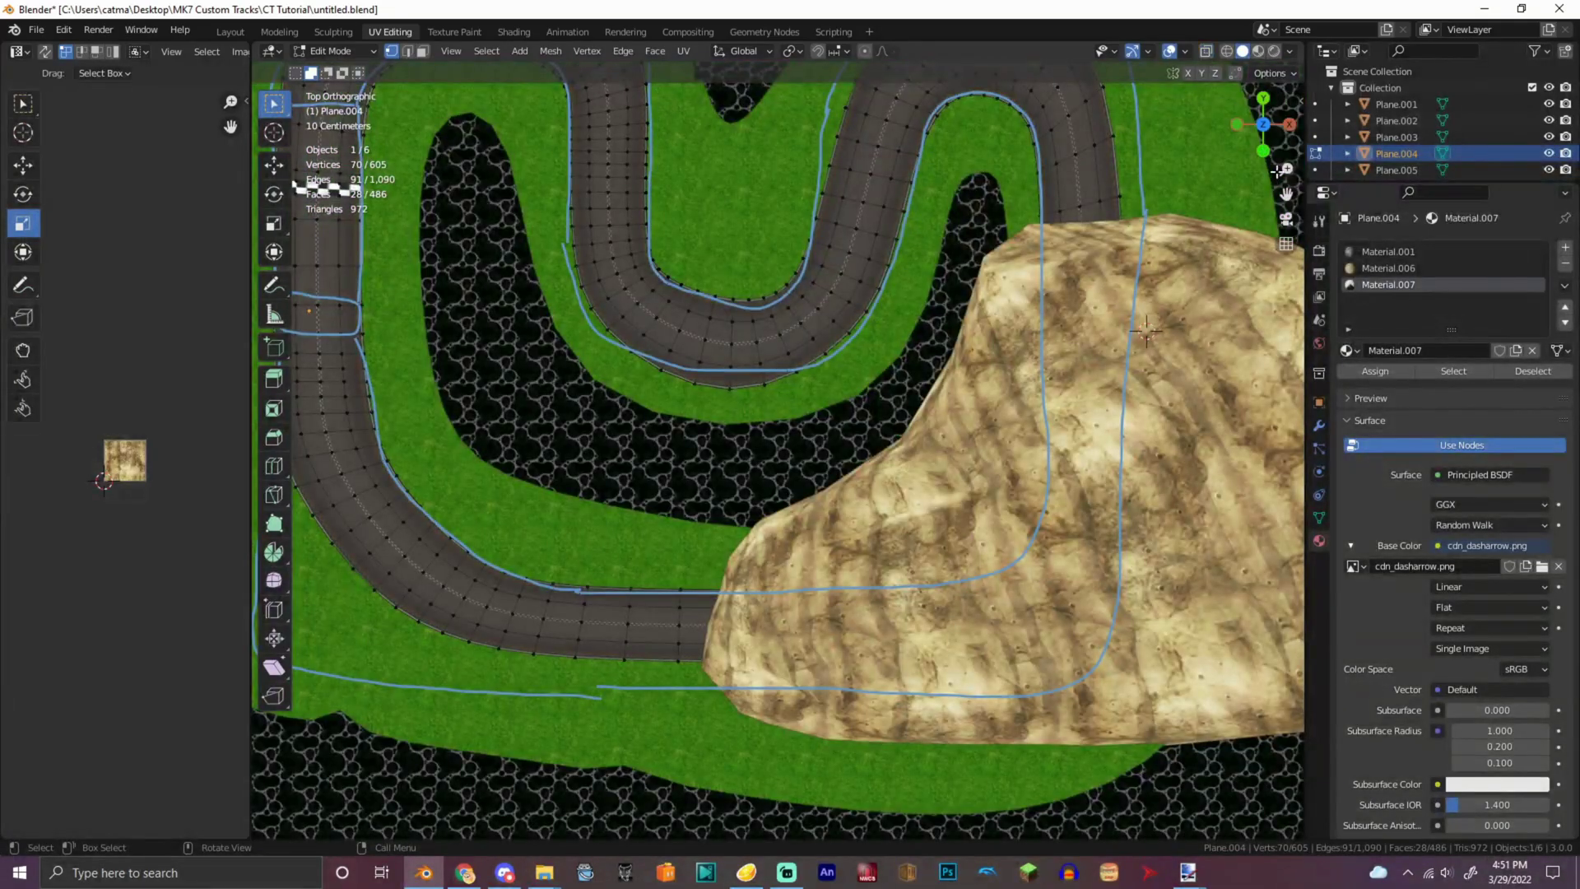
# - Try resetting the UVs of the selected road strips
pyautogui.scroll(3, 1259, 158)
pyautogui.moveTo(1259, 158)
pyautogui.mouseDown()
pyautogui.moveTo(1264, 99)
pyautogui.moveTo(1246, 91)
pyautogui.moveTo(1265, 148)
pyautogui.mouseUp()
pyautogui.click(686, 52)
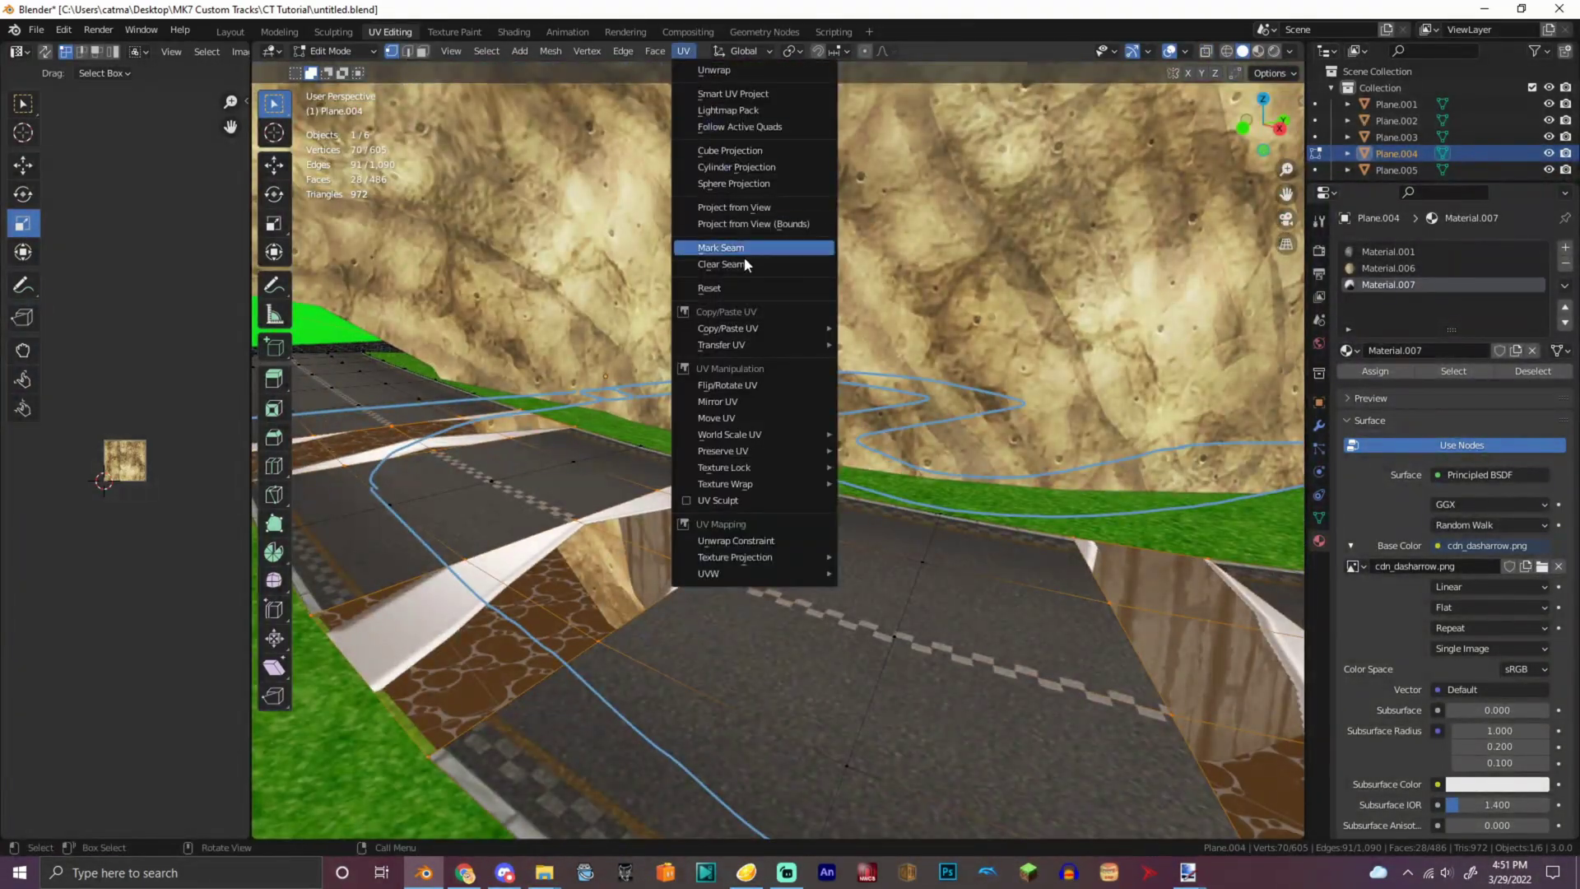
pyautogui.click(750, 254)
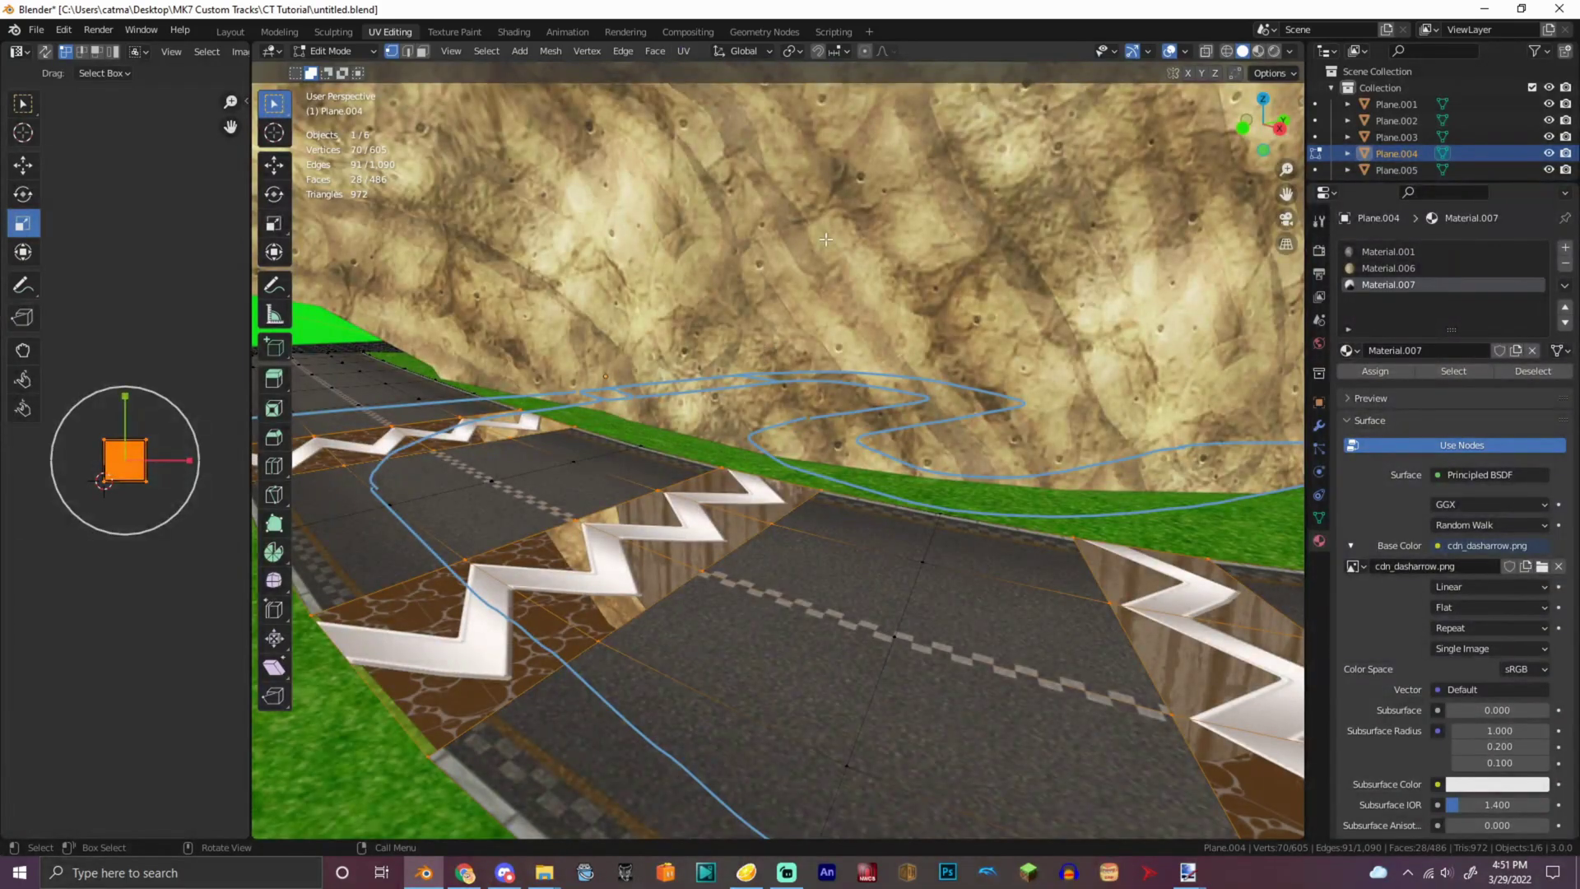
pyautogui.hotkey('ctrl', 'z')
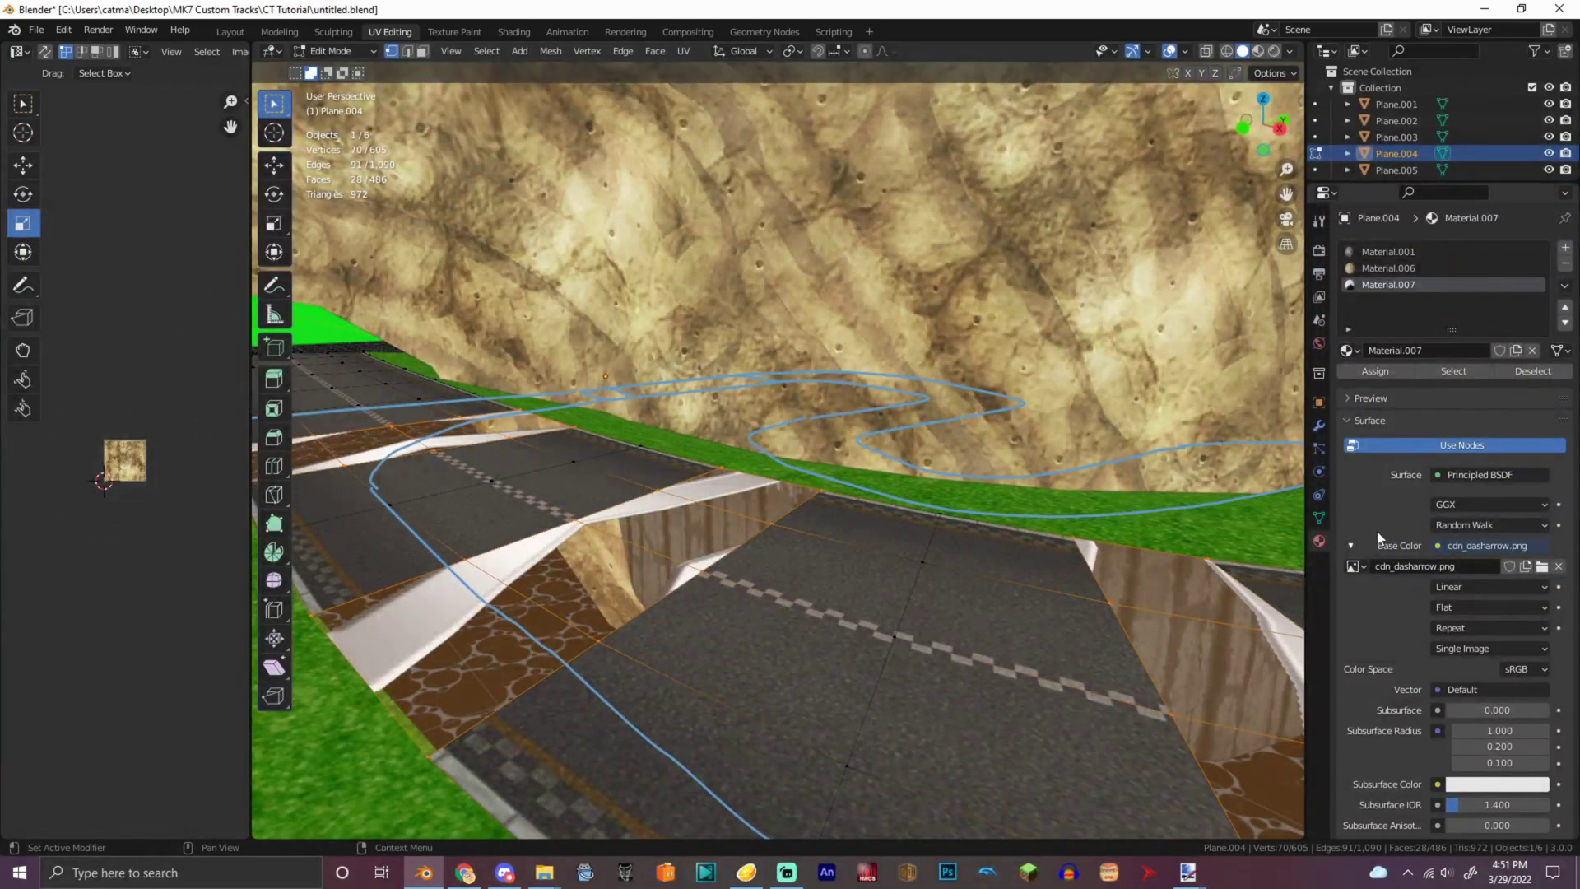
# - Switch the strip material's base color image to cdn_rainbow01.png and move the strips' UVs by -0.75 m along Y
pyautogui.click(1356, 566)
pyautogui.click(1260, 619)
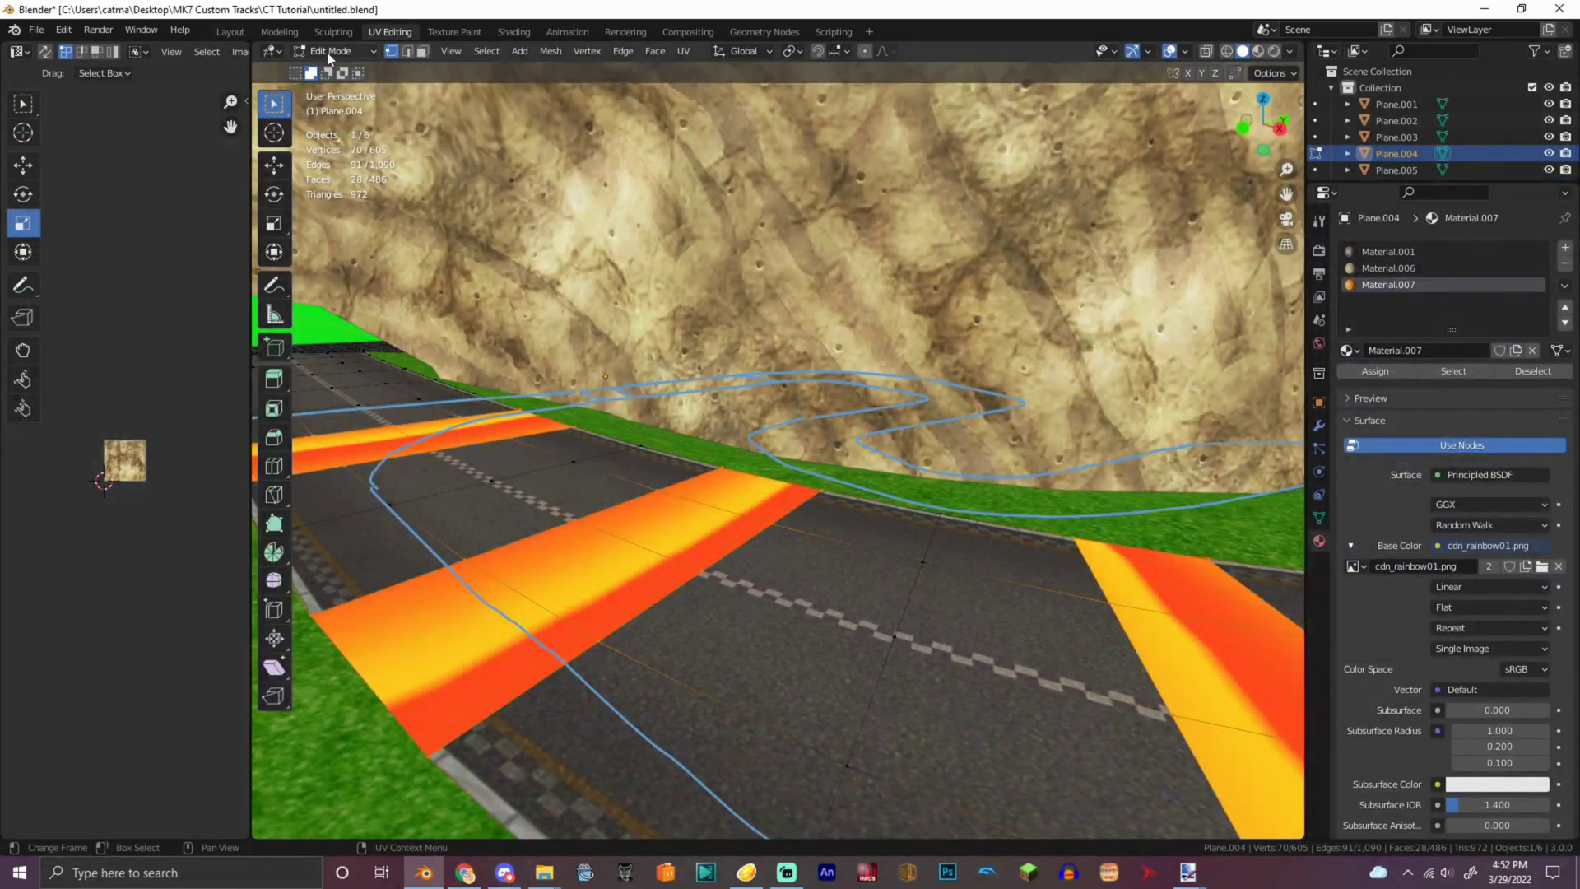
pyautogui.scroll(-9, 157, 349)
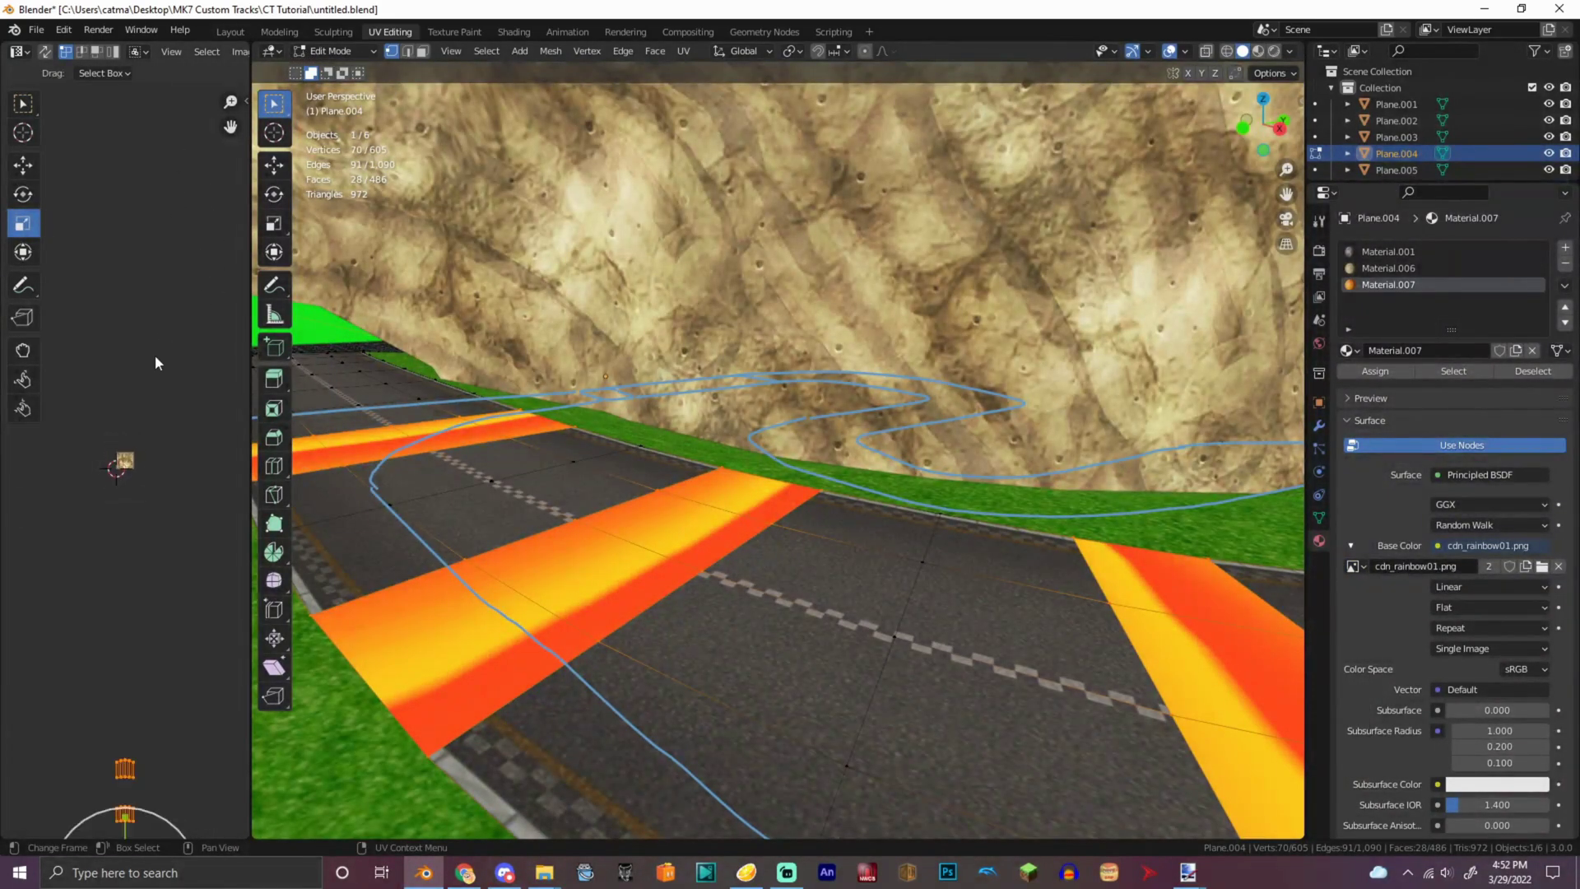
pyautogui.click(25, 172)
pyautogui.moveTo(128, 481); pyautogui.dragTo(132, 483)
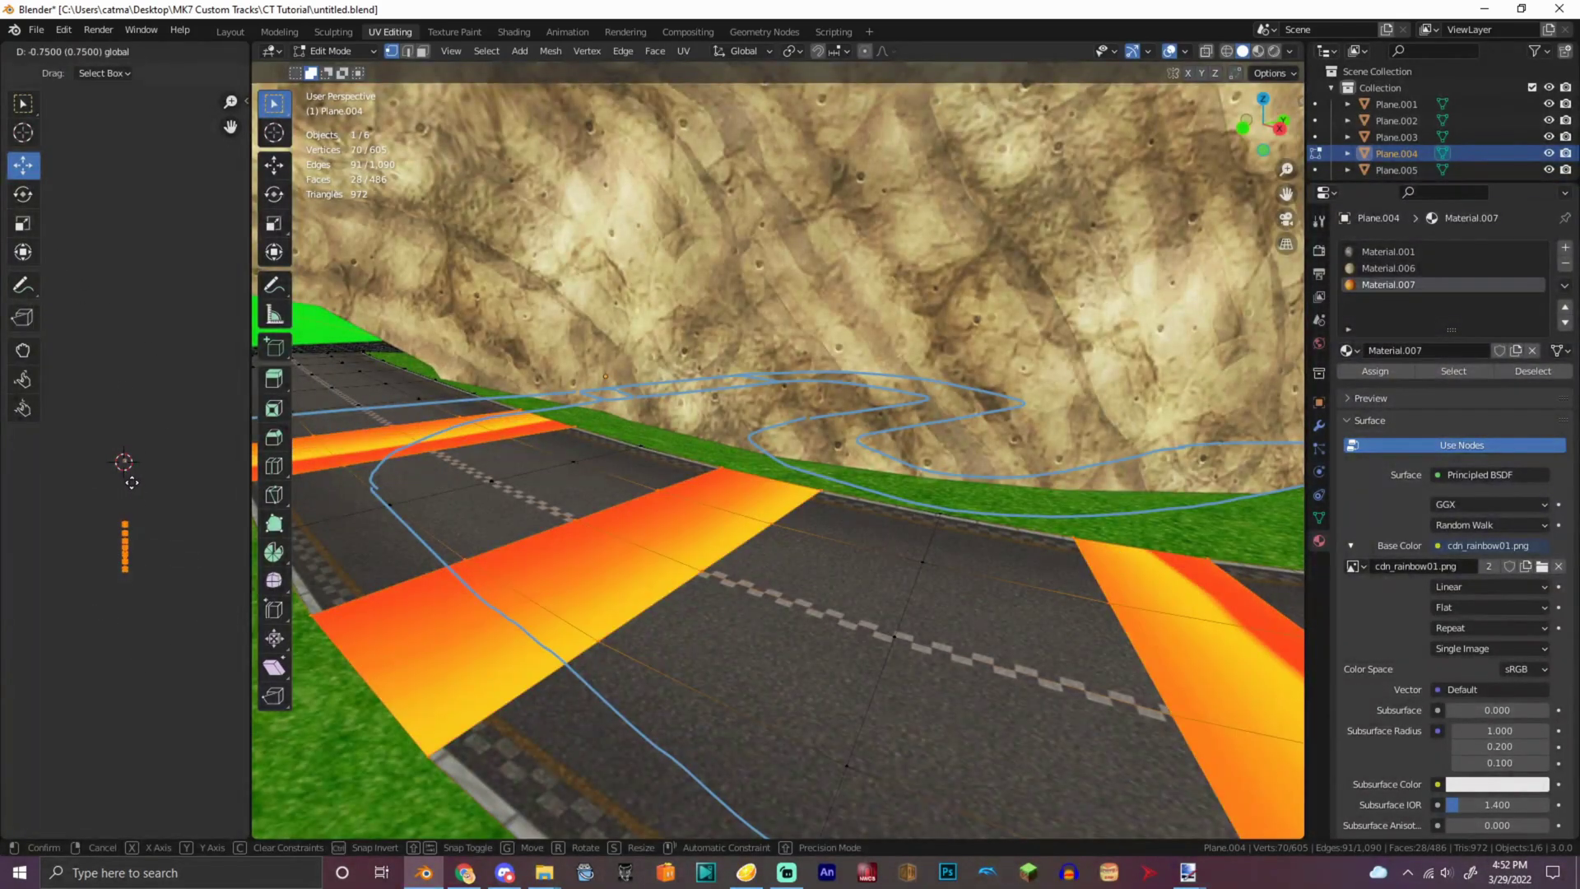
pyautogui.click(138, 476)
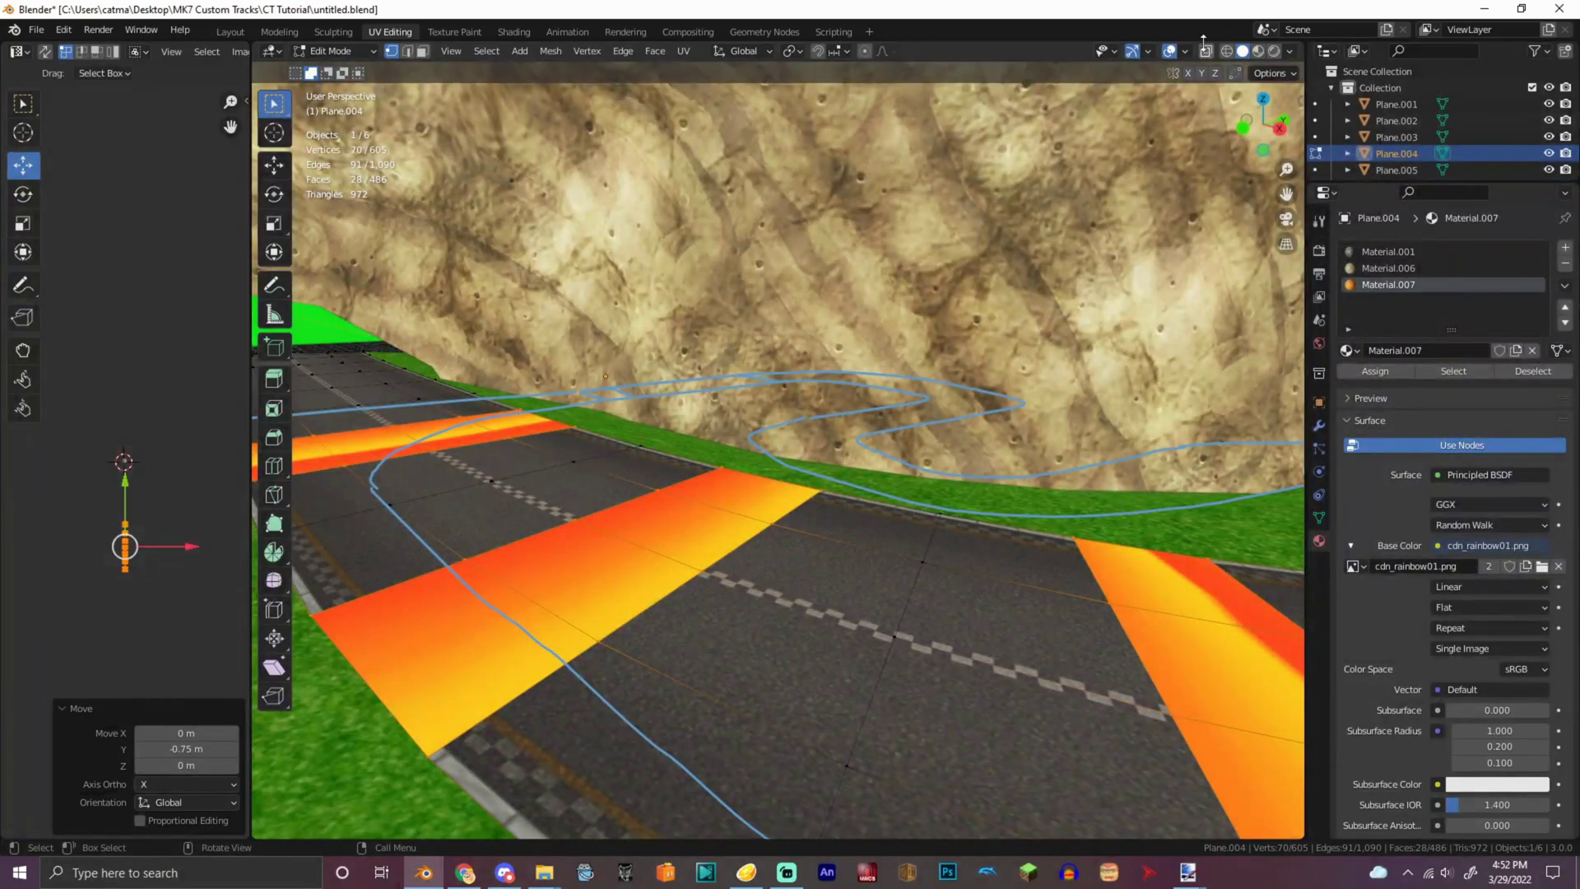
# - Turn on X-ray, remove the strip farthest along the straight from the selection, and move the remaining strips' UVs 1.75 m along Y
pyautogui.click(1205, 51)
pyautogui.scroll(-3, 1218, 204)
pyautogui.moveTo(1263, 124); pyautogui.dragTo(1177, 127)
pyautogui.moveTo(1037, 214); pyautogui.dragTo(1275, 140, button='middle')
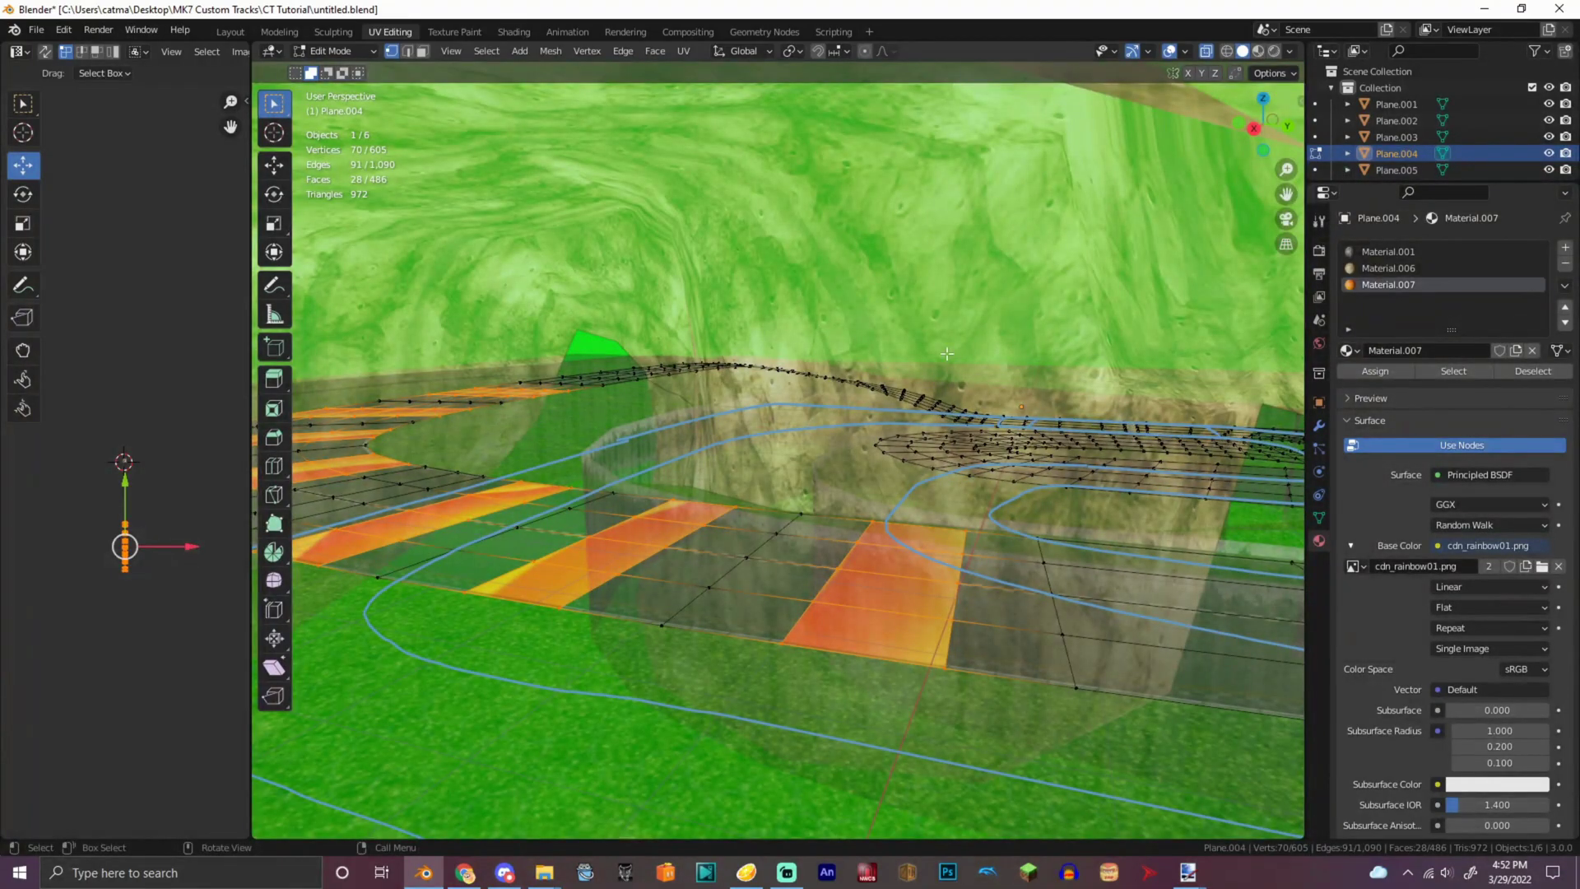
pyautogui.press('ctrl')
pyautogui.keyDown('ctrl'); pyautogui.click(752, 502); pyautogui.keyUp('ctrl')
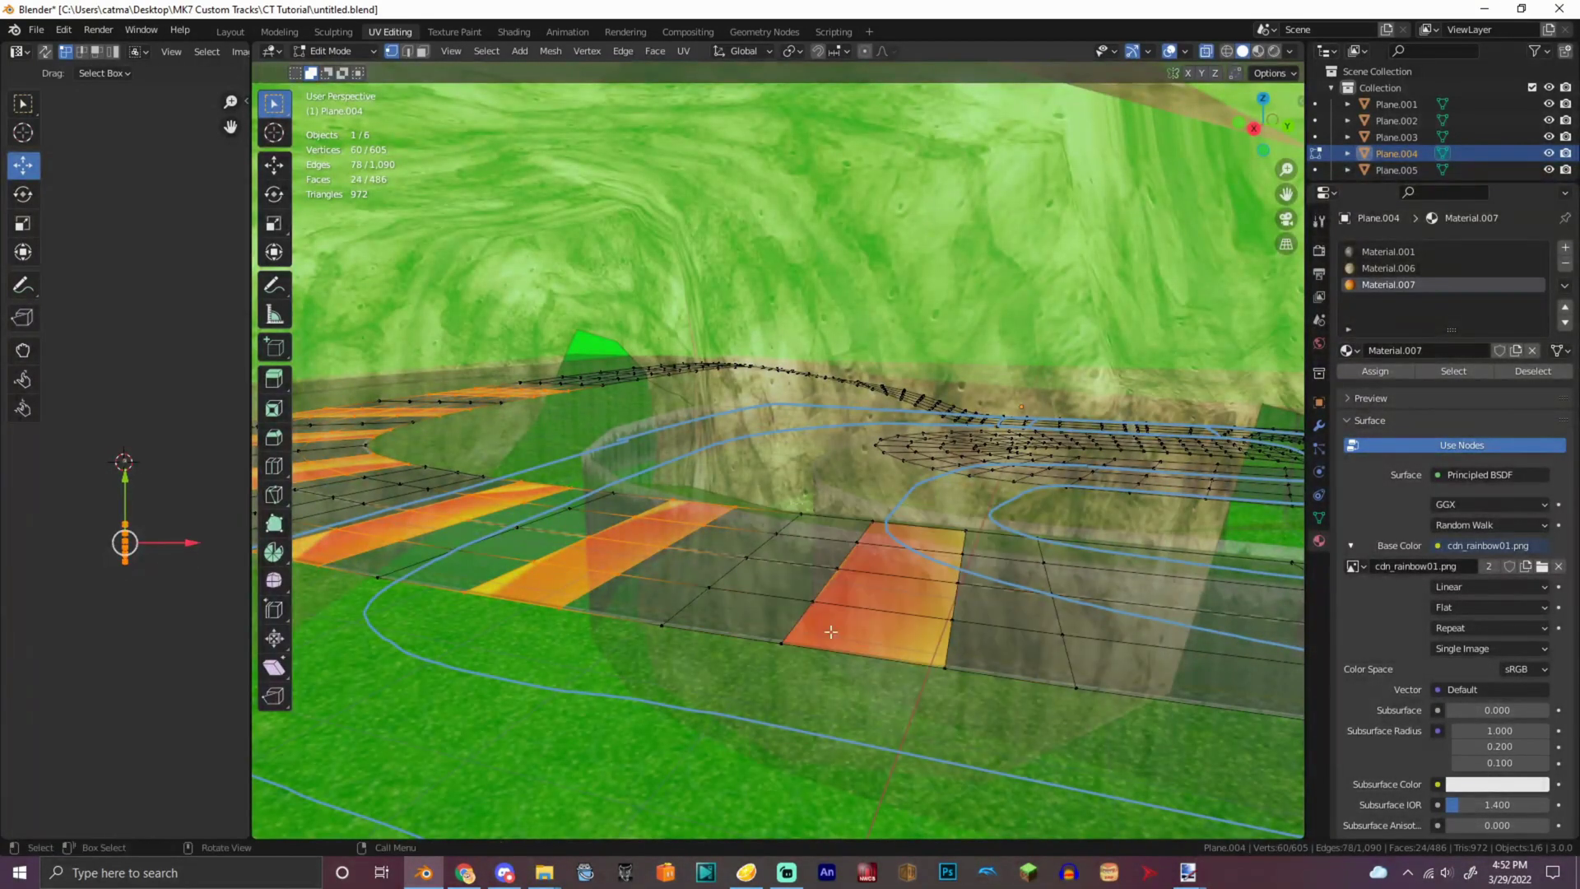
pyautogui.press('g')
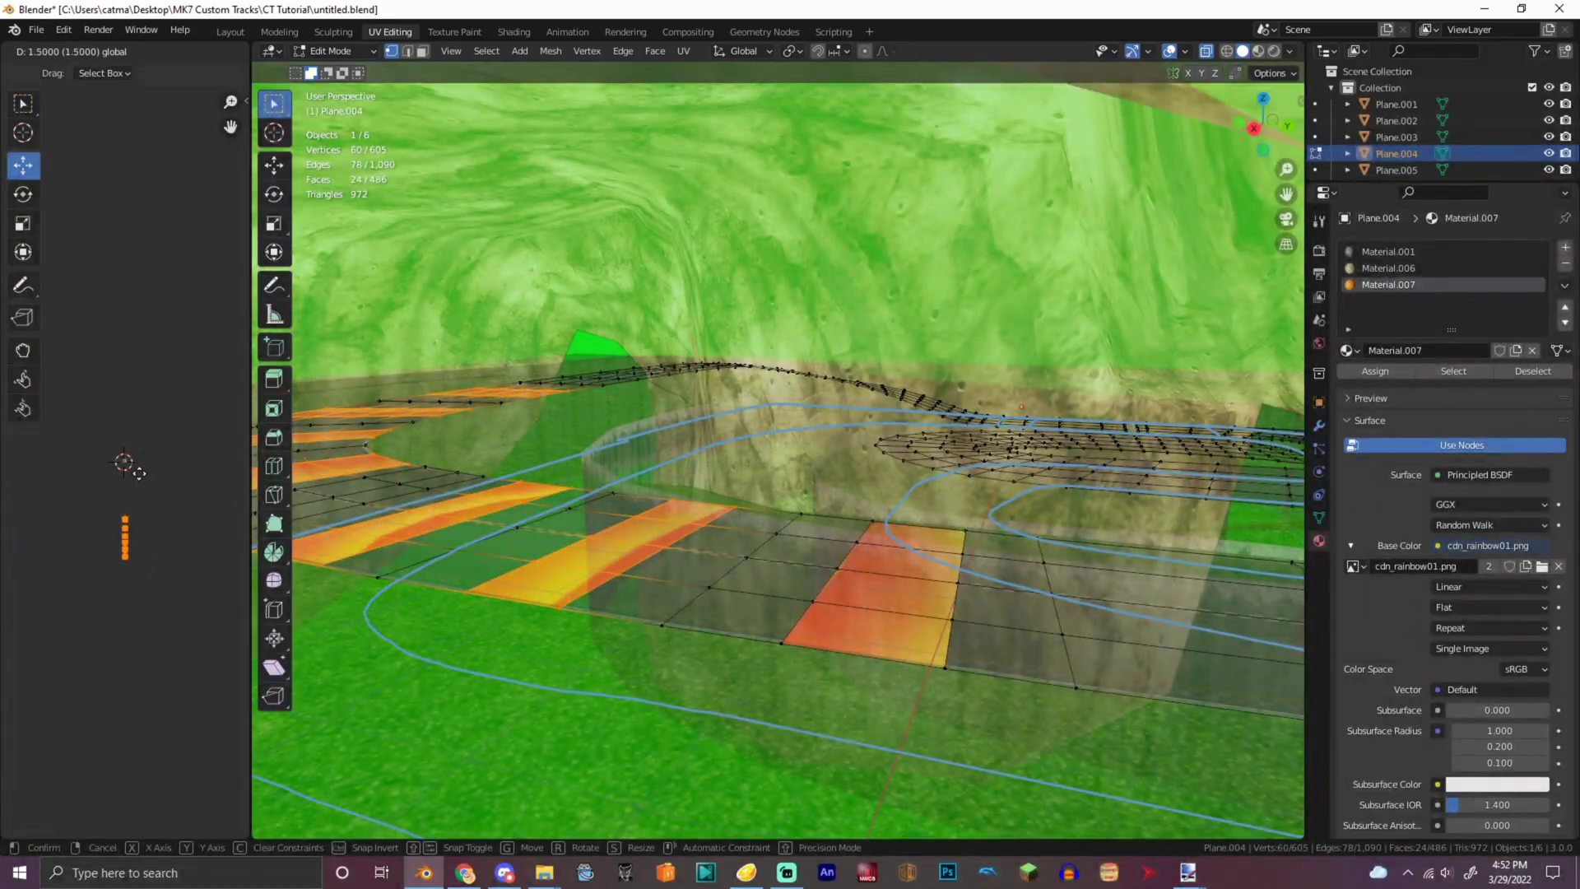
pyautogui.click(143, 479)
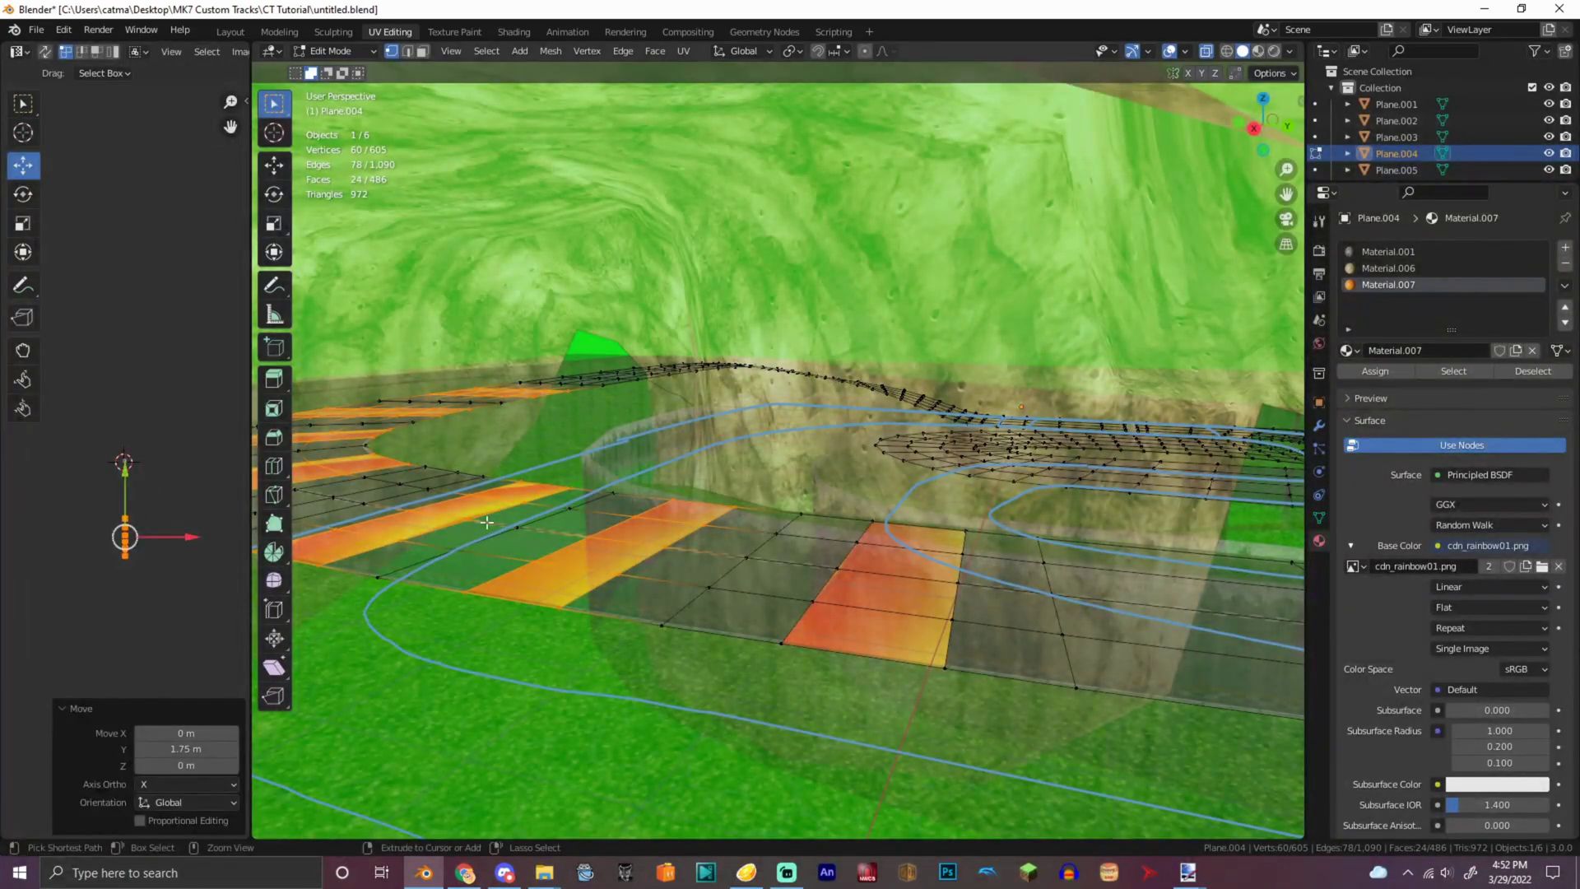
# - Deselect one more strip on the straight and move the remaining strips' UVs -1.5 m along Y
pyautogui.keyDown('ctrl'); pyautogui.click(752, 678); pyautogui.keyUp('ctrl')
pyautogui.keyDown('ctrl'); pyautogui.moveTo(574, 516); pyautogui.dragTo(785, 662); pyautogui.keyUp('ctrl')
pyautogui.keyDown('ctrl'); pyautogui.moveTo(627, 482); pyautogui.dragTo(802, 616); pyautogui.keyUp('ctrl')
pyautogui.moveTo(1264, 124)
pyautogui.mouseDown()
pyautogui.moveTo(1281, 124)
pyautogui.moveTo(1259, 123)
pyautogui.mouseUp()
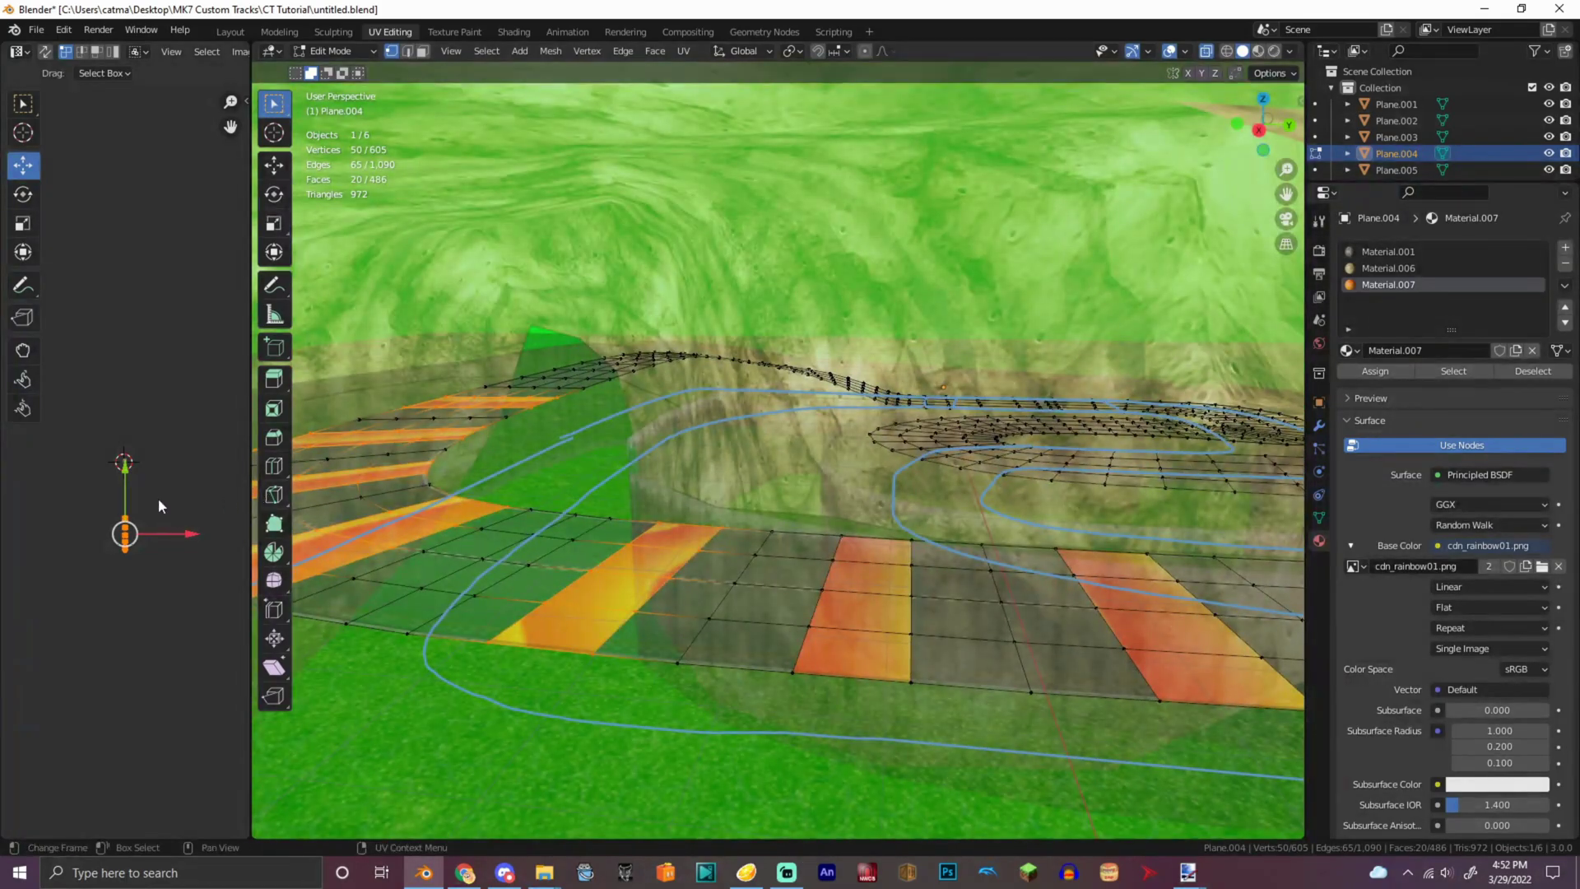
pyautogui.press('g')
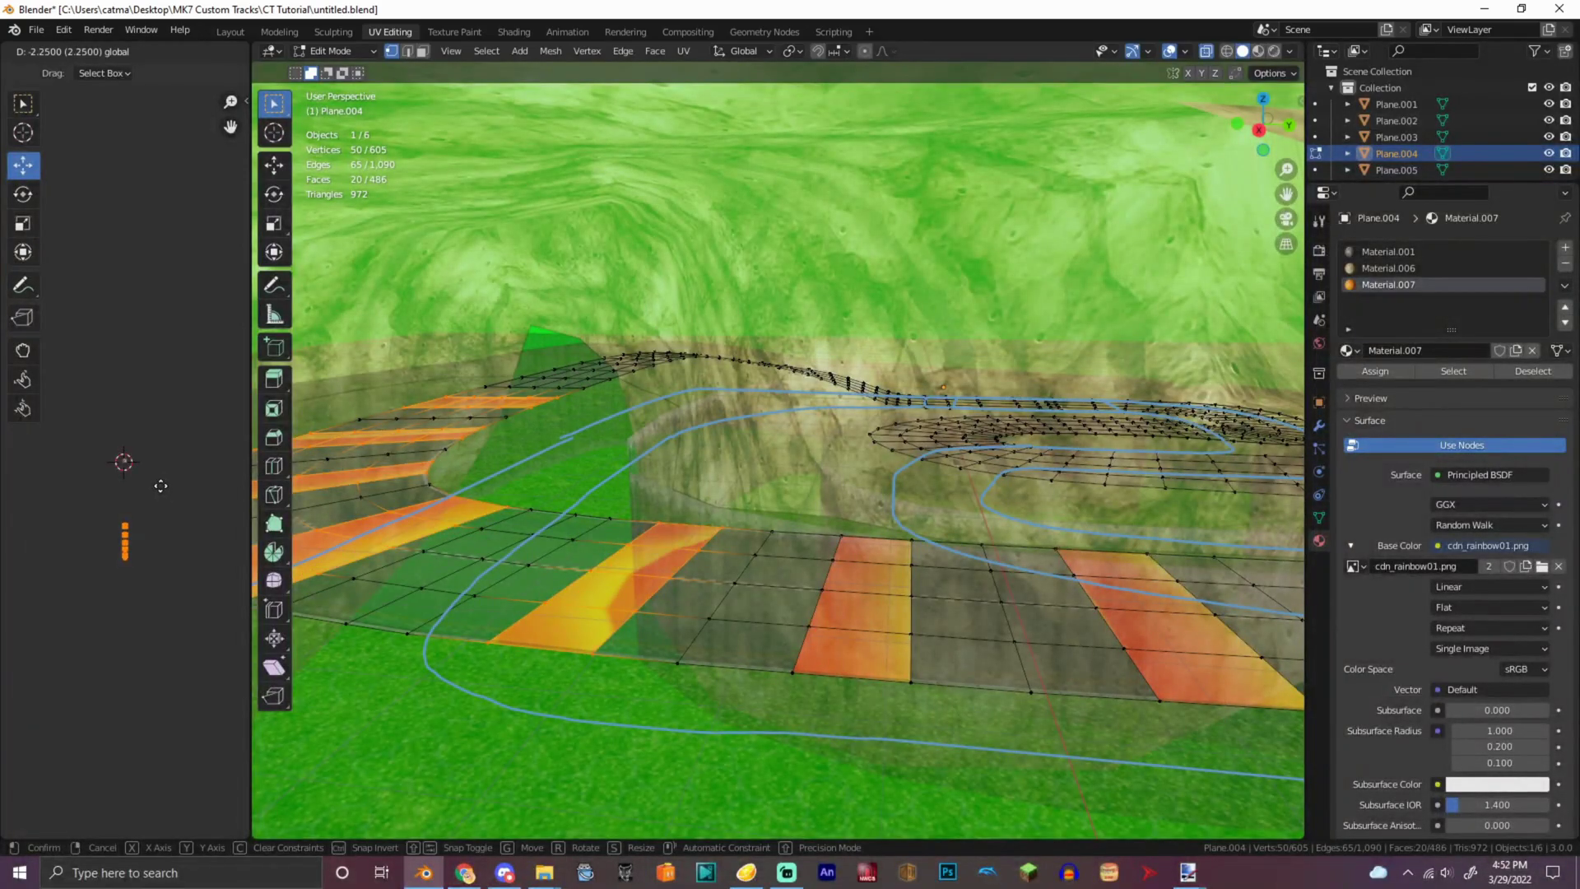
pyautogui.click(163, 482)
# - Select only the first strip on the straight past the corner and move its UVs along Y onto the texture image, starting with 18.25 m
pyautogui.moveTo(1251, 124); pyautogui.dragTo(1258, 148)
pyautogui.moveTo(1076, 303); pyautogui.dragTo(1093, 293, button='middle')
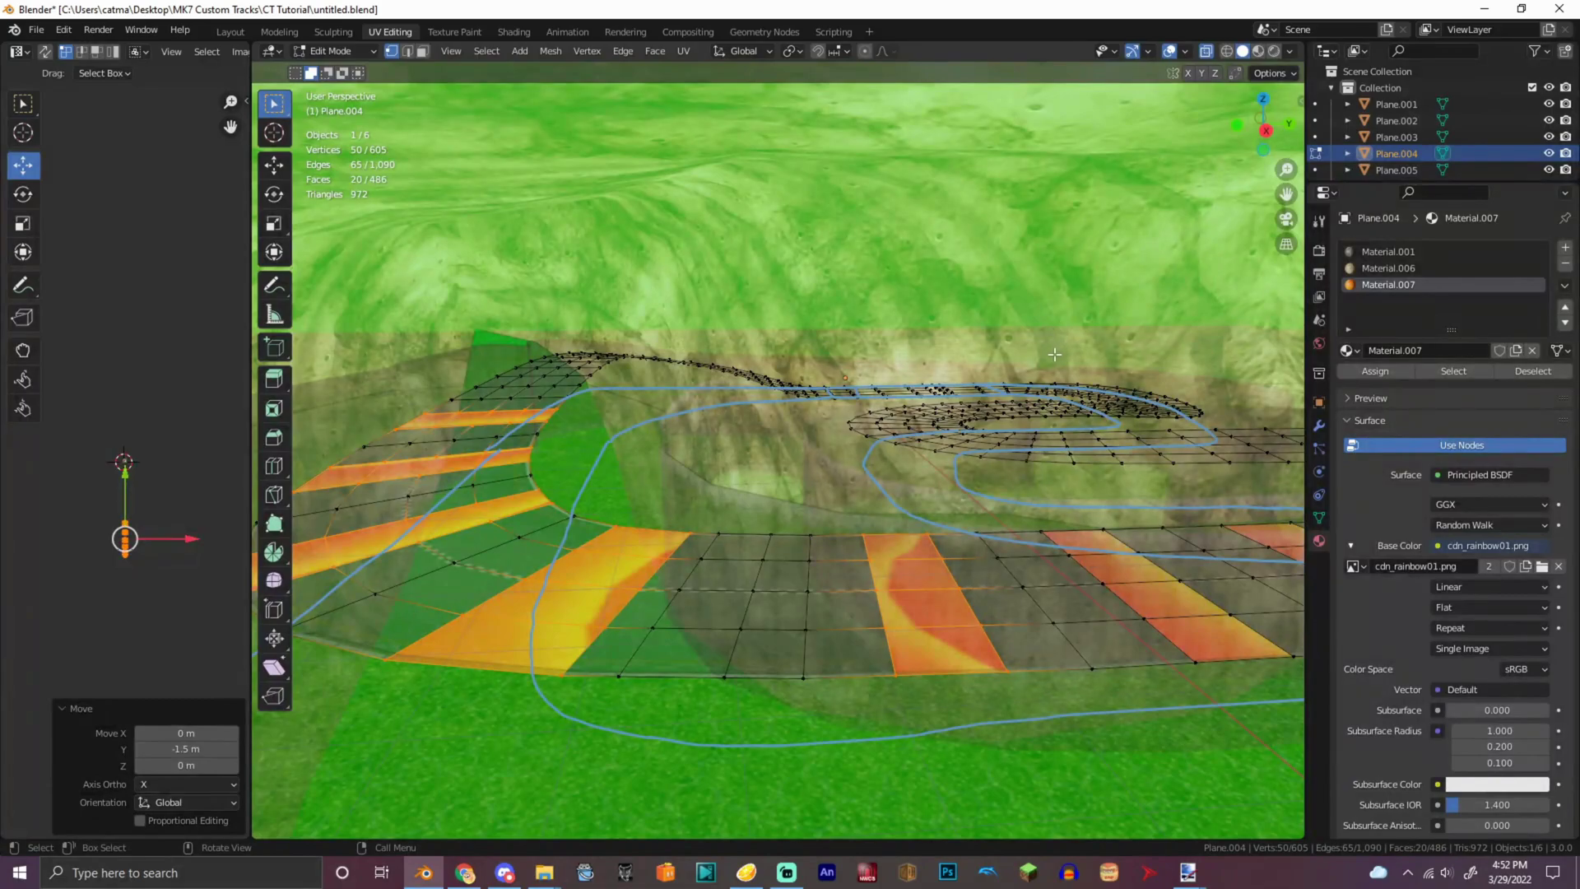
pyautogui.moveTo(1259, 141); pyautogui.dragTo(1251, 141)
pyautogui.click(924, 767)
pyautogui.moveTo(772, 521); pyautogui.dragTo(927, 726)
pyautogui.moveTo(127, 492); pyautogui.dragTo(138, 441)
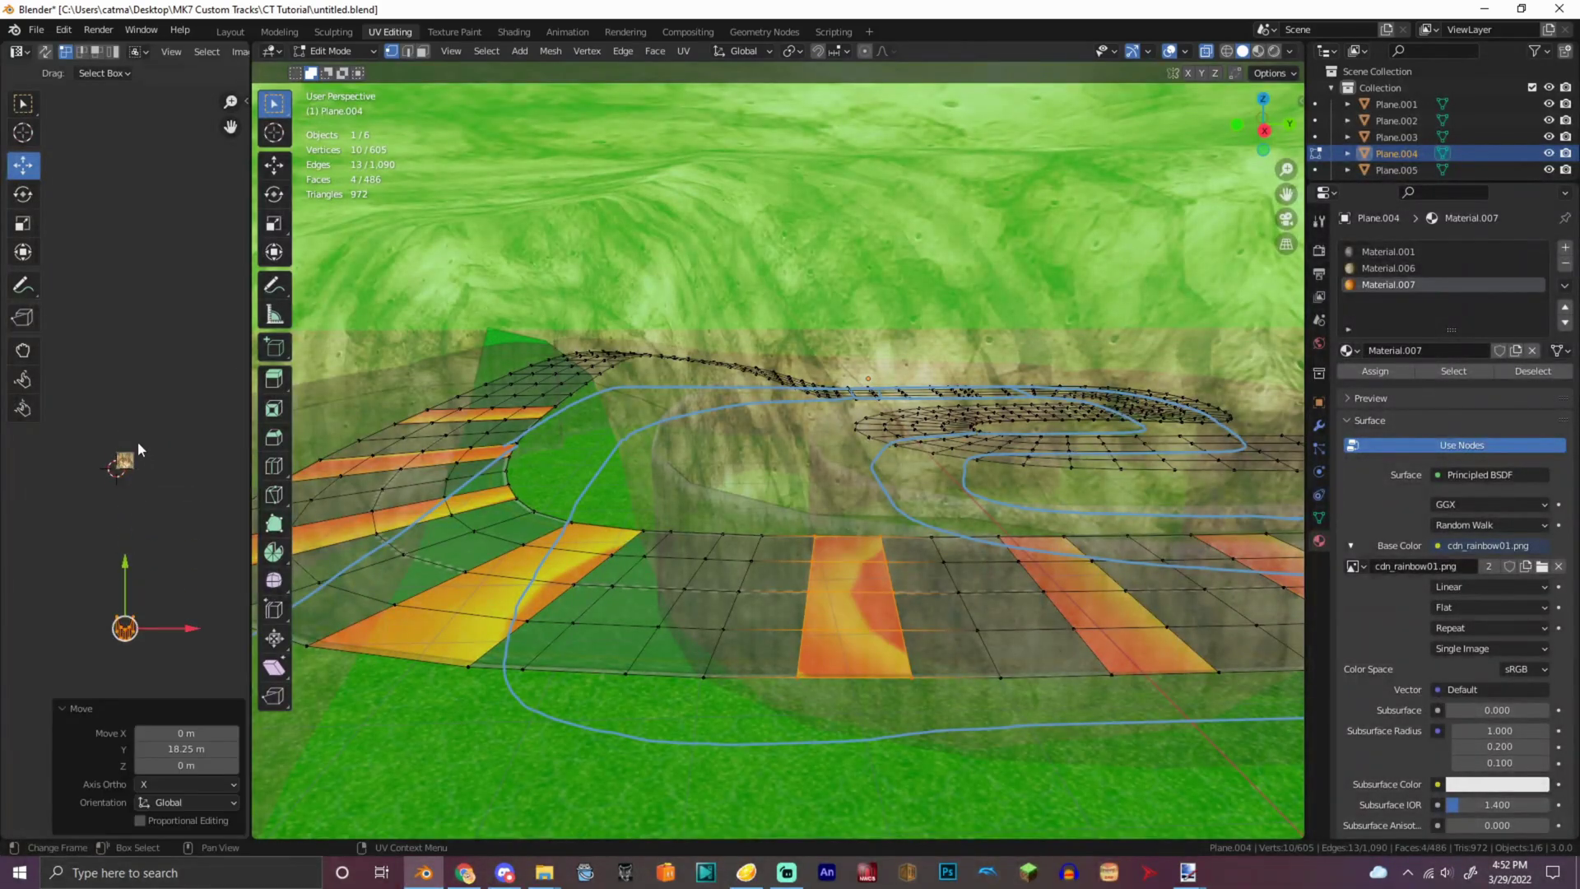
pyautogui.scroll(-2, 116, 589)
pyautogui.moveTo(128, 585); pyautogui.dragTo(151, 418)
pyautogui.scroll(2, 138, 563)
pyautogui.scroll(3, 135, 554)
# - Straighten the strip's curved UV island by moving its end vertices onto the corners and edges of the texture square
pyautogui.click(145, 649)
pyautogui.moveTo(29, 461); pyautogui.dragTo(126, 544)
pyautogui.click(156, 621)
pyautogui.click(206, 463)
pyautogui.moveTo(212, 488); pyautogui.dragTo(207, 544)
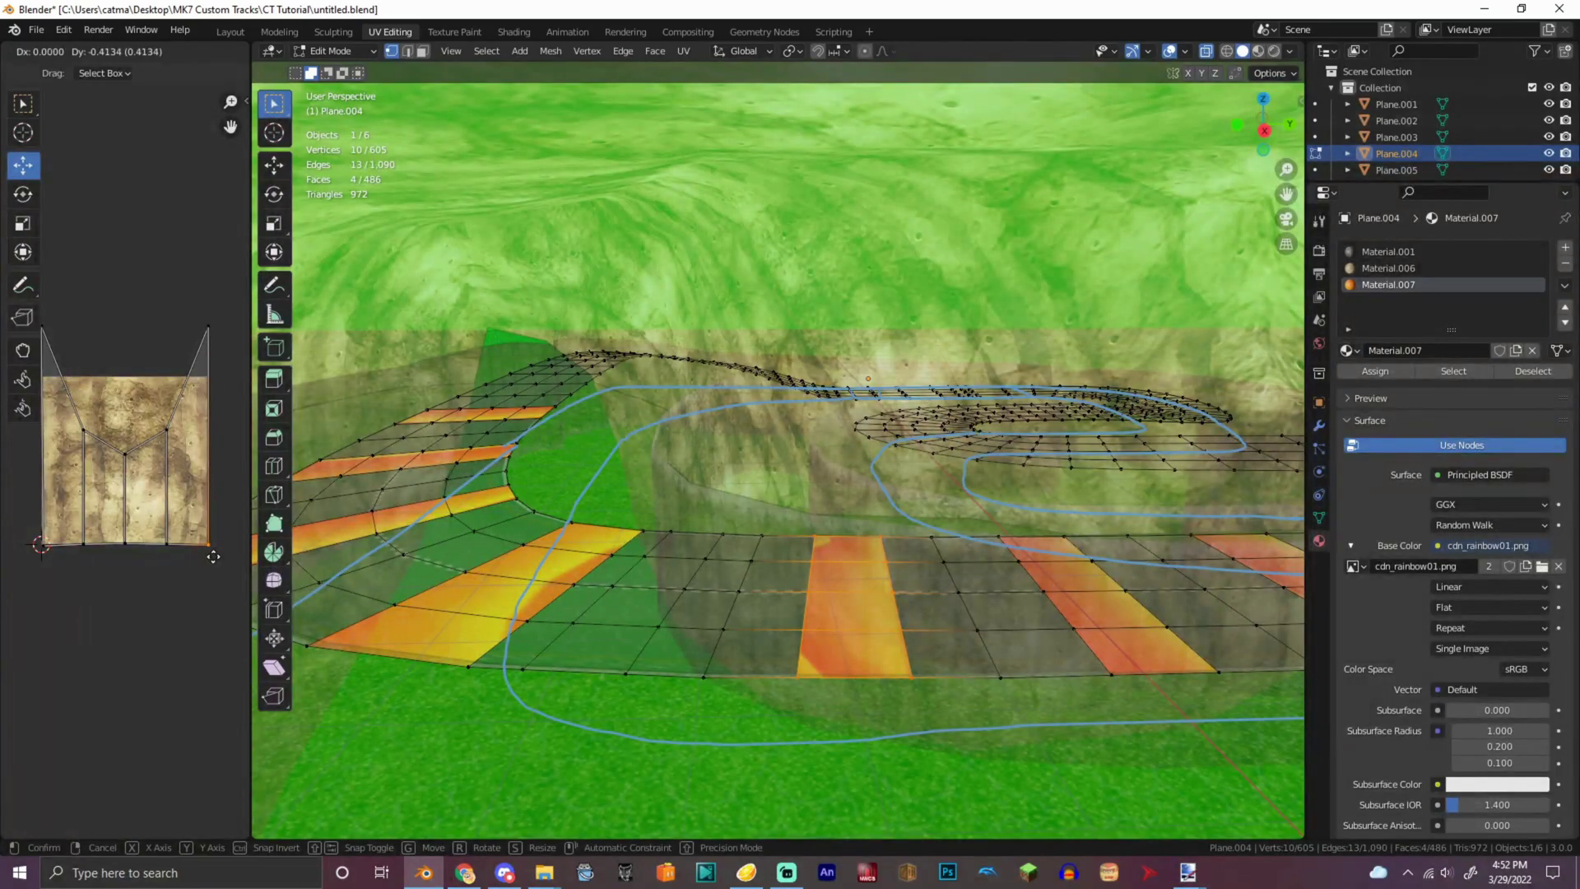
pyautogui.click(179, 537)
pyautogui.moveTo(208, 326); pyautogui.dragTo(209, 378)
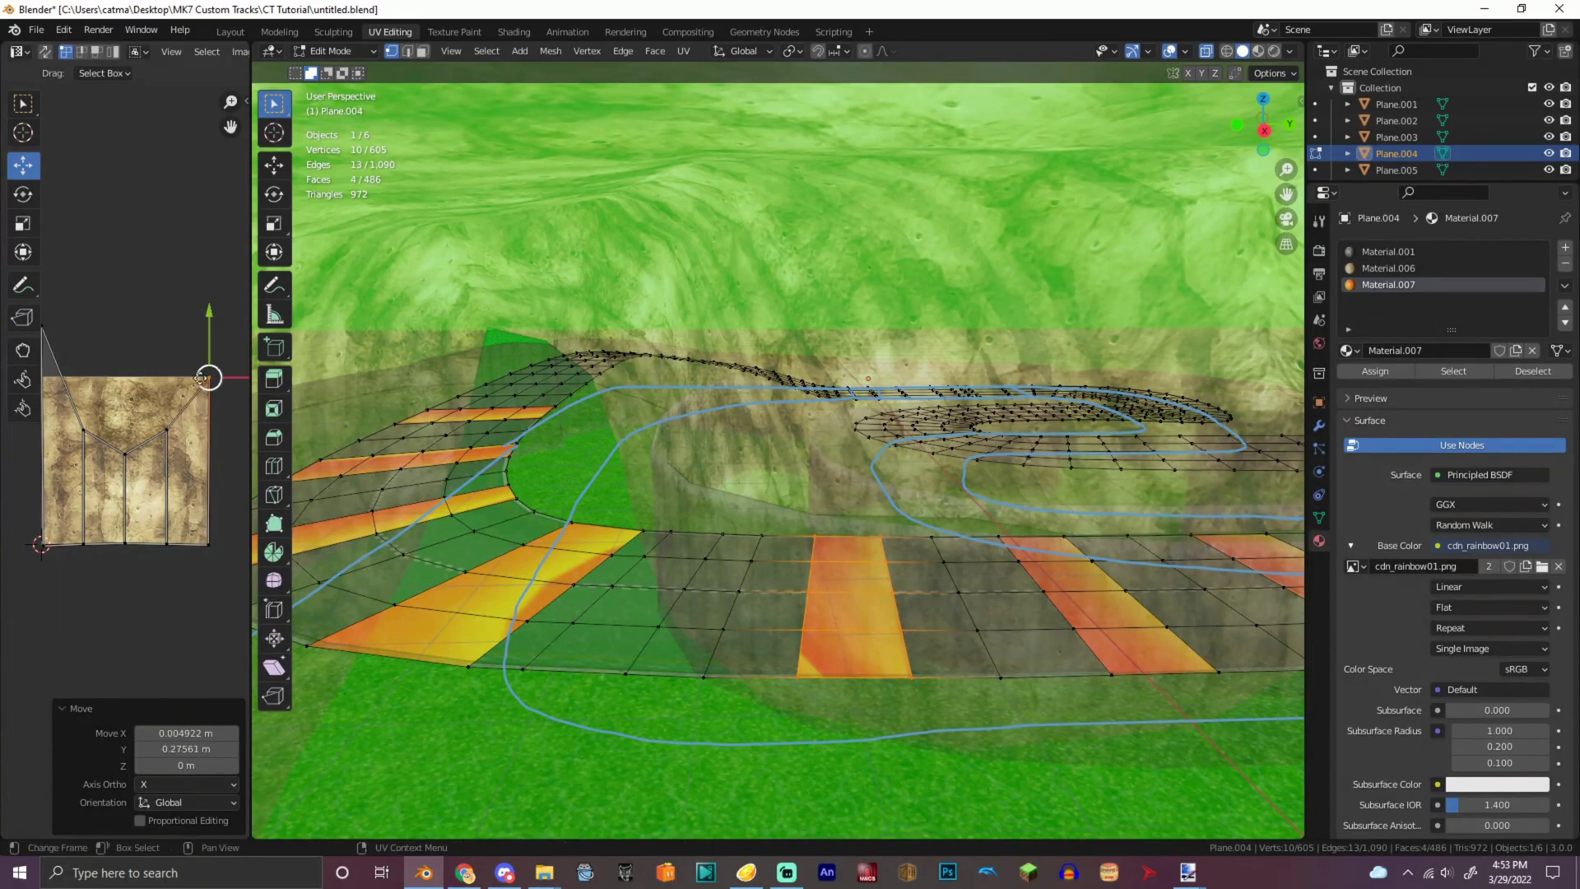
pyautogui.click(170, 418)
pyautogui.moveTo(168, 427); pyautogui.dragTo(168, 376)
pyautogui.click(125, 453)
pyautogui.moveTo(125, 451); pyautogui.dragTo(73, 405)
pyautogui.click(90, 424)
pyautogui.scroll(-2, 74, 329)
pyautogui.click(73, 379)
# - Select all Material.007 faces and deselect the other strips so only the wide strip at the corner stays selected
pyautogui.moveTo(1235, 247); pyautogui.dragTo(1272, 257, button='middle')
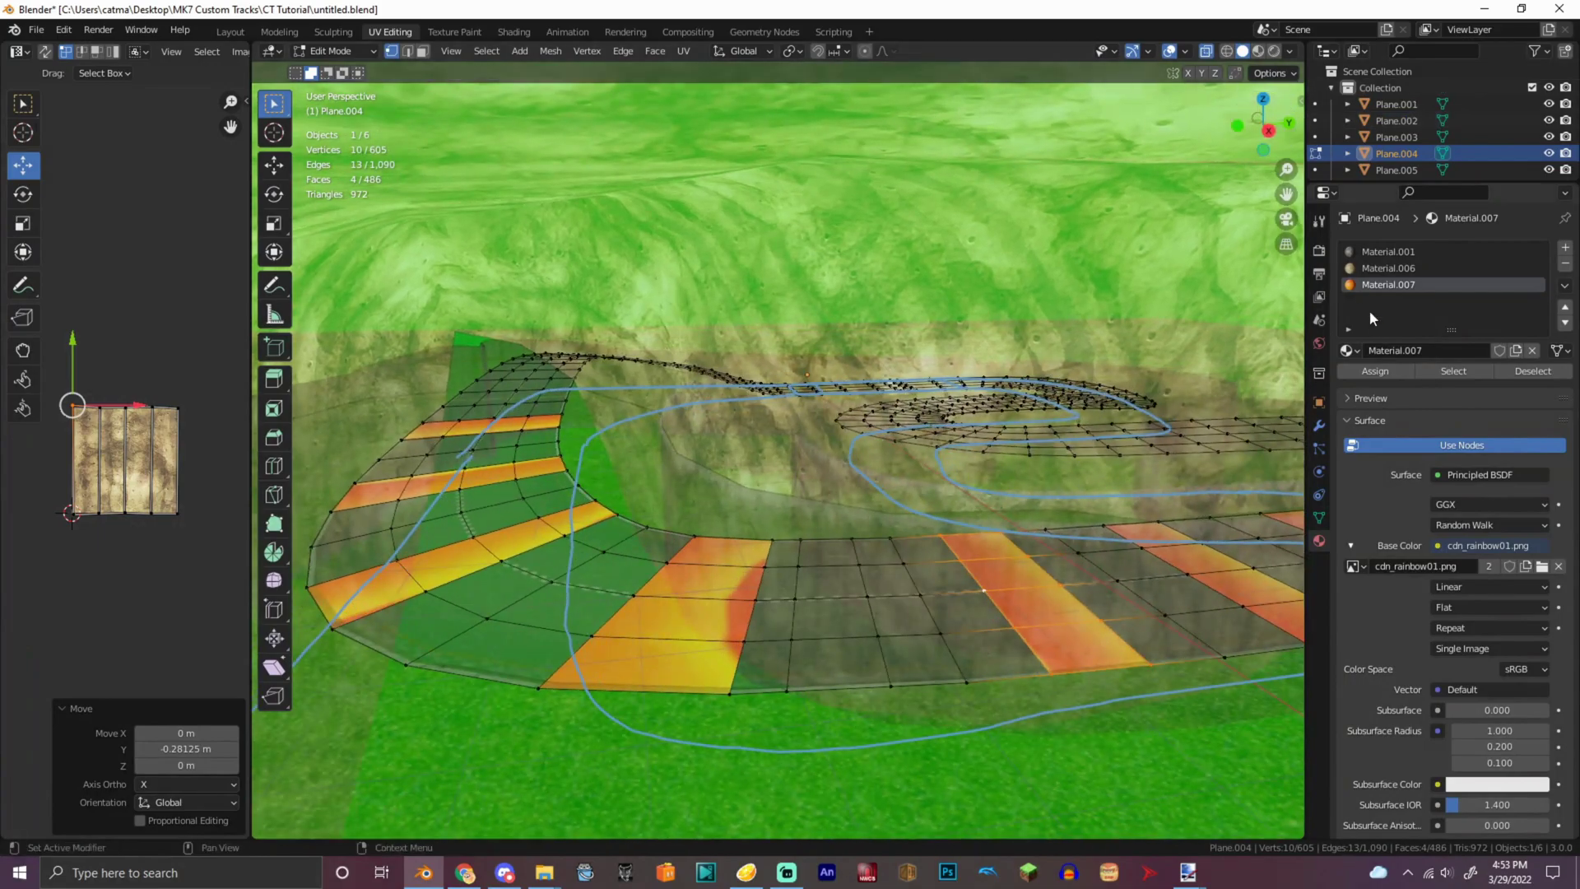
pyautogui.click(1450, 371)
pyautogui.keyDown('ctrl'); pyautogui.moveTo(874, 429); pyautogui.dragTo(1294, 609); pyautogui.keyUp('ctrl')
pyautogui.hotkey('alt', 'z')
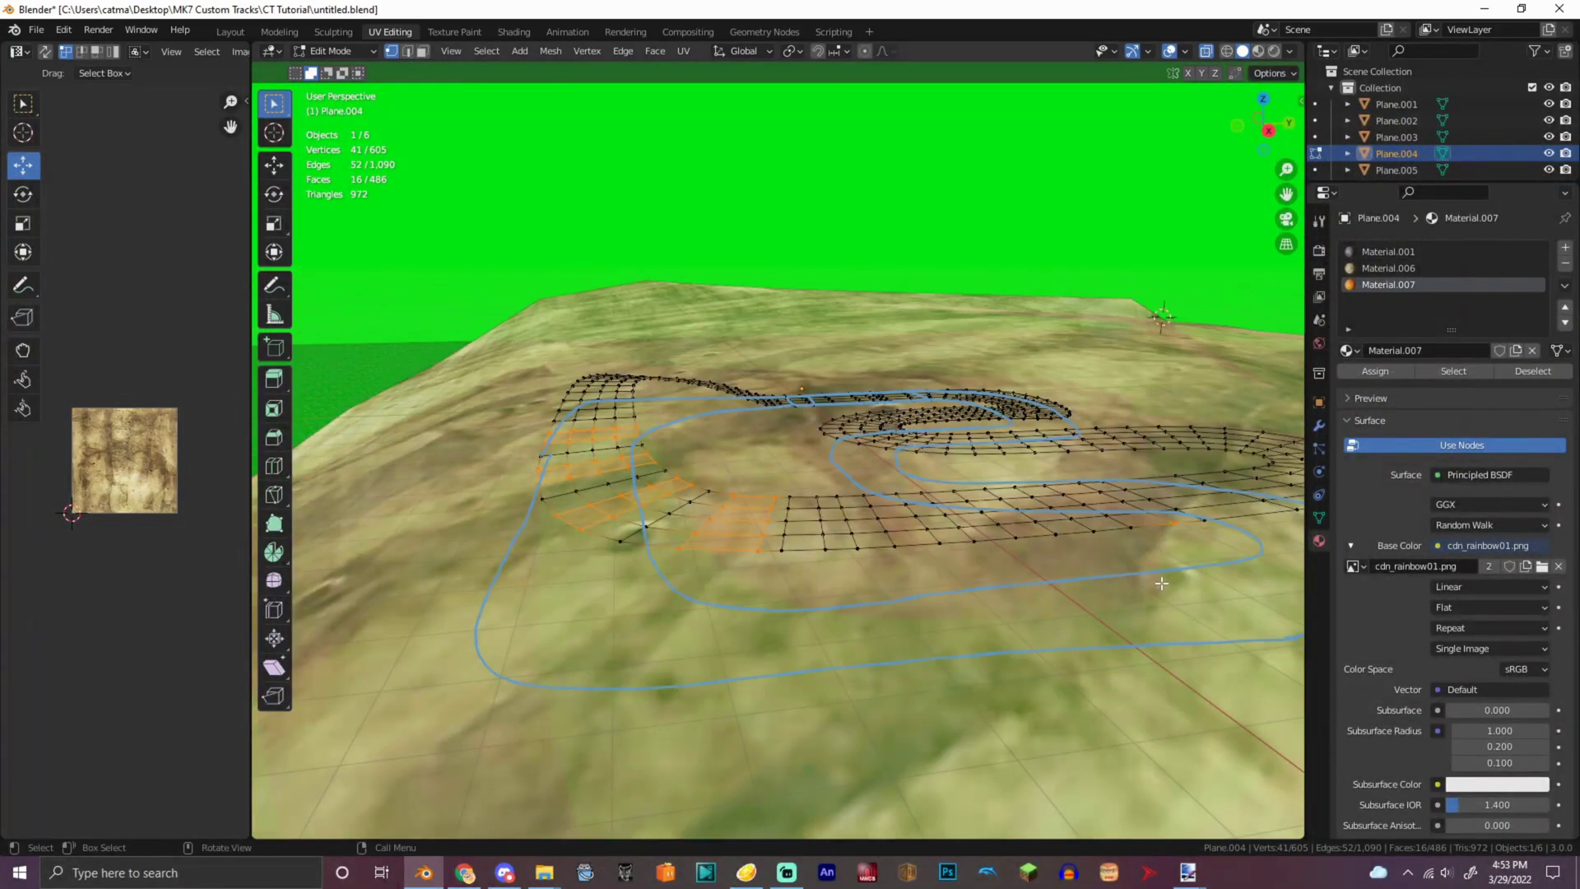
pyautogui.hotkey('alt', 'z')
pyautogui.scroll(2, 1217, 399)
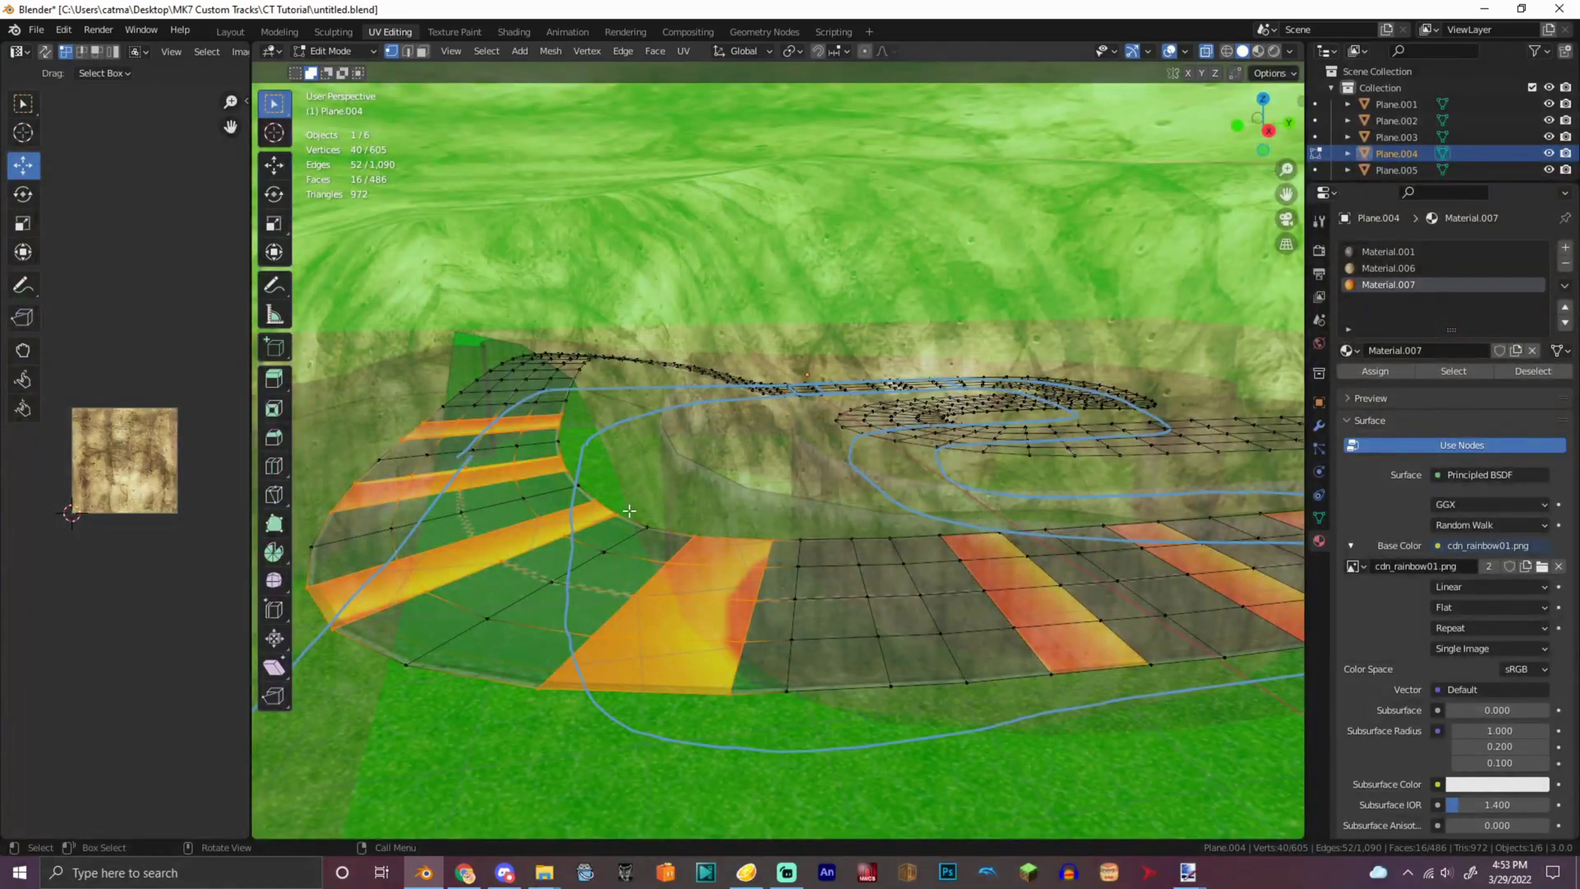
pyautogui.moveTo(312, 366); pyautogui.dragTo(622, 632)
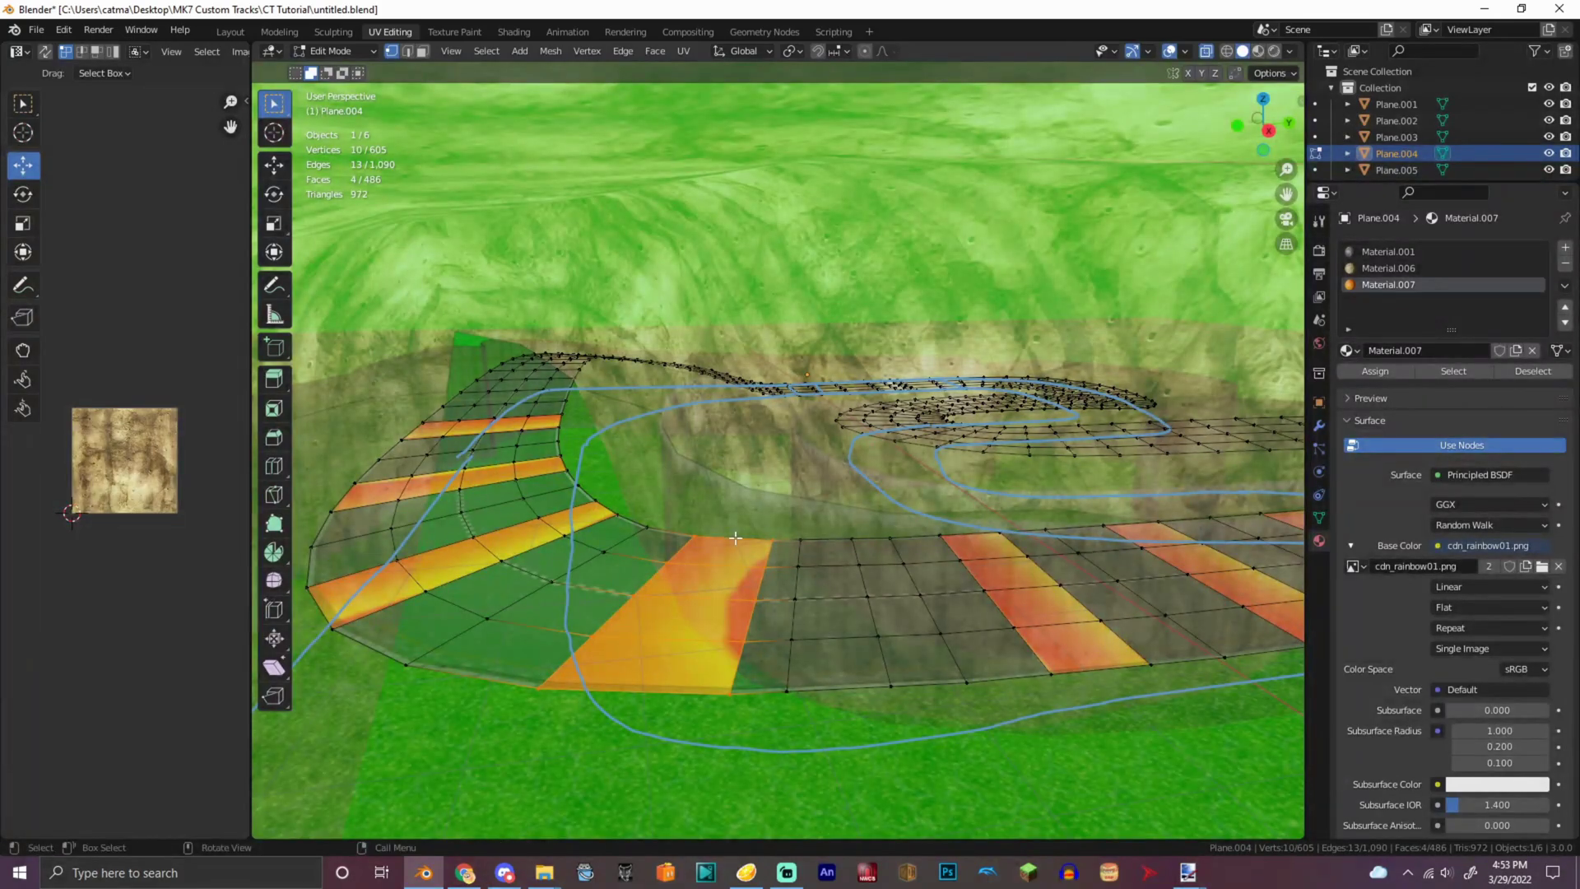
# - Try an angle-based Unwrap on the corner strip, reset its UVs, and unwrap it again
pyautogui.scroll(-4, 156, 502)
pyautogui.click(683, 51)
pyautogui.click(695, 72)
pyautogui.scroll(7, 117, 527)
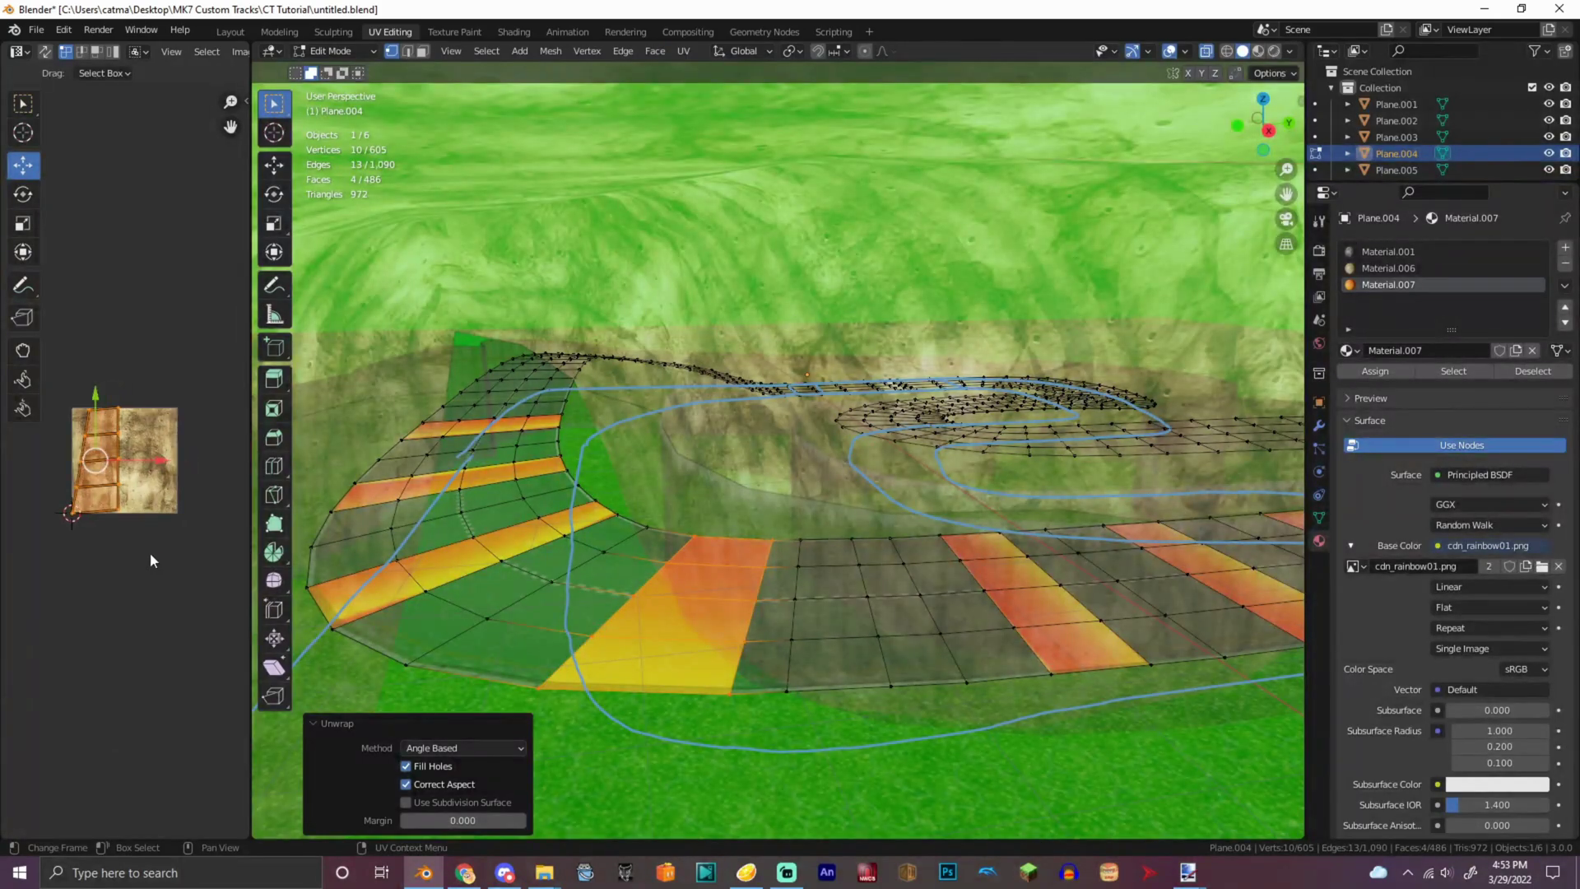
pyautogui.click(675, 52)
pyautogui.click(741, 288)
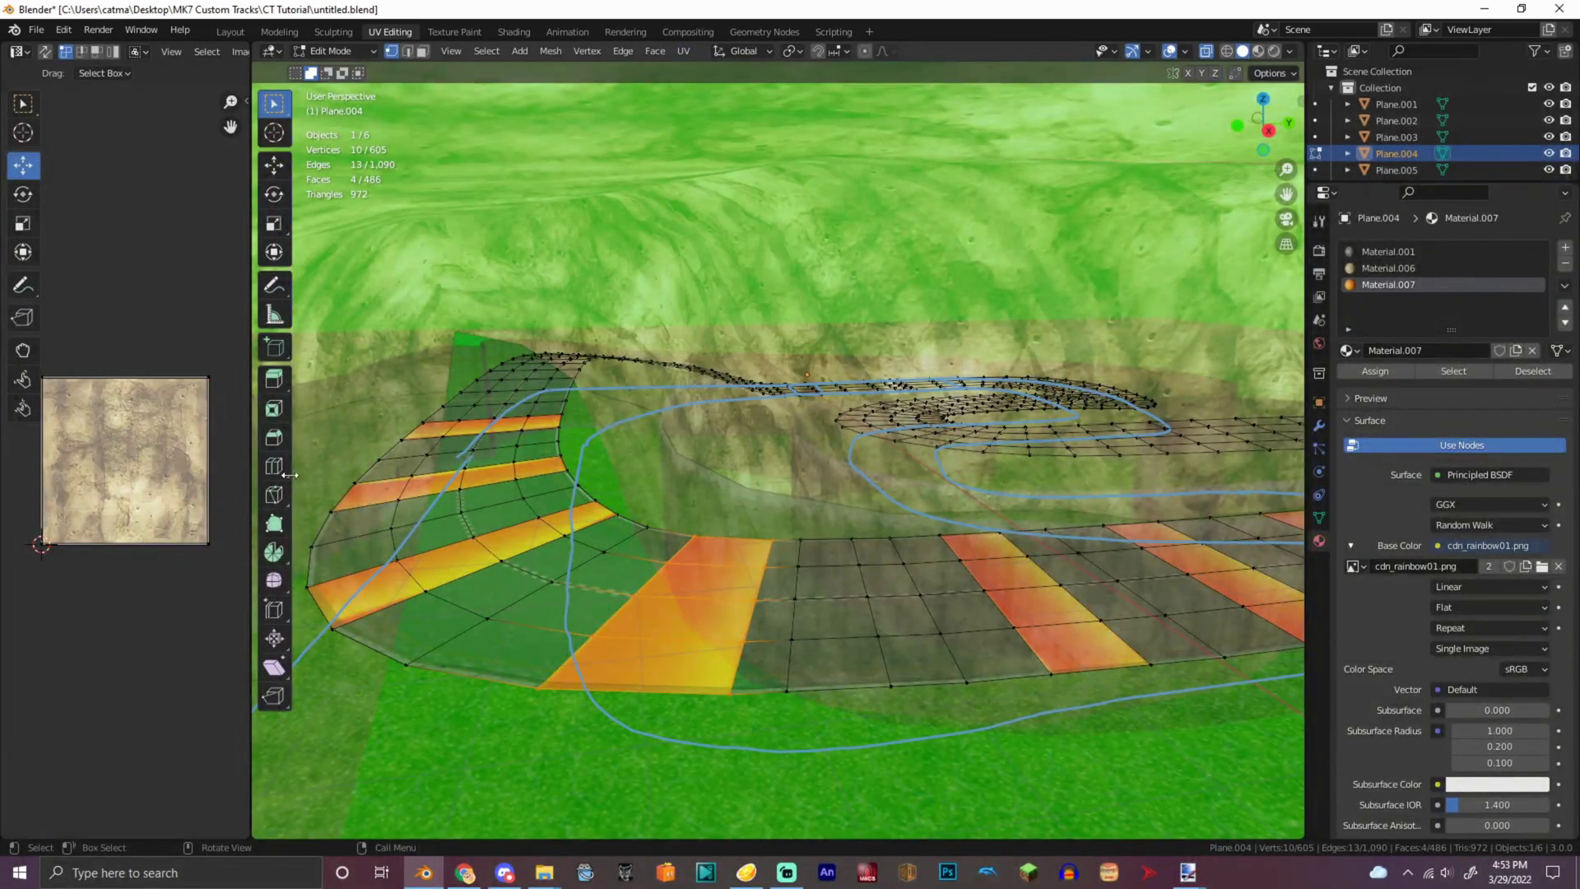
pyautogui.click(679, 51)
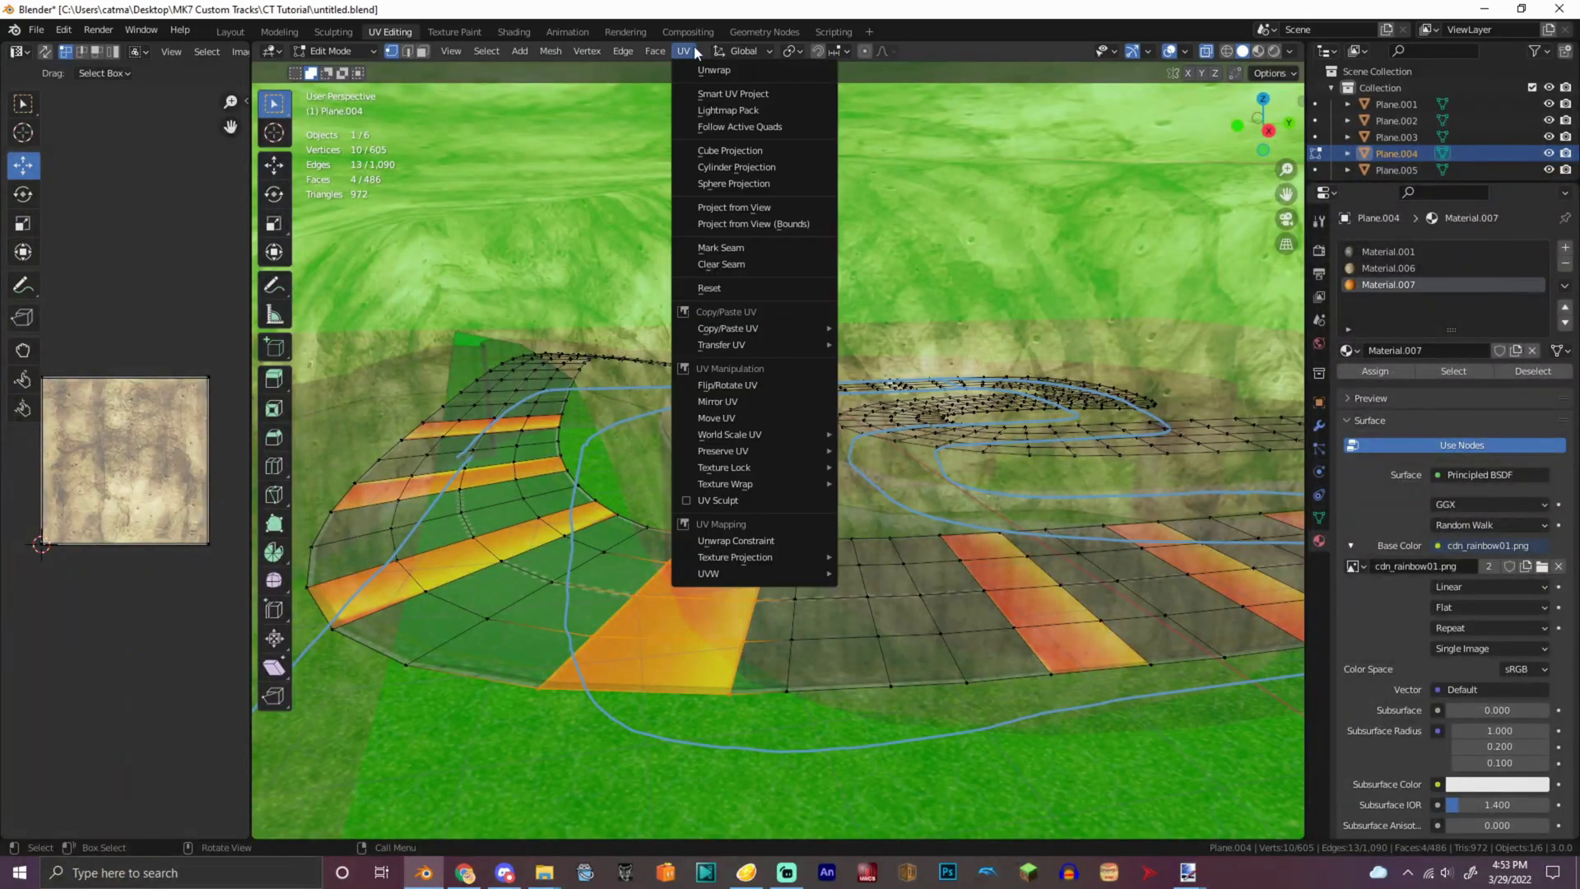
pyautogui.click(713, 66)
# - Apply Smart UV Project to the corner strip with a 66° angle limit, Correct Aspect and Scale to Bounds
pyautogui.click(683, 53)
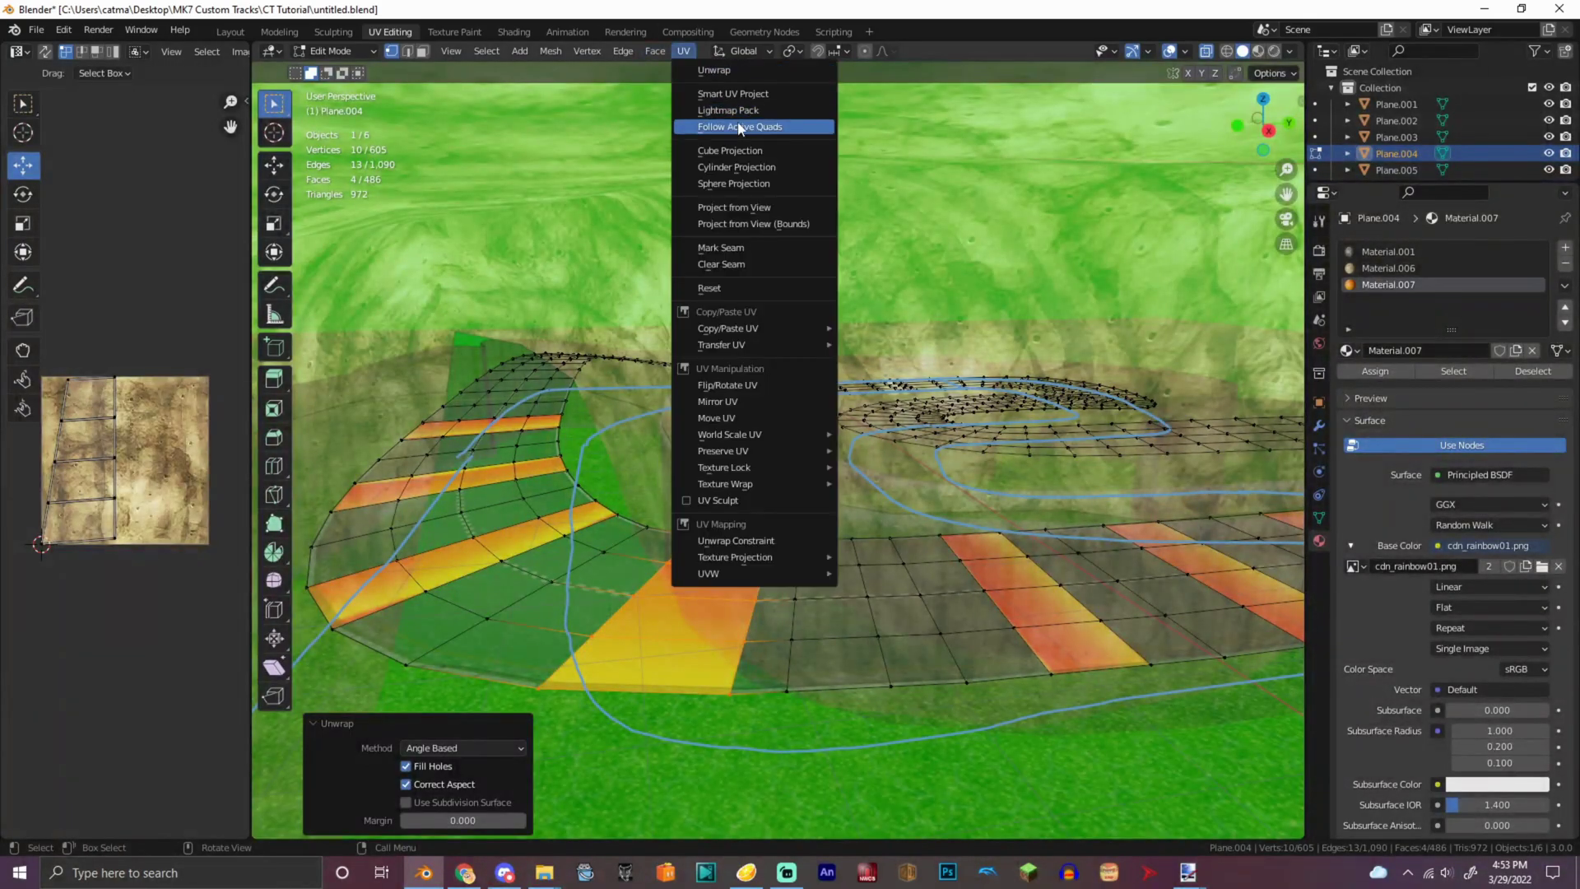
pyautogui.click(741, 92)
pyautogui.click(745, 223)
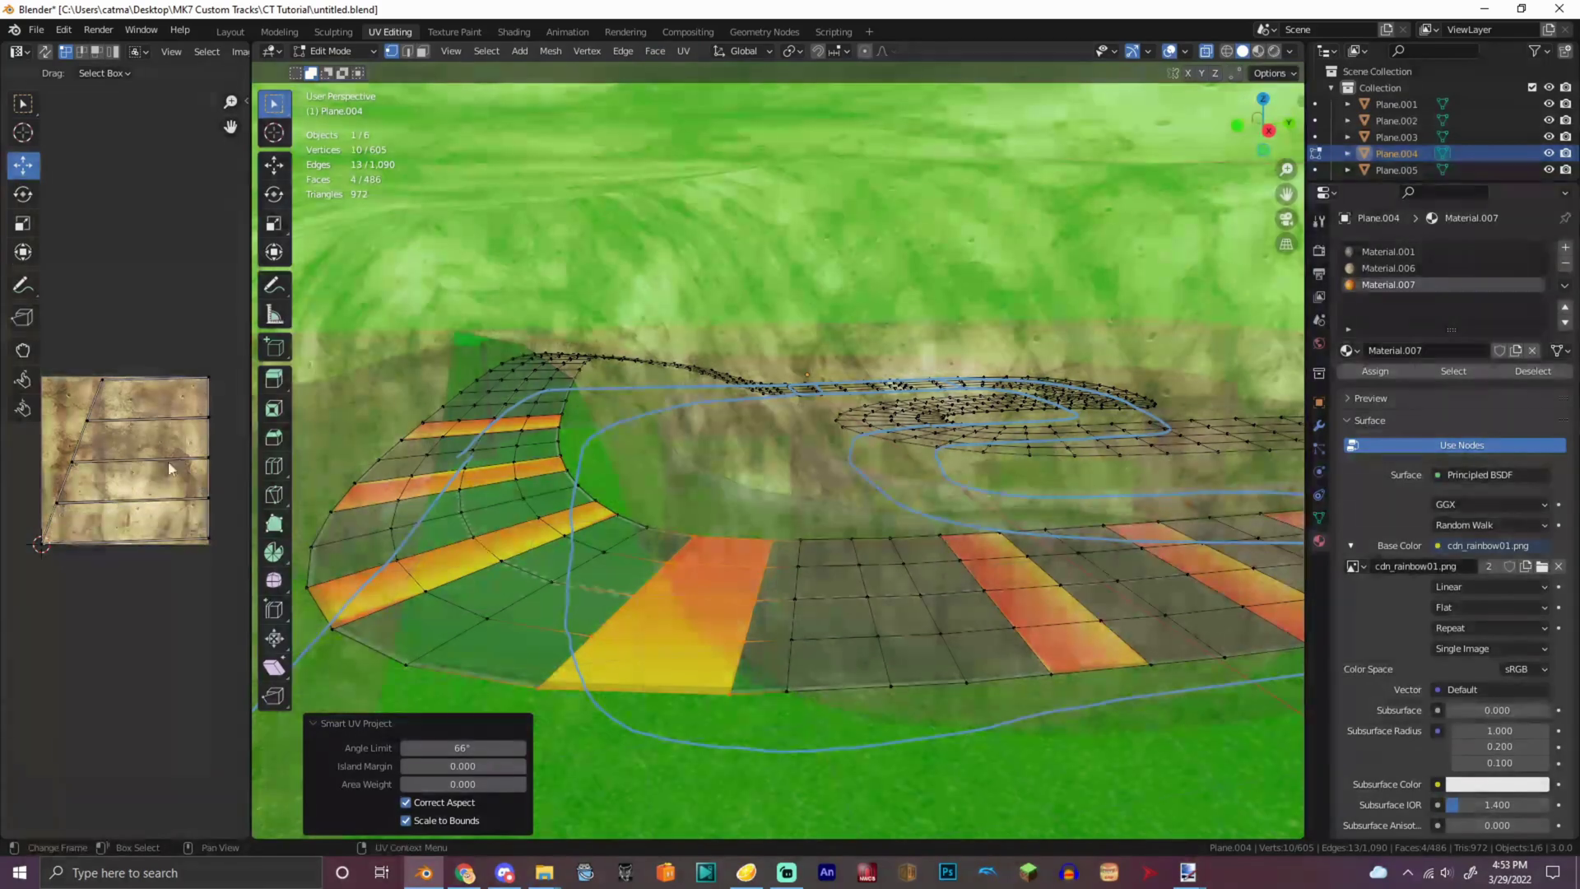
# - Move the slanted side's vertices of the corner strip's UV island along X toward the texture's outer edge
pyautogui.click(109, 567)
pyautogui.moveTo(212, 495); pyautogui.dragTo(218, 501)
pyautogui.click(159, 581)
pyautogui.press('b')
pyautogui.moveTo(104, 504); pyautogui.dragTo(17, 282)
pyautogui.click(101, 547)
pyautogui.moveTo(117, 426); pyautogui.dragTo(53, 476)
pyautogui.moveTo(102, 396); pyautogui.dragTo(97, 396)
pyautogui.click(91, 395)
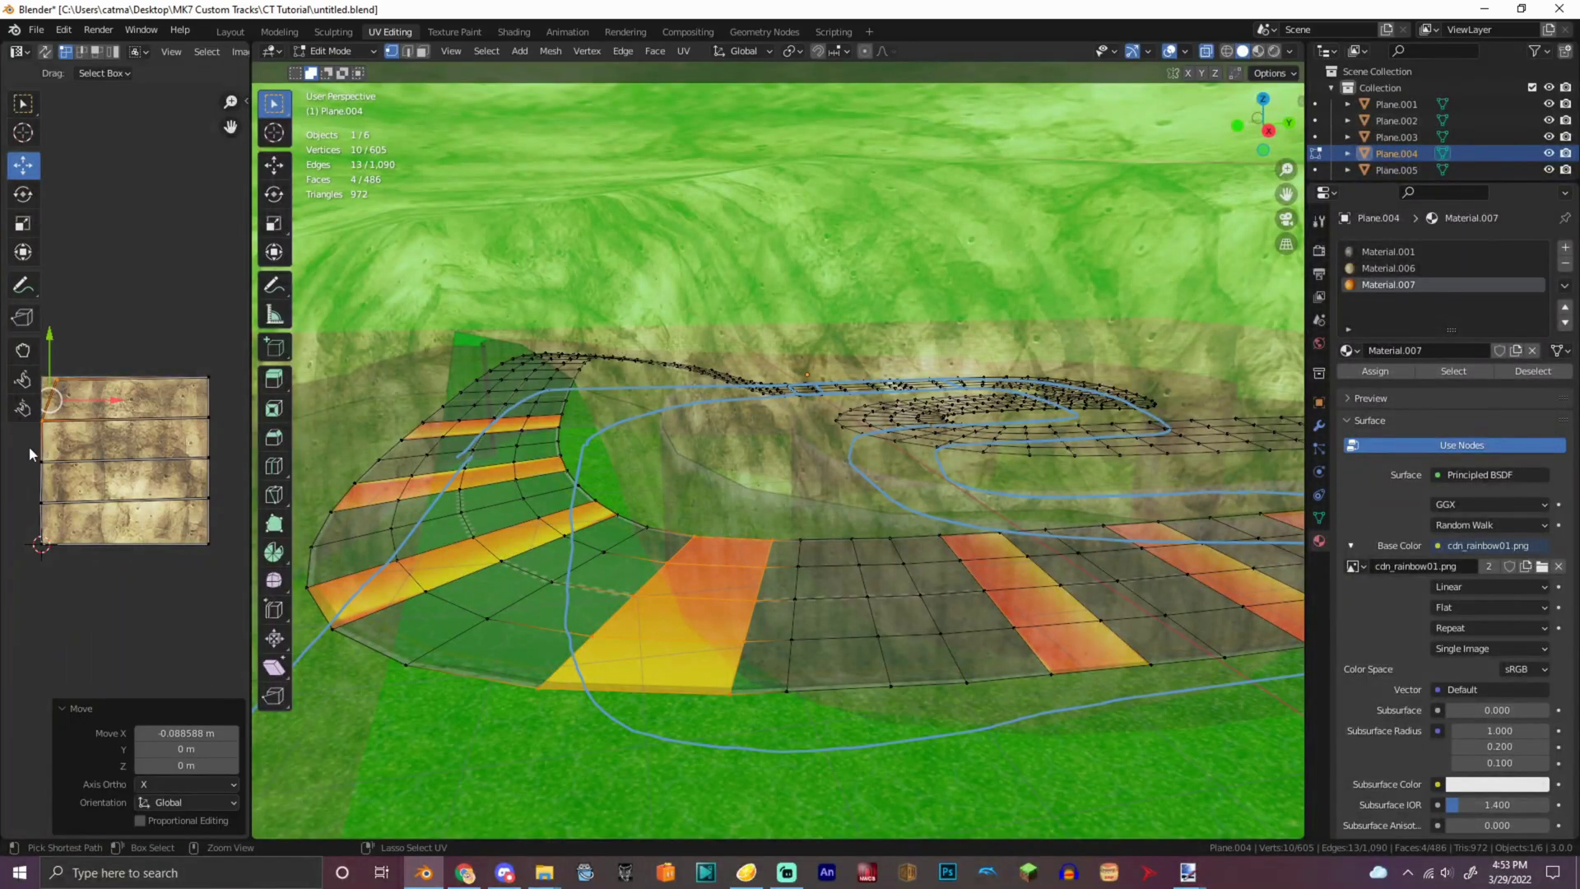
# - Move the island's remaining upper corner vertex -0.09351 m in X and 0.019686 m in Y onto the texture corner
pyautogui.click(83, 409)
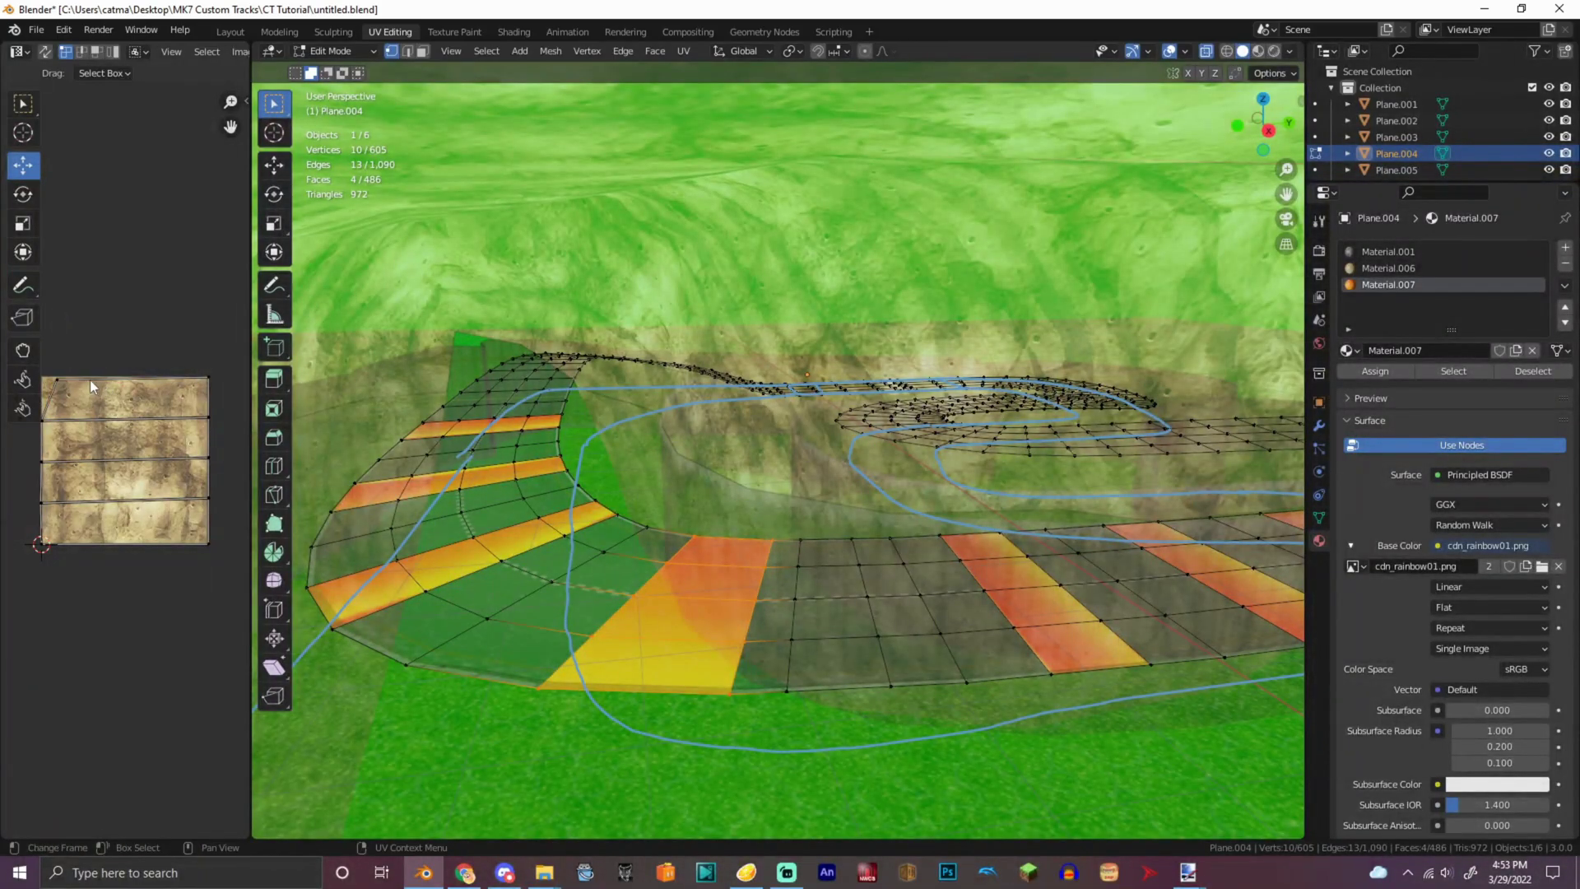
pyautogui.press('g')
pyautogui.click(71, 374)
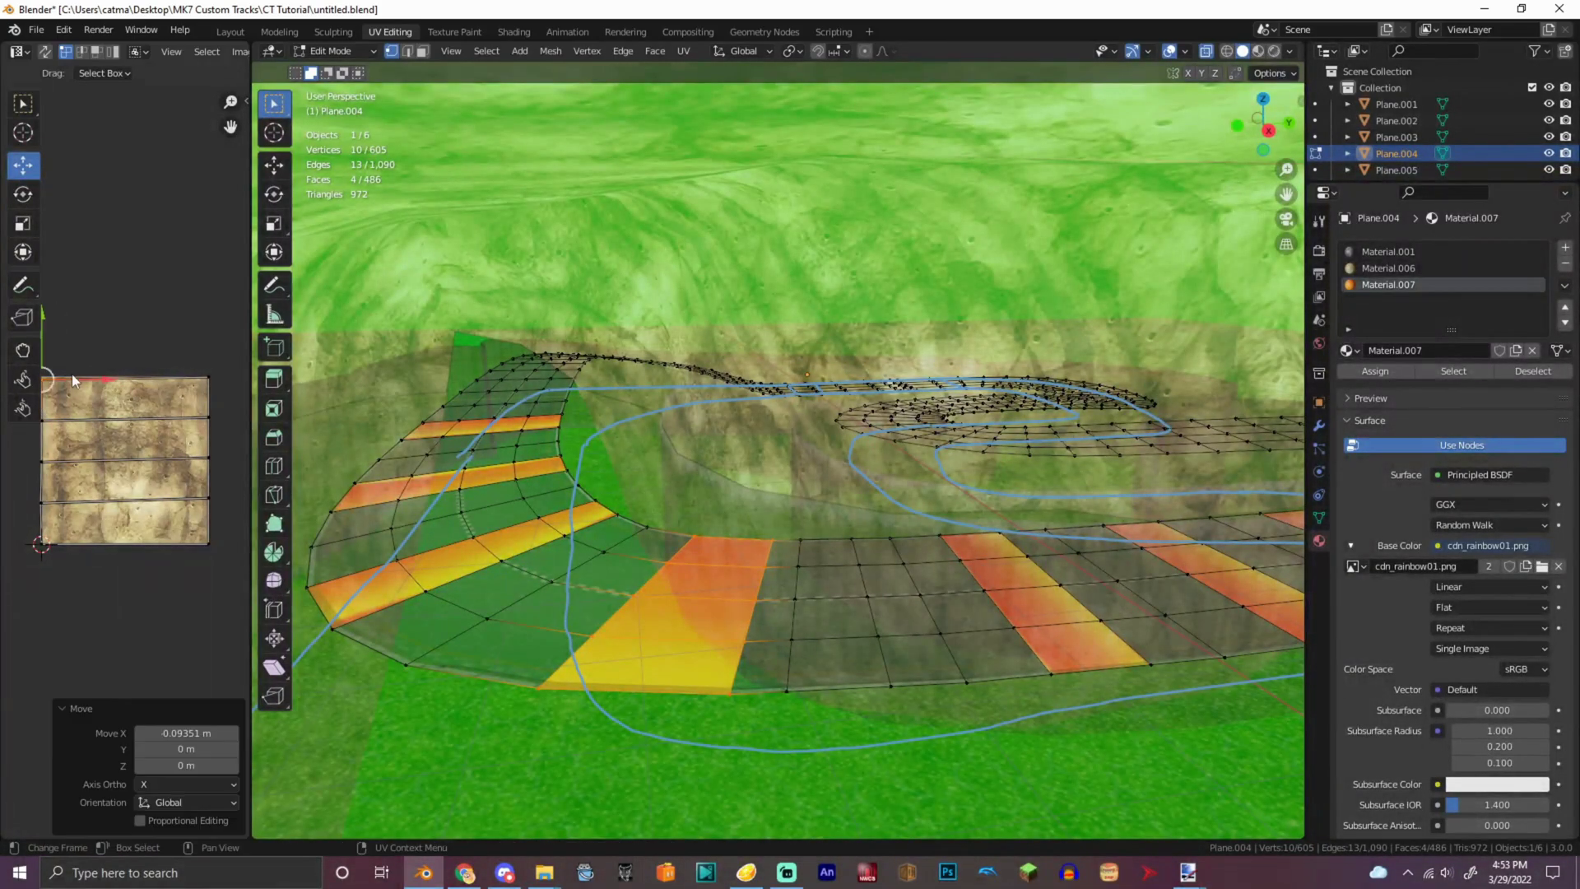
pyautogui.press('g')
pyautogui.click(80, 332)
# - Turn off X-ray and rotate the corner strip's whole UV island by 90°
pyautogui.click(1206, 52)
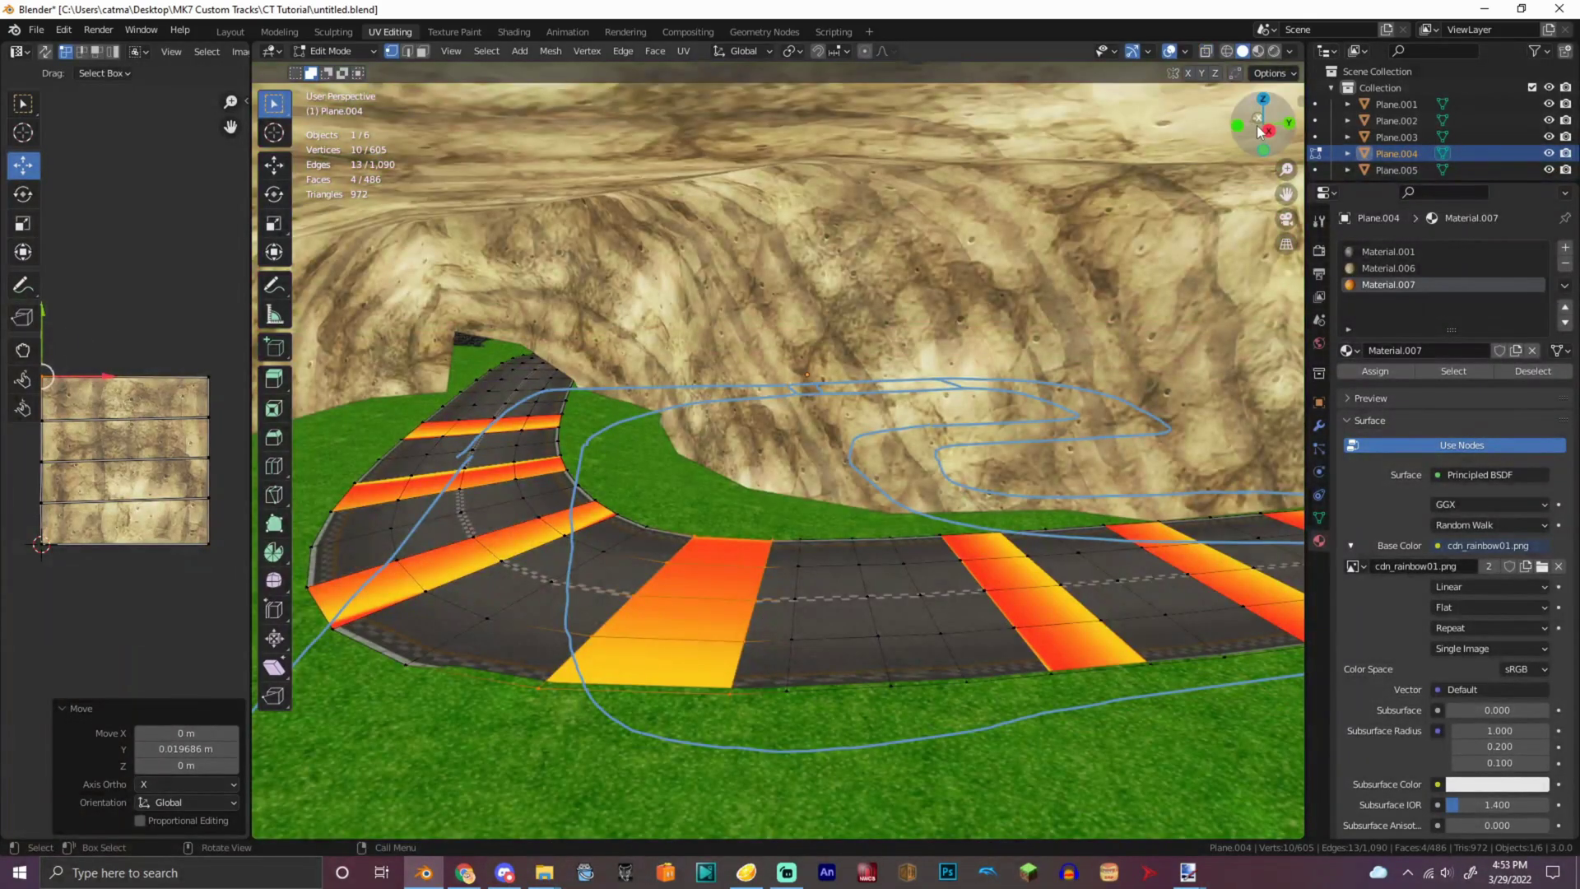
pyautogui.press('a')
pyautogui.press('r')
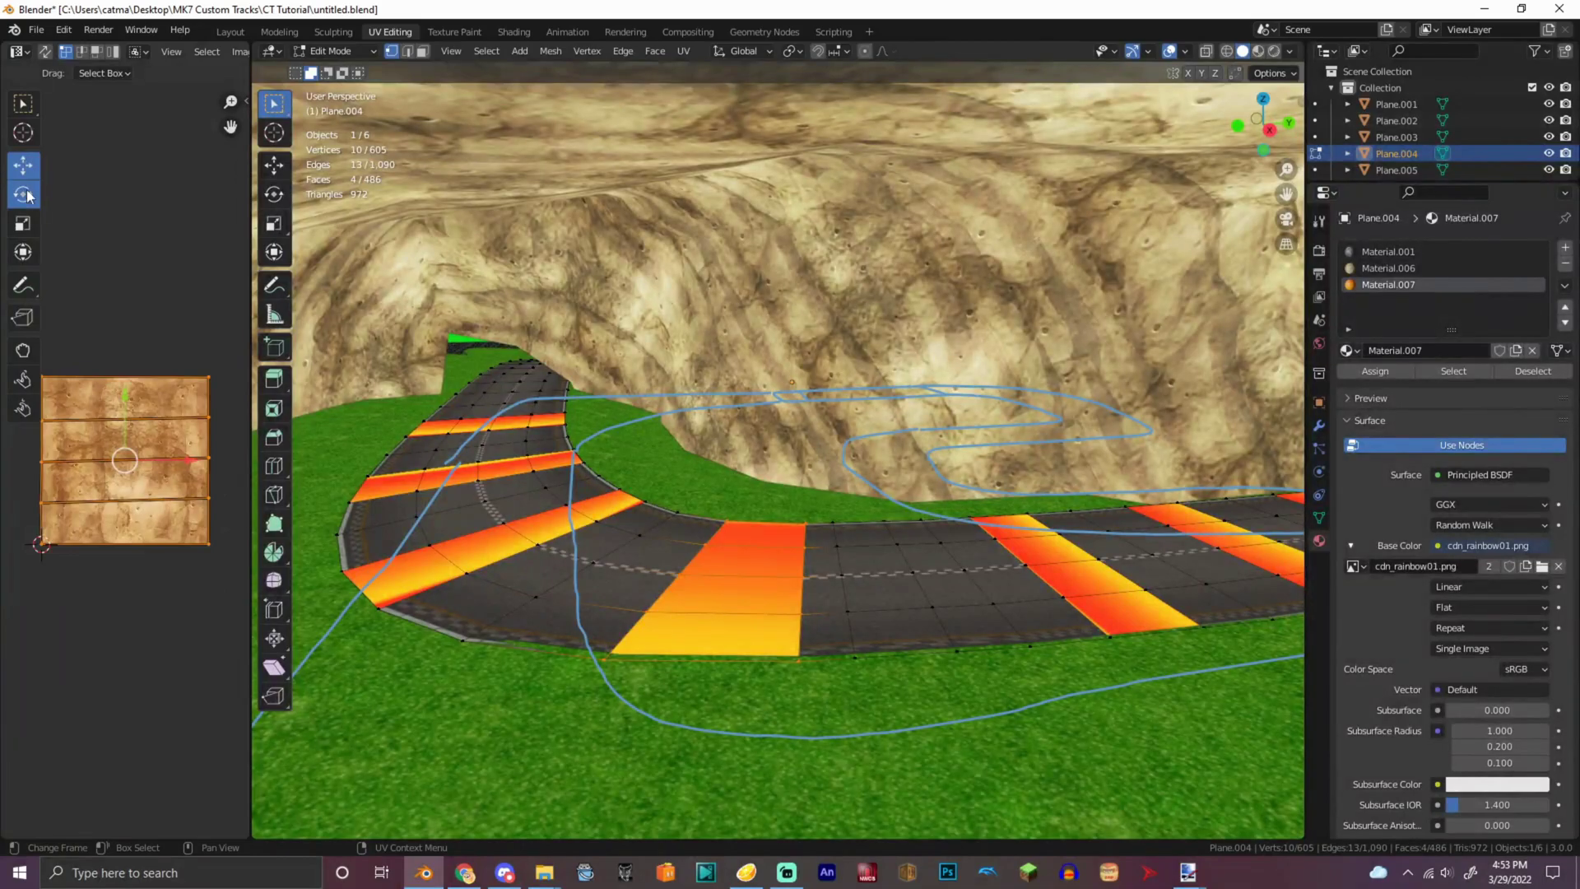
pyautogui.click(176, 536)
pyautogui.scroll(1, 154, 553)
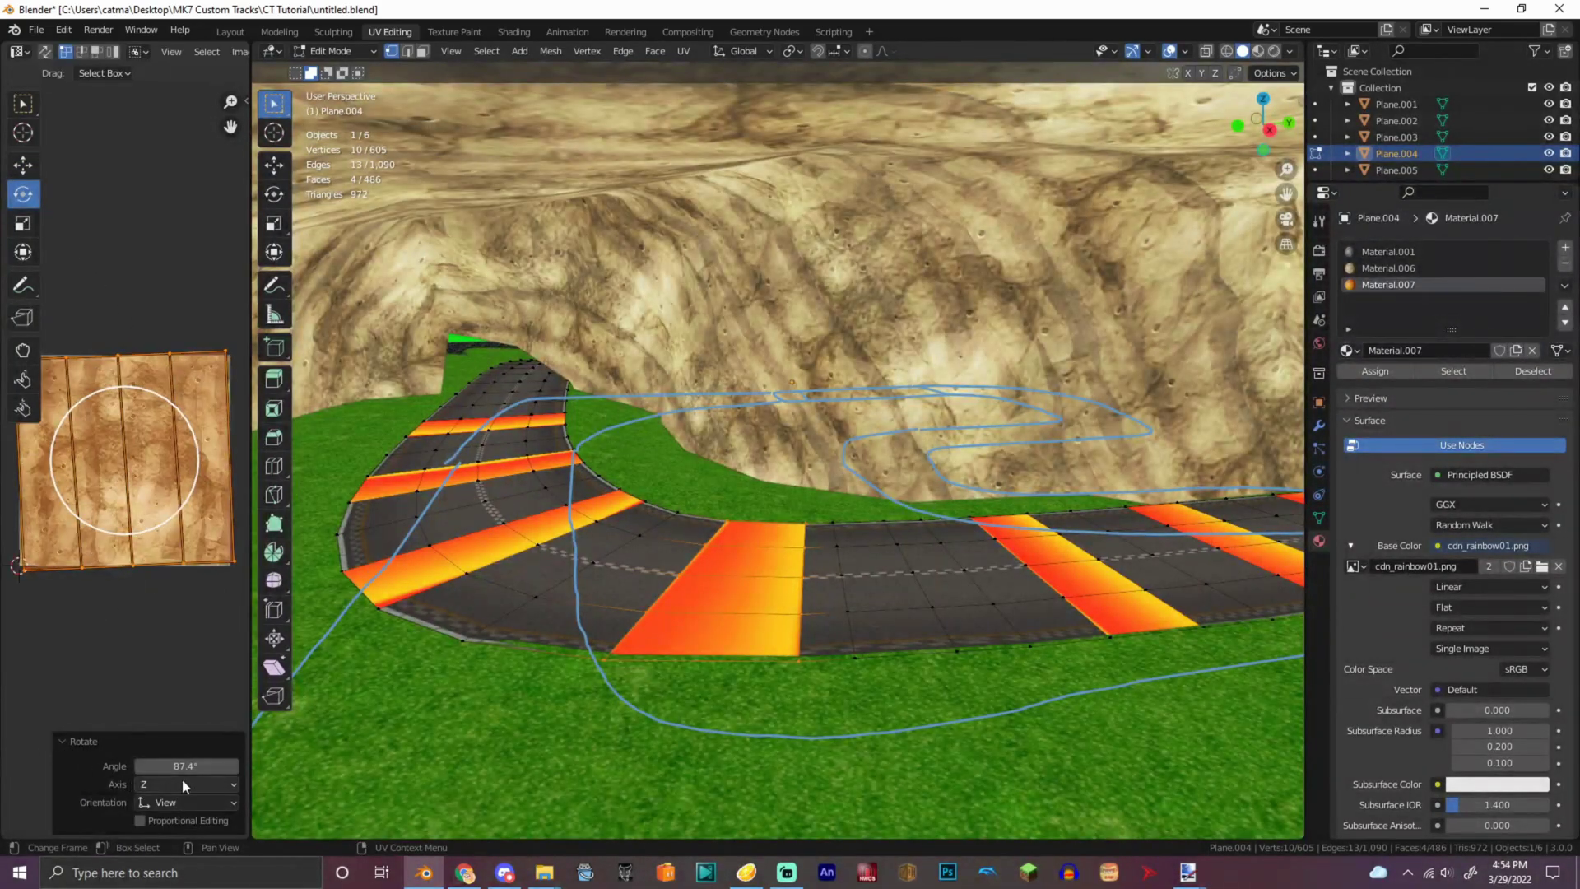
pyautogui.write('90')
pyautogui.press('Return')
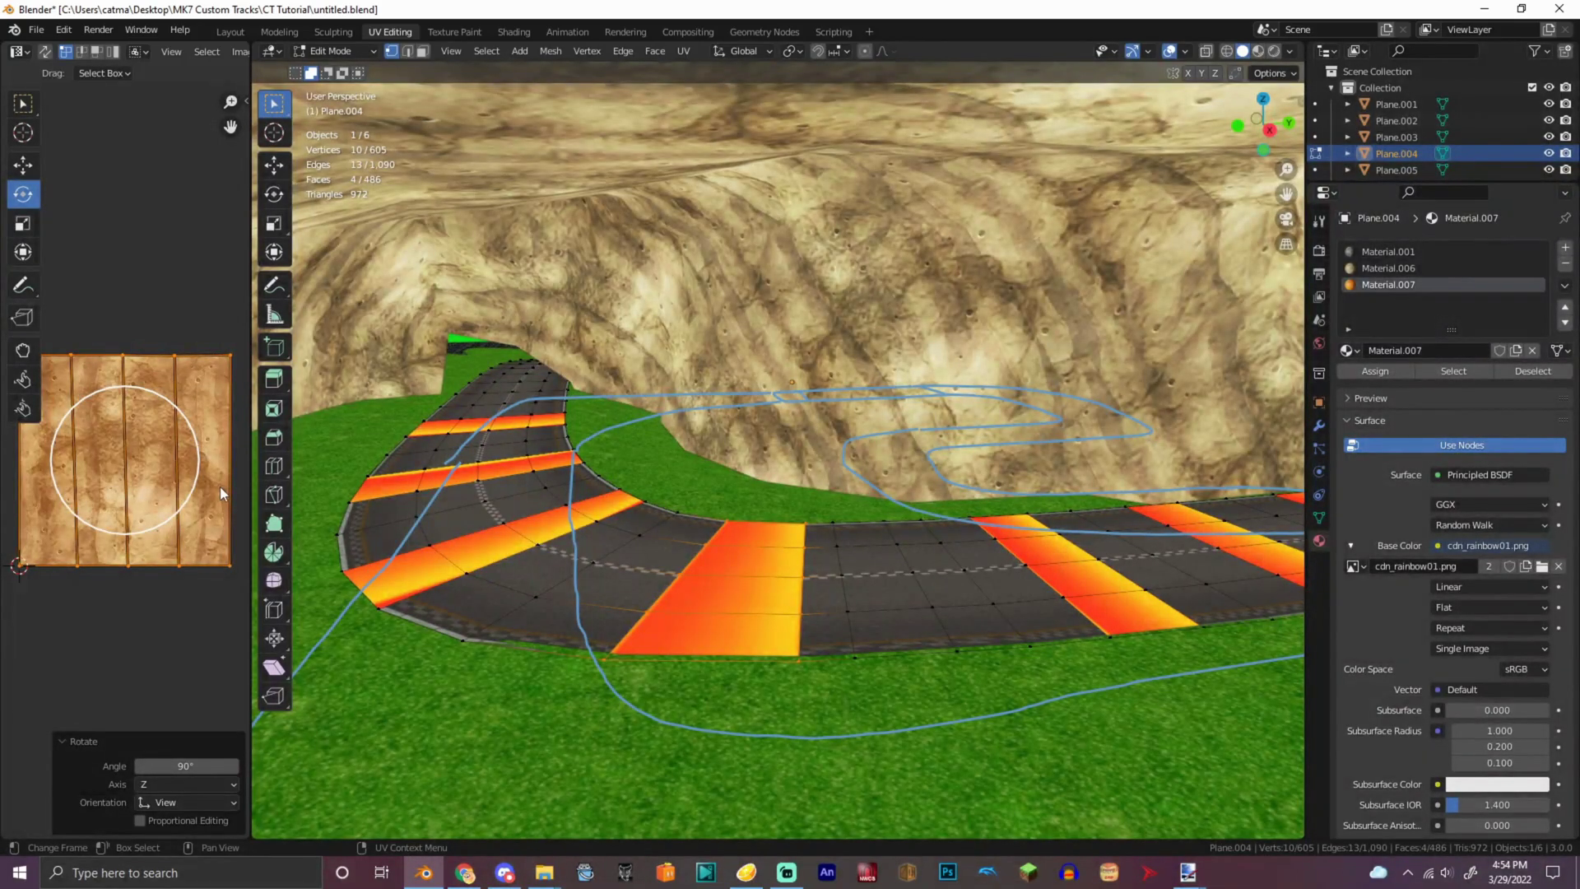
# - Turn on X-ray, select all Material.007 faces, and deselect the finished strips so only three strips around the corner stay selected
pyautogui.moveTo(1273, 134); pyautogui.dragTo(1300, 133)
pyautogui.click(1206, 51)
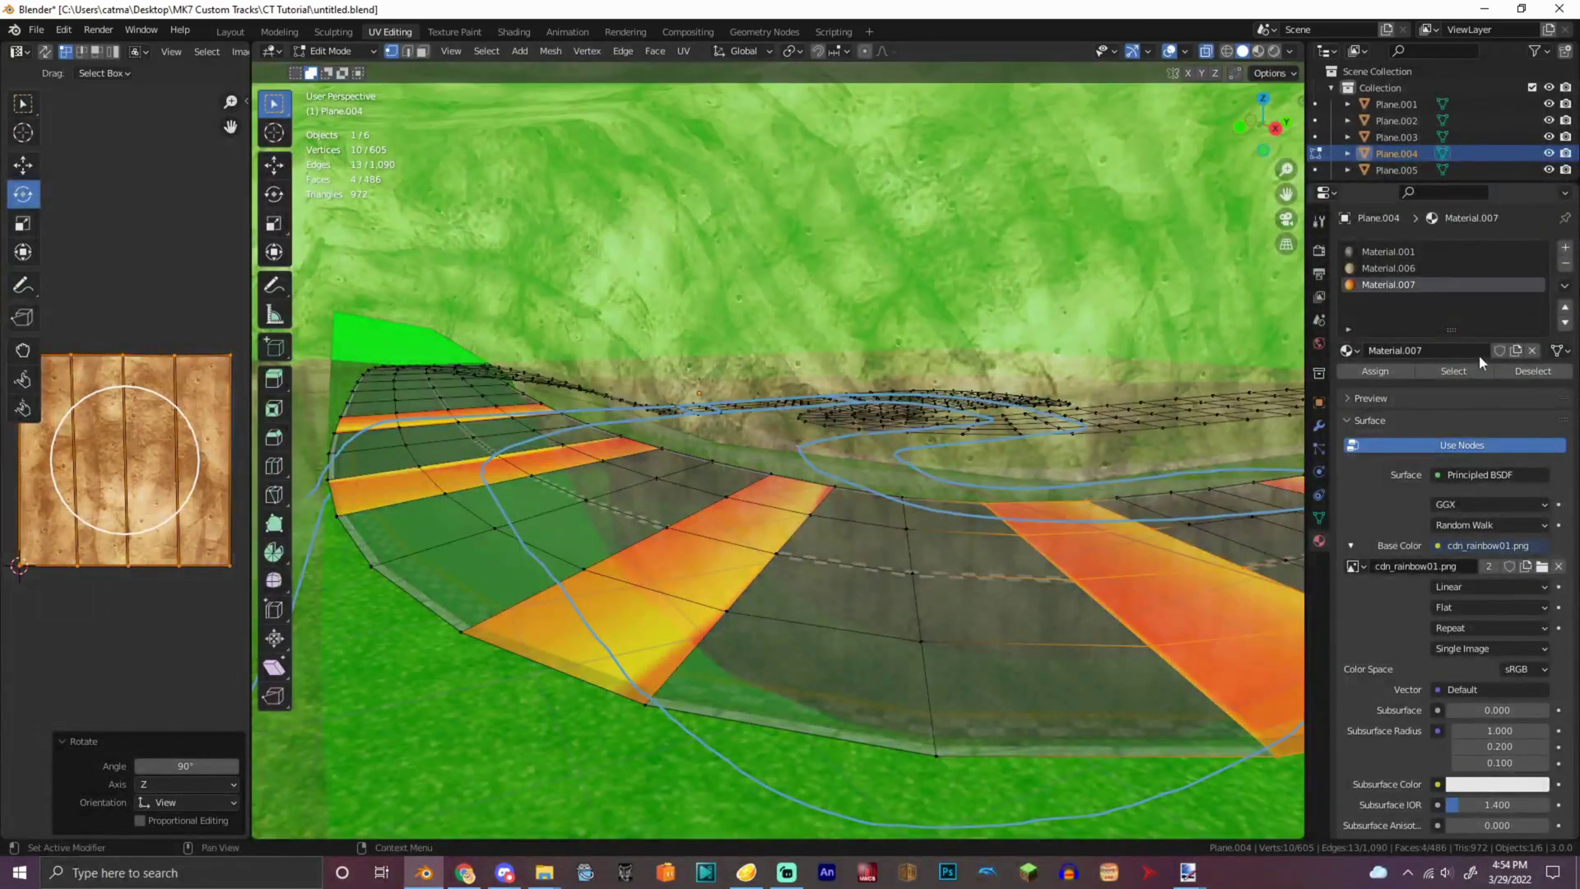
pyautogui.click(1452, 370)
pyautogui.scroll(-4, 842, 395)
pyautogui.keyDown('ctrl'); pyautogui.moveTo(842, 395); pyautogui.dragTo(1285, 627); pyautogui.keyUp('ctrl')
pyautogui.scroll(4, 1168, 311)
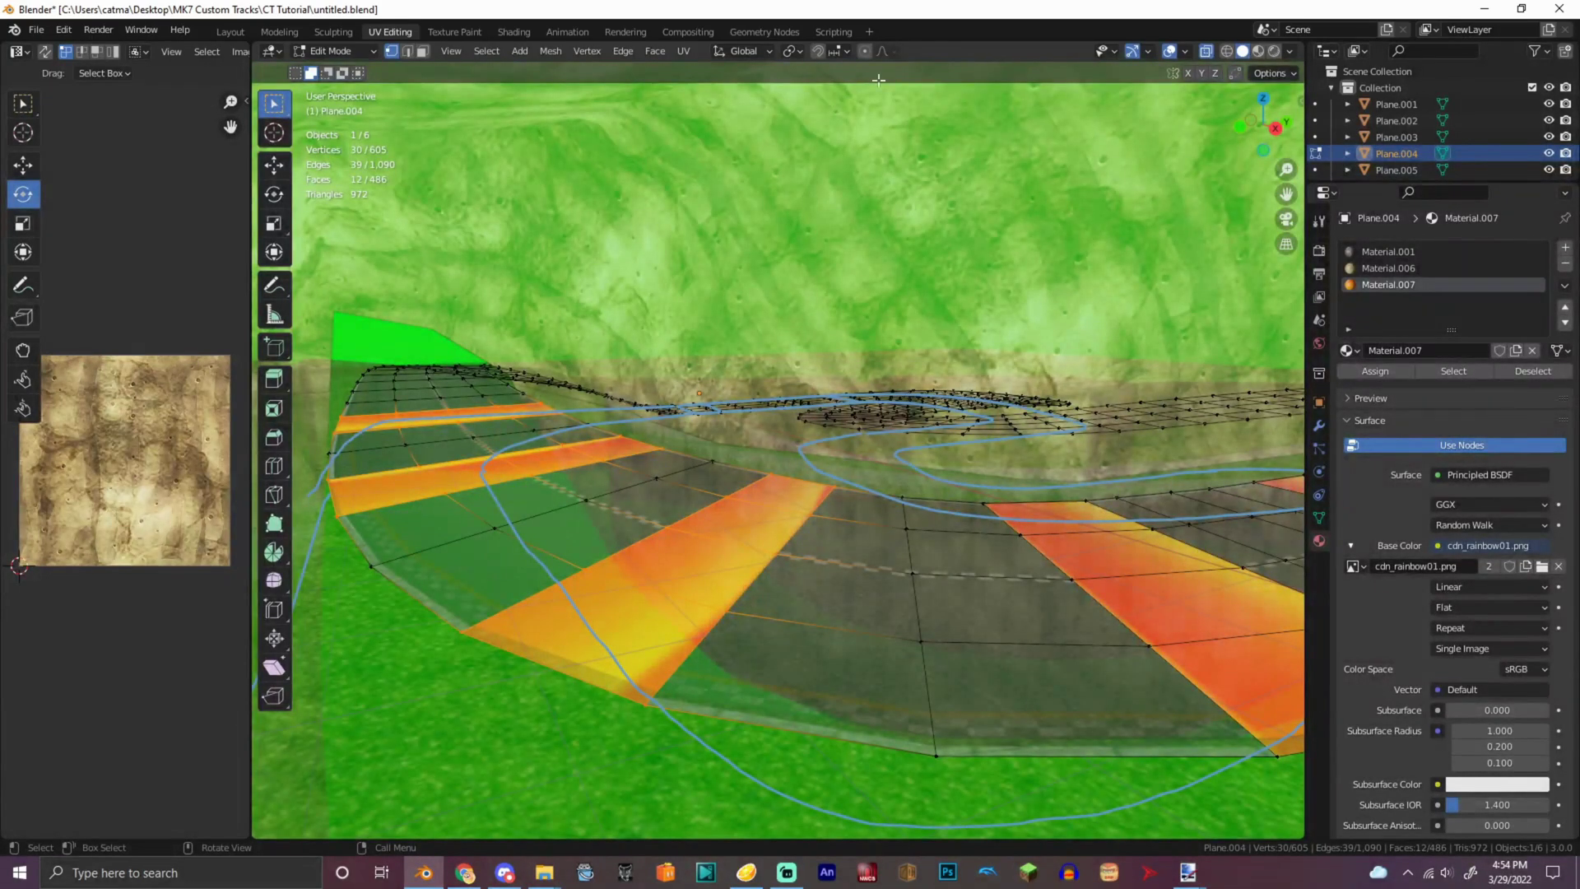
# - Move the three selected strips' UV islands 22.285 m along Y to the texture image
pyautogui.scroll(-10, 181, 563)
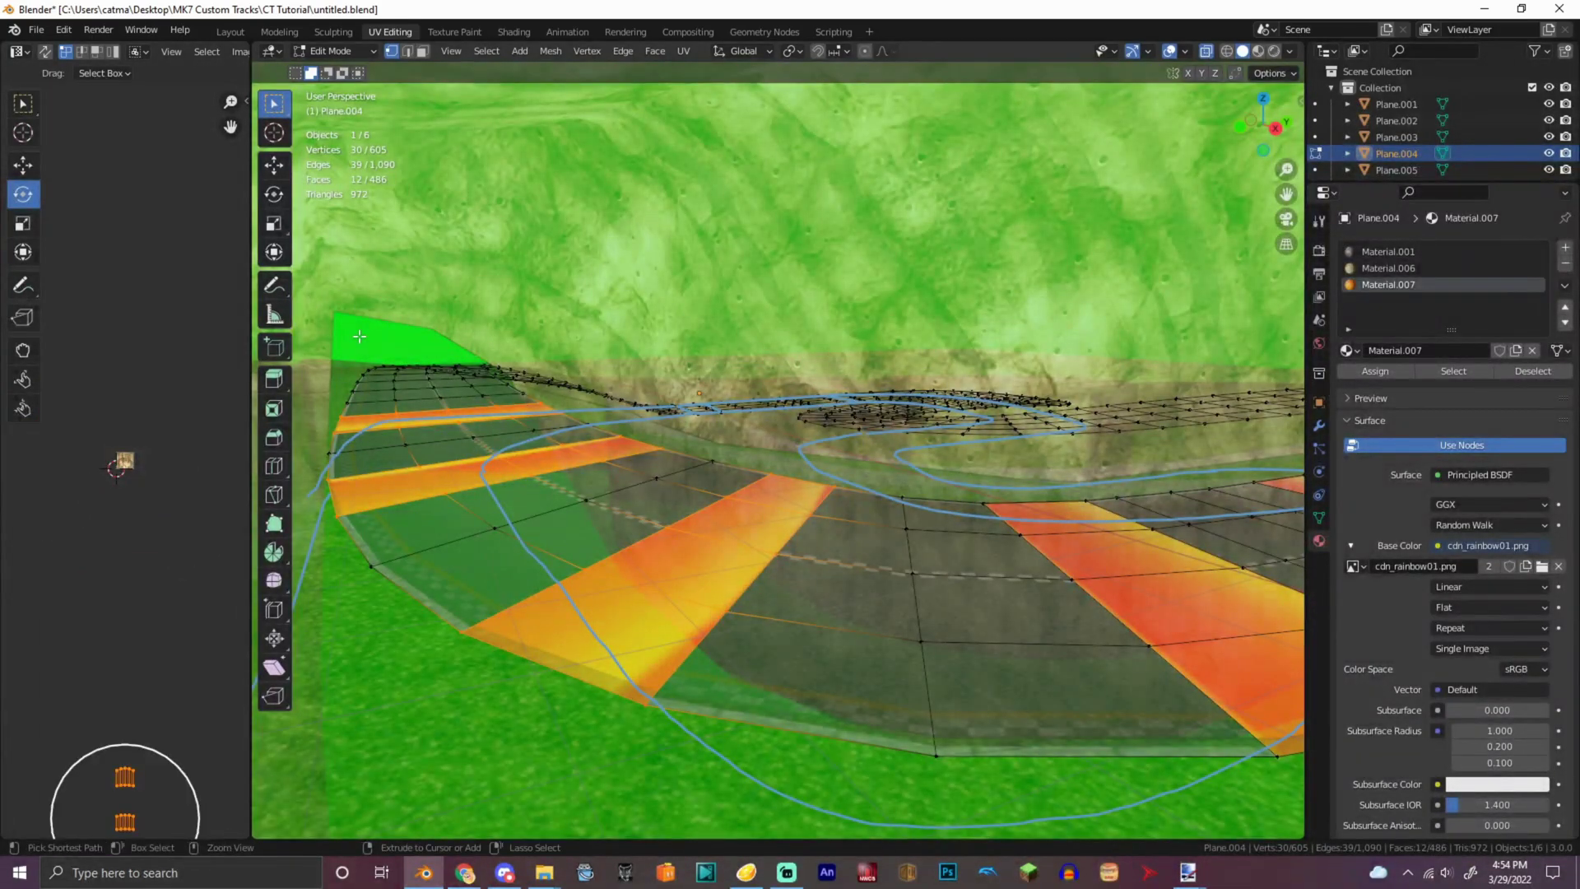
pyautogui.scroll(-2, 153, 671)
pyautogui.click(19, 163)
pyautogui.moveTo(126, 645); pyautogui.dragTo(173, 401)
pyautogui.scroll(5, 161, 428)
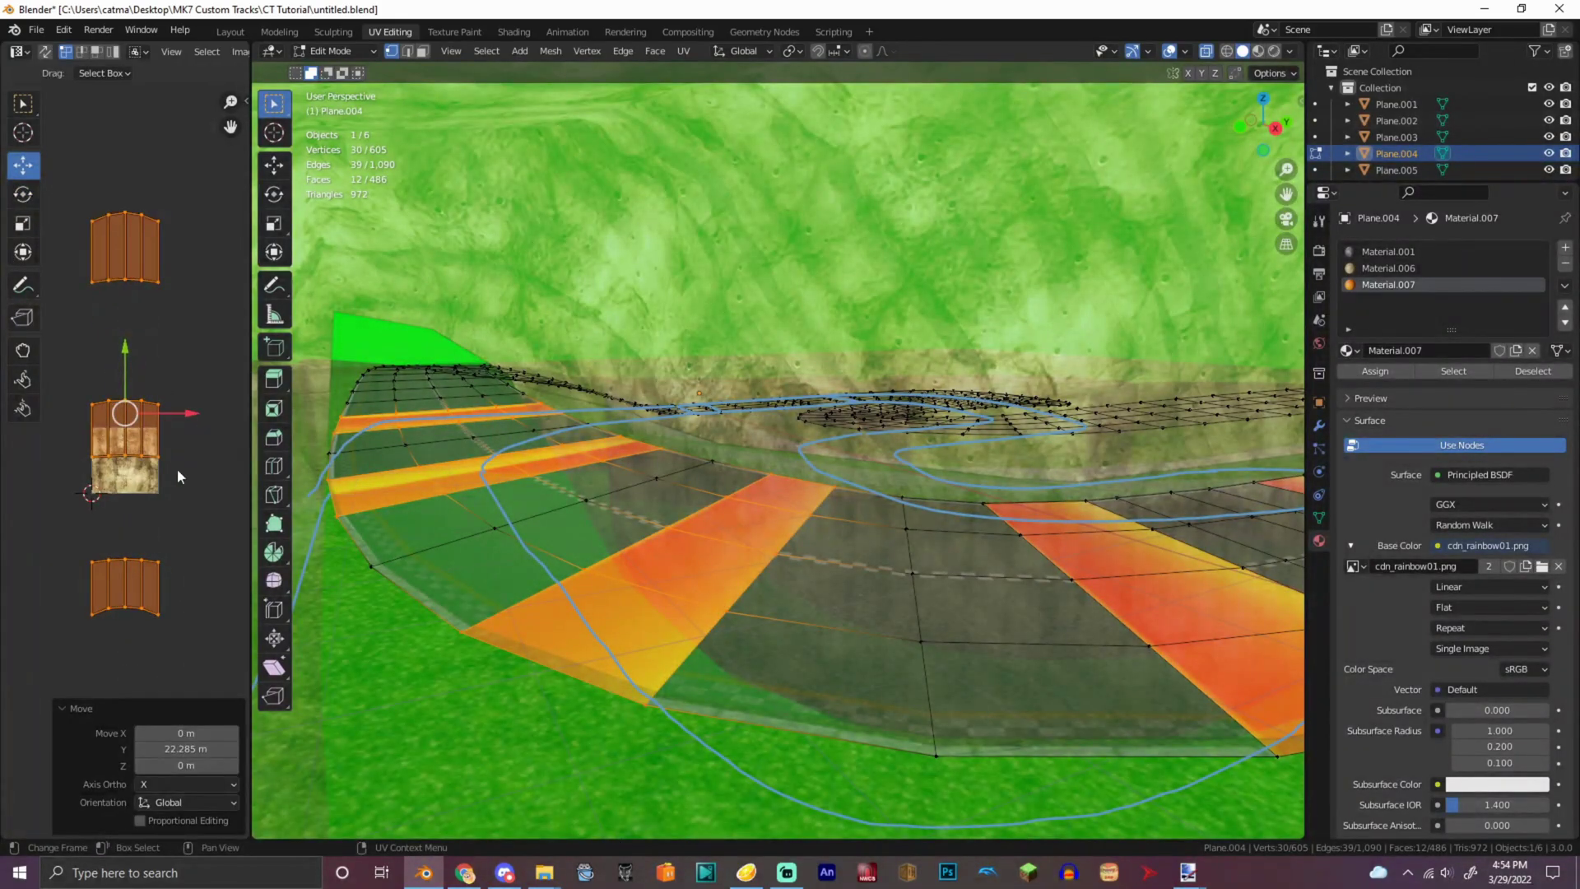
# - Turn off X-ray, nudge the UVs -0.16122 m along Y, deselect the nearest strip, and move the remaining two by -0.42165 m
pyautogui.click(1206, 53)
pyautogui.moveTo(125, 374); pyautogui.dragTo(167, 374)
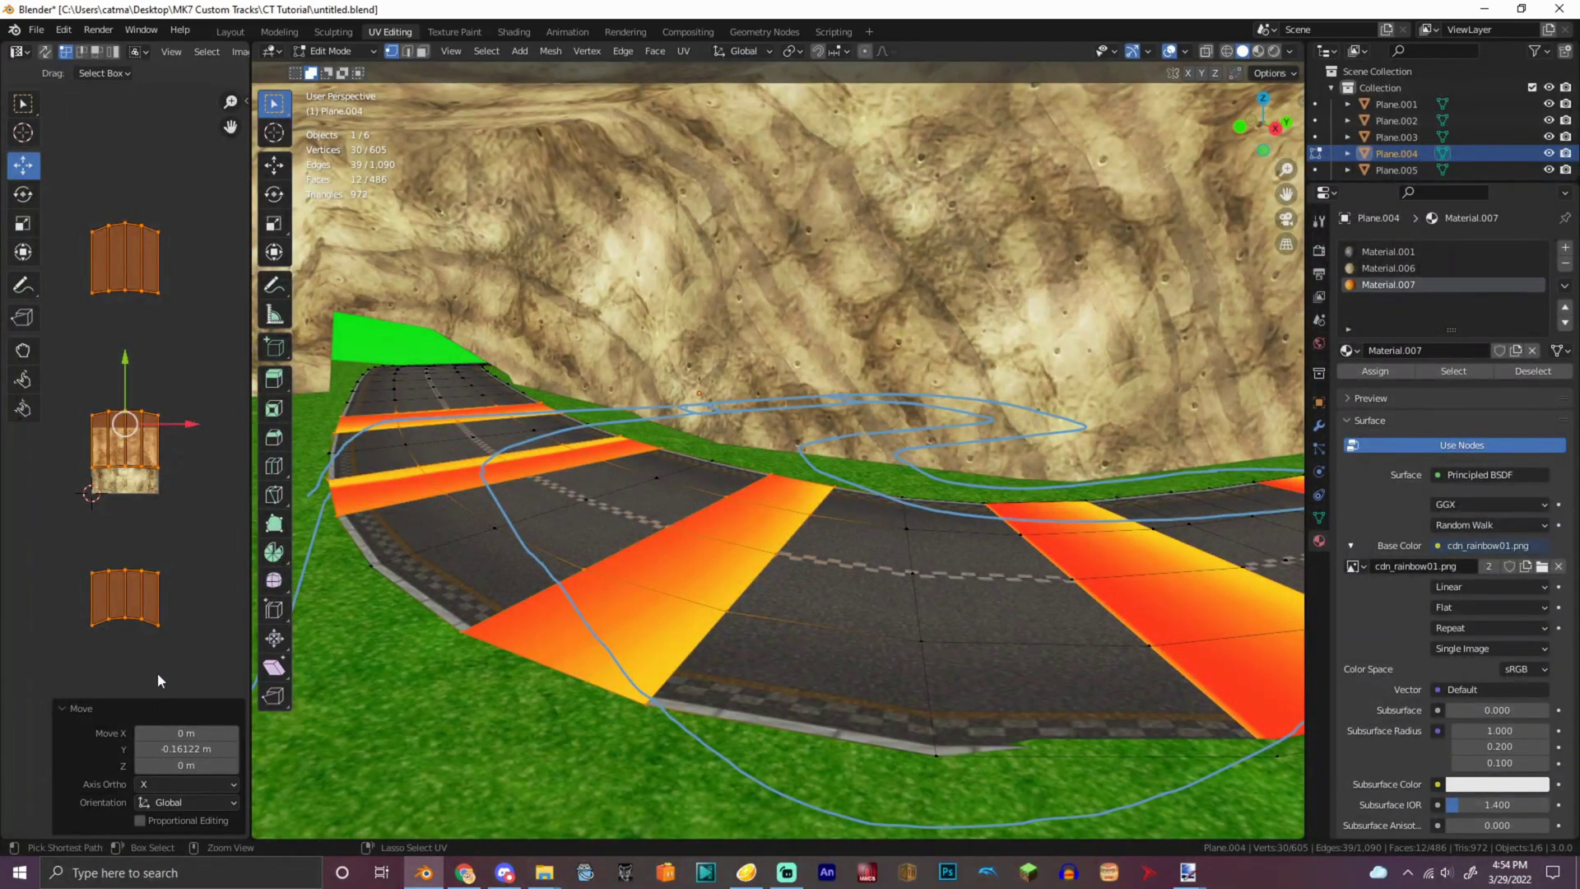
pyautogui.keyDown('ctrl'); pyautogui.moveTo(447, 492); pyautogui.dragTo(1058, 847); pyautogui.keyUp('ctrl')
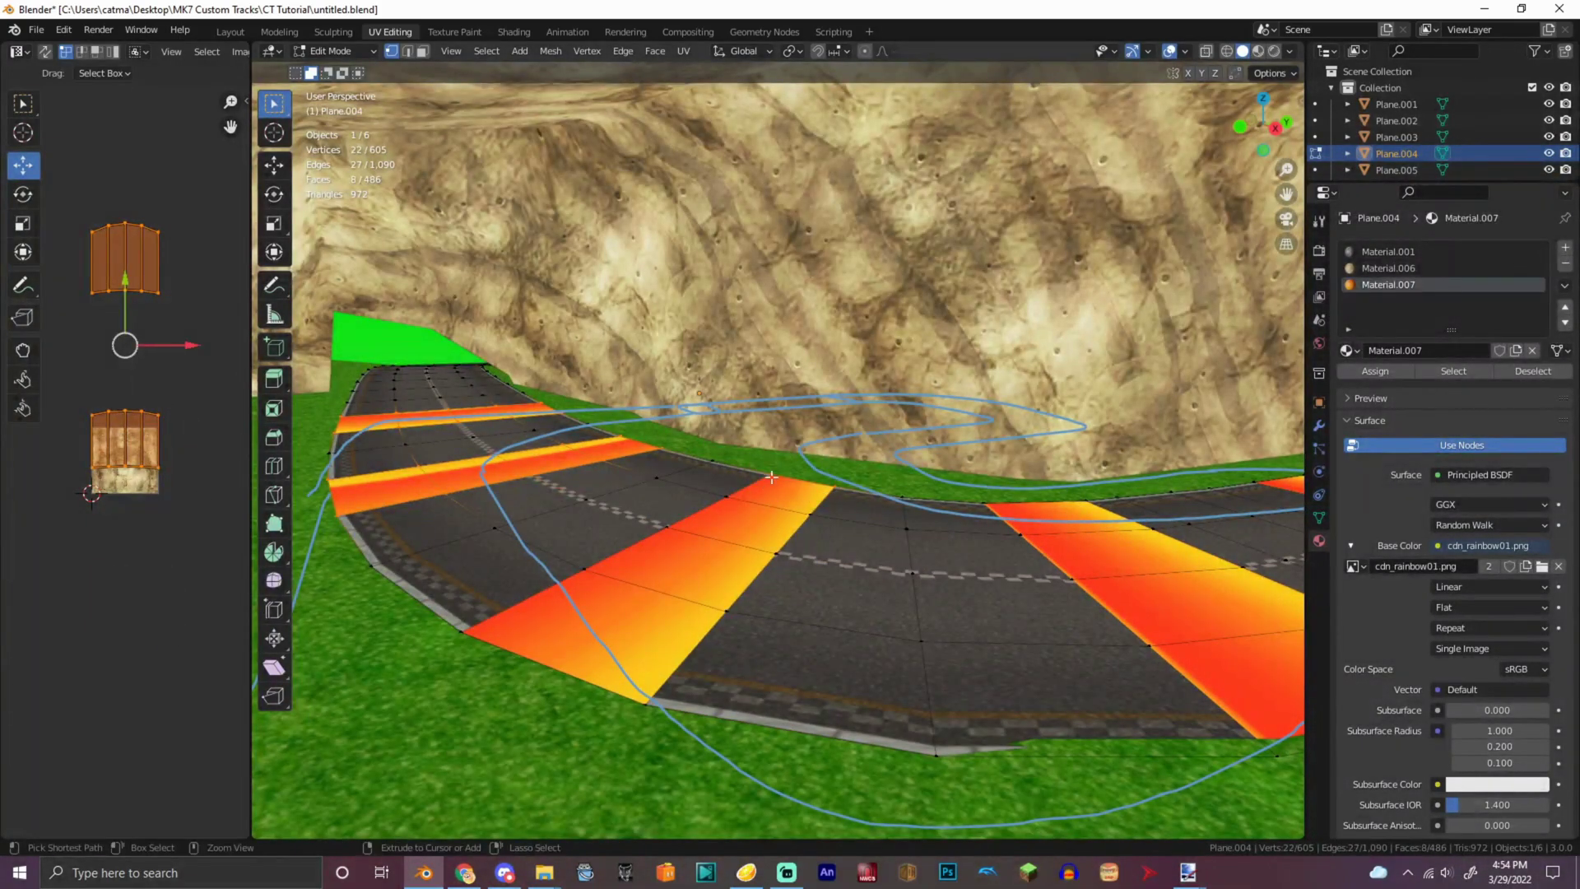
pyautogui.moveTo(125, 284); pyautogui.dragTo(167, 315)
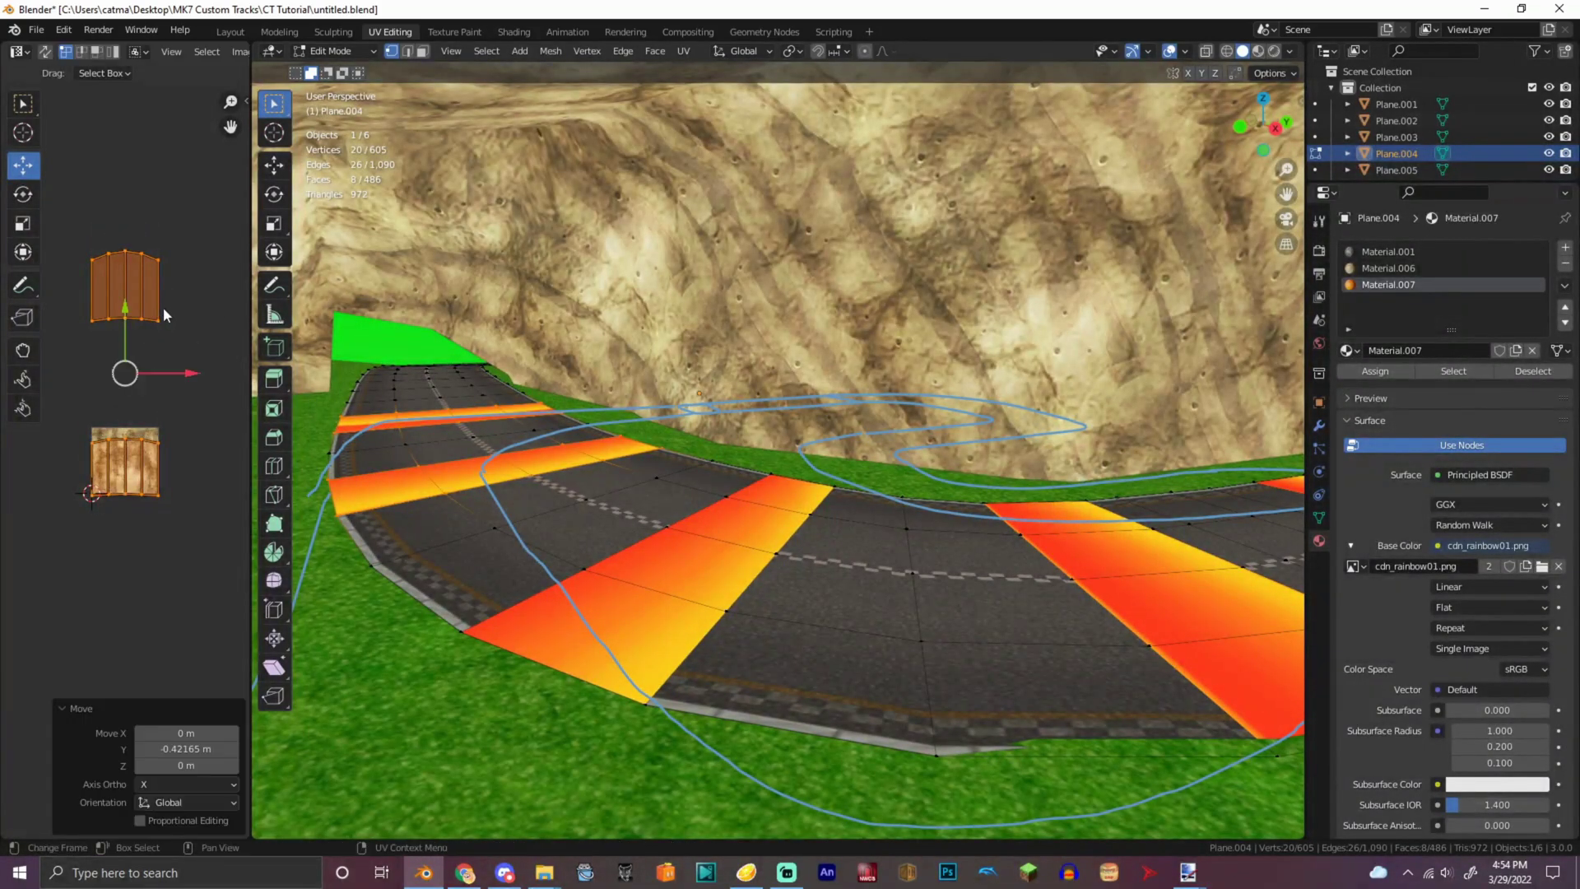
# - Deselect the UV island lying over the texture and move the remaining island -0.39685 m and -0.14882 m along Y
pyautogui.keyDown('ctrl'); pyautogui.moveTo(69, 416); pyautogui.dragTo(236, 557); pyautogui.keyUp('ctrl')
pyautogui.moveTo(124, 241); pyautogui.dragTo(142, 262)
pyautogui.moveTo(1283, 128); pyautogui.dragTo(1325, 130)
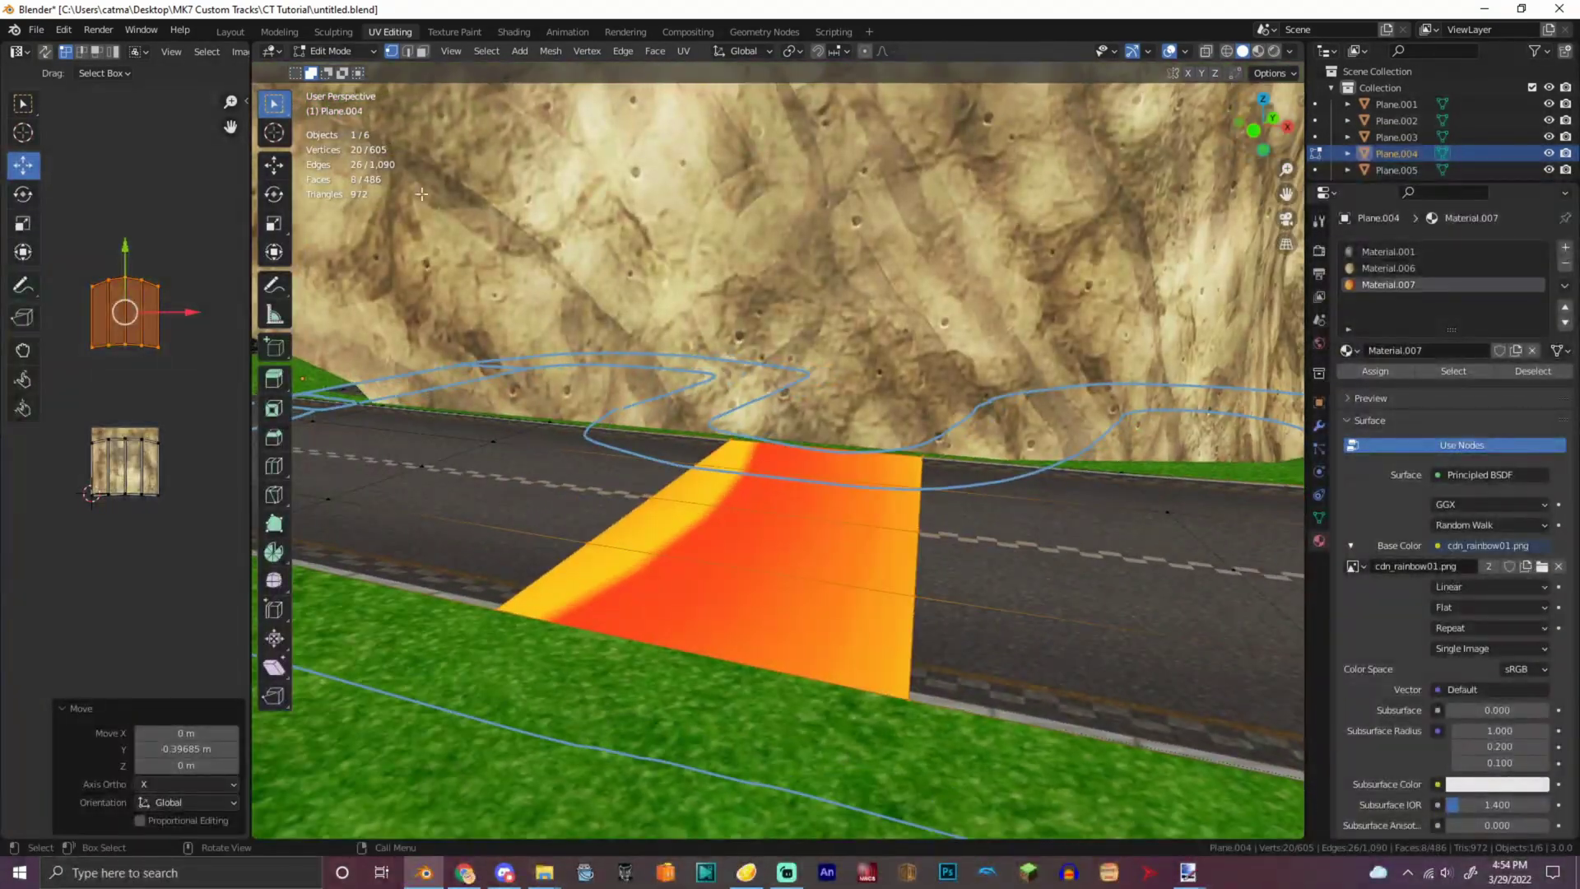
pyautogui.moveTo(125, 253); pyautogui.dragTo(143, 269)
pyautogui.moveTo(1252, 117); pyautogui.dragTo(1198, 148)
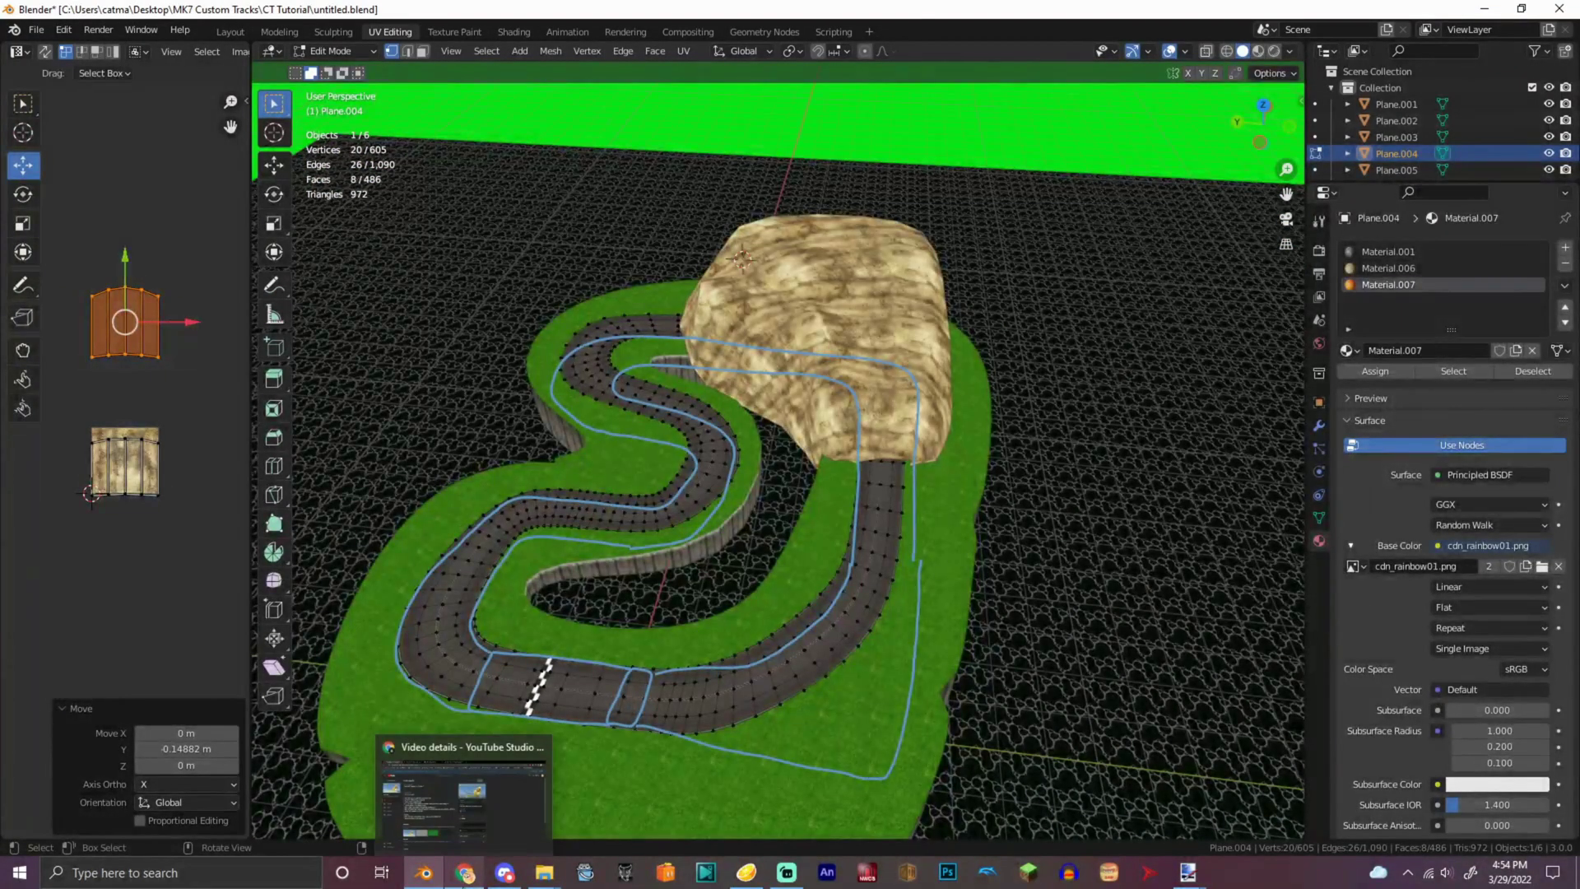
pyautogui.moveTo(1263, 132); pyautogui.dragTo(856, 118)
pyautogui.moveTo(1135, 161); pyautogui.dragTo(1218, 169)
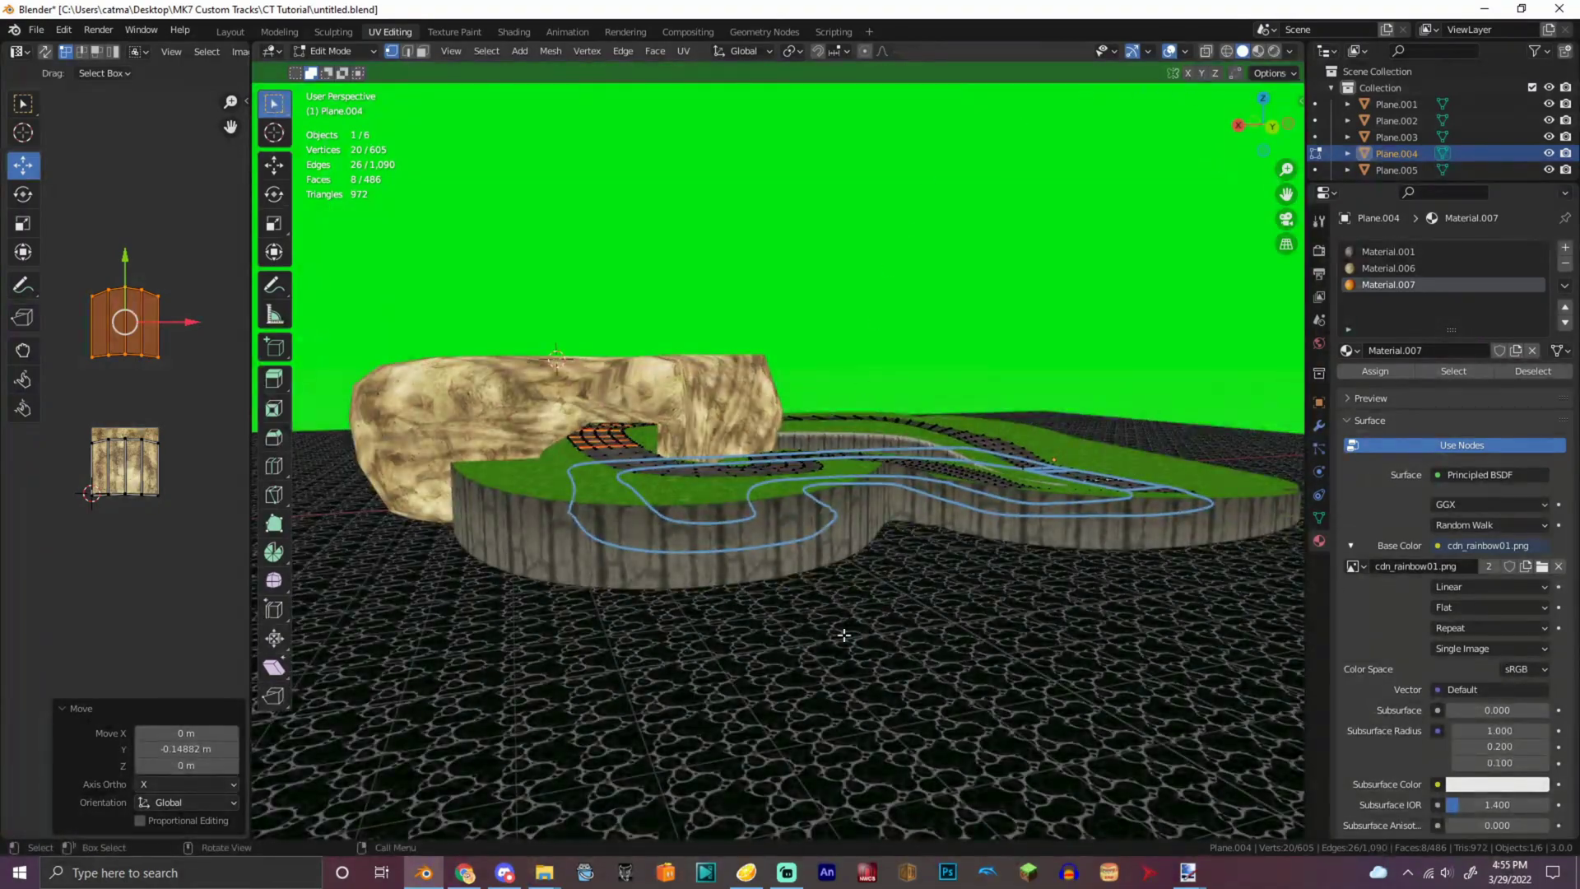
pyautogui.click(787, 871)
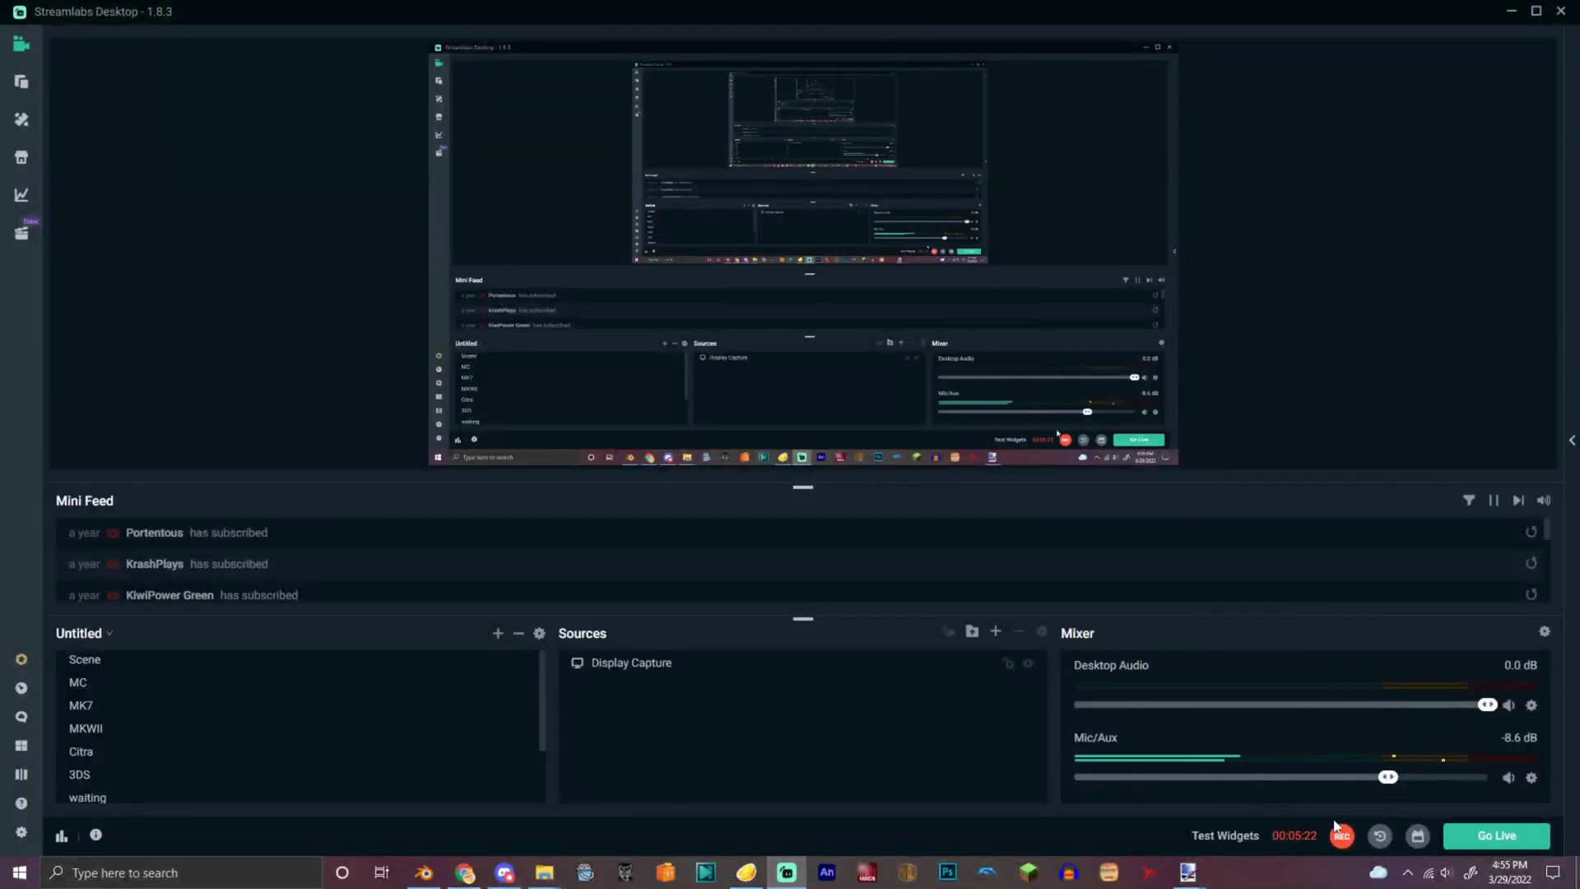
pyautogui.click(425, 871)
# - Delete the imported model's Armature from the scene collection
pyautogui.moveTo(1200, 131); pyautogui.dragTo(775, 268, button='middle')
pyautogui.click(281, 221)
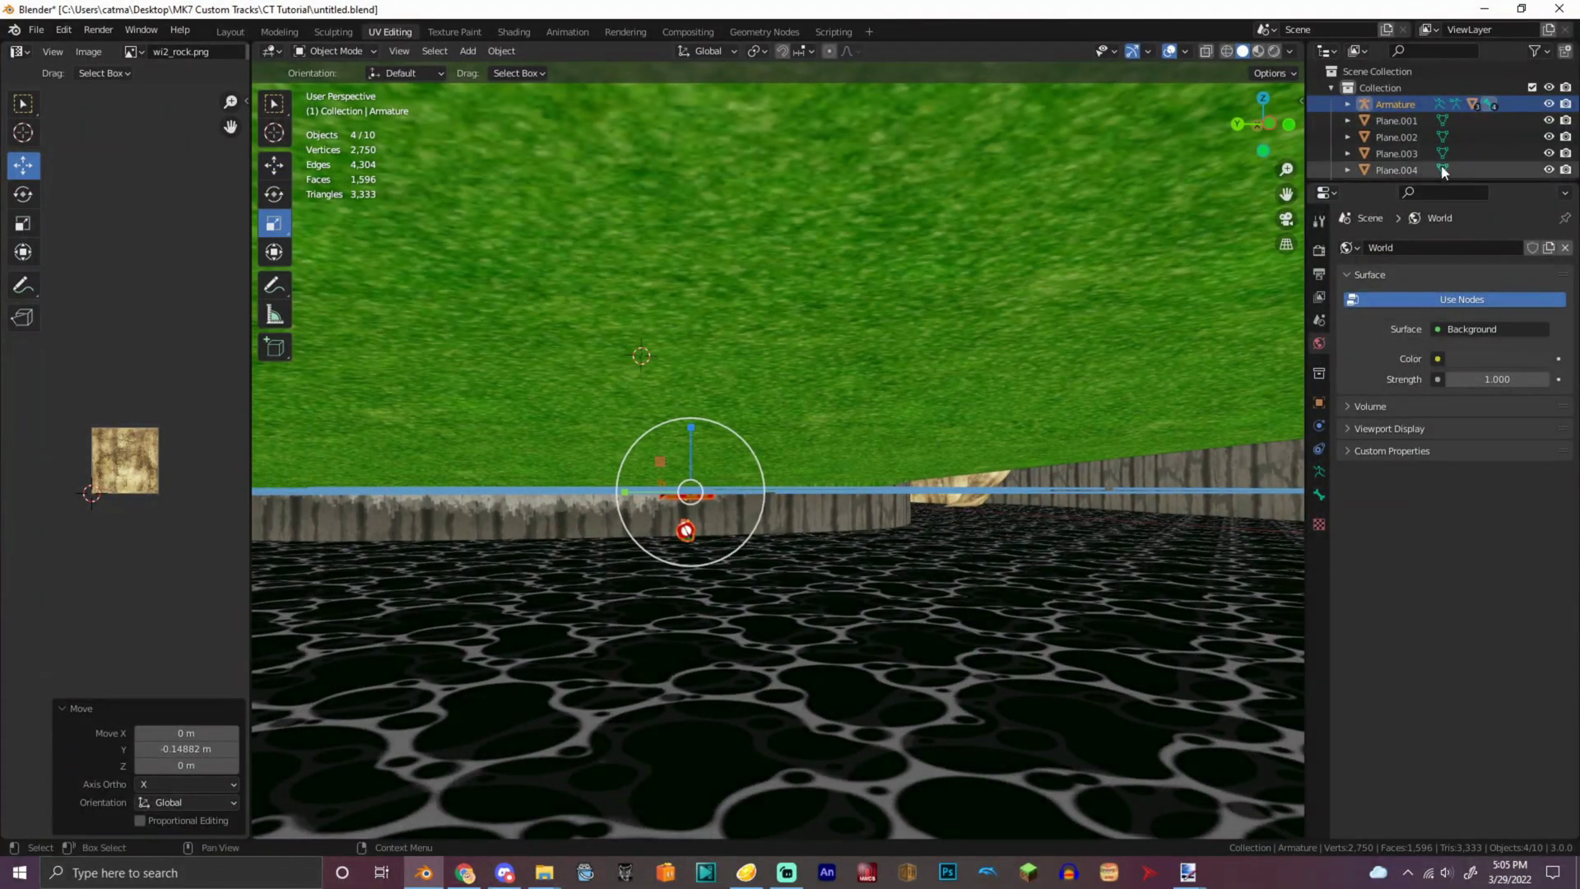
pyautogui.click(1410, 102)
pyautogui.rightClick(839, 476)
pyautogui.click(823, 587)
# - Select the red mushroom cap mesh and move it 32.007 m along Y
pyautogui.scroll(-8, 1190, 171)
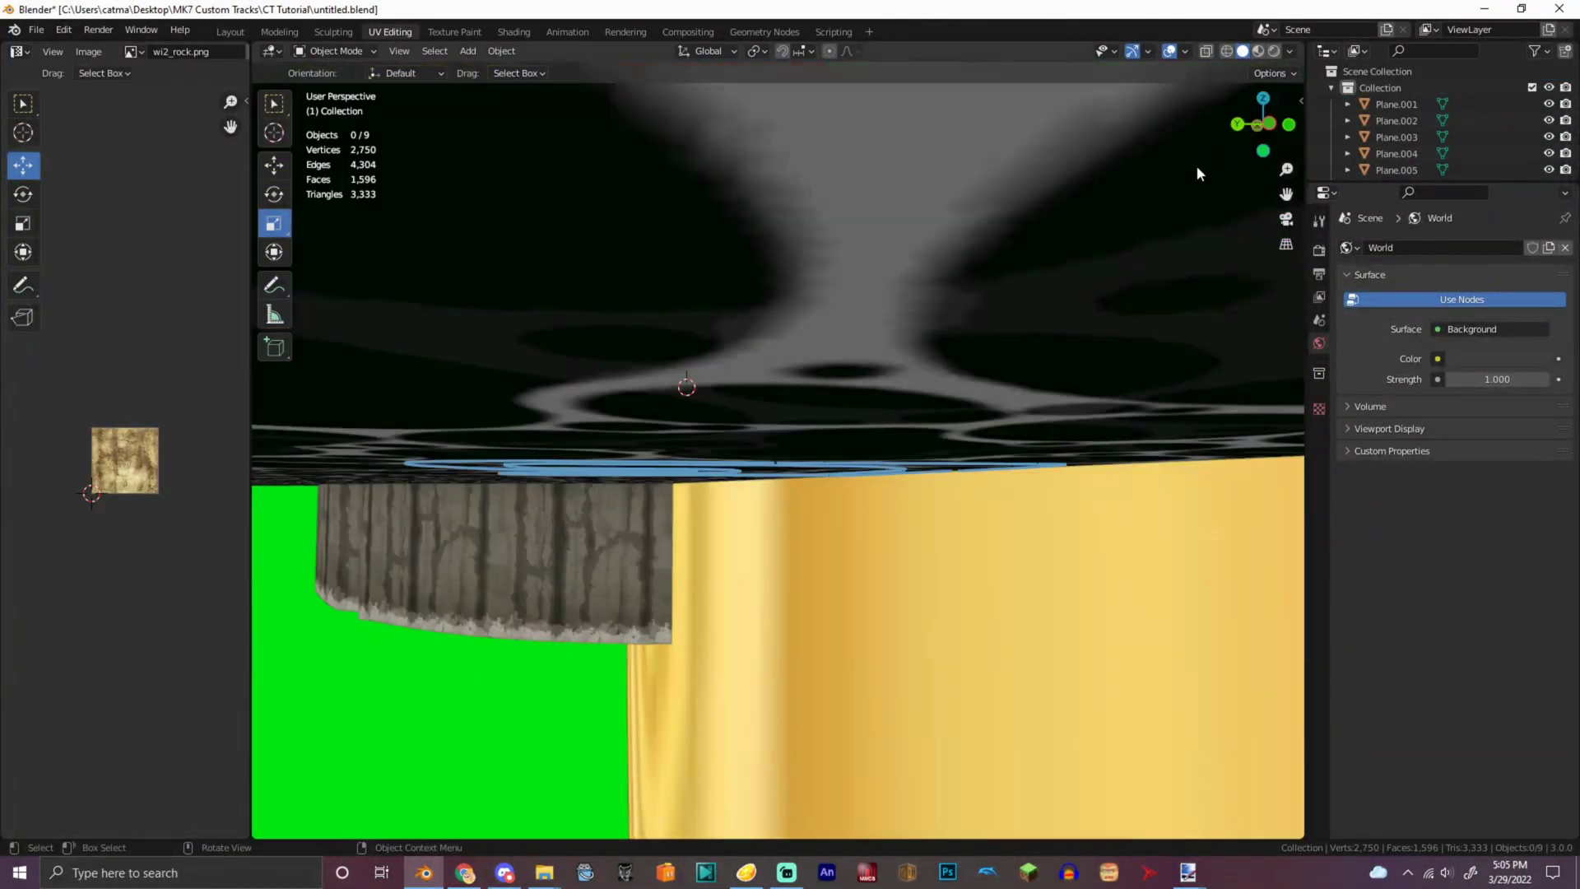
pyautogui.moveTo(1264, 115); pyautogui.dragTo(1248, 142)
pyautogui.click(1098, 516)
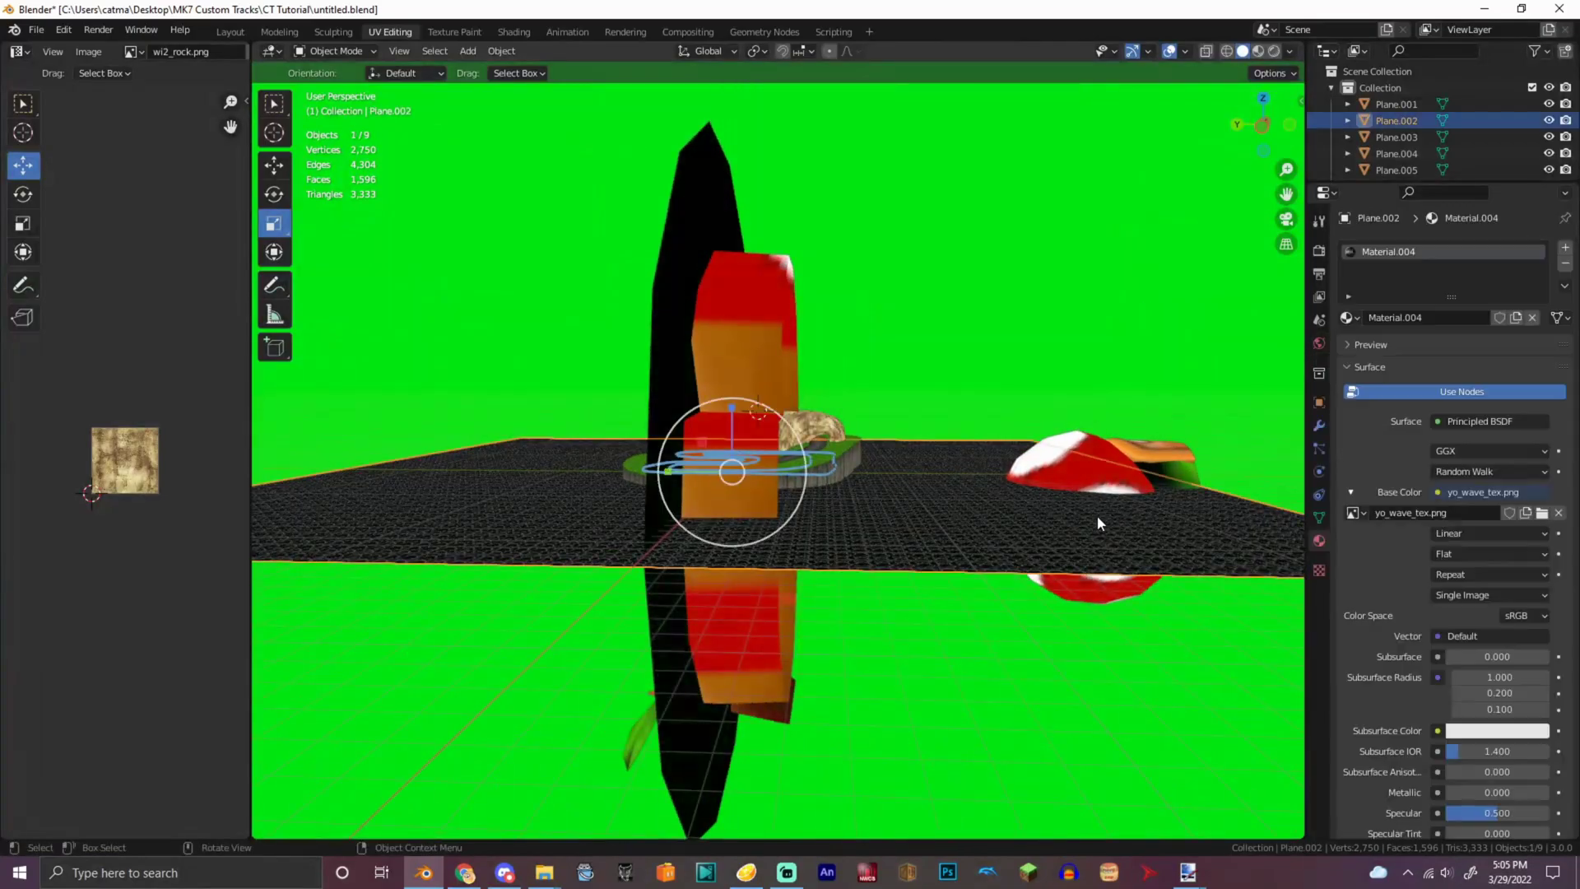
pyautogui.click(274, 194)
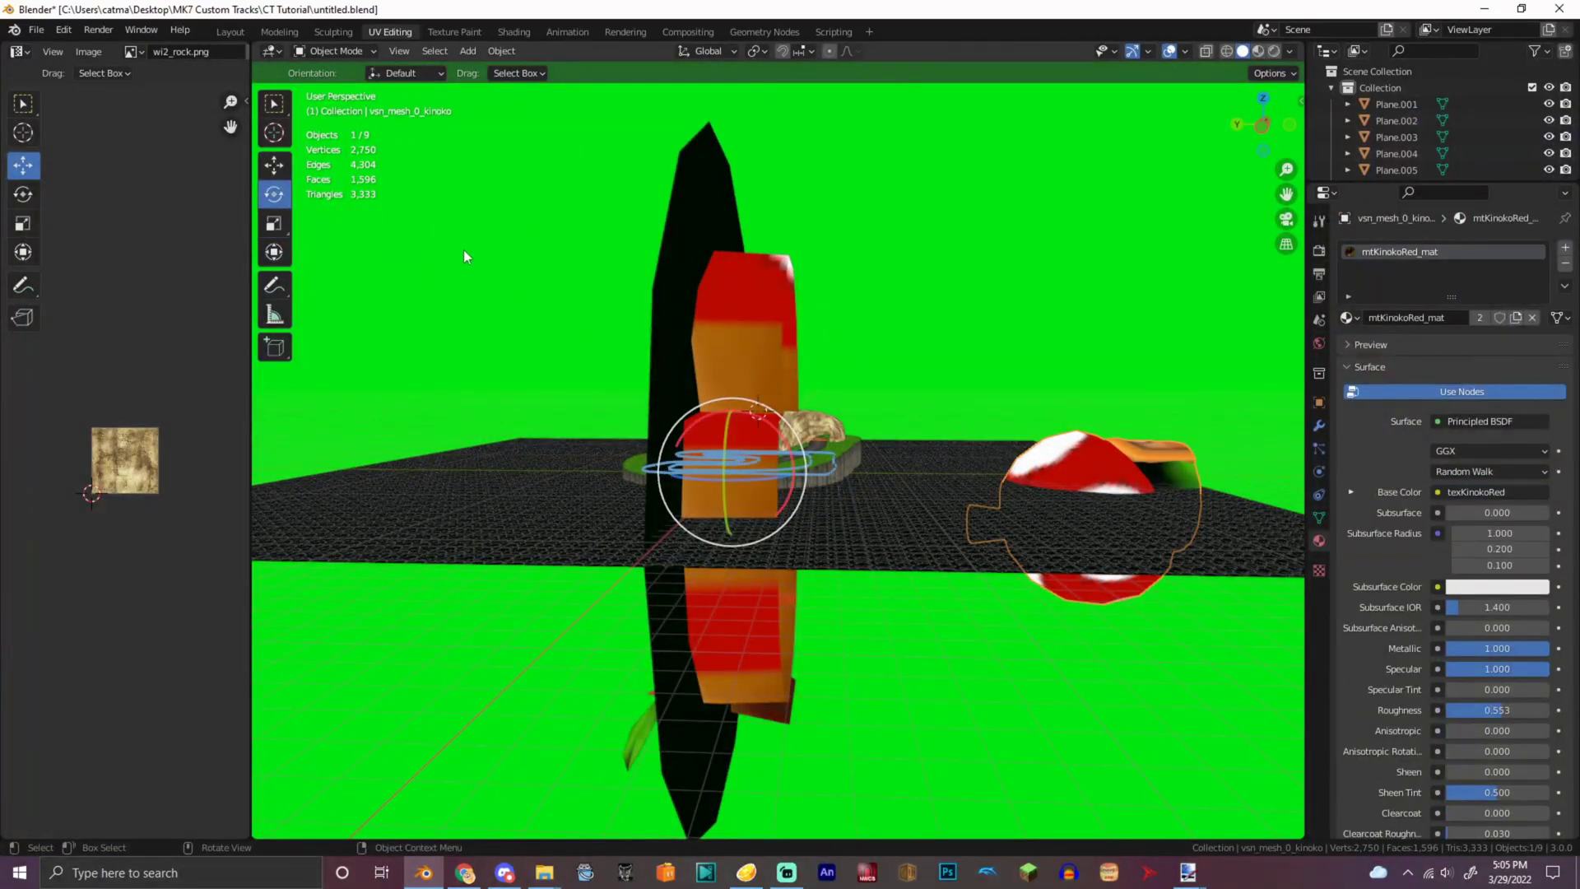
pyautogui.moveTo(1246, 137); pyautogui.dragTo(1270, 134)
pyautogui.click(274, 165)
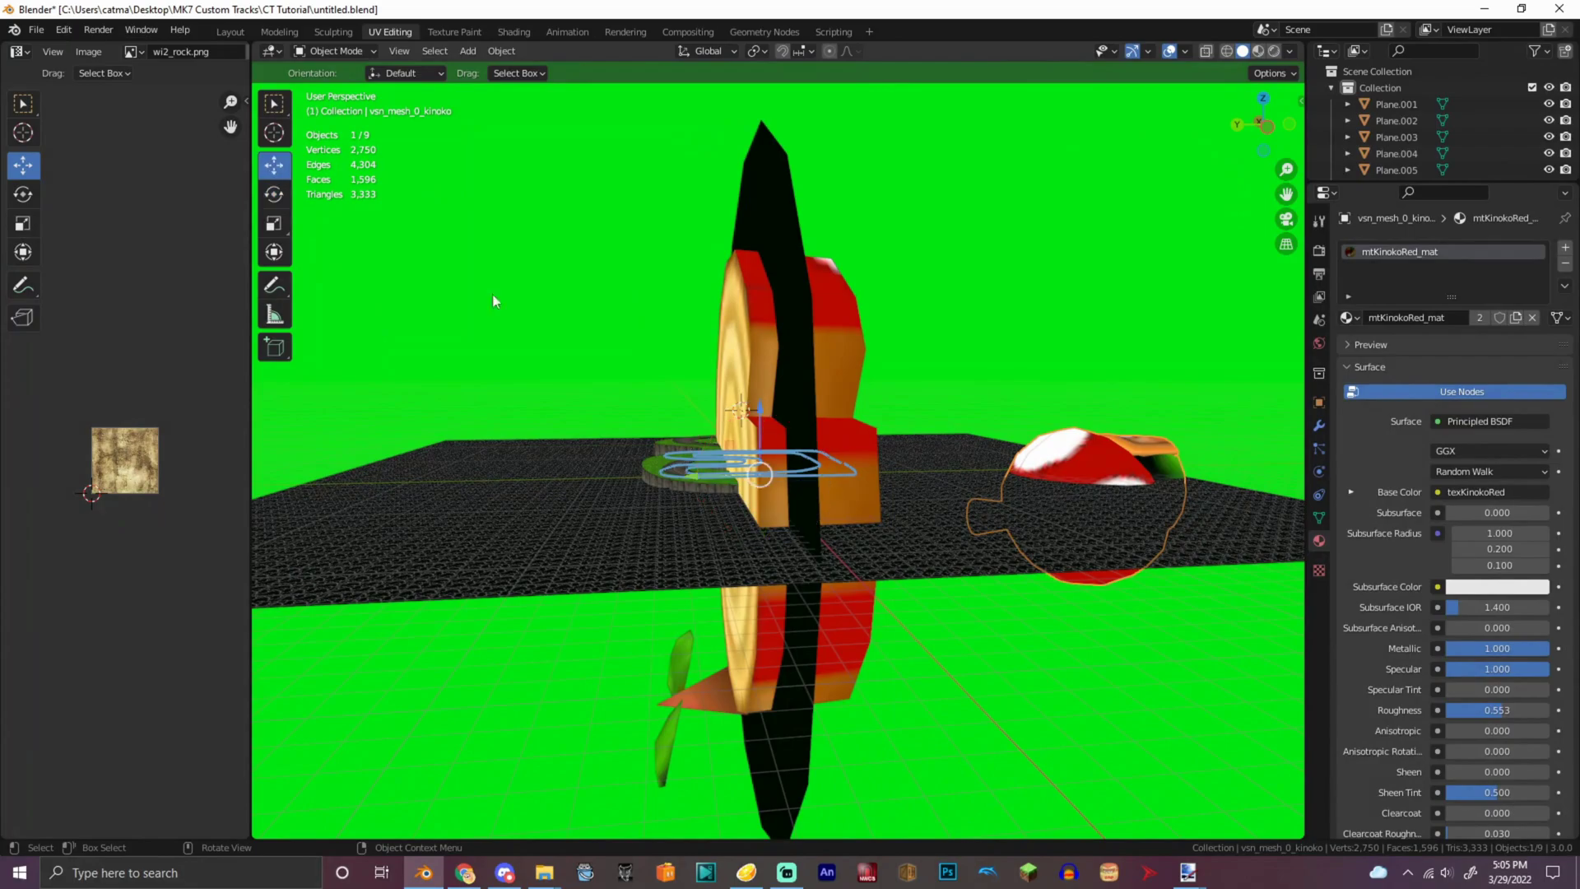
pyautogui.moveTo(723, 483); pyautogui.dragTo(494, 485)
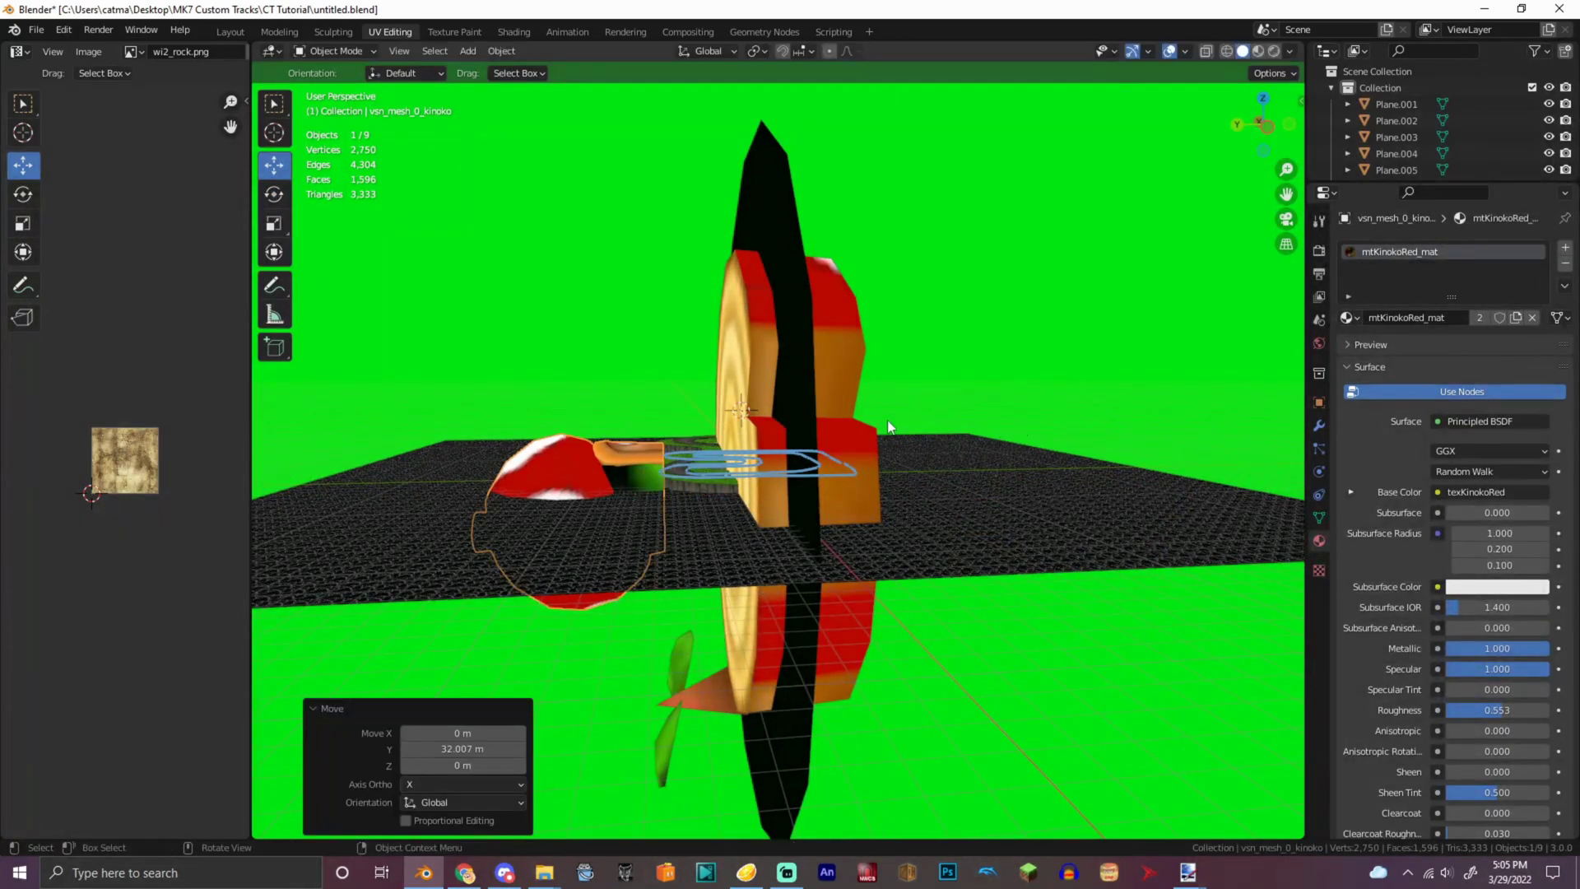
# - Scale the mushroom cap mesh uniformly by 2.138 in Edit Mode, then return to Object Mode
pyautogui.click(334, 52)
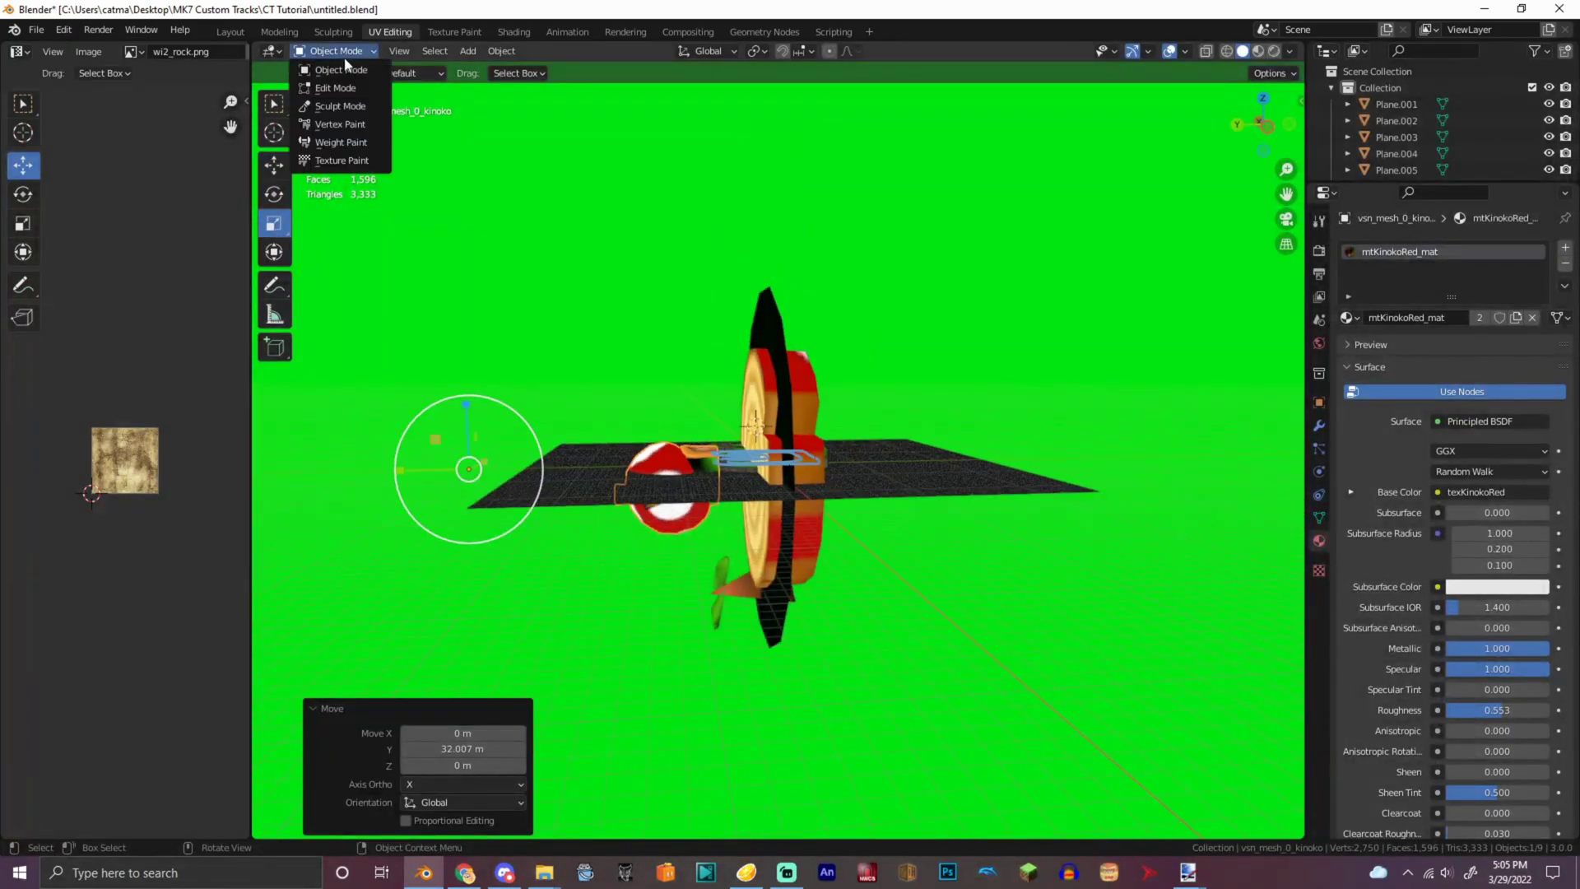
pyautogui.click(331, 89)
pyautogui.hotkey('shift', 'space')
pyautogui.press('s')
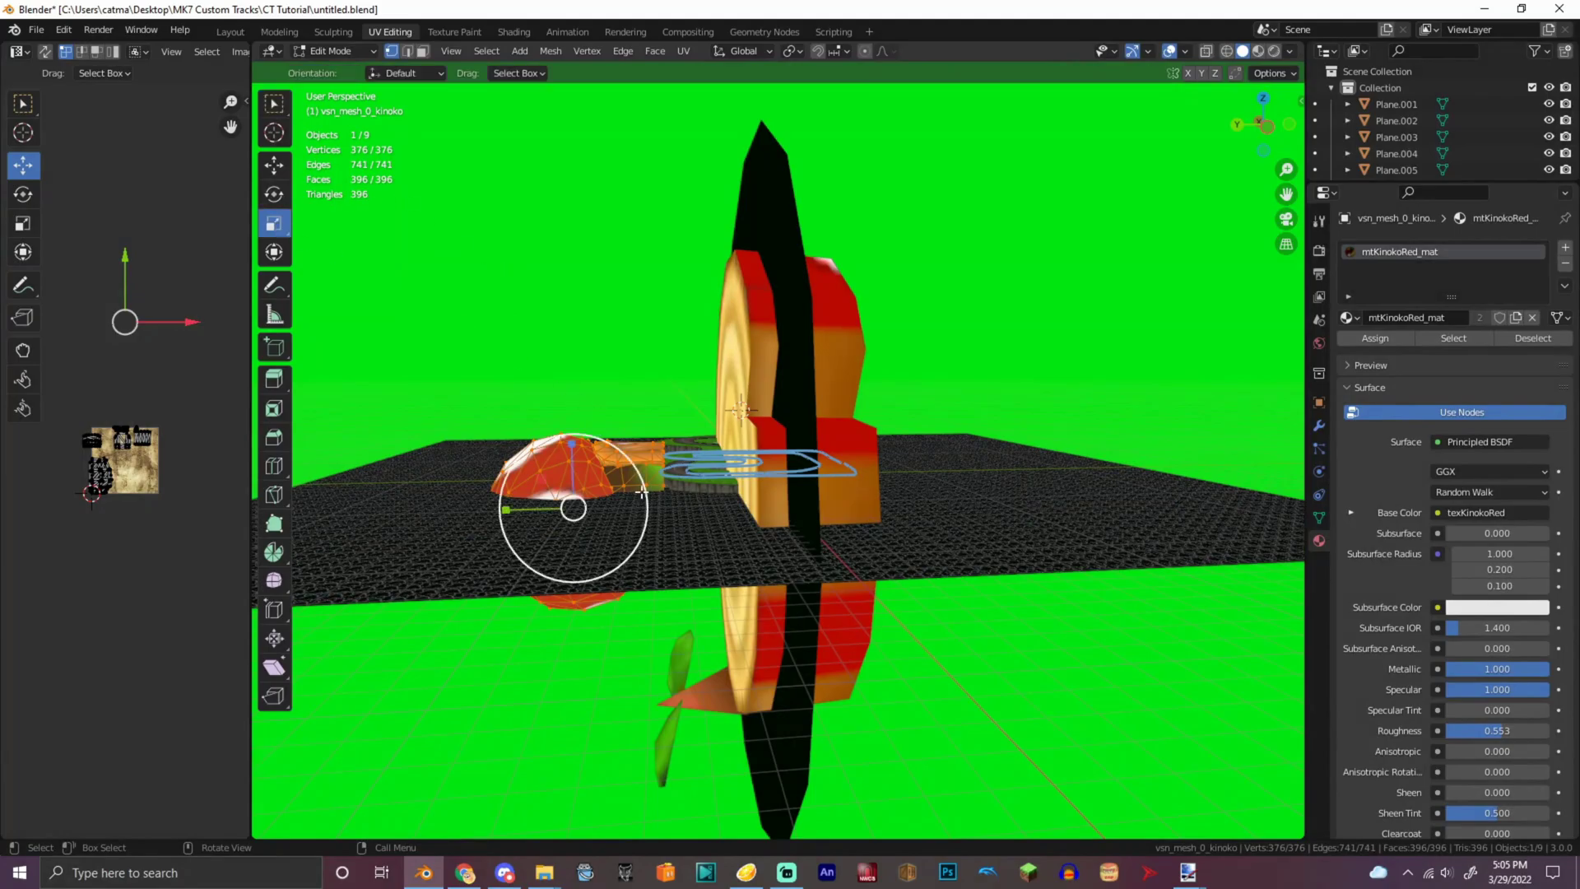
pyautogui.moveTo(642, 491); pyautogui.dragTo(724, 469)
pyautogui.moveTo(1263, 123); pyautogui.dragTo(897, 61)
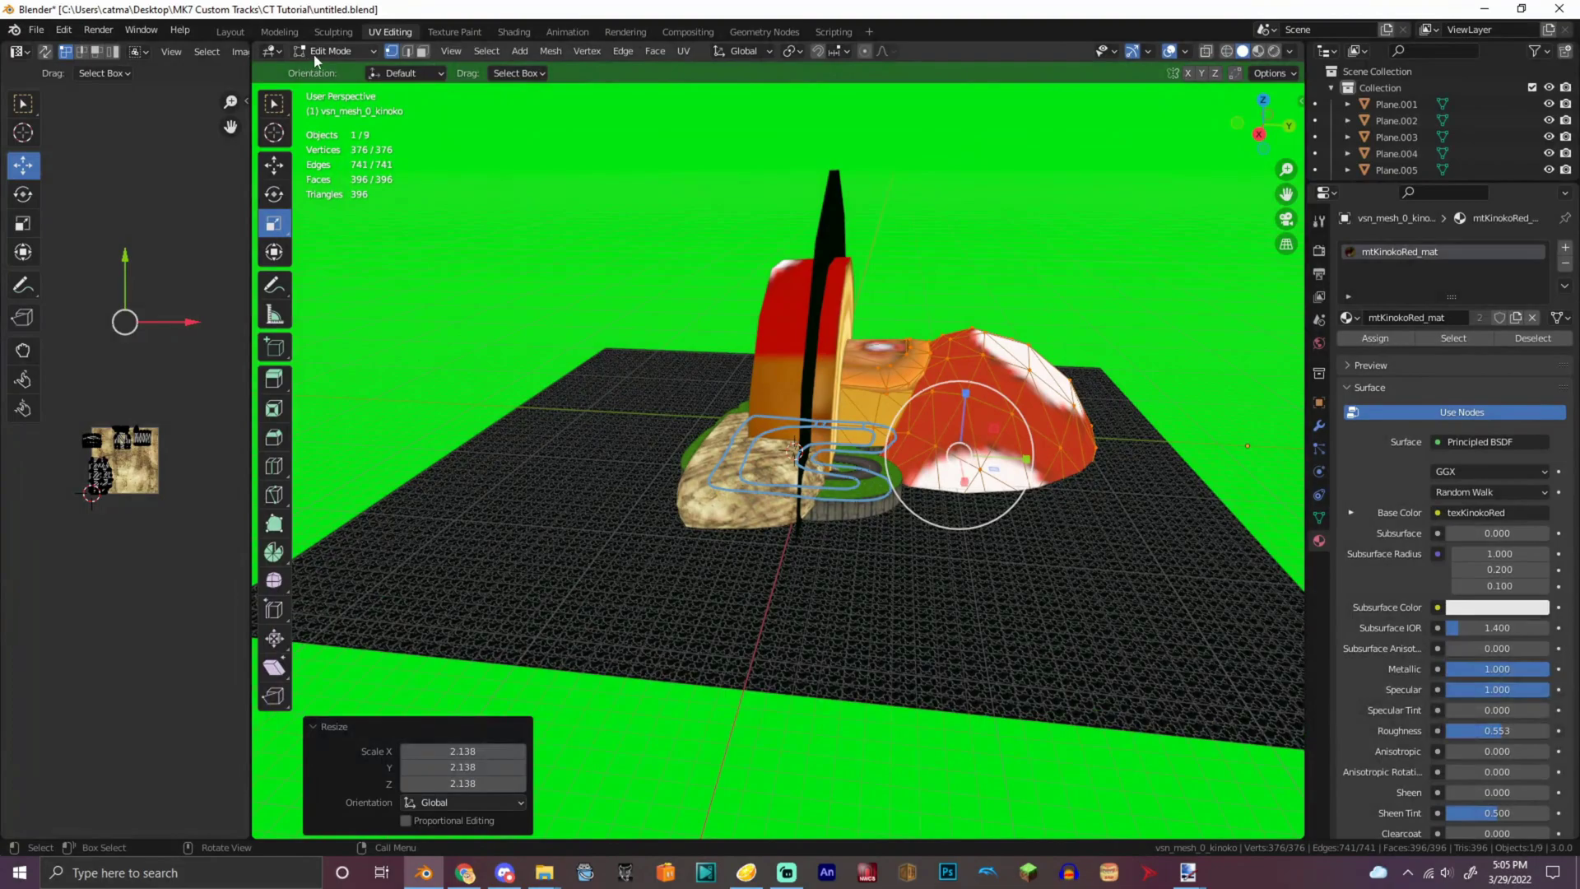
pyautogui.click(314, 56)
pyautogui.click(324, 71)
# - Delete the tall black shape standing among the imported mushroom parts
pyautogui.click(825, 251)
pyautogui.rightClick(968, 423)
pyautogui.click(969, 497)
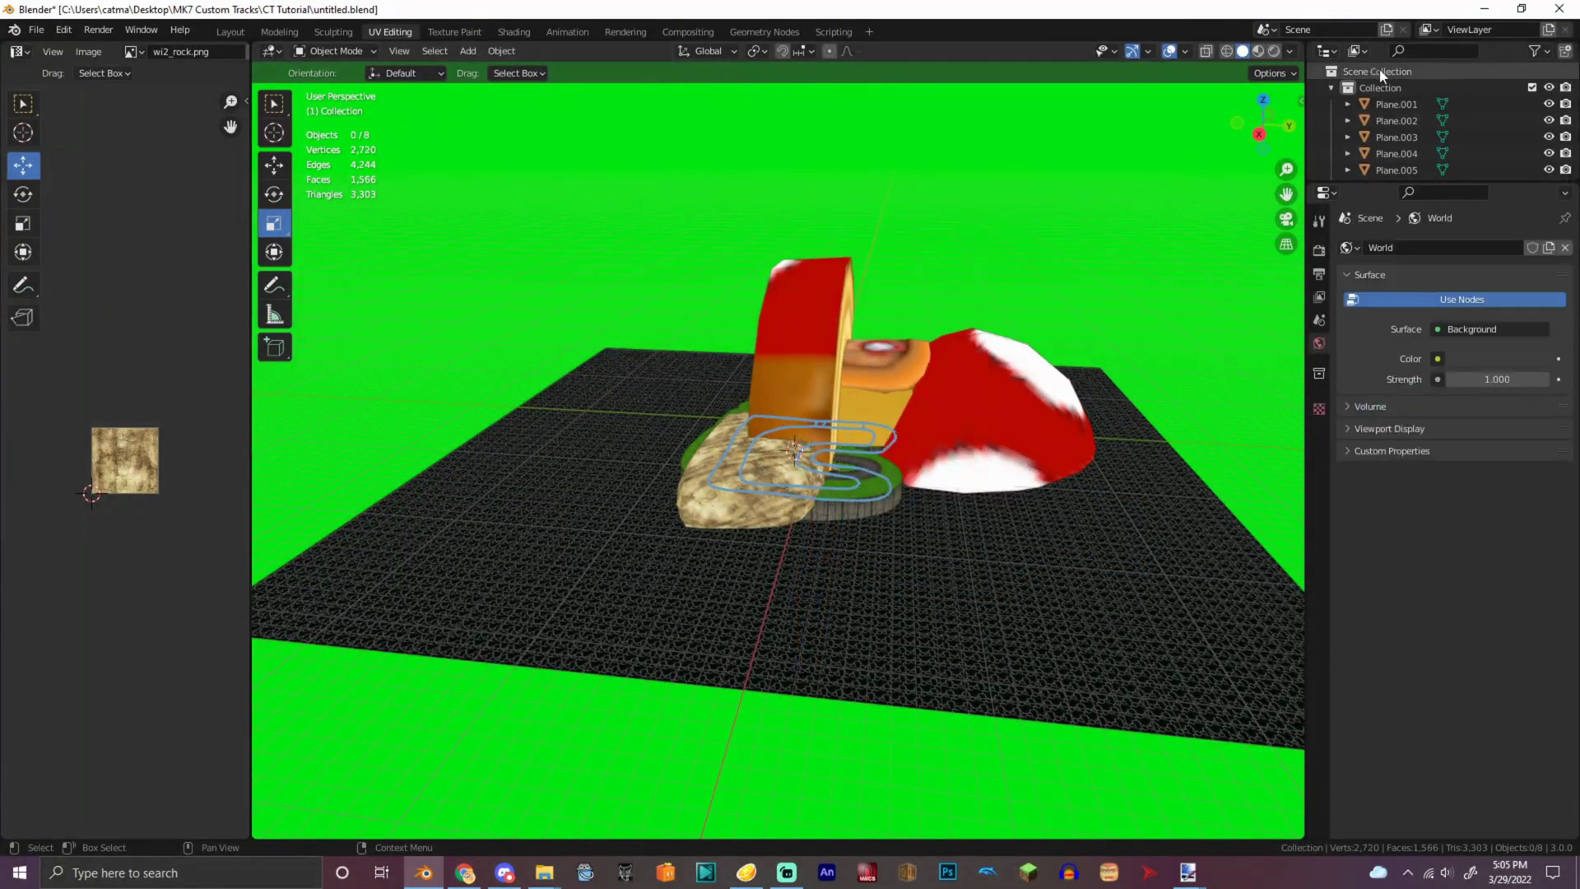
# - Select the mushroom house's cap and trunk meshes, rotate them upright, and raise them 14.22 m along Z
pyautogui.scroll(-3, 1399, 123)
pyautogui.click(823, 331)
pyautogui.keyDown('ctrl'); pyautogui.click(1415, 149); pyautogui.keyUp('ctrl')
pyautogui.click(272, 197)
pyautogui.moveTo(1088, 431); pyautogui.dragTo(1135, 158)
pyautogui.press('Return')
pyautogui.click(276, 165)
pyautogui.moveTo(1135, 158); pyautogui.dragTo(811, 218, button='middle')
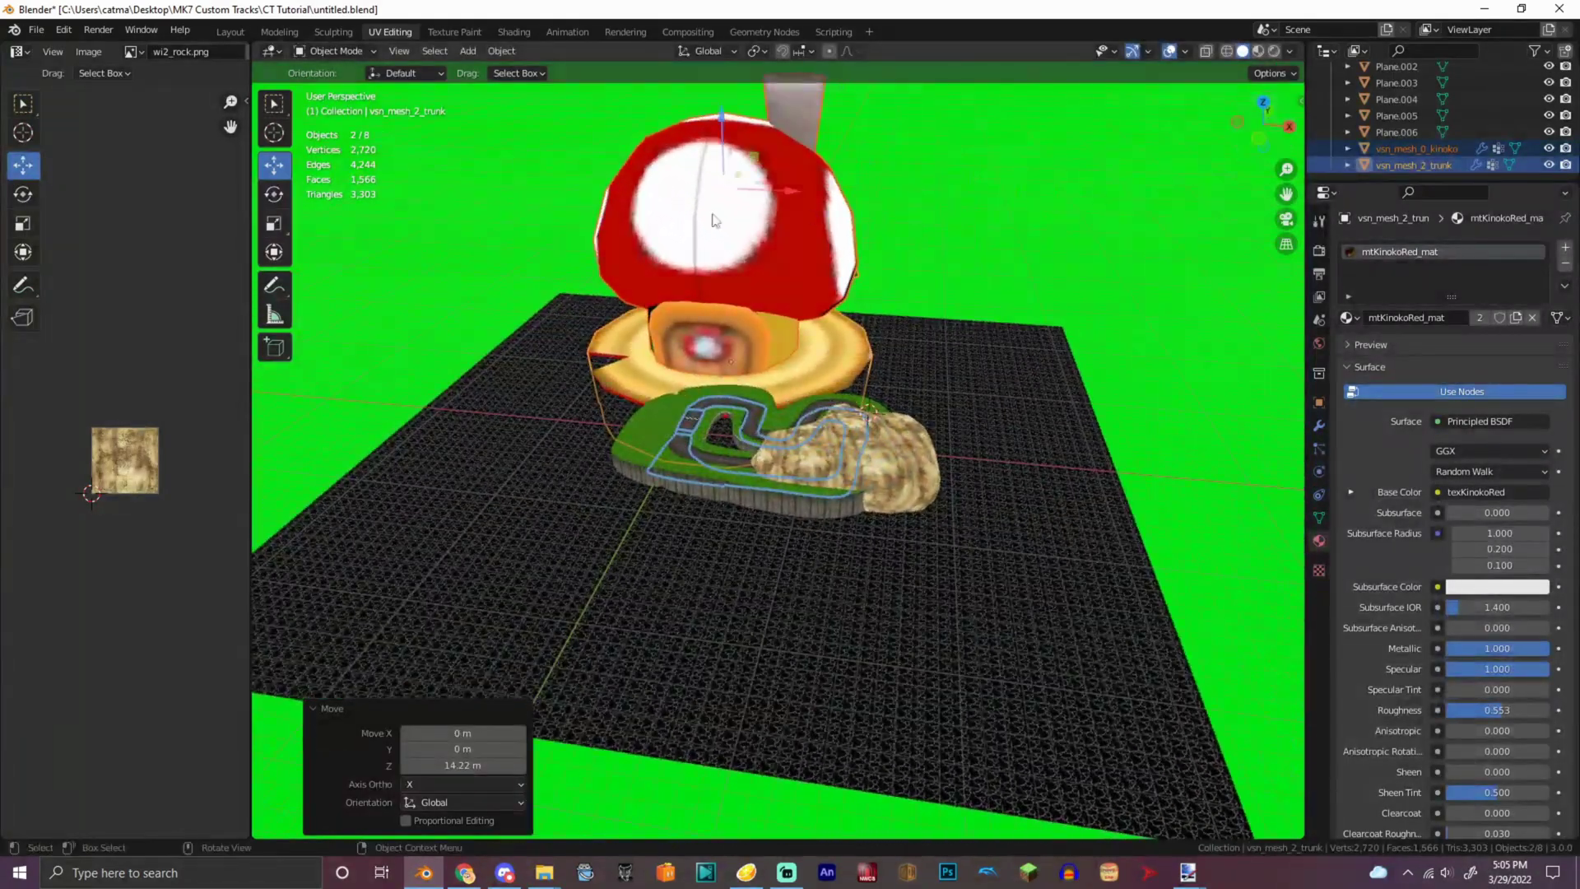
# - Scale the mushroom house down to fit the track and lower it 13.764 m along Z
pyautogui.moveTo(795, 148); pyautogui.dragTo(761, 171)
pyautogui.click(764, 166)
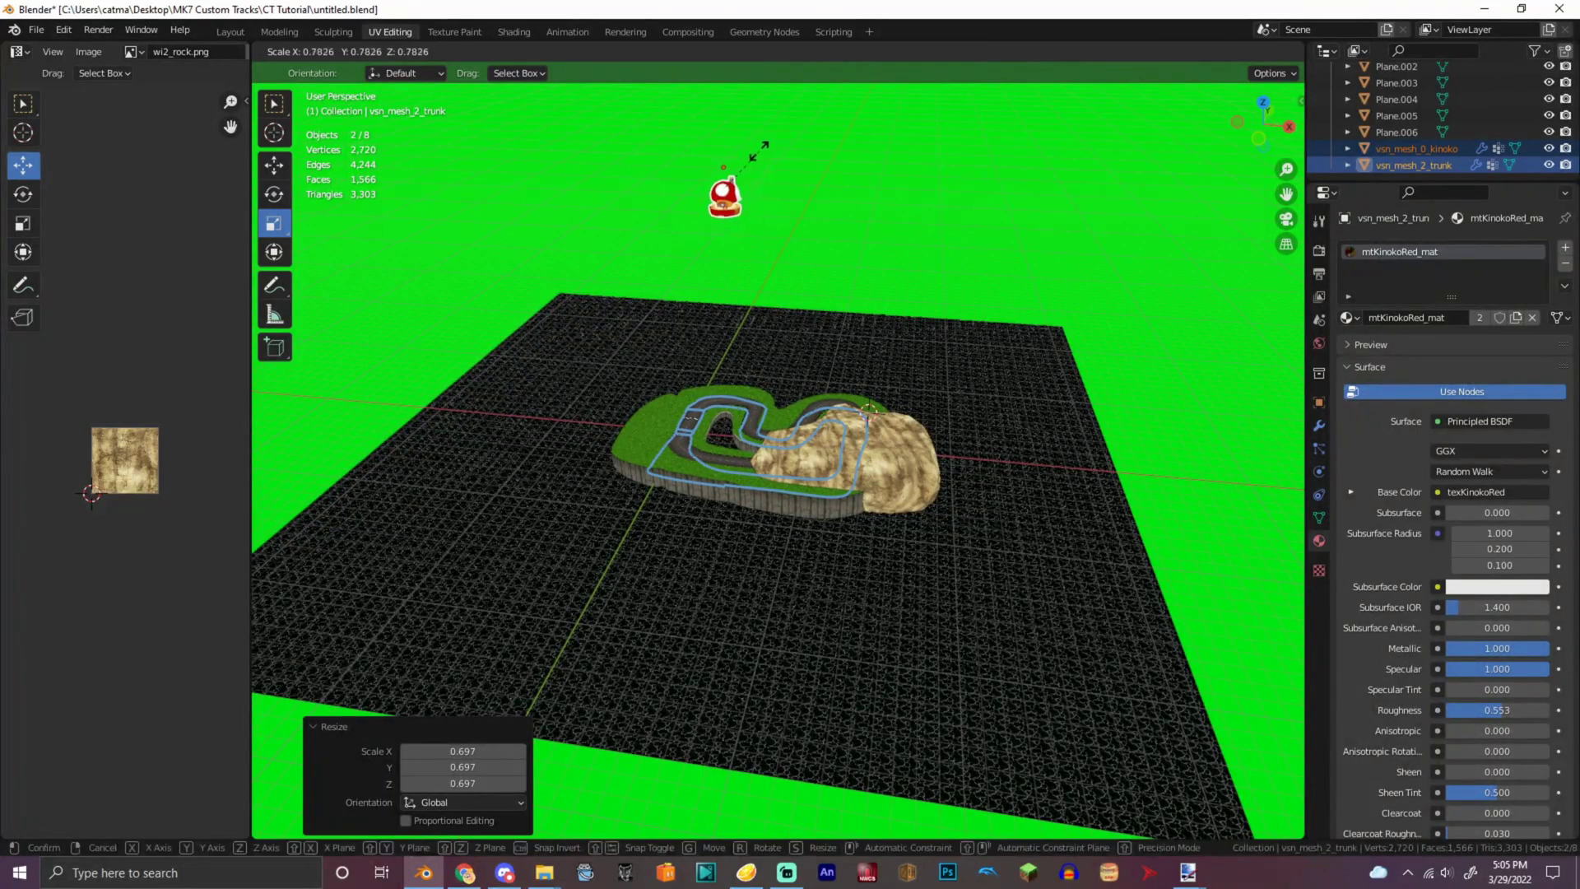
pyautogui.moveTo(722, 117); pyautogui.dragTo(723, 266)
pyautogui.moveTo(1260, 130); pyautogui.dragTo(1440, 135)
pyautogui.scroll(-2, 1261, 130)
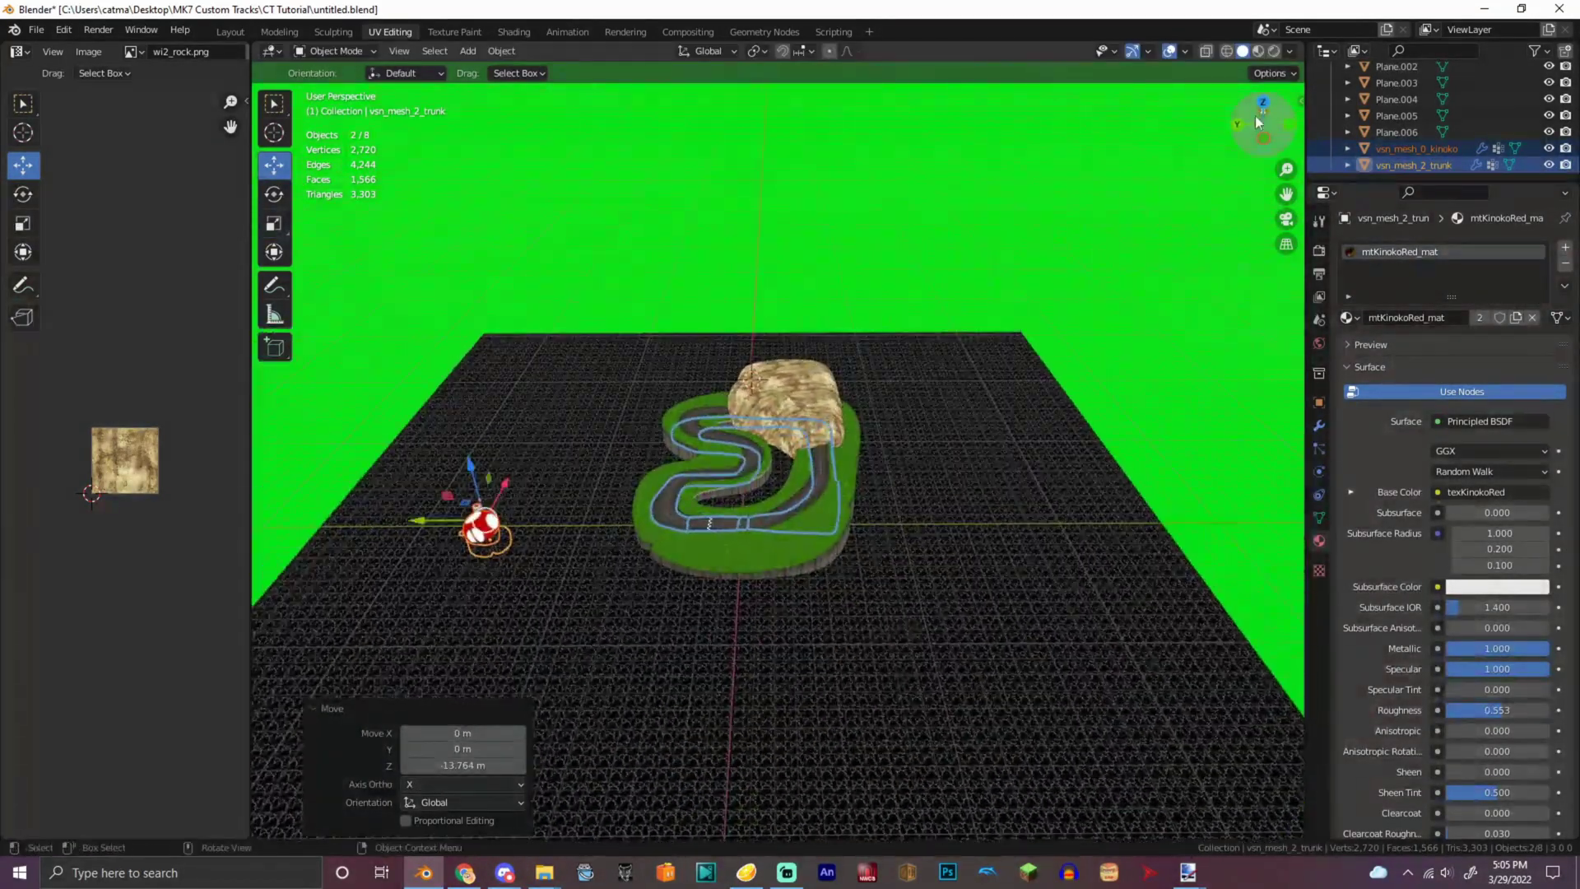
# - Move the mushroom house onto the grass beside the start line, adjusting it by 1.069 m along Z and 0.25092 m along X
pyautogui.scroll(2, 454, 554)
pyautogui.moveTo(295, 561); pyautogui.dragTo(707, 520)
pyautogui.click(707, 526)
pyautogui.moveTo(1259, 128); pyautogui.dragTo(1302, 141)
pyautogui.scroll(9, 1193, 190)
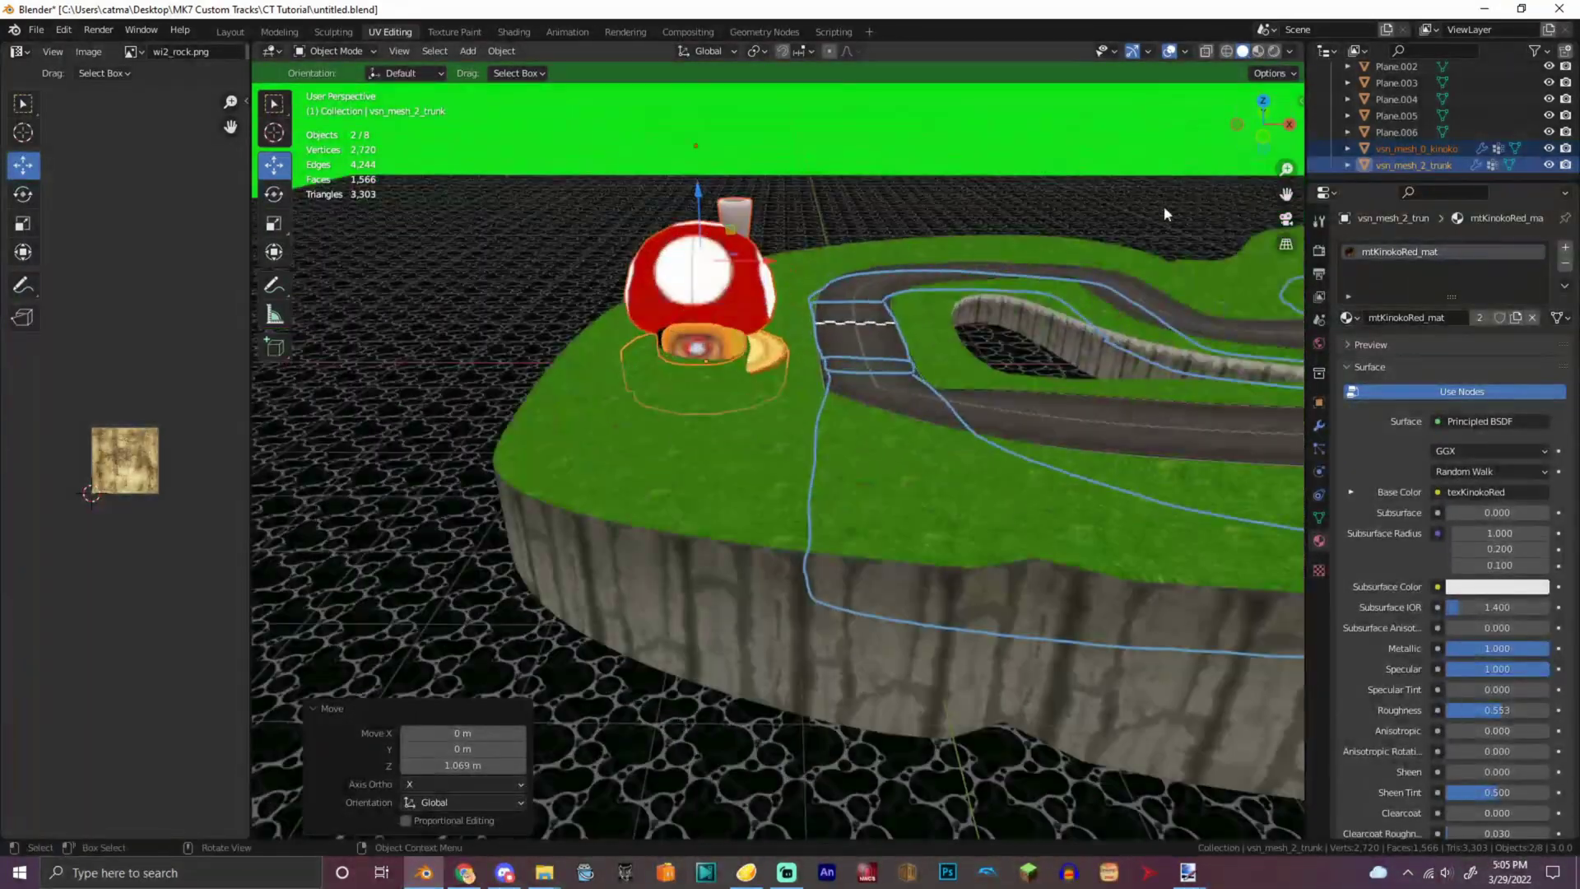
pyautogui.scroll(-3, 785, 206)
pyautogui.moveTo(734, 213); pyautogui.dragTo(718, 204)
pyautogui.click(718, 203)
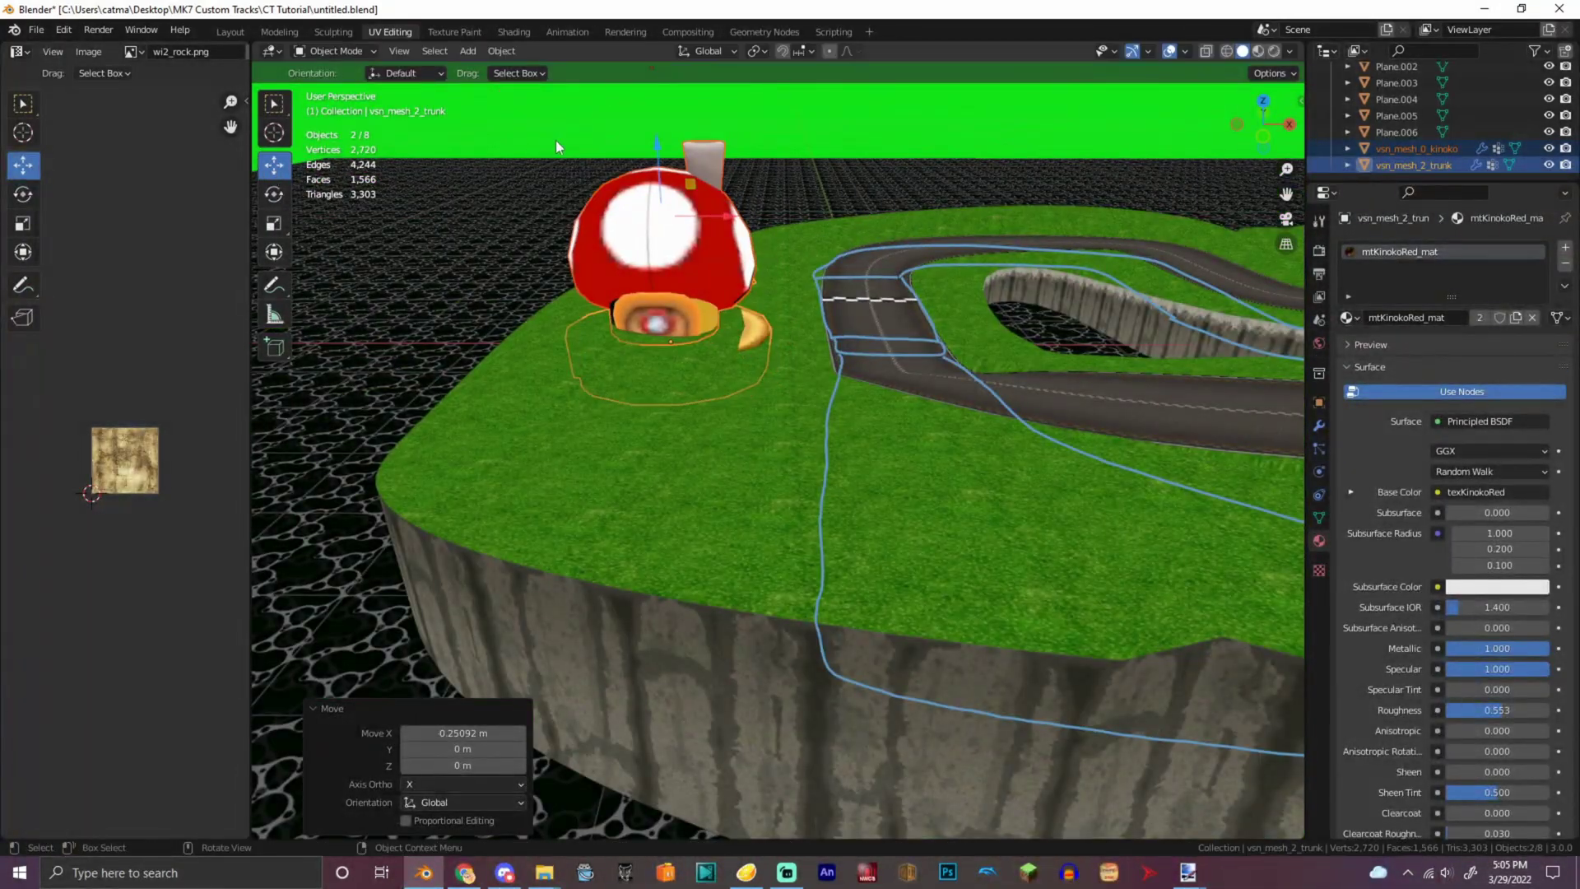
# - Reselect the house's cap and trunk together and rotate them 90° about Z
pyautogui.moveTo(550, 140); pyautogui.dragTo(654, 180, button='middle')
pyautogui.click(677, 148)
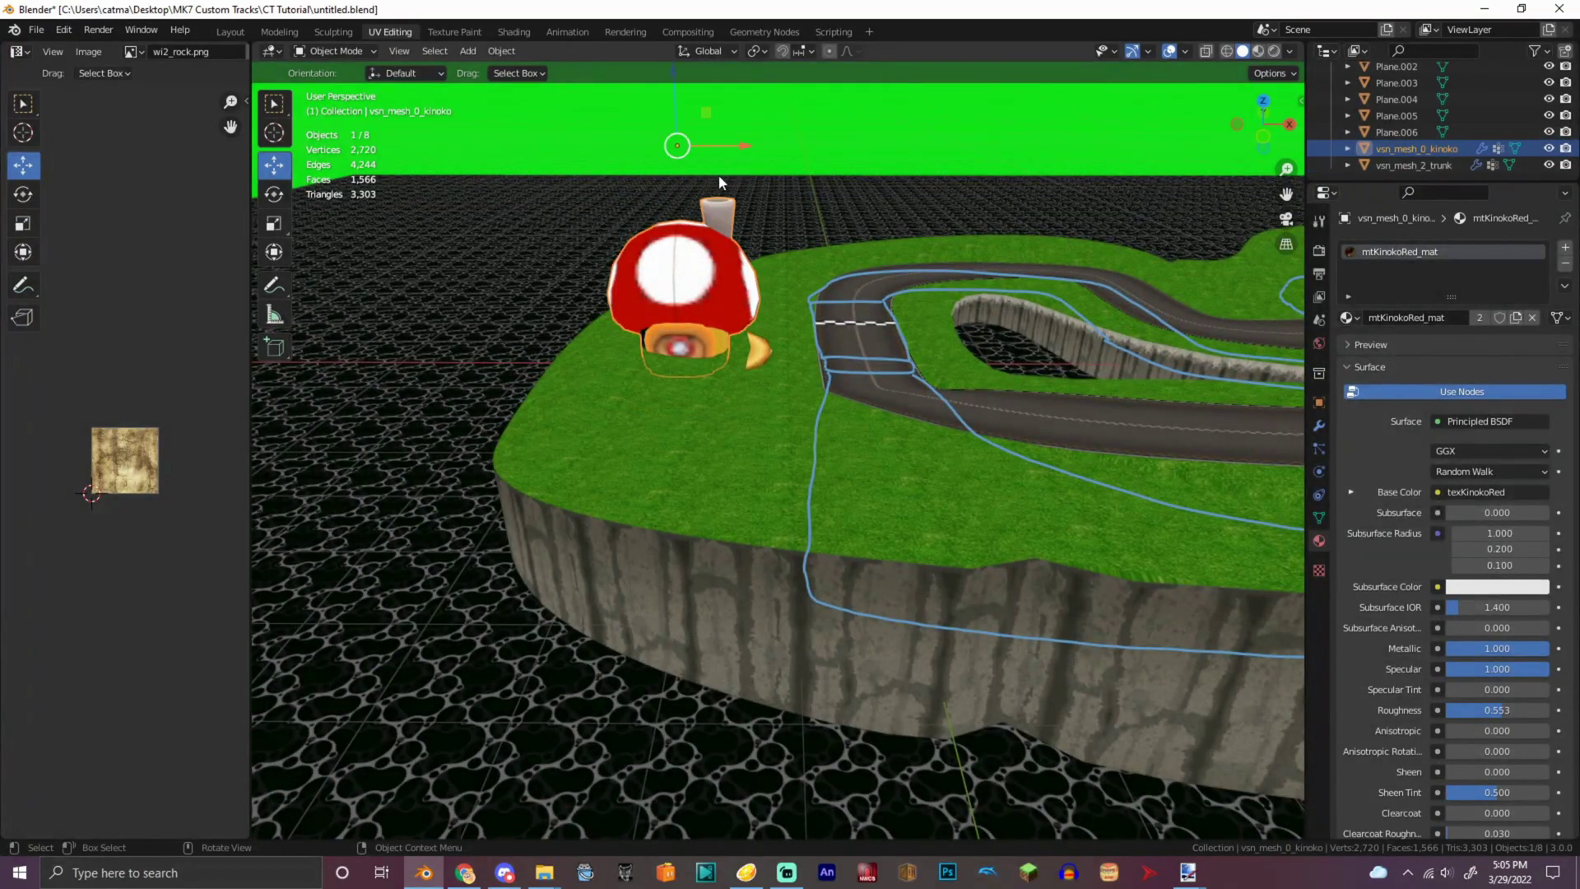
pyautogui.keyDown('ctrl'); pyautogui.click(1413, 165); pyautogui.keyUp('ctrl')
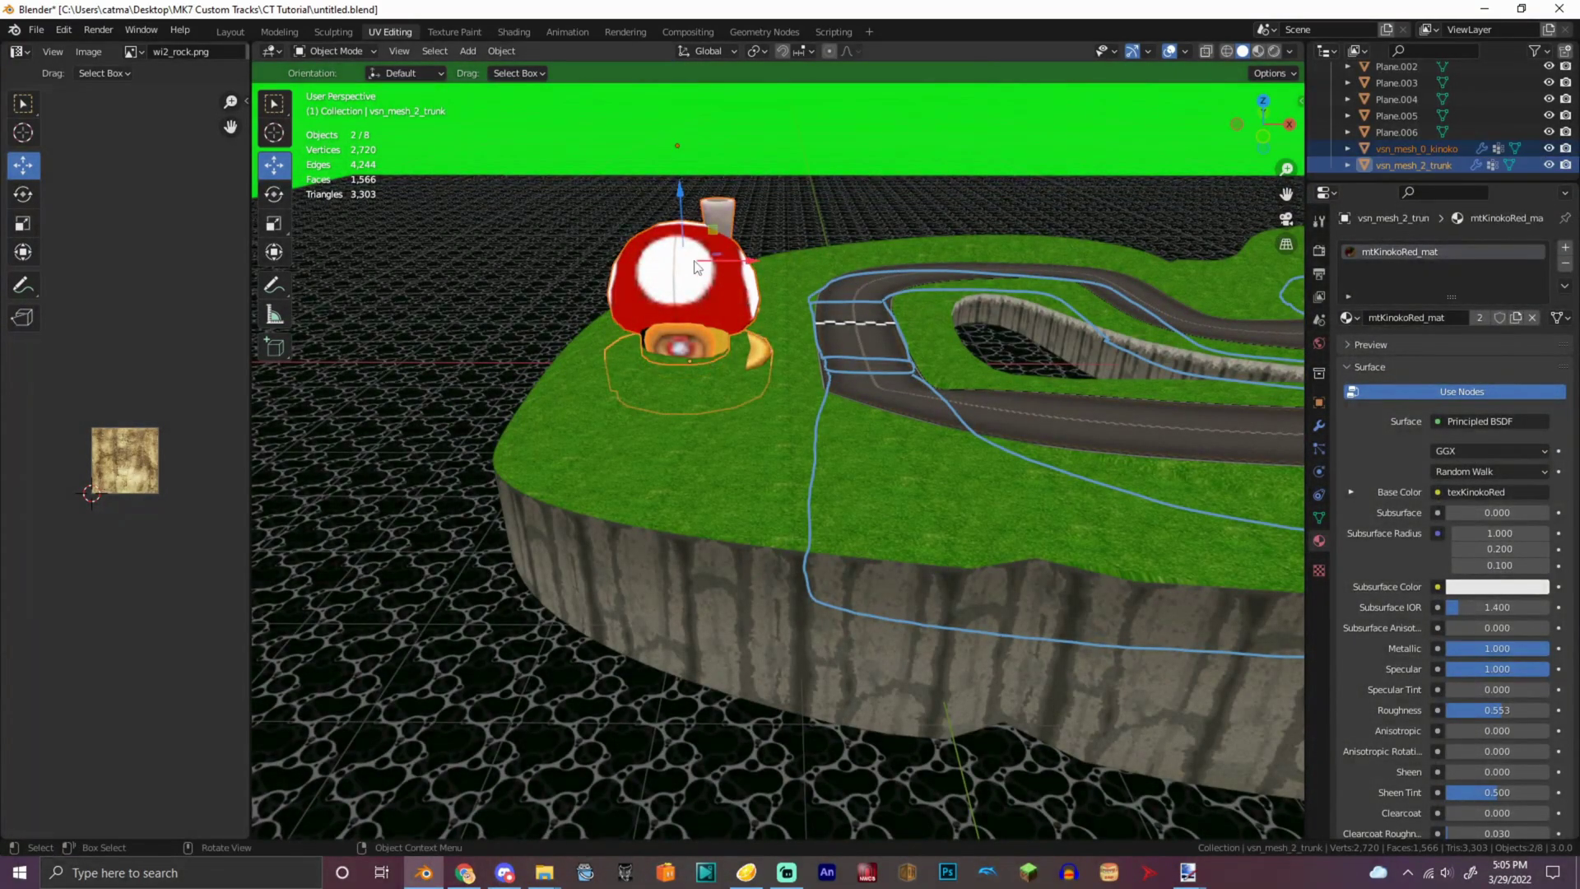
pyautogui.click(280, 200)
pyautogui.moveTo(723, 267); pyautogui.dragTo(603, 533)
pyautogui.write('90')
pyautogui.press('Return')
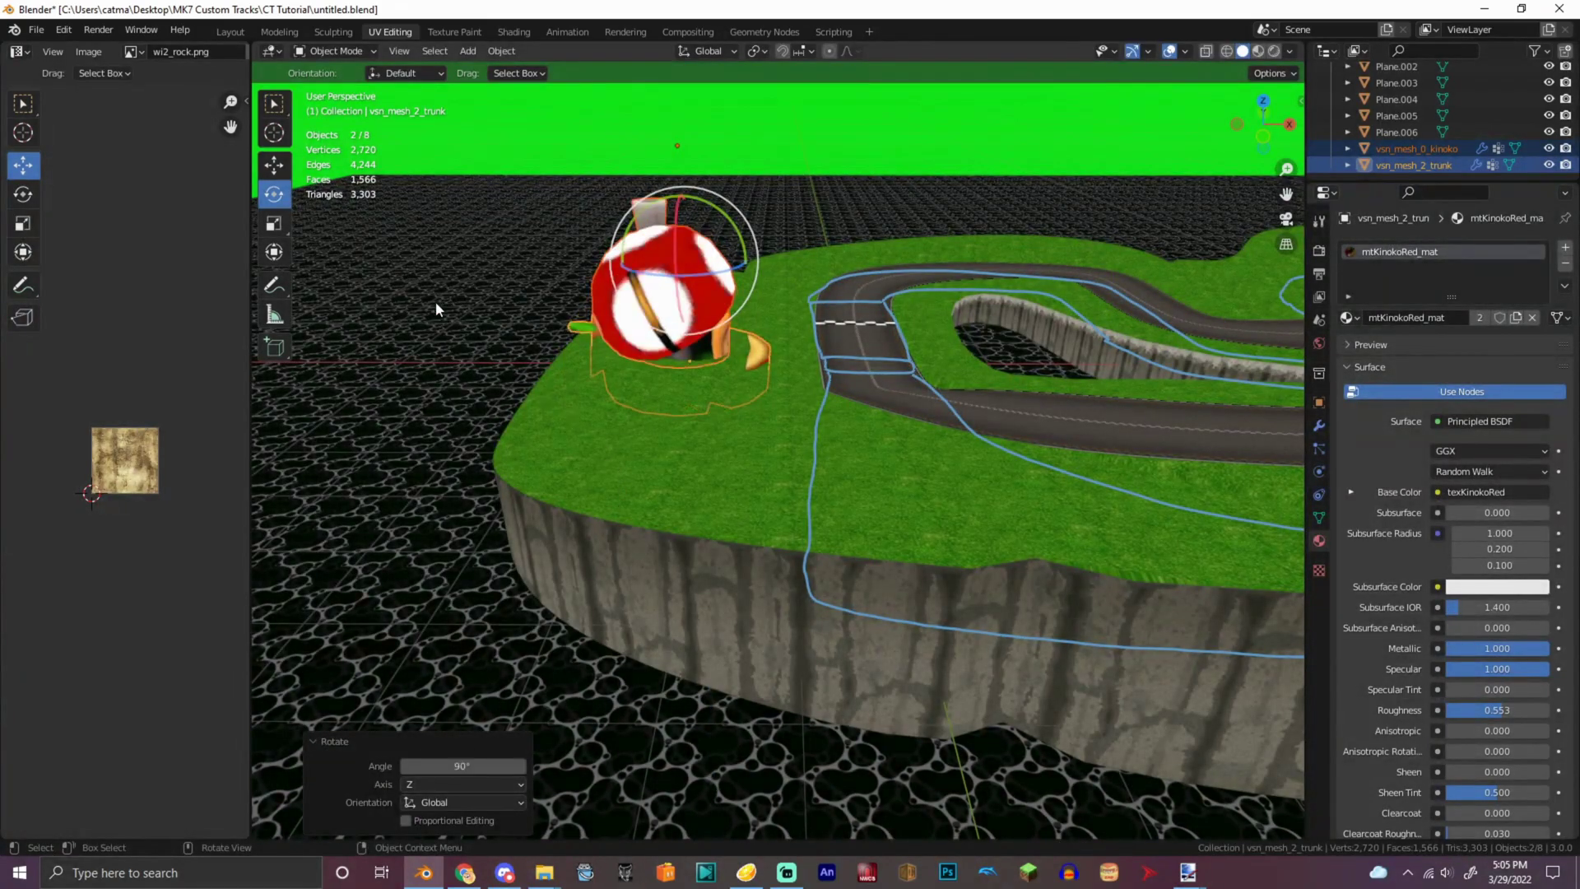
# - Fine-tune the mushroom house's height, size and position on the grass beside the start line
pyautogui.click(288, 178)
pyautogui.moveTo(679, 214); pyautogui.dragTo(680, 192)
pyautogui.moveTo(1268, 132); pyautogui.dragTo(1024, 158)
pyautogui.click(274, 222)
pyautogui.moveTo(903, 185); pyautogui.dragTo(880, 244)
pyautogui.click(274, 164)
pyautogui.moveTo(786, 259); pyautogui.dragTo(749, 274)
# - Rotate the second mushroom house 30.1° about X and adjust its placement near the corner after the start line
pyautogui.moveTo(1264, 98); pyautogui.dragTo(1270, 129)
pyautogui.scroll(-3, 1270, 127)
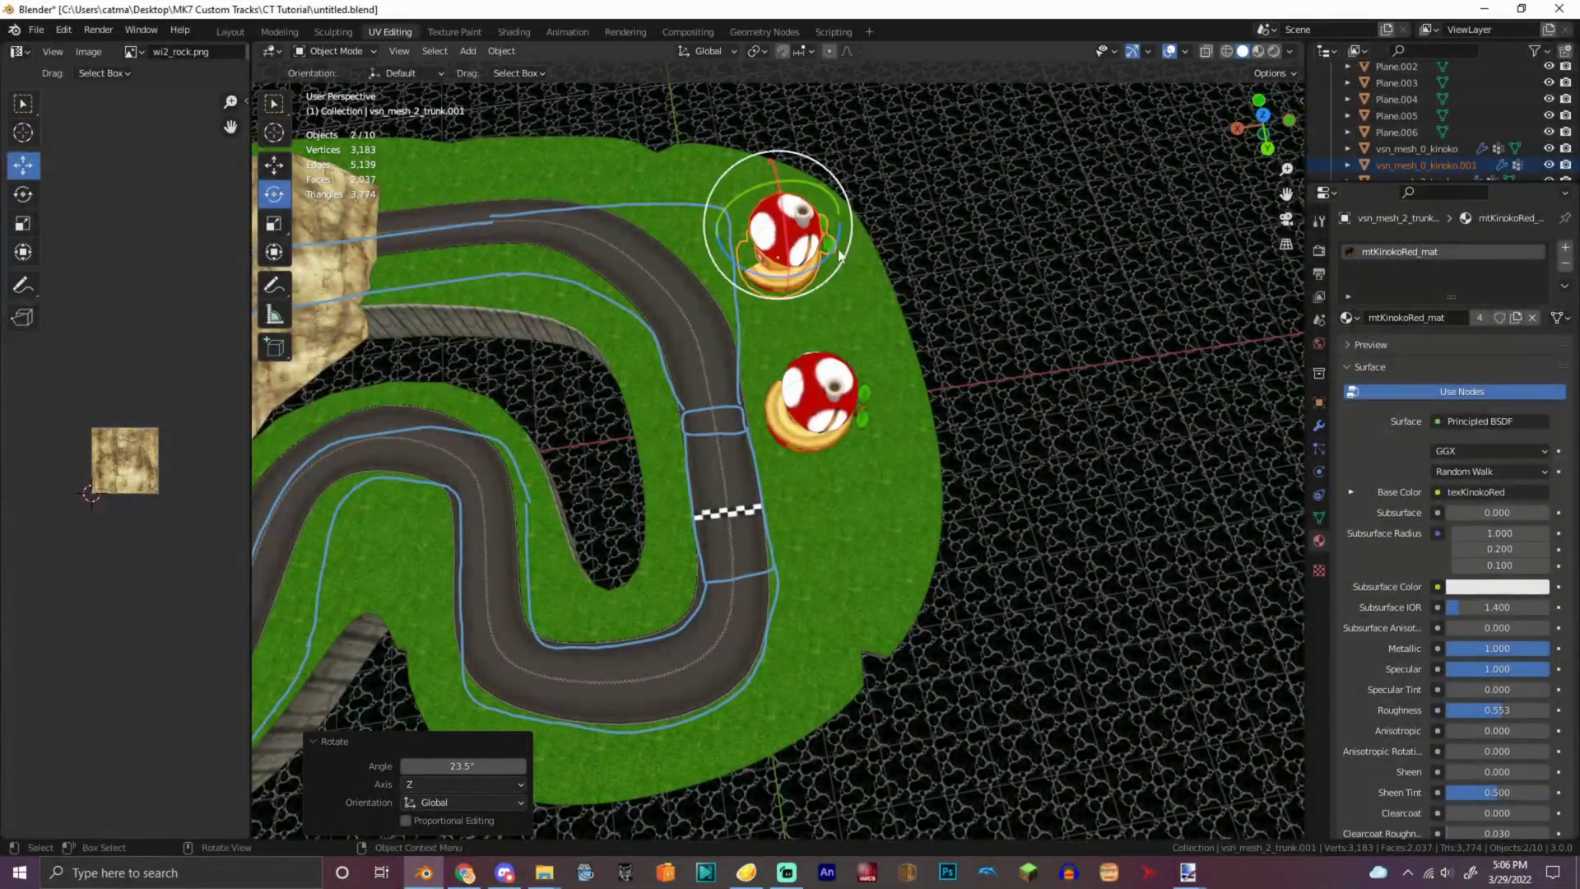
pyautogui.moveTo(787, 240); pyautogui.dragTo(796, 251)
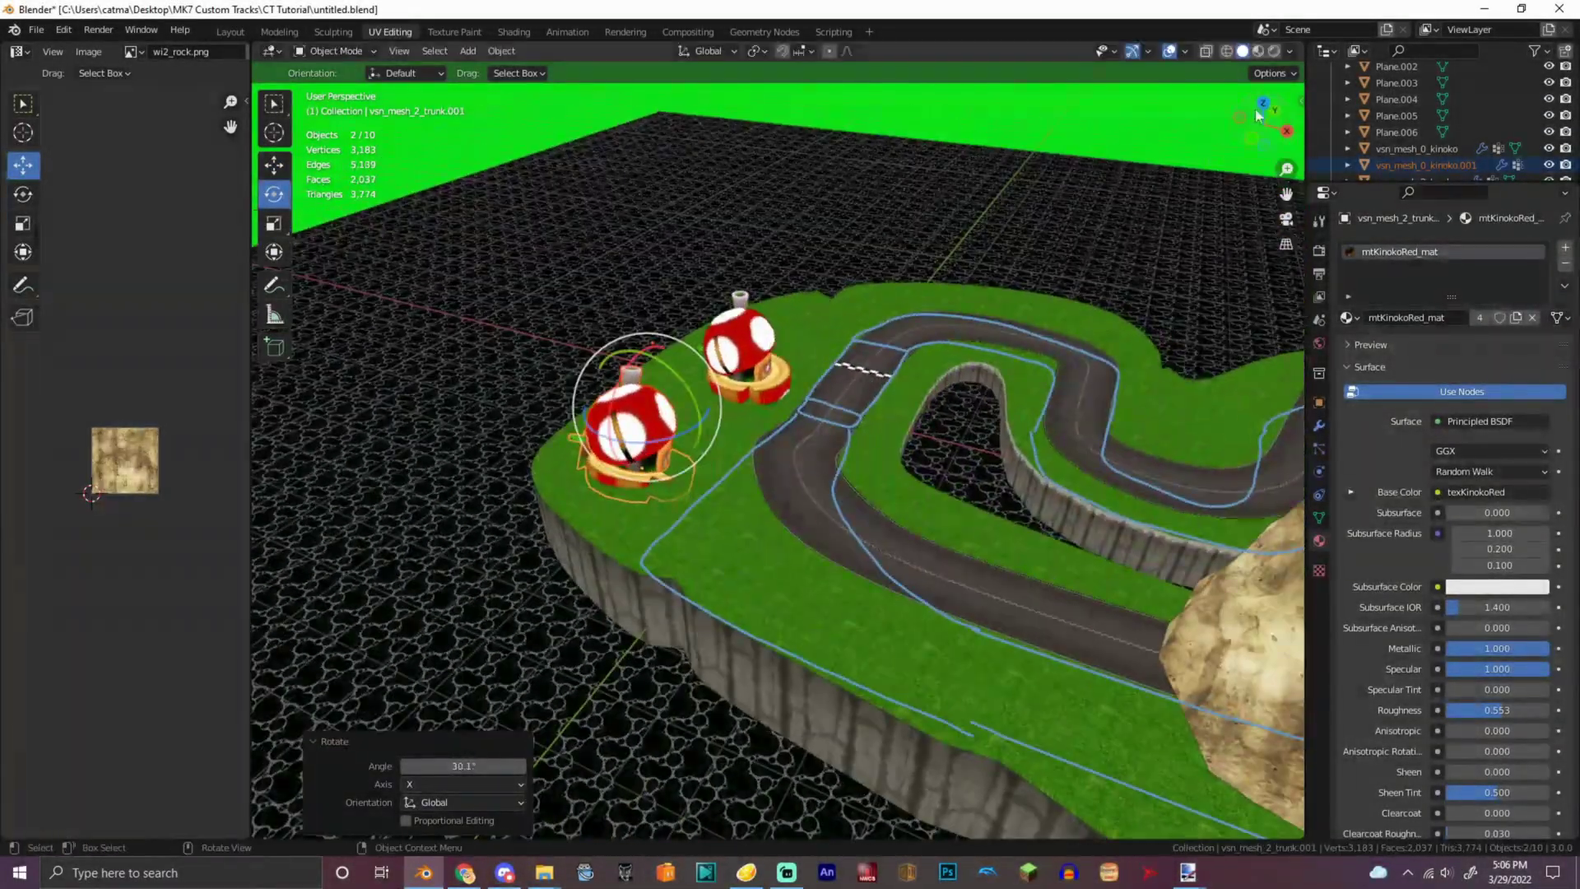
pyautogui.moveTo(696, 401); pyautogui.dragTo(683, 388)
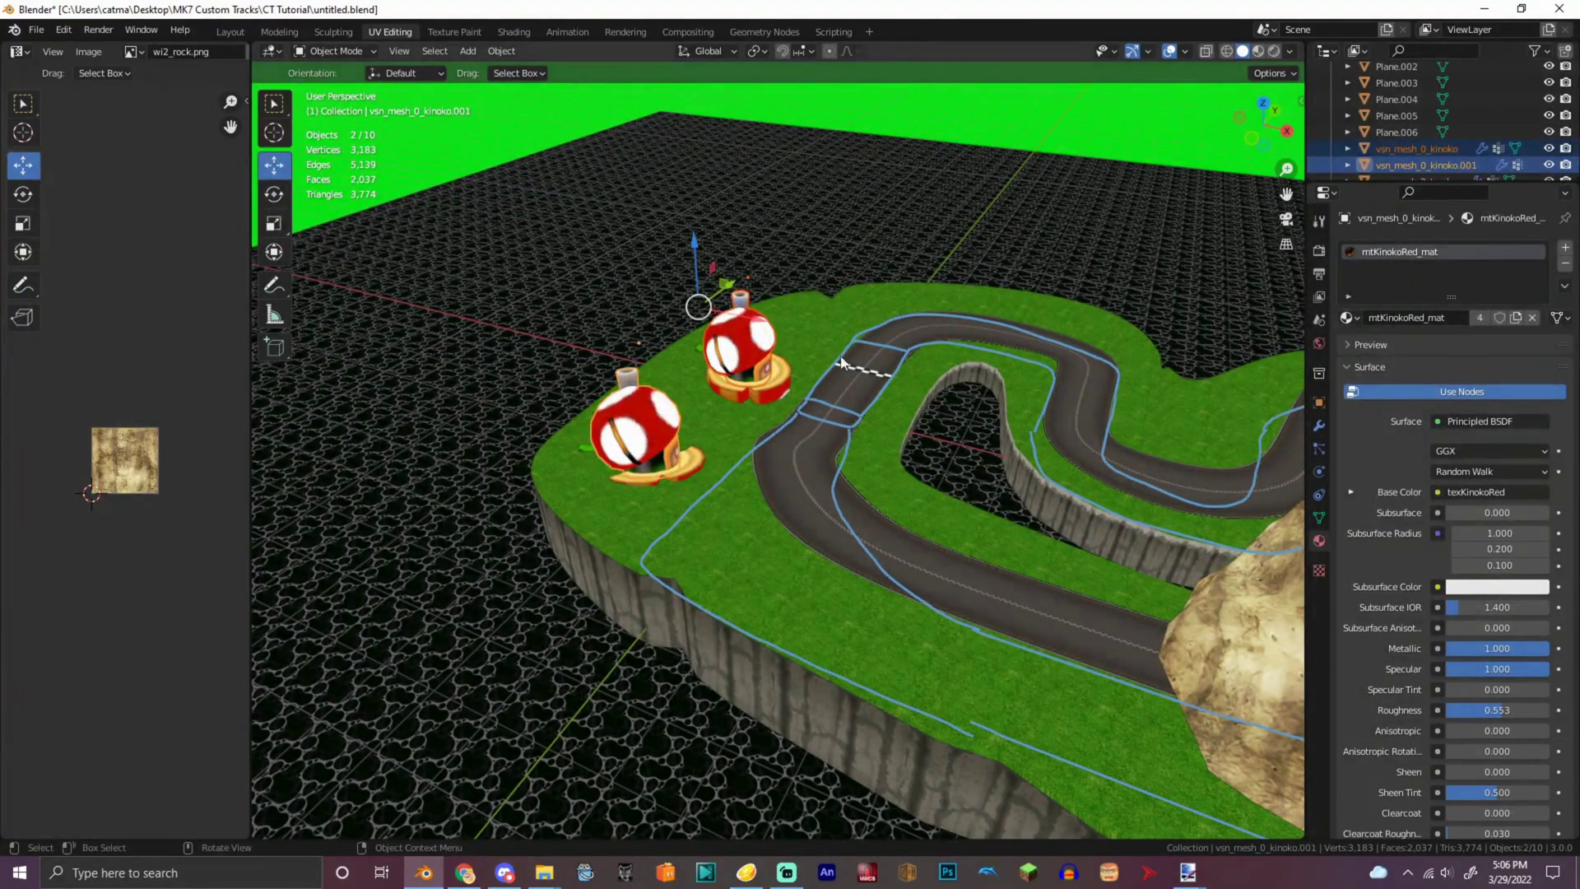
# - Duplicate the mushroom house nearest the start line and place the copy on the grass outside the corner before the tunnel
pyautogui.click(741, 338)
pyautogui.keyDown('shift'); pyautogui.click(761, 383); pyautogui.keyUp('shift')
pyautogui.hotkey('shift', 'd')
pyautogui.moveTo(788, 324); pyautogui.dragTo(887, 540)
pyautogui.moveTo(857, 502); pyautogui.dragTo(861, 466)
# - Rotate the new house copy 90° about Z and shift it along X beside the road
pyautogui.hotkey('shift', 'space')
pyautogui.press('r')
pyautogui.moveTo(903, 562); pyautogui.dragTo(903, 477)
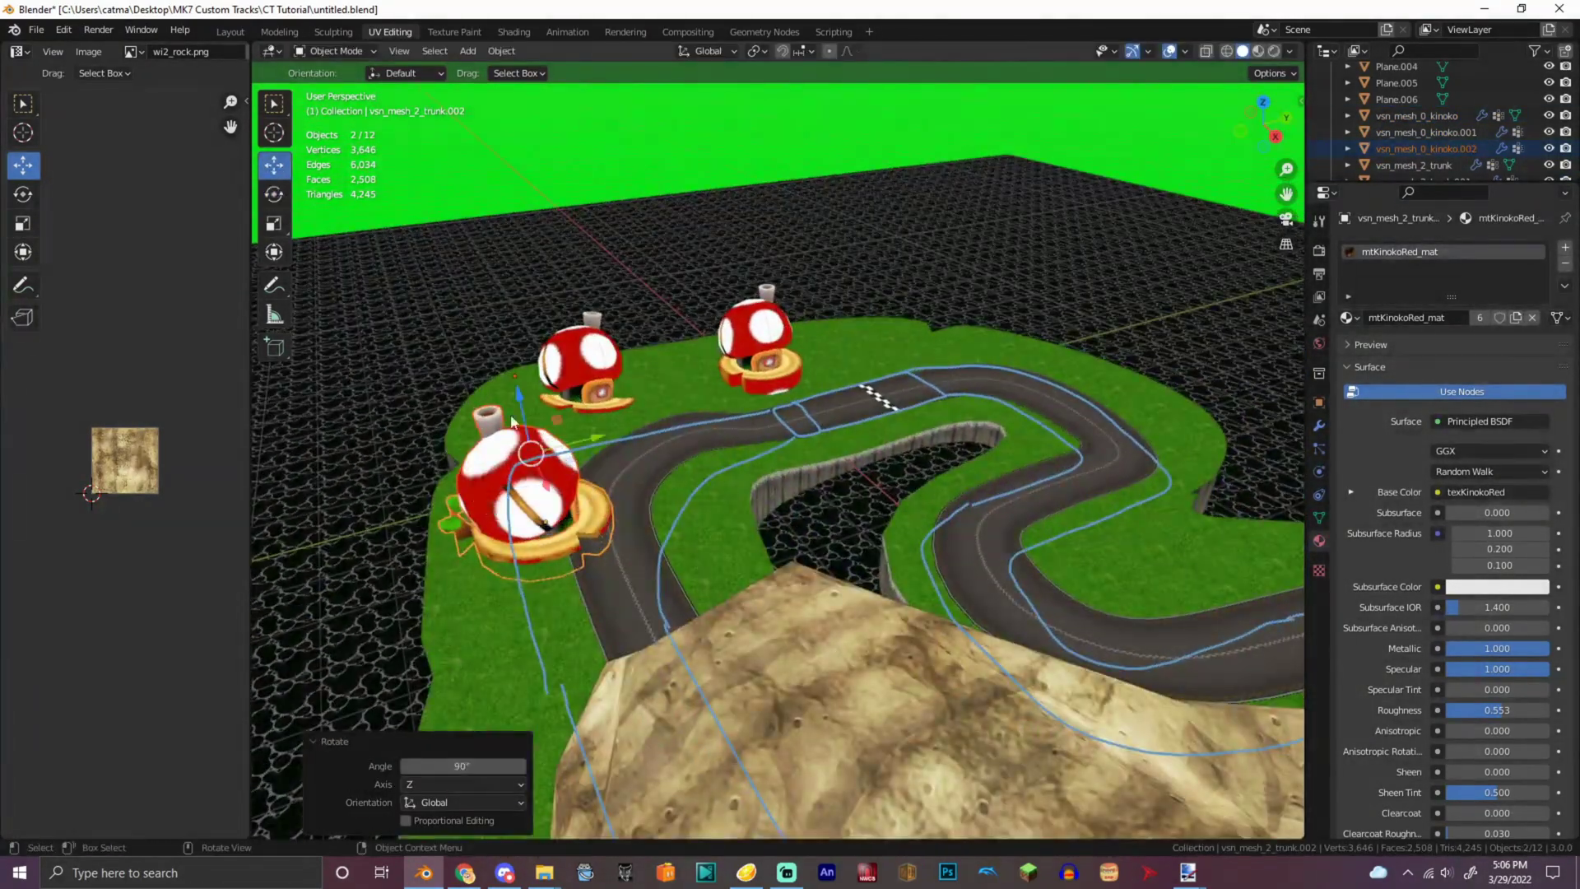
pyautogui.press('Return')
pyautogui.press('g')
pyautogui.press('x')
pyautogui.click(543, 550)
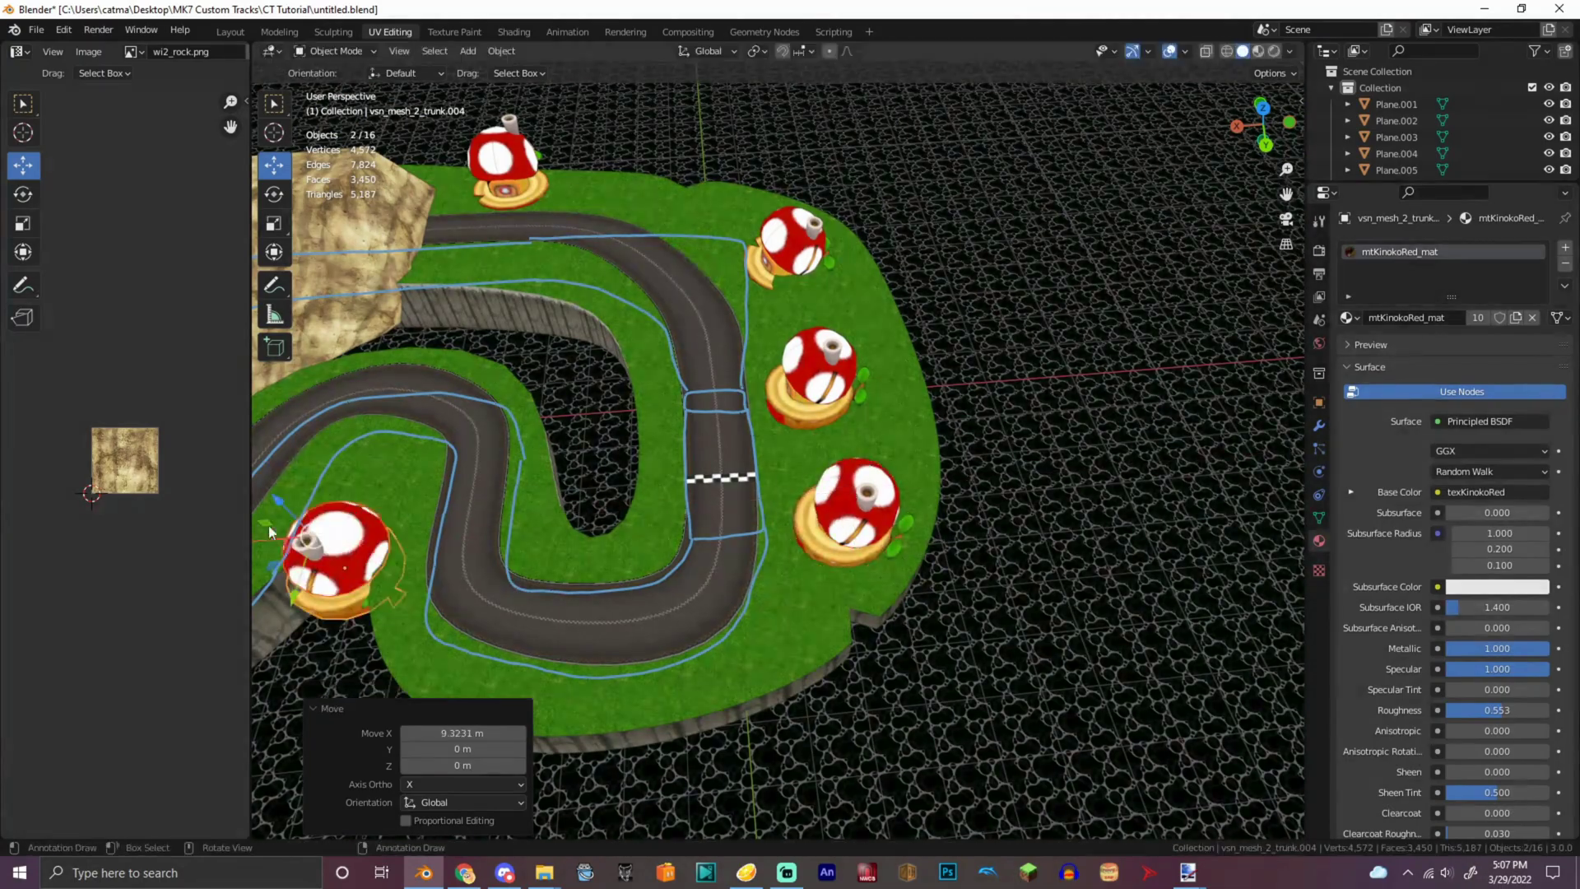
# - Move the newest house across the track -0.49751 m along Y and turn it roughly half a turn about Z
pyautogui.click(310, 394)
pyautogui.moveTo(310, 394); pyautogui.dragTo(418, 211, button='middle')
pyautogui.click(272, 167)
pyautogui.moveTo(455, 442); pyautogui.dragTo(465, 482)
pyautogui.moveTo(531, 553); pyautogui.dragTo(506, 543)
pyautogui.click(273, 194)
pyautogui.moveTo(1136, 166); pyautogui.dragTo(1178, 145, button='middle')
pyautogui.scroll(3, 1178, 145)
pyautogui.moveTo(525, 489); pyautogui.dragTo(451, 419)
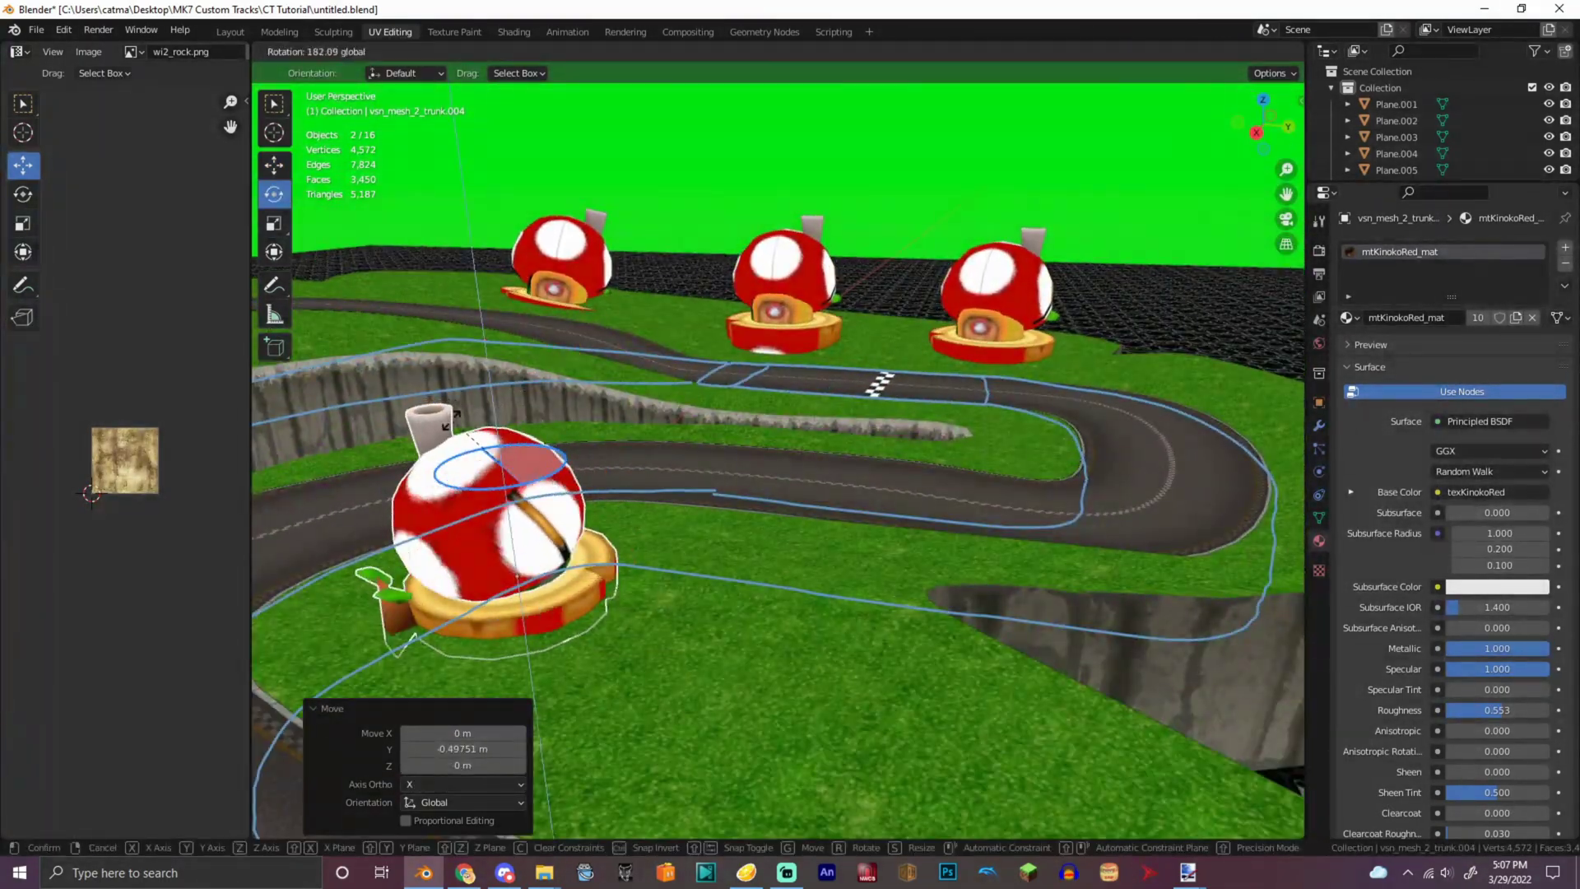
# - Reposition that house along the grass, lower it onto the ground, and adjust its rotation toward the road
pyautogui.moveTo(560, 473); pyautogui.dragTo(856, 515)
pyautogui.moveTo(795, 448); pyautogui.dragTo(796, 485)
pyautogui.moveTo(1263, 124)
pyautogui.mouseDown()
pyautogui.moveTo(1291, 97)
pyautogui.moveTo(1259, 107)
pyautogui.mouseUp()
pyautogui.click(274, 194)
pyautogui.moveTo(946, 393); pyautogui.dragTo(1008, 383)
# - Rescale the next red mushroom house to fit its place beside the track
pyautogui.moveTo(1264, 123)
pyautogui.mouseDown()
pyautogui.moveTo(1242, 161)
pyautogui.moveTo(1263, 123)
pyautogui.mouseUp()
pyautogui.scroll(-4, 1263, 123)
pyautogui.scroll(3, 1263, 123)
pyautogui.scroll(-3, 1263, 123)
pyautogui.click(586, 684)
pyautogui.click(273, 223)
pyautogui.moveTo(654, 654); pyautogui.dragTo(616, 564)
pyautogui.click(273, 166)
pyautogui.moveTo(1244, 158); pyautogui.dragTo(1256, 102)
pyautogui.scroll(2, 1257, 107)
# - Import the green 1-Up mushroom house model from its file
pyautogui.click(36, 30)
pyautogui.moveTo(62, 250)
pyautogui.click(214, 381)
pyautogui.doubleClick(706, 260)
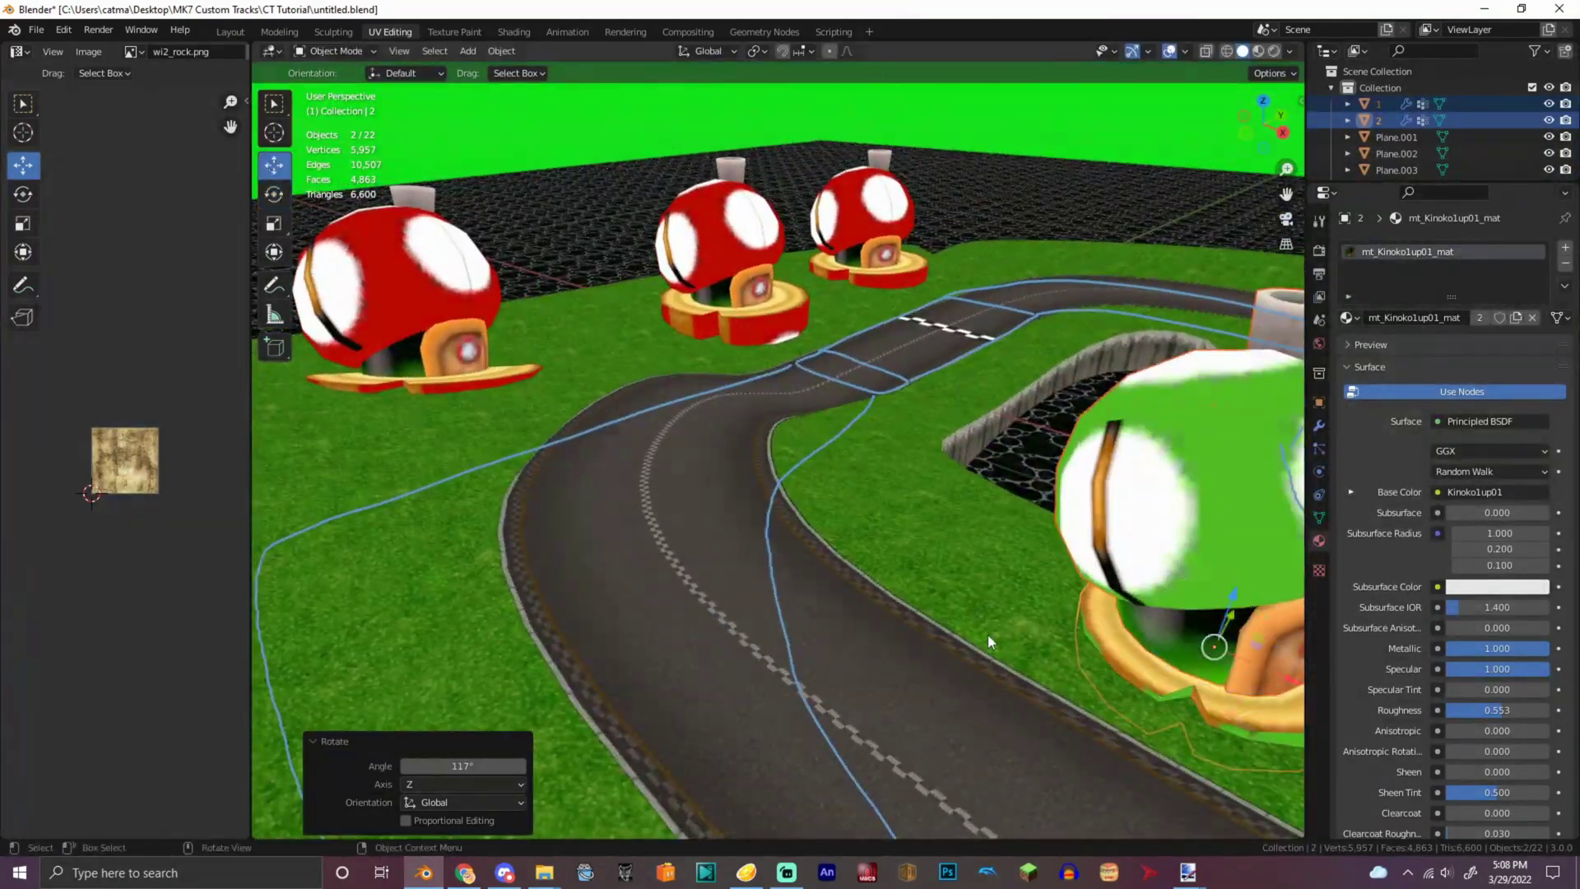
# - Place a copy of the green mushroom house at the inner edge of the corner and rotate it -61.1° about Z
pyautogui.click(881, 341)
pyautogui.press('r')
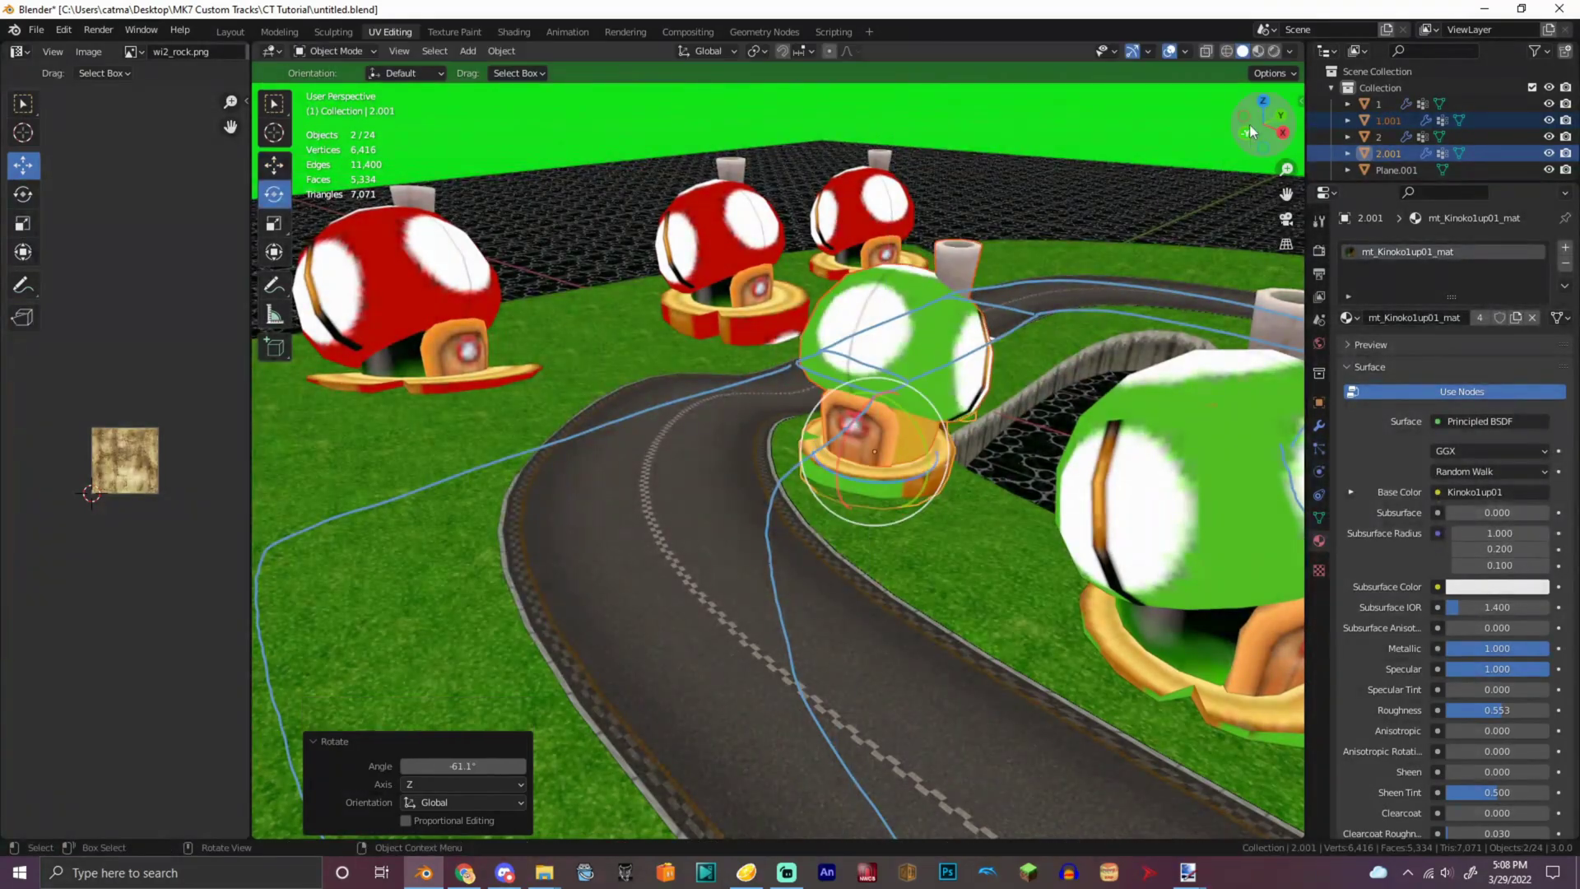
pyautogui.click(515, 364)
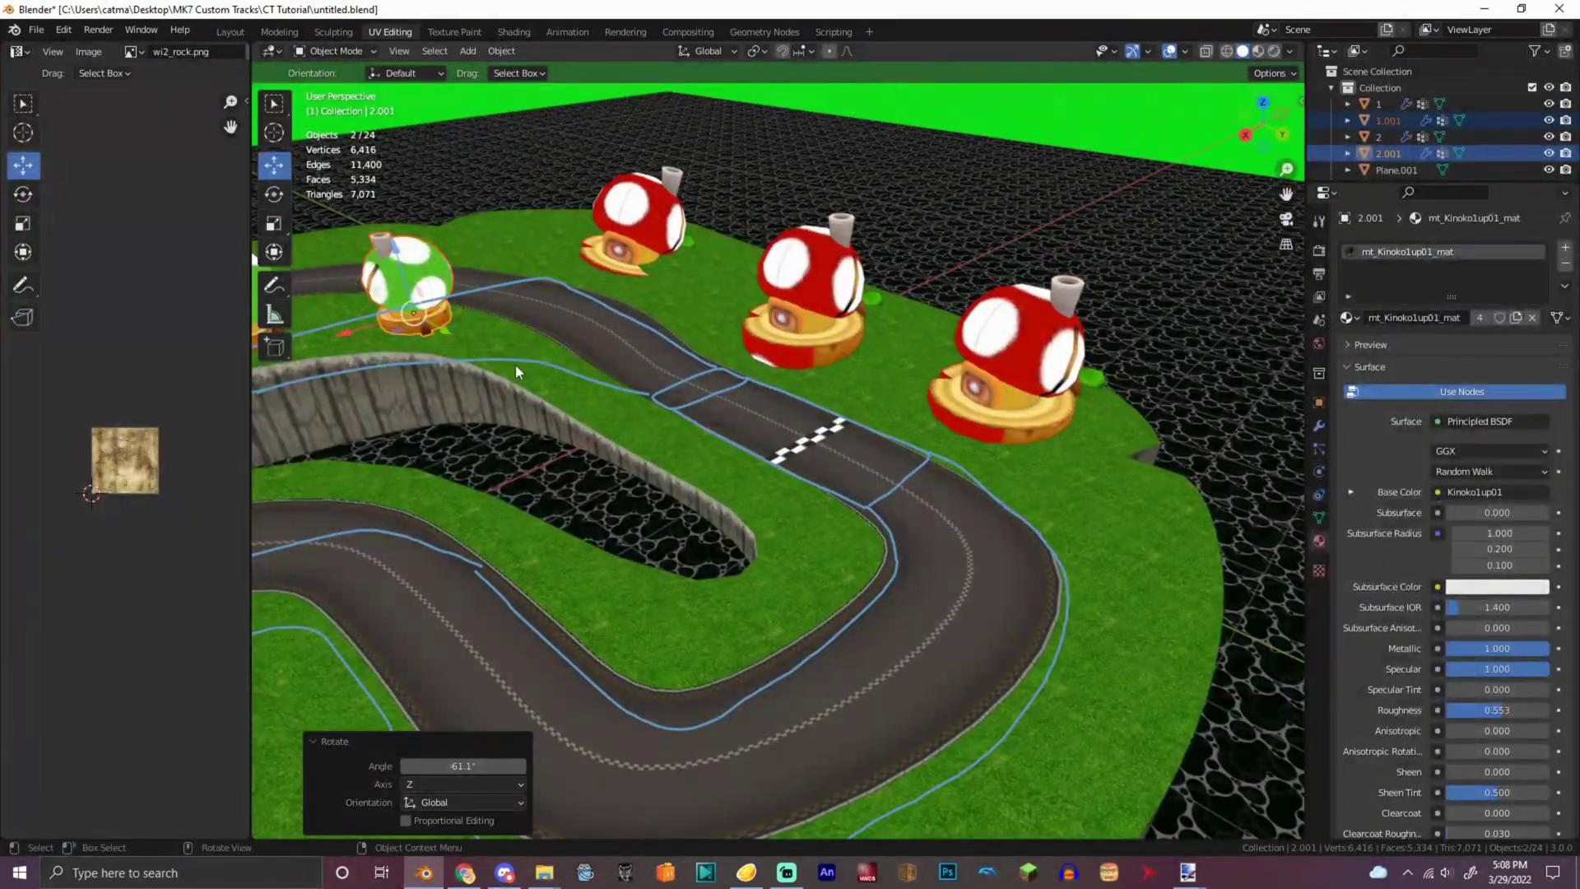
# - Duplicate the green mushroom house, position the copy on the grass inside the bend after the start line, and rotate it
pyautogui.hotkey('shift', 'd')
pyautogui.click(810, 649)
pyautogui.moveTo(705, 549); pyautogui.dragTo(706, 607)
pyautogui.moveTo(738, 702); pyautogui.dragTo(668, 652)
pyautogui.moveTo(591, 646); pyautogui.dragTo(616, 629)
pyautogui.click(267, 189)
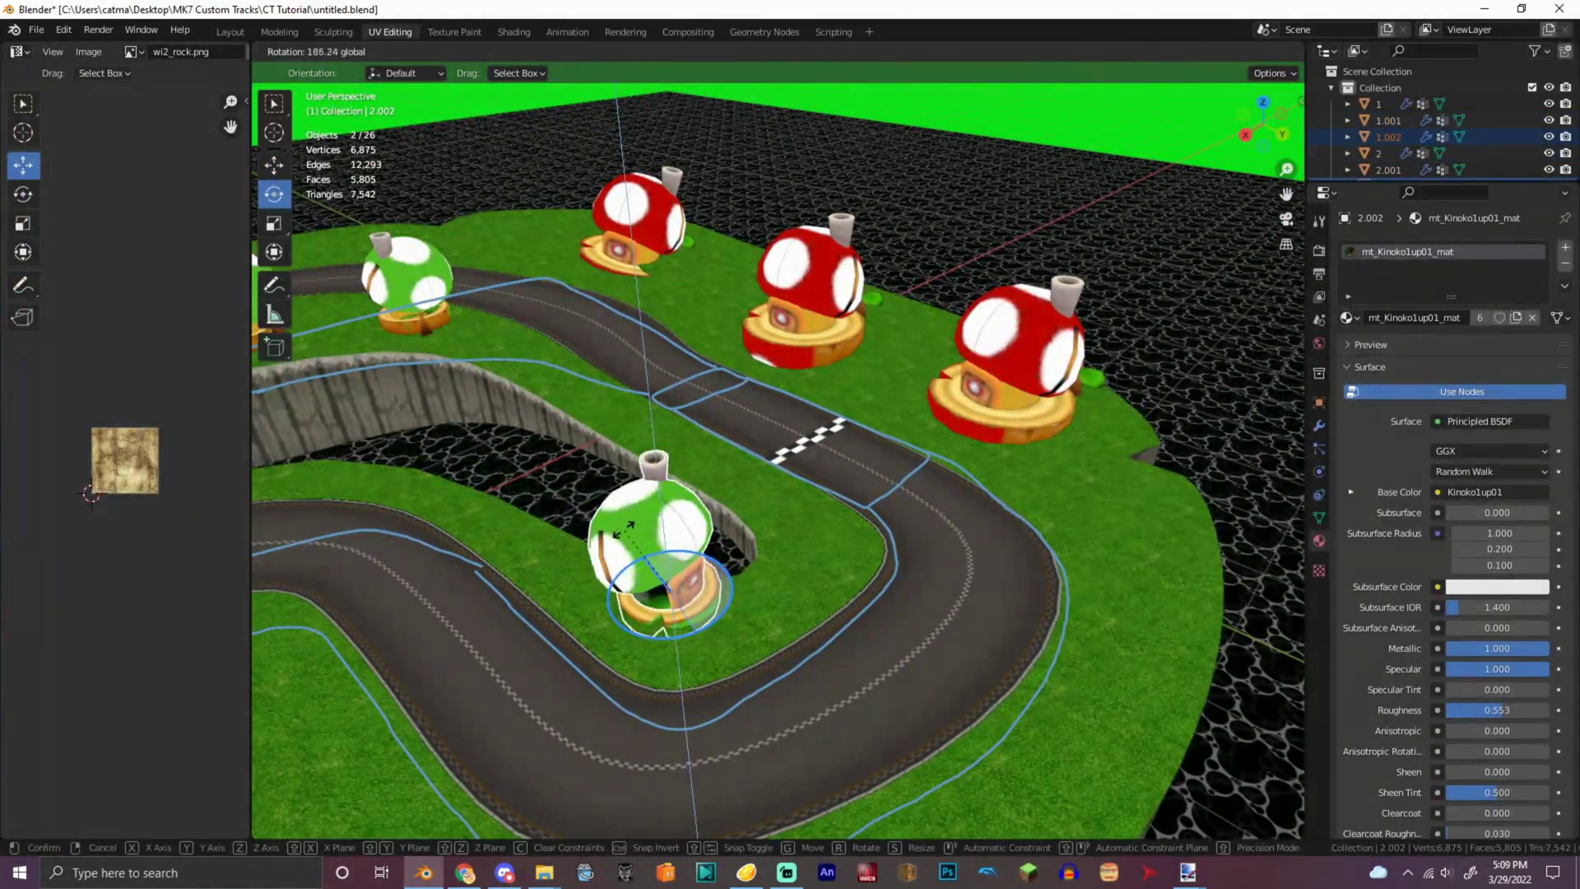
# - Duplicate the green house twice beside the start line, moving the first copy -2.4442 m along X and the second 2.7469 m along Y
pyautogui.hotkey('shift', 'd')
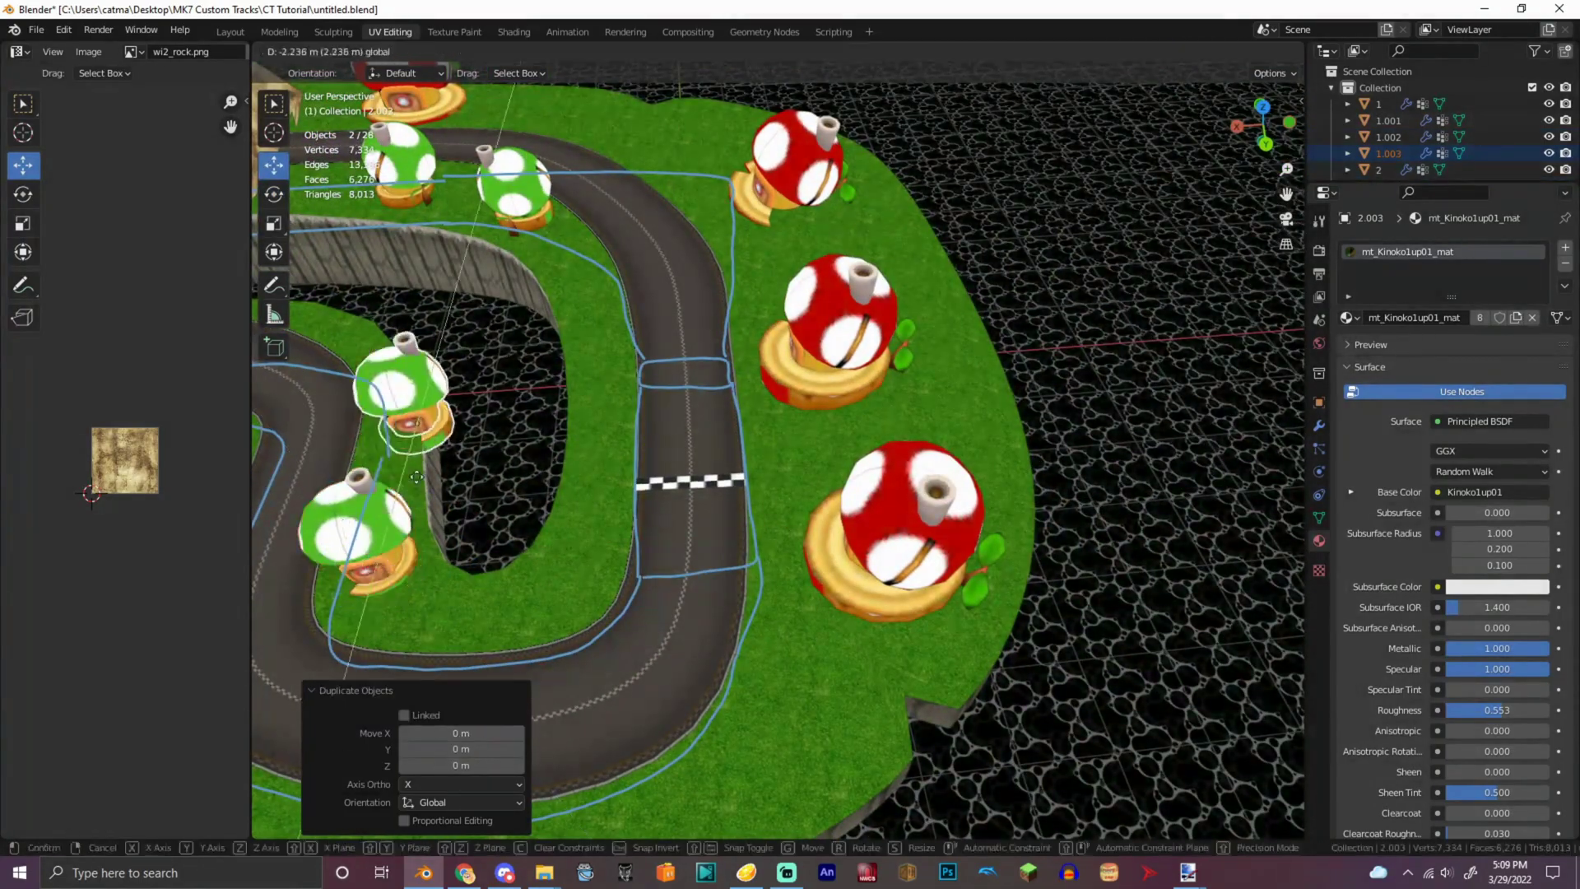
pyautogui.press('Return')
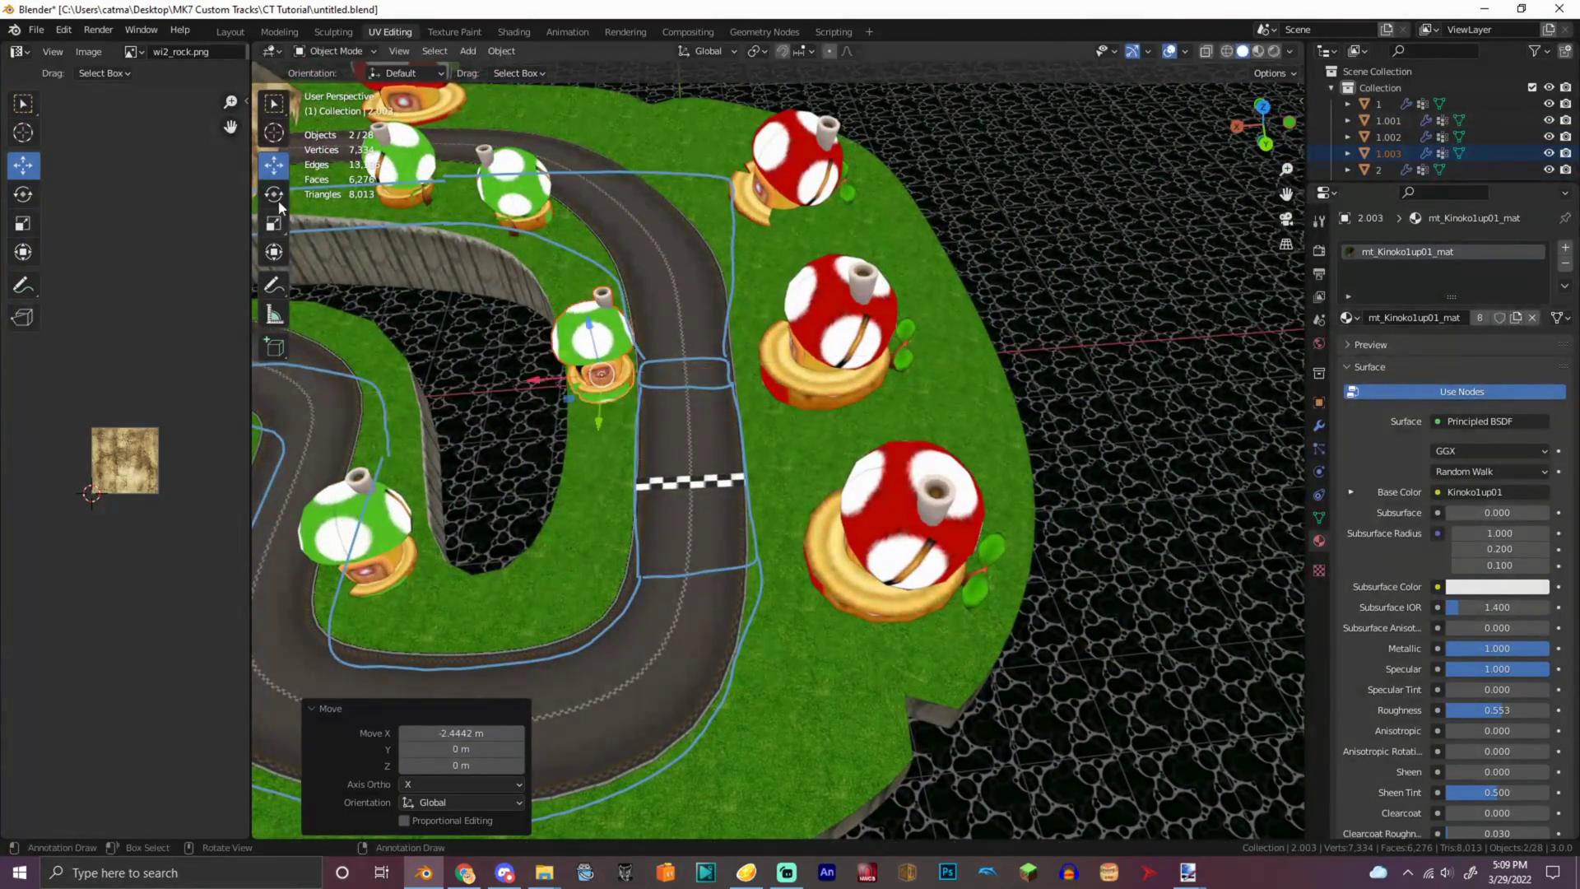
pyautogui.click(274, 165)
pyautogui.hotkey('shift', 'd')
pyautogui.press('x')
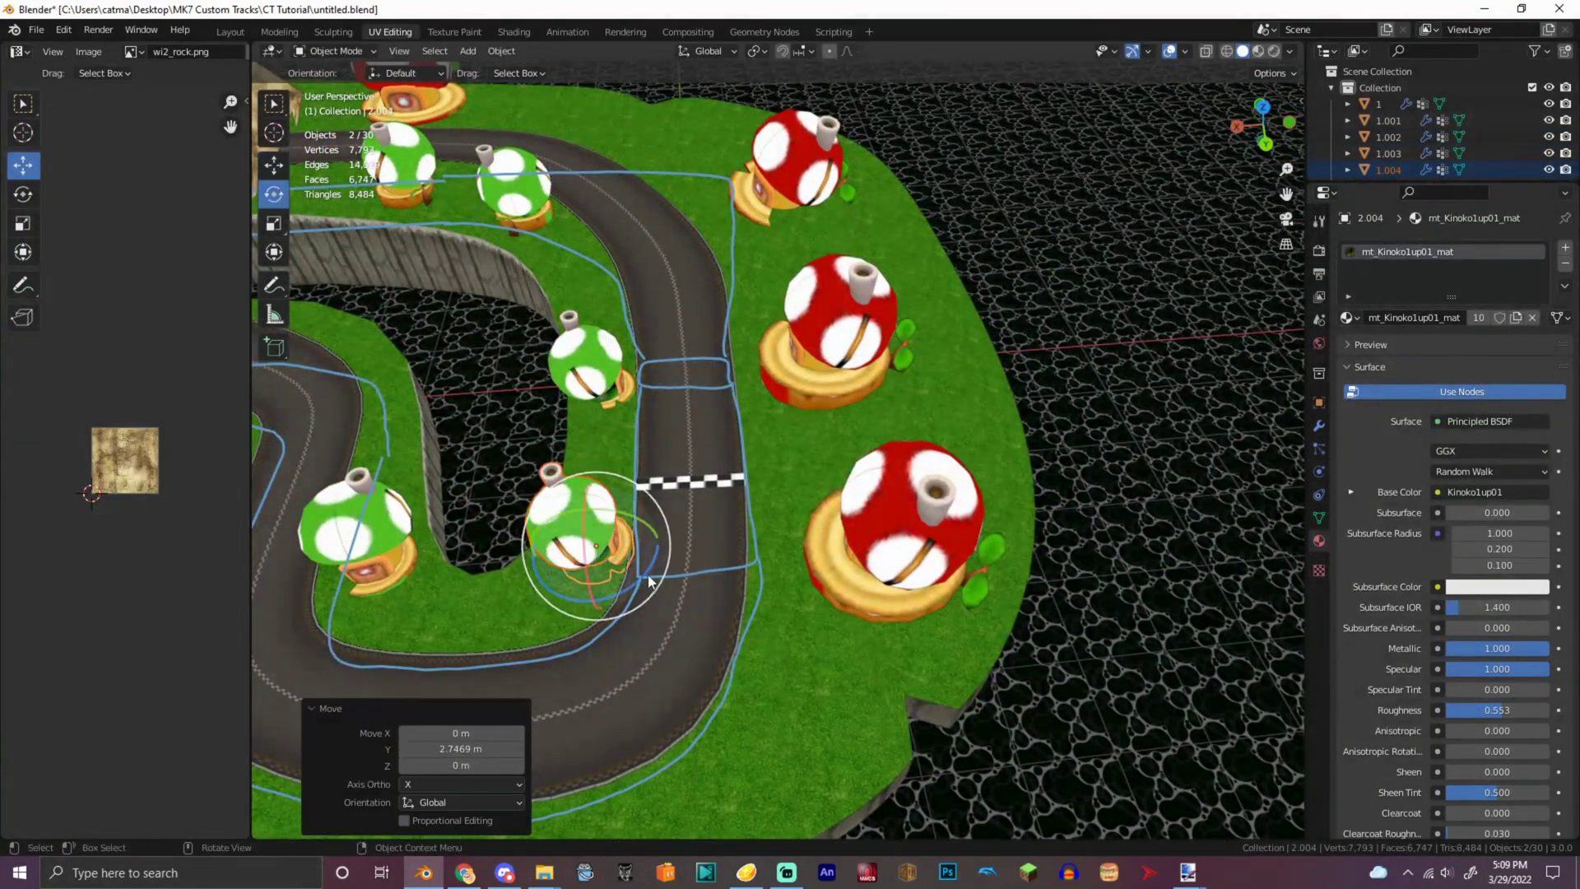
# - Rotate the last green house copy, nudge it sideways, and raise it 0.10349 m along Z
pyautogui.moveTo(664, 587); pyautogui.dragTo(671, 482)
pyautogui.moveTo(534, 546); pyautogui.dragTo(527, 548)
pyautogui.moveTo(560, 502); pyautogui.dragTo(560, 485)
# - Examine the placed mushroom houses and the whole track from several angles and distances
pyautogui.moveTo(741, 494); pyautogui.dragTo(411, 493, button='middle')
pyautogui.scroll(-6, 576, 494)
pyautogui.moveTo(658, 494); pyautogui.dragTo(354, 469, button='middle')
pyautogui.scroll(8, 1253, 127)
pyautogui.moveTo(1253, 128)
pyautogui.mouseDown()
pyautogui.moveTo(1448, 132)
pyautogui.moveTo(1252, 172)
pyautogui.moveTo(1247, 148)
pyautogui.moveTo(1288, 119)
pyautogui.moveTo(1243, 140)
pyautogui.mouseUp()
pyautogui.scroll(-5, 1252, 128)
pyautogui.scroll(-3, 1252, 127)
pyautogui.scroll(5, 1253, 127)
pyautogui.scroll(-2, 1253, 128)
pyautogui.moveTo(1253, 128); pyautogui.dragTo(1261, 83)
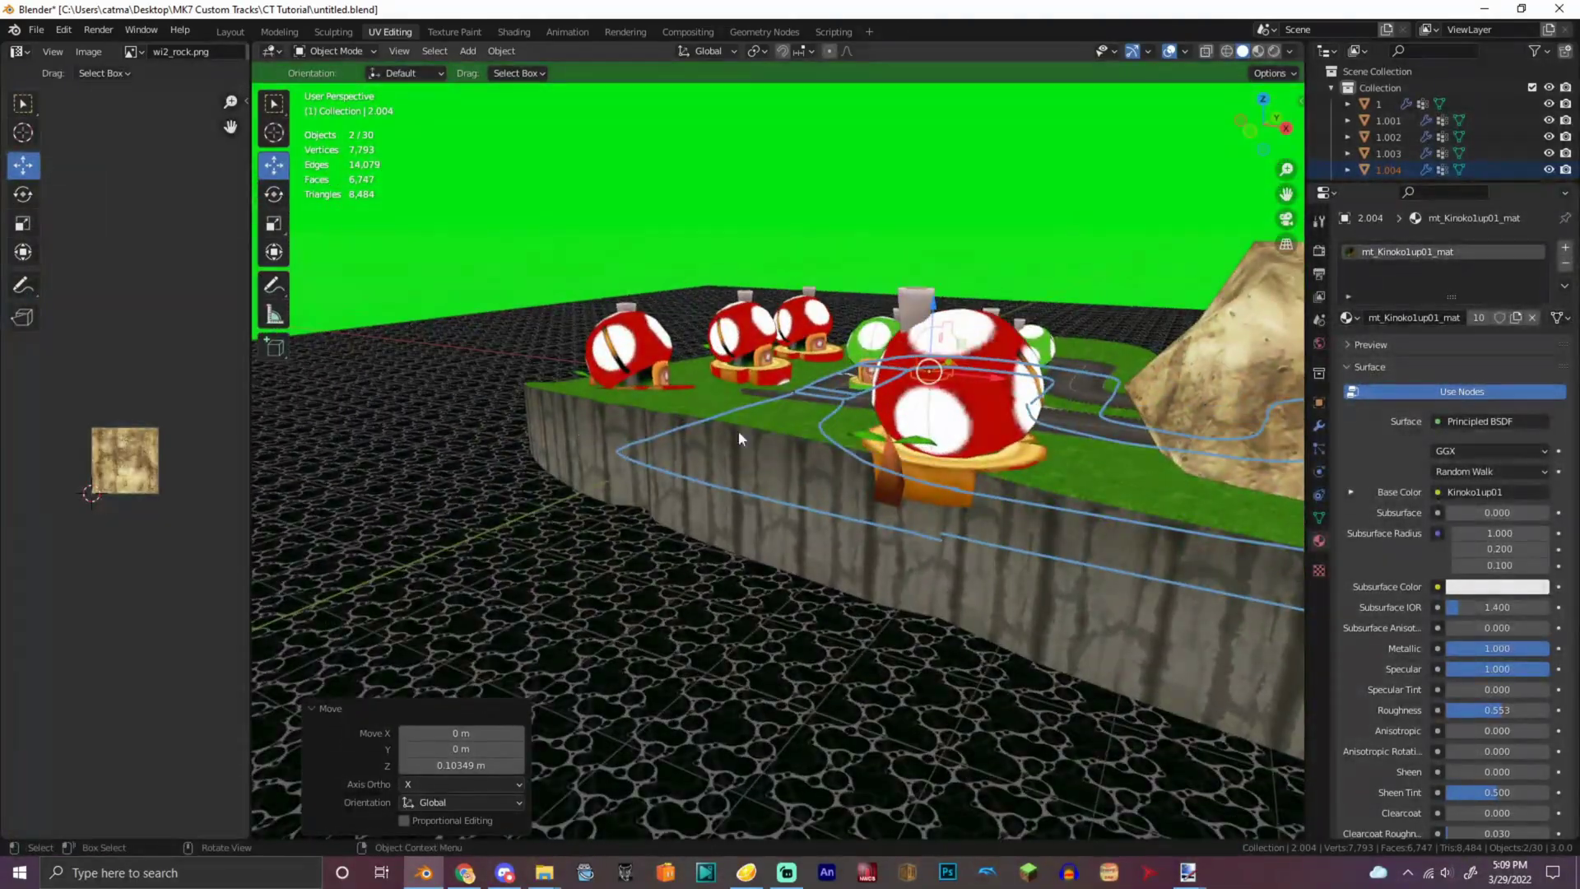
pyautogui.moveTo(1282, 141); pyautogui.dragTo(1234, 202)
pyautogui.moveTo(1259, 136); pyautogui.dragTo(1218, 99)
pyautogui.scroll(-6, 841, 393)
pyautogui.moveTo(841, 393); pyautogui.dragTo(889, 296, button='middle')
# - Activate the 3D Cursor tool, show the object's transform properties, and place the 3D cursor in the air above the track
pyautogui.hotkey('shift', 'space')
pyautogui.press('space')
pyautogui.press('n')
pyautogui.click(736, 148)
pyautogui.moveTo(925, 125); pyautogui.dragTo(956, 154)
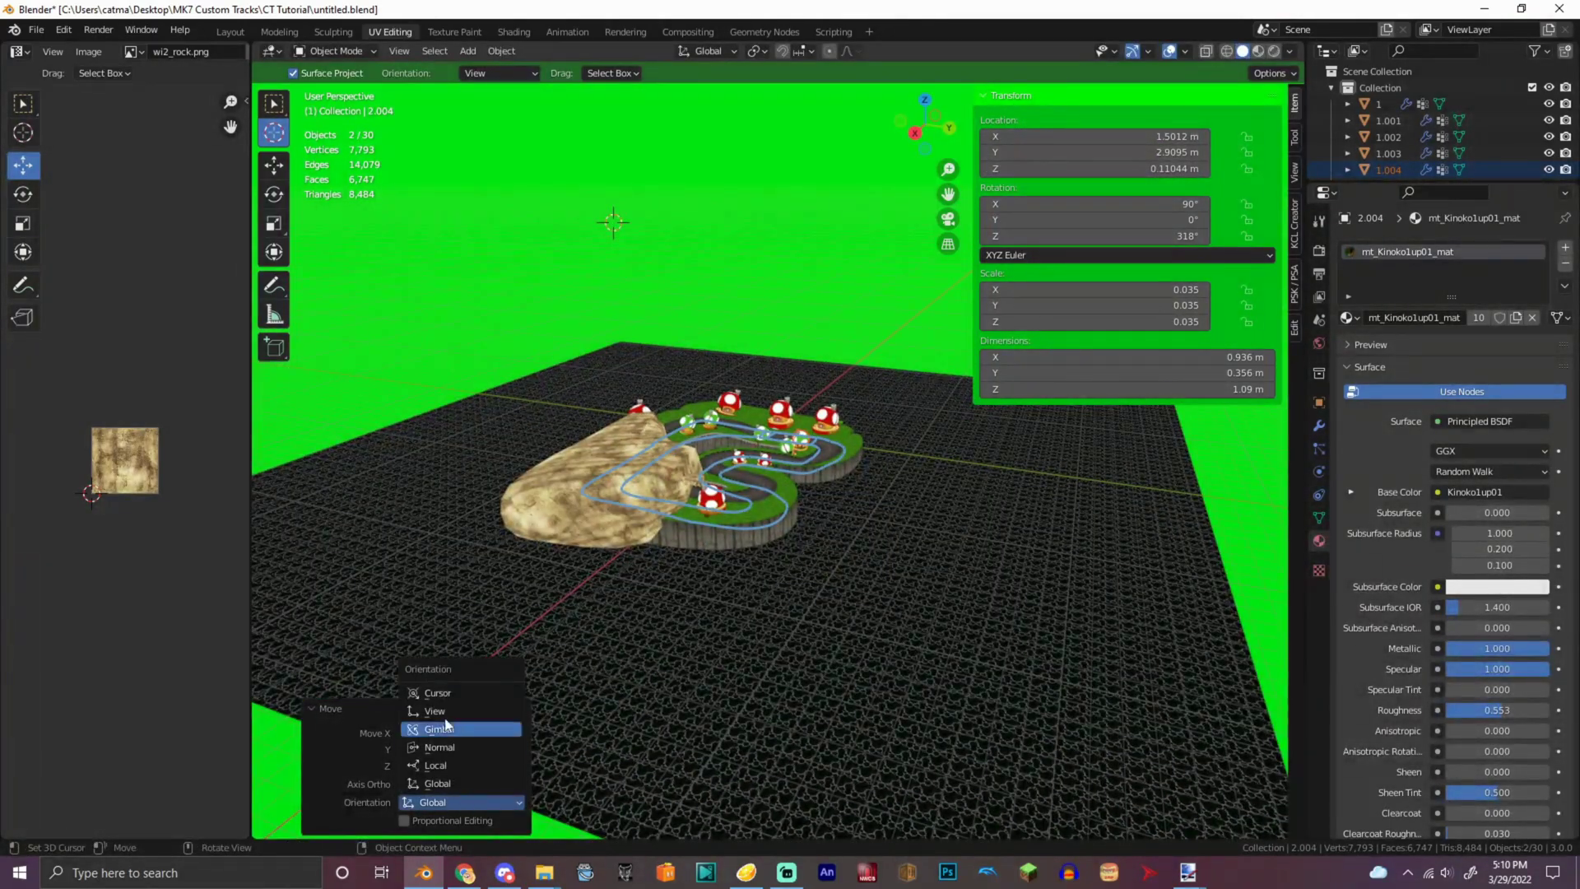
# - Switch the last 3D cursor move to View orientation and set its X, Y and Z distances to 0 m
pyautogui.click(438, 746)
pyautogui.click(461, 802)
pyautogui.click(436, 765)
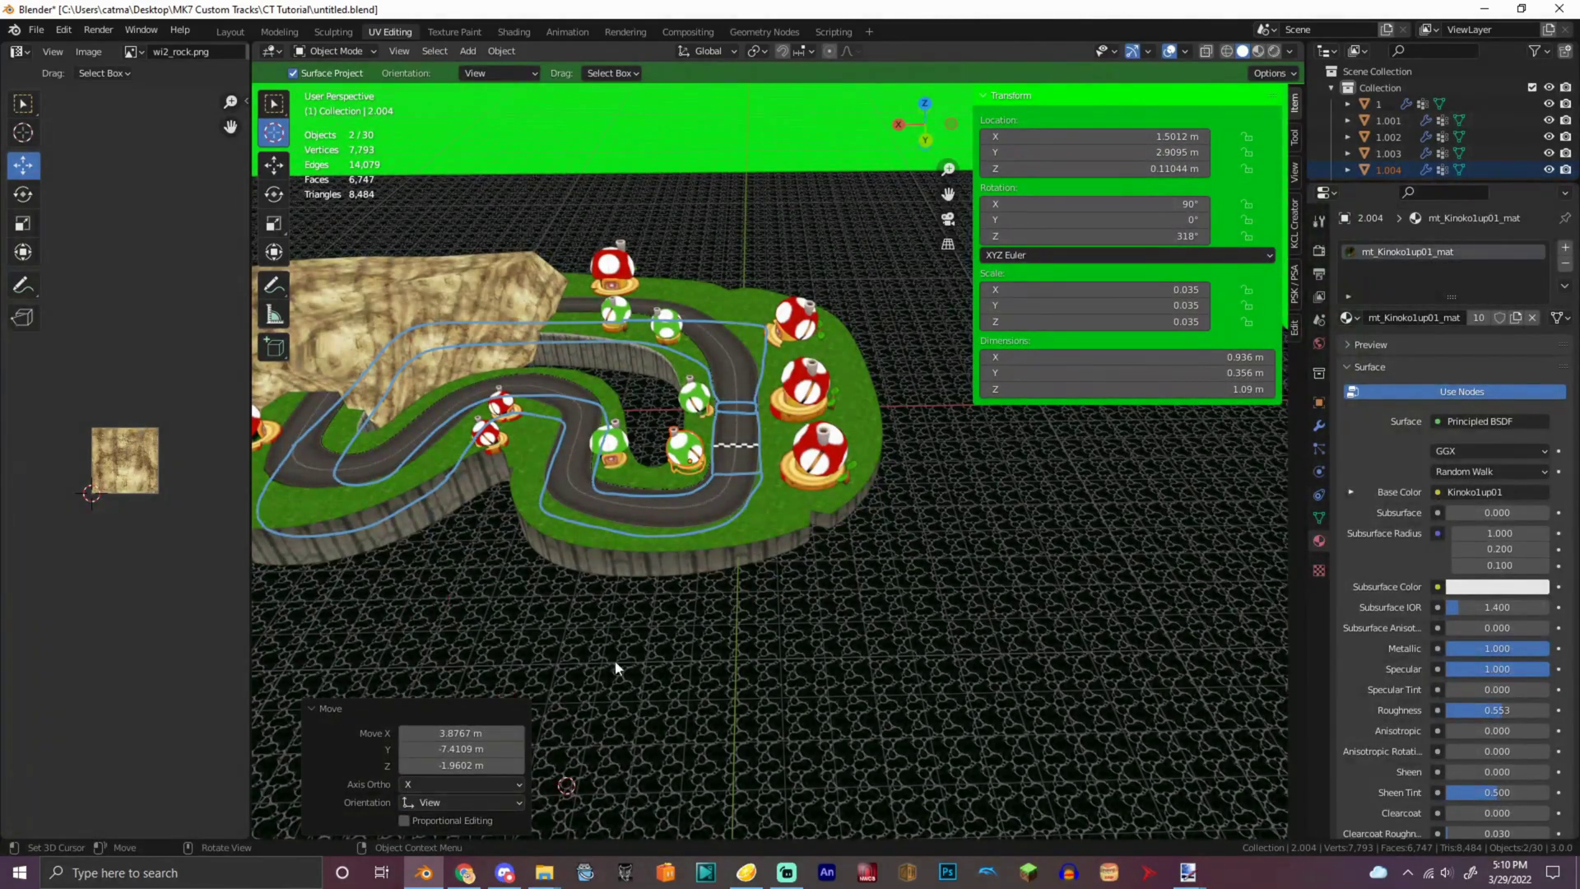
pyautogui.press('Tab')
pyautogui.write('0')
pyautogui.press('Tab')
pyautogui.write('0')
pyautogui.press('Return')
pyautogui.scroll(-14, 657, 481)
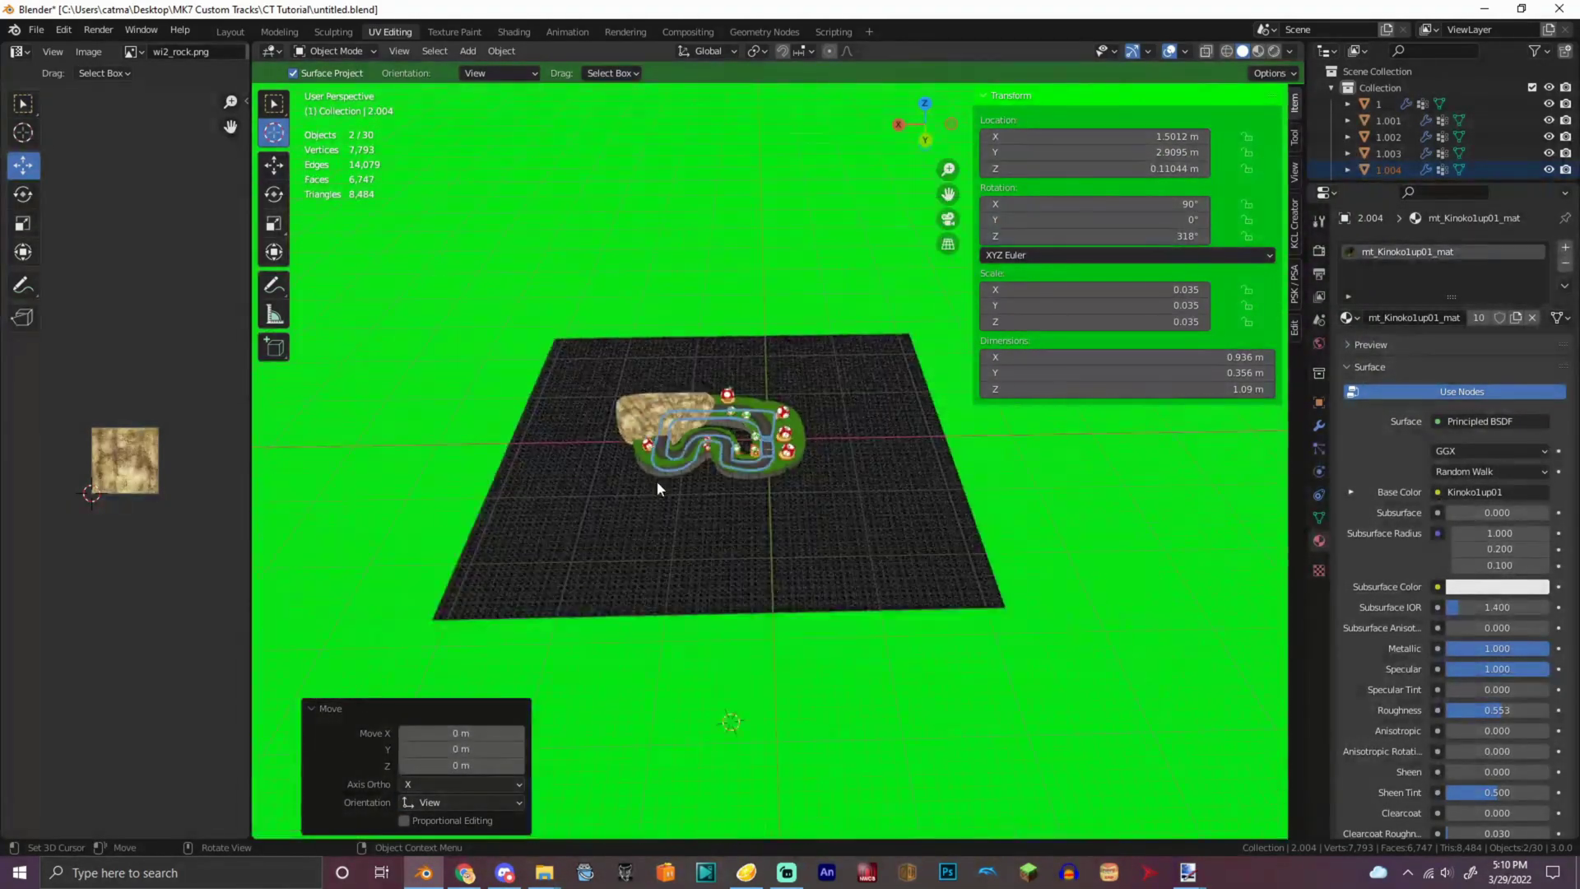
# - Set the origin of the selected mushroom houses to their geometry, using the median center
pyautogui.rightClick(756, 610)
pyautogui.click(827, 383)
pyautogui.click(484, 817)
pyautogui.rightClick(750, 250)
pyautogui.click(839, 262)
pyautogui.scroll(6, 783, 337)
pyautogui.scroll(-5, 783, 337)
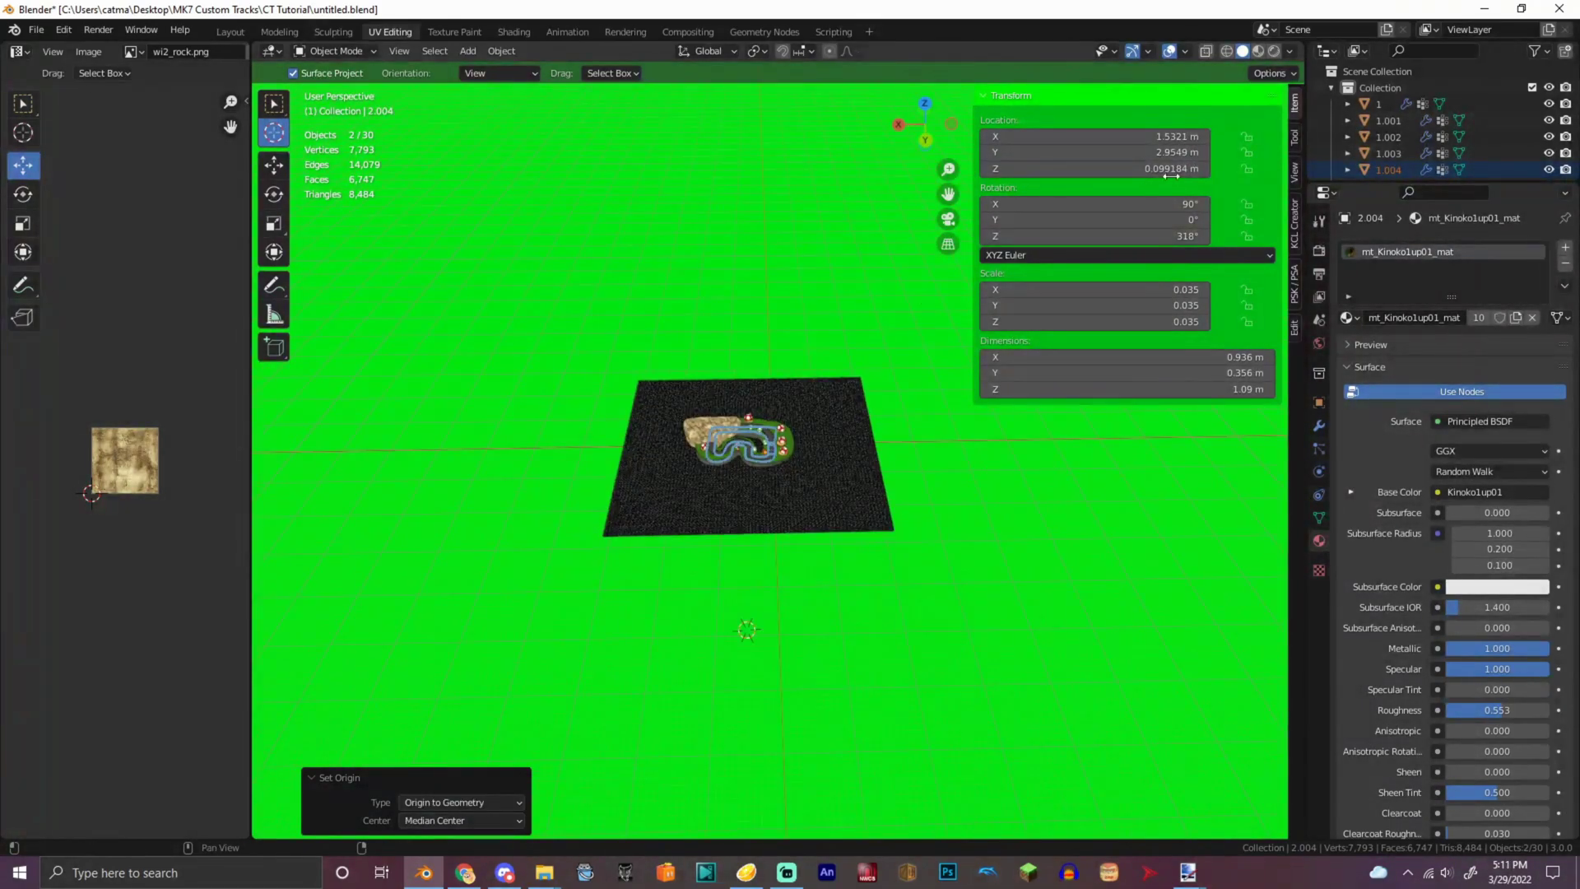
# - Show the KCL Creator settings and place the 3D cursor in the air above the road near the start line
pyautogui.click(1295, 173)
pyautogui.click(1294, 223)
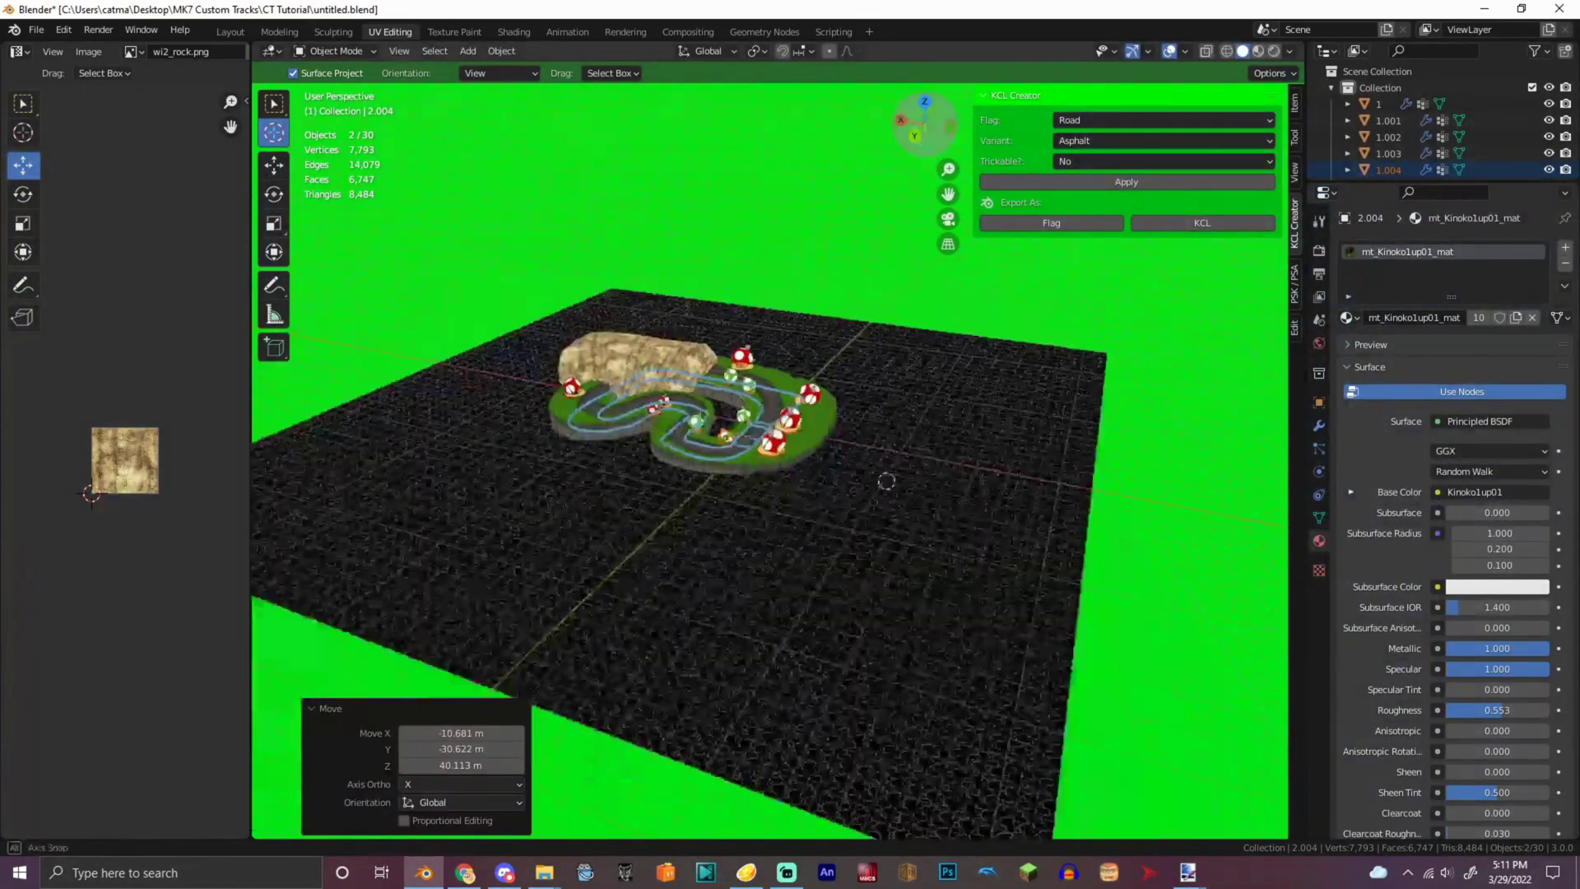
pyautogui.moveTo(885, 480); pyautogui.dragTo(905, 518, button='middle')
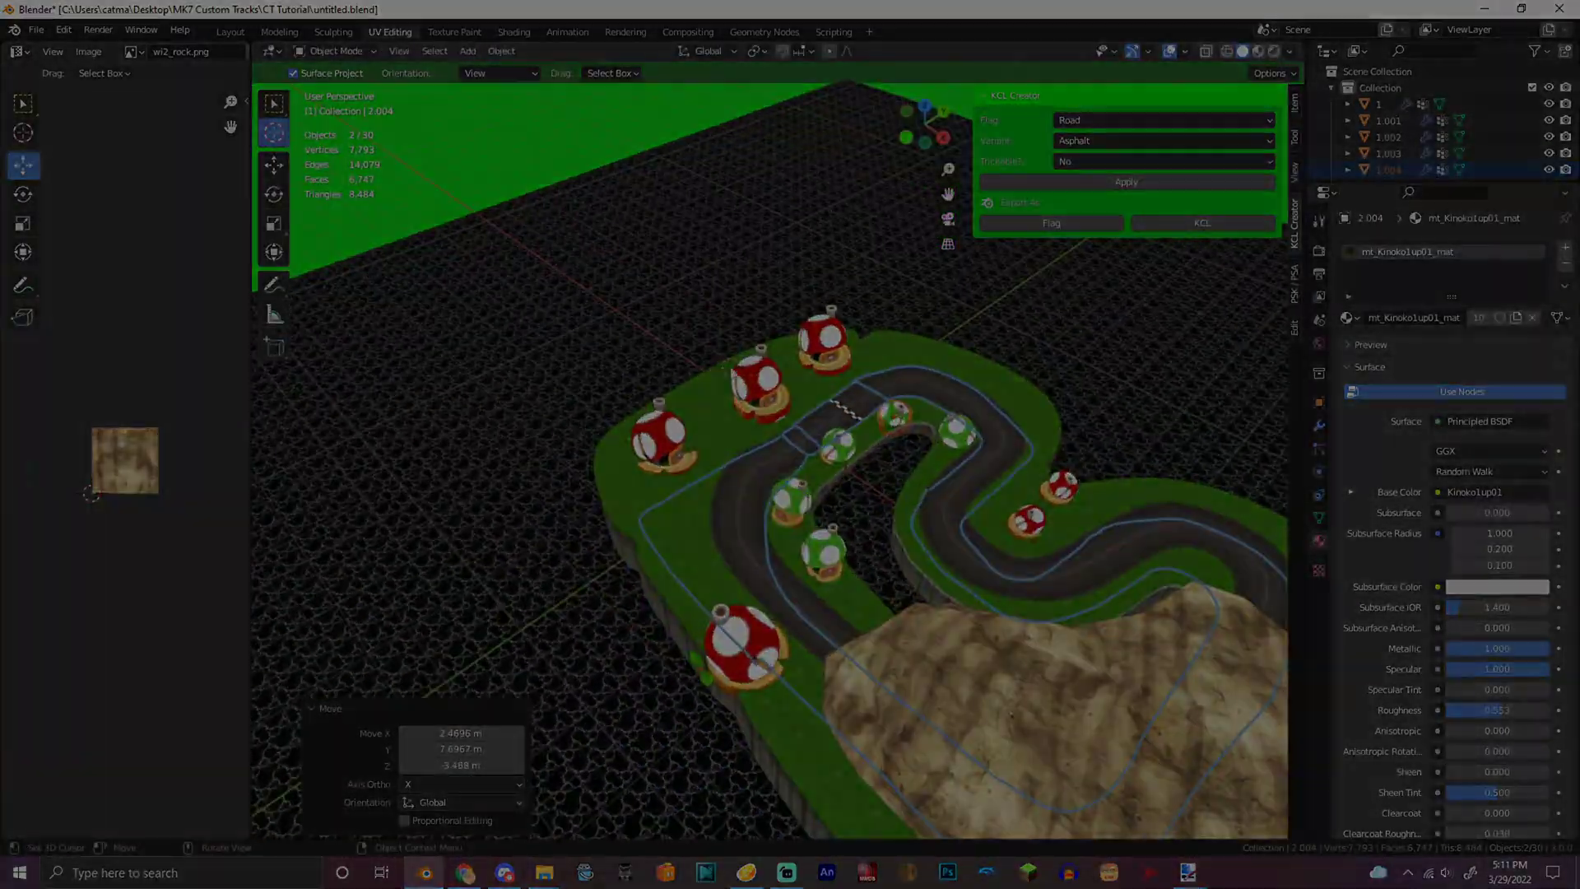
pyautogui.press('g')
pyautogui.click(883, 251)
pyautogui.moveTo(935, 126); pyautogui.dragTo(913, 198)
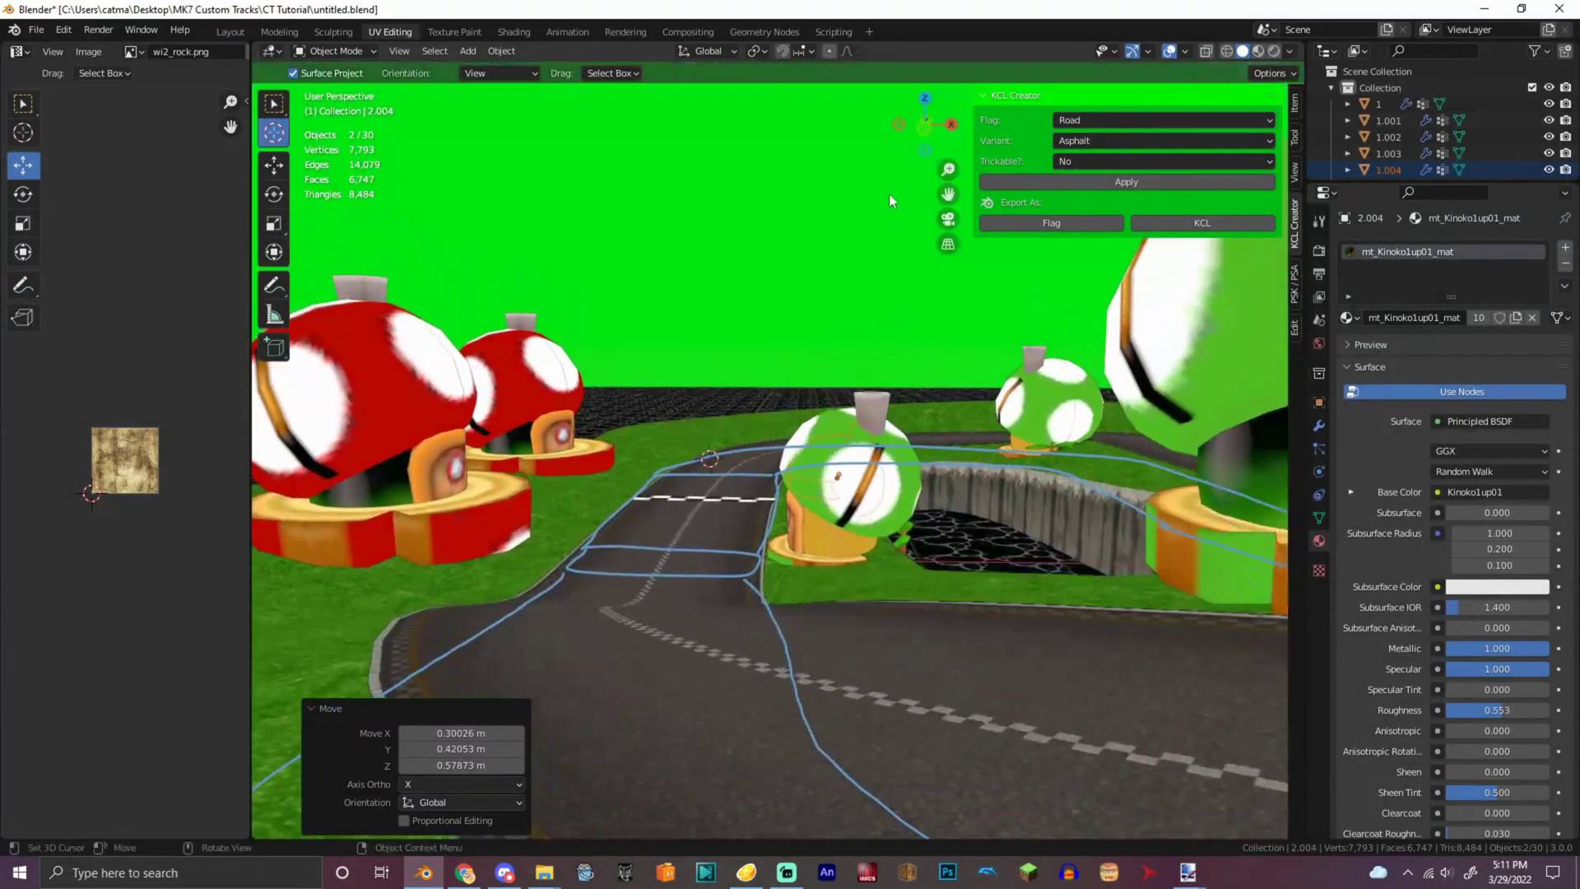
pyautogui.scroll(2, 667, 255)
pyautogui.click(468, 50)
pyautogui.moveTo(486, 69)
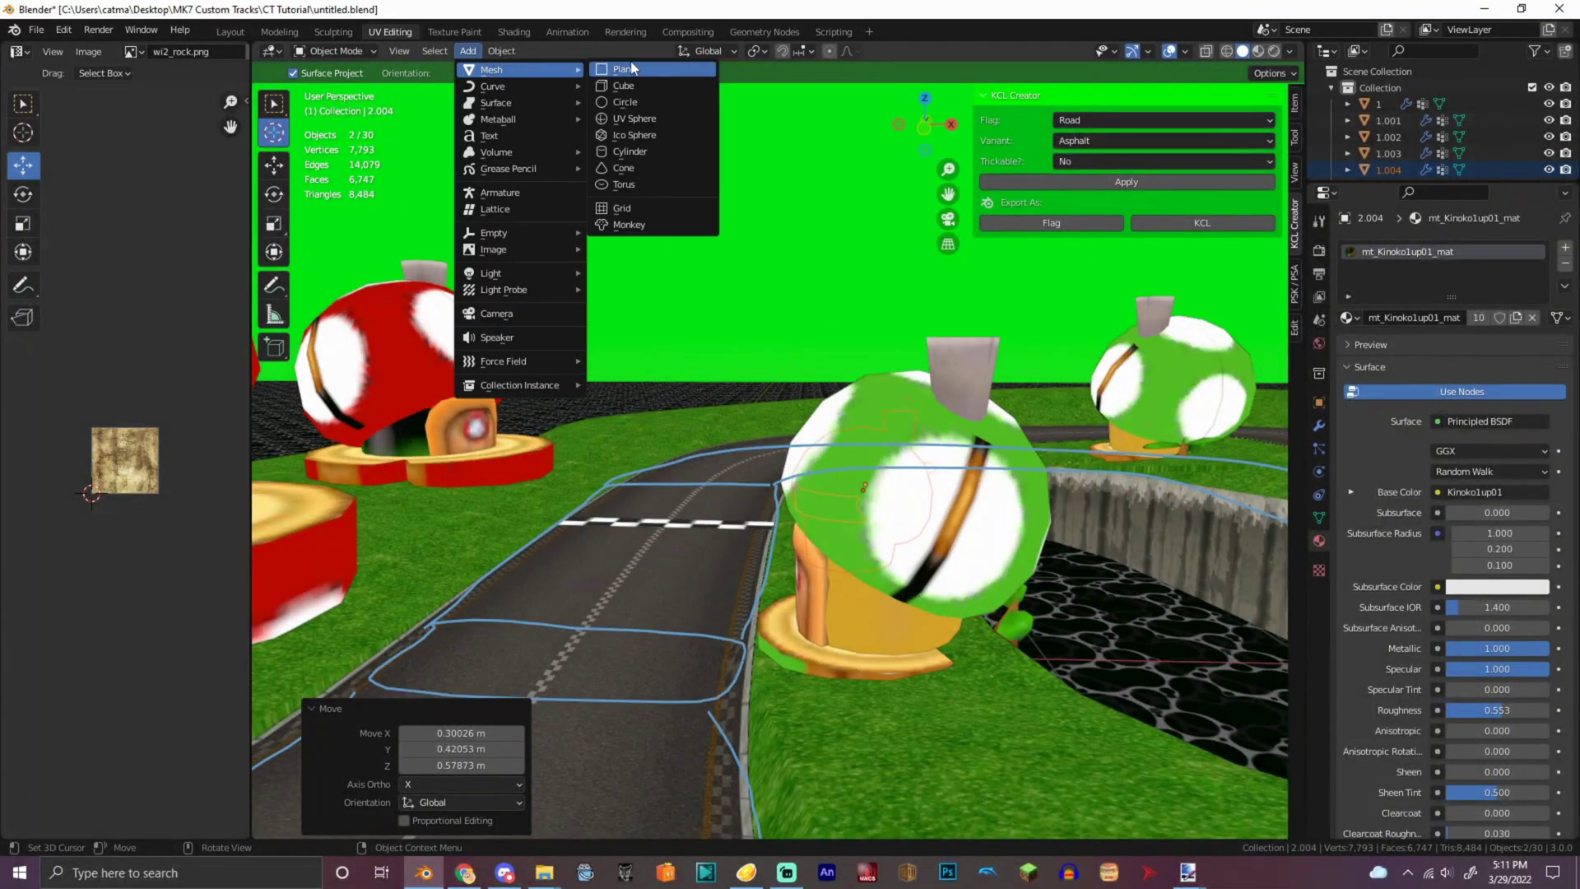
pyautogui.click(636, 70)
pyautogui.scroll(-1, 692, 163)
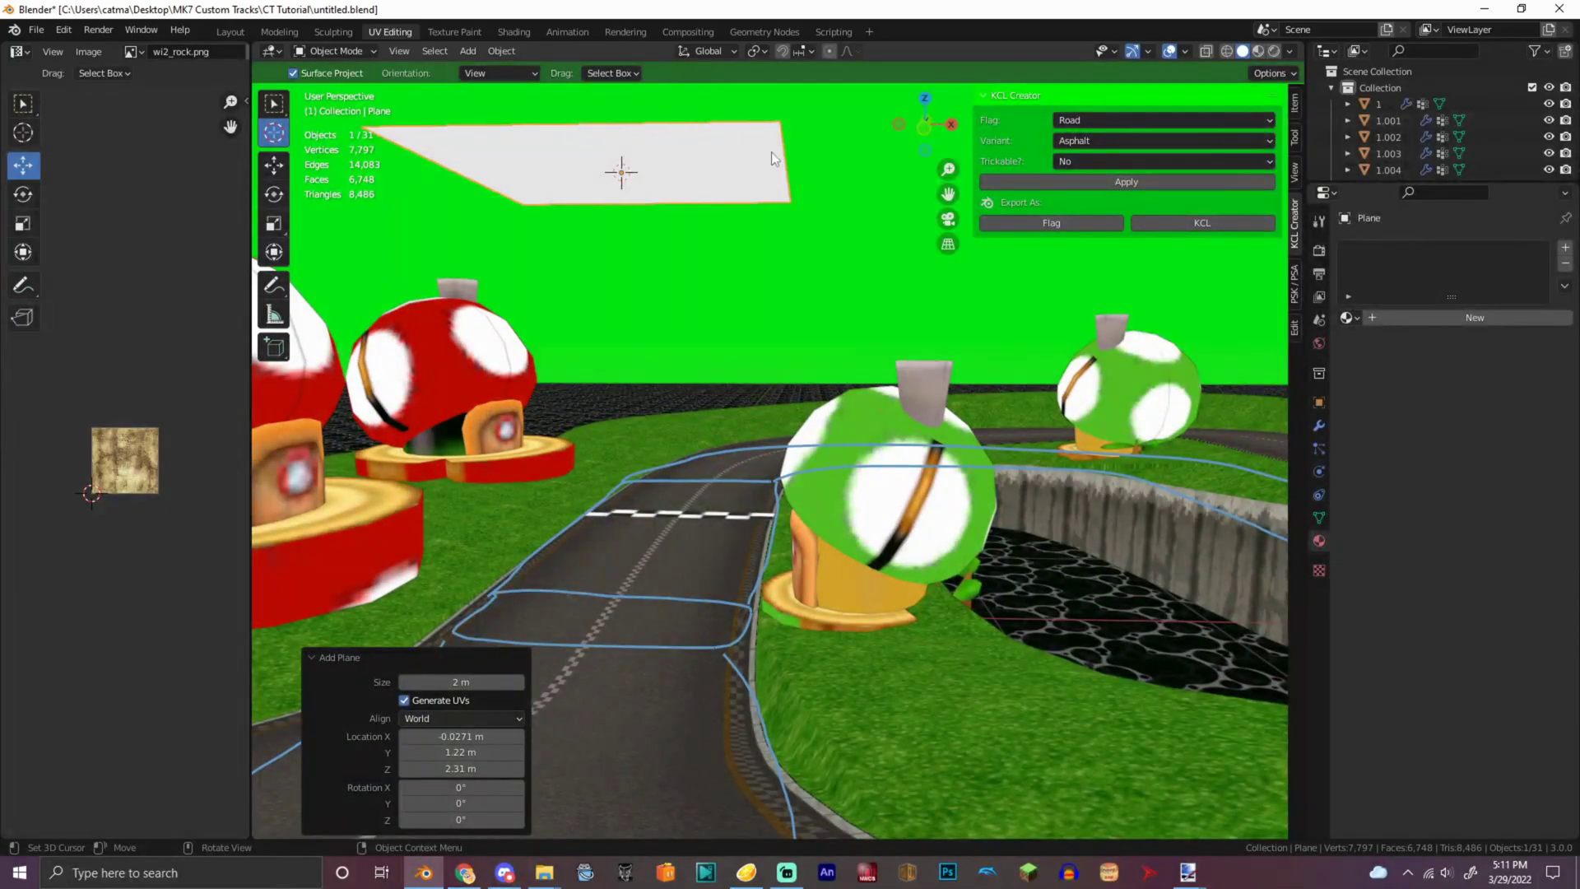
pyautogui.hotkey('ctrl', 'z')
pyautogui.click(482, 51)
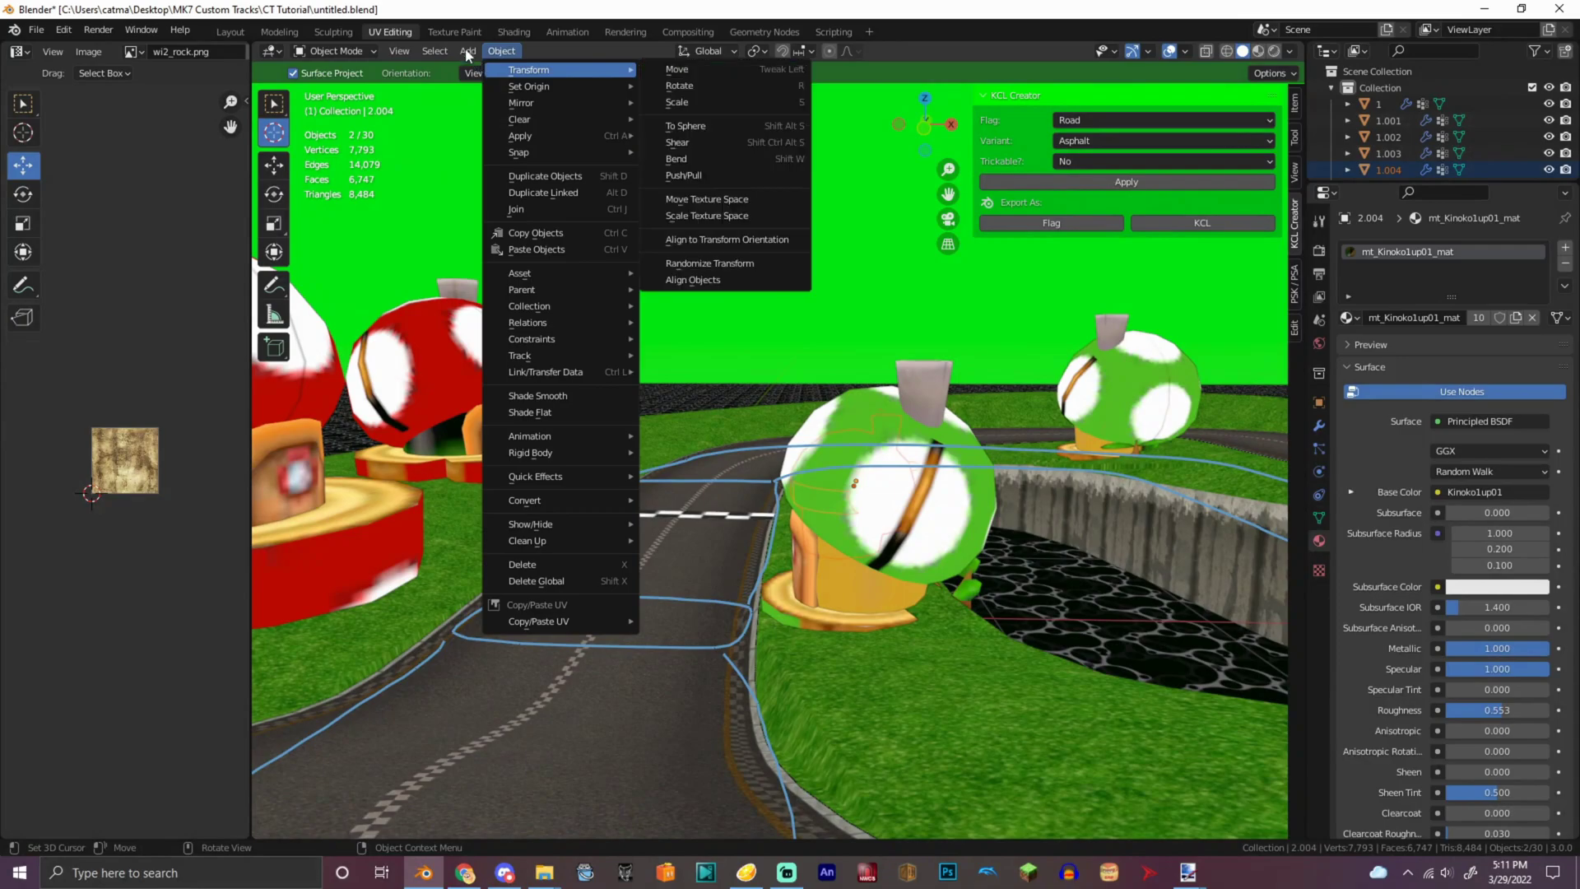
pyautogui.click(470, 52)
# - Add a 2 m cube at the 3D cursor above the road and give it a Subdivision Surface modifier
pyautogui.click(471, 52)
pyautogui.moveTo(492, 65)
pyautogui.click(650, 87)
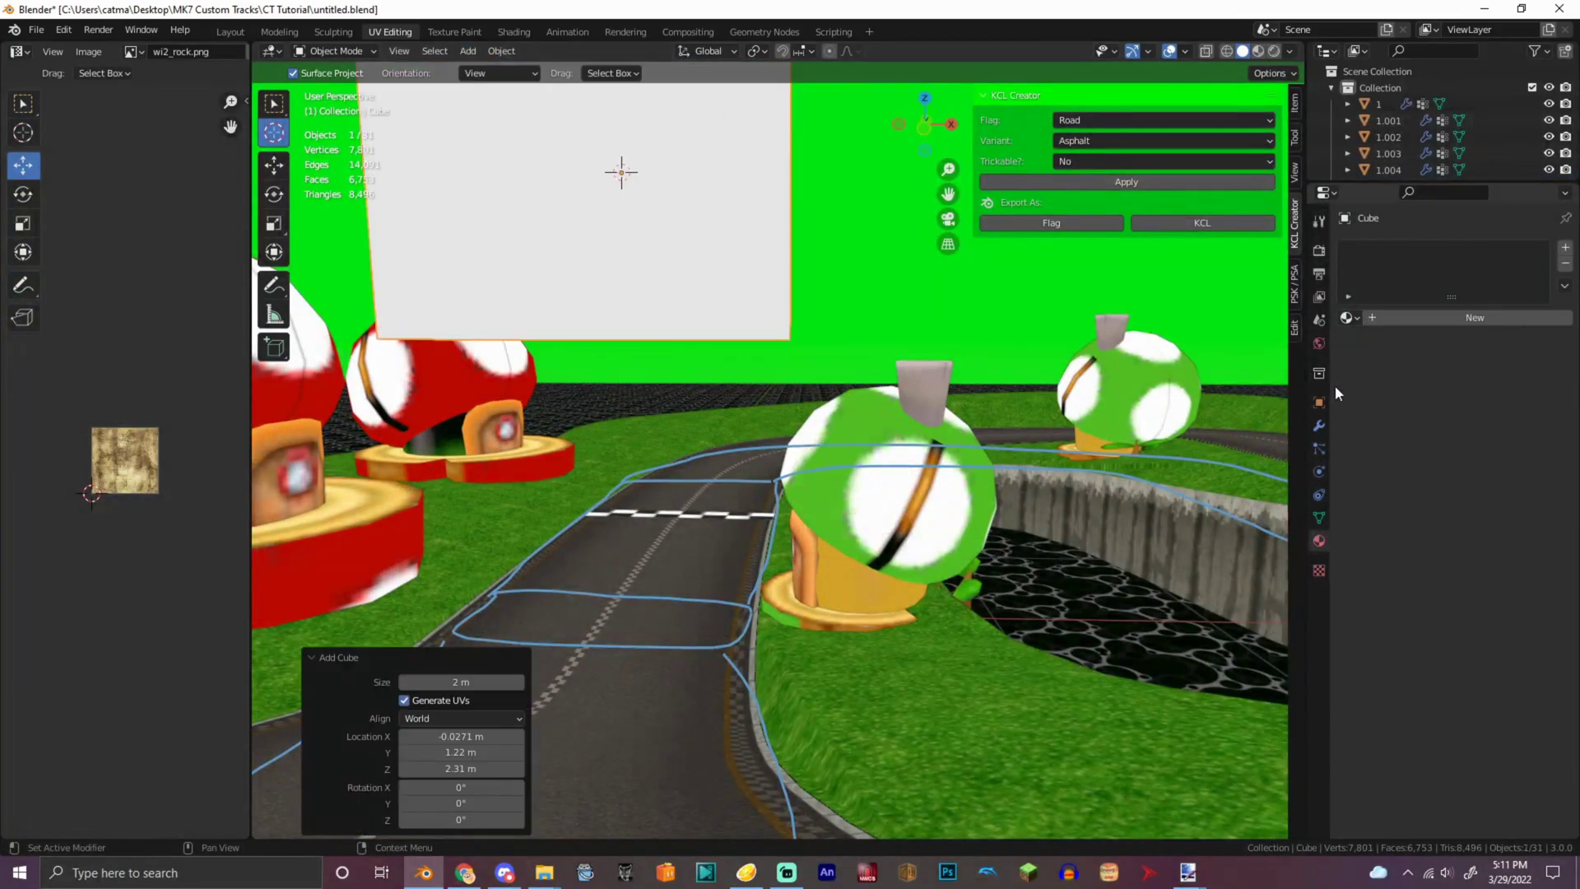
pyautogui.click(1368, 247)
pyautogui.click(1265, 547)
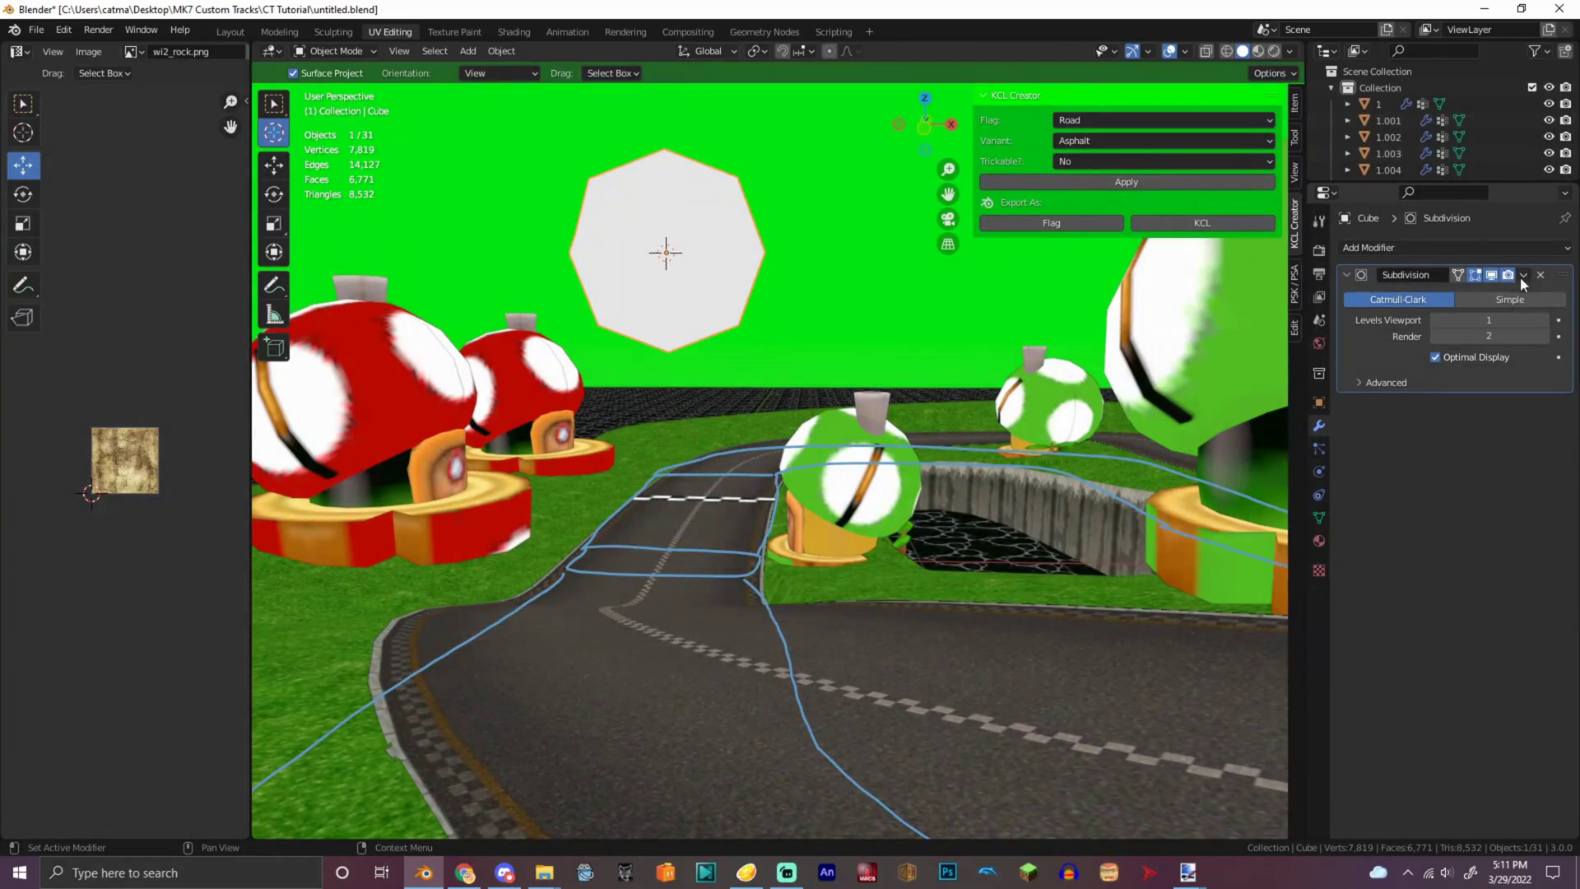
pyautogui.click(1524, 275)
pyautogui.click(1500, 300)
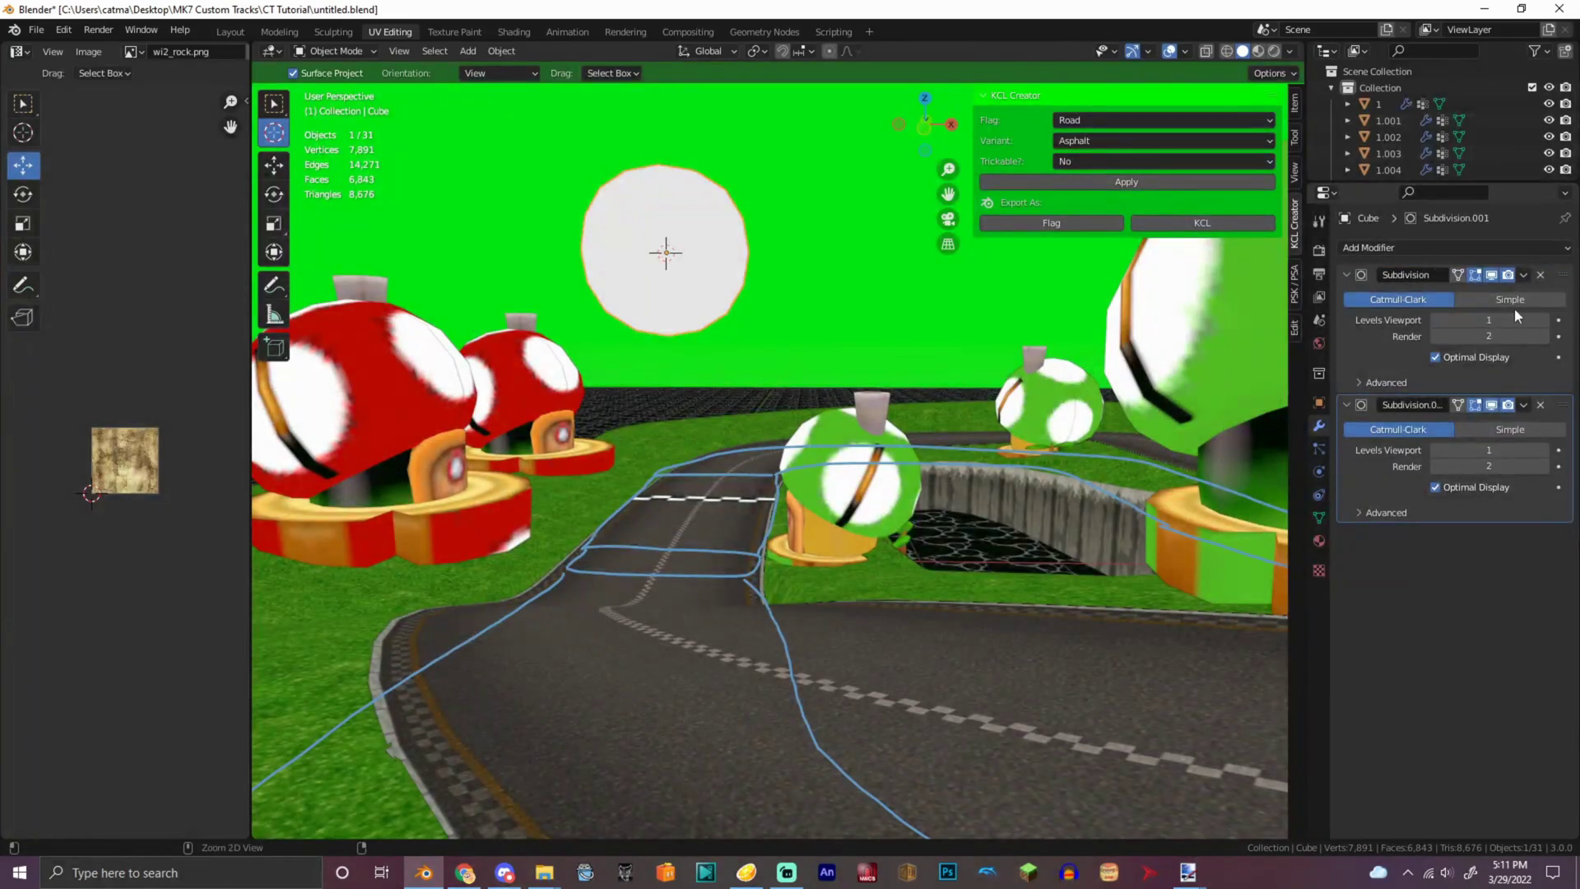
pyautogui.hotkey('ctrl', 'z')
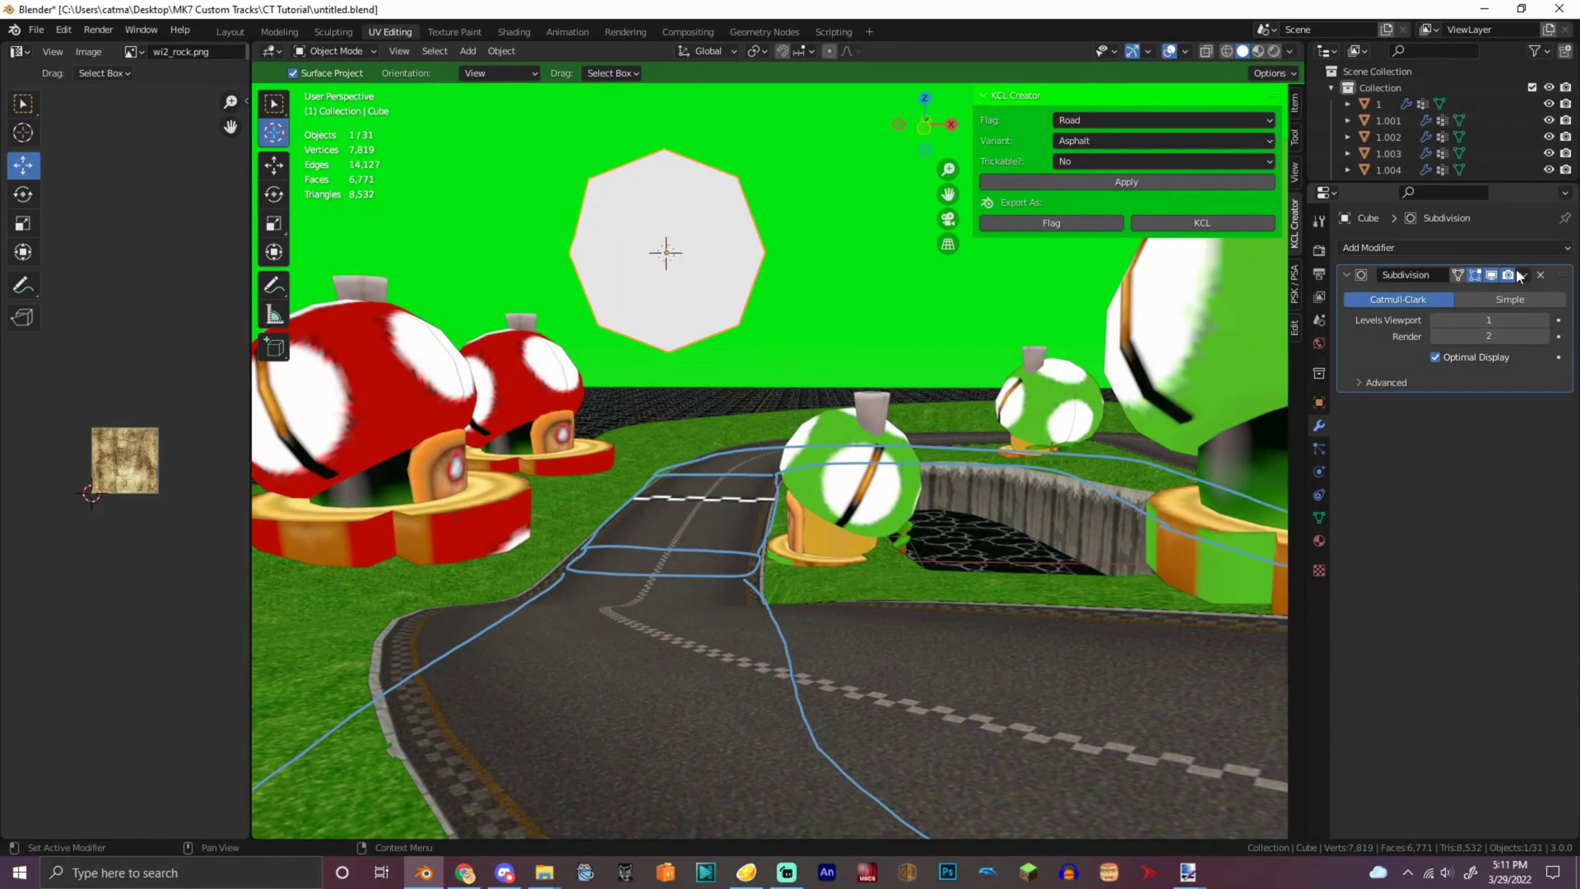
# - Apply the cube's Subdivision modifier and, in X-ray front view, delete the vertices of the rounded shape's lower half
pyautogui.click(1524, 275)
pyautogui.click(1515, 297)
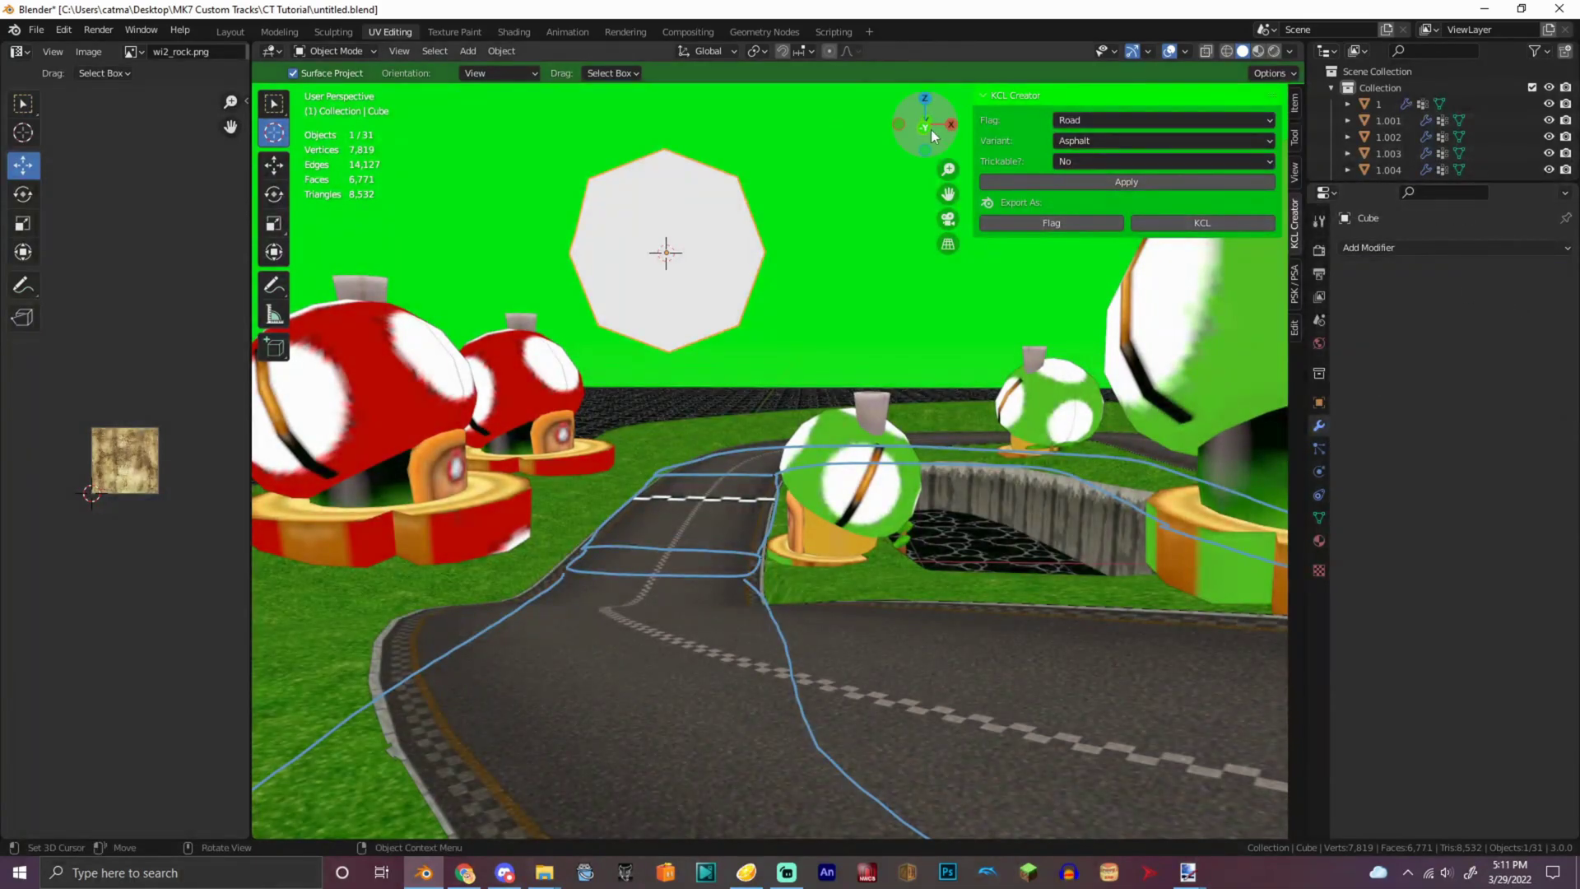
pyautogui.click(931, 130)
pyautogui.click(362, 52)
pyautogui.click(362, 86)
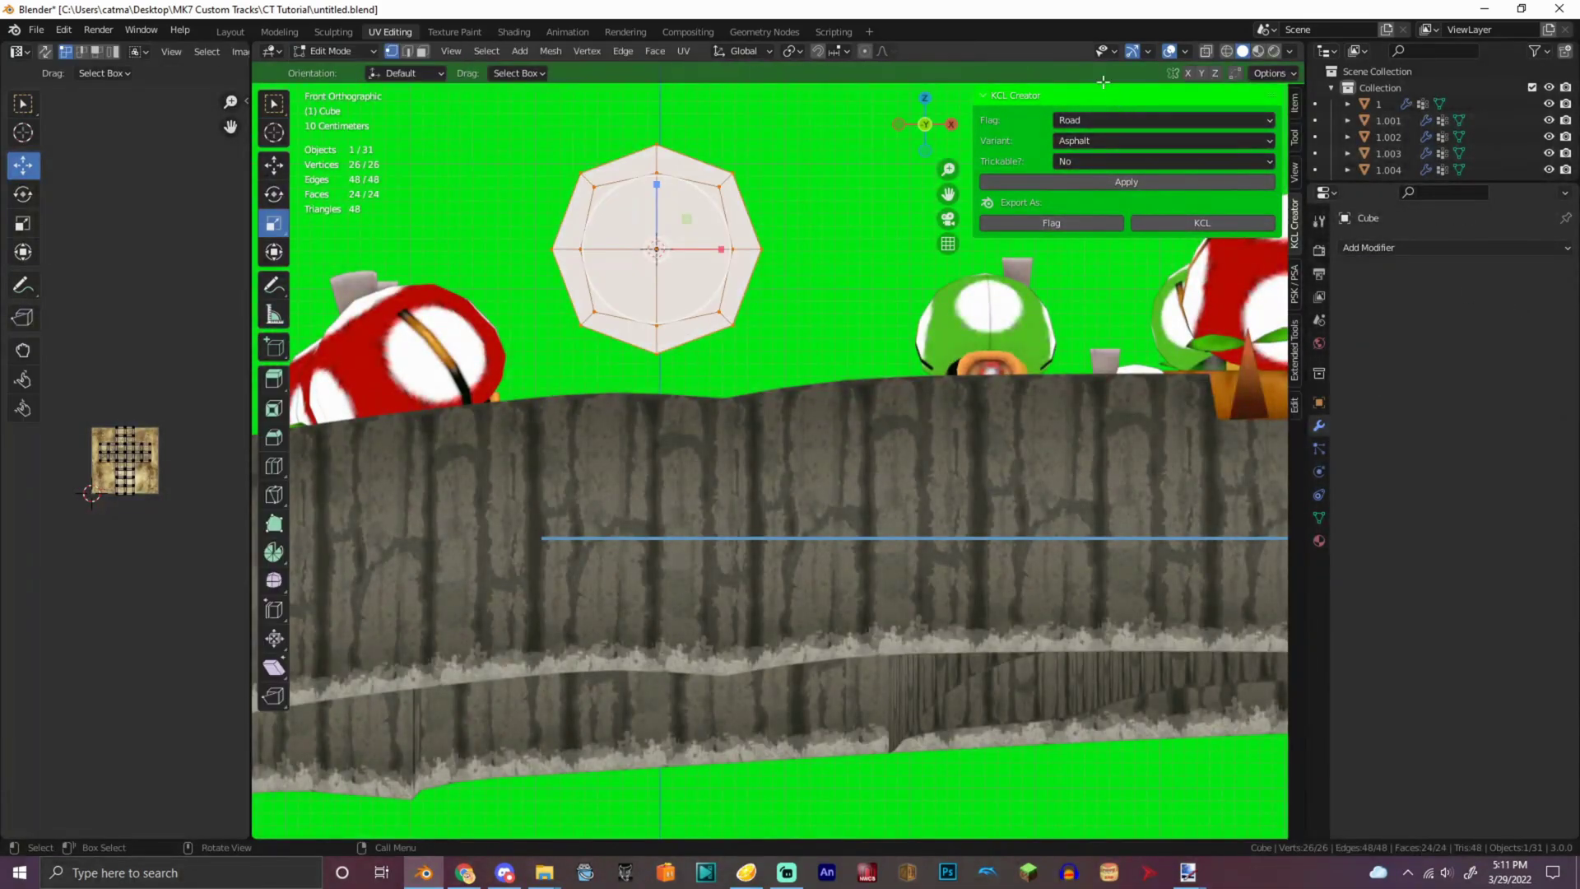
pyautogui.click(1206, 51)
pyautogui.moveTo(877, 438); pyautogui.dragTo(877, 439)
pyautogui.rightClick(877, 440)
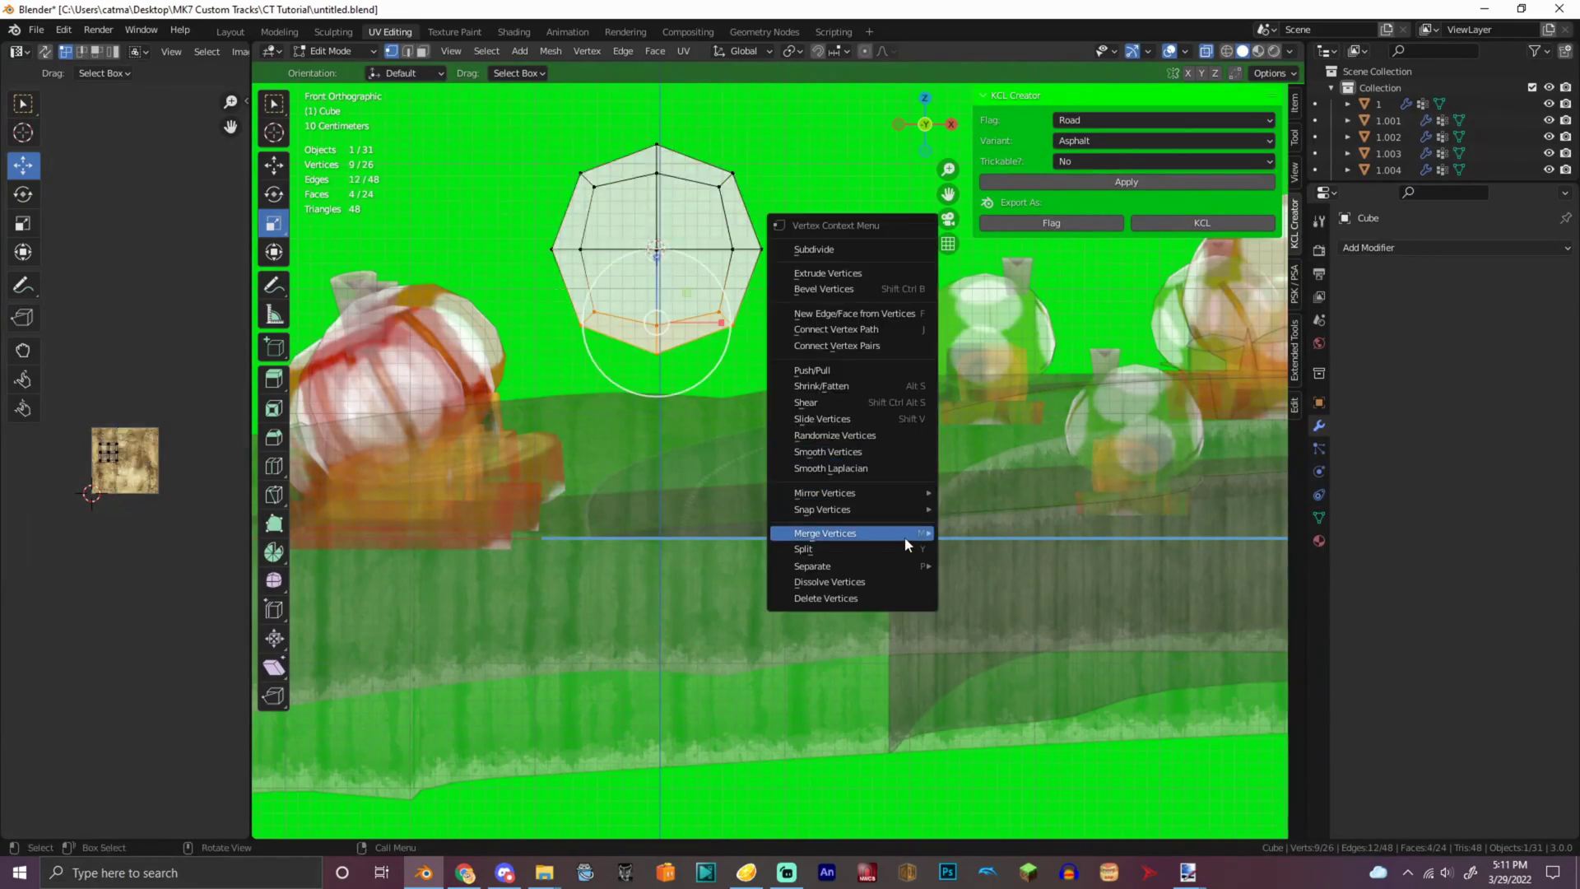
pyautogui.click(856, 600)
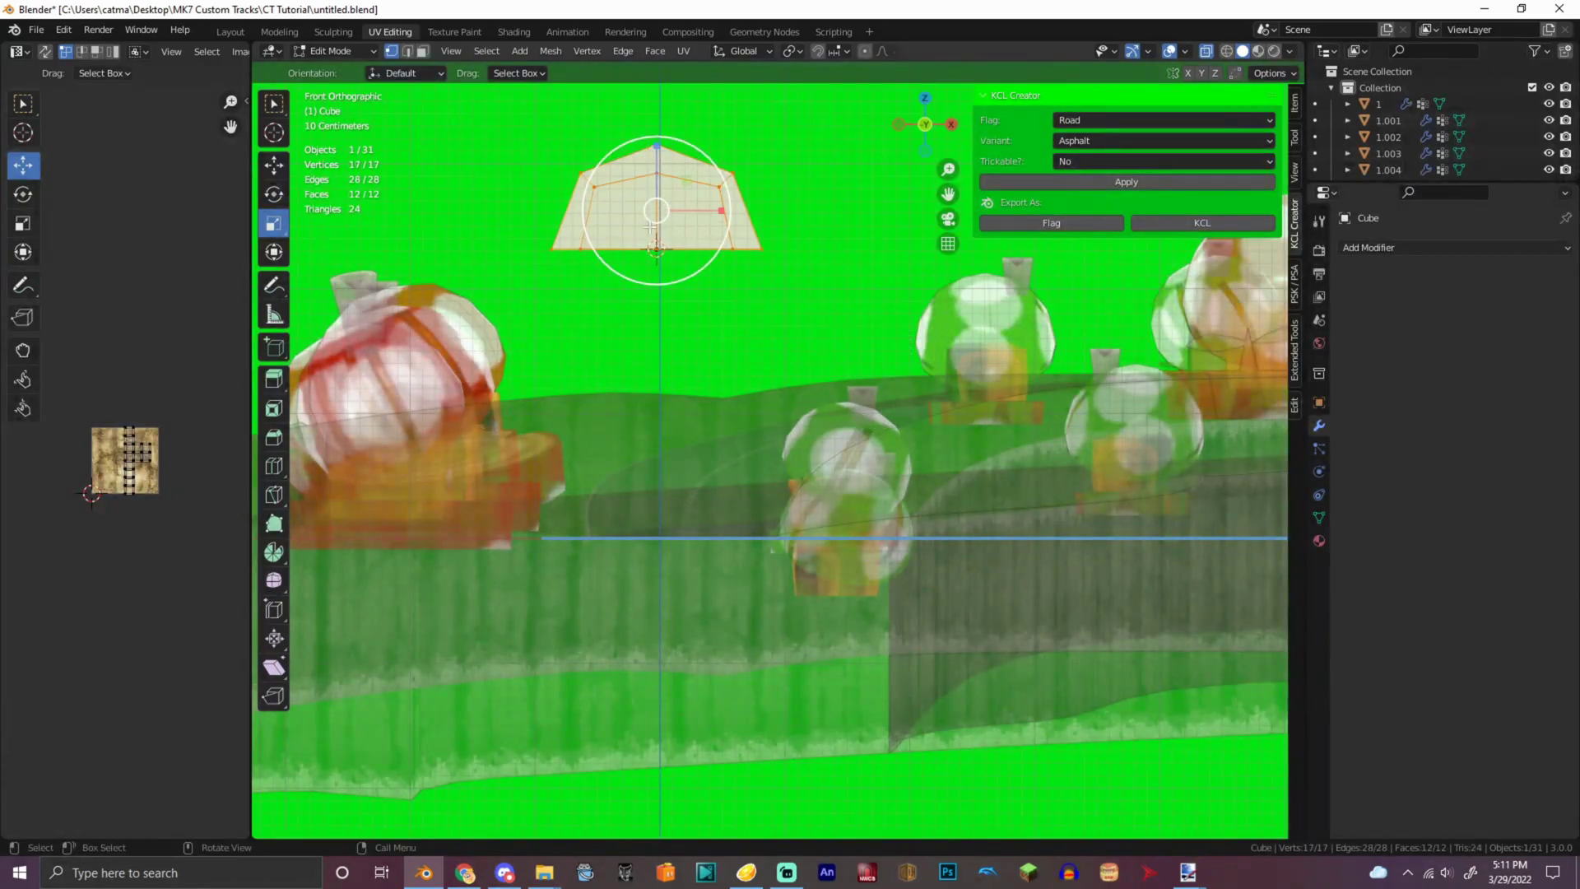
# - Stretch the remaining upper half vertically into a tall pointed dome and add a Subdivision Surface modifier
pyautogui.moveTo(660, 148); pyautogui.dragTo(688, 717)
pyautogui.scroll(-2, 751, 506)
pyautogui.click(1430, 245)
pyautogui.click(1266, 547)
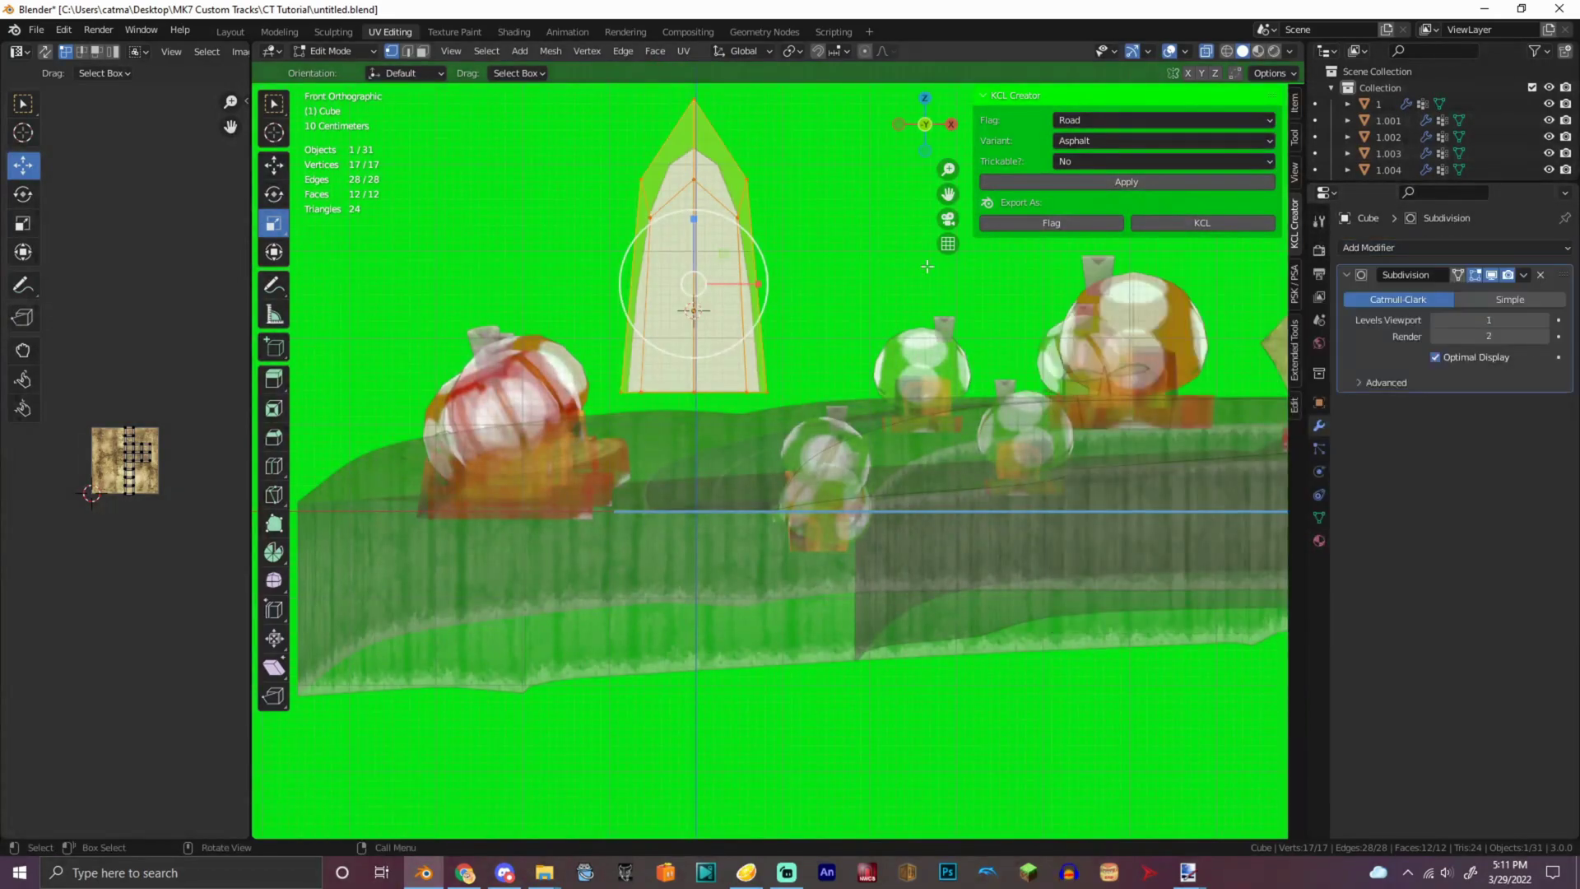
# - Subdivide the entire dome mesh and clear the selection
pyautogui.rightClick(758, 92)
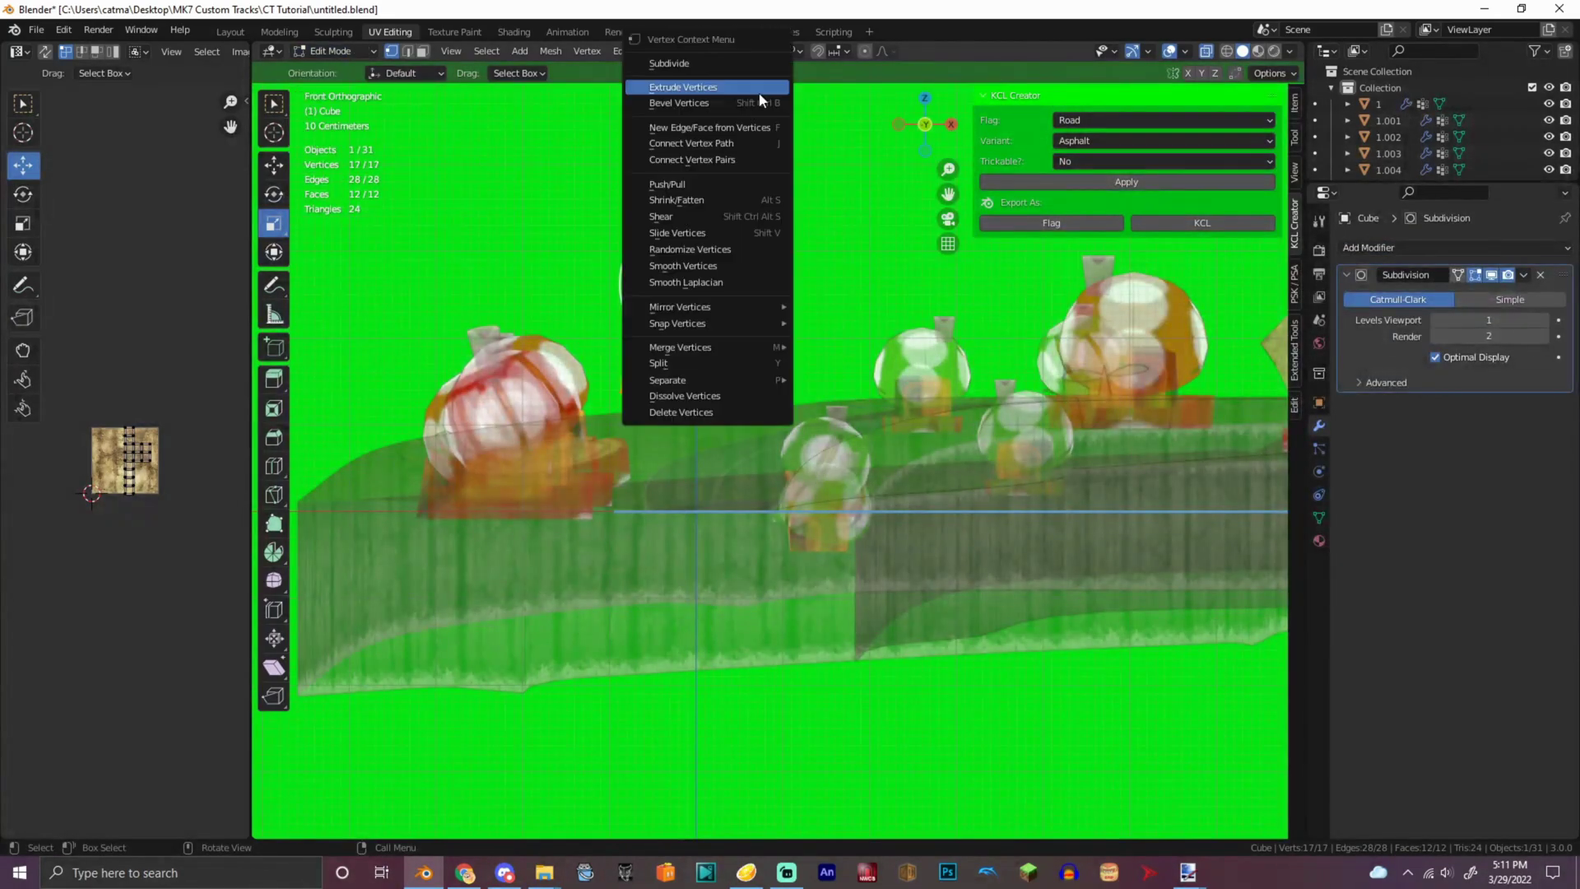
pyautogui.click(751, 66)
pyautogui.click(905, 312)
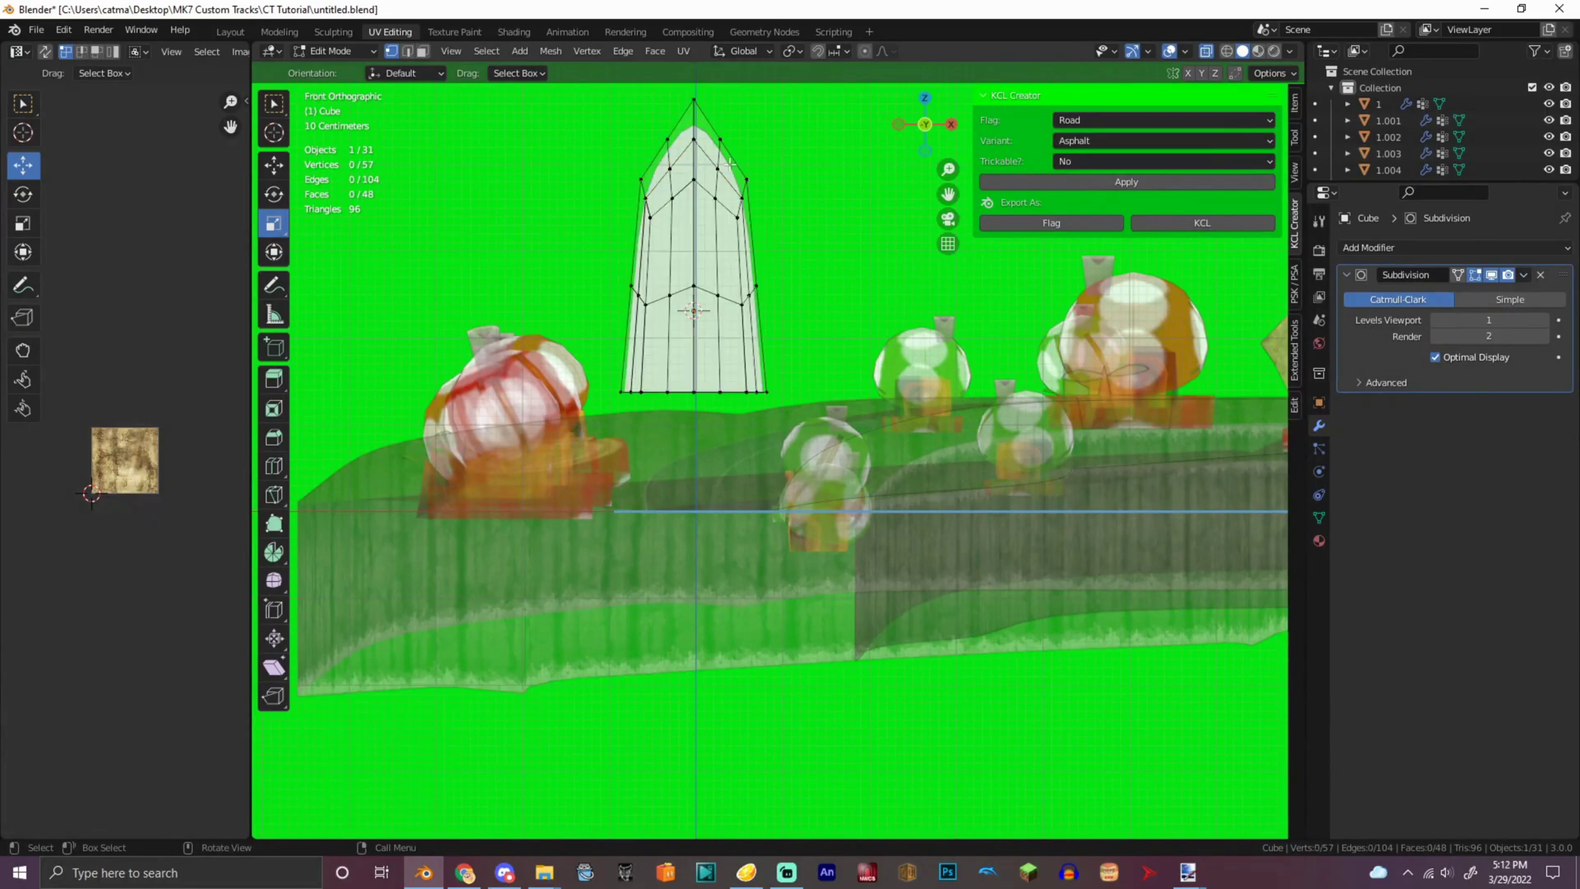
# - Extrude the dome's +X side twice into a bent branch, moving its tip 0.14233 m along X and -0.51237 m along Z
pyautogui.press('e')
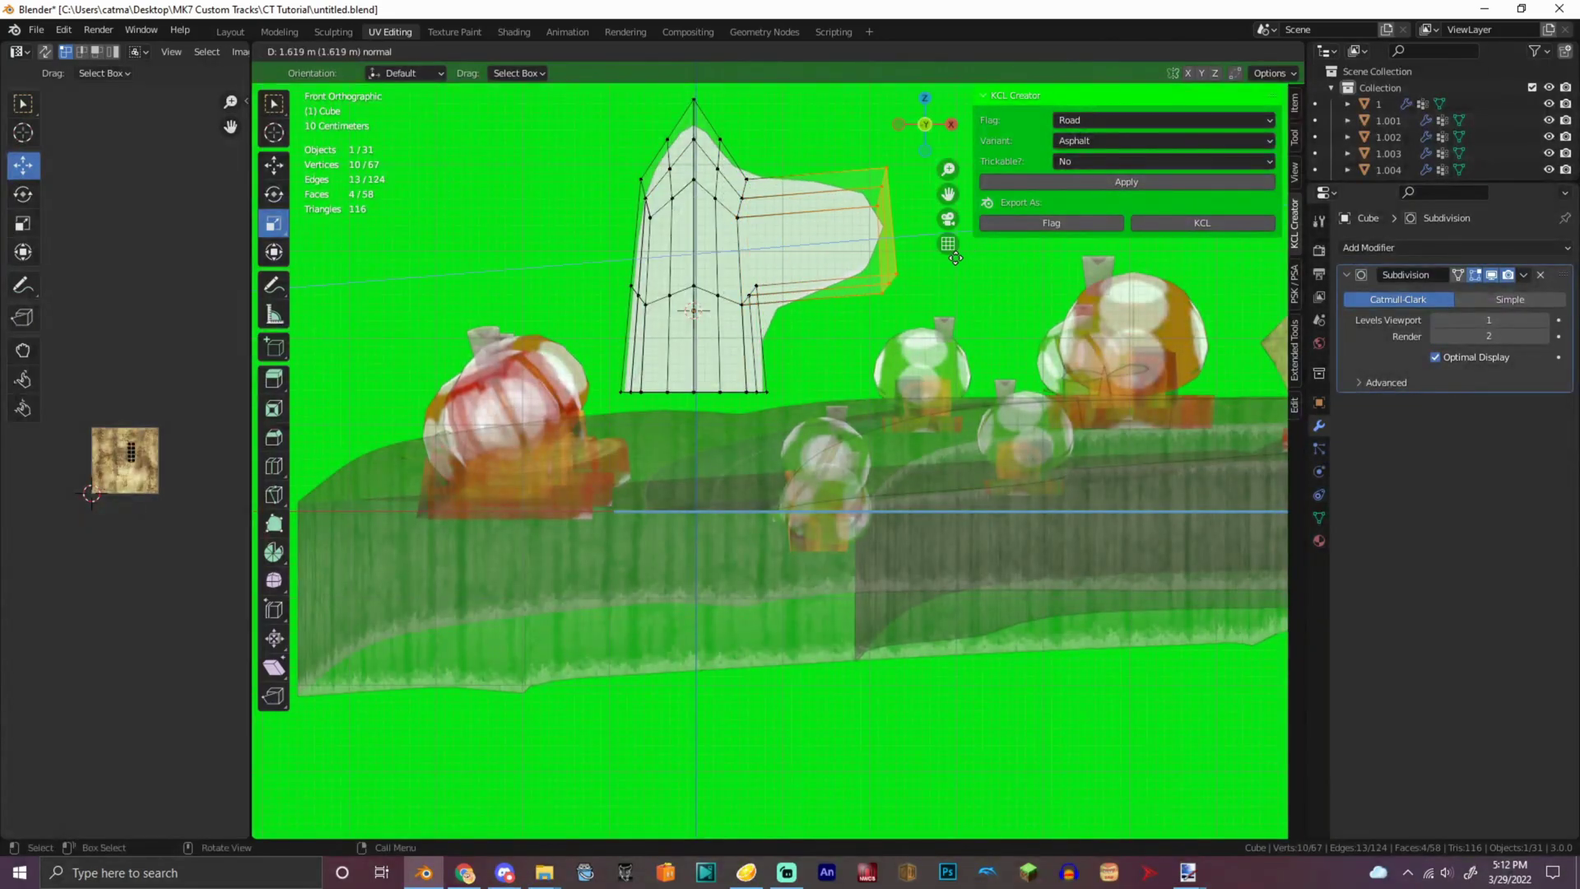
pyautogui.click(960, 265)
pyautogui.press('e')
pyautogui.click(945, 143)
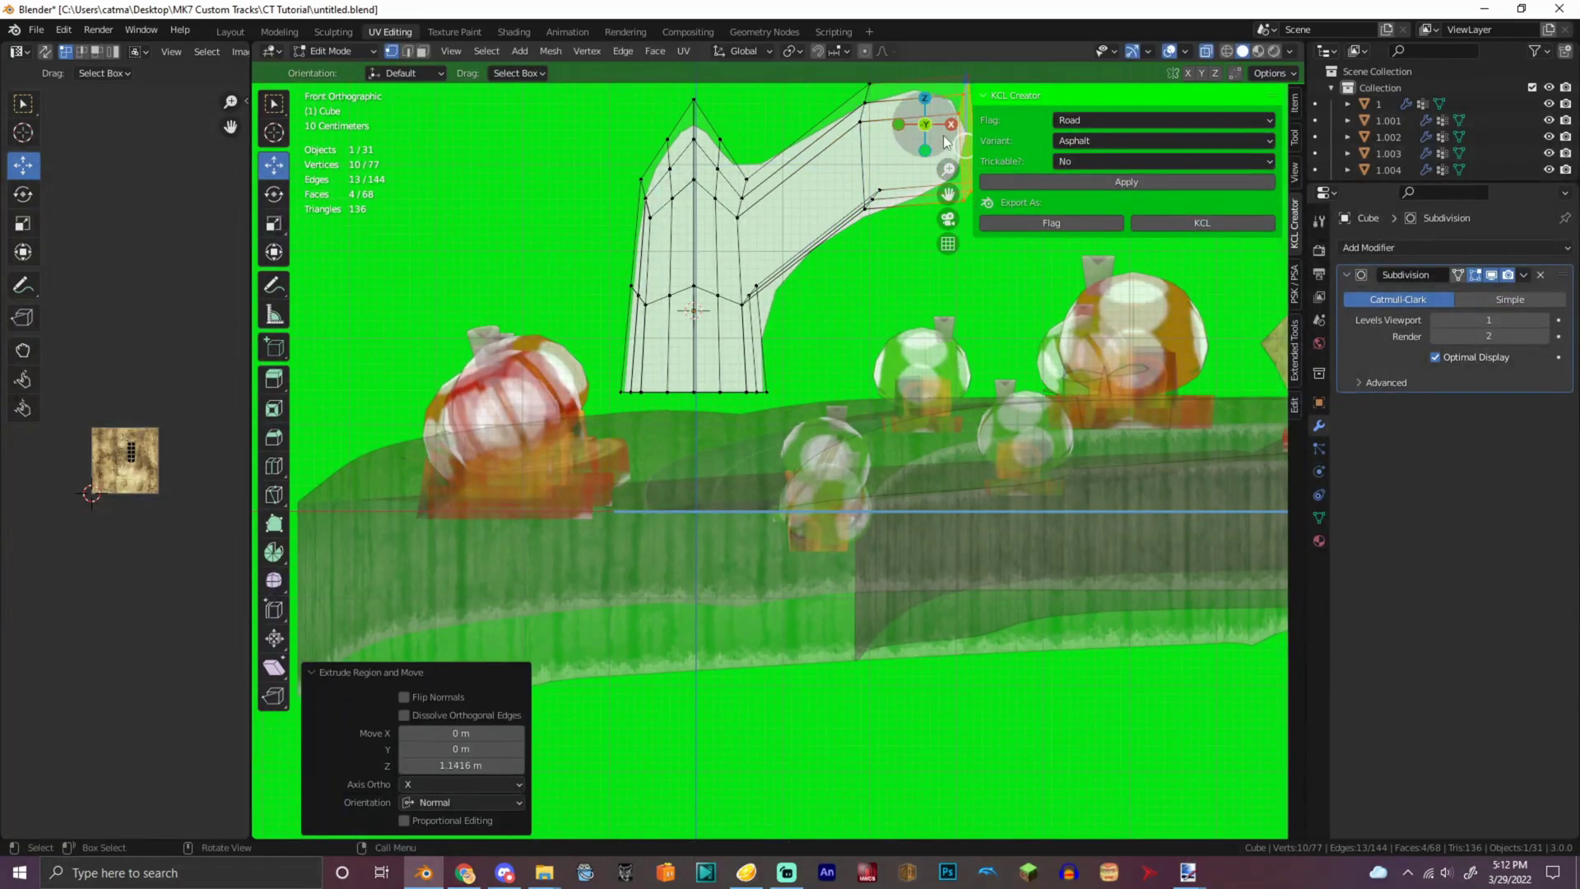
pyautogui.press('g')
pyautogui.click(979, 191)
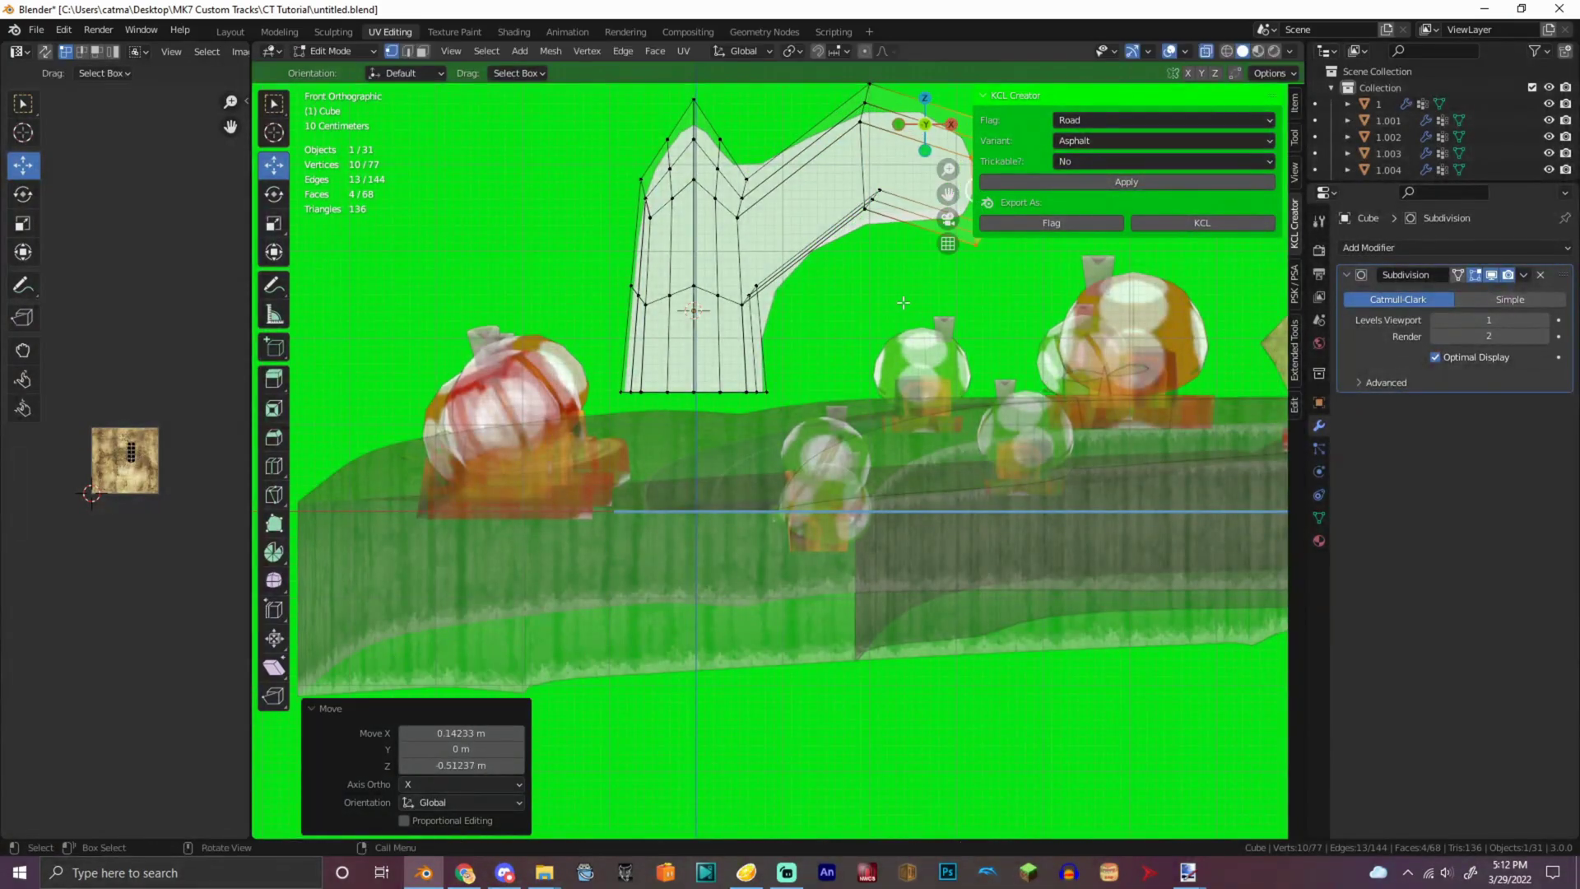
pyautogui.scroll(-2, 969, 252)
pyautogui.moveTo(948, 200); pyautogui.dragTo(977, 298)
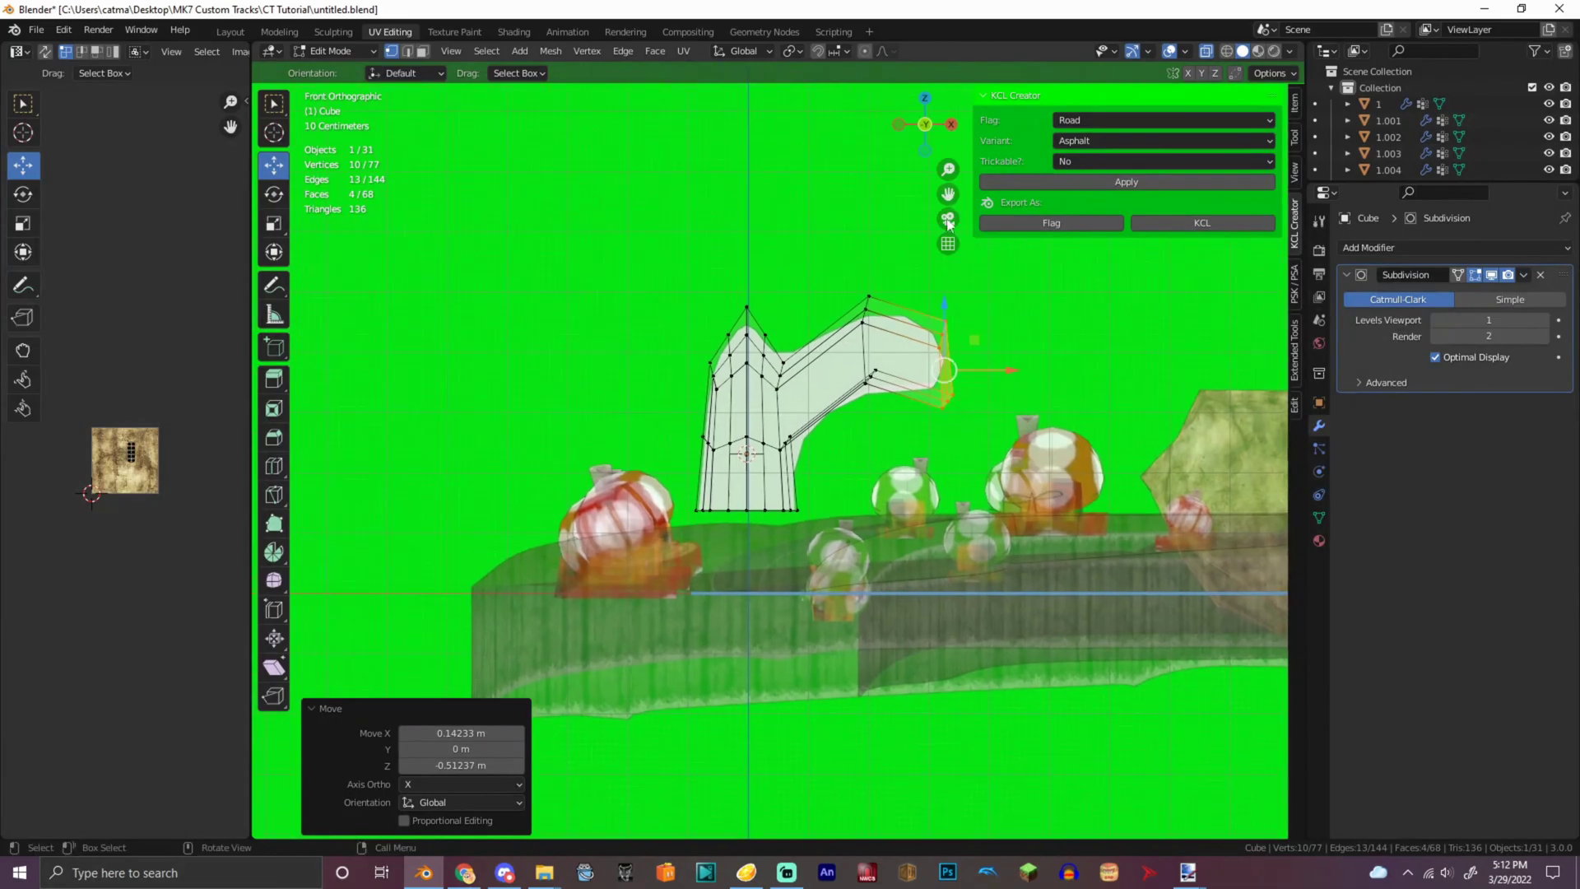
# - Extrude the trunk's -X side twice into a matching branch, moving its tip -0.45089 m along X and -0.68317 m along Z
pyautogui.click(885, 487)
pyautogui.moveTo(724, 457); pyautogui.dragTo(723, 457)
pyautogui.press('e')
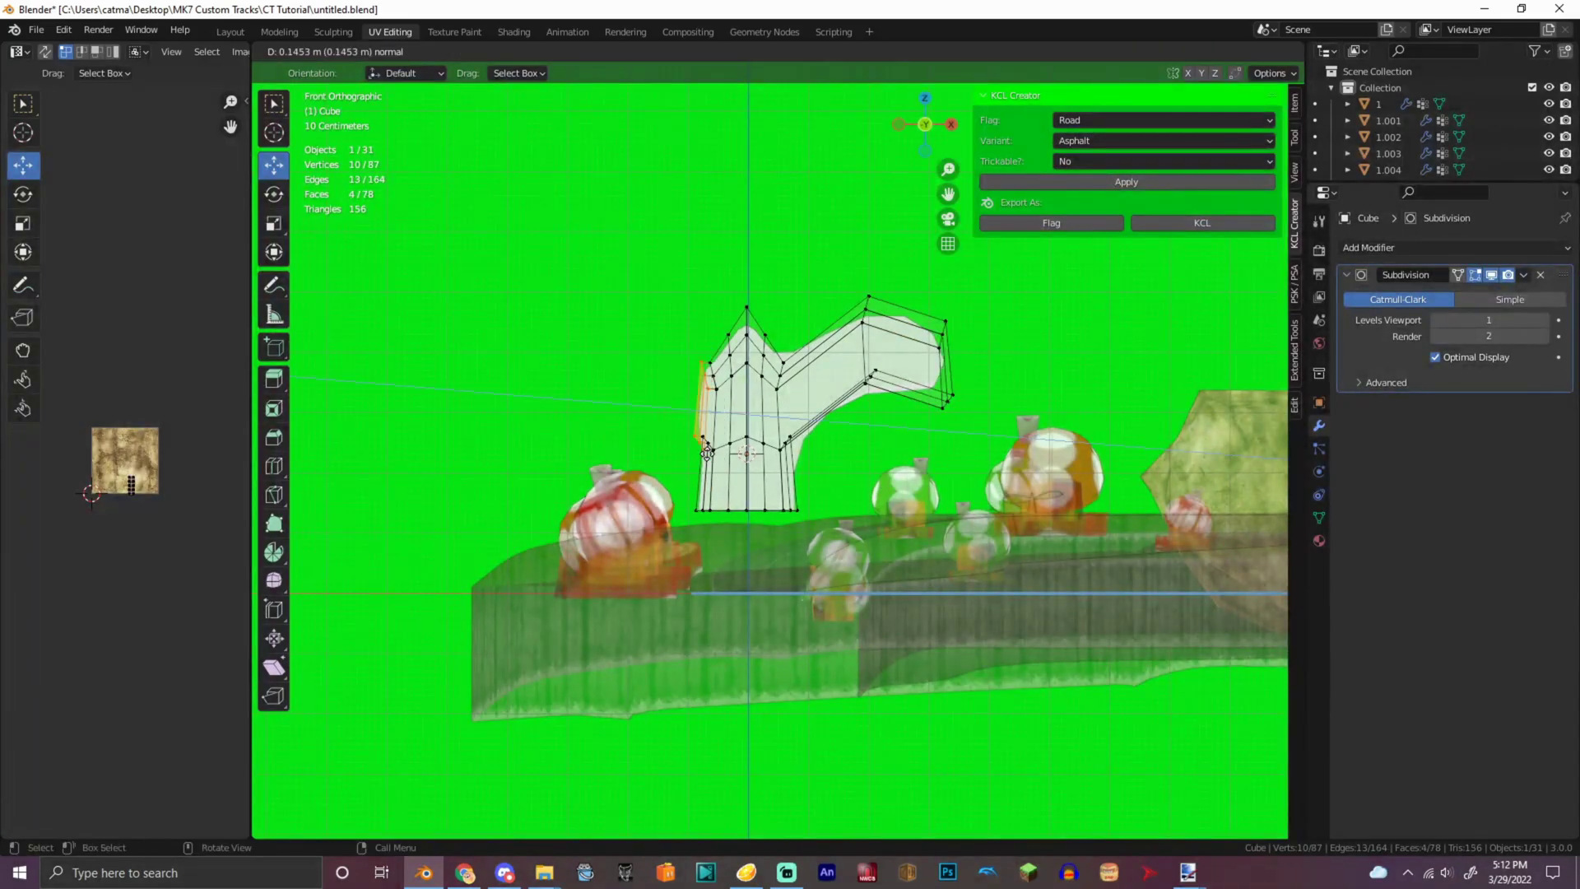
pyautogui.click(667, 338)
pyautogui.press('e')
pyautogui.click(608, 333)
pyautogui.press('g')
pyautogui.click(579, 376)
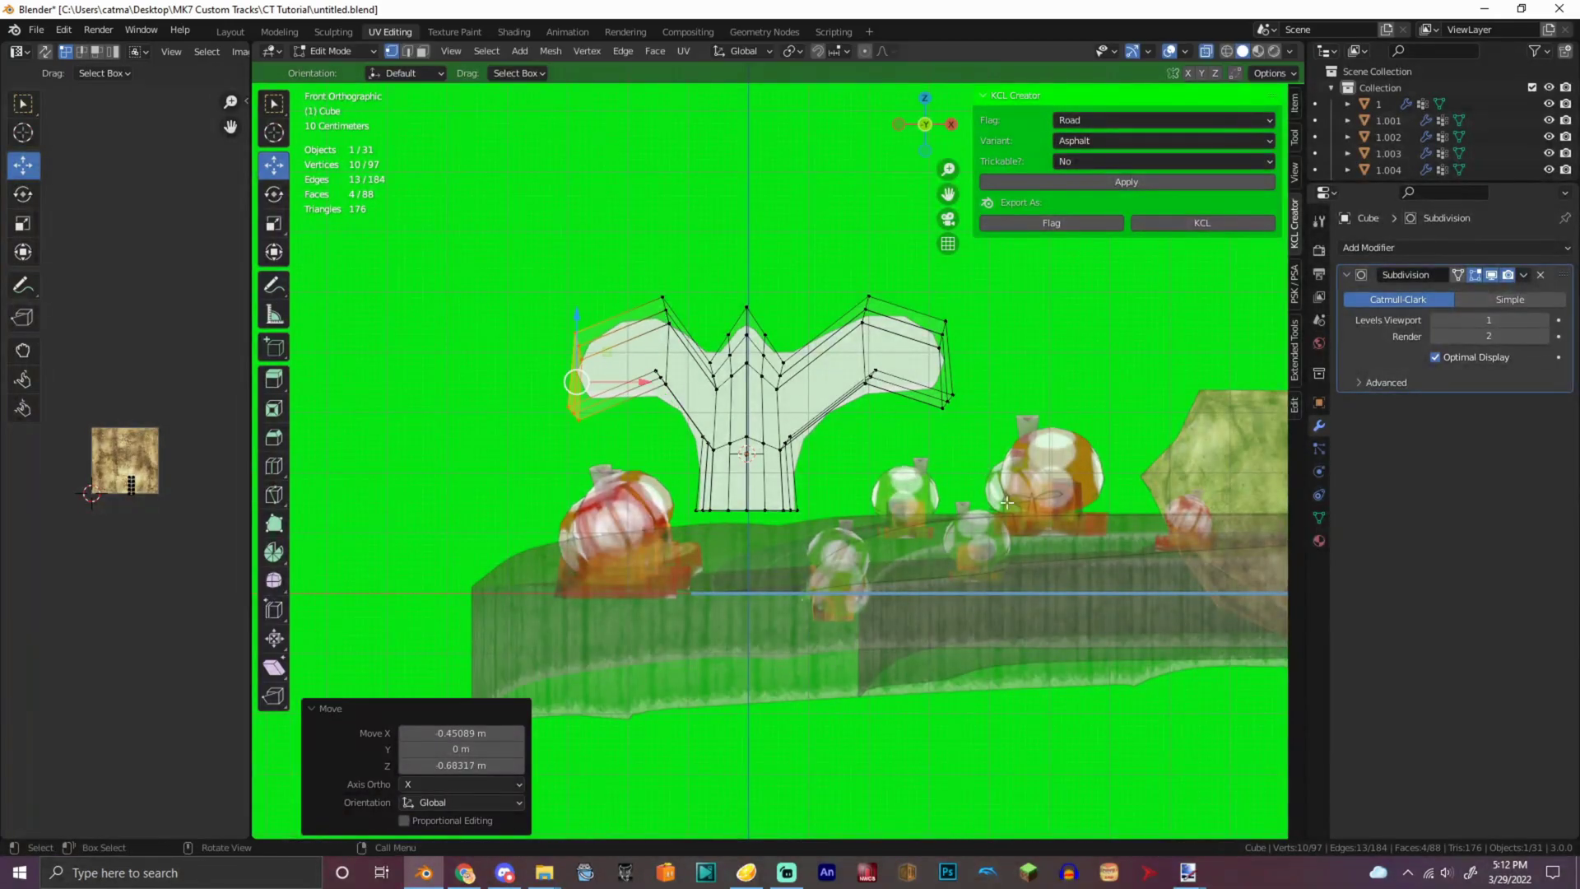
# - Smooth the vertices of both branches with a smoothing of 0.500, turn off X-ray, and return to Object Mode
pyautogui.keyDown('shift'); pyautogui.moveTo(845, 239); pyautogui.dragTo(845, 239); pyautogui.keyUp('shift')
pyautogui.keyDown('shift'); pyautogui.moveTo(697, 424); pyautogui.dragTo(697, 423); pyautogui.keyUp('shift')
pyautogui.rightClick(1012, 211)
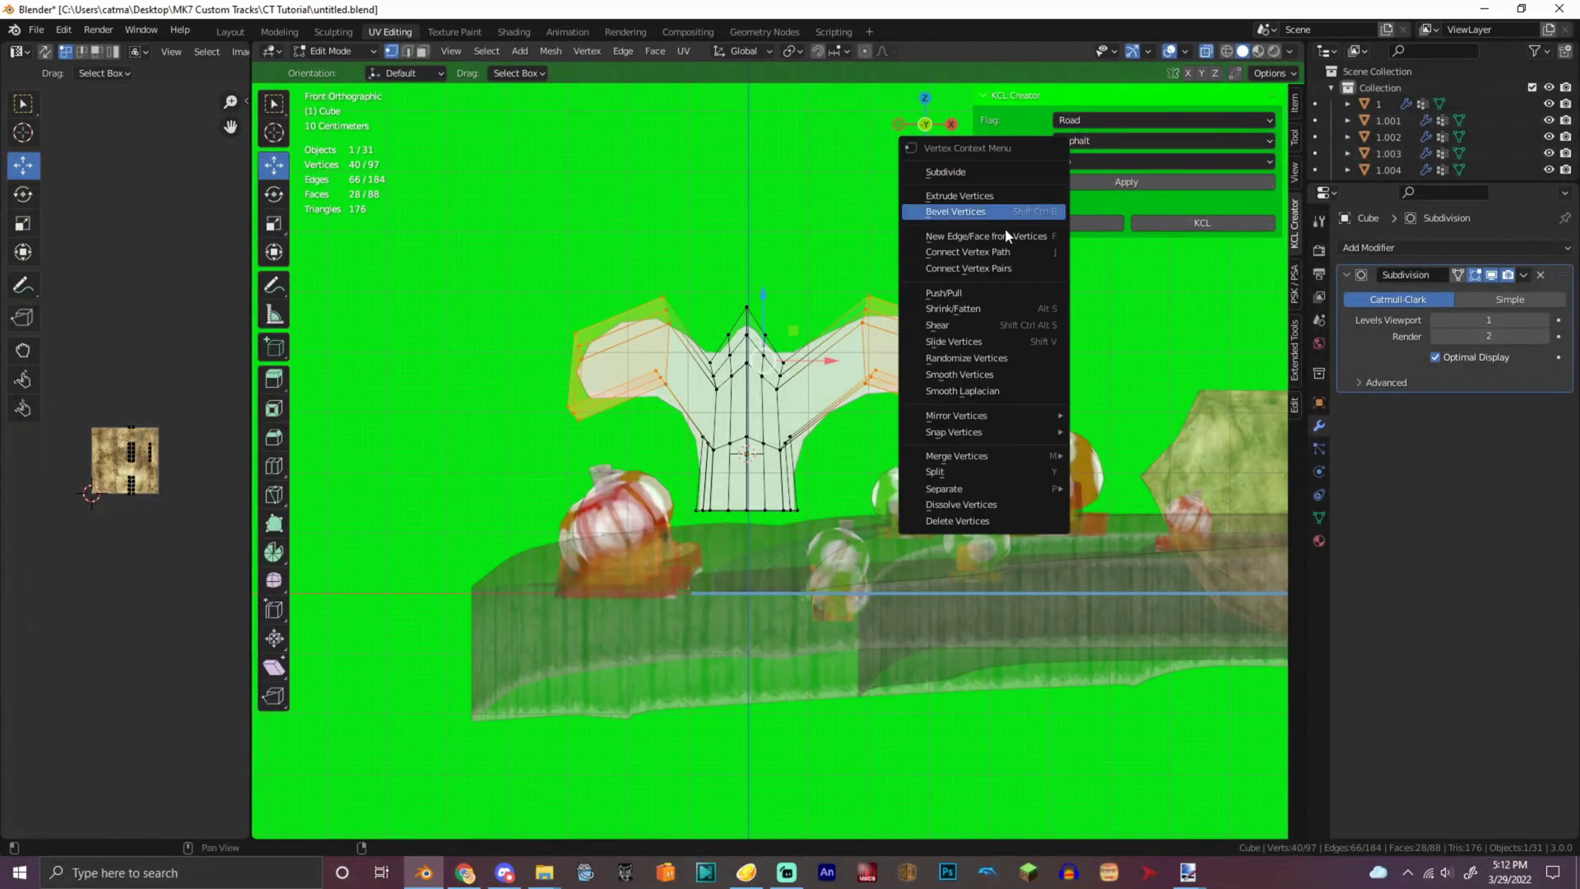
pyautogui.click(996, 378)
pyautogui.moveTo(996, 379); pyautogui.dragTo(909, 462, button='middle')
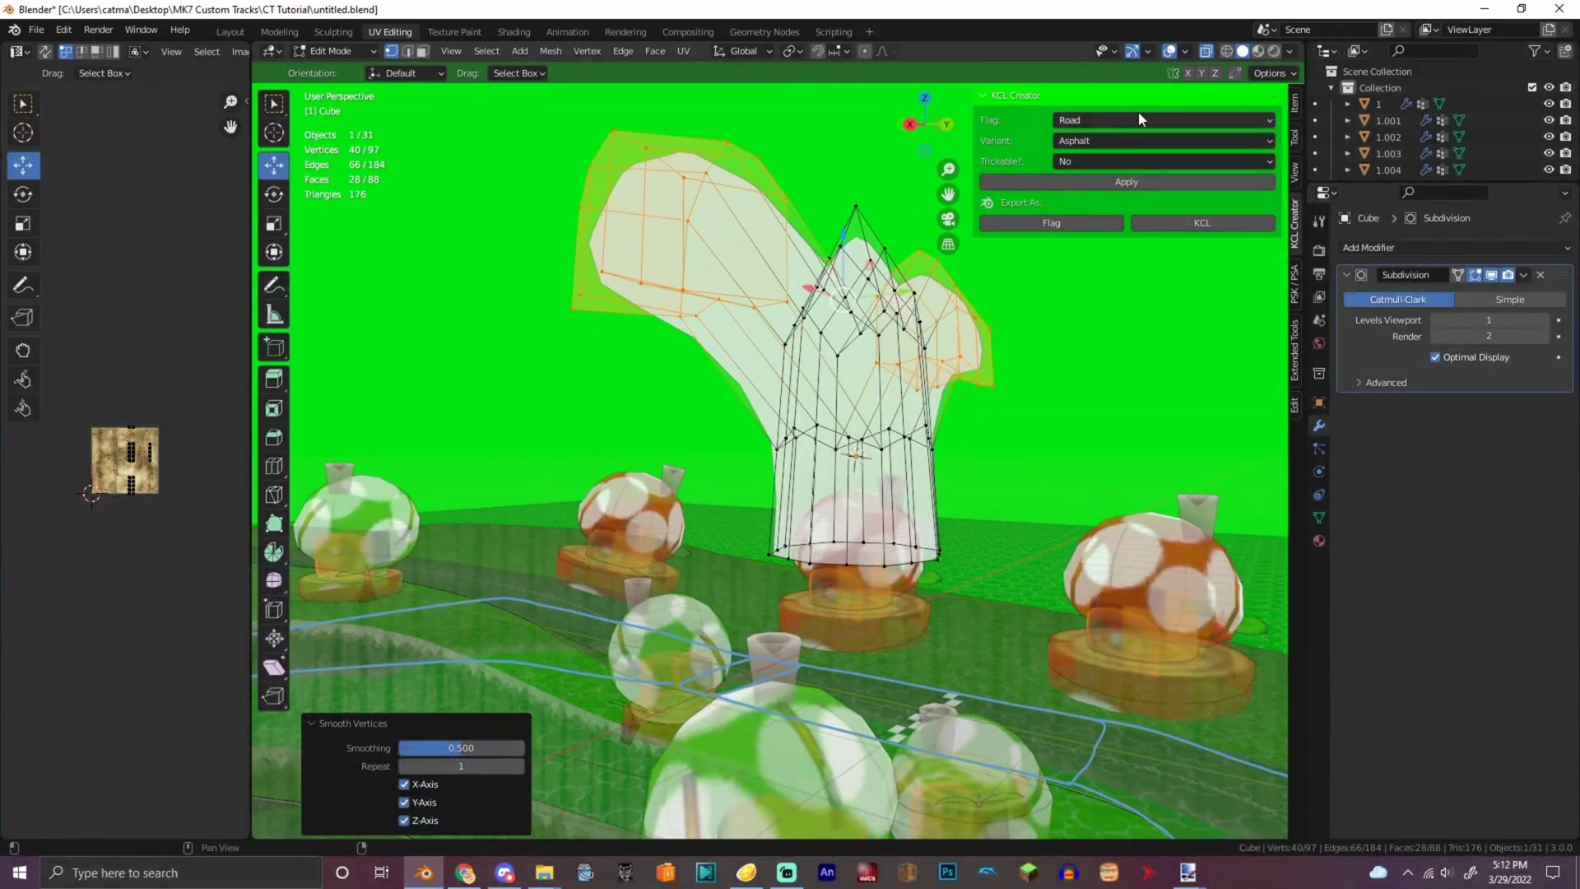
pyautogui.click(1207, 51)
pyautogui.moveTo(889, 264); pyautogui.dragTo(827, 148, button='middle')
pyautogui.press('Tab')
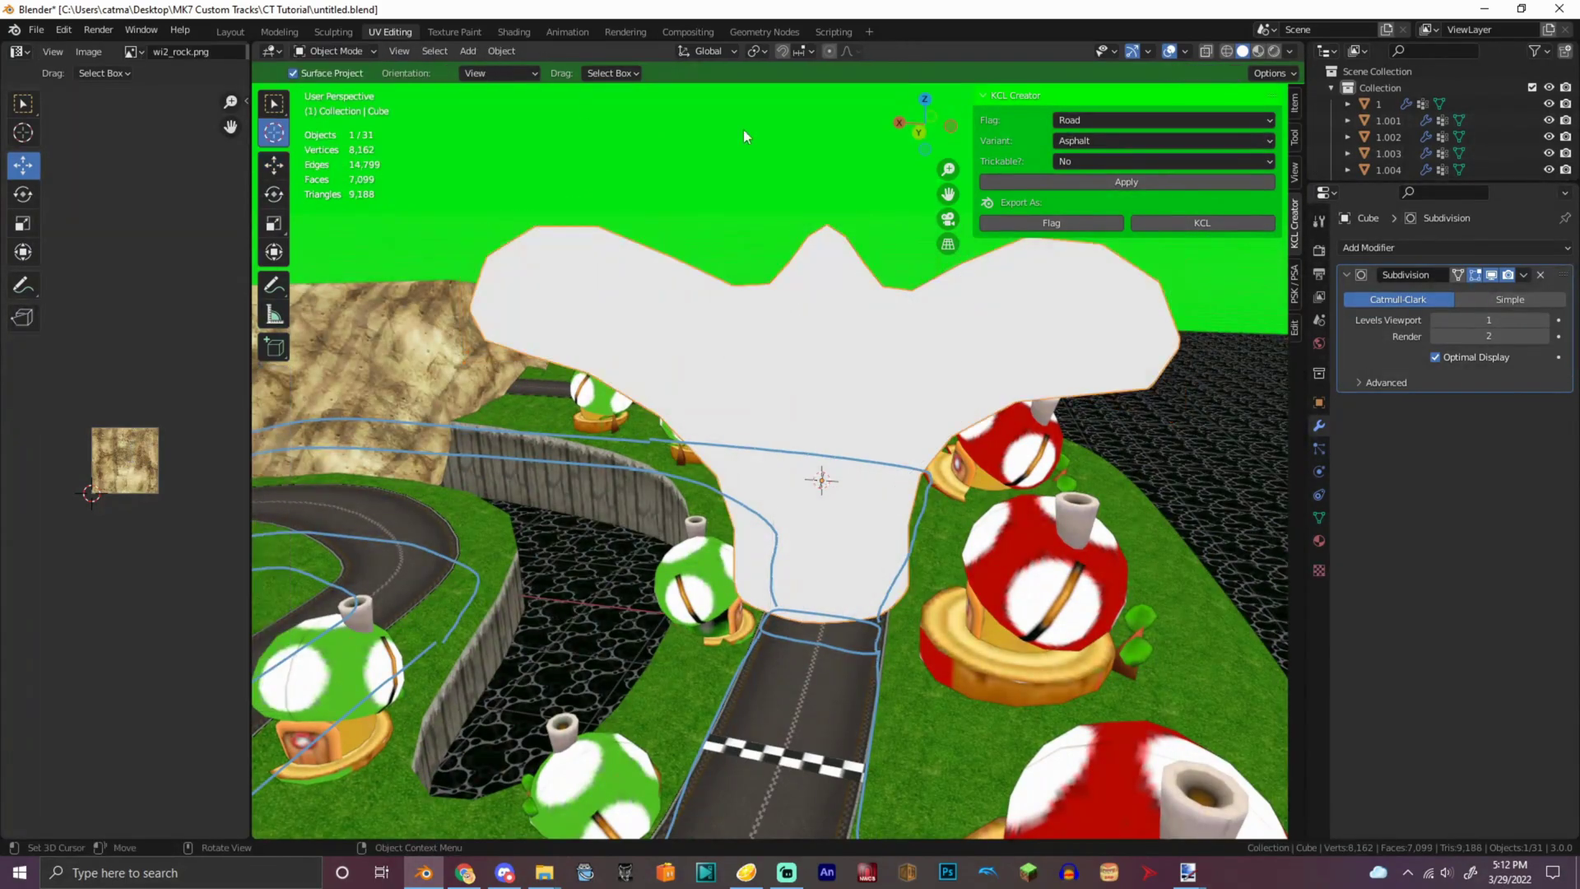
# - Apply the tree mesh's Subdivision modifier and add a Decimate modifier with a ratio of 0.0884
pyautogui.click(1523, 275)
pyautogui.click(1493, 293)
pyautogui.click(1389, 247)
pyautogui.click(1227, 366)
pyautogui.moveTo(1458, 319); pyautogui.dragTo(1441, 320)
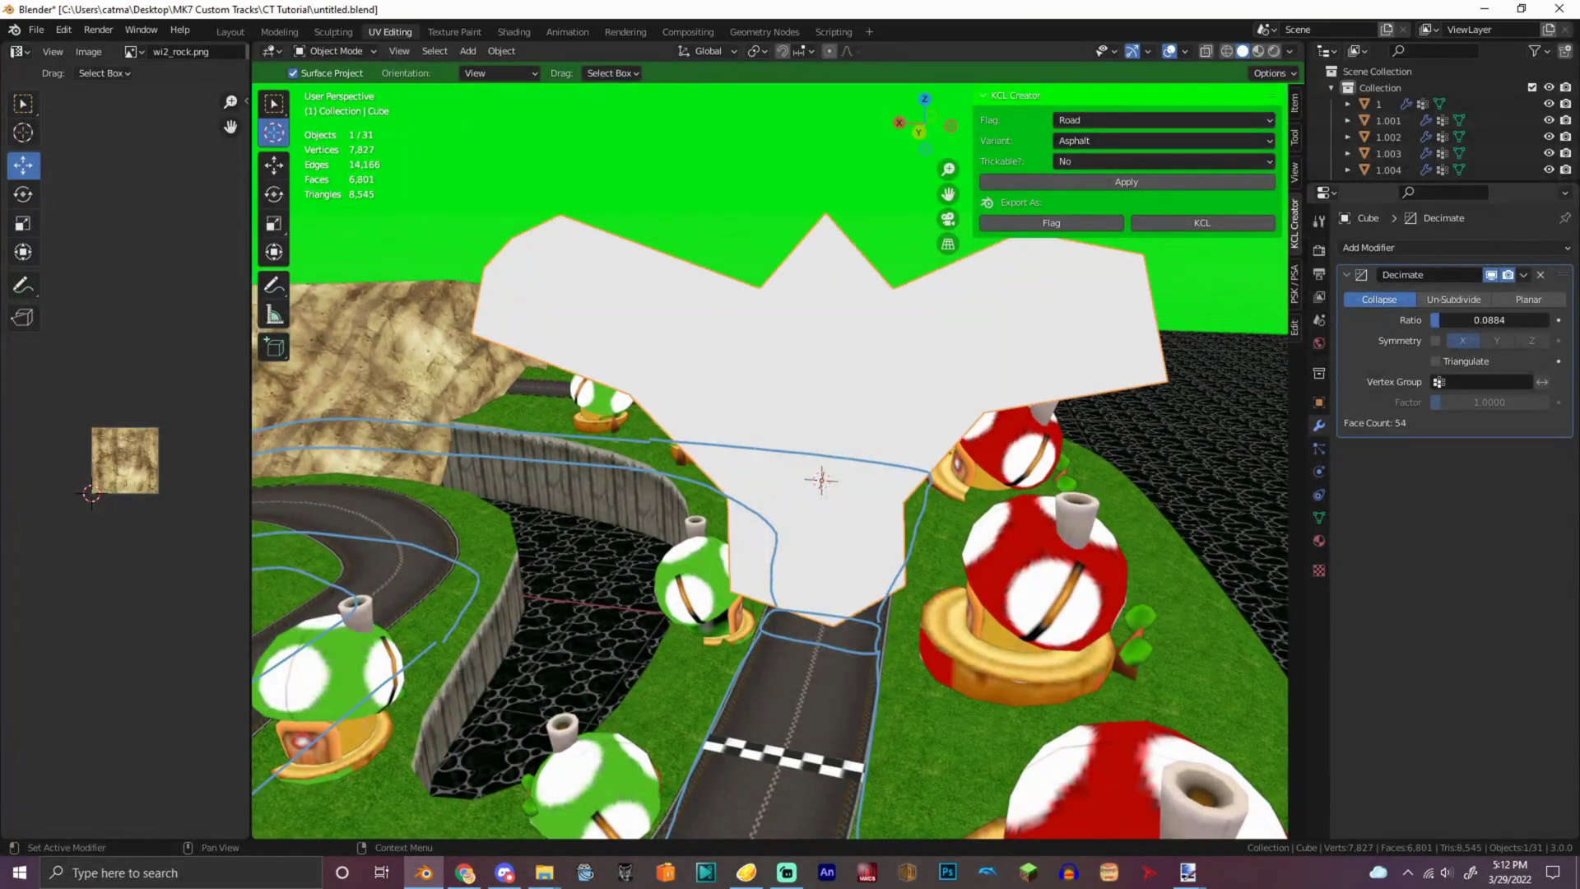
# - Apply the Decimate modifier to the tree mesh
pyautogui.click(1522, 275)
pyautogui.click(1493, 294)
pyautogui.moveTo(934, 123)
pyautogui.mouseDown()
pyautogui.moveTo(882, 100)
pyautogui.moveTo(925, 133)
pyautogui.mouseUp()
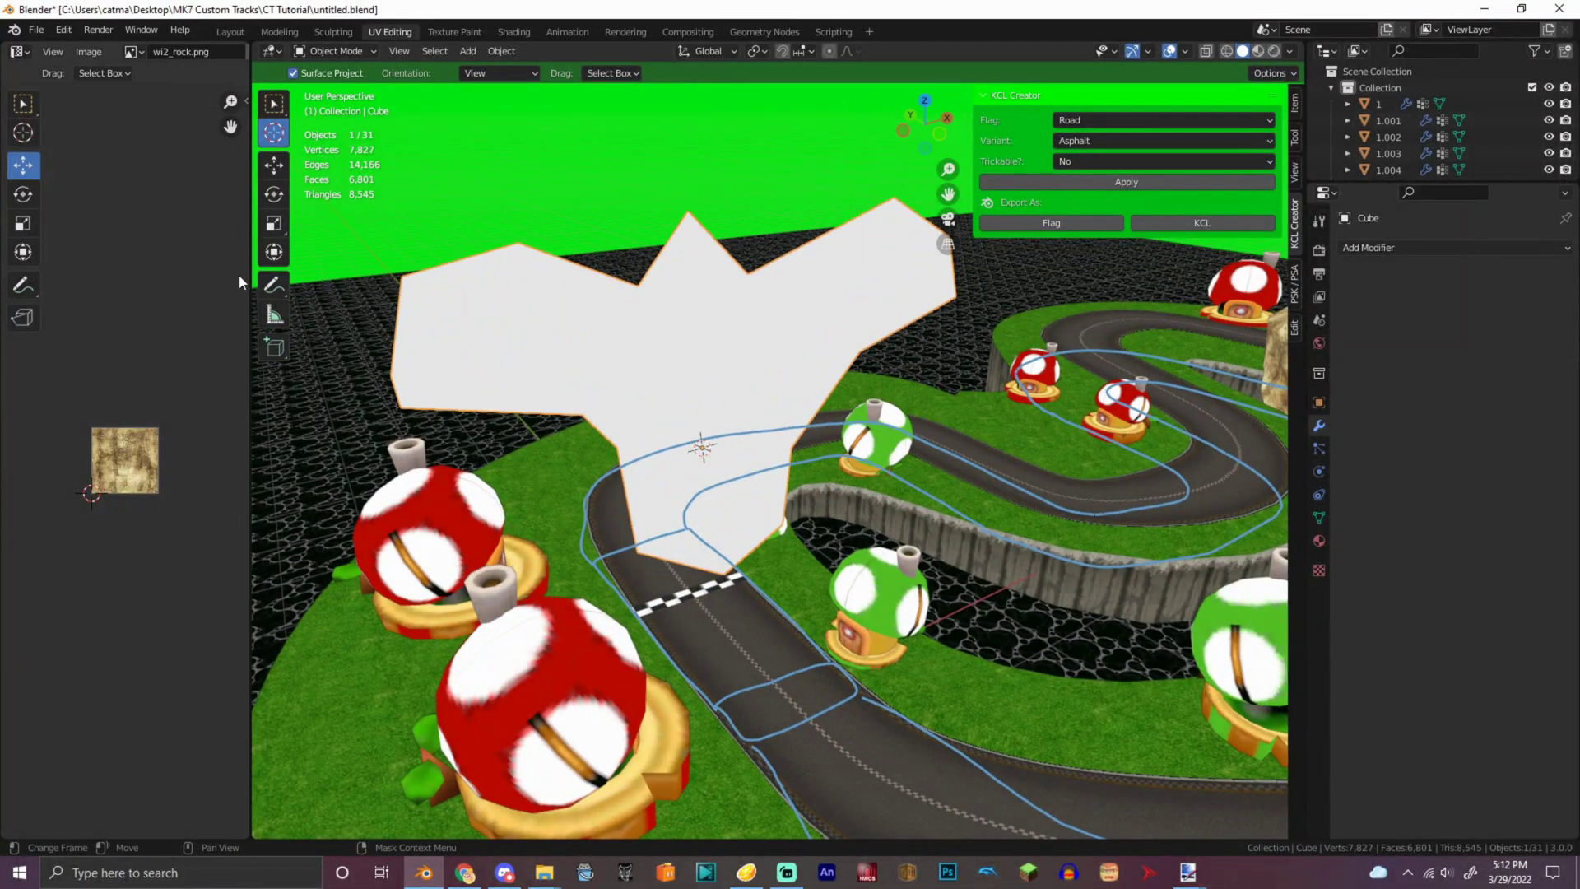
# - Switch to File Explorer and open the nested texture collection folder stored inside the MKWII folder
pyautogui.click(544, 872)
pyautogui.click(634, 785)
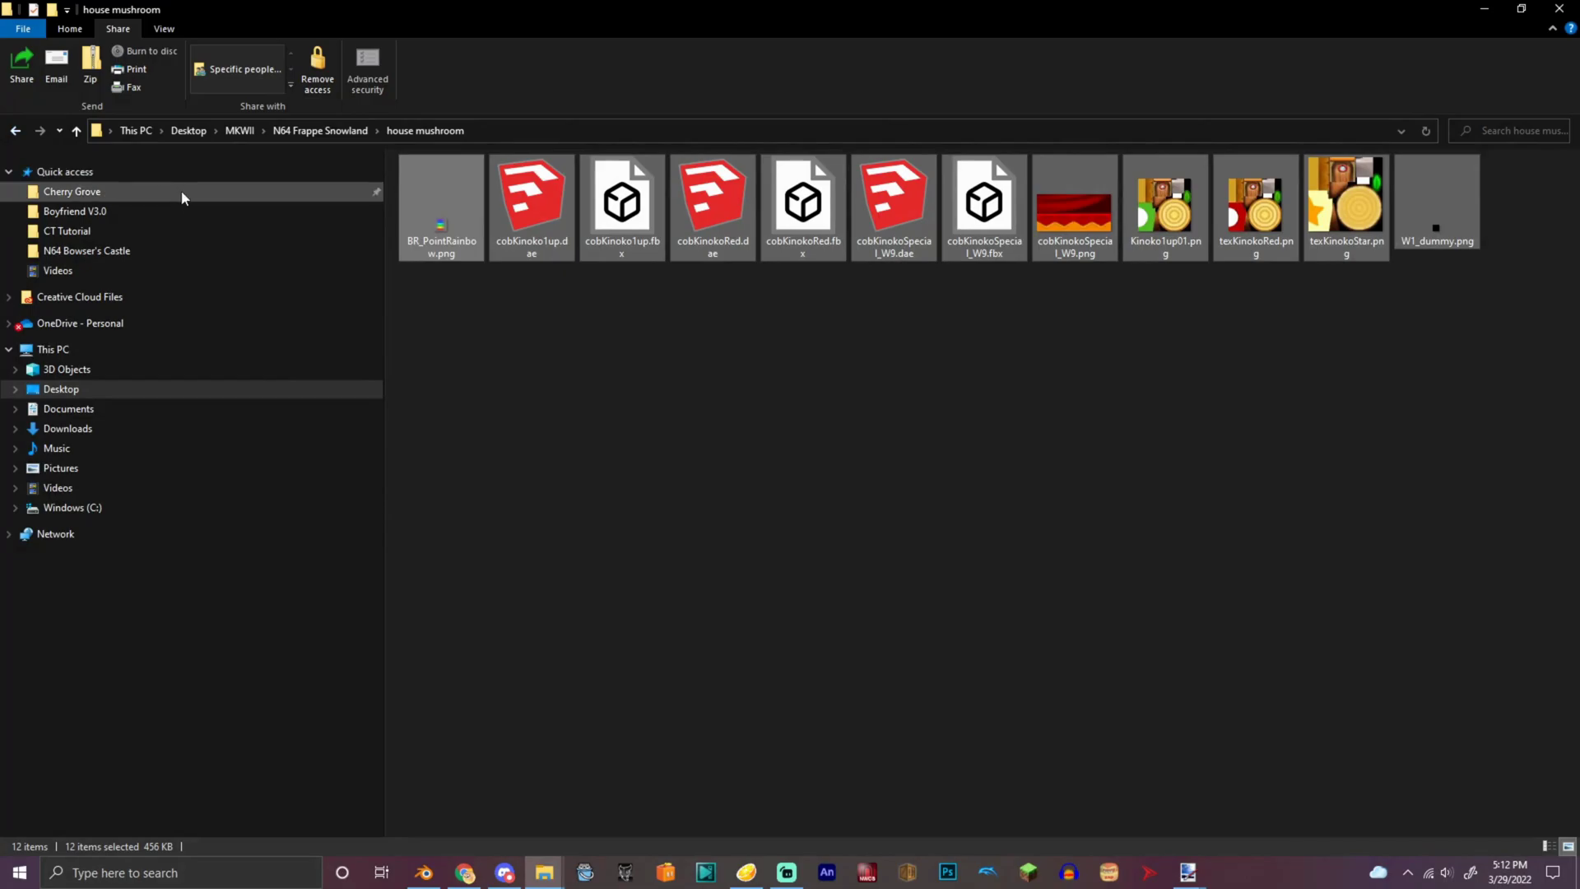
pyautogui.click(239, 130)
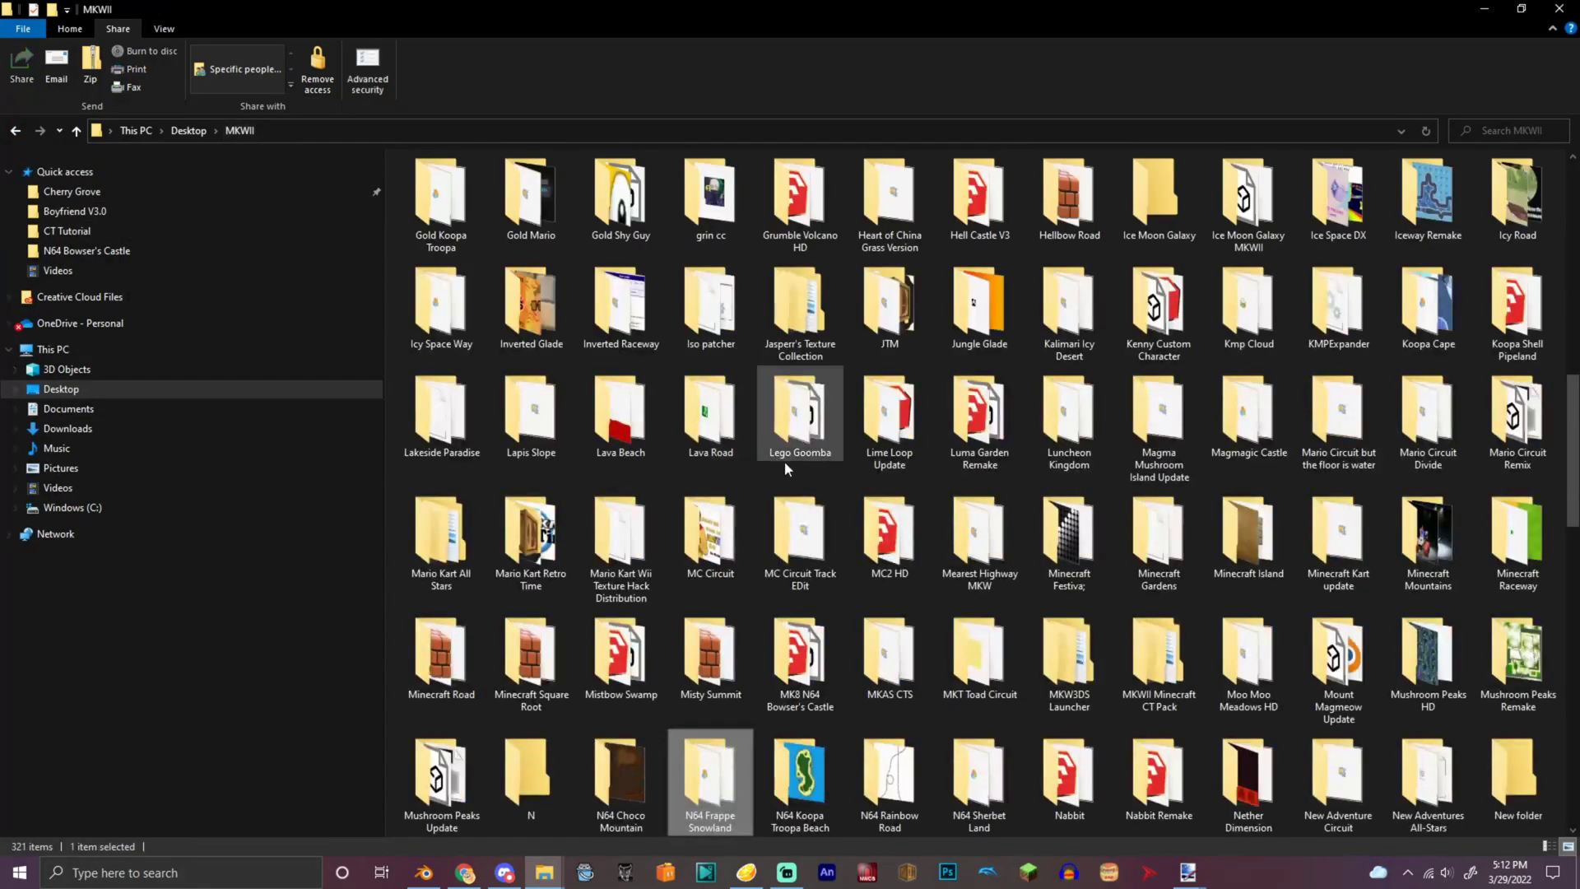
pyautogui.scroll(2, 859, 520)
pyautogui.doubleClick(803, 534)
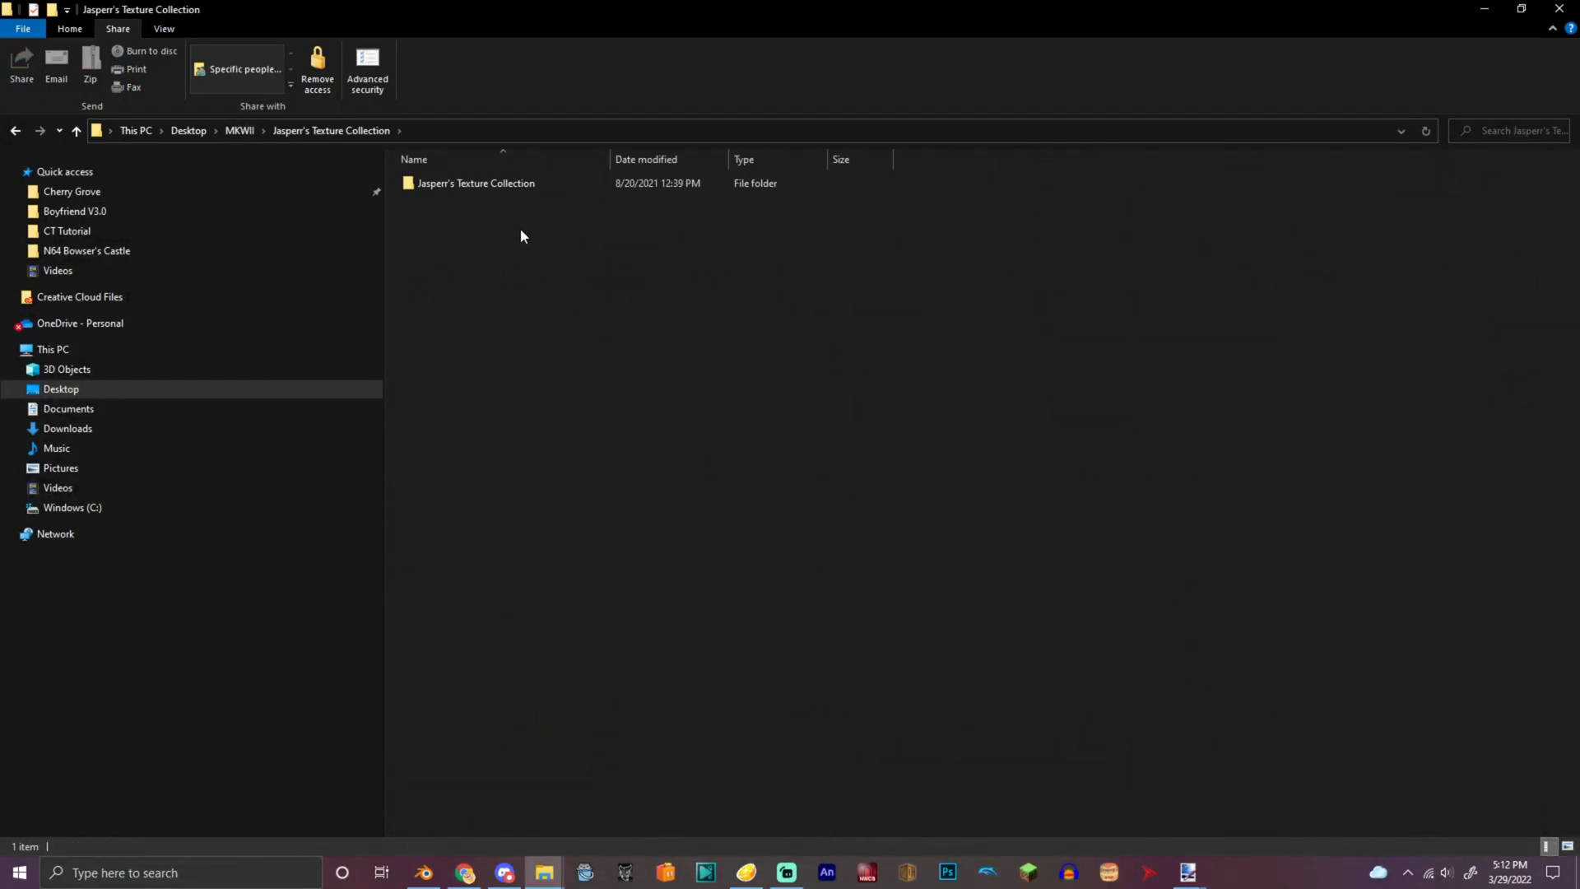
pyautogui.doubleClick(498, 186)
# - Look for a bark texture in the Donkey Kong Country Tropical Freeze folder and the Mario Kart 7 3DS Maka Wuhu folder
pyautogui.doubleClick(505, 200)
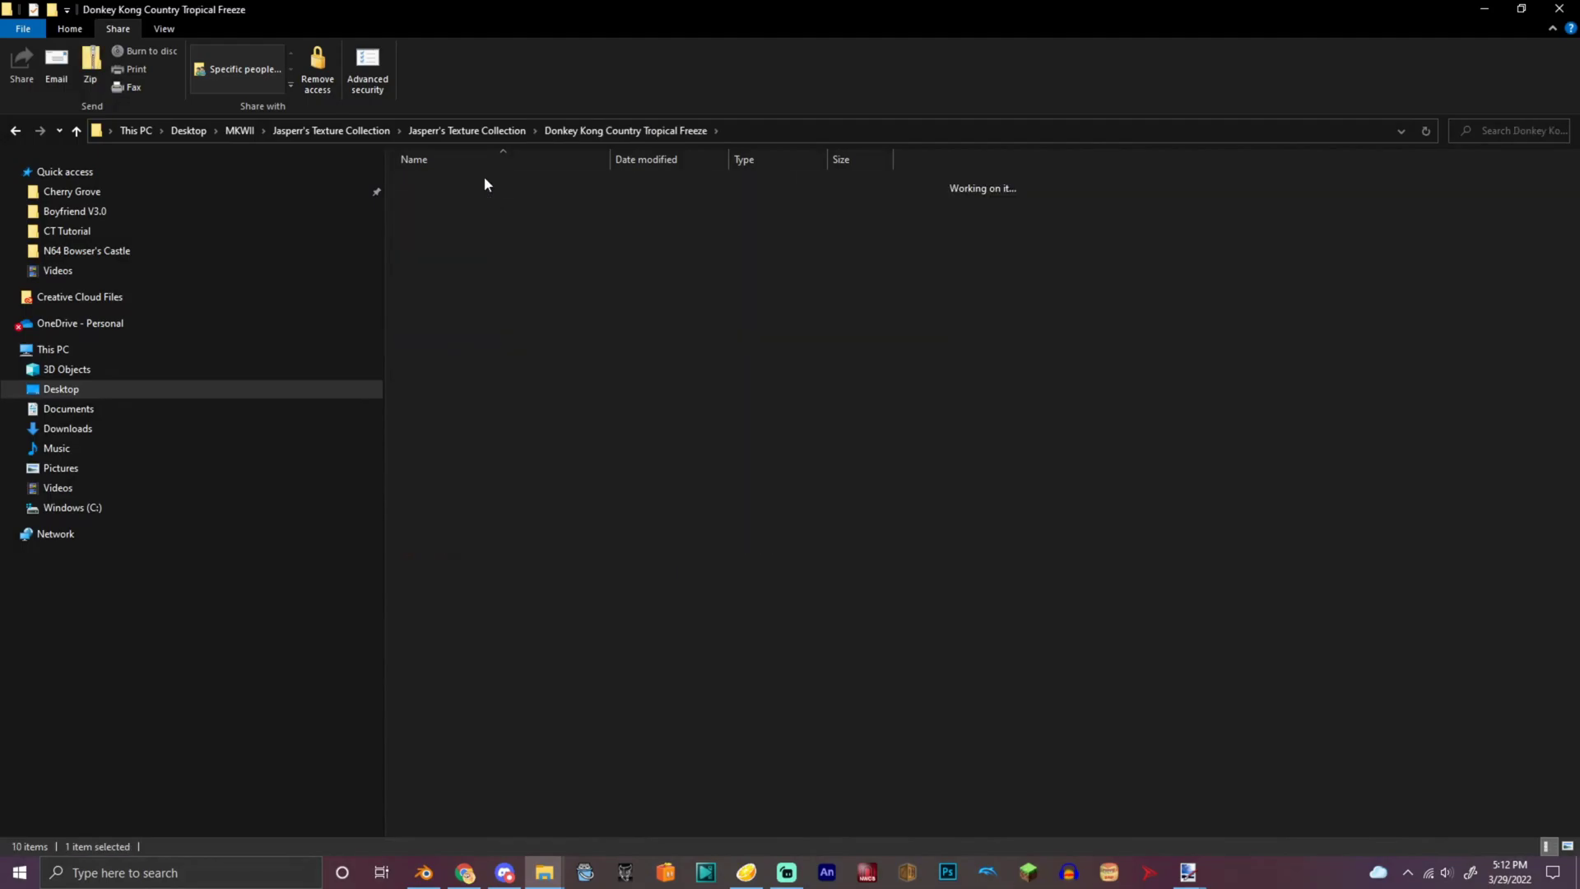
pyautogui.doubleClick(505, 188)
pyautogui.click(494, 130)
pyautogui.doubleClick(498, 254)
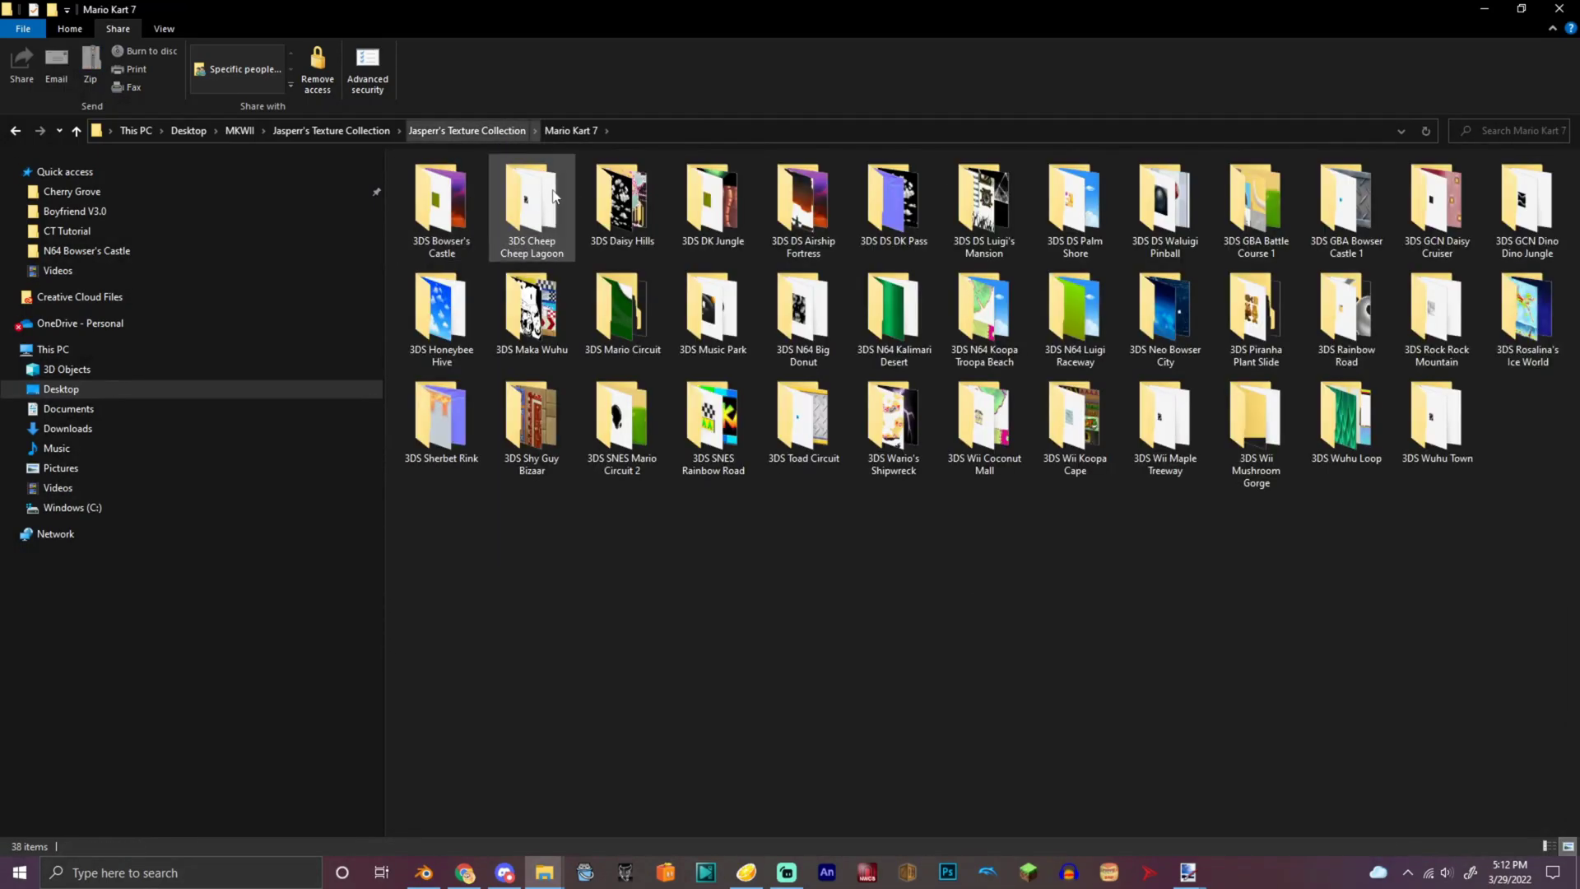
pyautogui.doubleClick(531, 309)
pyautogui.click(510, 130)
# - Look for a bark texture in Mario Kart 8's MK8 N64 Yoshi Valley folder and Mario Party 9's Toad Road folder
pyautogui.doubleClick(487, 268)
pyautogui.doubleClick(1093, 428)
pyautogui.scroll(-3, 808, 507)
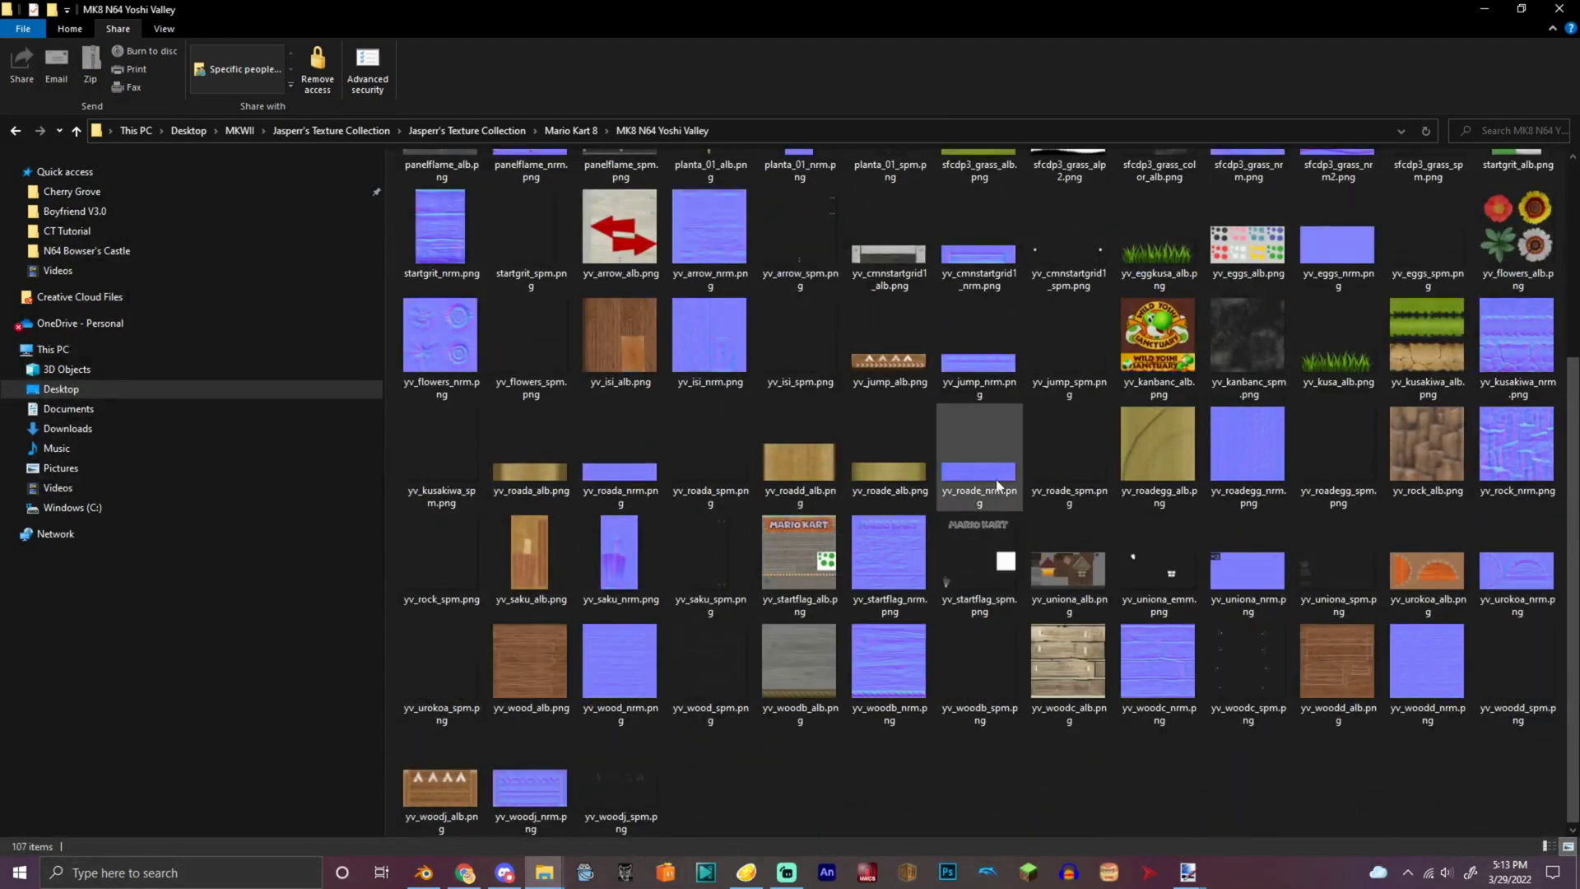
pyautogui.click(466, 130)
pyautogui.doubleClick(563, 367)
pyautogui.doubleClick(494, 304)
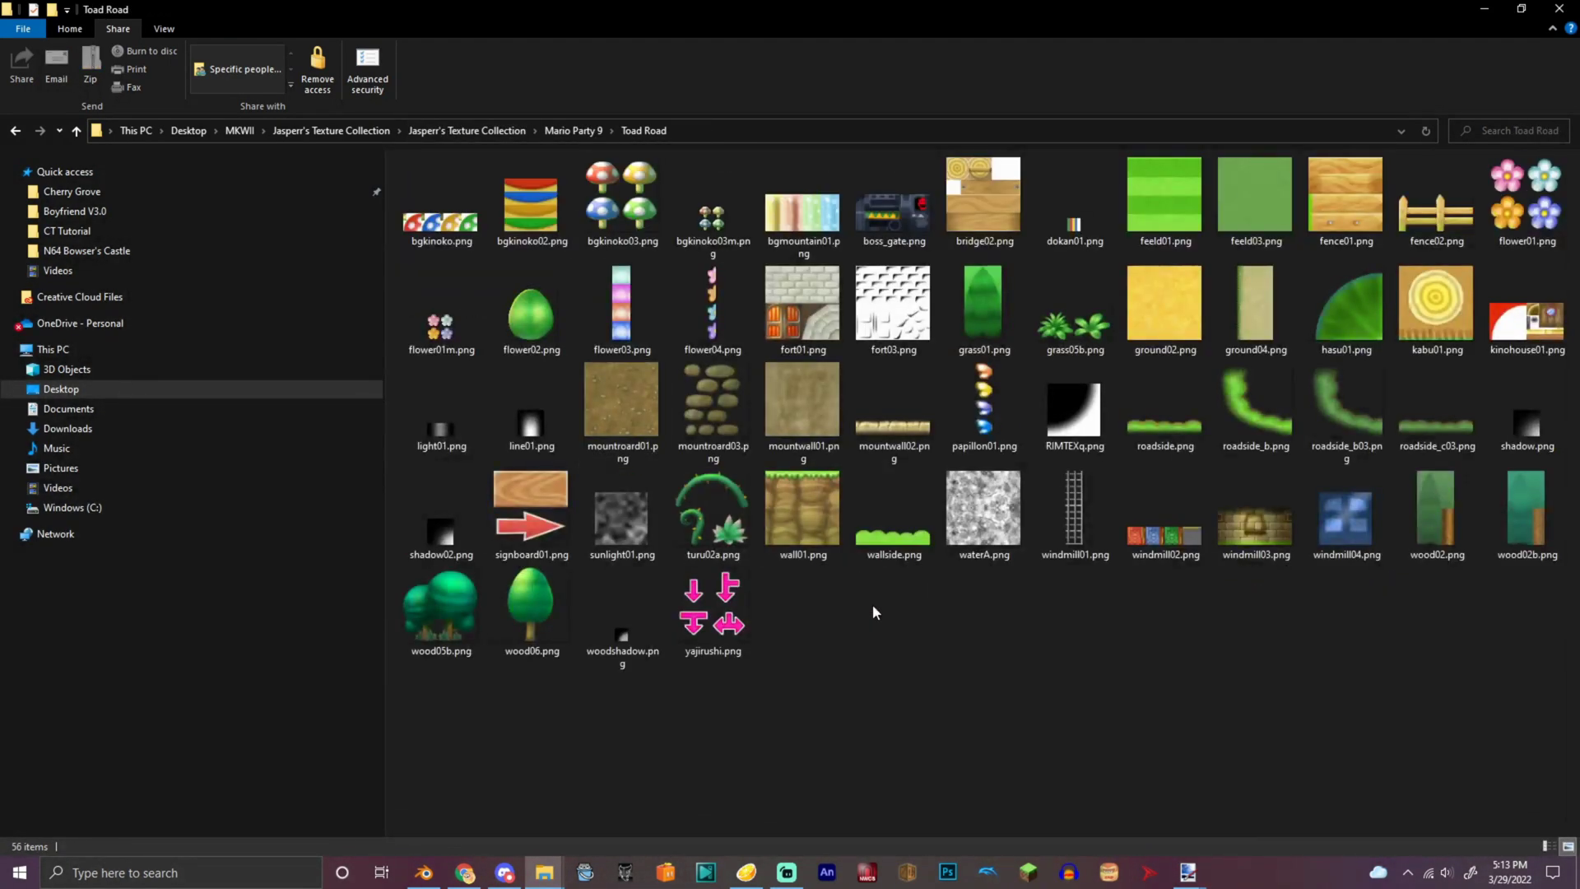
pyautogui.click(424, 126)
# - Examine the Super Mario 3D Land TruckWaterfall textures and the Mario Kart Wii Toad's Factory textures for tree bark
pyautogui.doubleClick(491, 459)
pyautogui.doubleClick(494, 699)
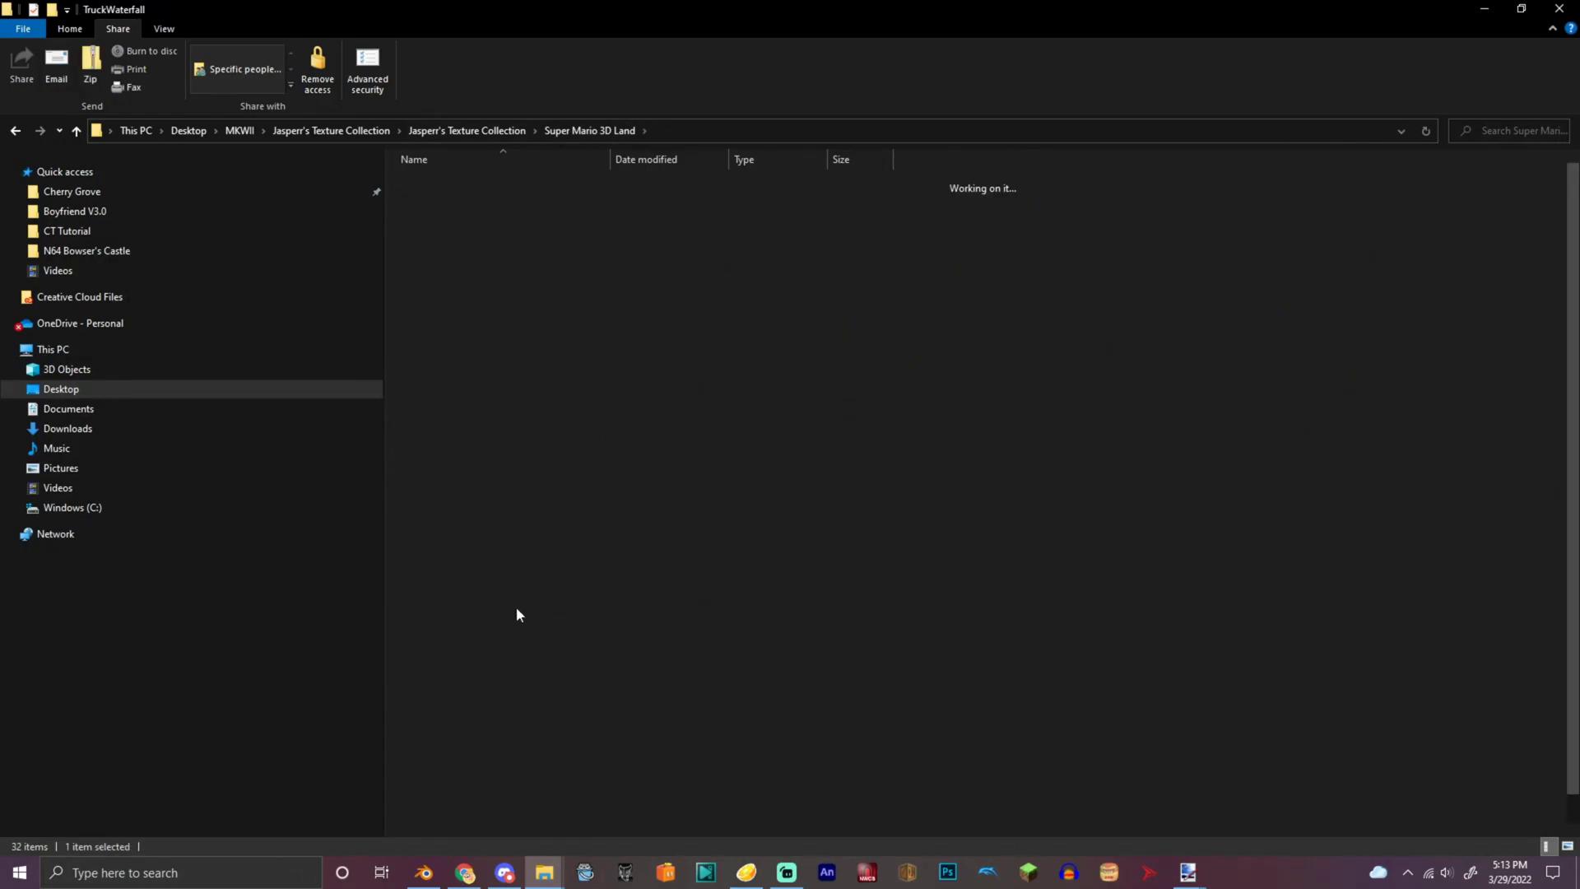
pyautogui.click(589, 130)
pyautogui.doubleClick(494, 701)
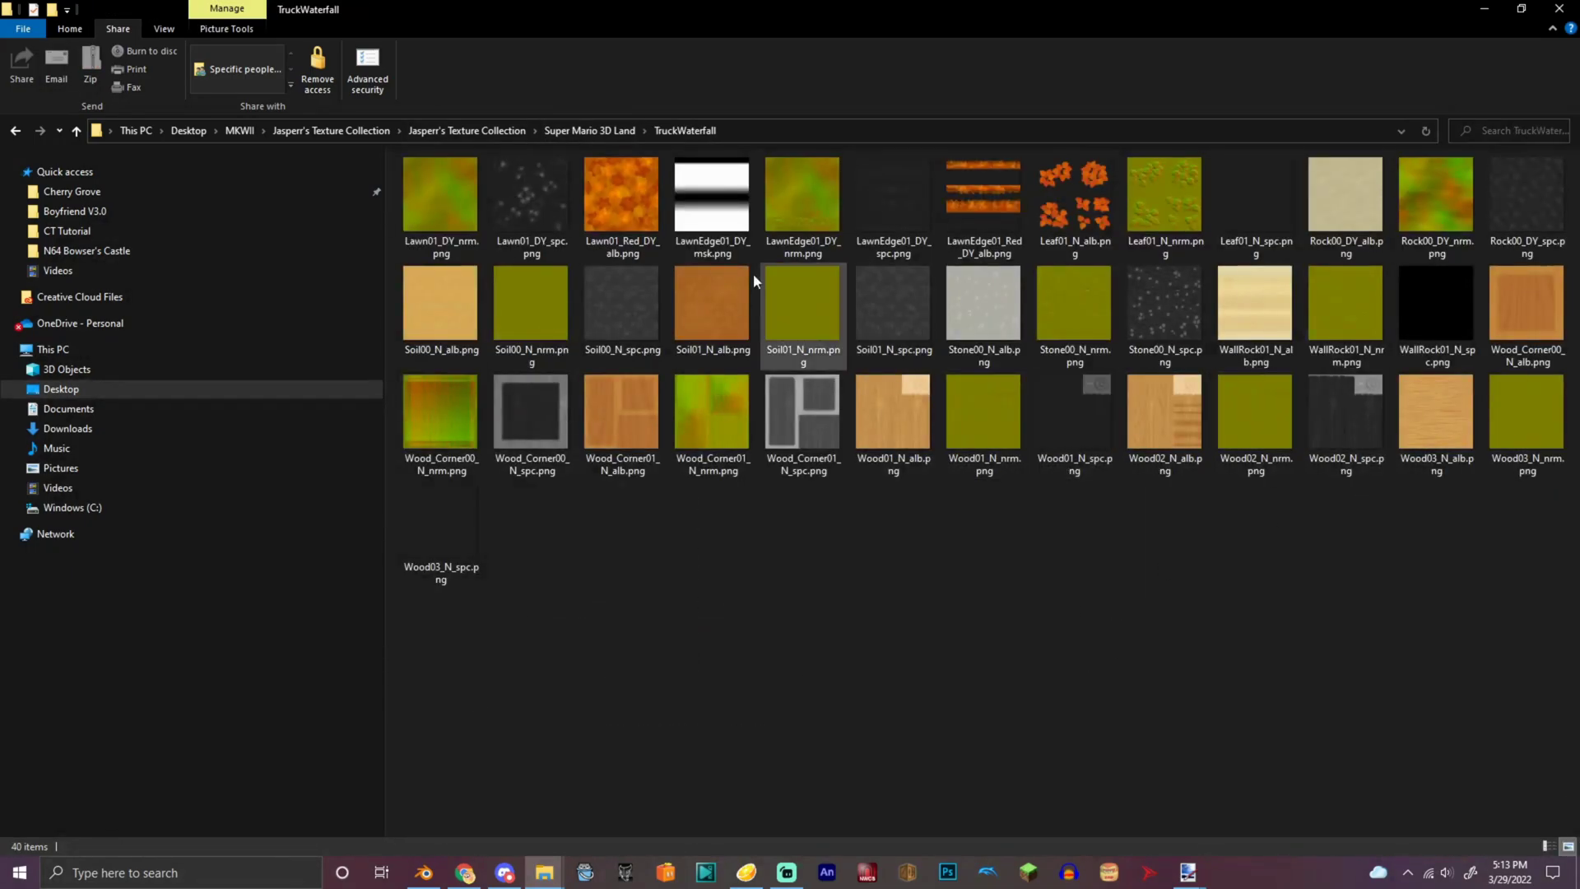
pyautogui.hotkey('alt', 'Up')
pyautogui.hotkey('alt', 'Up')
pyautogui.doubleClick(505, 356)
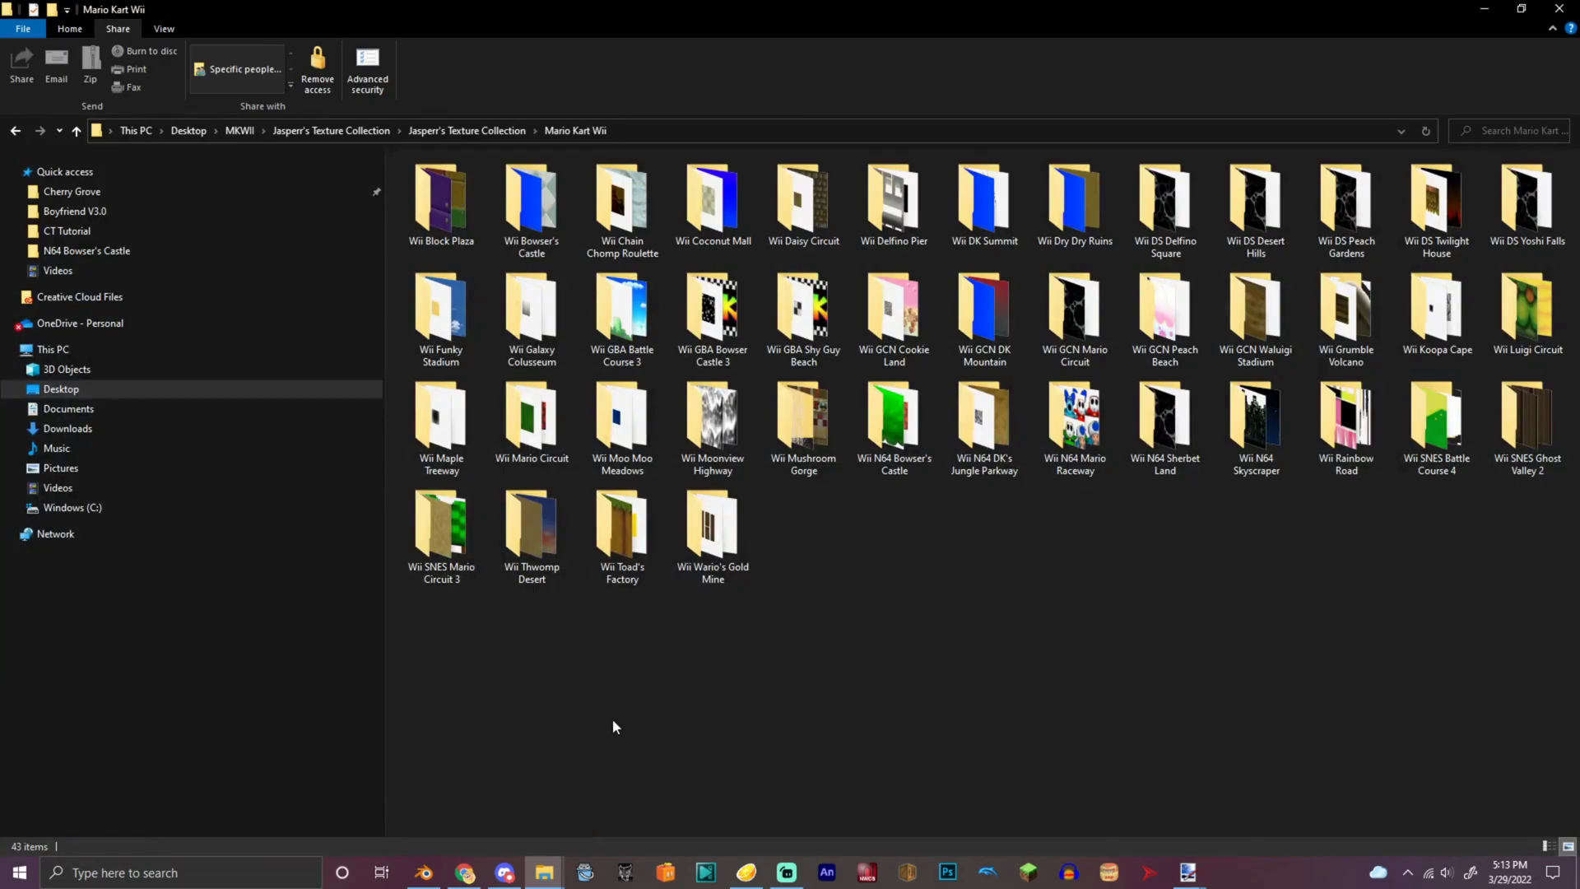
pyautogui.doubleClick(622, 531)
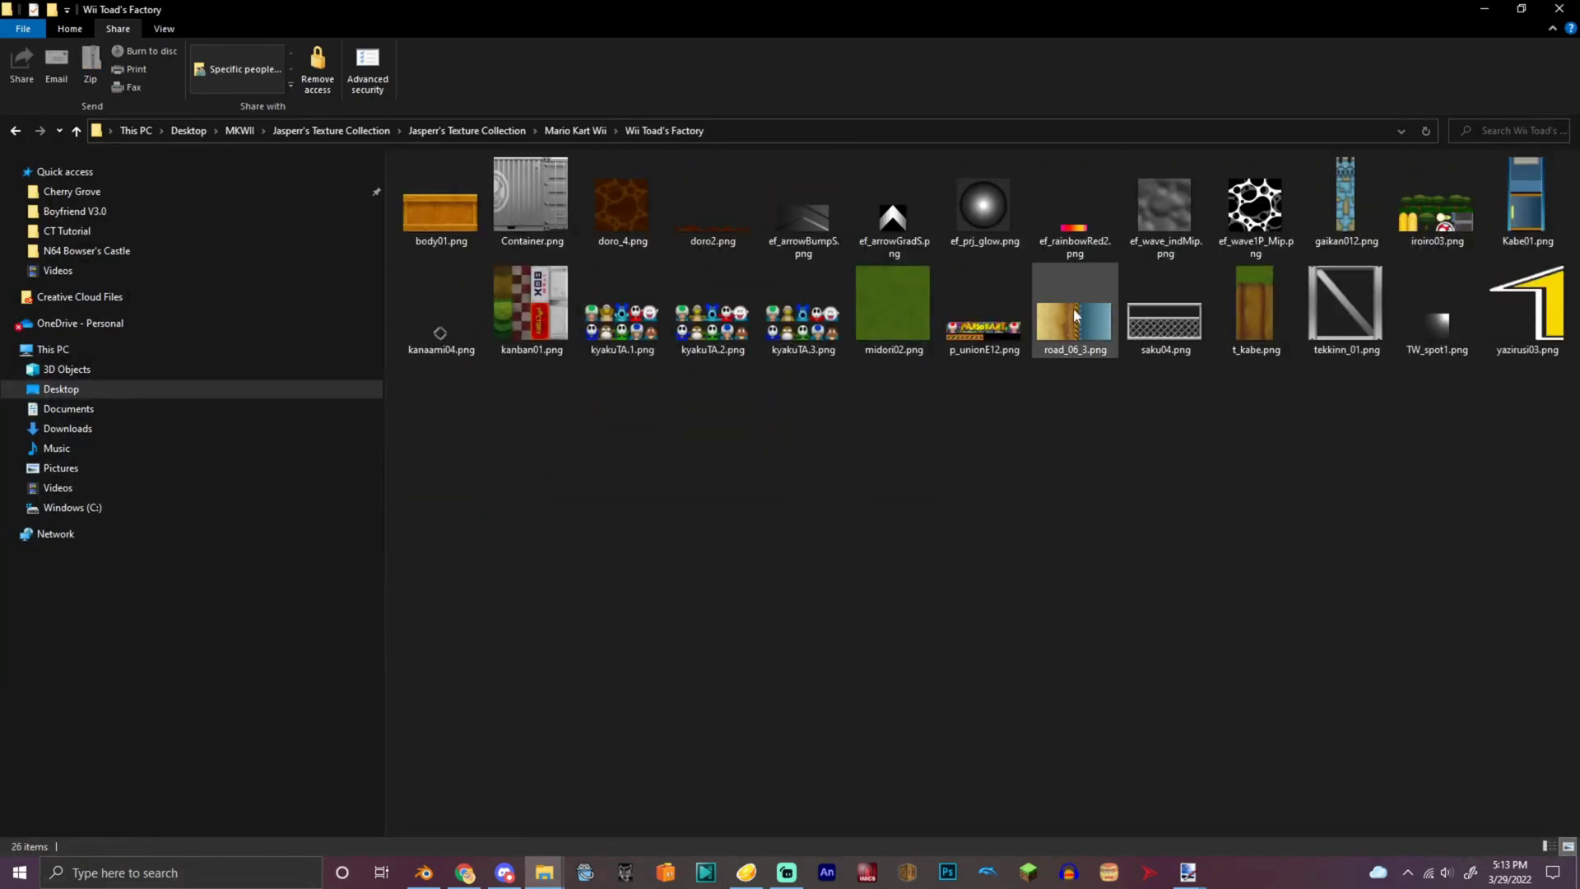
pyautogui.click(466, 130)
# - Check the first two subfolders of Mario Golf - Toadstool Tour for a tree trunk texture
pyautogui.doubleClick(522, 236)
pyautogui.doubleClick(526, 182)
pyautogui.hotkey('alt', 'Up')
pyautogui.doubleClick(510, 200)
pyautogui.hotkey('alt', 'Up')
pyautogui.hotkey('alt', 'Up')
# - Examine the Omatsuri Circuit and SkyArena textures of Mario Kart Arcade GP DX for tree bark
pyautogui.doubleClick(493, 303)
pyautogui.doubleClick(472, 200)
pyautogui.scroll(-10, 660, 293)
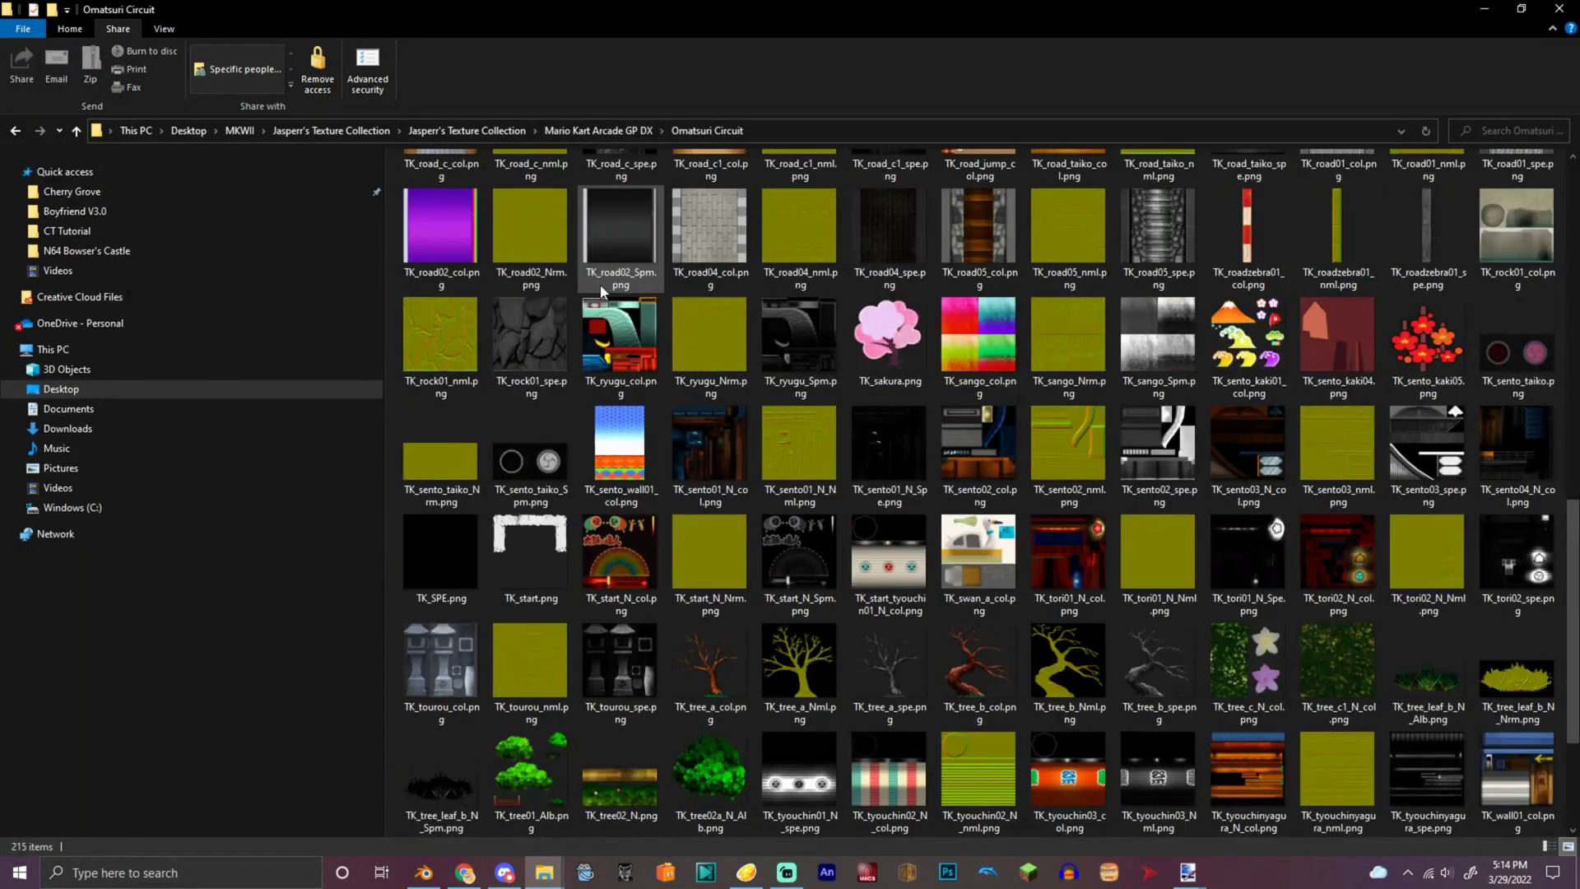
pyautogui.scroll(-3, 654, 506)
pyautogui.hotkey('alt', 'Up')
pyautogui.doubleClick(511, 219)
pyautogui.scroll(-10, 672, 298)
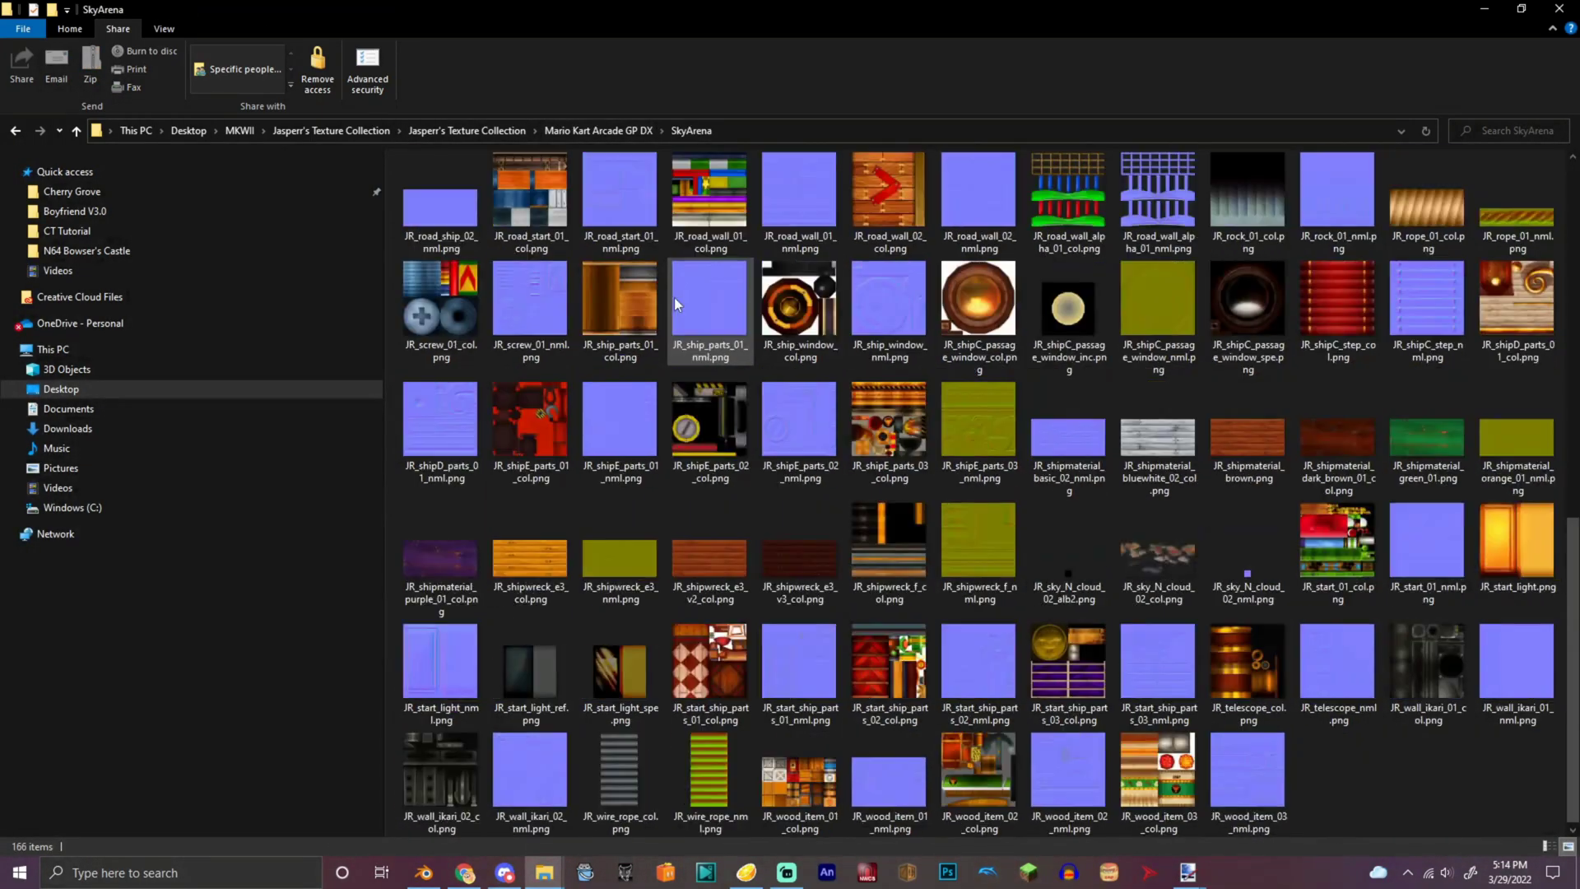
pyautogui.hotkey('alt', 'Up')
# - Examine the SplashCircuit and Toad Cup textures of Mario Kart Arcade GP DX for tree bark
pyautogui.doubleClick(576, 238)
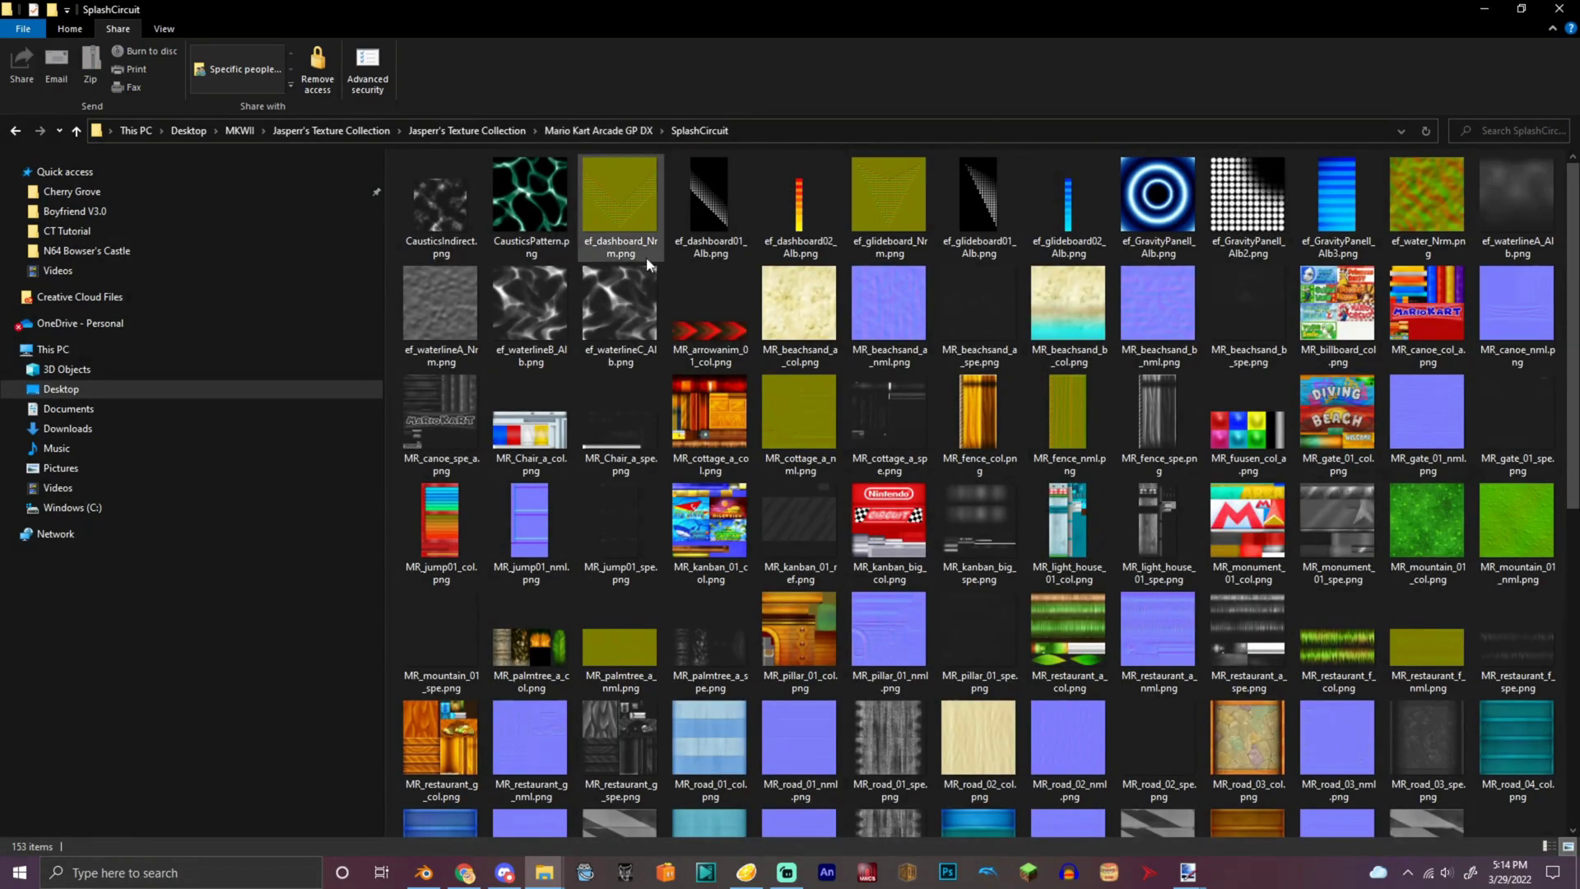
pyautogui.scroll(-10, 630, 181)
pyautogui.hotkey('alt', 'Up')
pyautogui.doubleClick(585, 279)
pyautogui.scroll(-5, 695, 362)
pyautogui.scroll(-15, 781, 284)
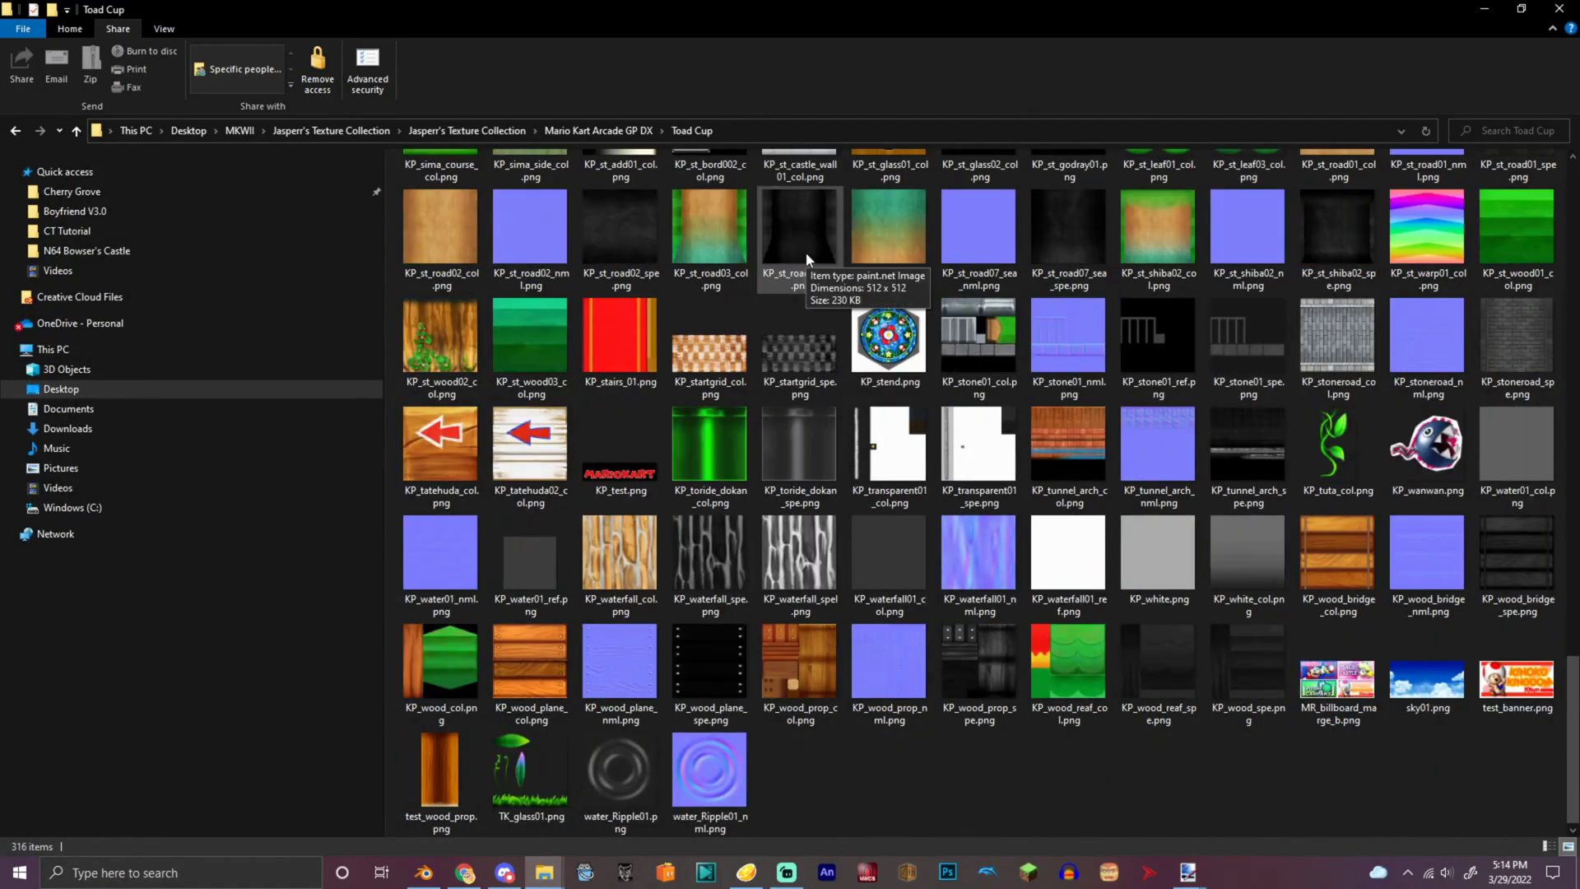
pyautogui.hotkey('alt', 'Up')
pyautogui.hotkey('alt', 'Up')
# - Look for a trunk texture in the Mario Kart DS, Wii Sports Resort Wuhu Island and Wii Sports folders
pyautogui.doubleClick(510, 320)
pyautogui.hotkey('alt', 'Up')
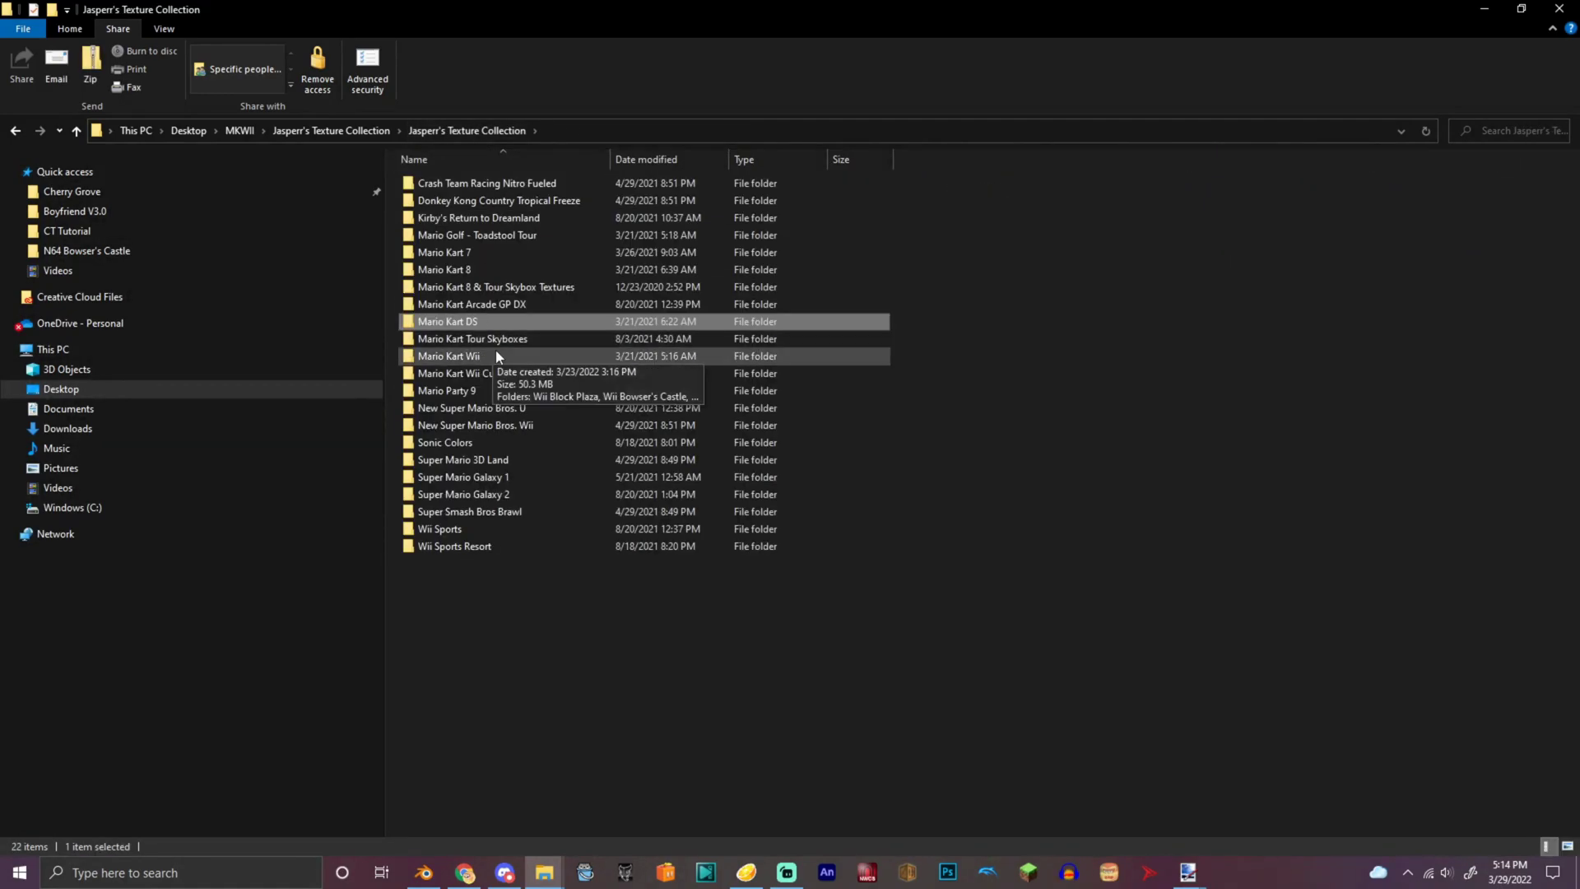
pyautogui.doubleClick(494, 543)
pyautogui.doubleClick(476, 181)
pyautogui.scroll(-5, 673, 374)
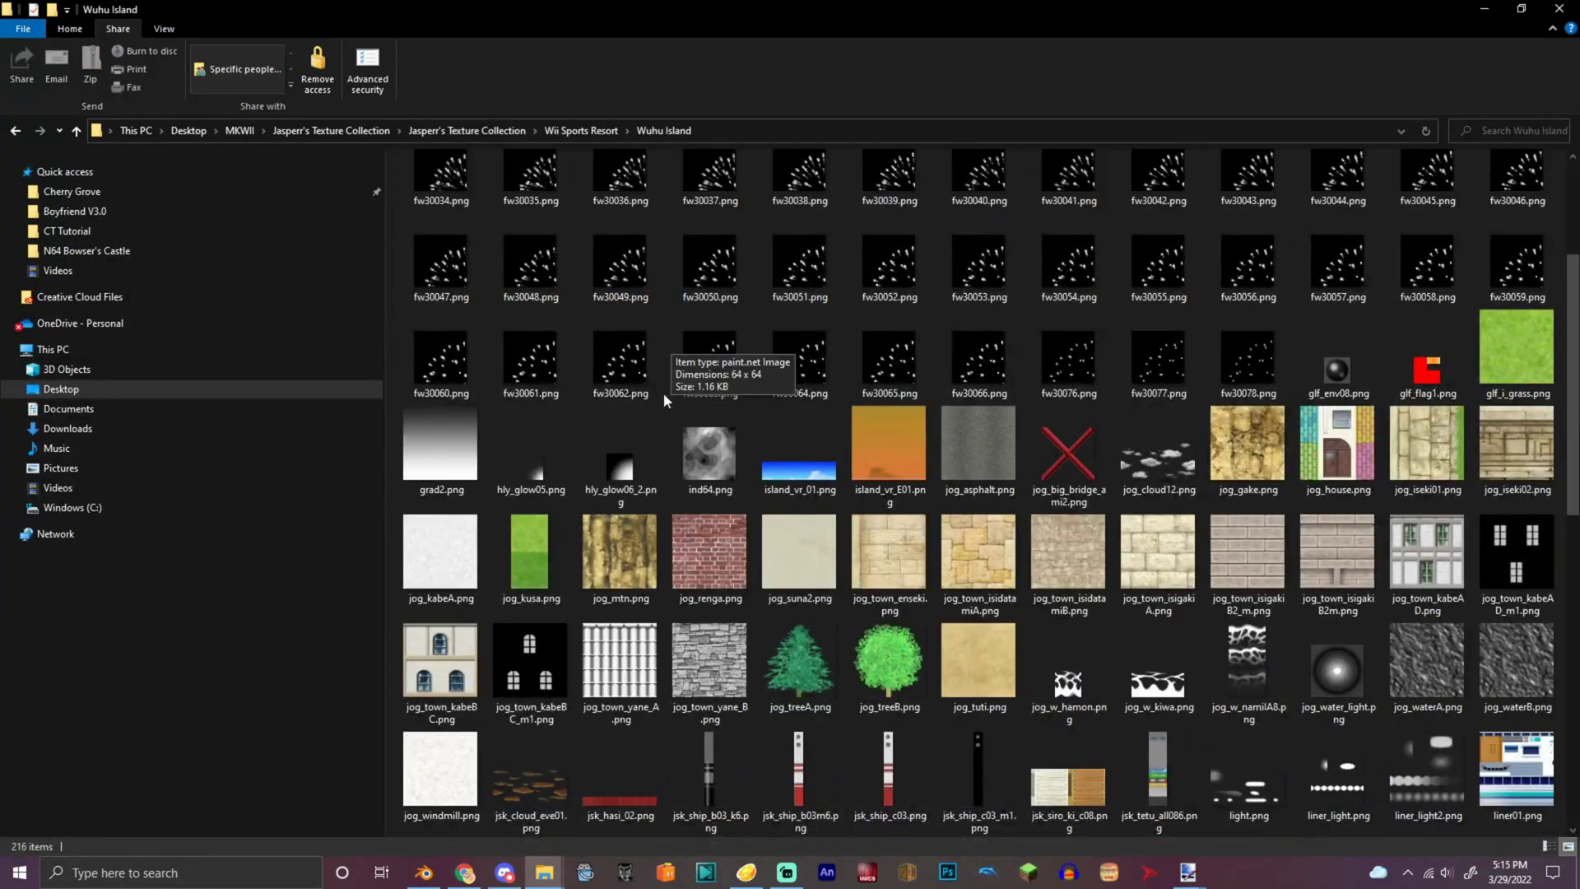
pyautogui.scroll(-3, 673, 374)
pyautogui.scroll(5, 823, 478)
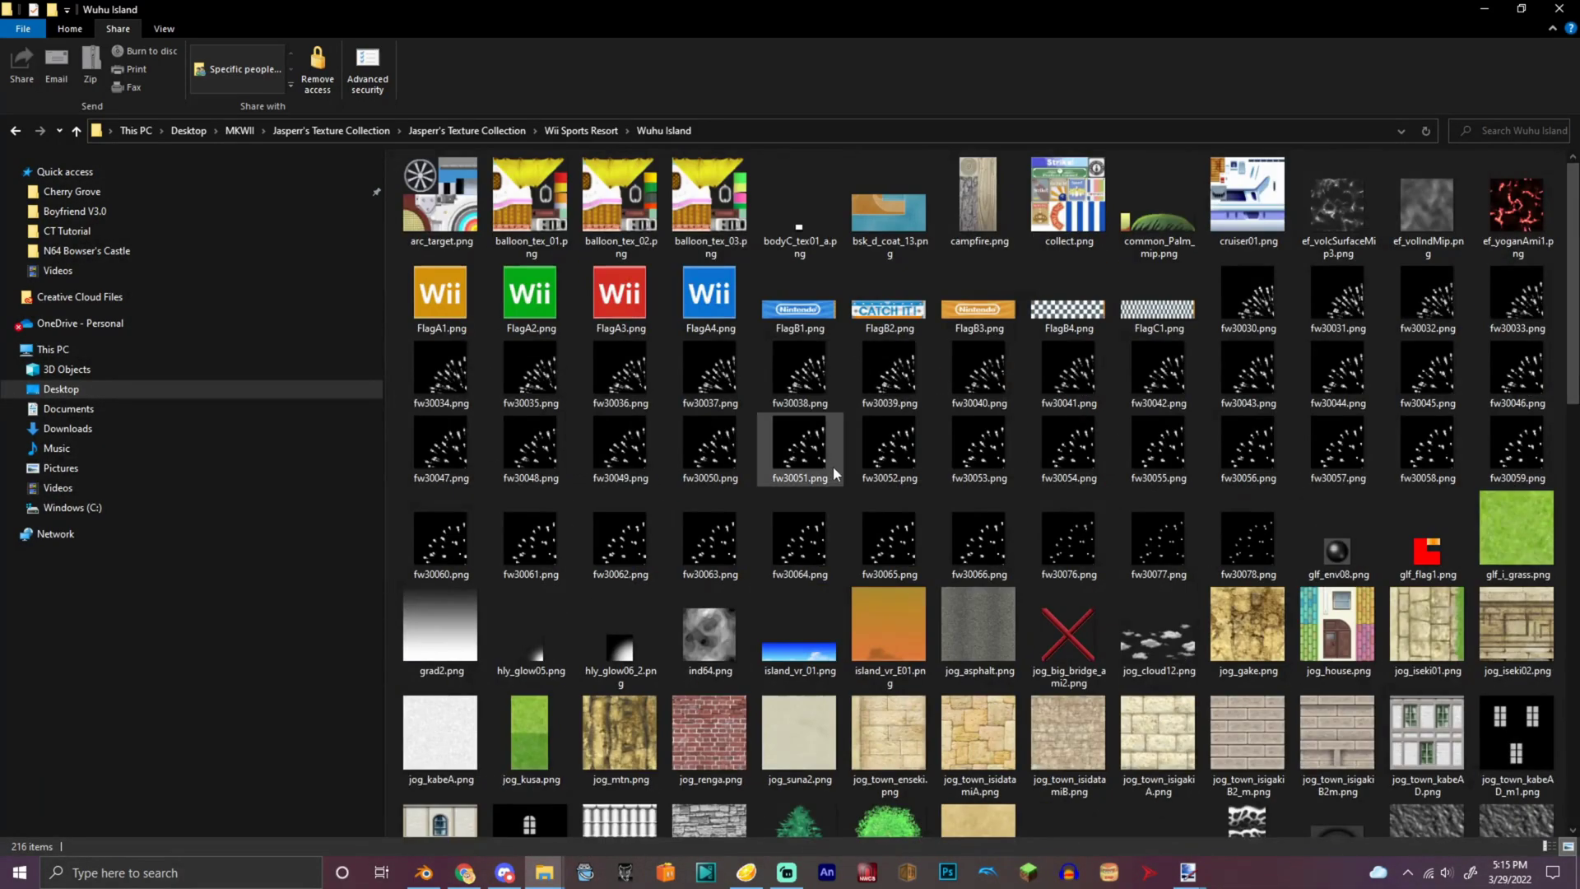
pyautogui.scroll(-10, 834, 473)
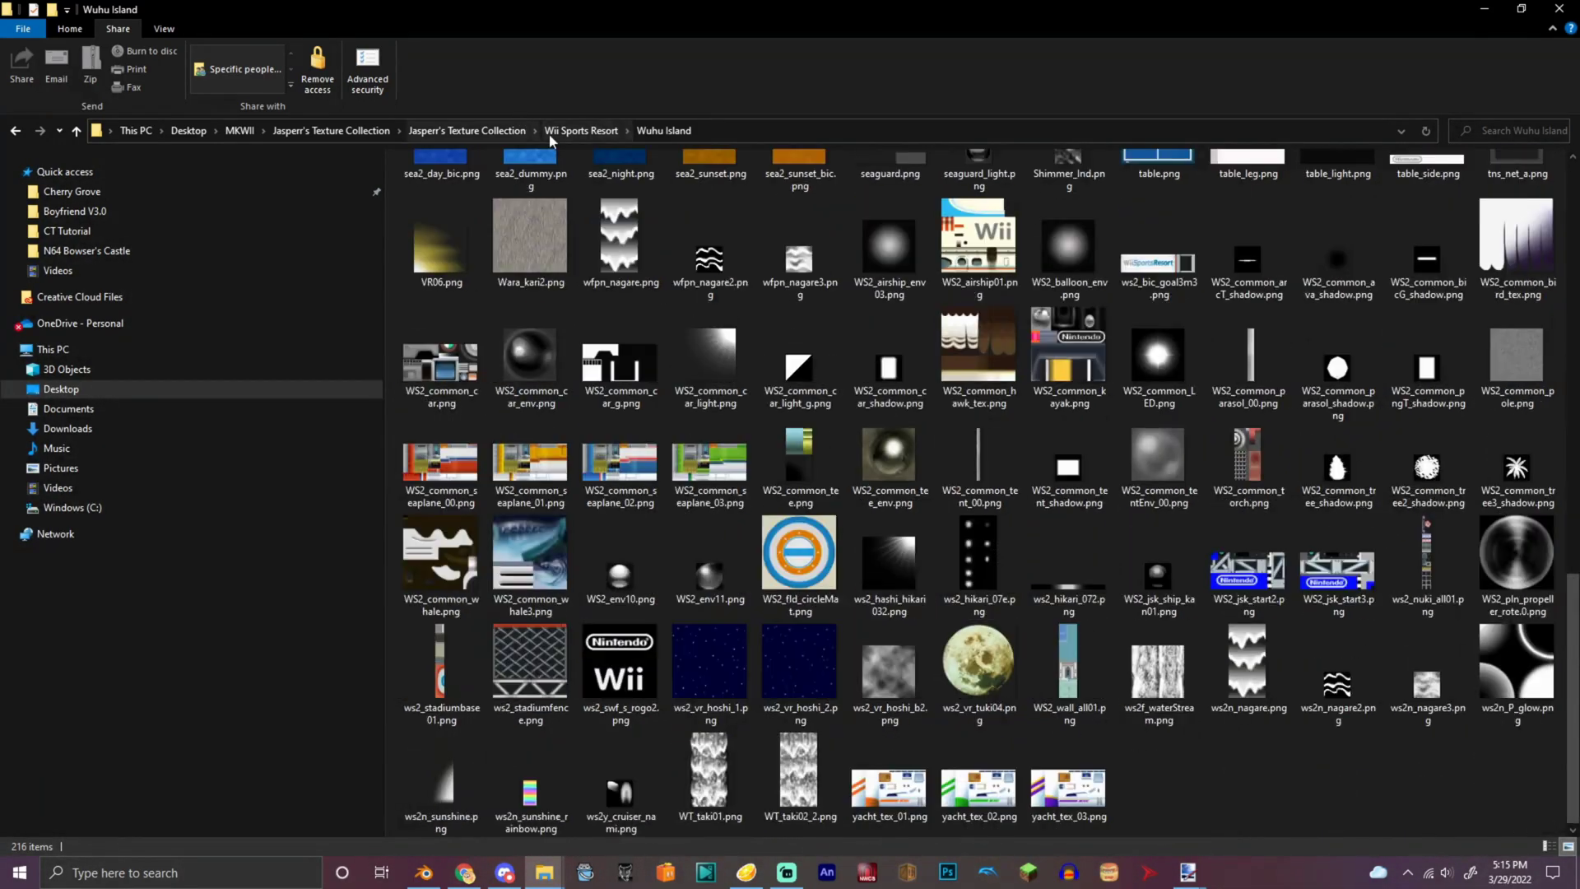
pyautogui.click(466, 130)
pyautogui.doubleClick(439, 528)
pyautogui.click(466, 130)
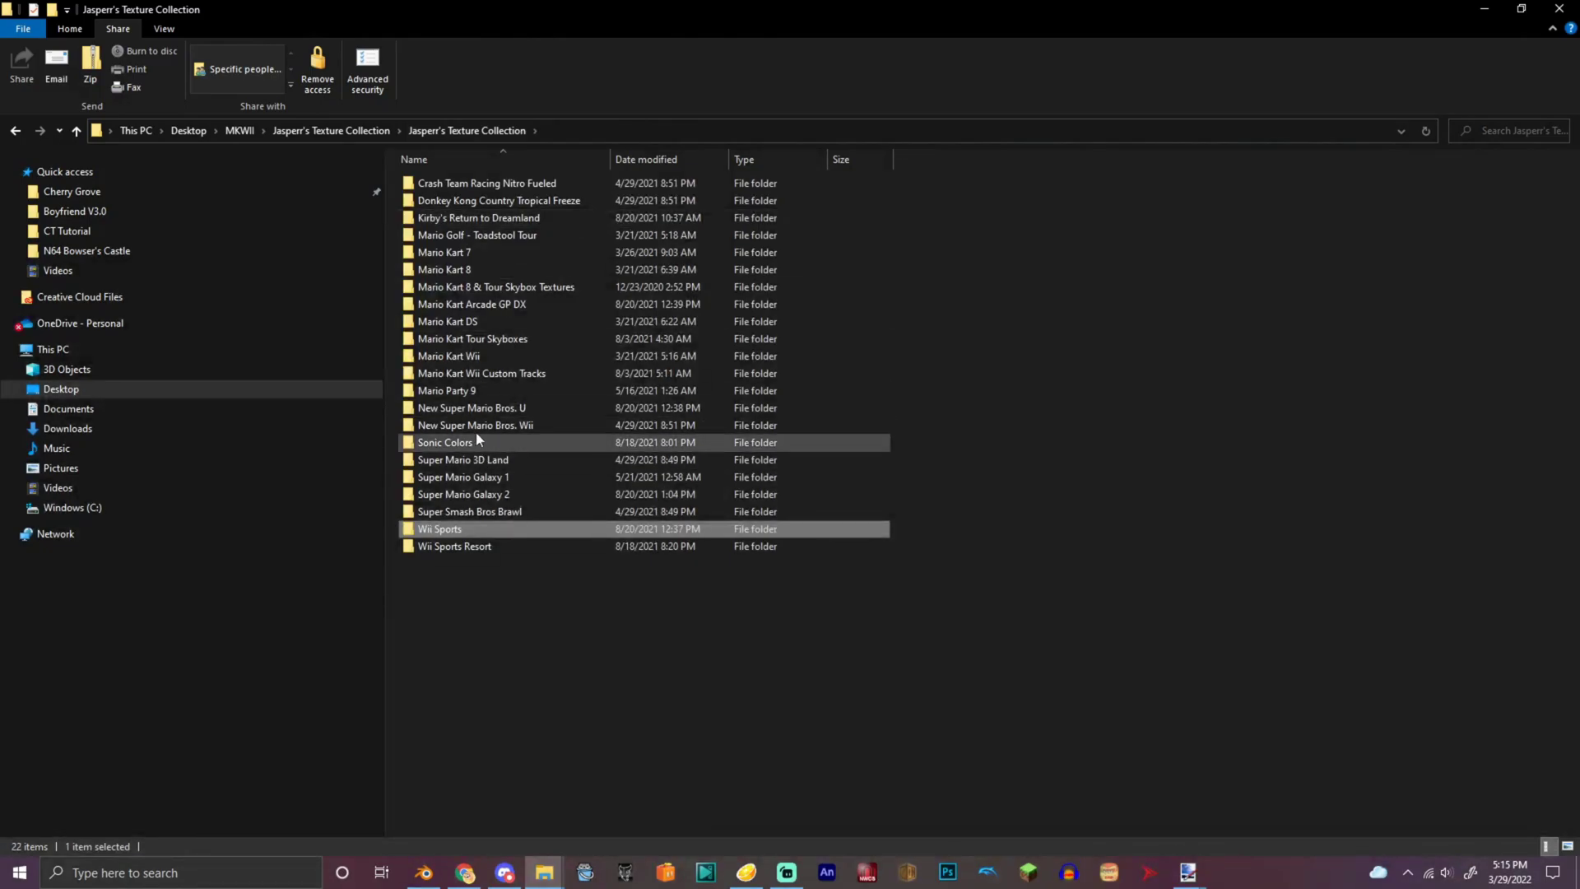
# - Open New Super Mario Bros. U's World 1 - Acorn Plains textures and copy treetrunk_alb.png
pyautogui.click(487, 407)
pyautogui.doubleClick(502, 409)
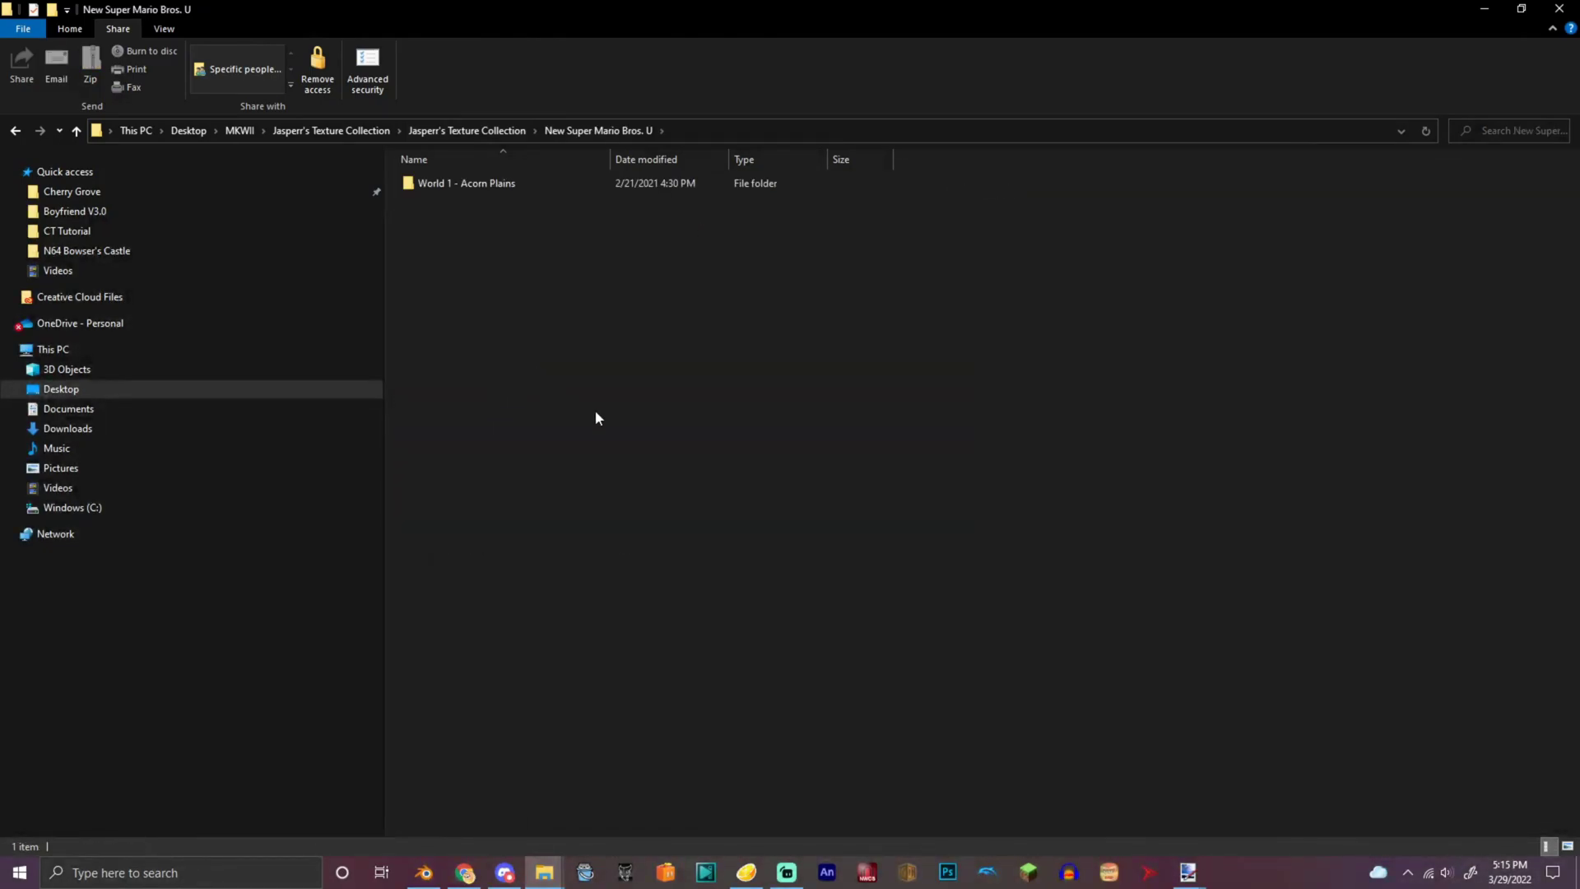
pyautogui.doubleClick(575, 182)
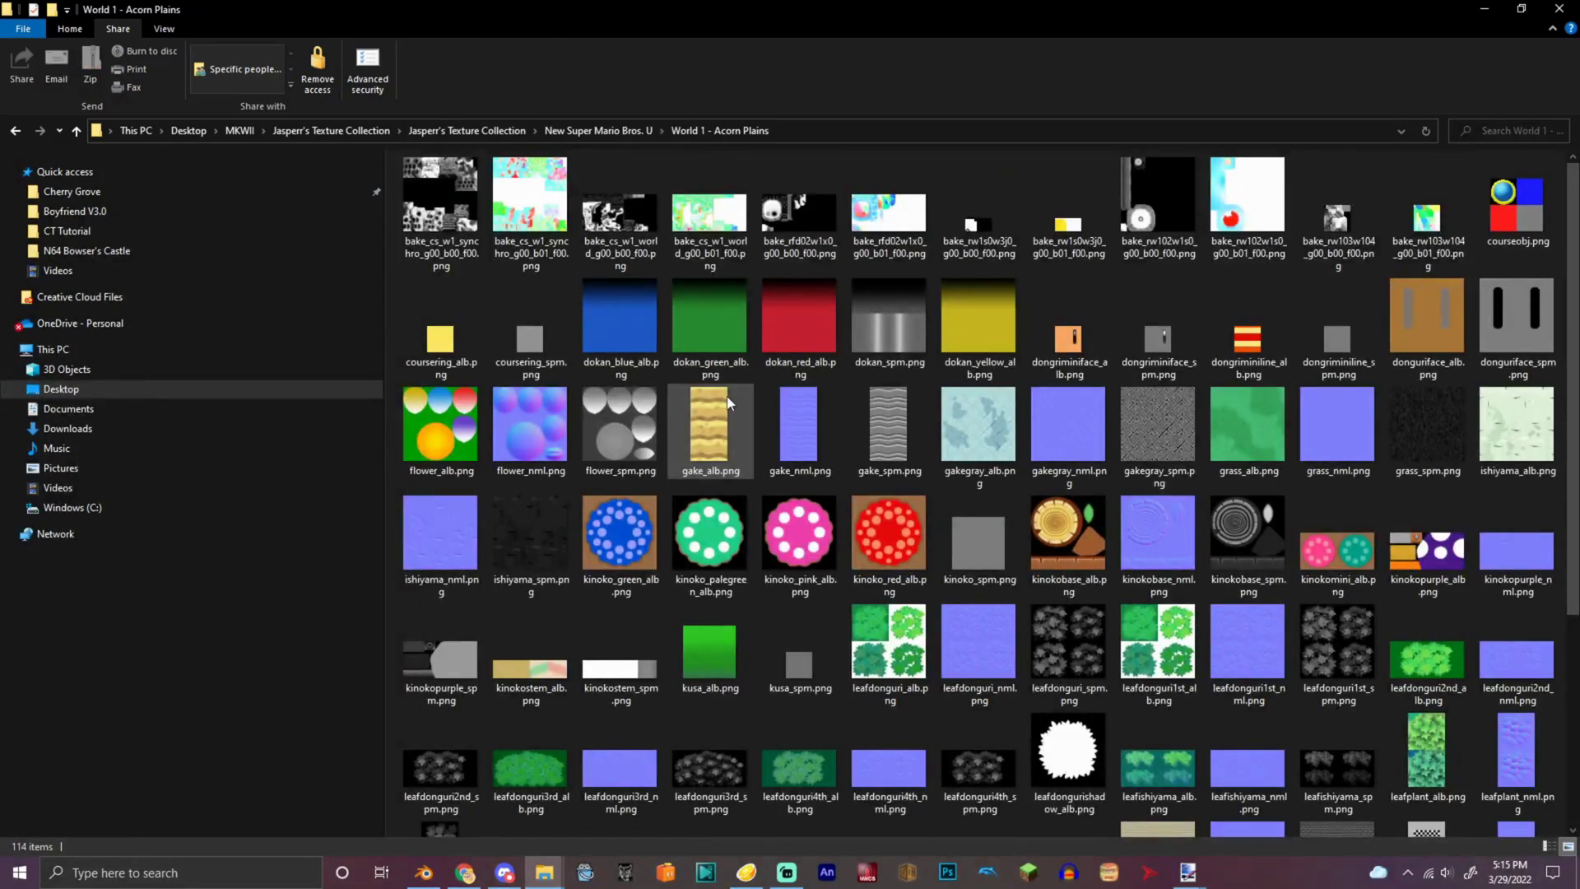
pyautogui.click(727, 398)
pyautogui.scroll(-3, 733, 402)
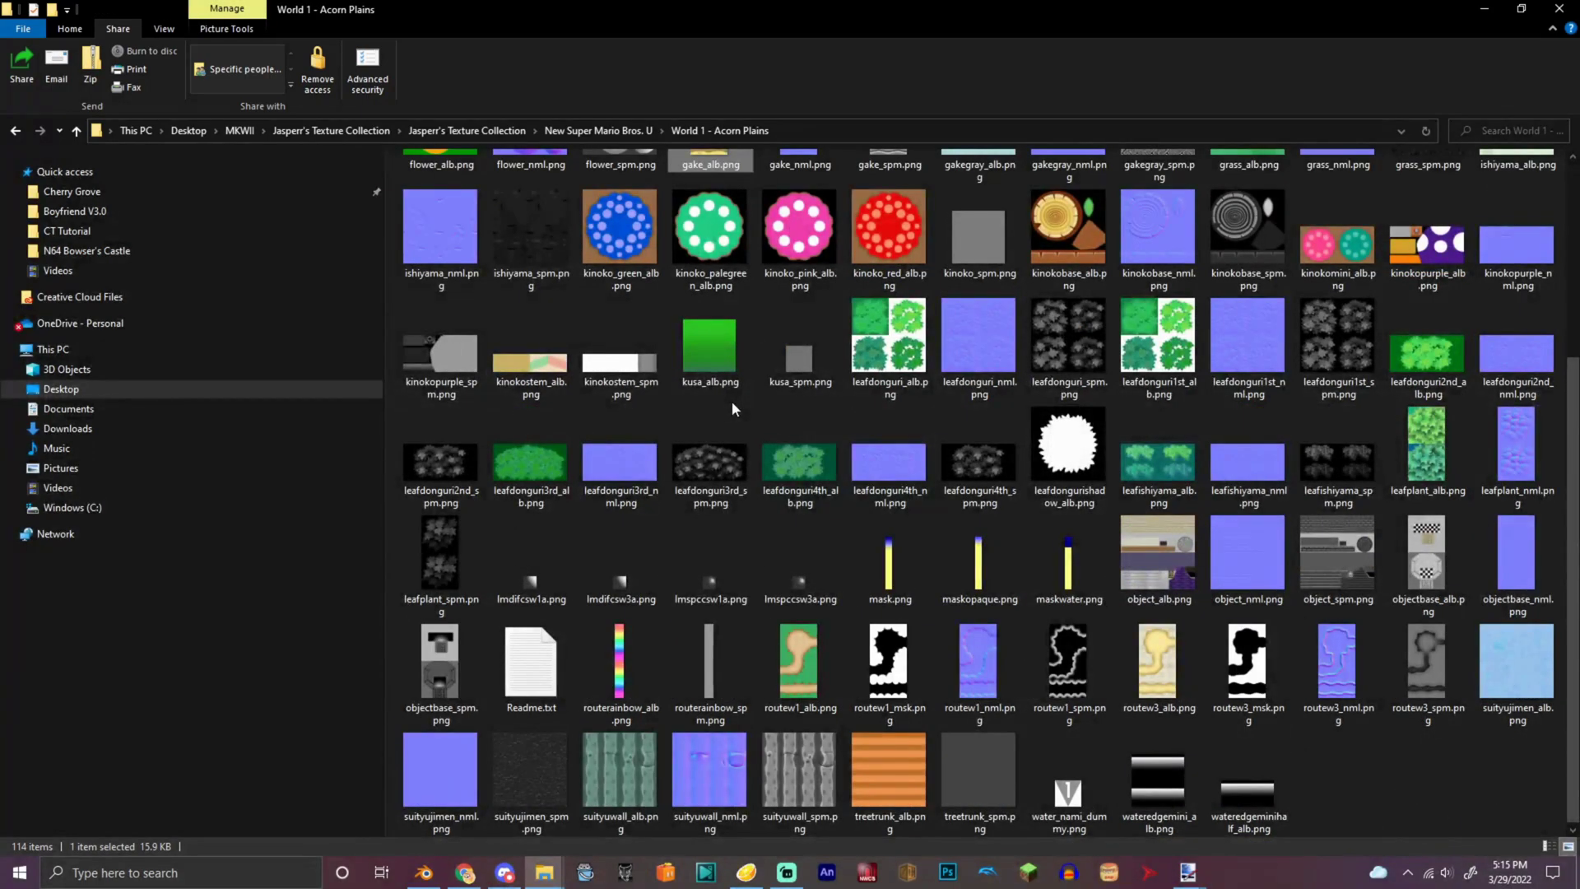
# - Paste treetrunk_alb.png into the CT Tutorial folder of MK7 Custom Tracks
pyautogui.click(553, 873)
pyautogui.click(670, 384)
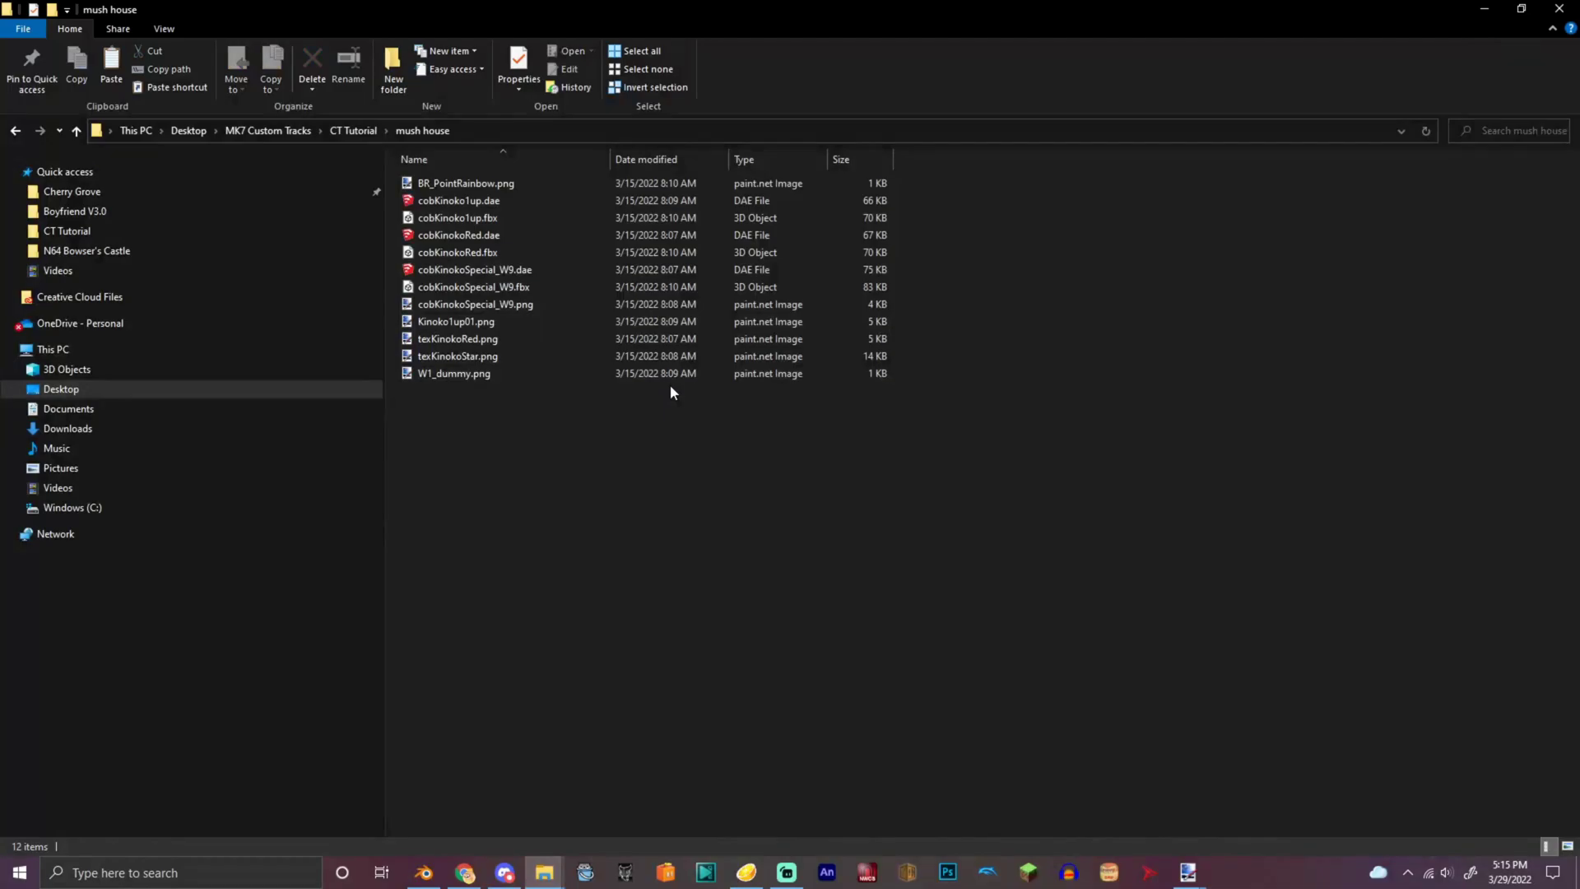
pyautogui.click(372, 132)
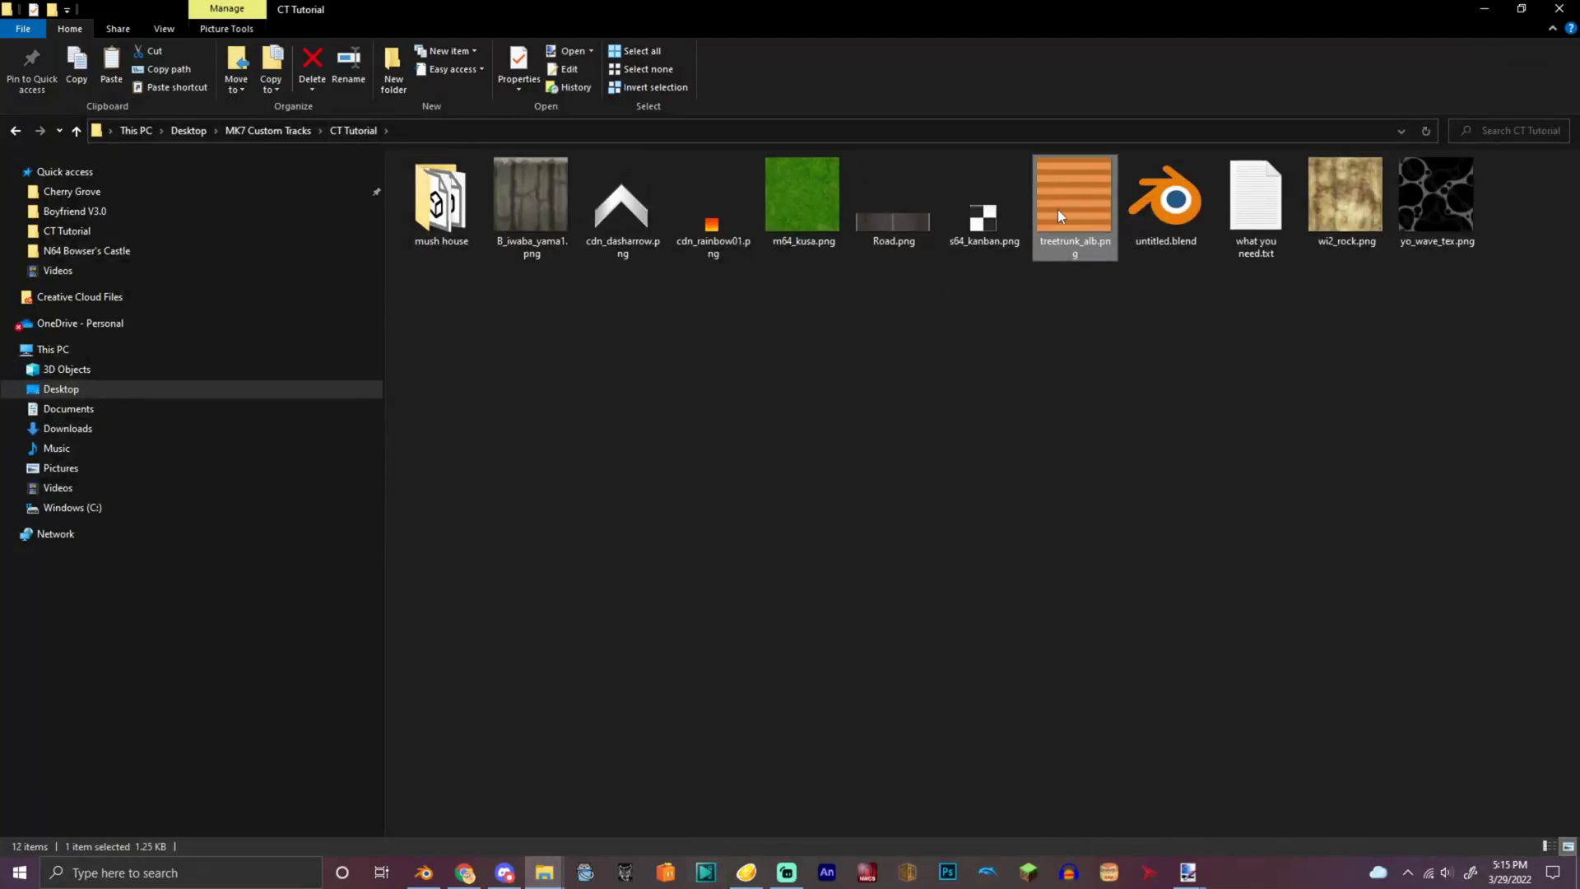
pyautogui.doubleClick(1059, 212)
# - Switch to Blender and give the tree mesh a new material with an Image Texture as its base color
pyautogui.click(436, 875)
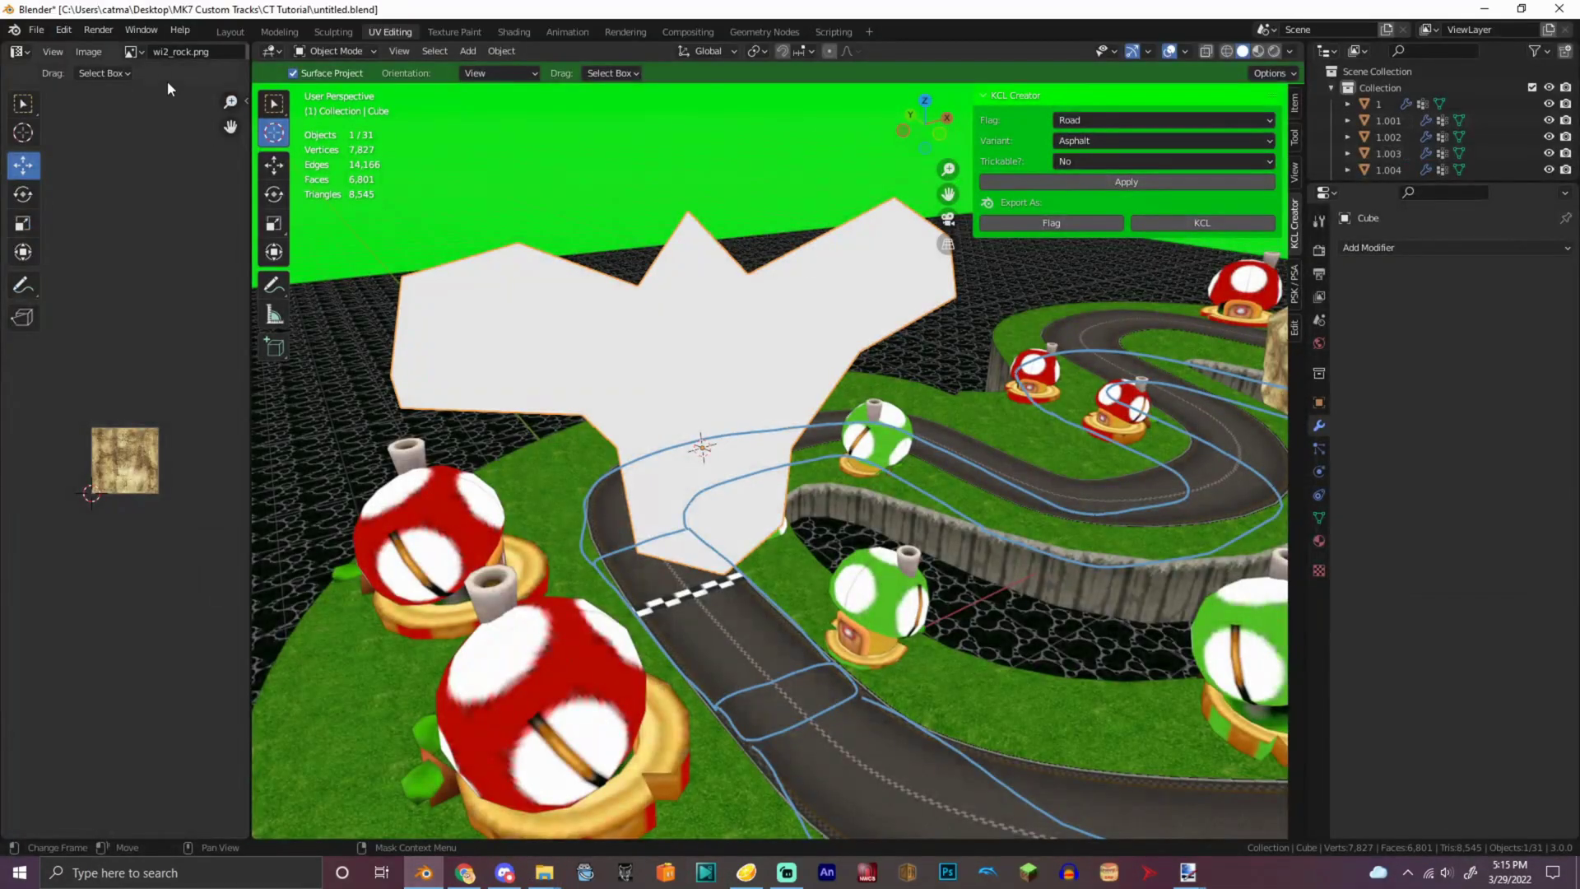
pyautogui.click(1319, 540)
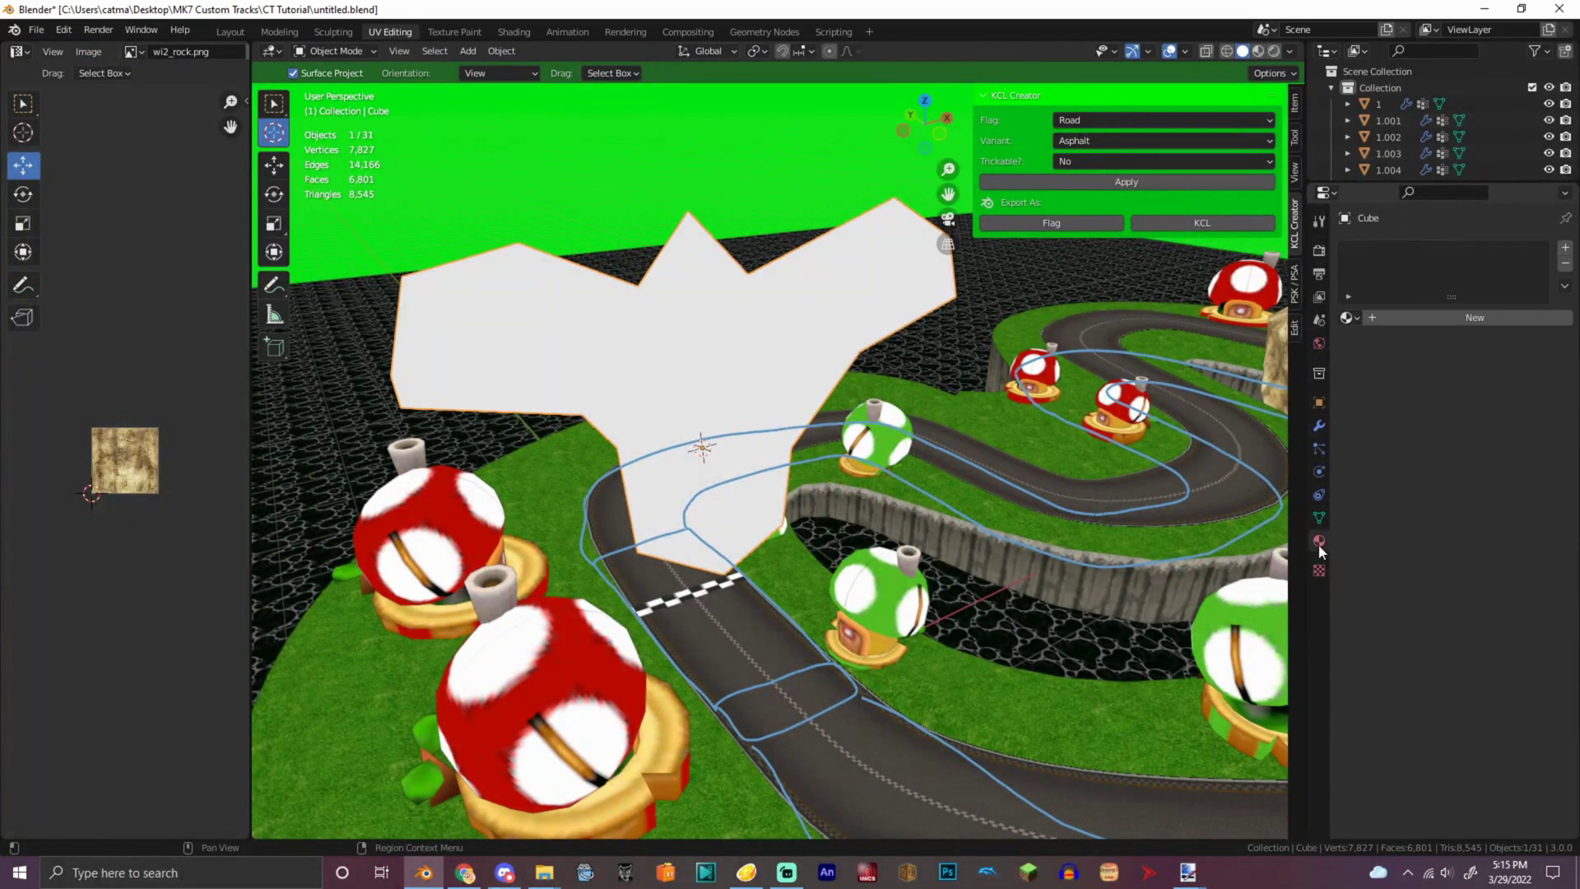
pyautogui.click(1441, 320)
pyautogui.click(1437, 491)
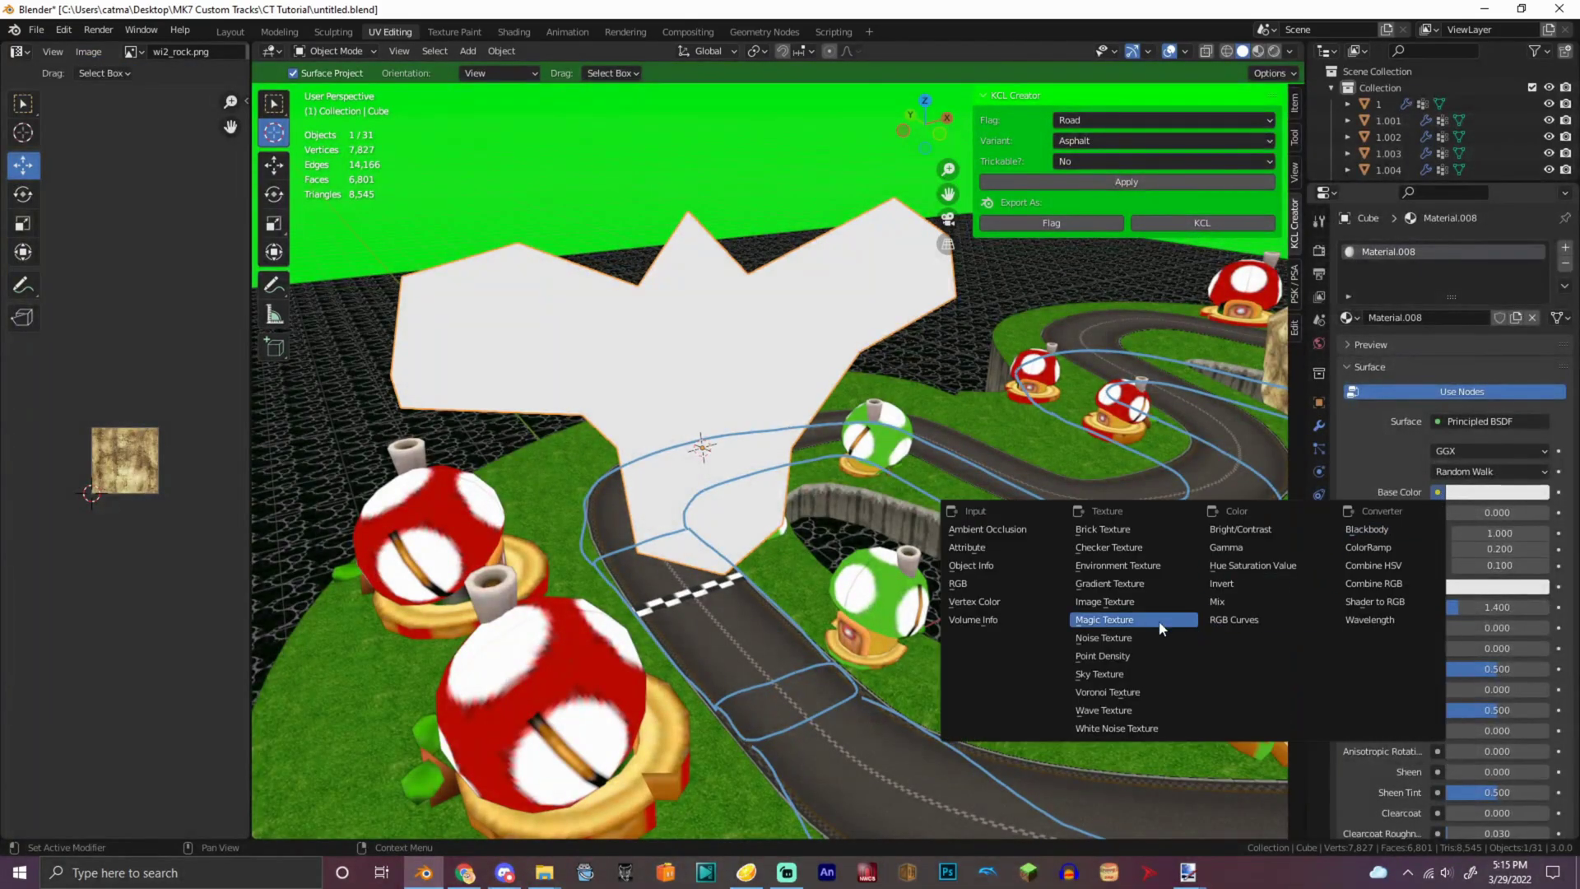
pyautogui.click(1132, 621)
pyautogui.click(1354, 511)
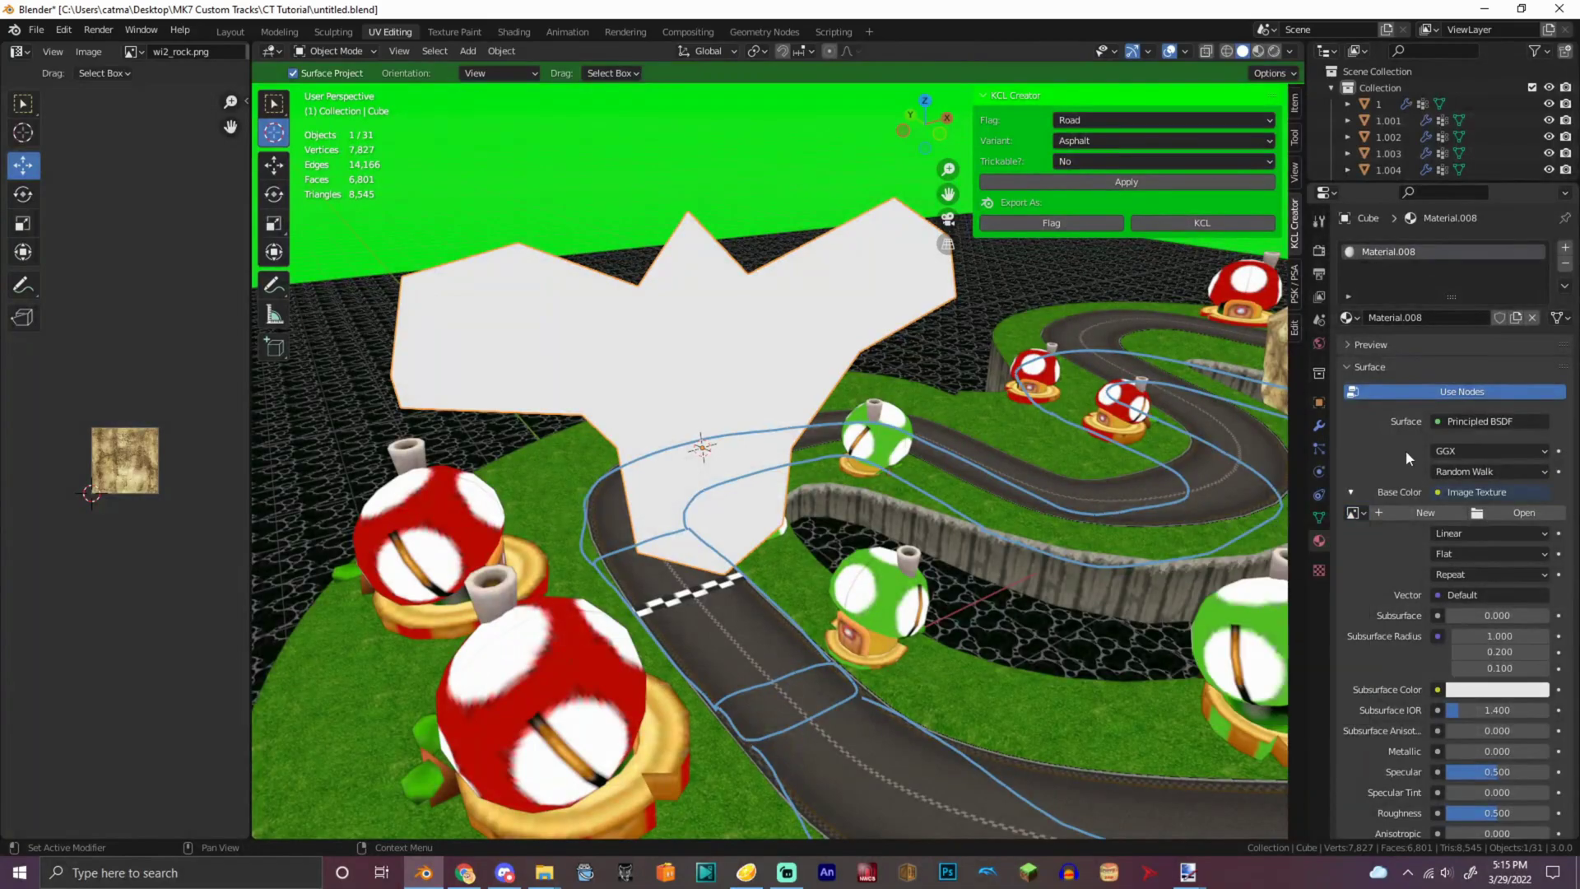
# - Try B_iwaba_yama1.png as the tree material's base color image and undo it
pyautogui.click(1524, 513)
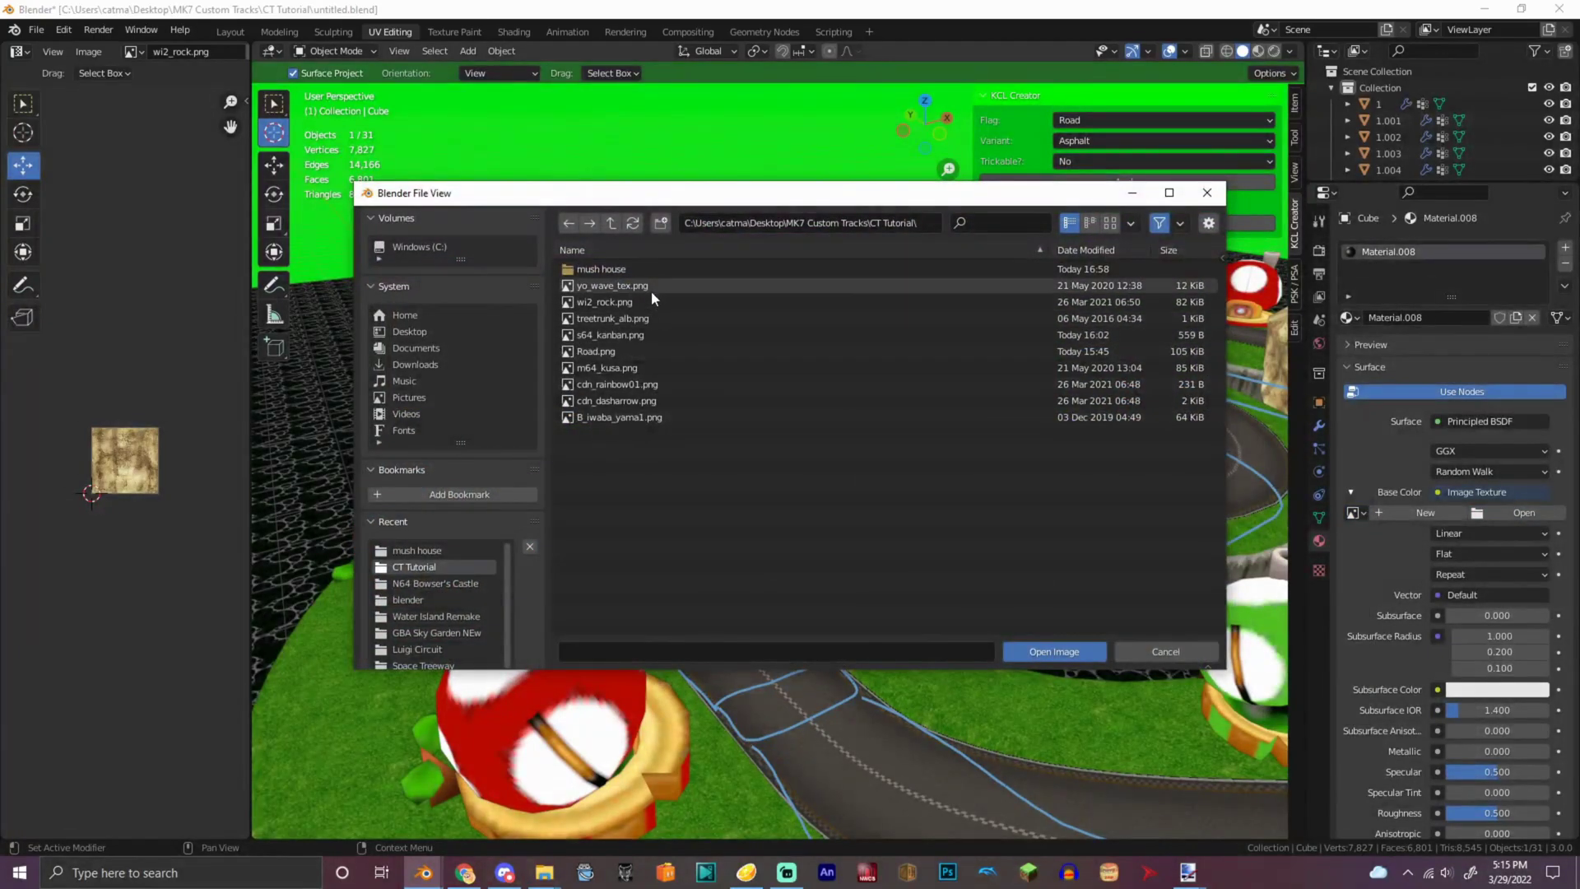
pyautogui.click(641, 417)
pyautogui.doubleClick(640, 417)
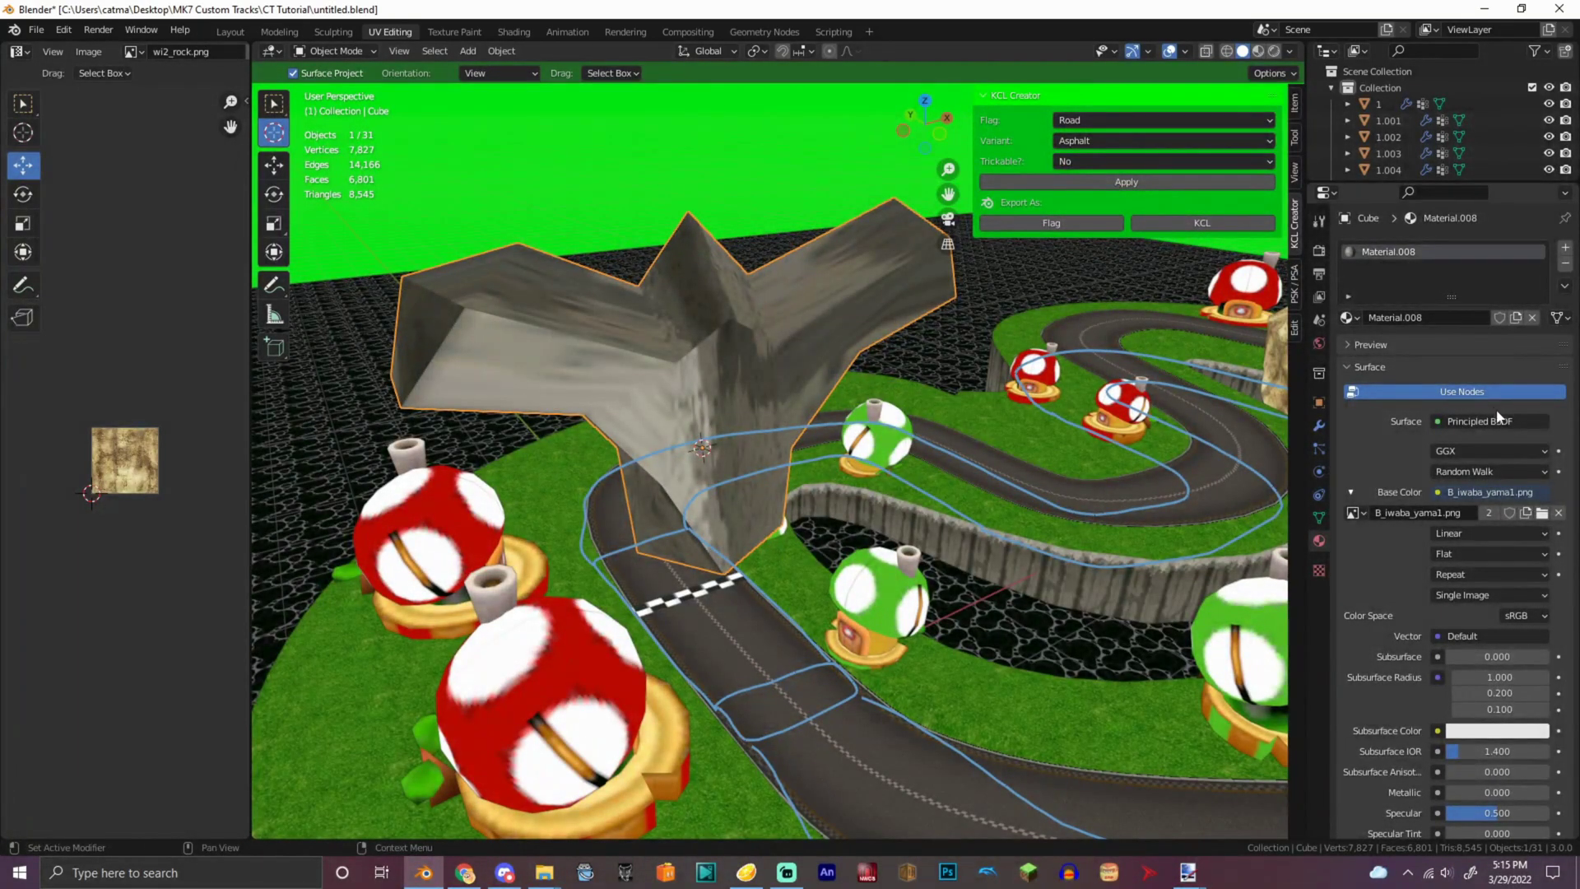
pyautogui.hotkey('ctrl', 'z')
# - Load treetrunk_alb.png as the tree material's base color image
pyautogui.click(1527, 515)
pyautogui.doubleClick(650, 311)
# - Enter Edit Mode, select the whole tree mesh and unwrap it with Cube Projection
pyautogui.click(329, 51)
pyautogui.click(338, 82)
pyautogui.click(486, 51)
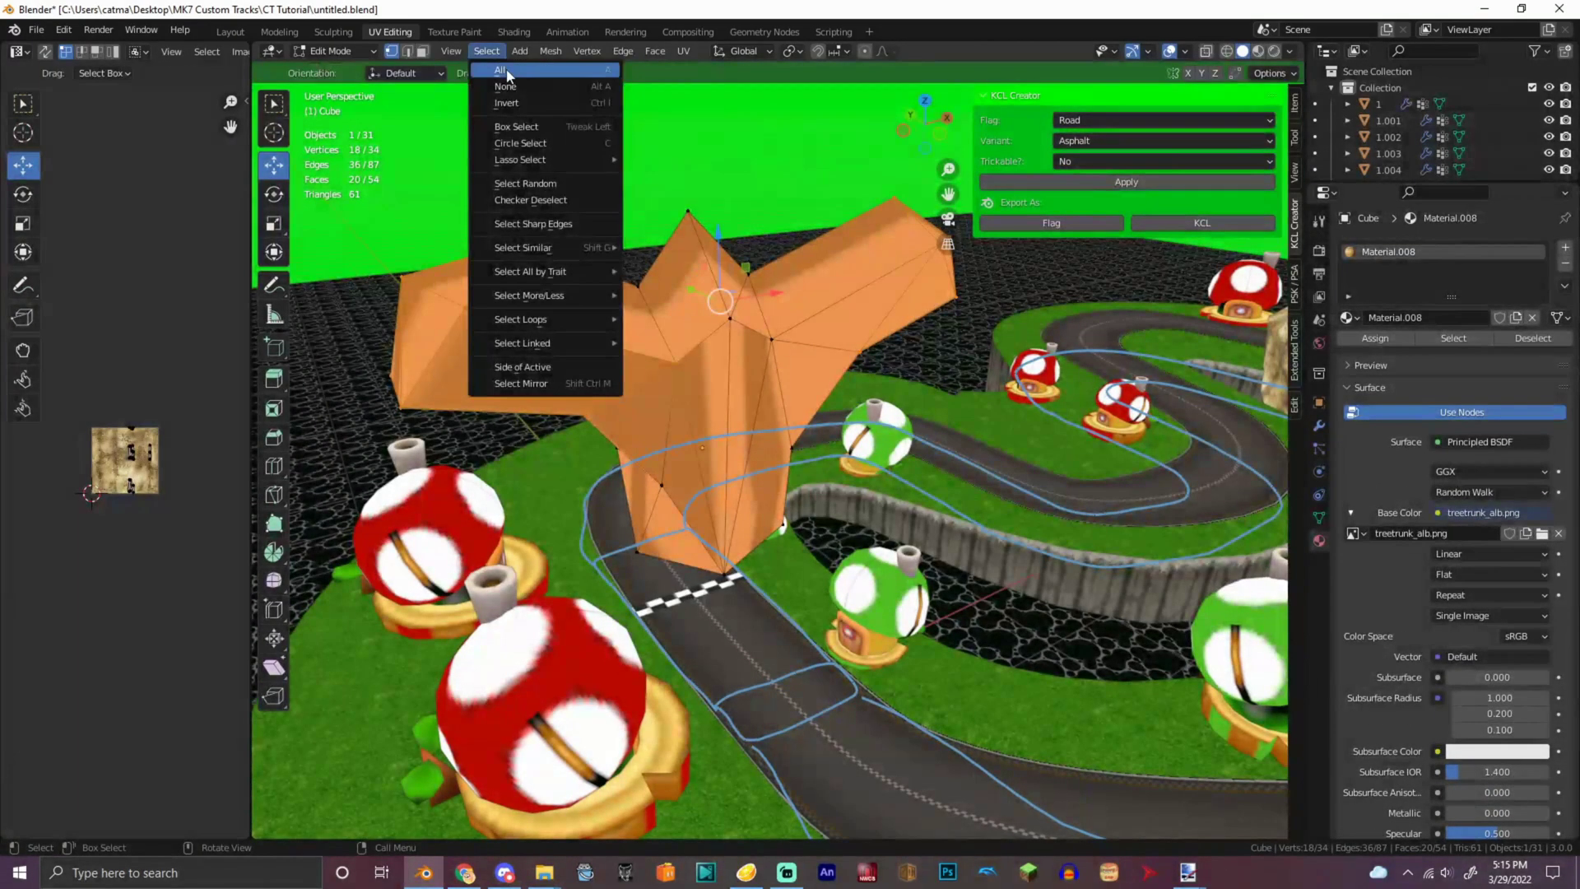
pyautogui.click(682, 51)
pyautogui.click(755, 148)
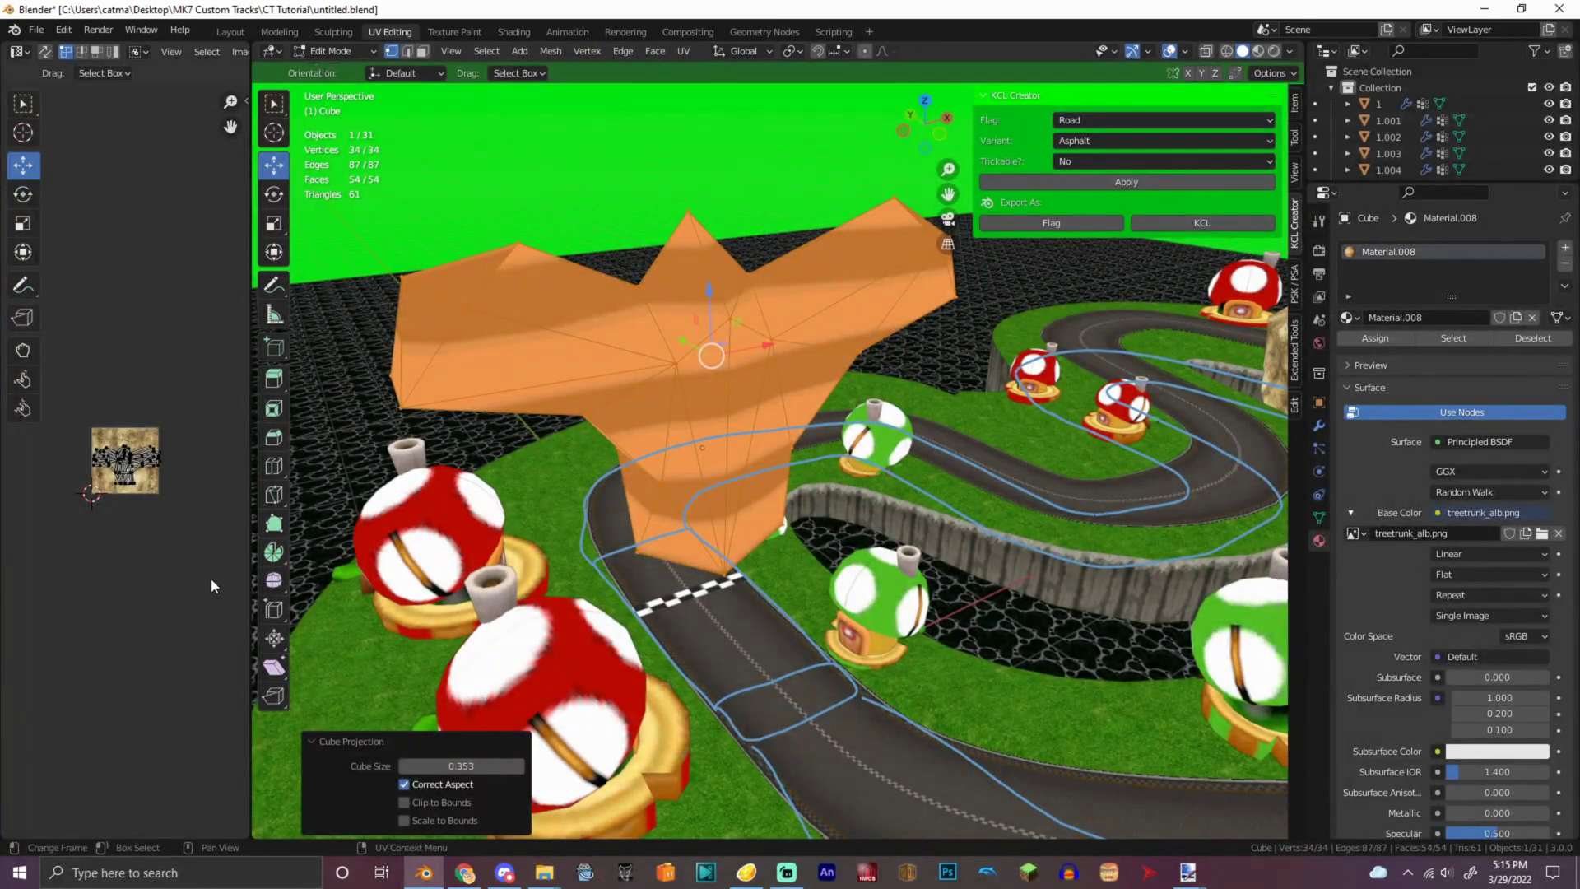
# - Try scaling the tree's entire UV layout and undo the scaling
pyautogui.press('a')
pyautogui.click(23, 223)
pyautogui.moveTo(173, 426); pyautogui.dragTo(43, 344)
pyautogui.hotkey('ctrl', 'z')
# - Reset the tree's UVs and scale them up uniformly by about 7.344
pyautogui.click(683, 51)
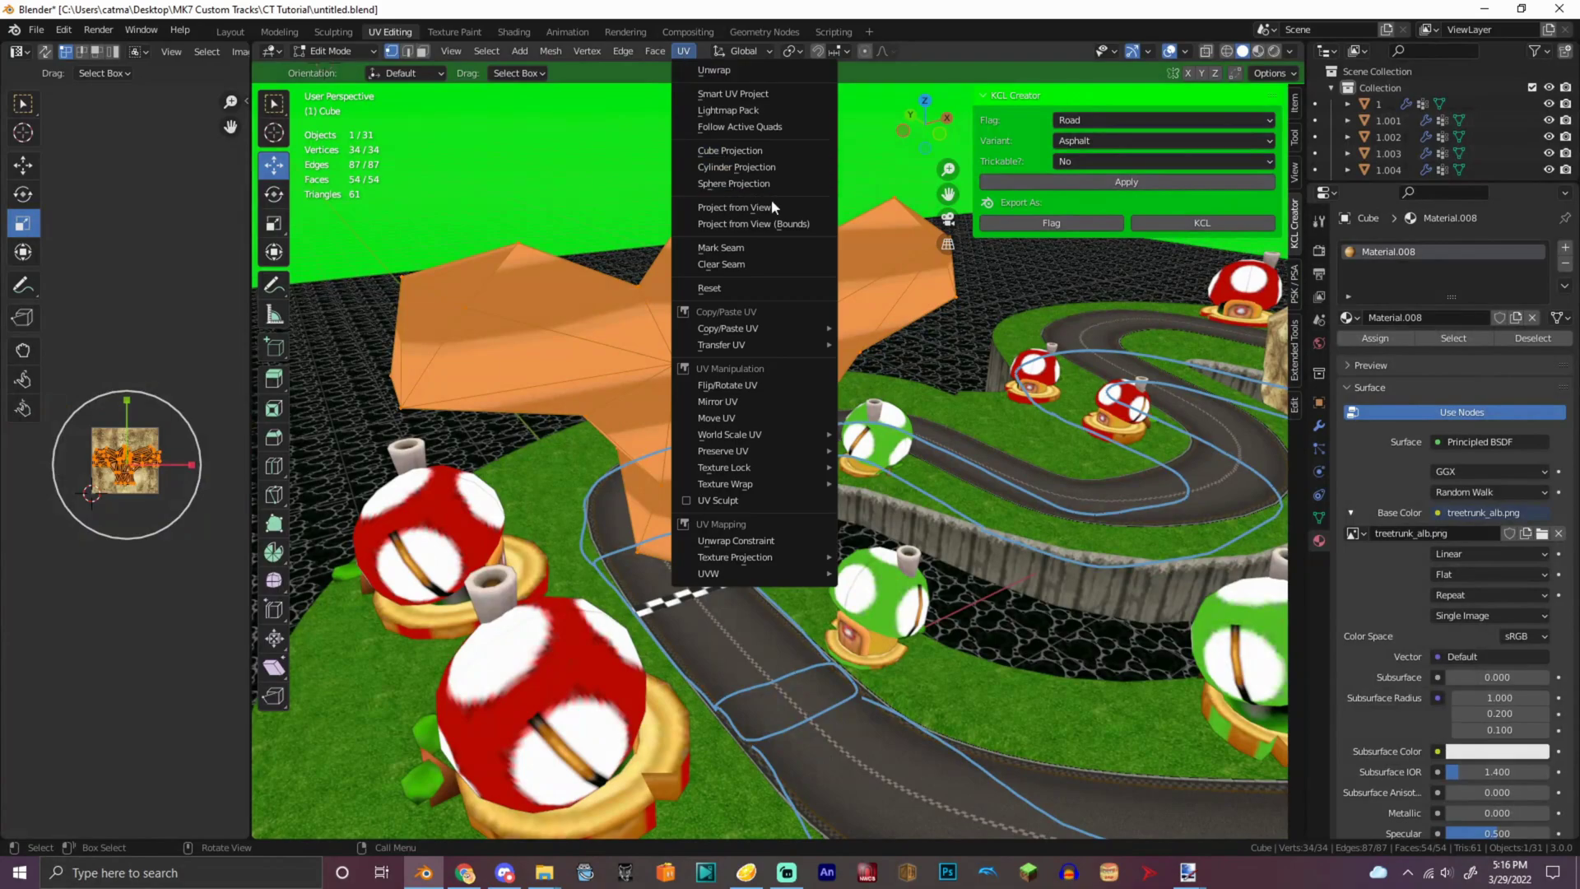
pyautogui.click(752, 297)
pyautogui.moveTo(174, 436); pyautogui.dragTo(56, 378)
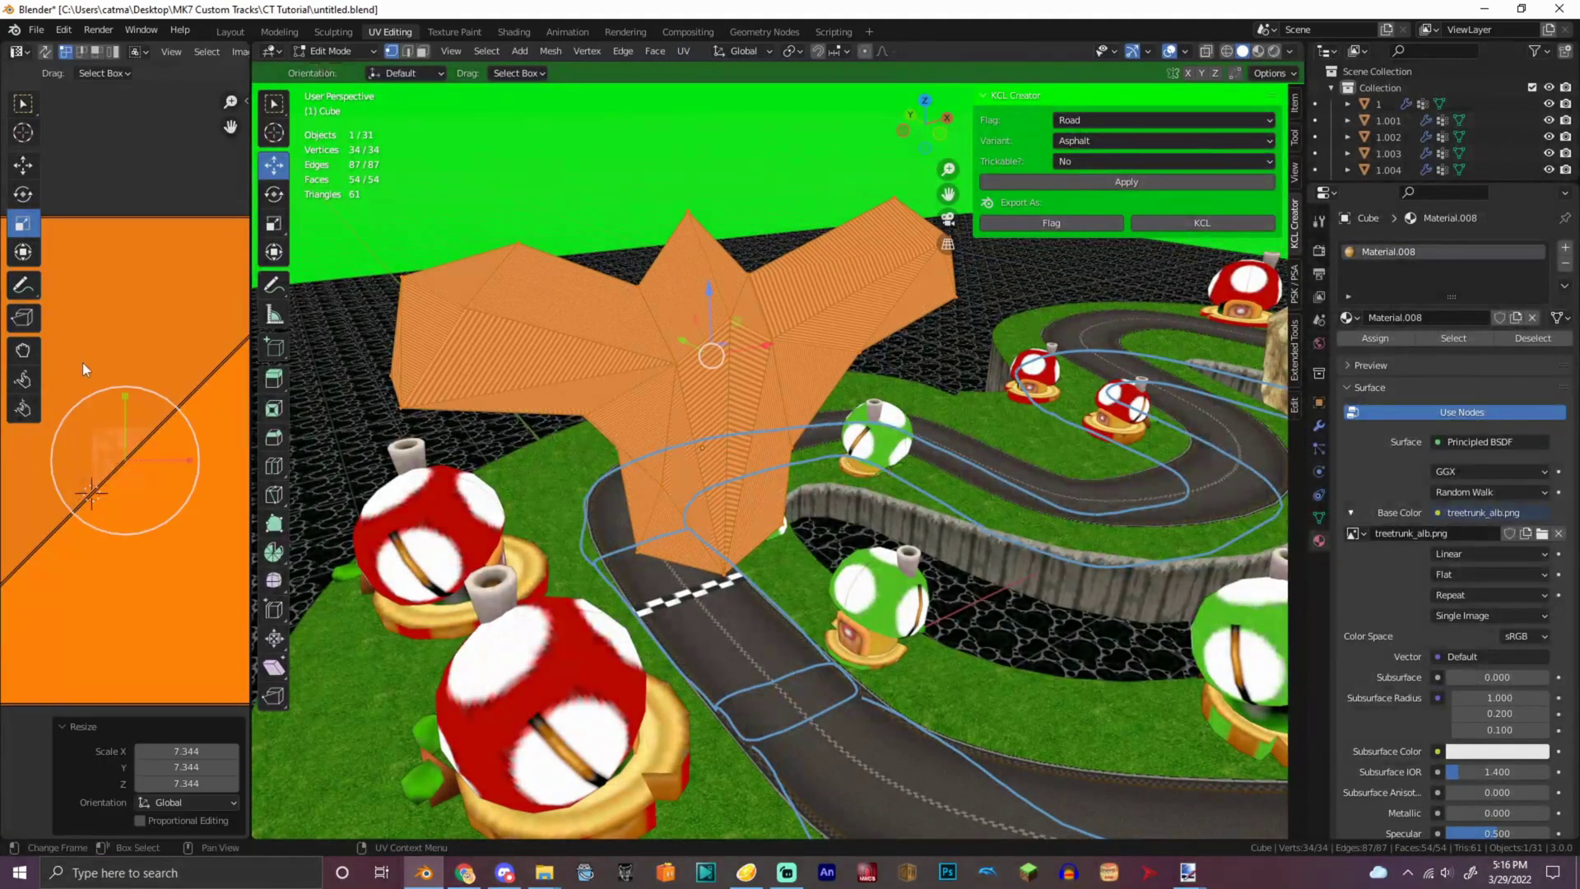
# - Undo the UV scaling, unwrap the tree with Smart UV Project and try scaling the new layout
pyautogui.hotkey('ctrl', 'z')
pyautogui.click(690, 51)
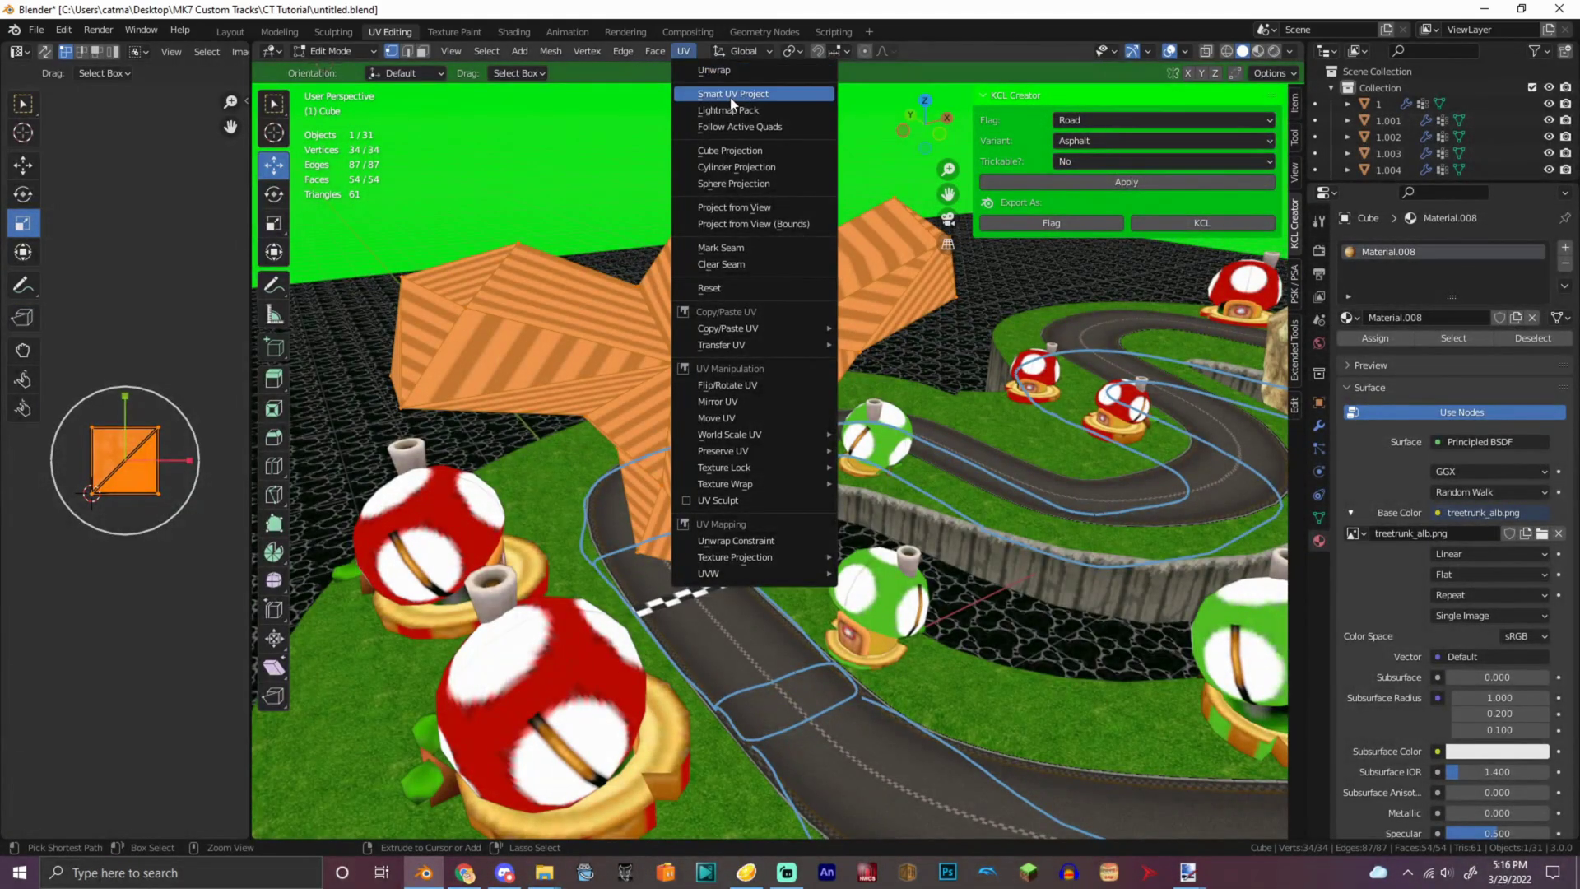
pyautogui.click(737, 106)
pyautogui.click(747, 232)
pyautogui.moveTo(175, 433); pyautogui.dragTo(235, 316)
pyautogui.hotkey('ctrl', 'z')
# - Try the standard Unwrap on the whole tree and scaling the resulting UV layout
pyautogui.click(683, 51)
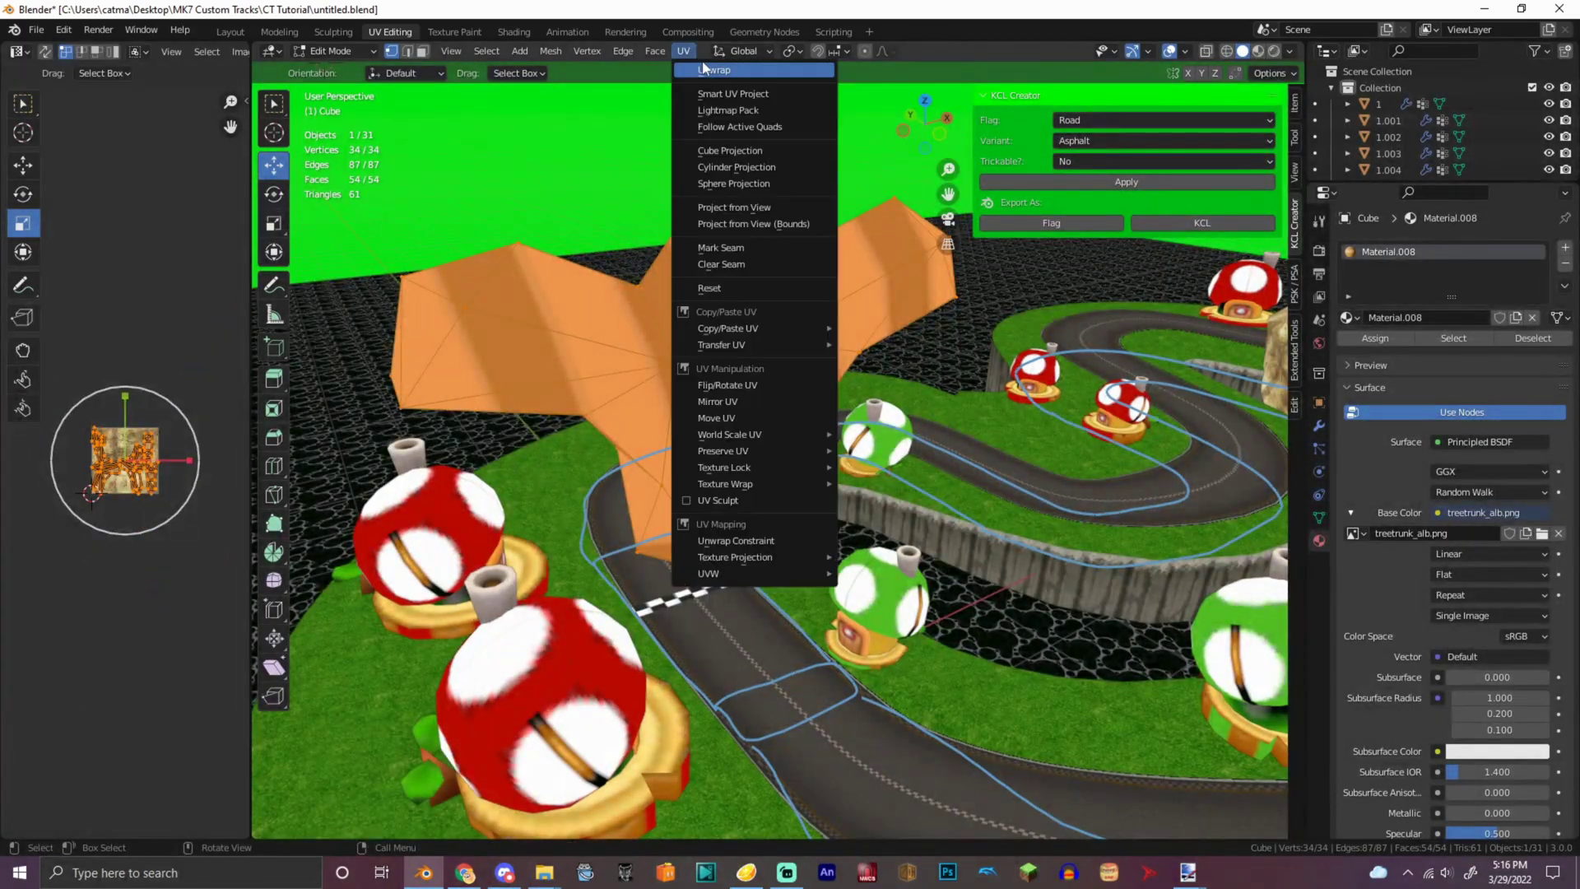
pyautogui.click(724, 87)
pyautogui.press('s')
pyautogui.moveTo(50, 367); pyautogui.dragTo(235, 288)
pyautogui.hotkey('ctrl', 'z')
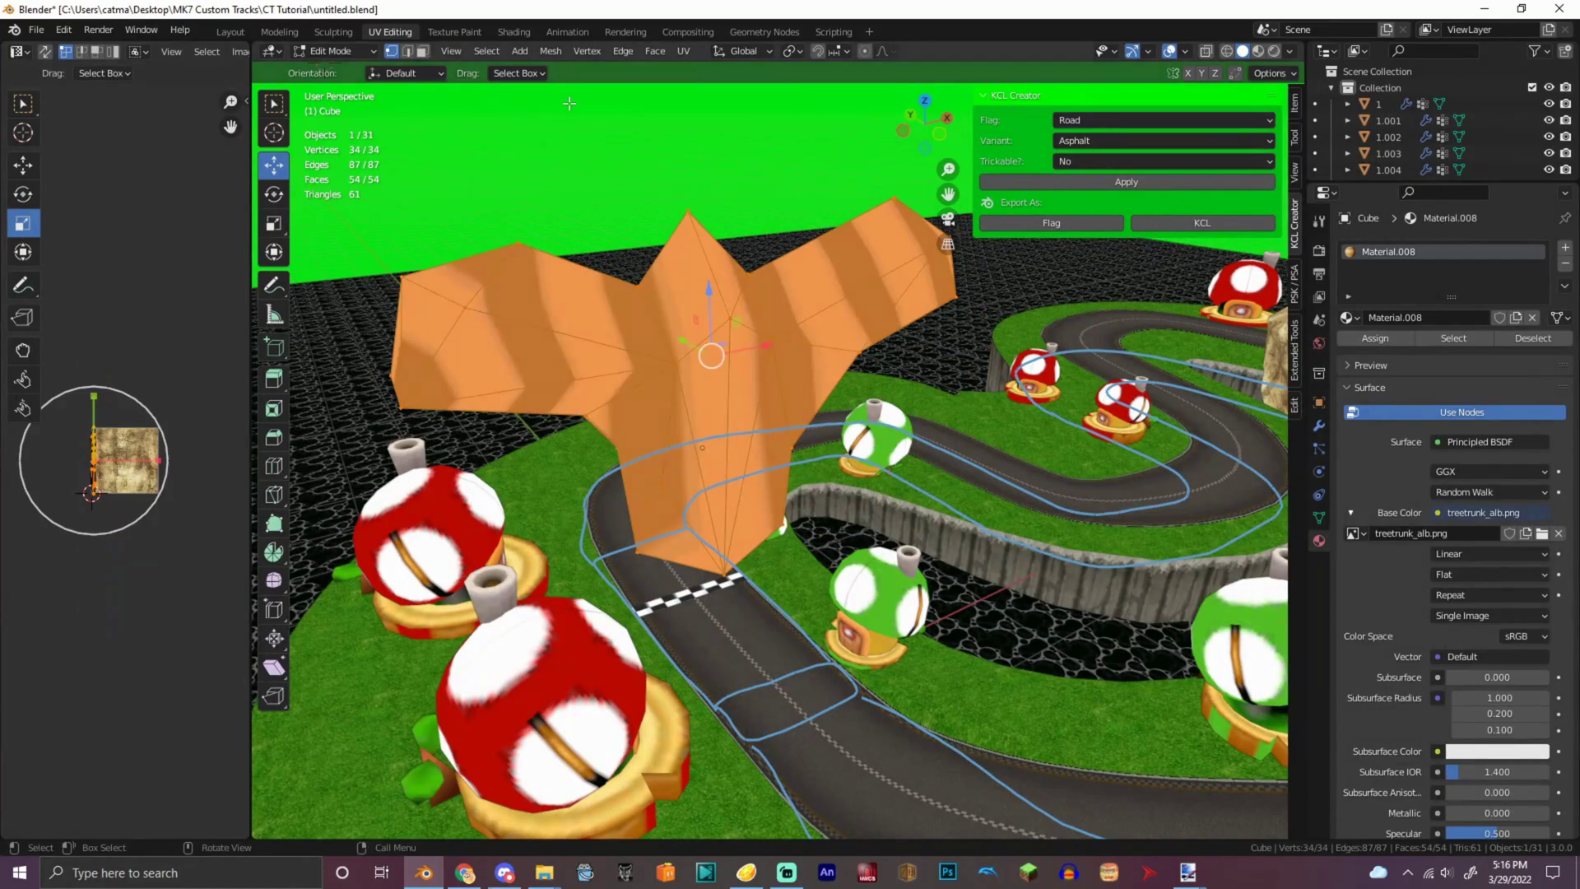
# - Map the tree's UVs with Project from View (Bounds)
pyautogui.click(685, 52)
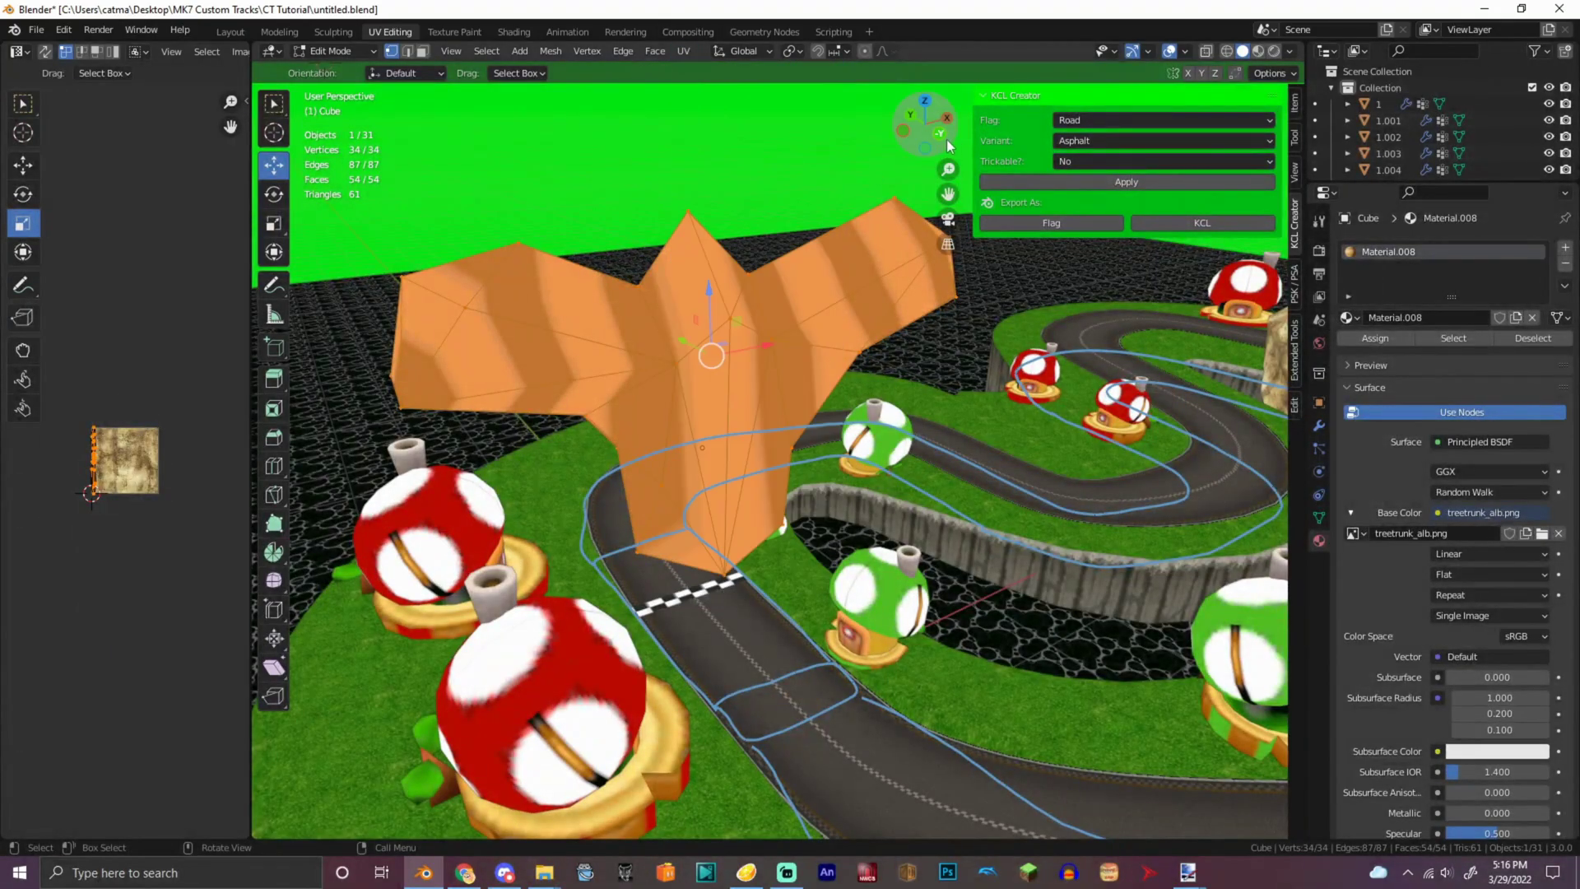
pyautogui.click(939, 133)
pyautogui.click(682, 51)
pyautogui.click(759, 223)
# - Try scaling the projected tree UVs up by about 4.743 and undo the scaling
pyautogui.moveTo(925, 125); pyautogui.dragTo(659, 173)
pyautogui.moveTo(155, 422); pyautogui.dragTo(94, 337)
pyautogui.click(95, 336)
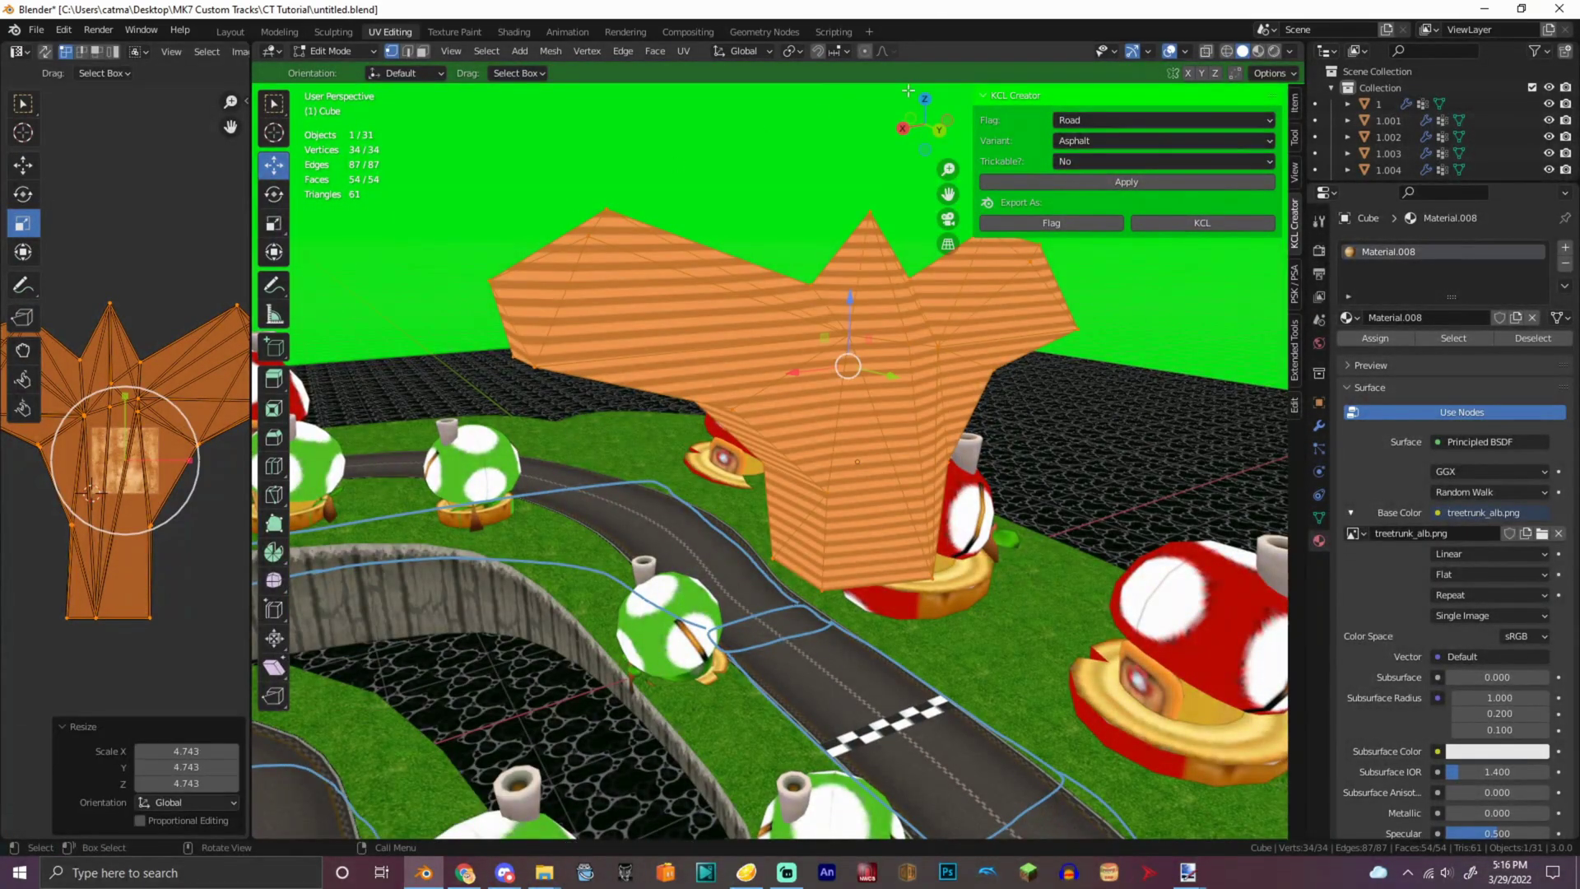
pyautogui.hotkey('ctrl', 'z')
pyautogui.moveTo(925, 125); pyautogui.dragTo(506, 115)
pyautogui.moveTo(818, 126); pyautogui.dragTo(818, 126)
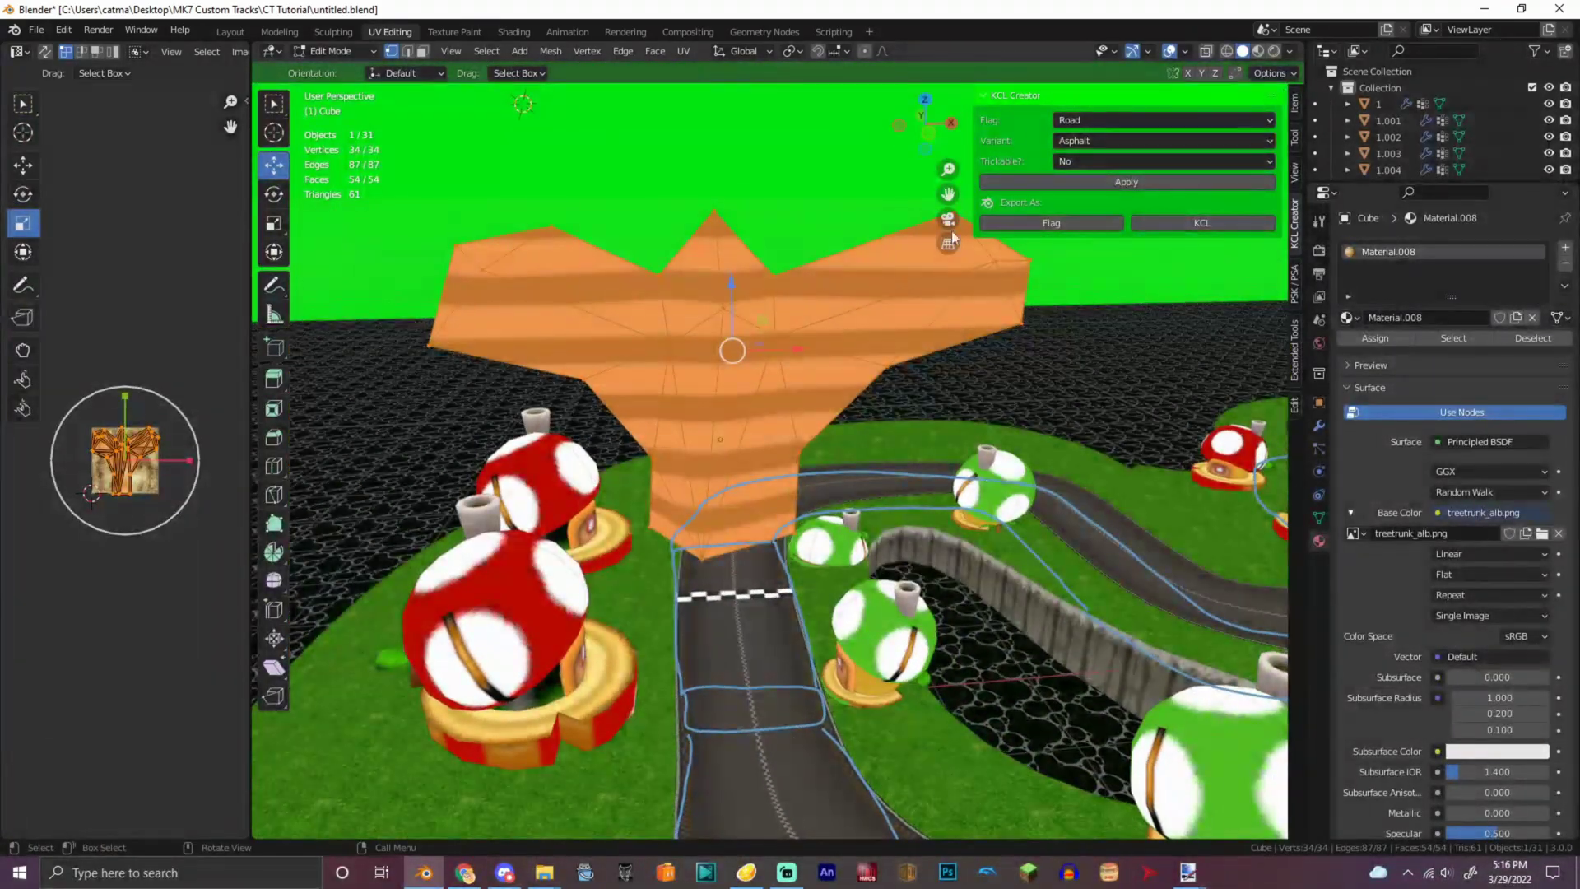
# - Box-select part of the tree mesh with X-ray on, turn X-ray off and return to Object Mode
pyautogui.click(1205, 51)
pyautogui.moveTo(1098, 496); pyautogui.dragTo(807, 187)
pyautogui.moveTo(1023, 289); pyautogui.dragTo(974, 289)
pyautogui.moveTo(922, 237); pyautogui.dragTo(941, 253)
pyautogui.moveTo(926, 130)
pyautogui.mouseDown()
pyautogui.moveTo(964, 123)
pyautogui.moveTo(946, 125)
pyautogui.mouseUp()
pyautogui.click(1205, 51)
pyautogui.click(343, 54)
pyautogui.click(334, 70)
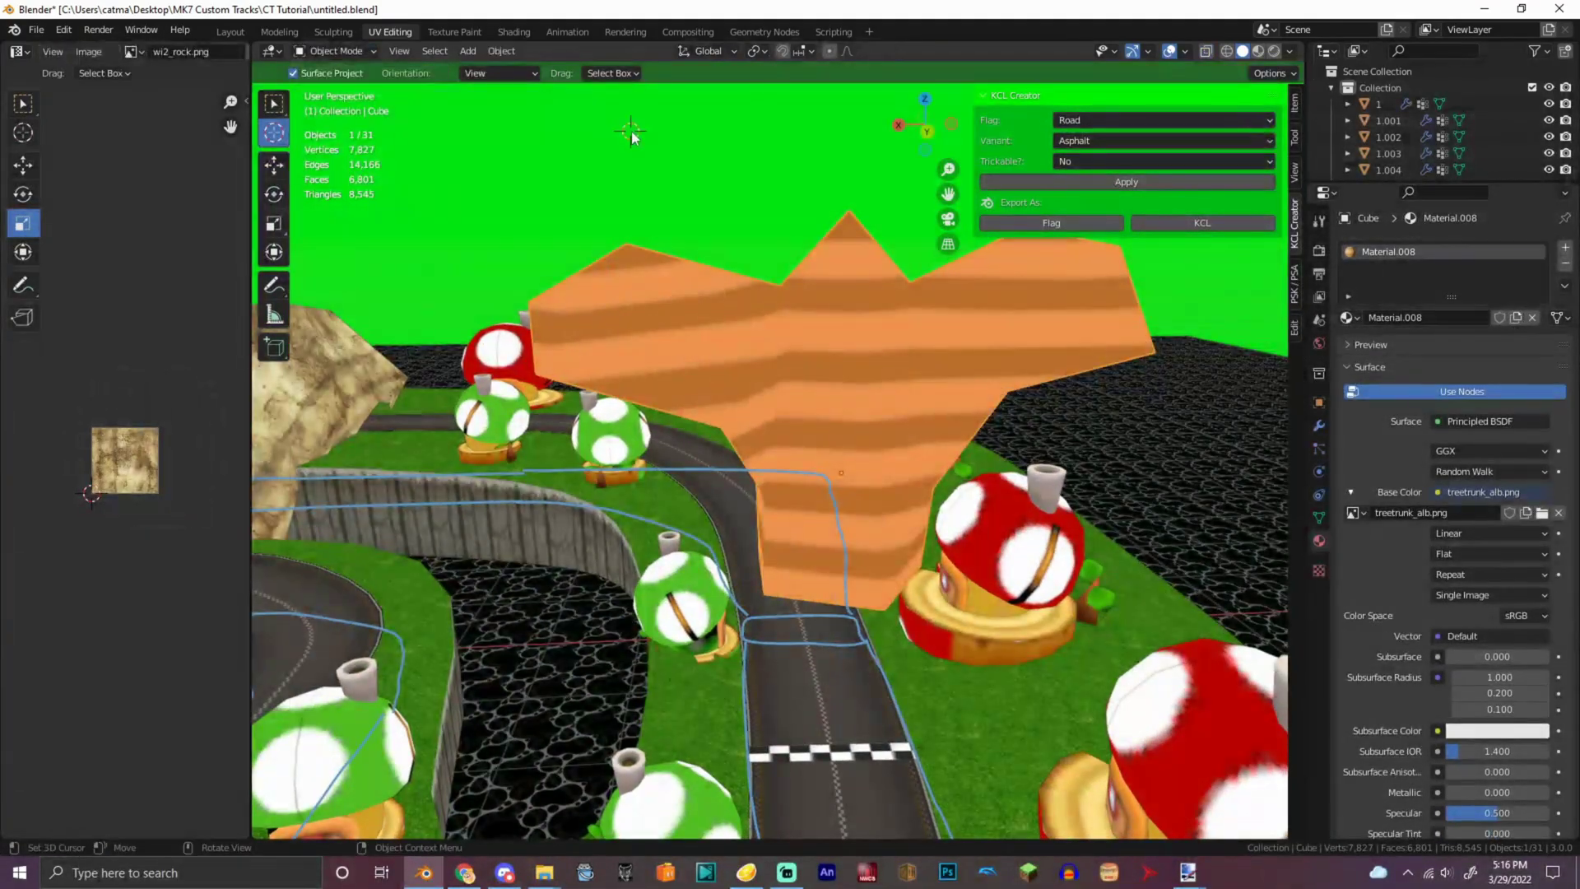
# - Add a 2 m cube at the 3D cursor and apply a Catmull-Clark Subdivision modifier at viewport level 1
pyautogui.click(467, 51)
pyautogui.moveTo(484, 70)
pyautogui.click(689, 88)
pyautogui.scroll(-6, 782, 244)
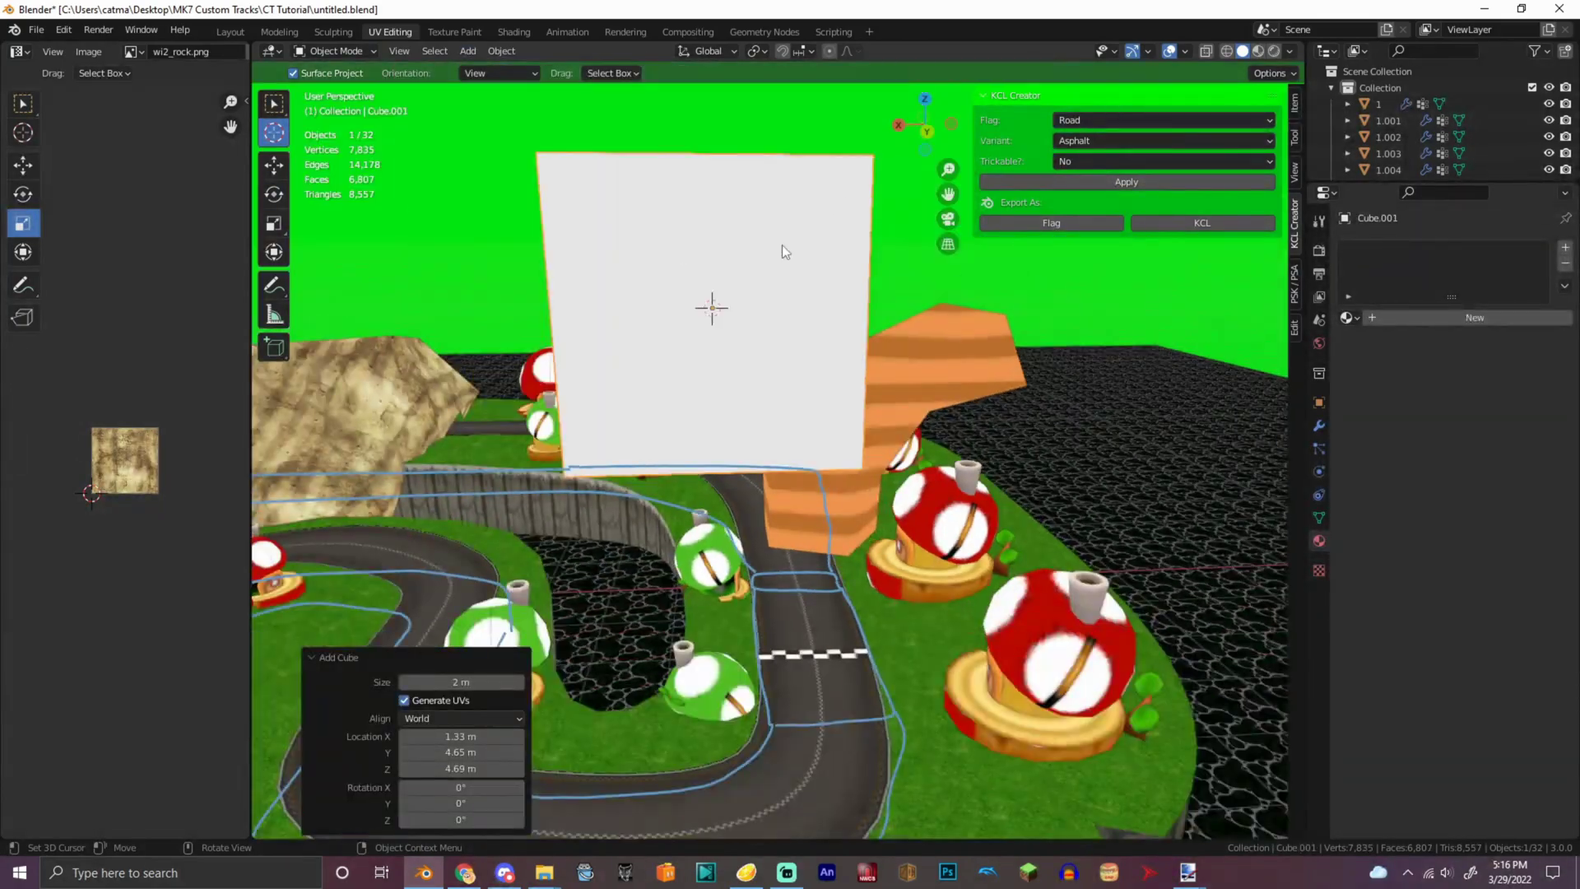
pyautogui.click(1390, 248)
pyautogui.click(1206, 511)
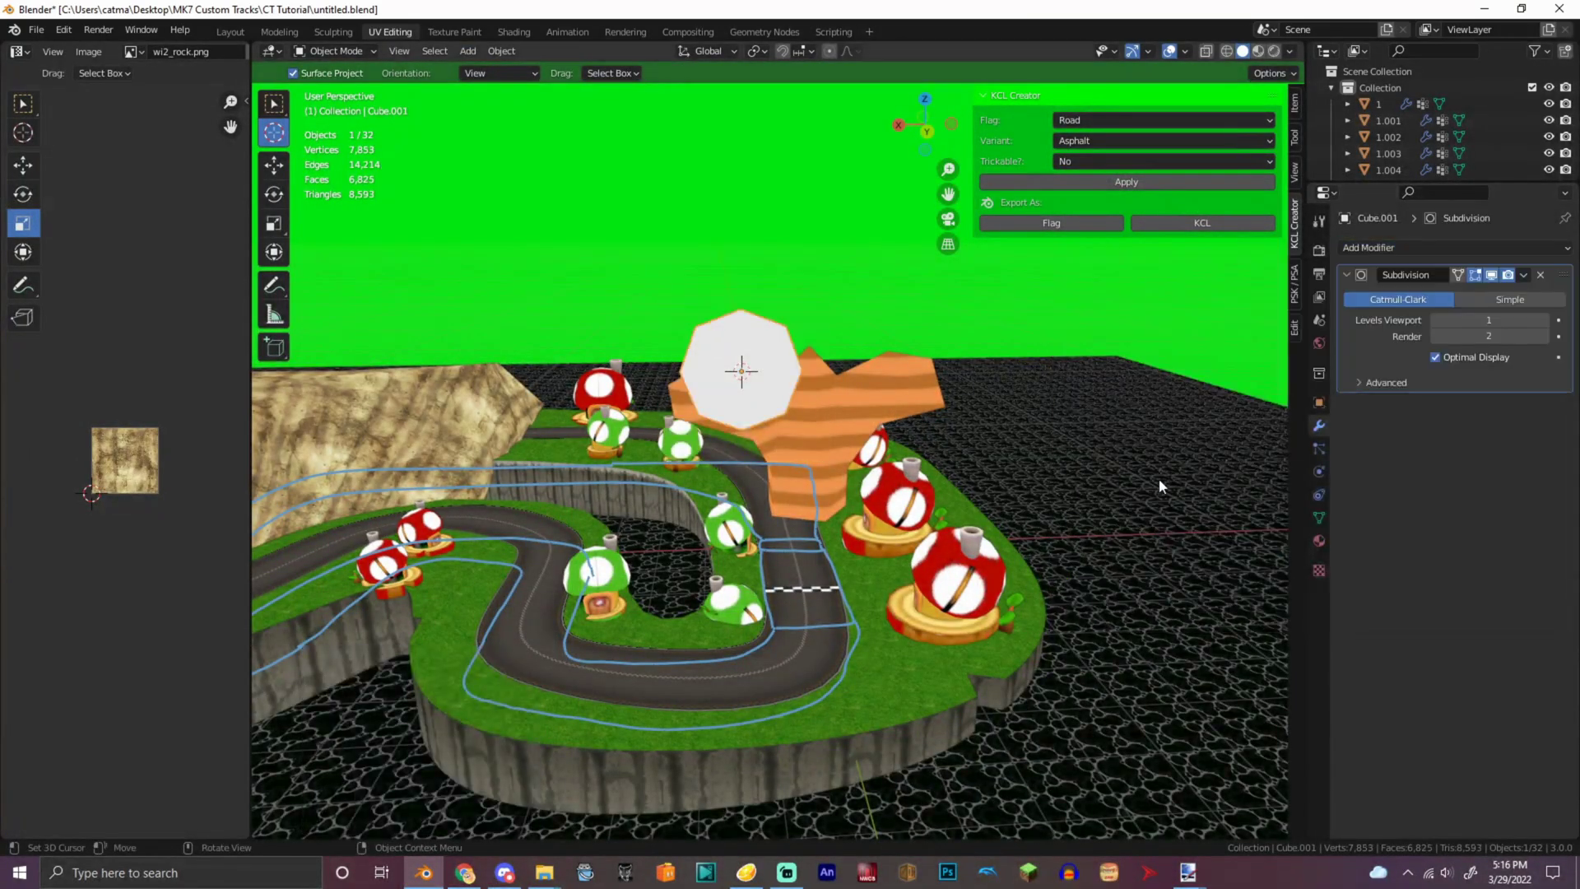
pyautogui.scroll(2, 1152, 370)
pyautogui.click(1523, 274)
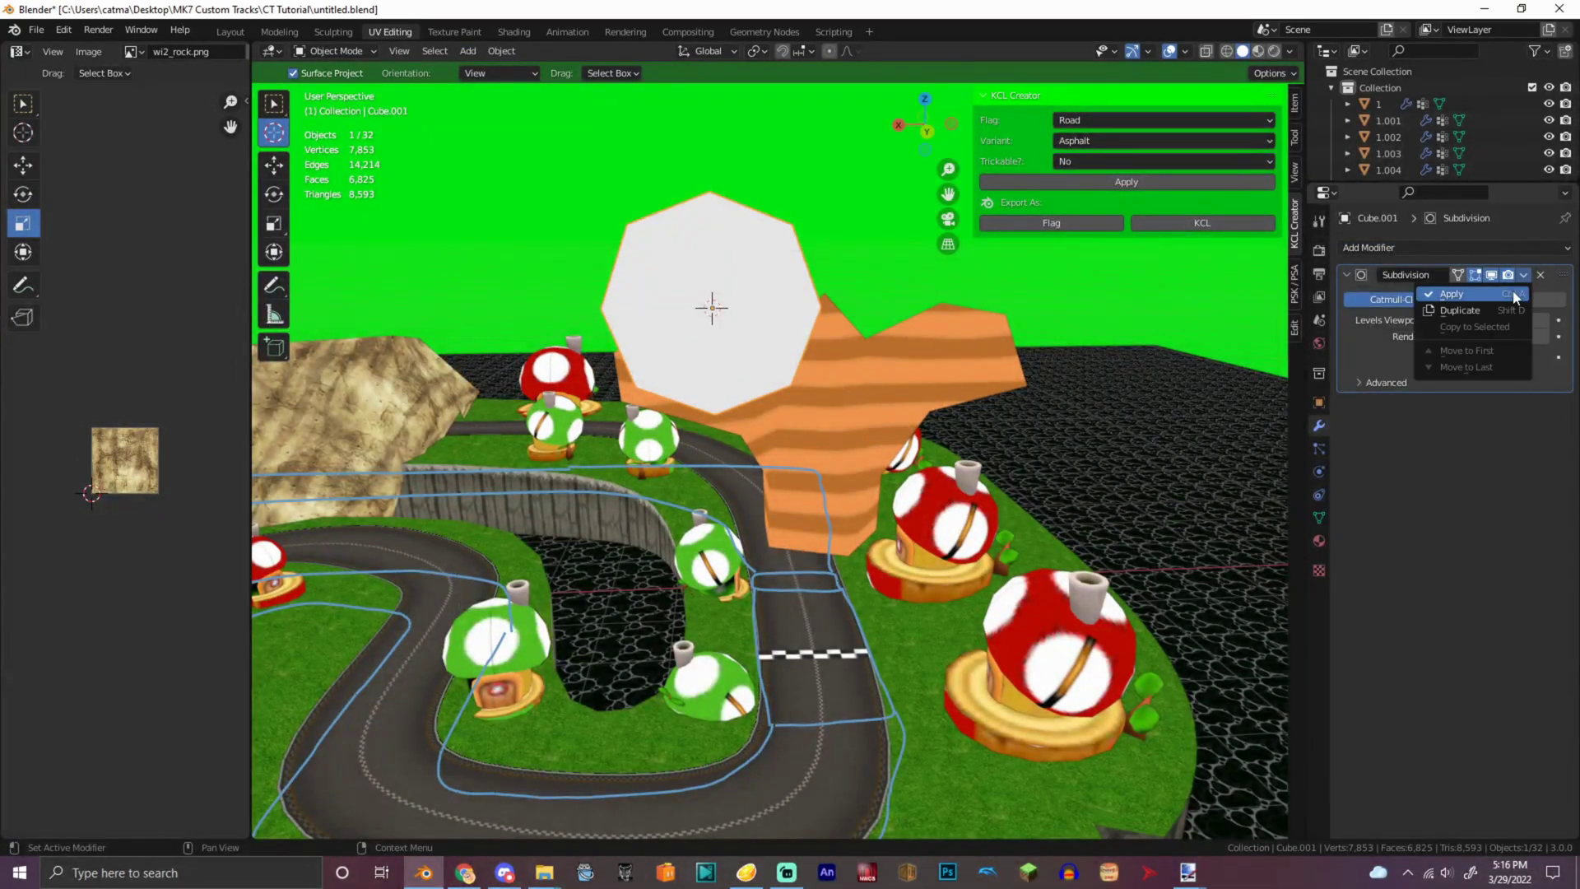
pyautogui.click(1442, 293)
# - Enter Edit Mode, try Smooth Vertices on the subdivided cube's whole mesh and undo the smoothing
pyautogui.click(355, 53)
pyautogui.click(356, 77)
pyautogui.click(487, 51)
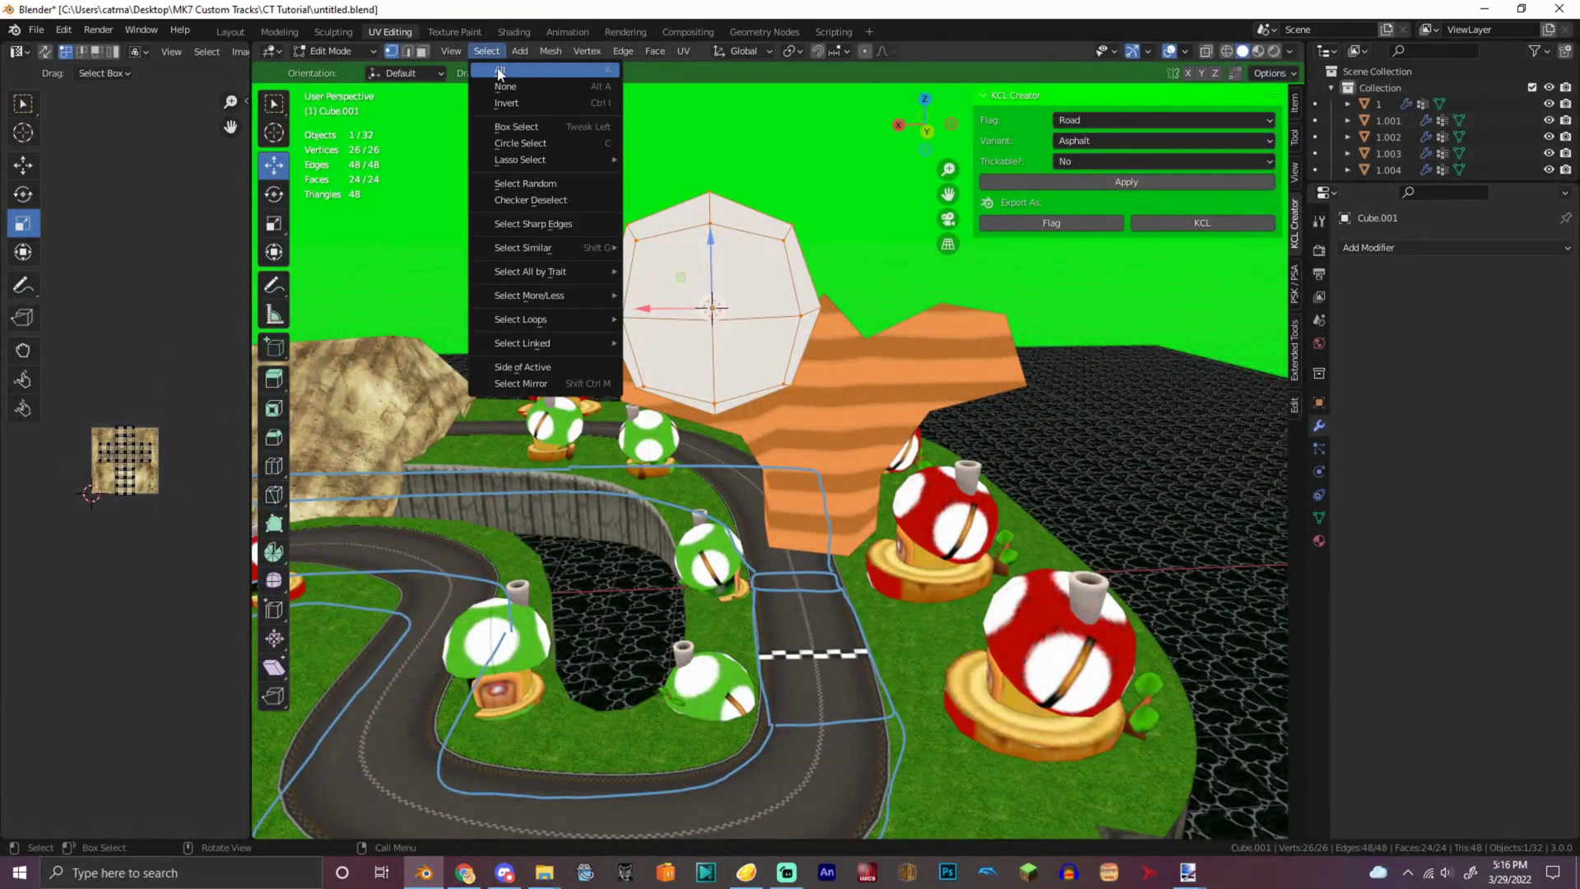
pyautogui.rightClick(670, 148)
pyautogui.click(645, 264)
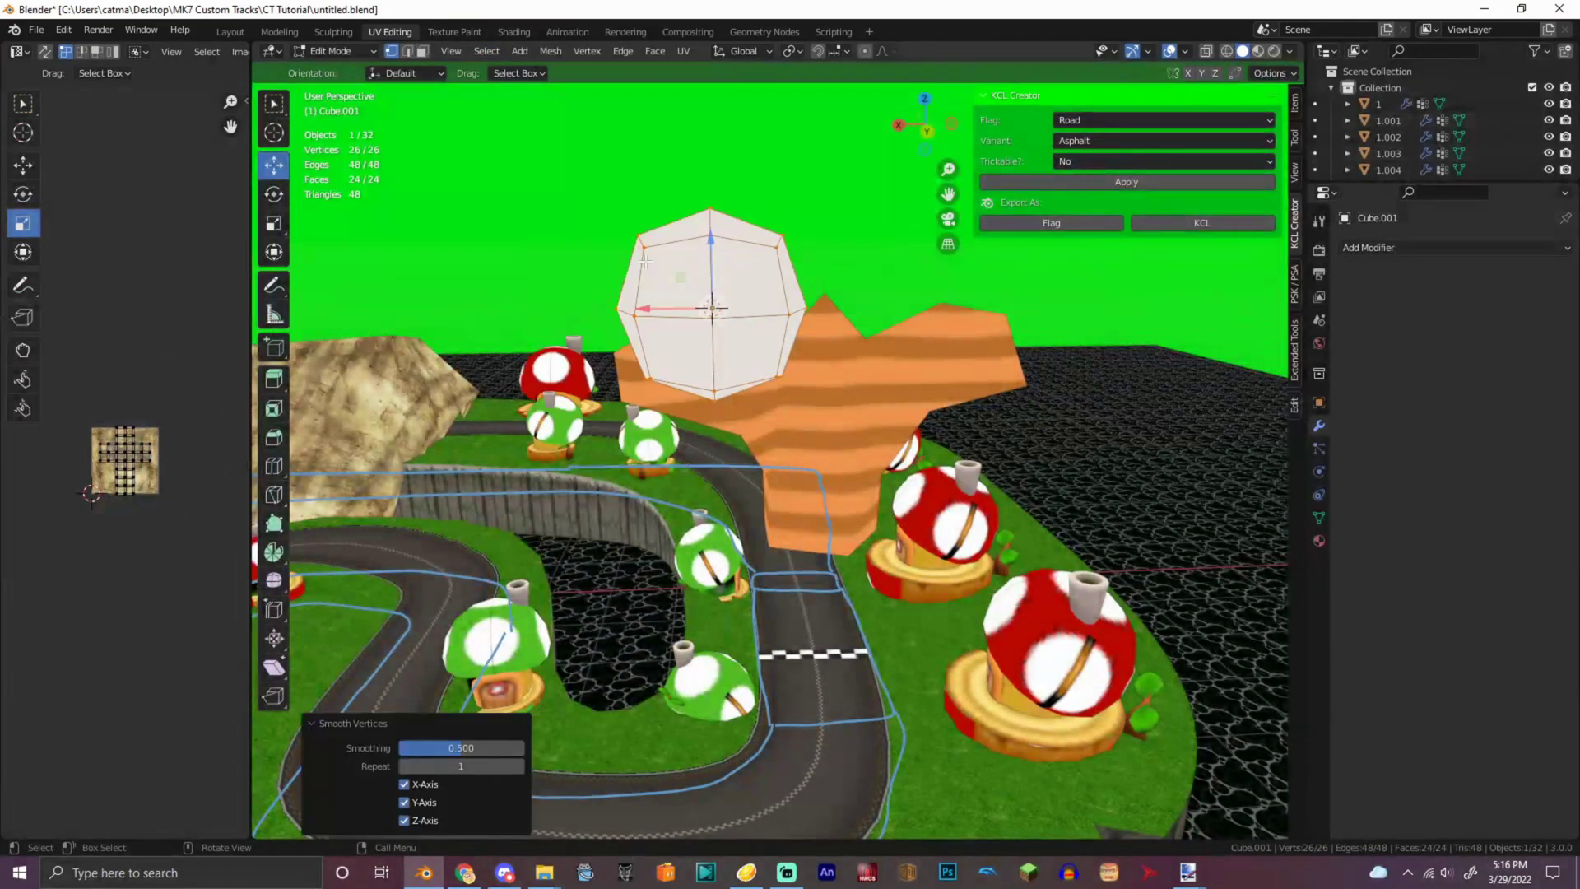
pyautogui.hotkey('ctrl', 'z')
# - Randomize the rounded cube's vertices, smooth them at 0.500 and return to Object Mode
pyautogui.rightClick(837, 262)
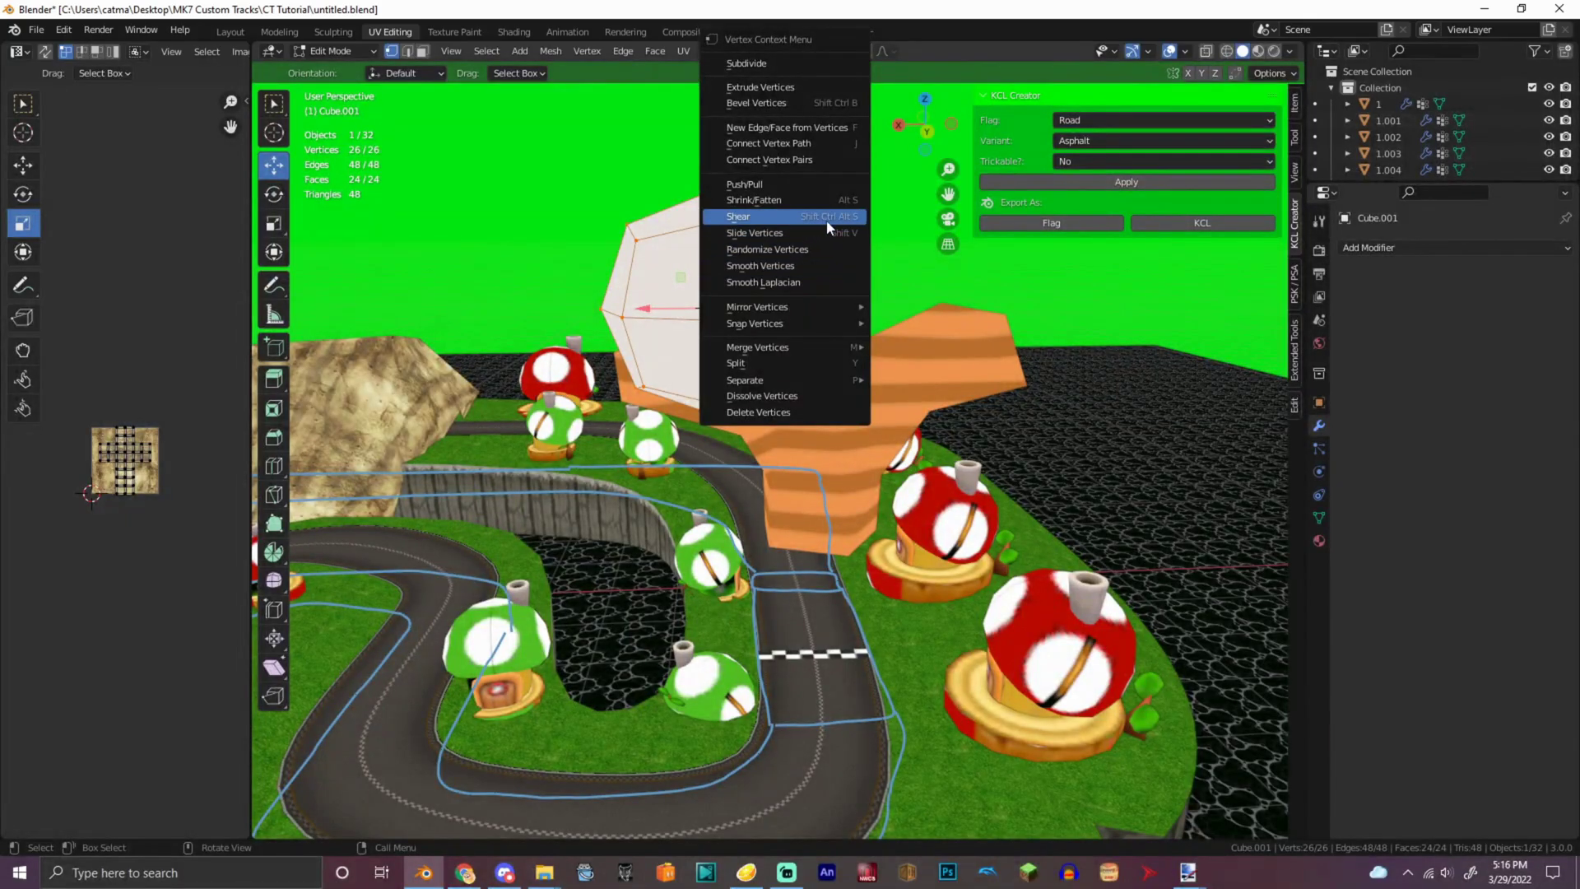
pyautogui.click(812, 250)
pyautogui.moveTo(940, 135); pyautogui.dragTo(845, 135)
pyautogui.rightClick(738, 275)
pyautogui.click(733, 287)
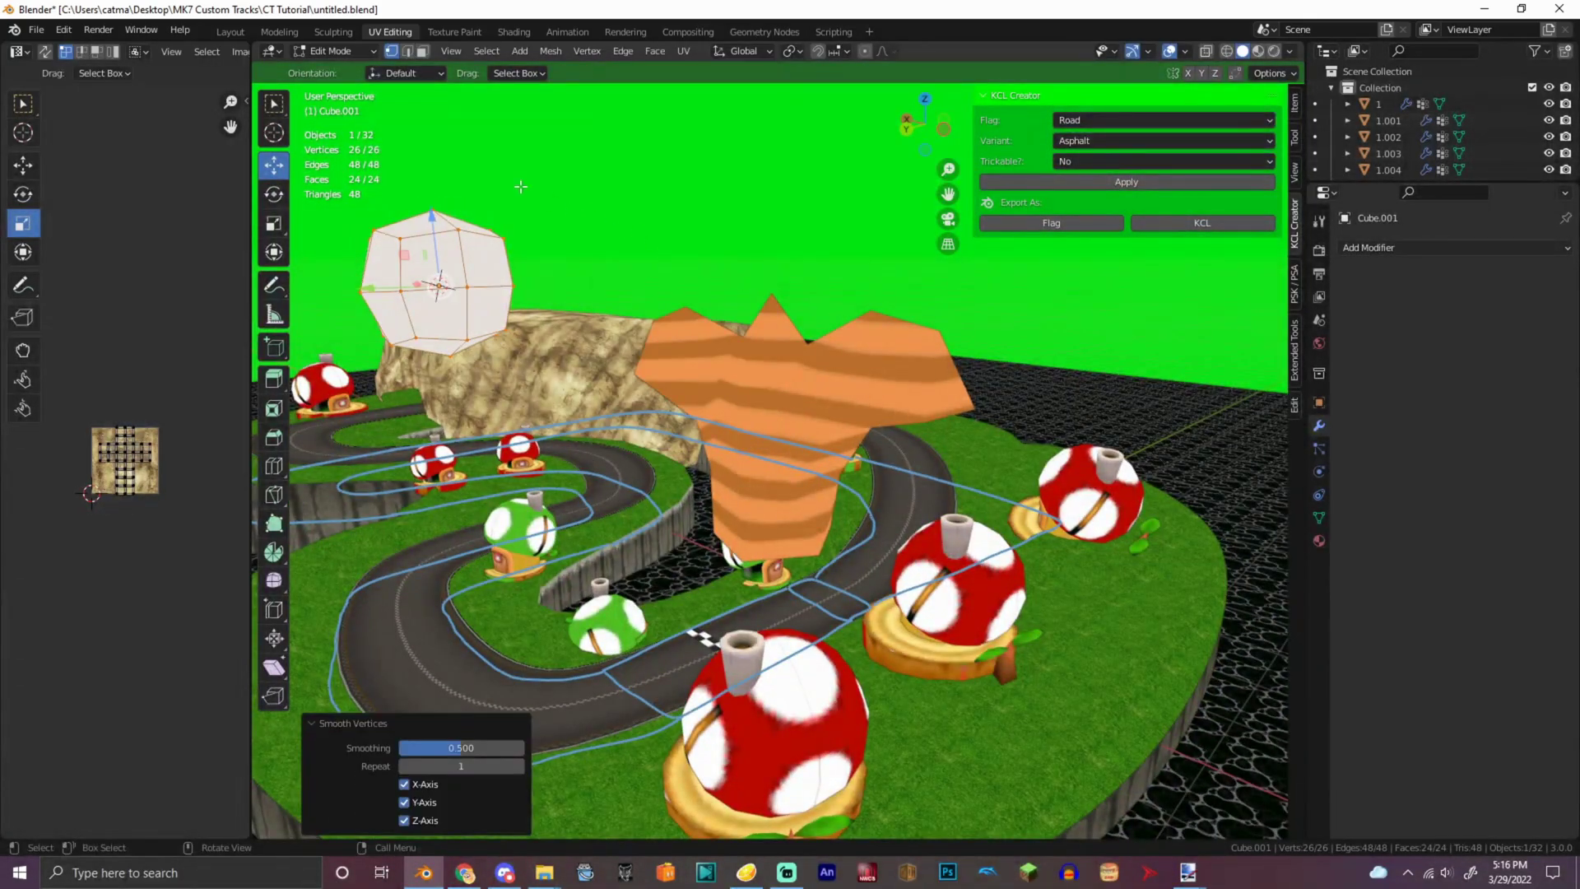
pyautogui.click(333, 51)
pyautogui.click(337, 64)
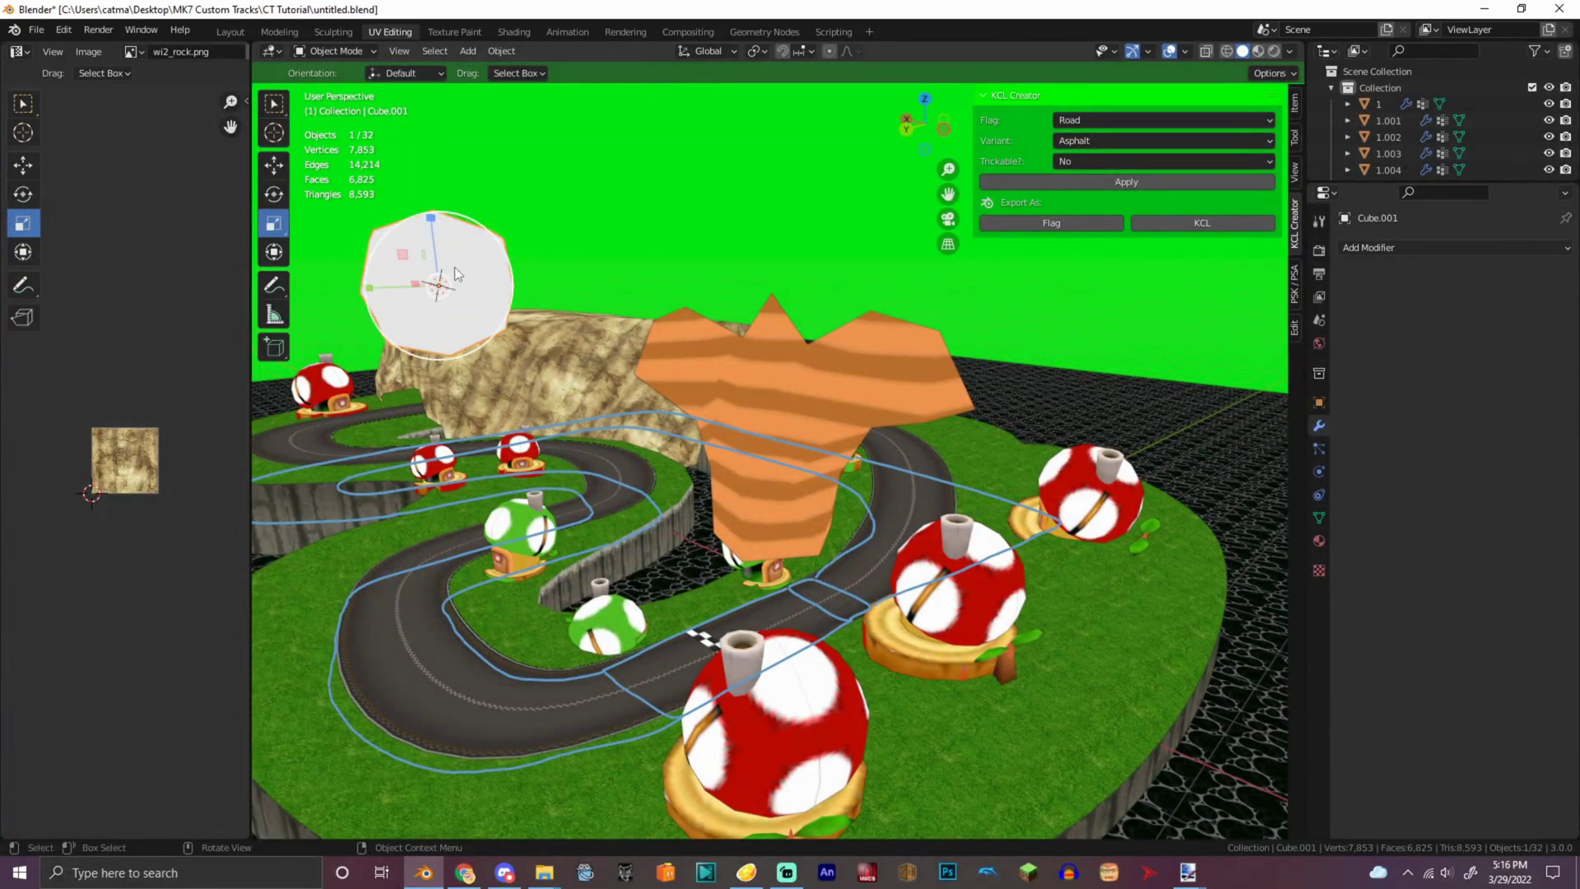
# - Enlarge the rounded cube and move it onto the top of the tree trunk
pyautogui.press('s')
pyautogui.click(520, 260)
pyautogui.moveTo(426, 263); pyautogui.dragTo(739, 286)
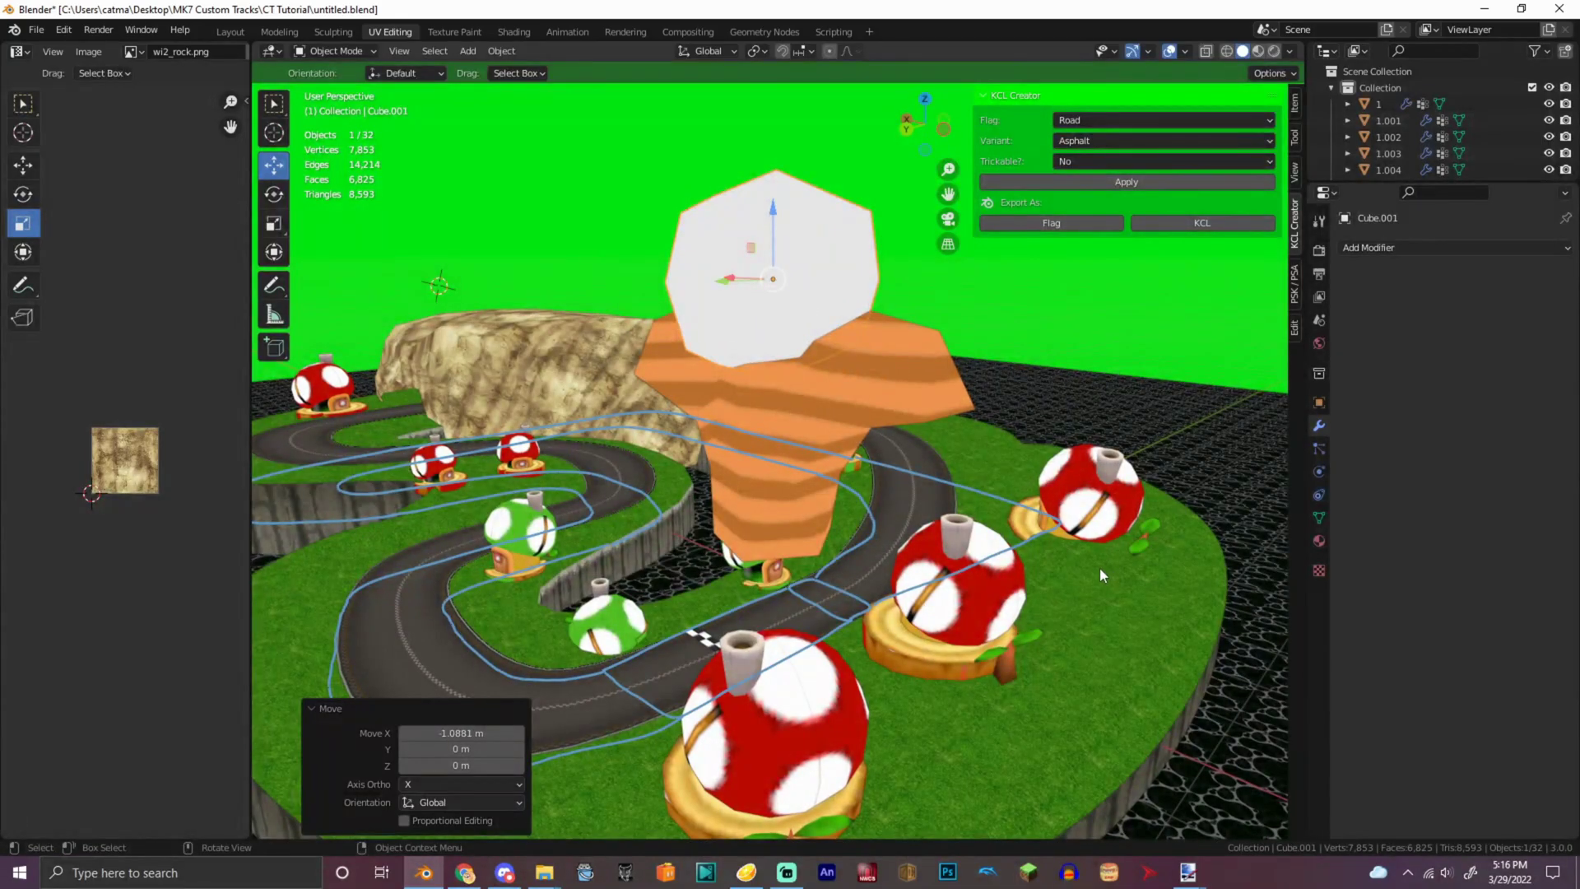
pyautogui.moveTo(896, 210); pyautogui.dragTo(827, 273, button='middle')
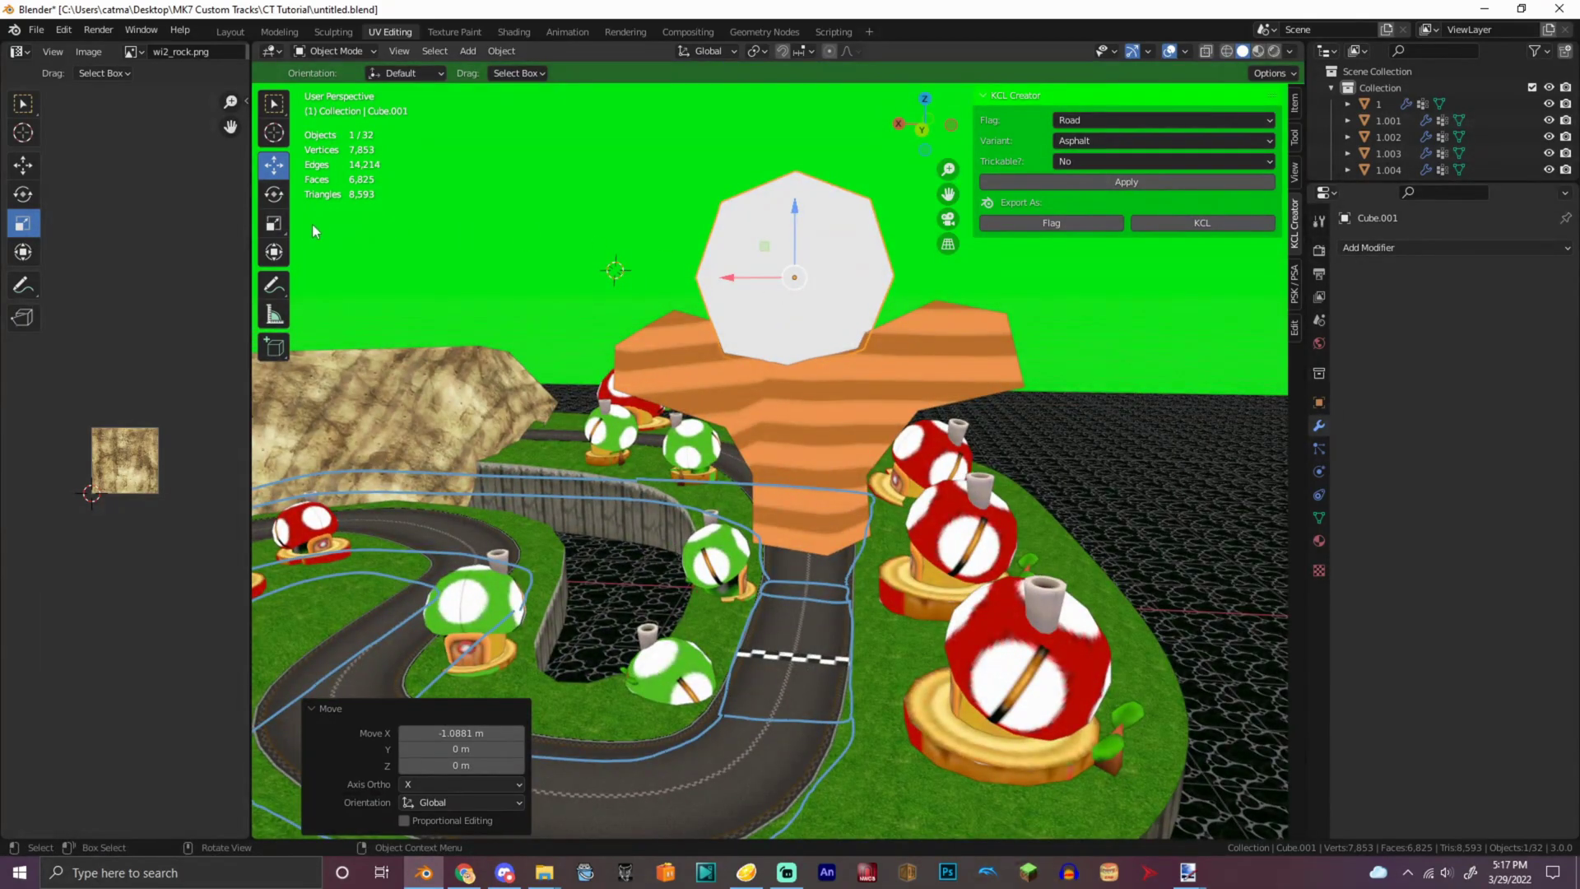
# - Undo the last transforms of the rounded cube and delete it
pyautogui.hotkey('ctrl', 'z')
pyautogui.hotkey('ctrl', 'z')
pyautogui.rightClick(1044, 446)
pyautogui.click(1010, 687)
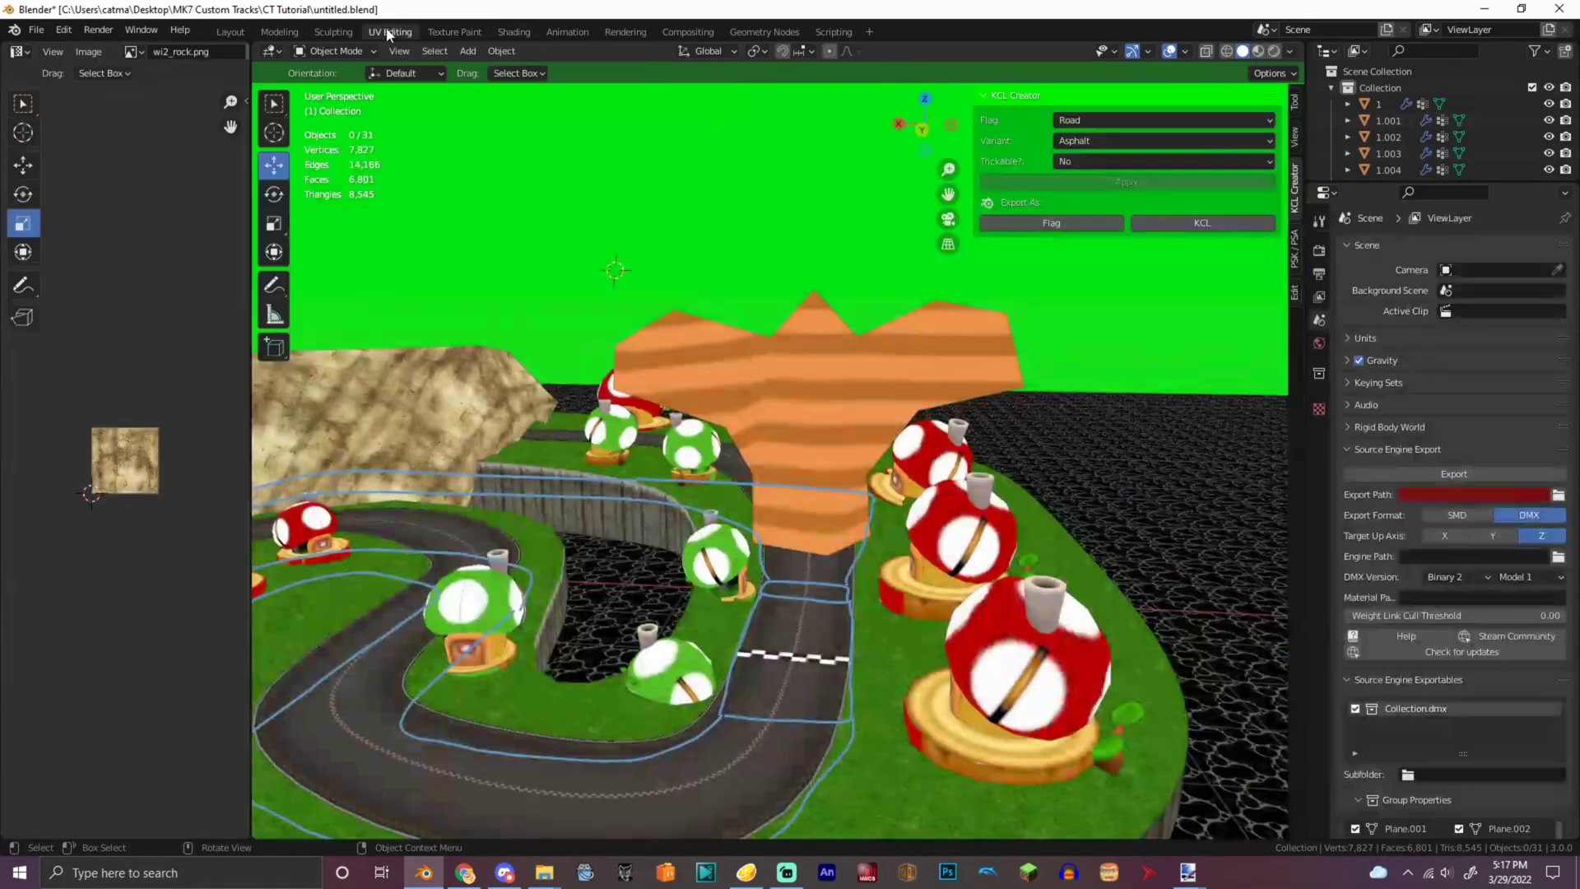
# - Add a 2 m plane at the 3D cursor
pyautogui.click(467, 51)
pyautogui.moveTo(519, 69)
pyautogui.click(625, 70)
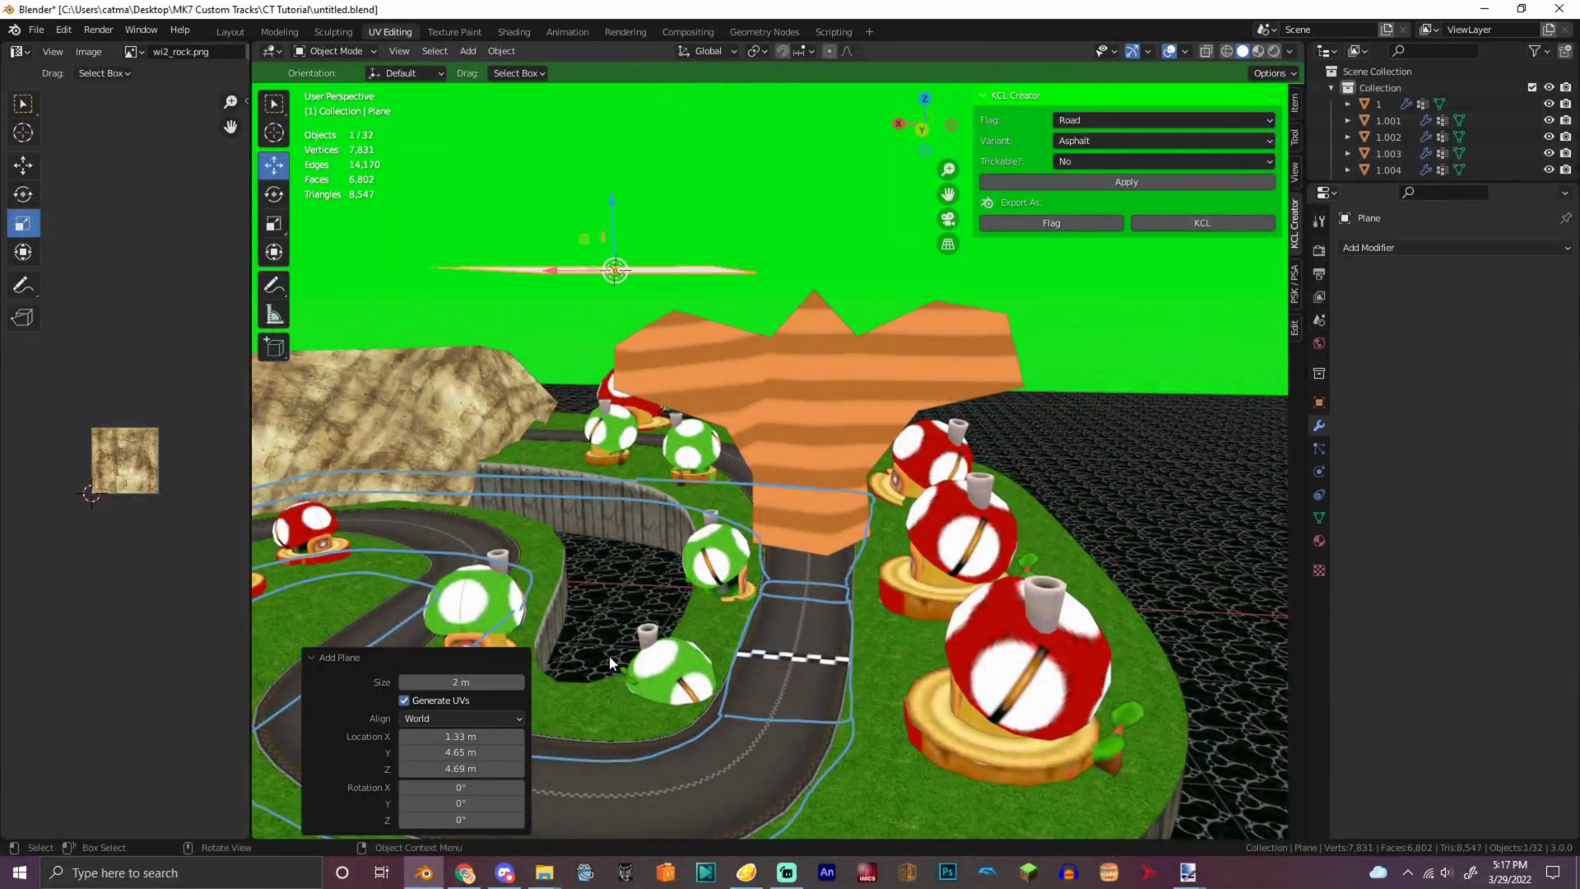
# - Open leafdonguri_alb.png from the World 1 - Acorn Plains texture folder in paint.net
pyautogui.click(539, 877)
pyautogui.click(625, 786)
pyautogui.scroll(3, 794, 567)
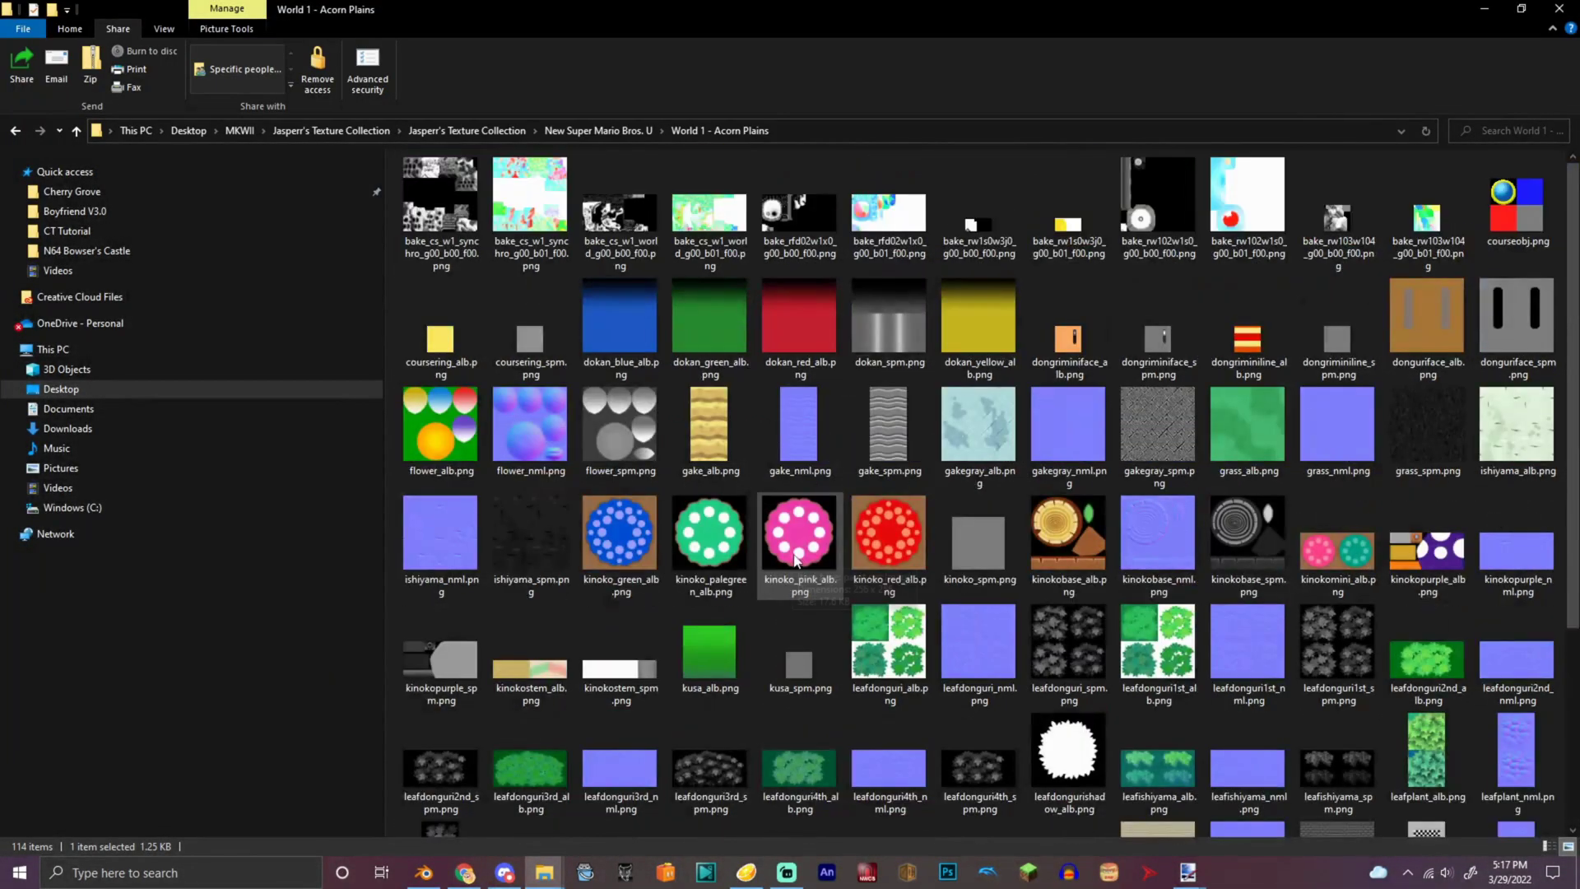
pyautogui.doubleClick(888, 616)
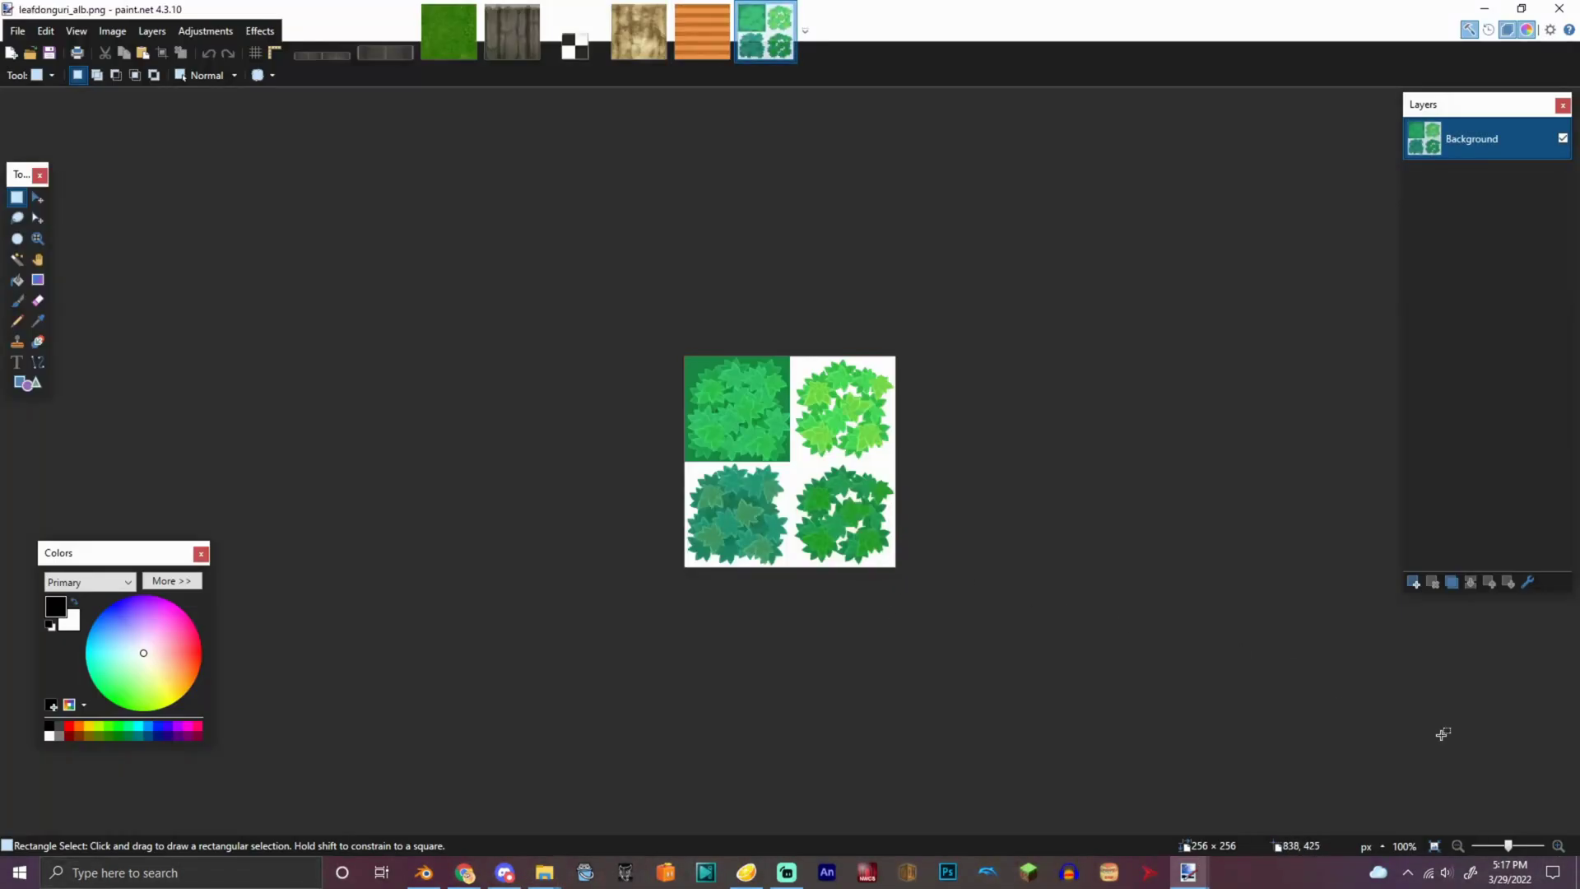
# - Crop the leaf texture to its lower-right 128 × 128 leaf cluster and select the whole cropped image
pyautogui.moveTo(1508, 852); pyautogui.dragTo(1517, 852)
pyautogui.scroll(-2, 1267, 773)
pyautogui.moveTo(1314, 790); pyautogui.dragTo(787, 263)
pyautogui.click(113, 30)
pyautogui.click(98, 52)
pyautogui.hotkey('ctrl', 'a')
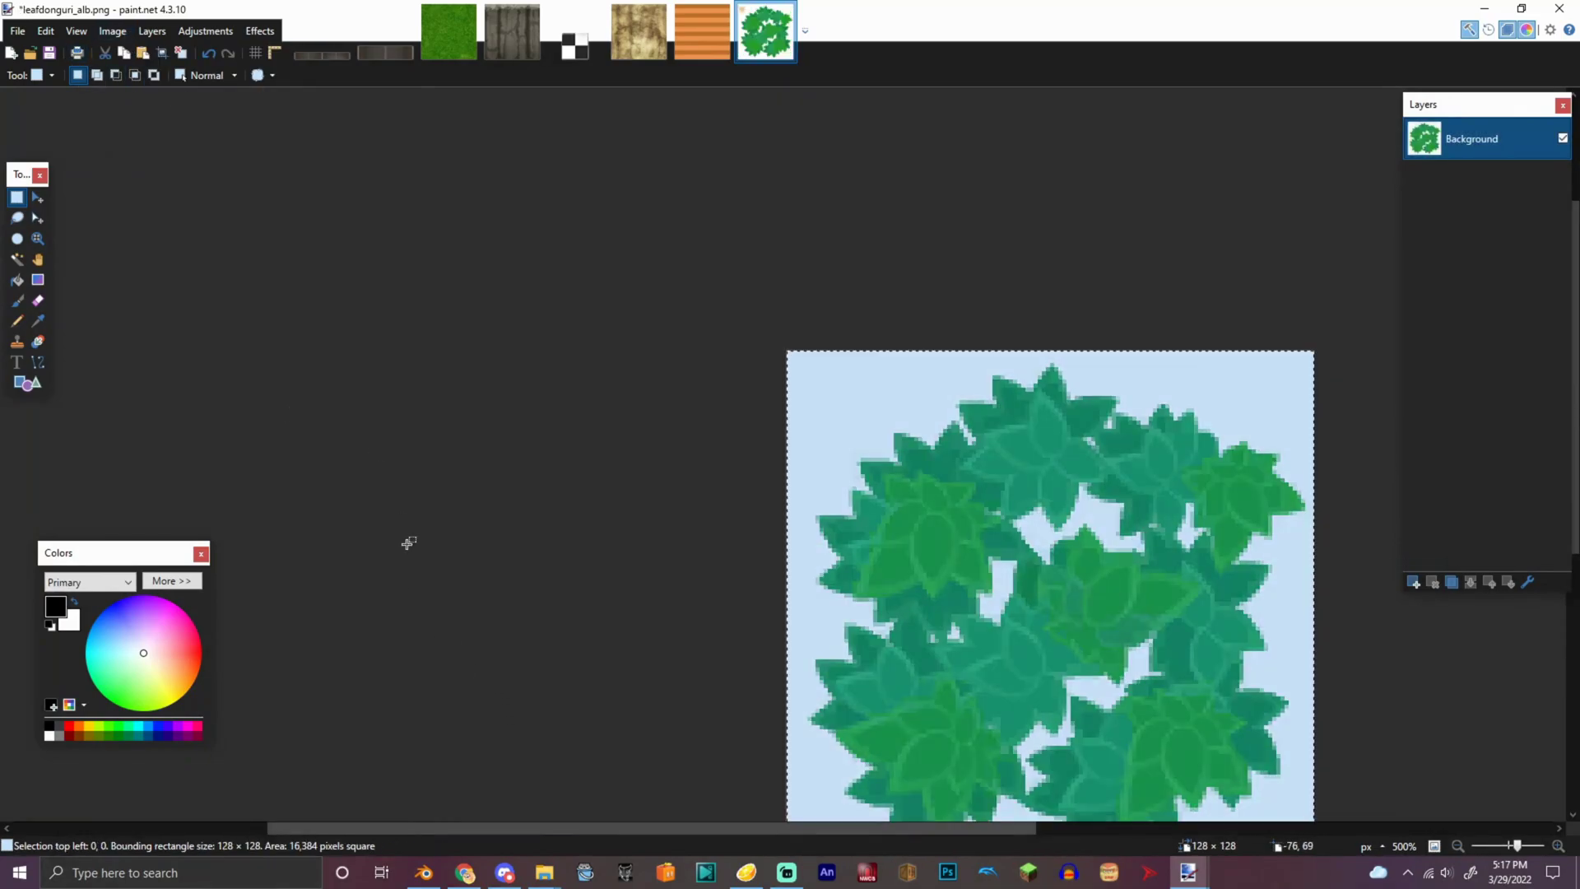
# - Save the cropped leaf image as leafdonguri_alb.png in the CT Tutorial folder
pyautogui.click(19, 31)
pyautogui.click(96, 153)
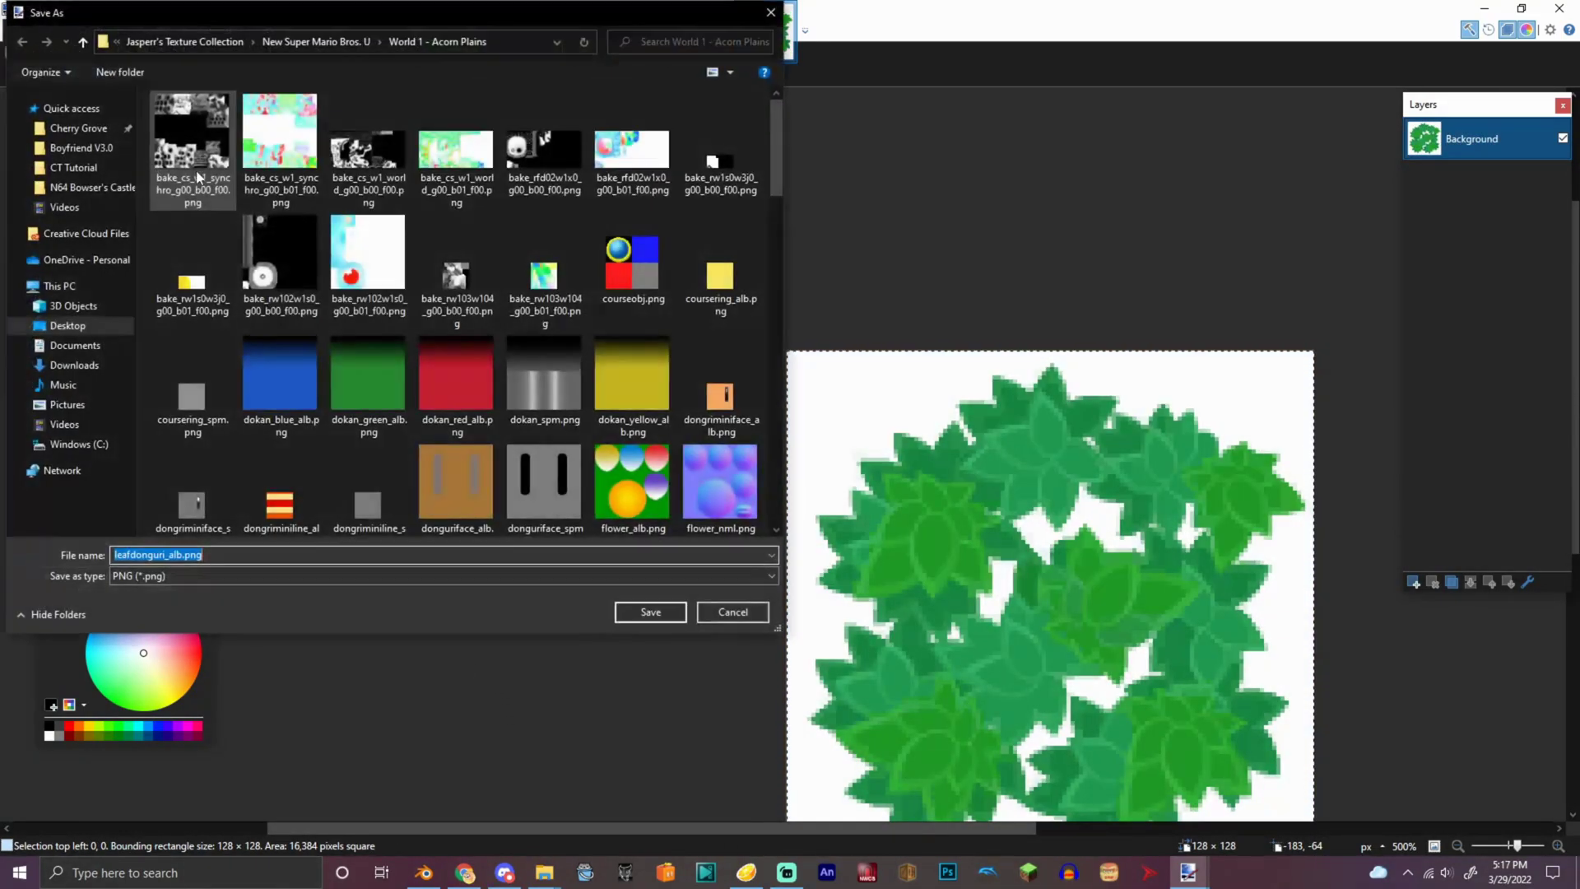
pyautogui.click(112, 165)
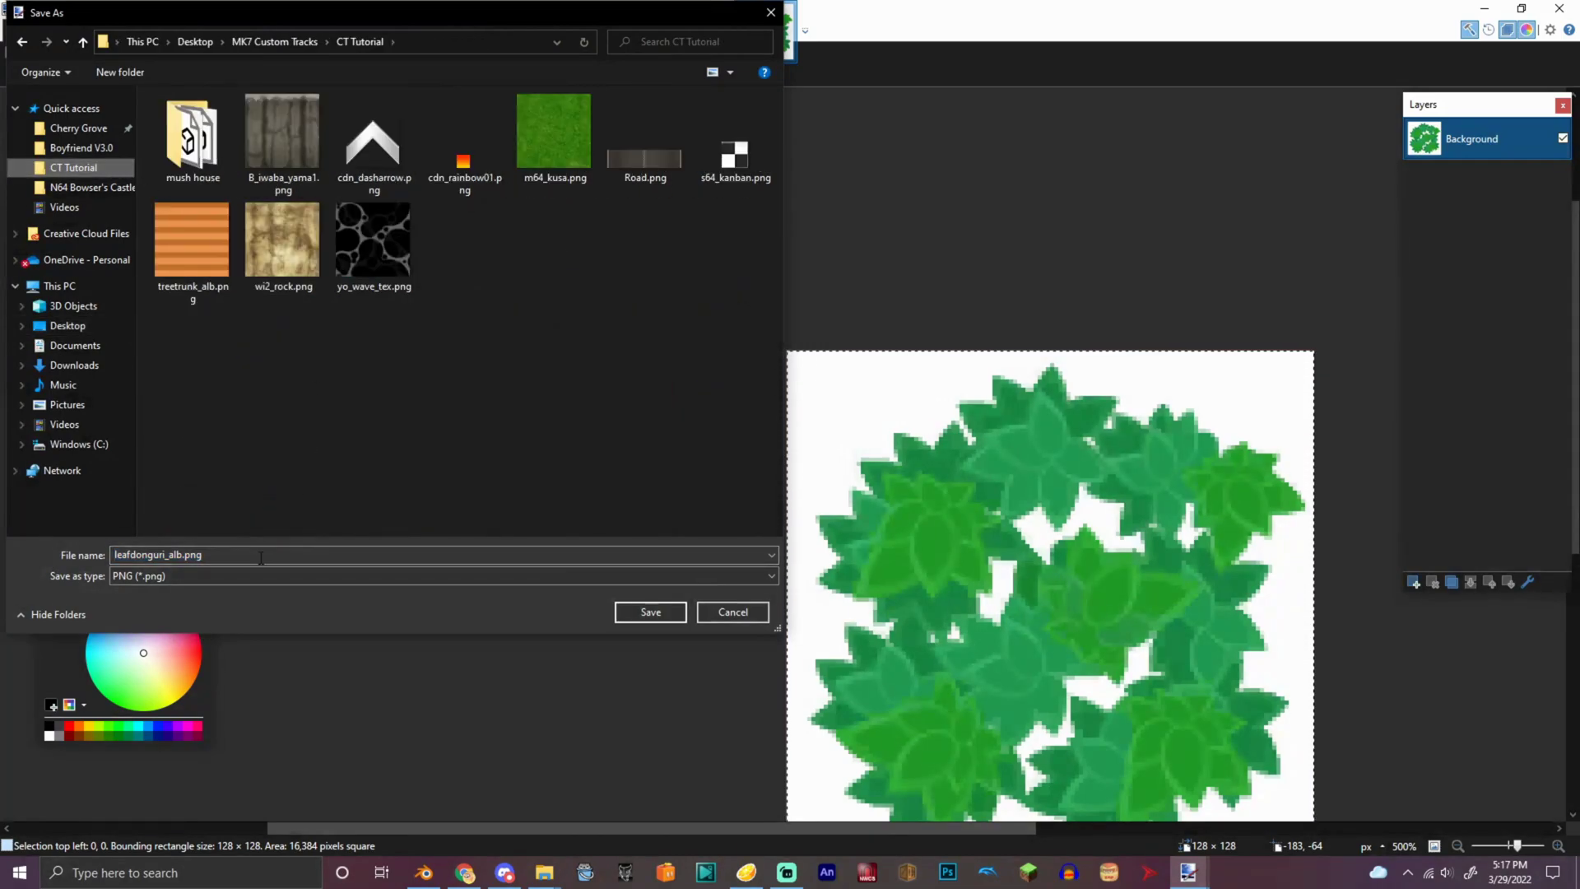
pyautogui.click(661, 613)
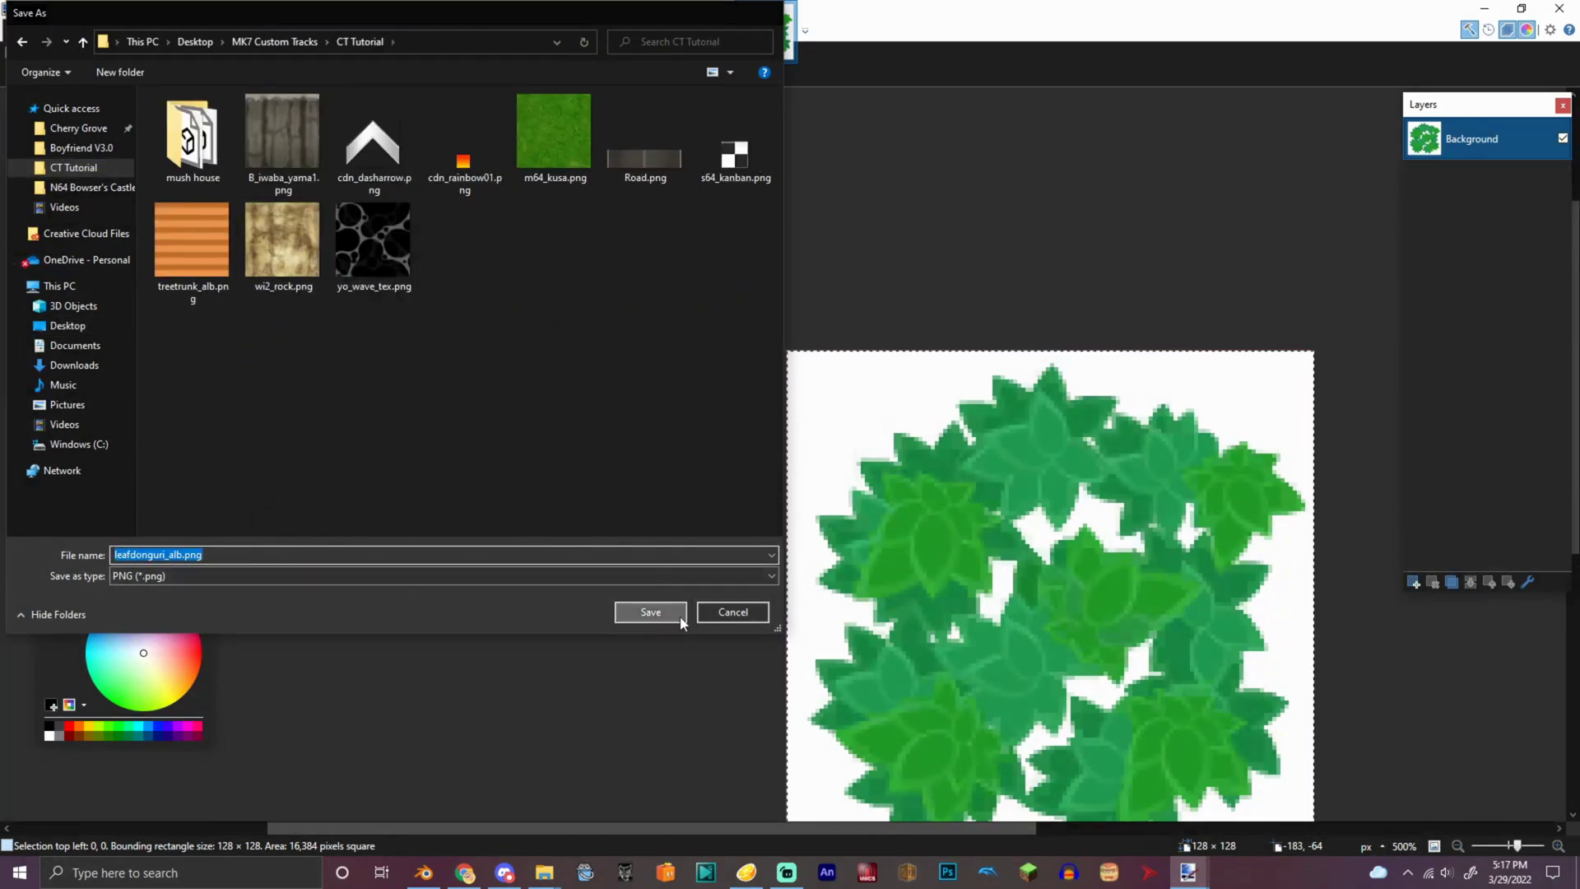
pyautogui.click(729, 464)
# - Erase the white background and the gaps between the leaves using Magic Wand at 50% tolerance, and save the texture
pyautogui.click(17, 259)
pyautogui.click(910, 416)
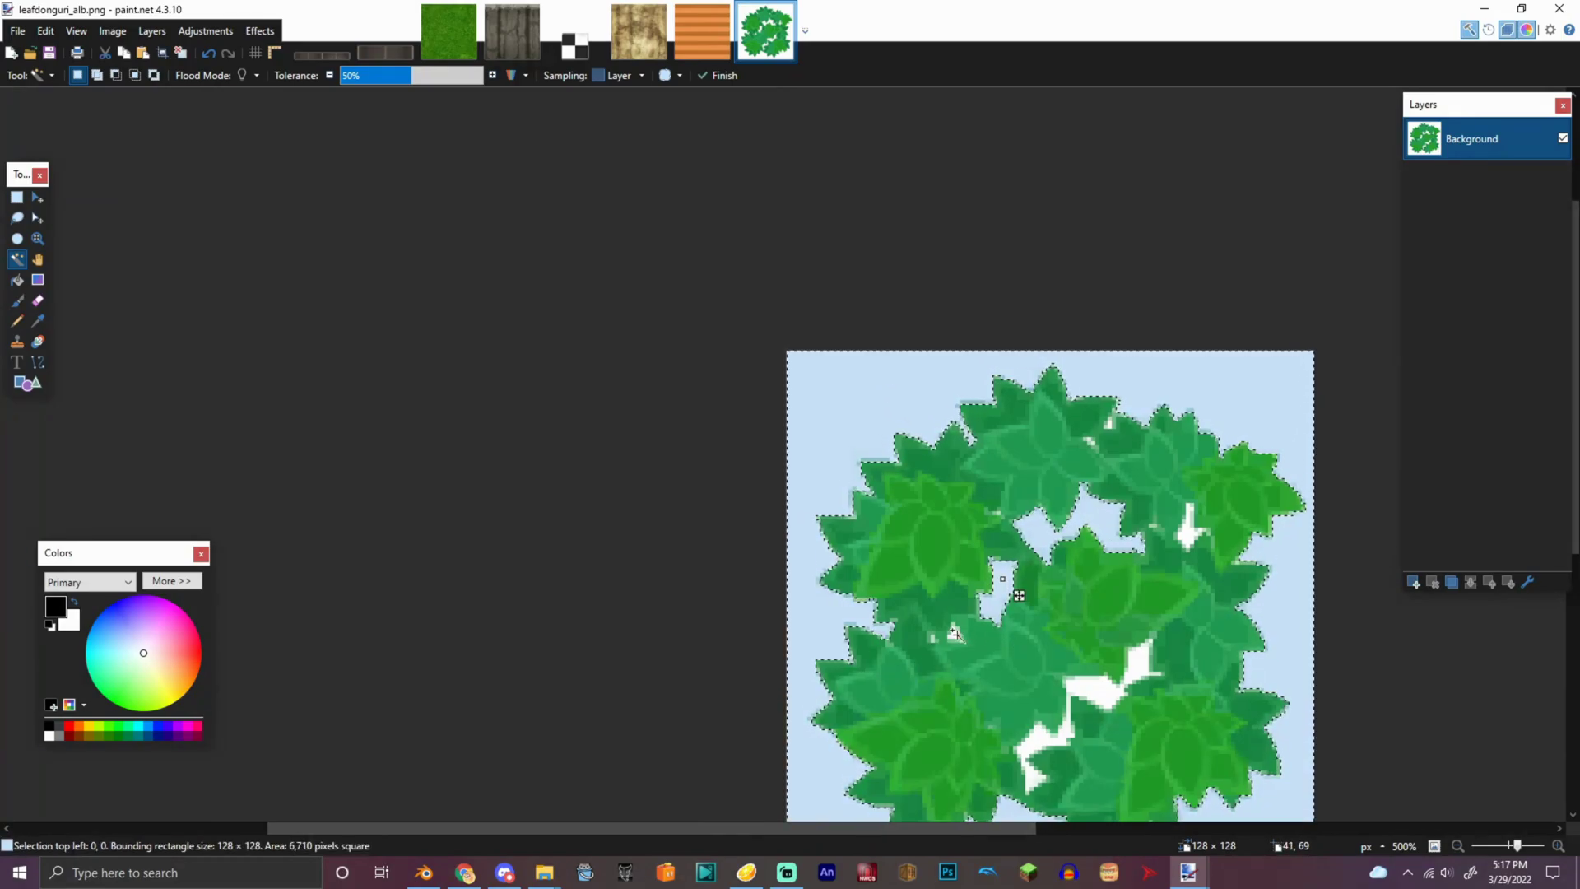
pyautogui.keyDown('ctrl'); pyautogui.click(1101, 676); pyautogui.keyUp('ctrl')
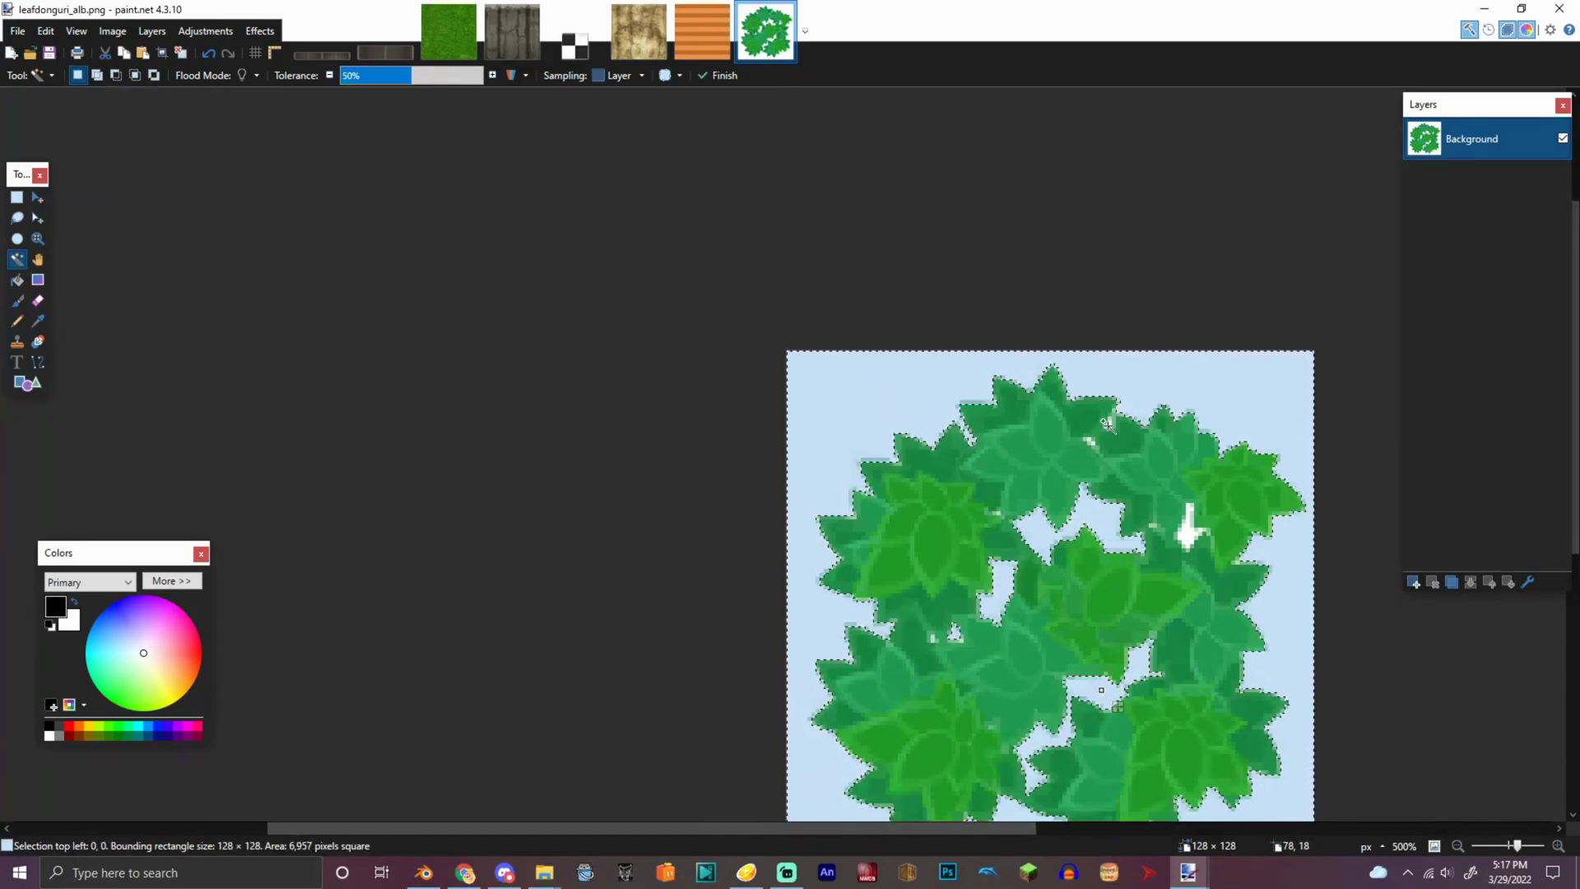
pyautogui.keyDown('ctrl'); pyautogui.click(1089, 443); pyautogui.keyUp('ctrl')
pyautogui.scroll(-3, 1104, 458)
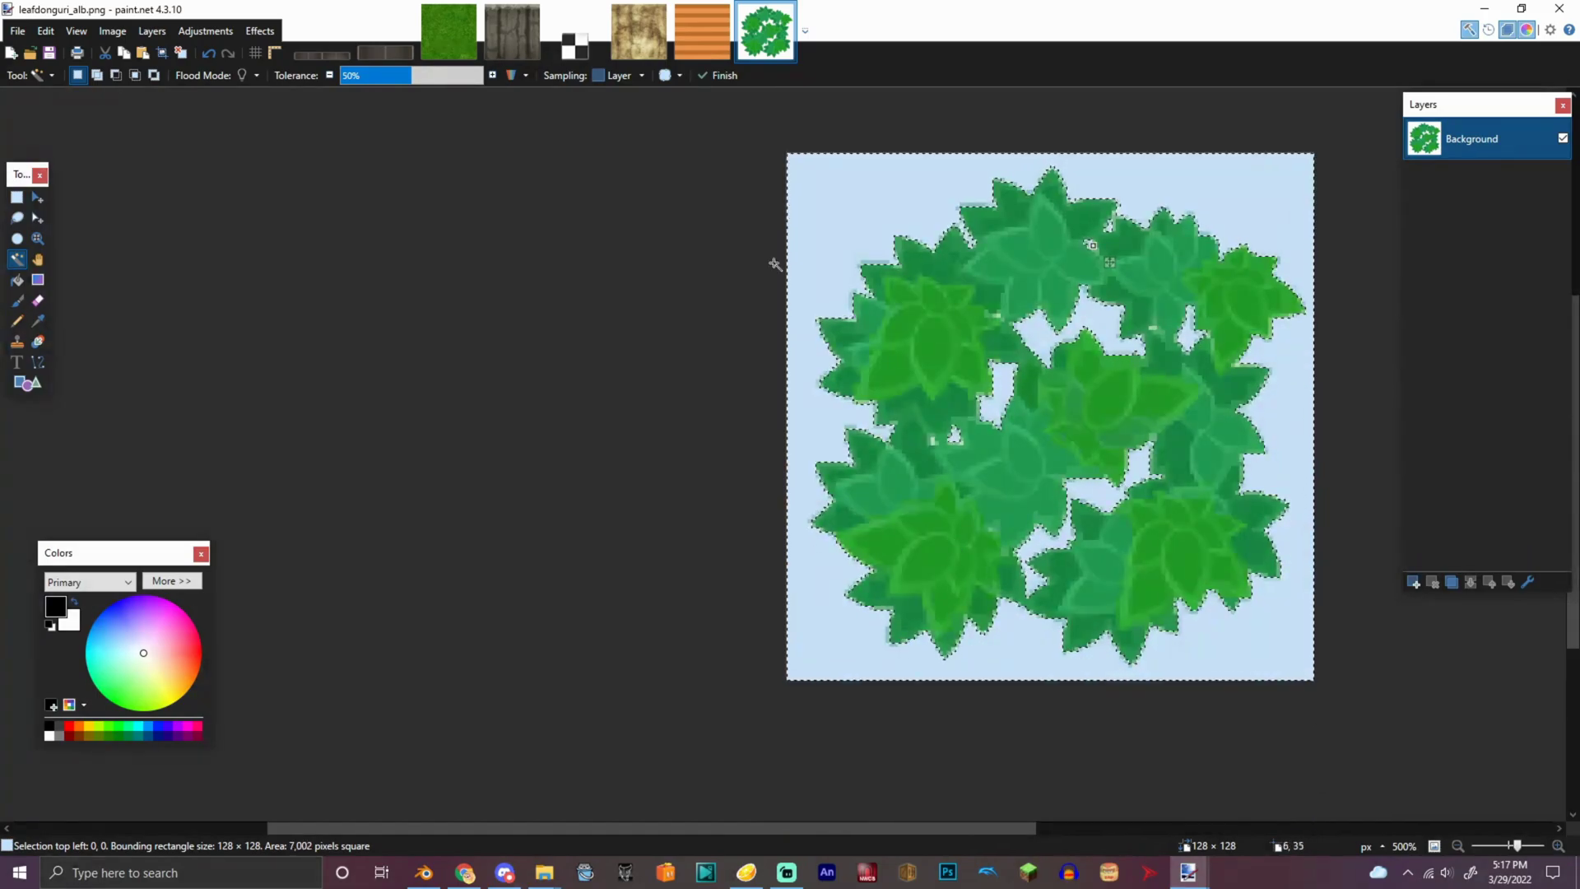
pyautogui.click(45, 31)
pyautogui.click(82, 265)
pyautogui.click(16, 33)
pyautogui.click(56, 151)
# - Switch to Blender and open leafdonguri_alb.png in the image editor
pyautogui.click(423, 872)
pyautogui.click(107, 52)
pyautogui.click(97, 86)
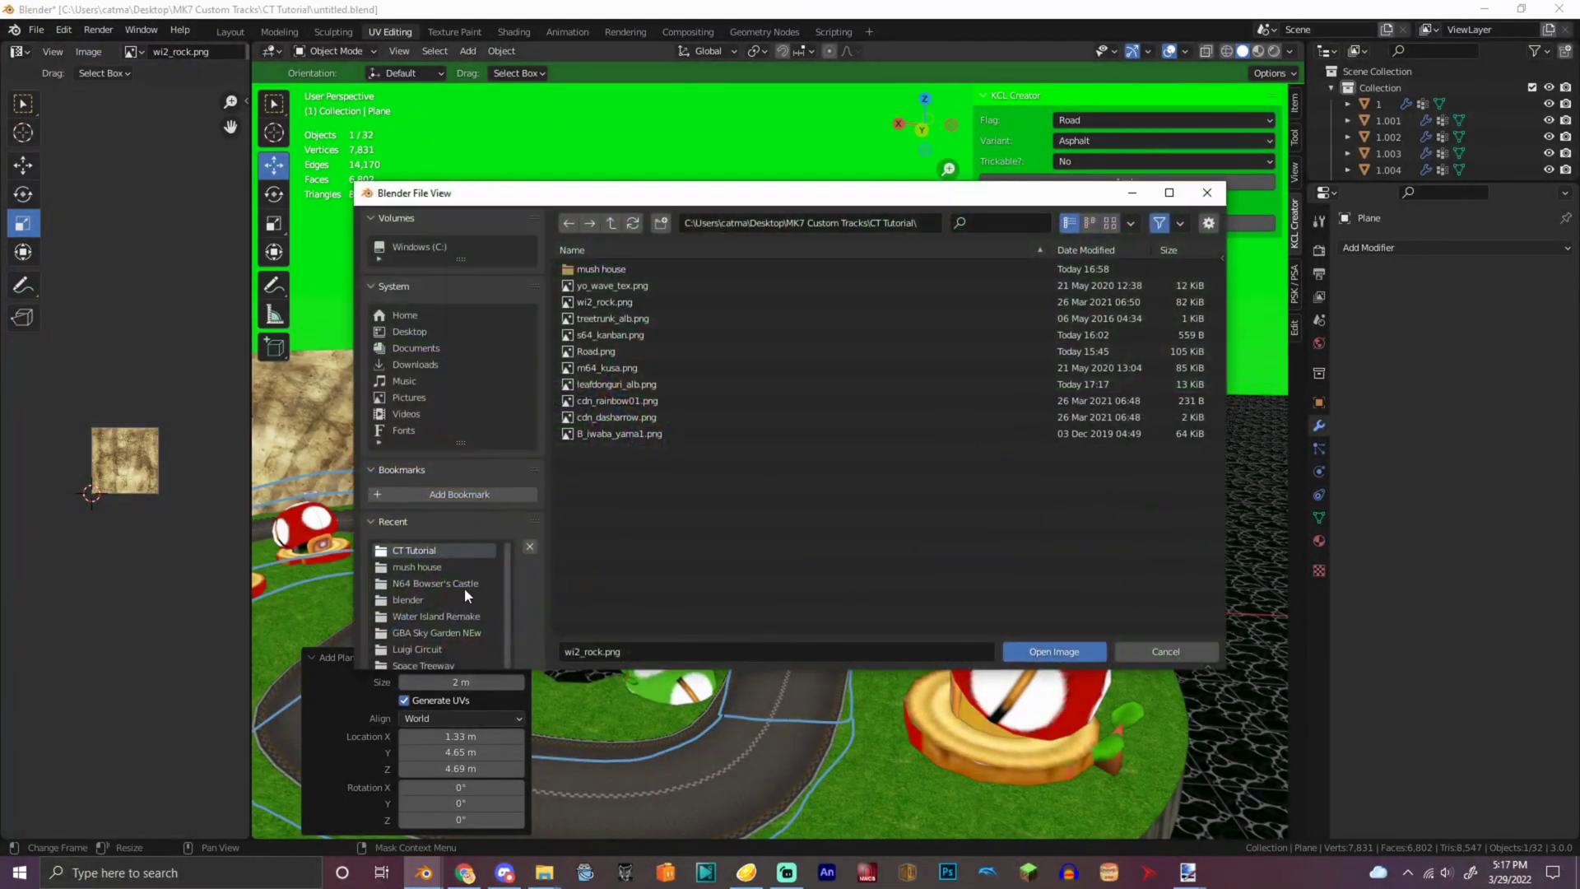
pyautogui.doubleClick(643, 384)
# - Create a new material for the plane with leafdonguri_alb.png as its base color image texture
pyautogui.moveTo(875, 155); pyautogui.dragTo(821, 186, button='middle')
pyautogui.click(273, 200)
pyautogui.click(1319, 544)
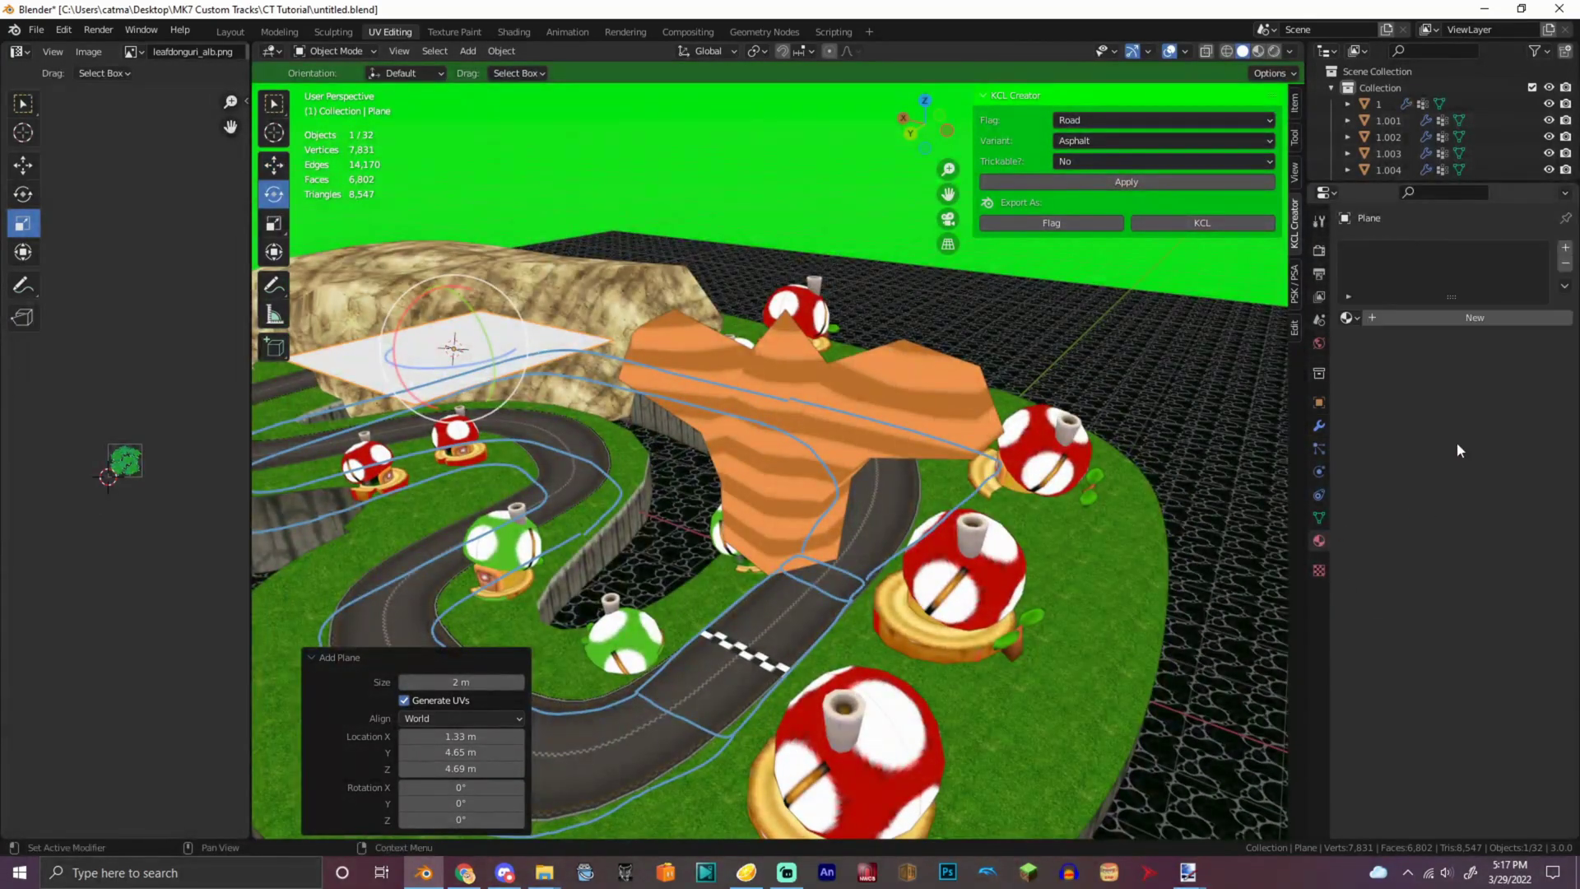
pyautogui.click(1443, 321)
pyautogui.click(1438, 492)
pyautogui.click(1173, 600)
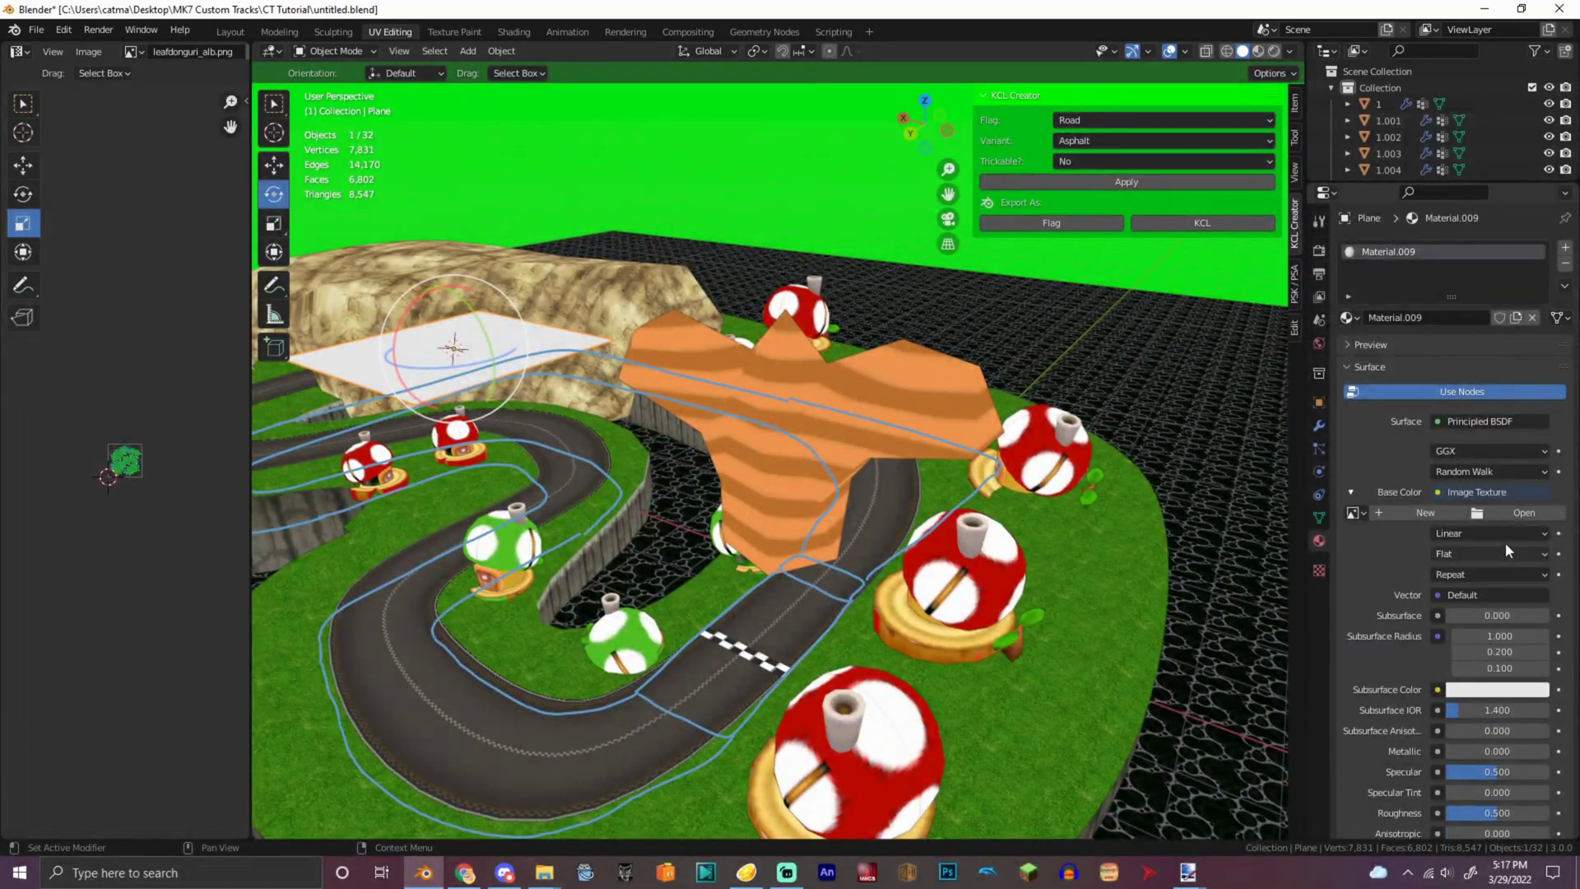
pyautogui.click(1501, 507)
pyautogui.click(1165, 650)
pyautogui.click(1354, 512)
pyautogui.click(1257, 617)
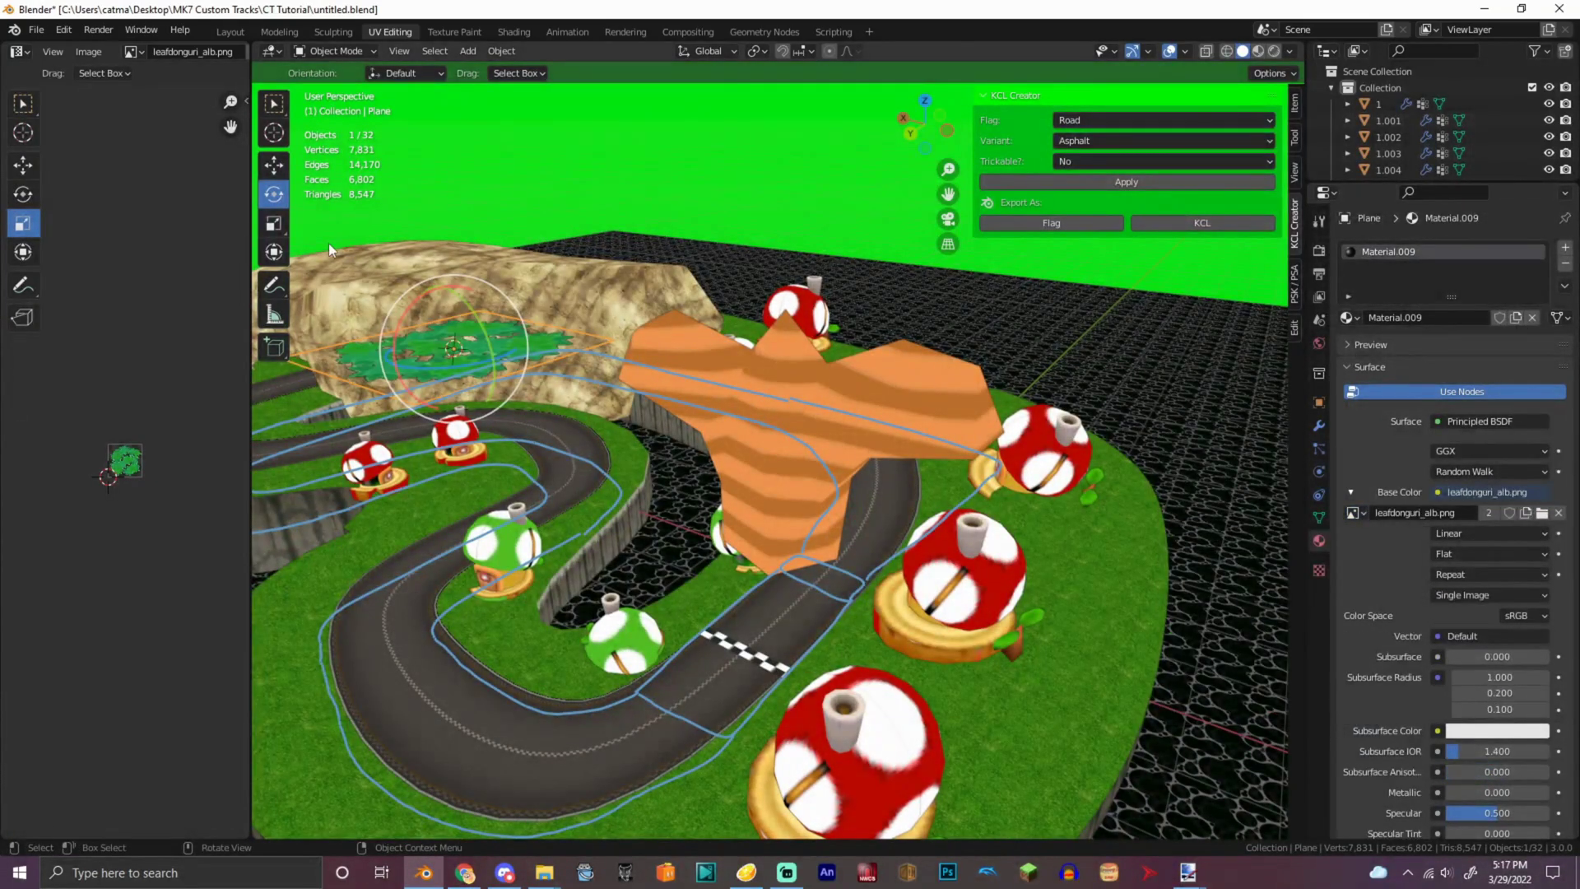
# - Rotate the leaf plane upright by exactly 90° around the X axis
pyautogui.moveTo(416, 318); pyautogui.dragTo(448, 306)
pyautogui.hotkey('ctrl', 'z')
pyautogui.write('90')
pyautogui.press('Return')
# - Scale up the upright leaf plane and move it over the top of the tree trunk
pyautogui.moveTo(675, 214); pyautogui.dragTo(842, 135, button='middle')
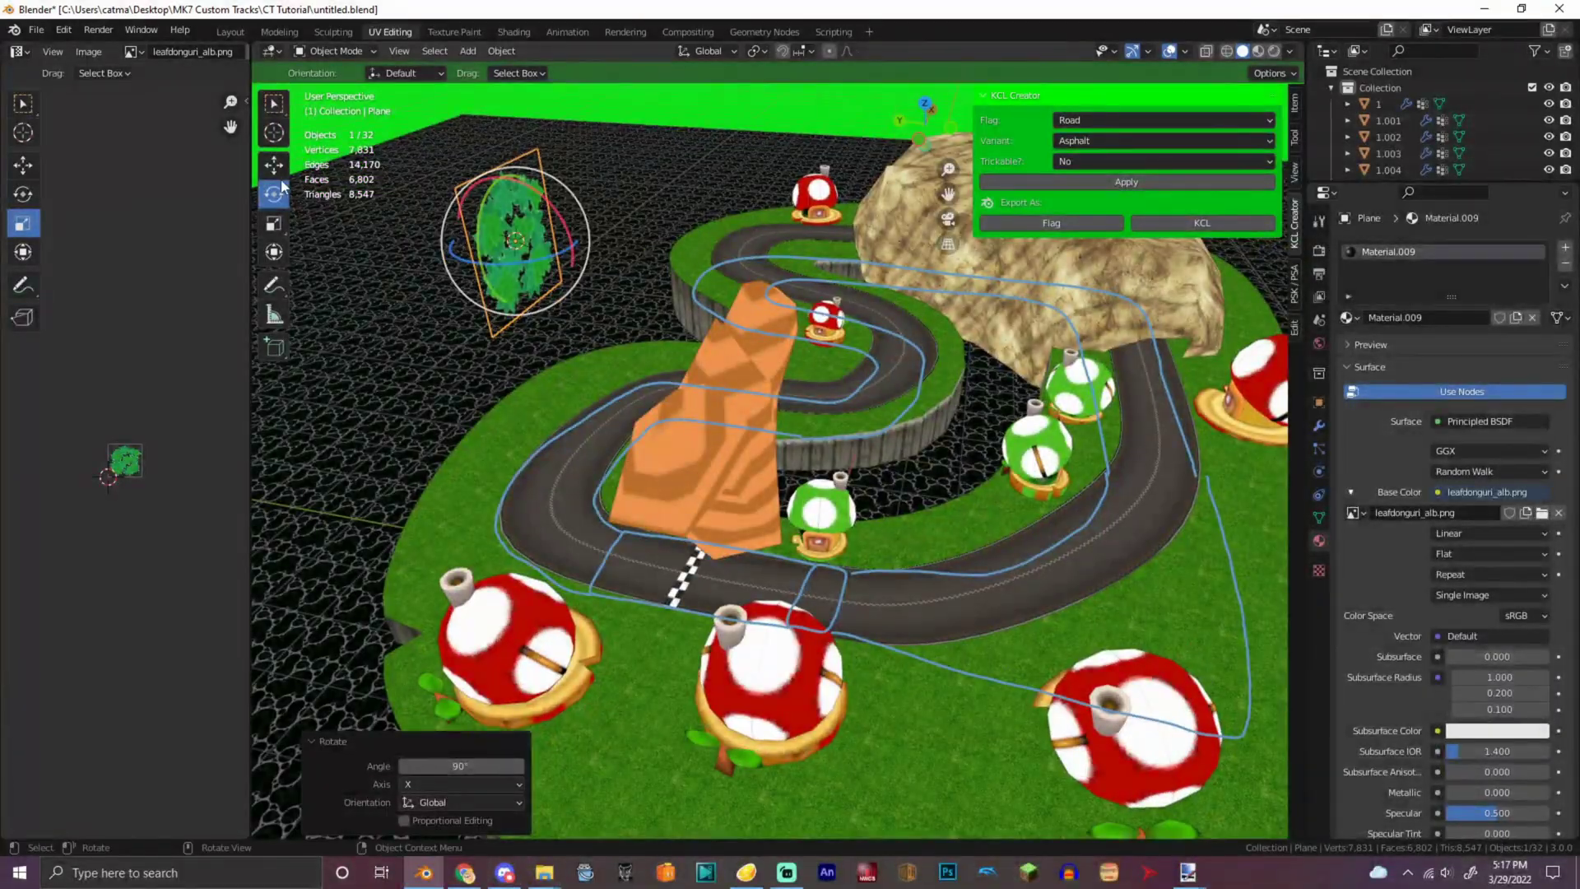
pyautogui.click(275, 215)
pyautogui.moveTo(441, 223); pyautogui.dragTo(370, 206)
pyautogui.moveTo(497, 257); pyautogui.dragTo(664, 313)
# - Enter Edit Mode on the leaf plane and duplicate its face in place
pyautogui.press('Tab')
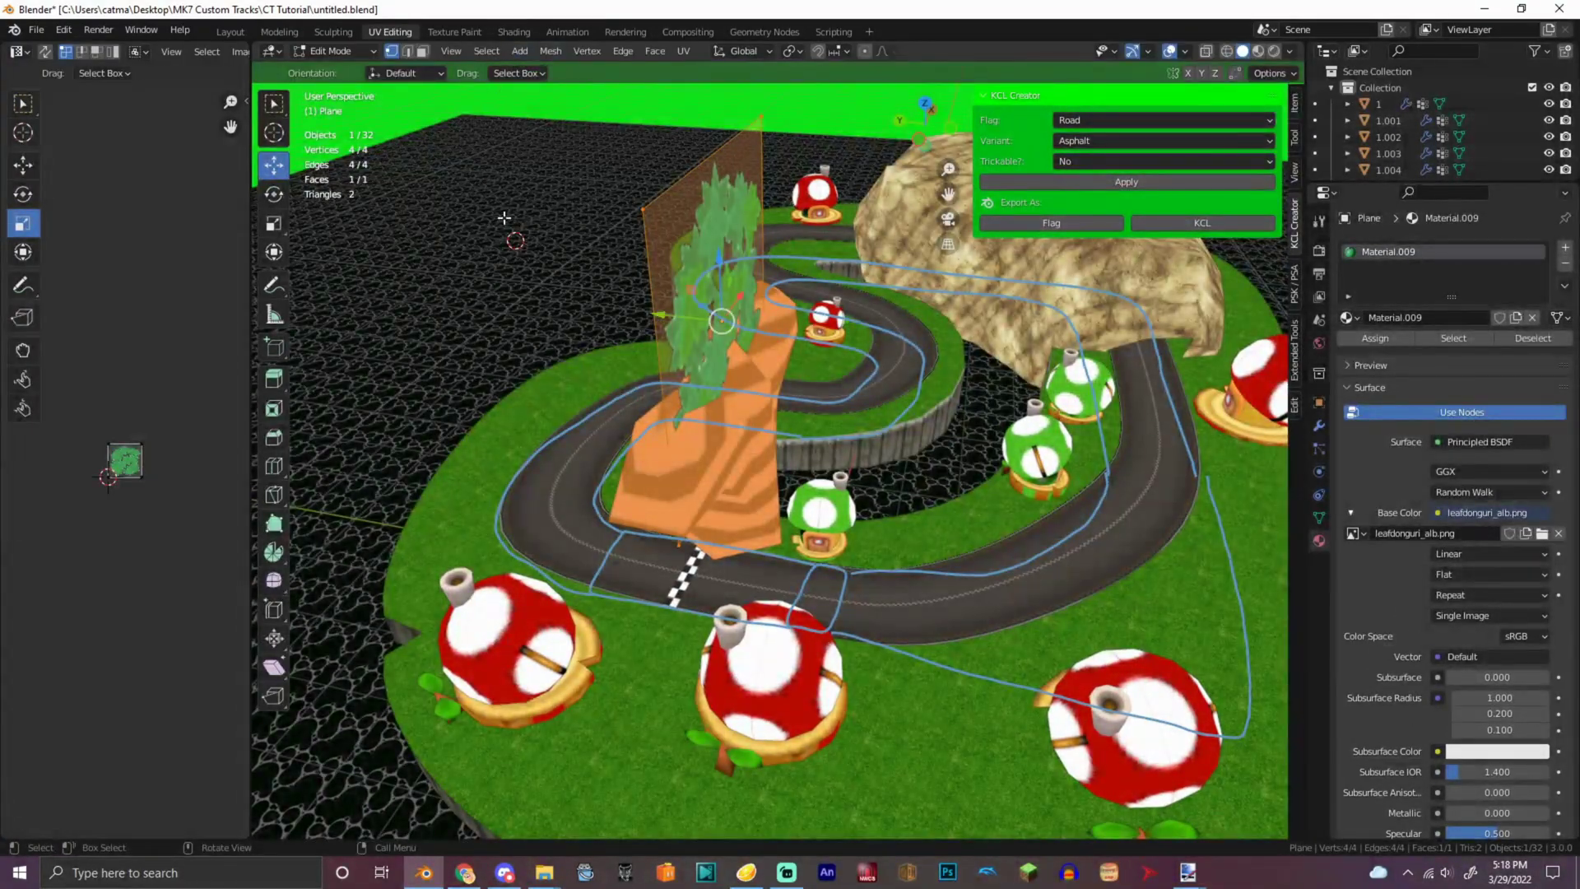
pyautogui.hotkey('shift', 'd')
pyautogui.rightClick(506, 305)
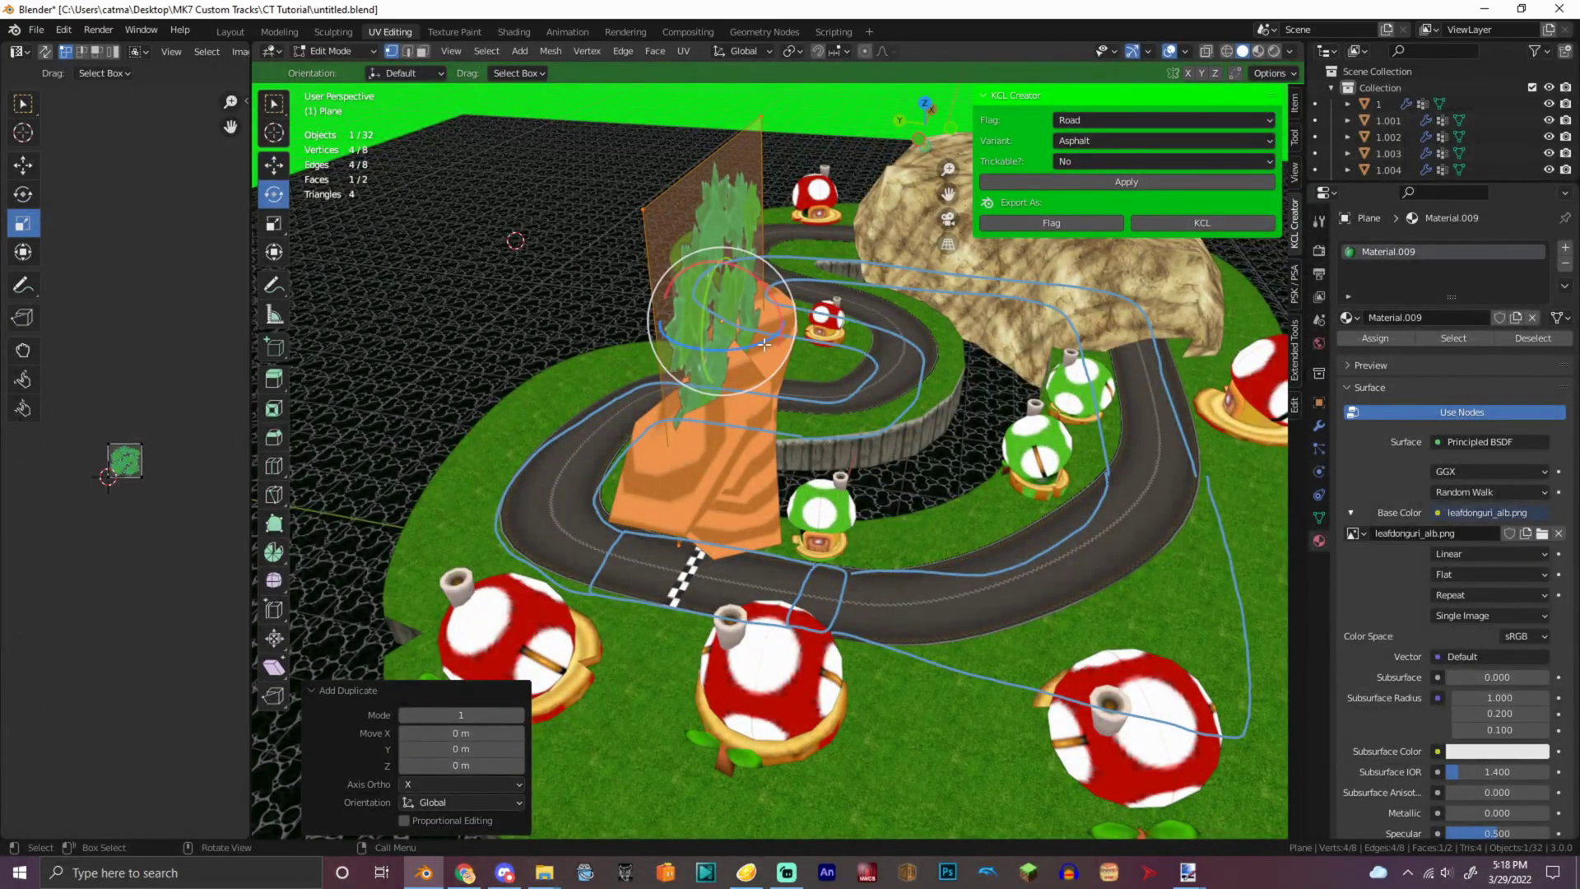
# - Rotate the duplicated leaf face 90° around Z, duplicate it in place again and rotate the new face around Z to cross the others
pyautogui.moveTo(764, 344); pyautogui.dragTo(751, 363)
pyautogui.press('Return')
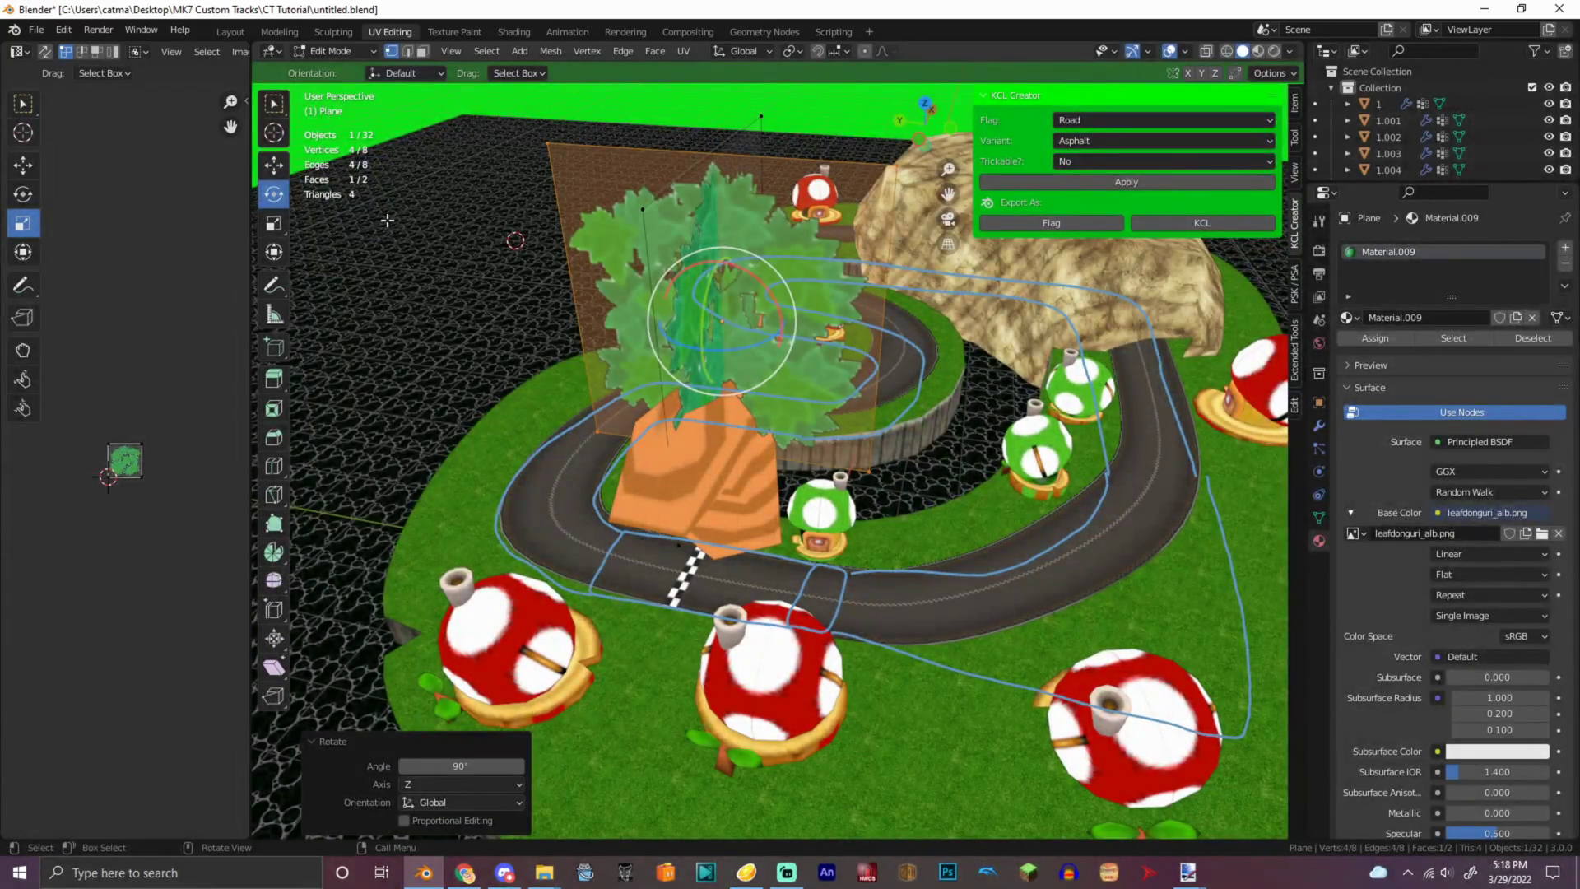
pyautogui.hotkey('shift', 'd')
pyautogui.rightClick(768, 392)
pyautogui.moveTo(724, 350); pyautogui.dragTo(798, 368)
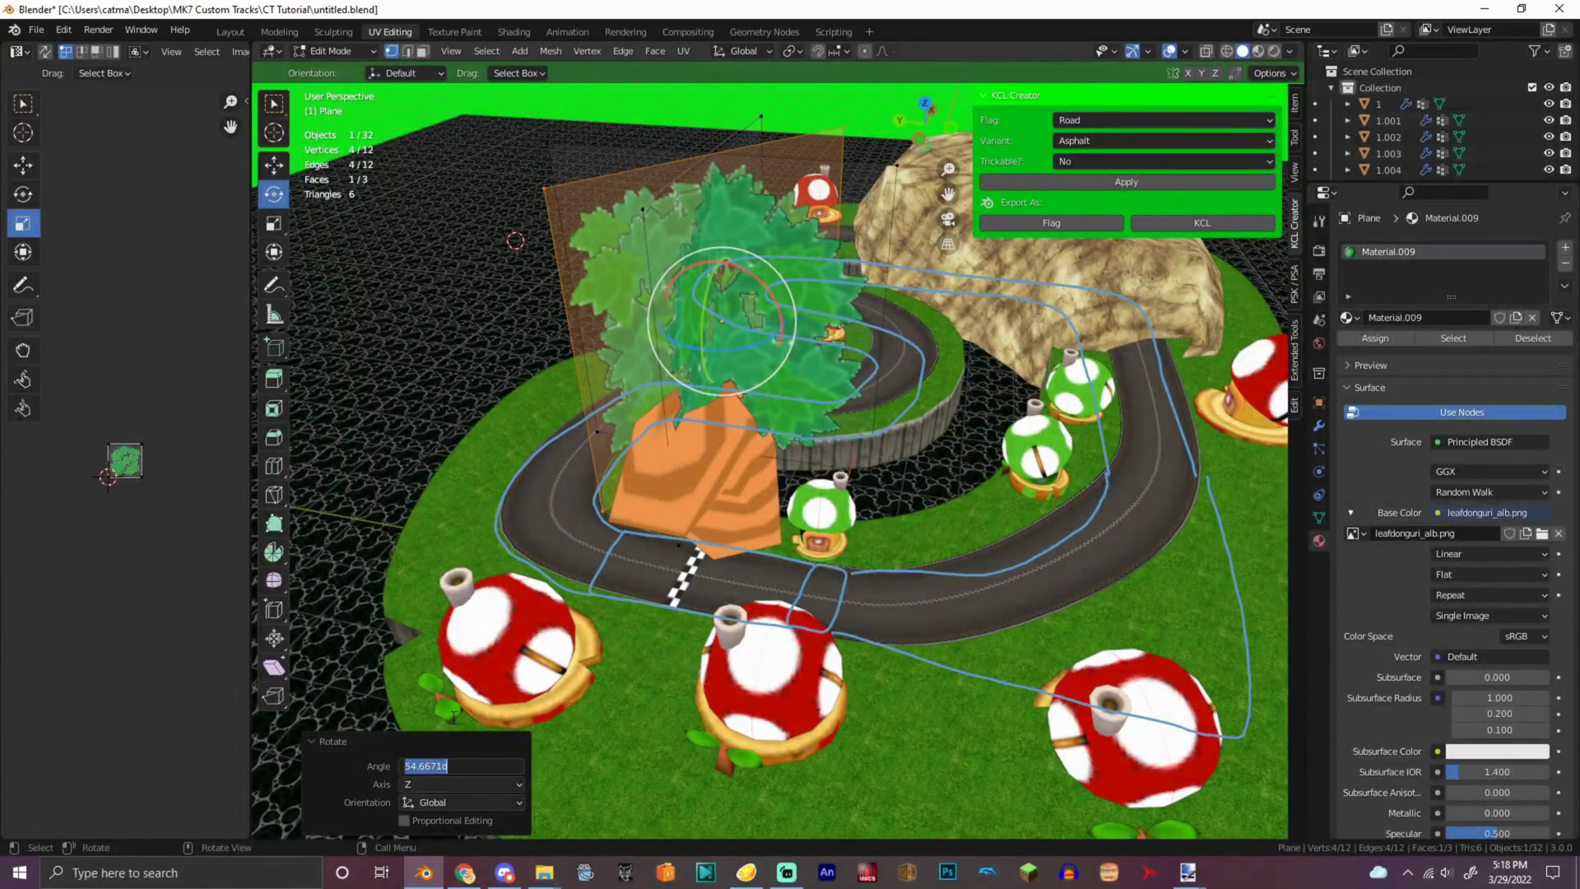
pyautogui.press('Return')
# - Select all the crossed leaf faces and move them about 0.3063 m along X to centre them over the trunk
pyautogui.moveTo(951, 118)
pyautogui.mouseDown()
pyautogui.moveTo(926, 206)
pyautogui.moveTo(923, 130)
pyautogui.mouseUp()
pyautogui.press('a')
pyautogui.click(263, 170)
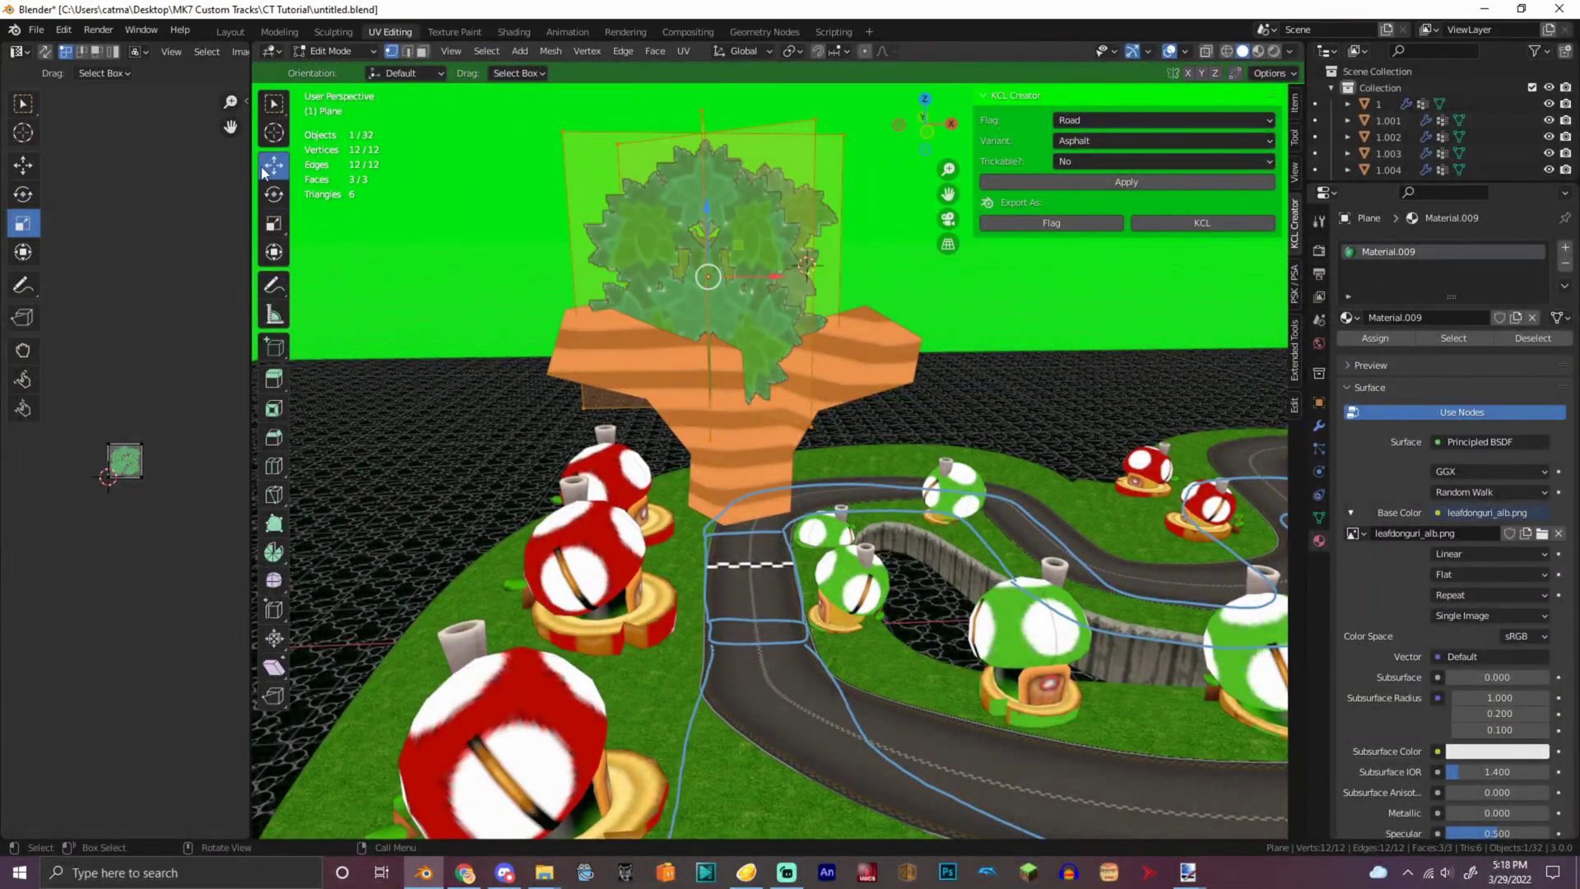
pyautogui.moveTo(785, 277); pyautogui.dragTo(810, 277)
# - Return to Object Mode and join the leaf planes and the tree trunk into one object
pyautogui.moveTo(915, 123); pyautogui.dragTo(597, 125)
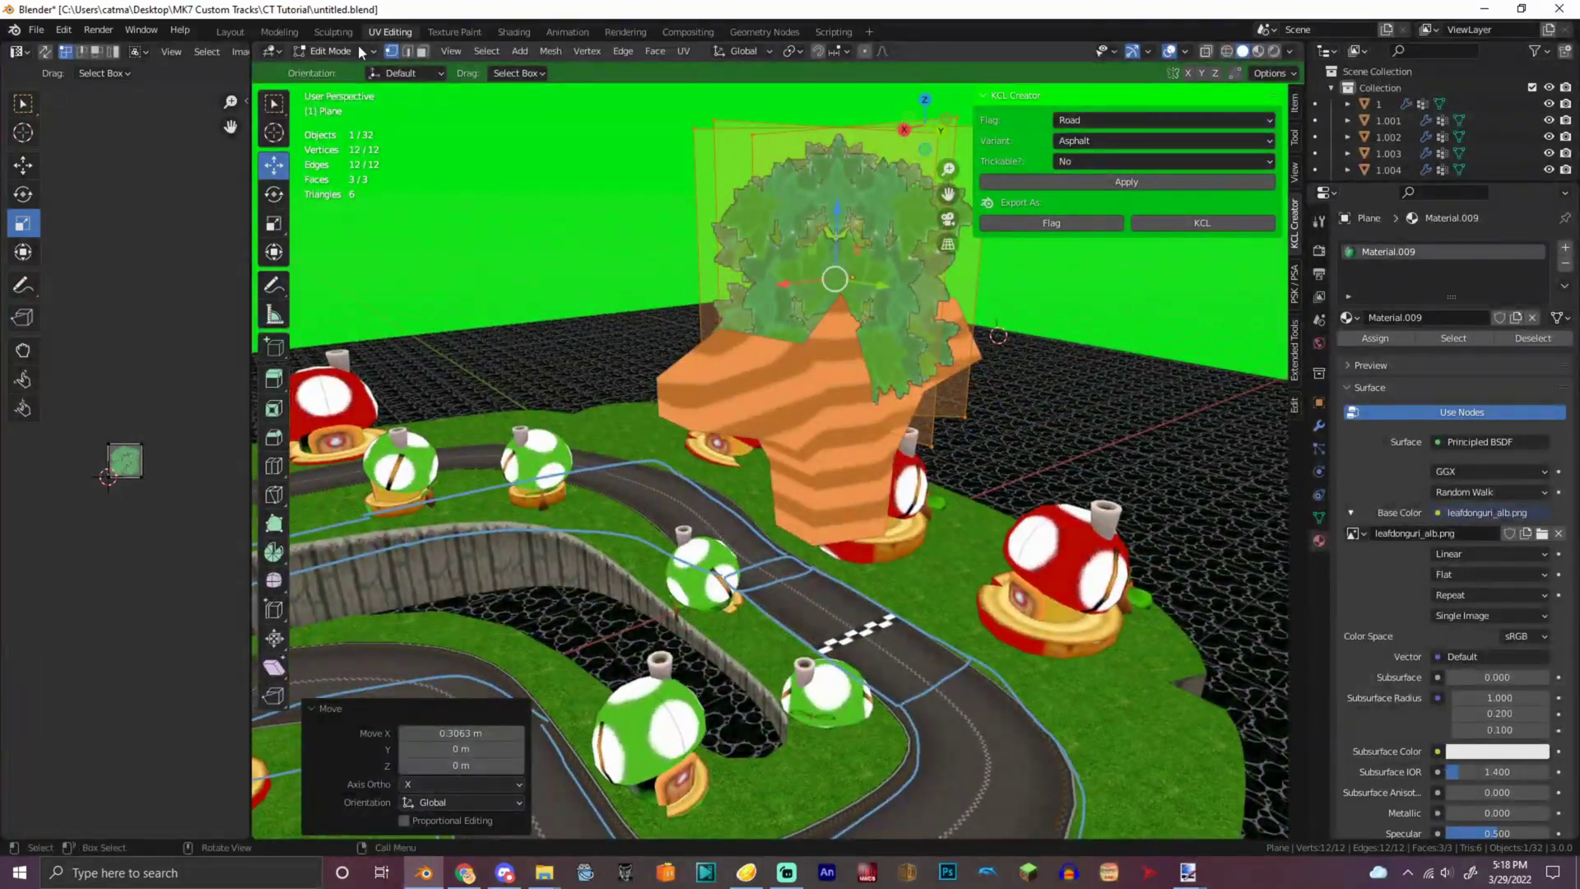
pyautogui.click(356, 50)
pyautogui.click(358, 71)
pyautogui.moveTo(920, 96); pyautogui.dragTo(862, 85)
pyautogui.moveTo(558, 221); pyautogui.dragTo(787, 321)
pyautogui.rightClick(788, 321)
pyautogui.click(835, 106)
pyautogui.moveTo(913, 92); pyautogui.dragTo(931, 121)
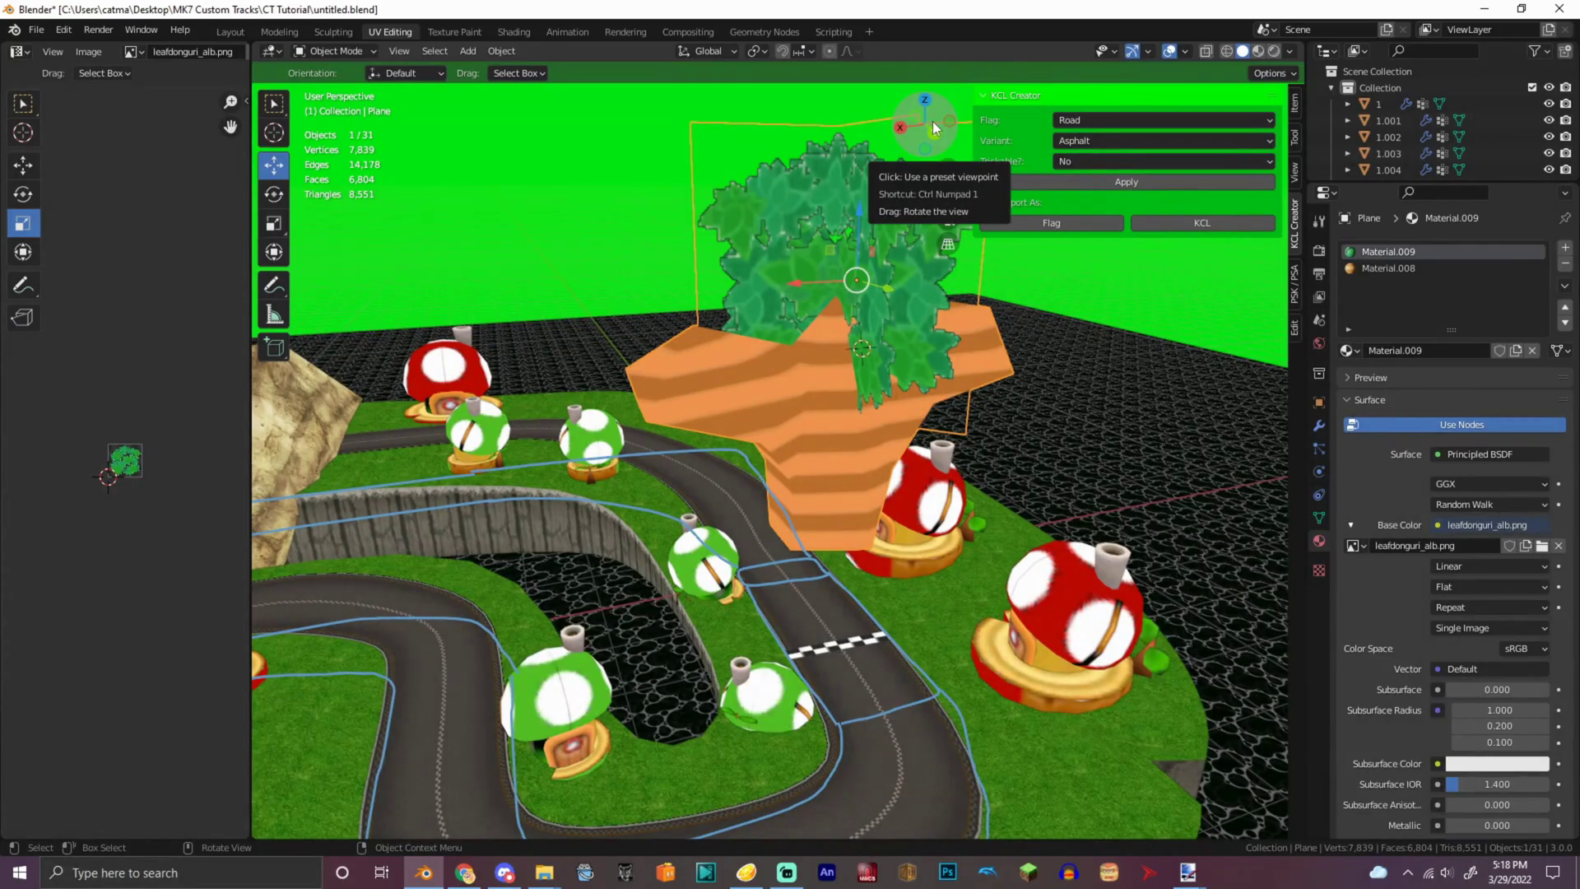
# - Add a Decimate modifier to the joined tree, lower its ratio slightly and apply it
pyautogui.moveTo(932, 121); pyautogui.dragTo(393, 250)
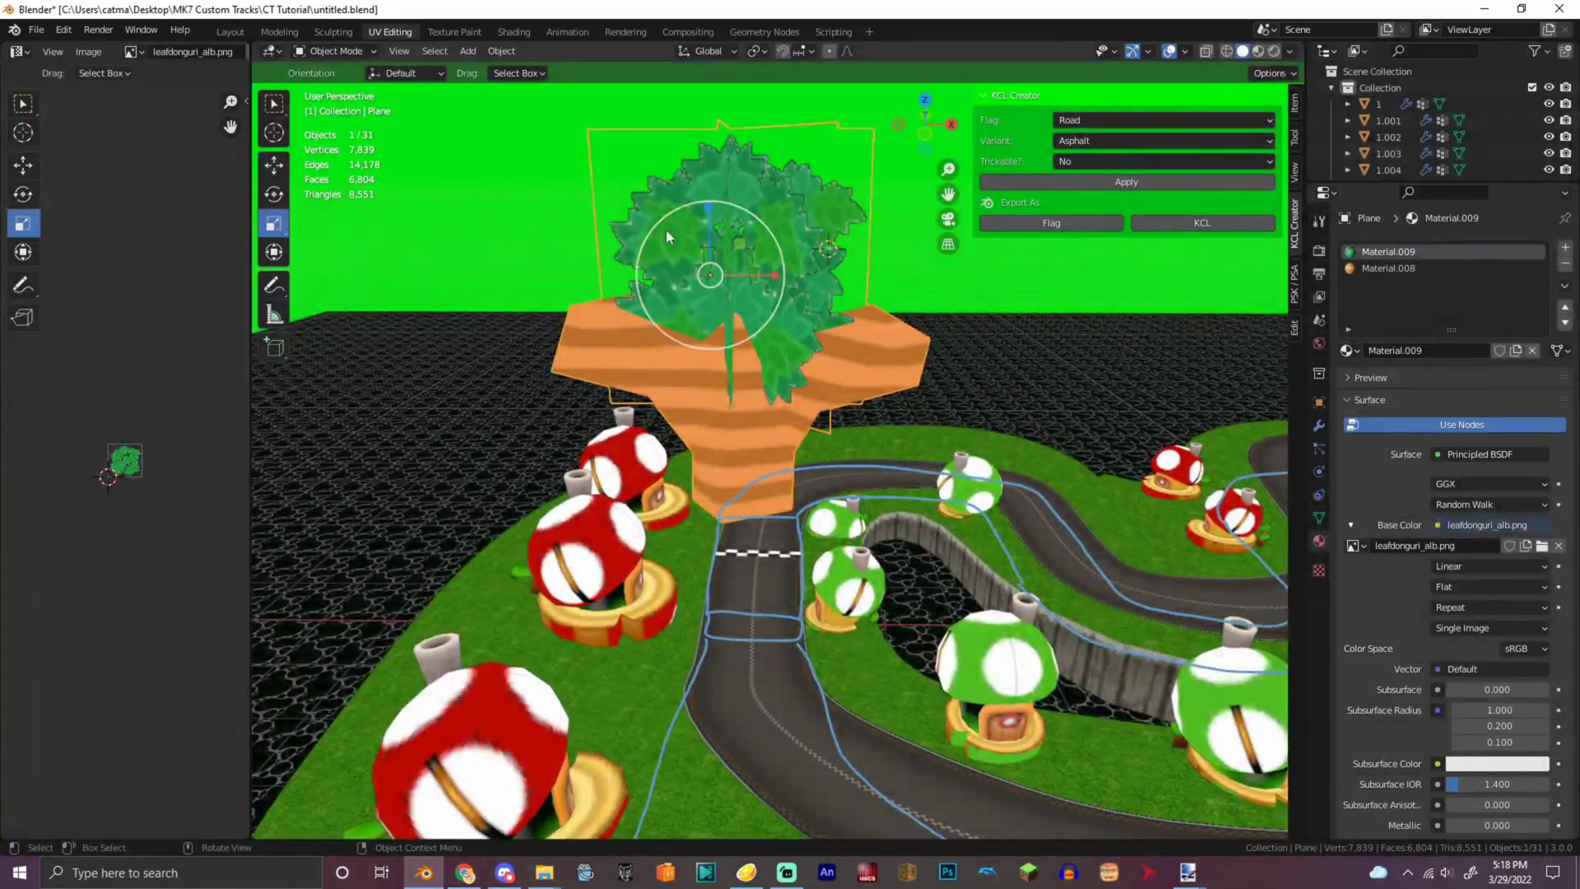
pyautogui.click(1319, 425)
pyautogui.click(1390, 248)
pyautogui.click(1234, 366)
pyautogui.moveTo(1491, 327); pyautogui.dragTo(1453, 328)
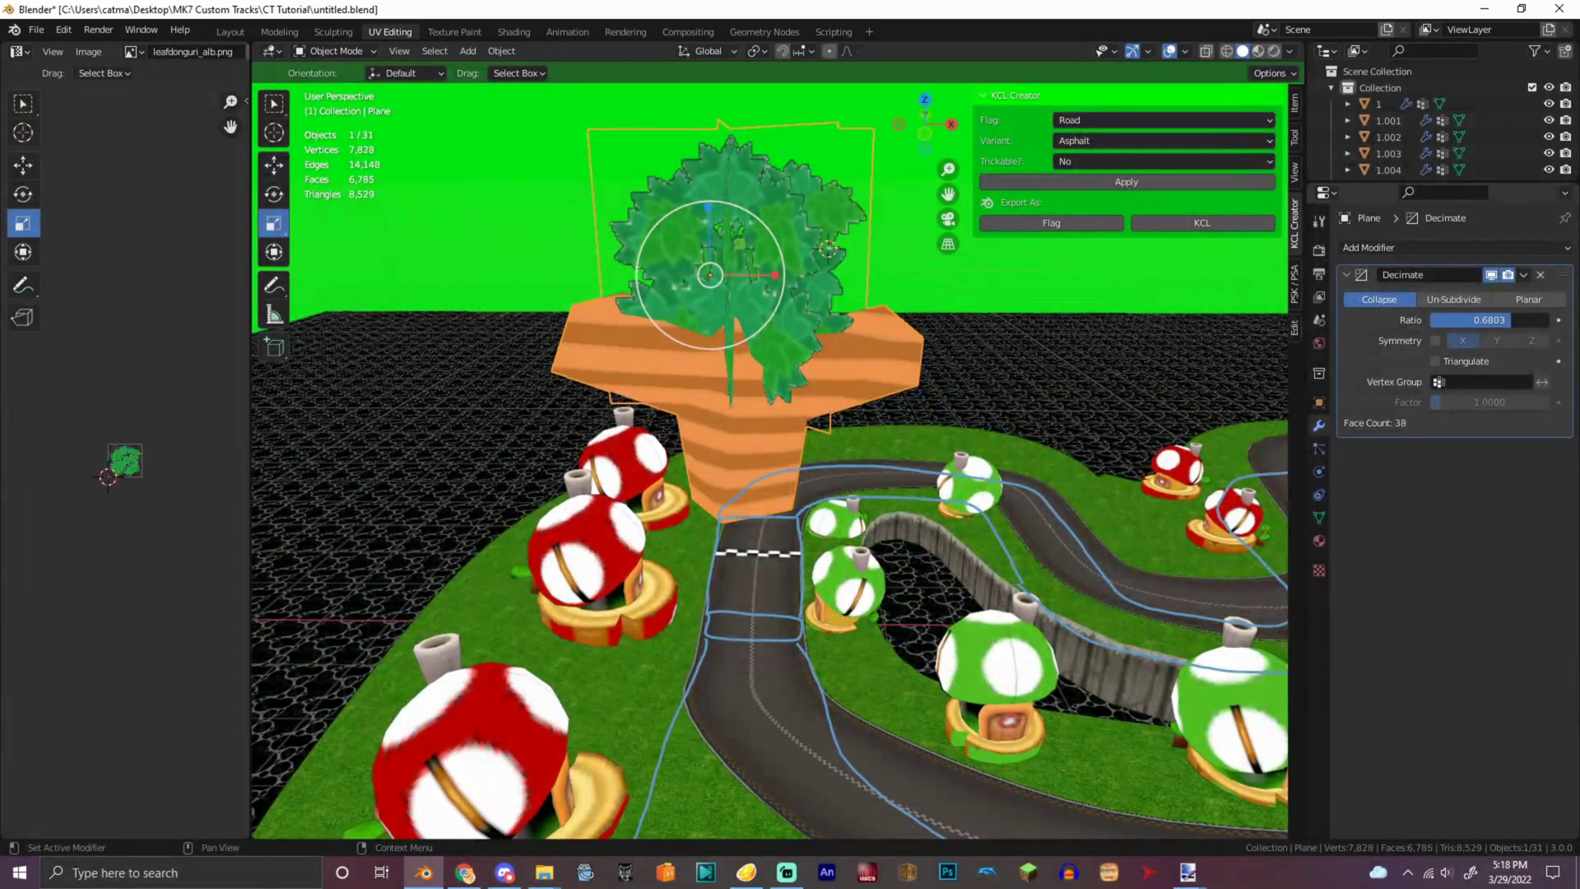
pyautogui.click(1523, 275)
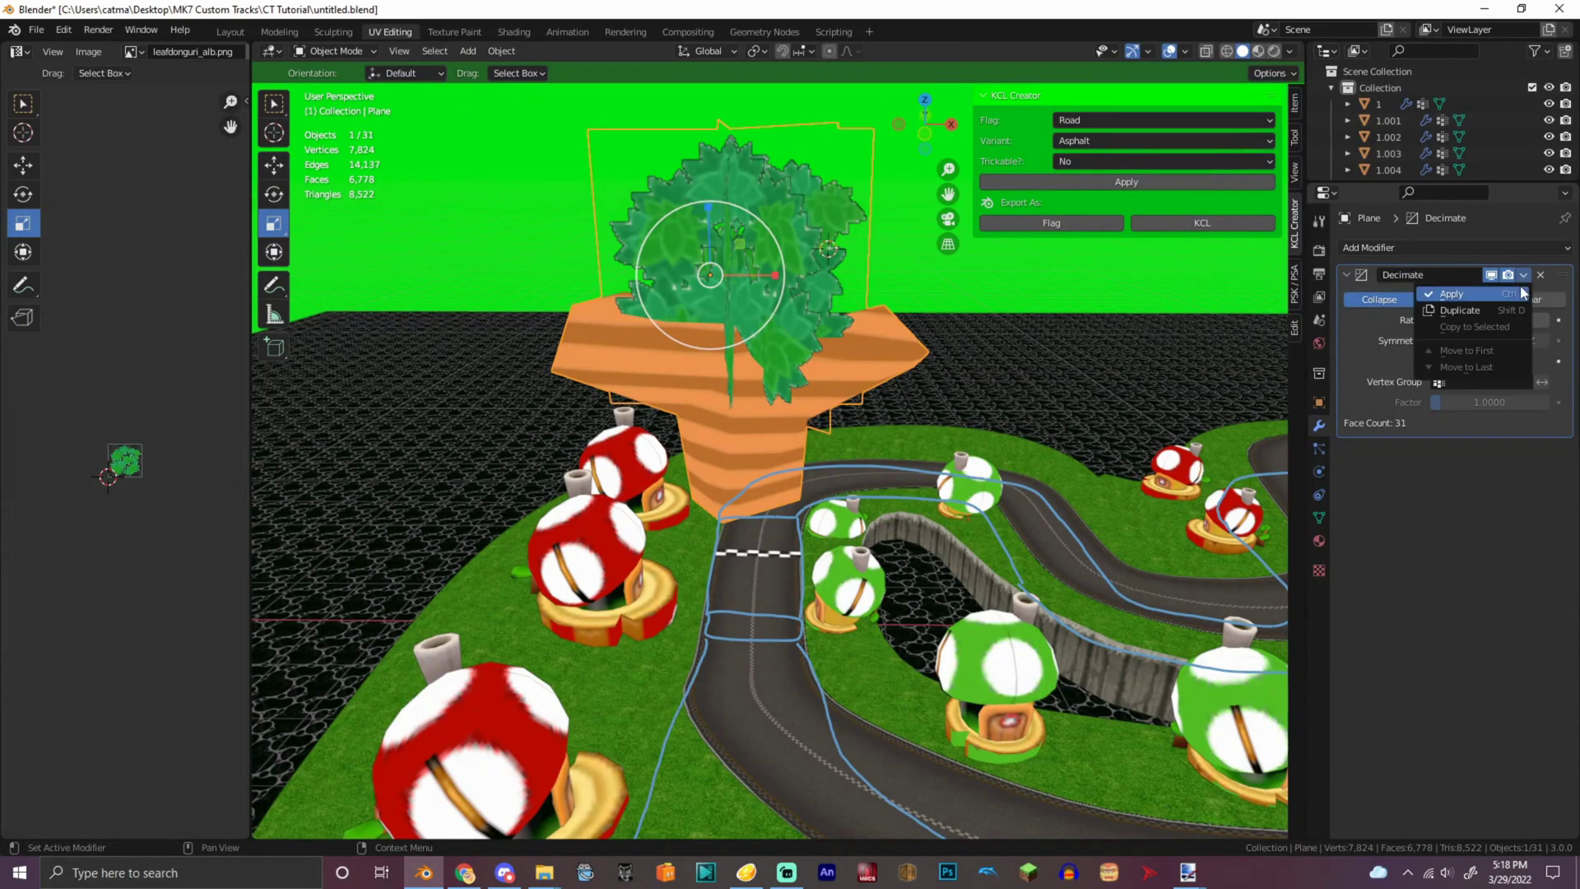
pyautogui.click(1449, 289)
# - Select all the red mushroom house meshes and join them into vsn_mesh_2_trunk.006
pyautogui.click(780, 477)
pyautogui.scroll(-10, 1430, 140)
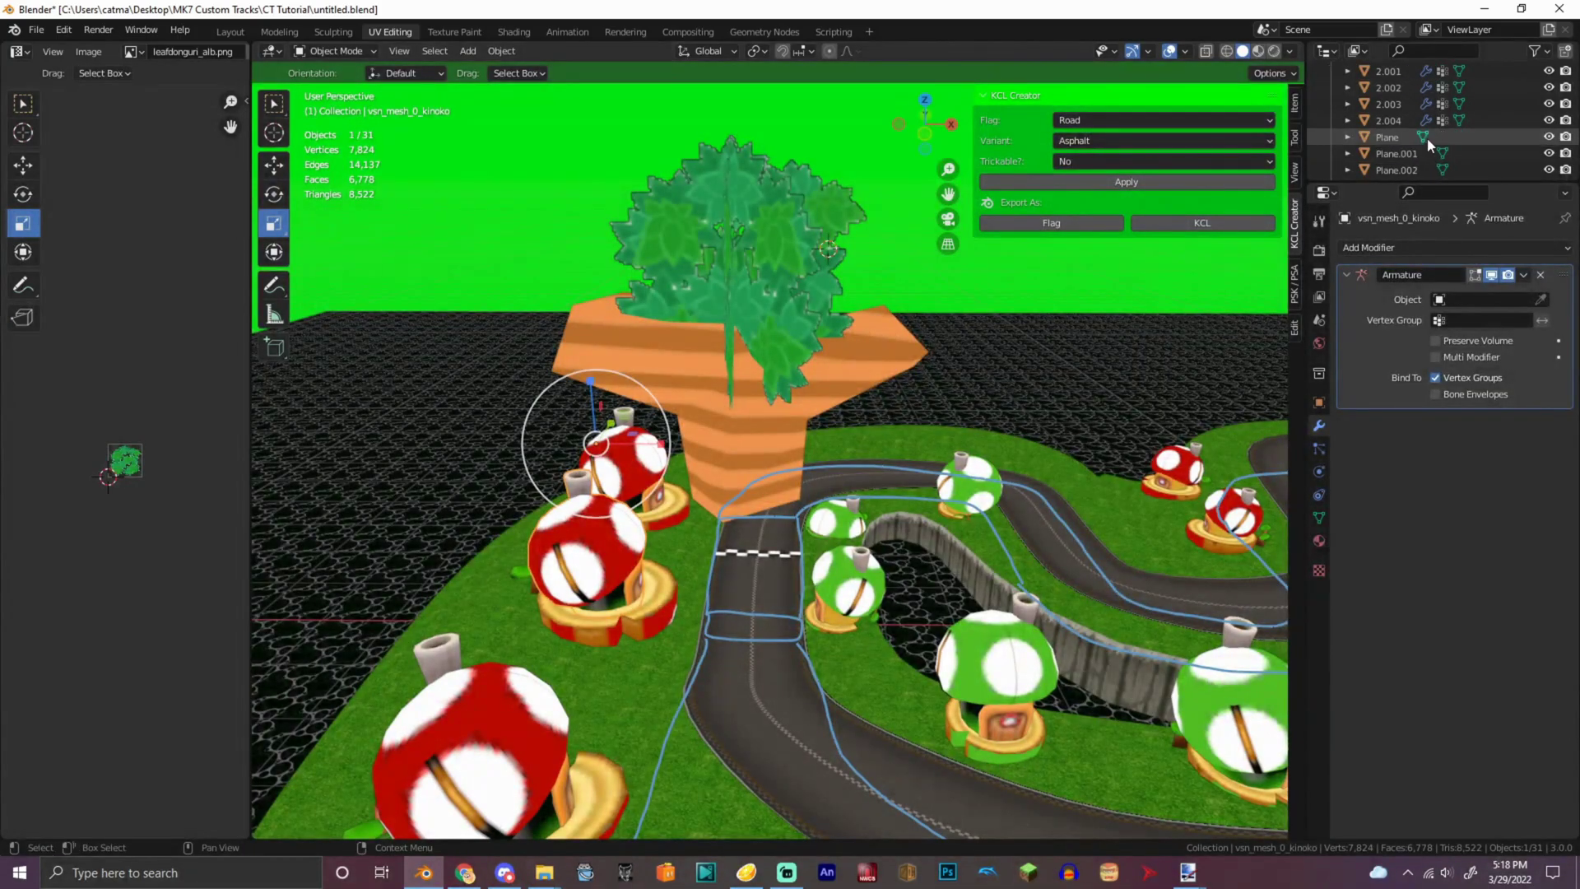
pyautogui.click(1432, 164)
pyautogui.scroll(5, 1435, 136)
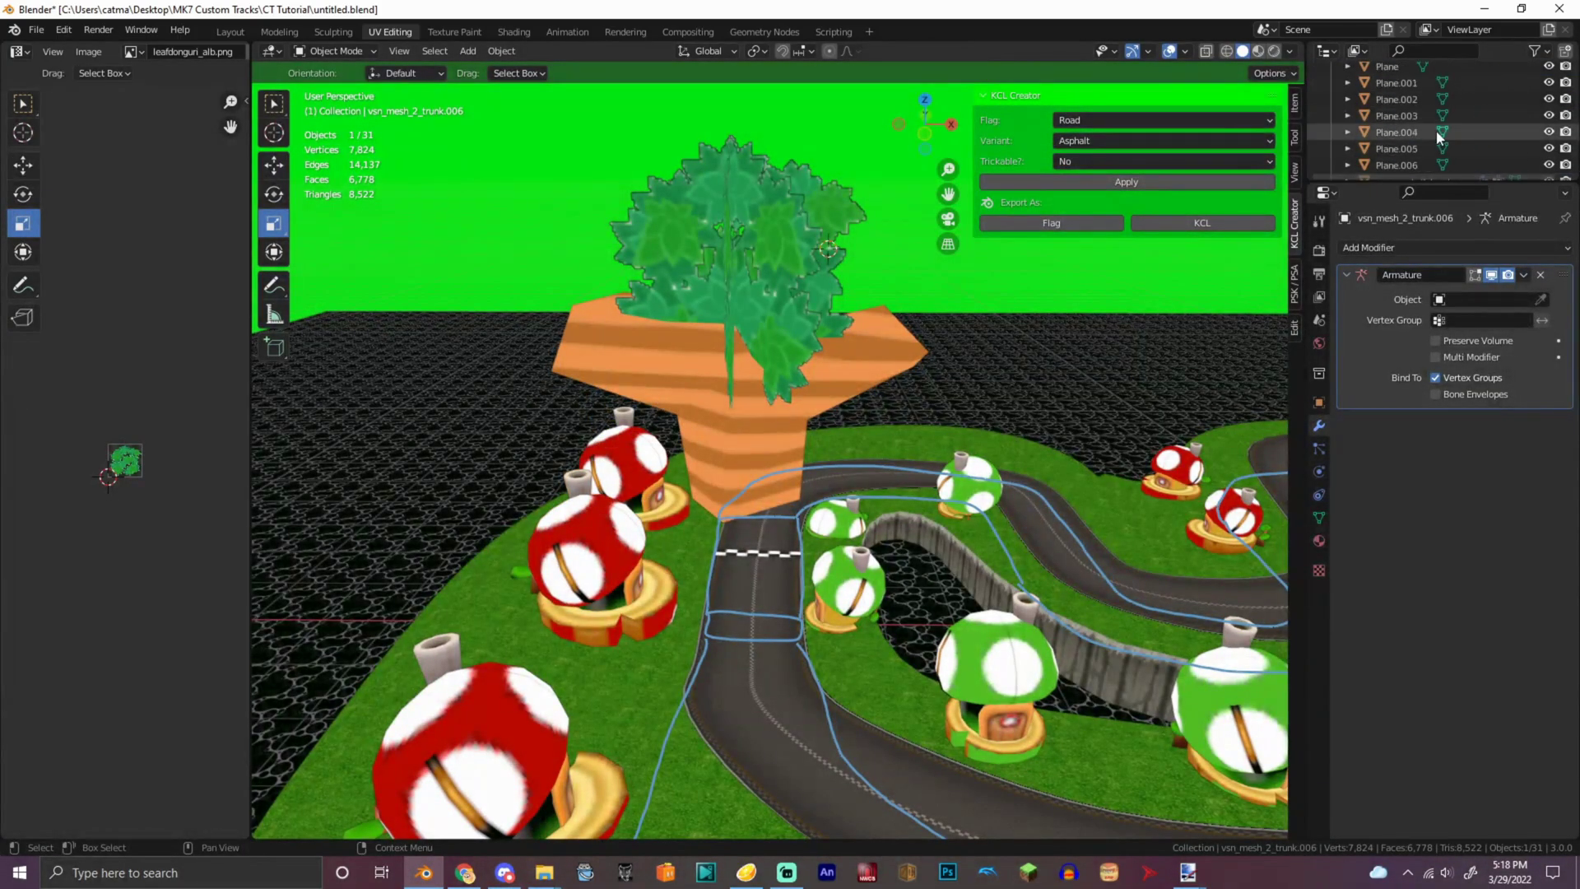
pyautogui.keyDown('shift'); pyautogui.click(1437, 133); pyautogui.keyUp('shift')
pyautogui.rightClick(1006, 122)
pyautogui.click(1005, 121)
# - Add a Decimate modifier to the joined red mushroom houses, lower its ratio to about 0.55 and apply it
pyautogui.click(1385, 248)
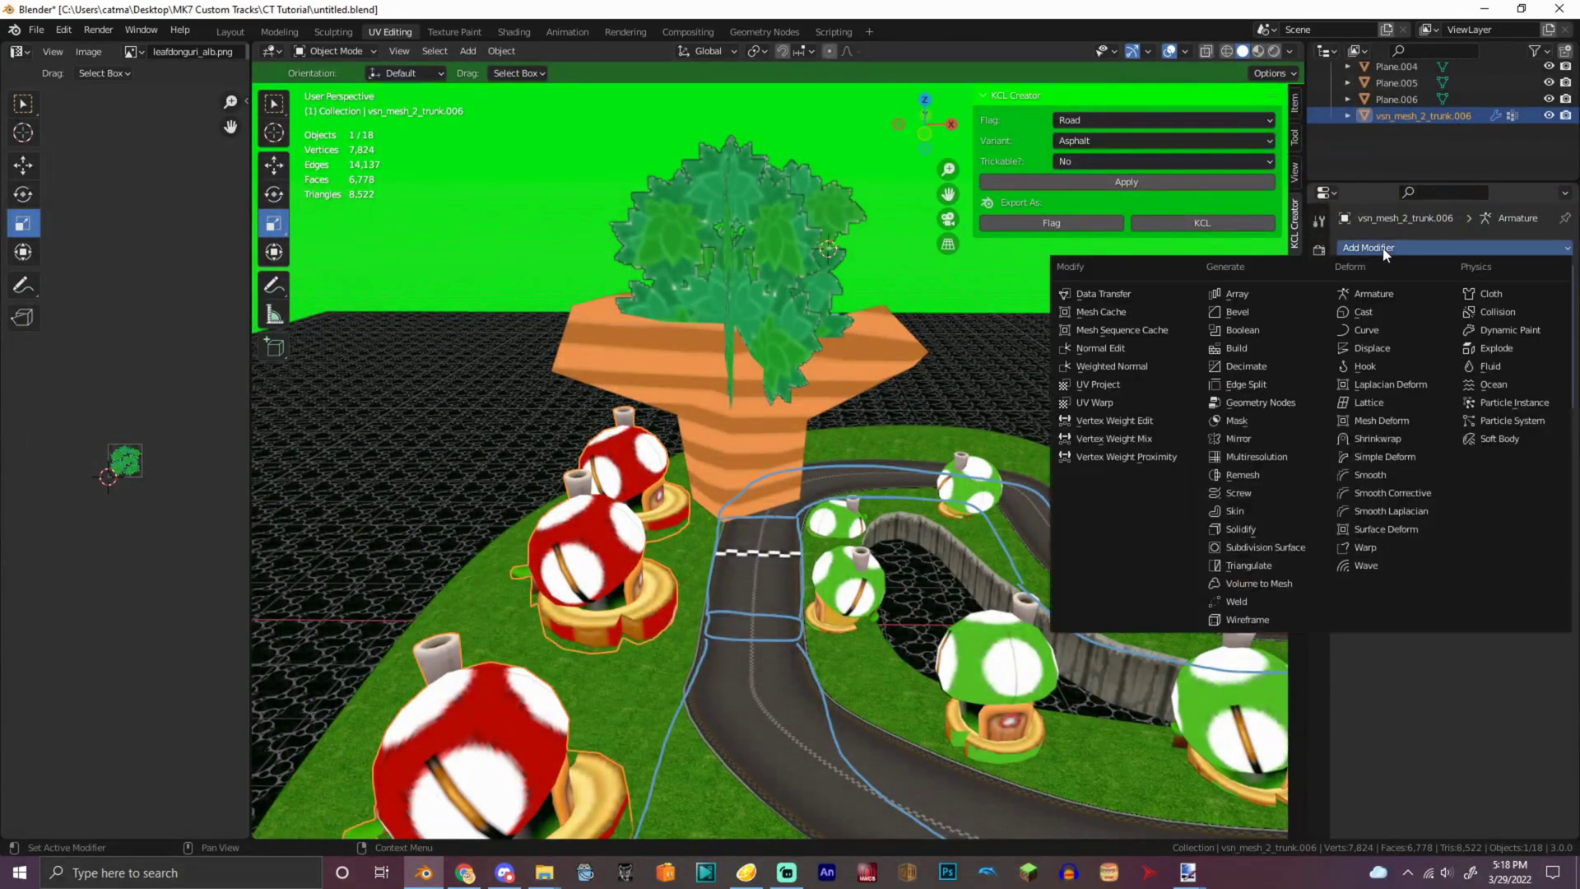
pyautogui.click(1284, 367)
pyautogui.moveTo(1481, 466); pyautogui.dragTo(1430, 466)
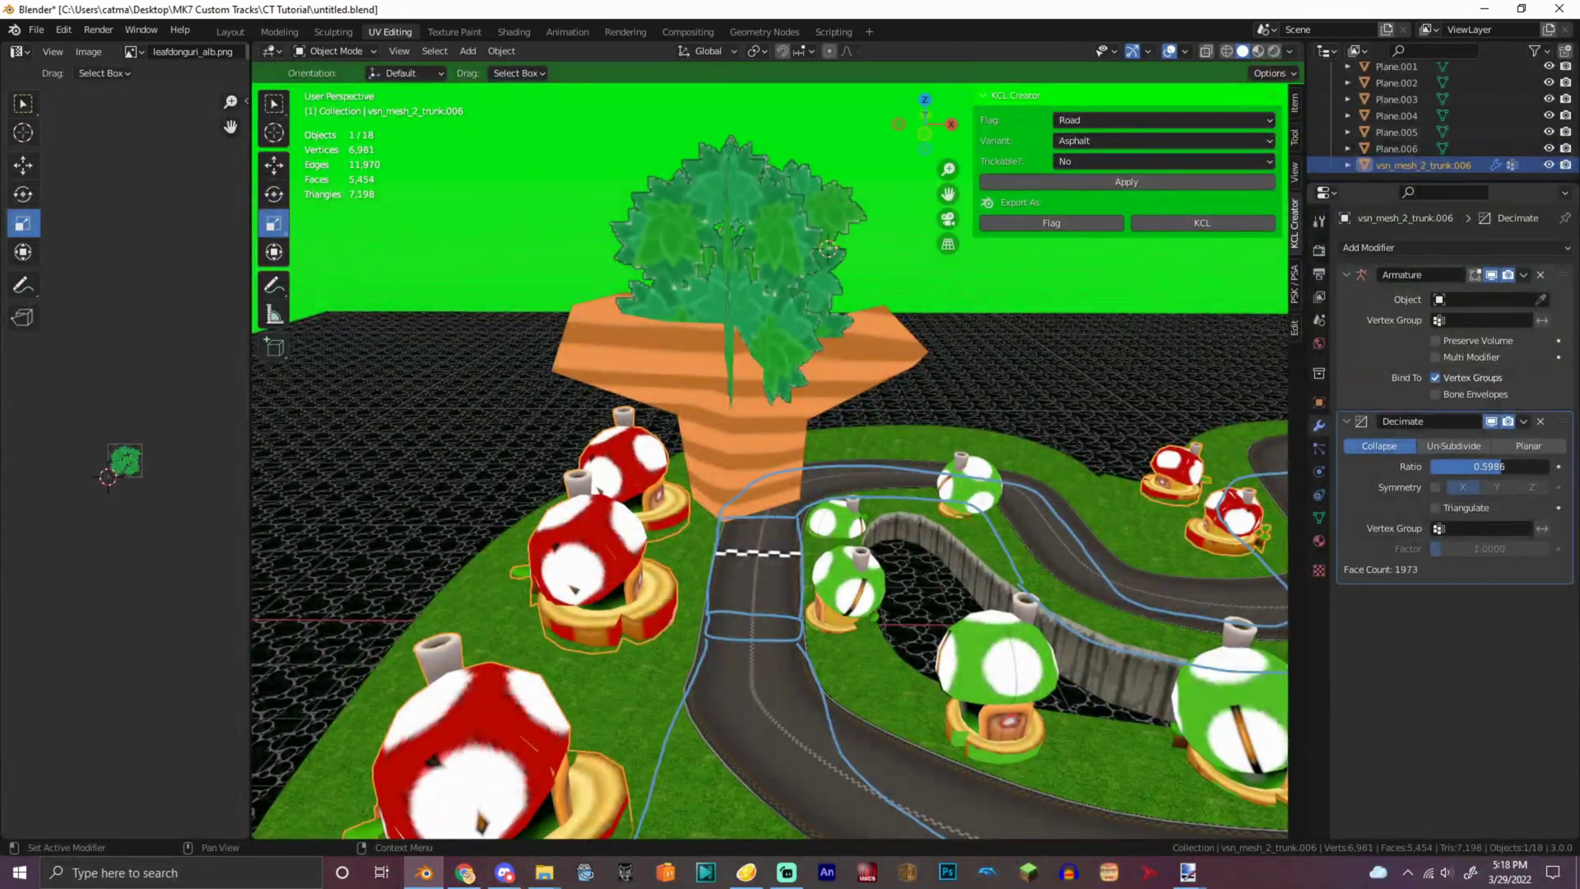
pyautogui.moveTo(1503, 466); pyautogui.dragTo(1490, 466)
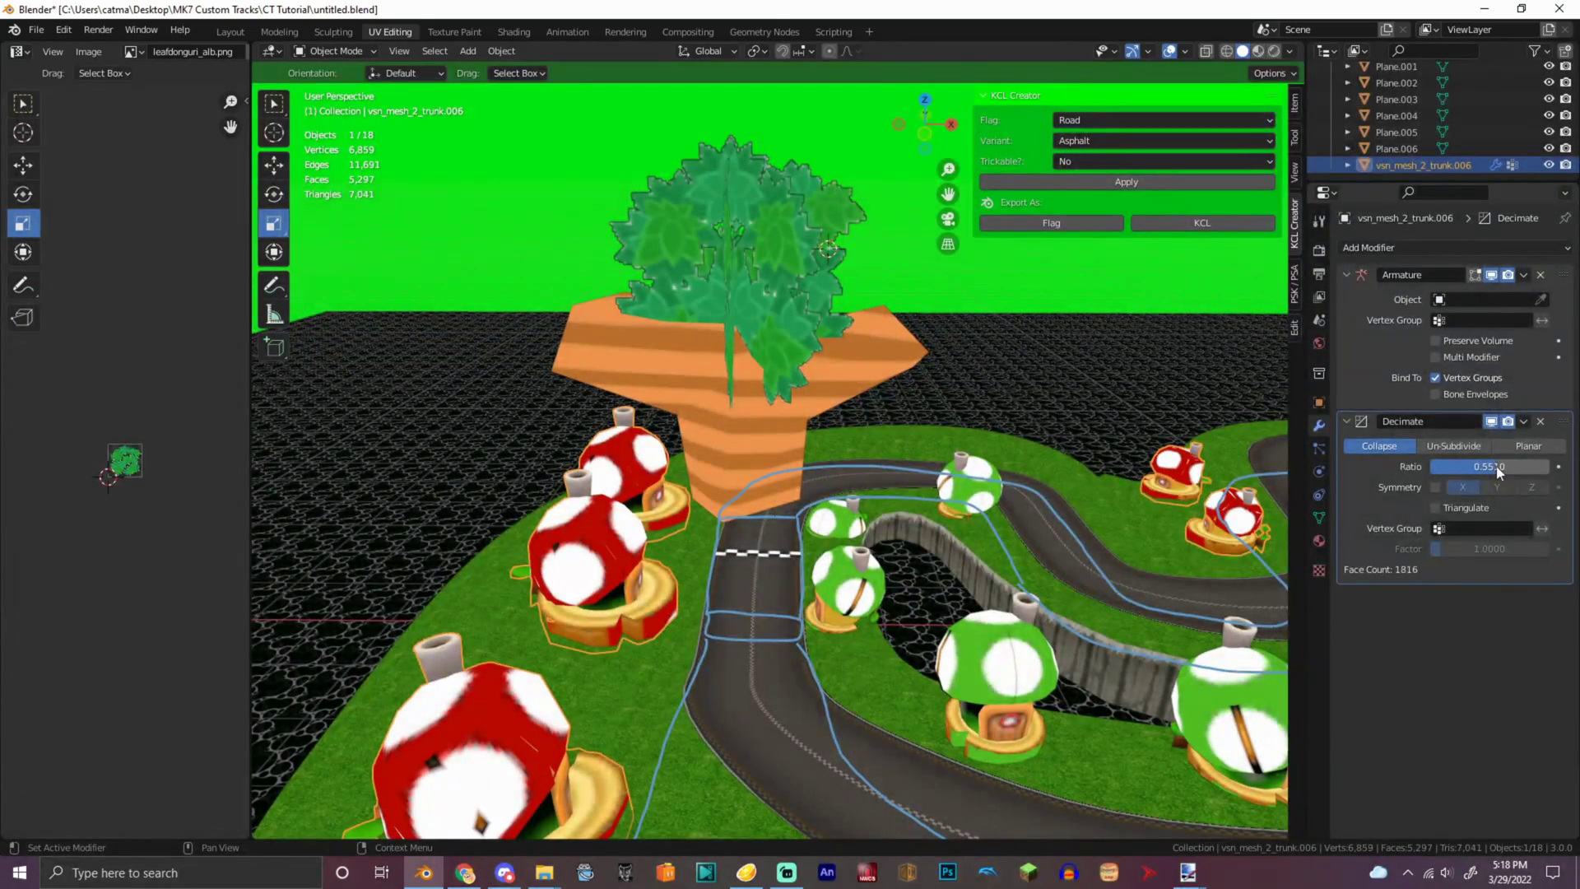
pyautogui.click(1523, 422)
pyautogui.click(1473, 440)
# - Select all the green mushroom house meshes and join them into object 1
pyautogui.scroll(2, 1439, 149)
pyautogui.click(1398, 106)
pyautogui.scroll(-1, 1388, 127)
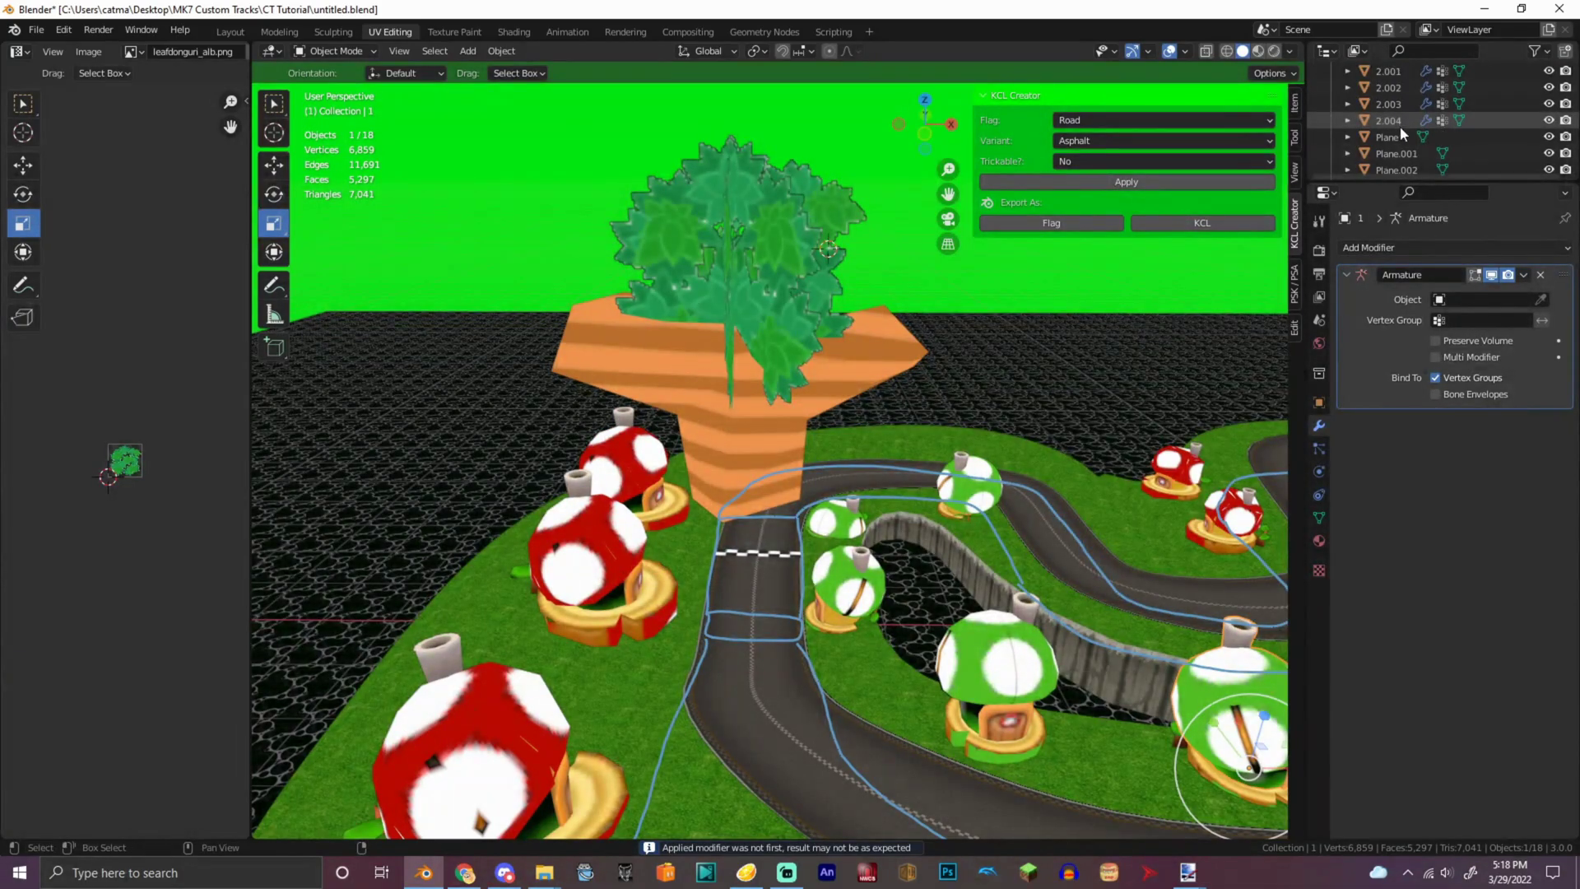
pyautogui.rightClick(791, 160)
pyautogui.click(791, 159)
# - Add a Decimate modifier to the joined green mushroom houses, set its ratio to about 0.7415 and apply it
pyautogui.click(1405, 248)
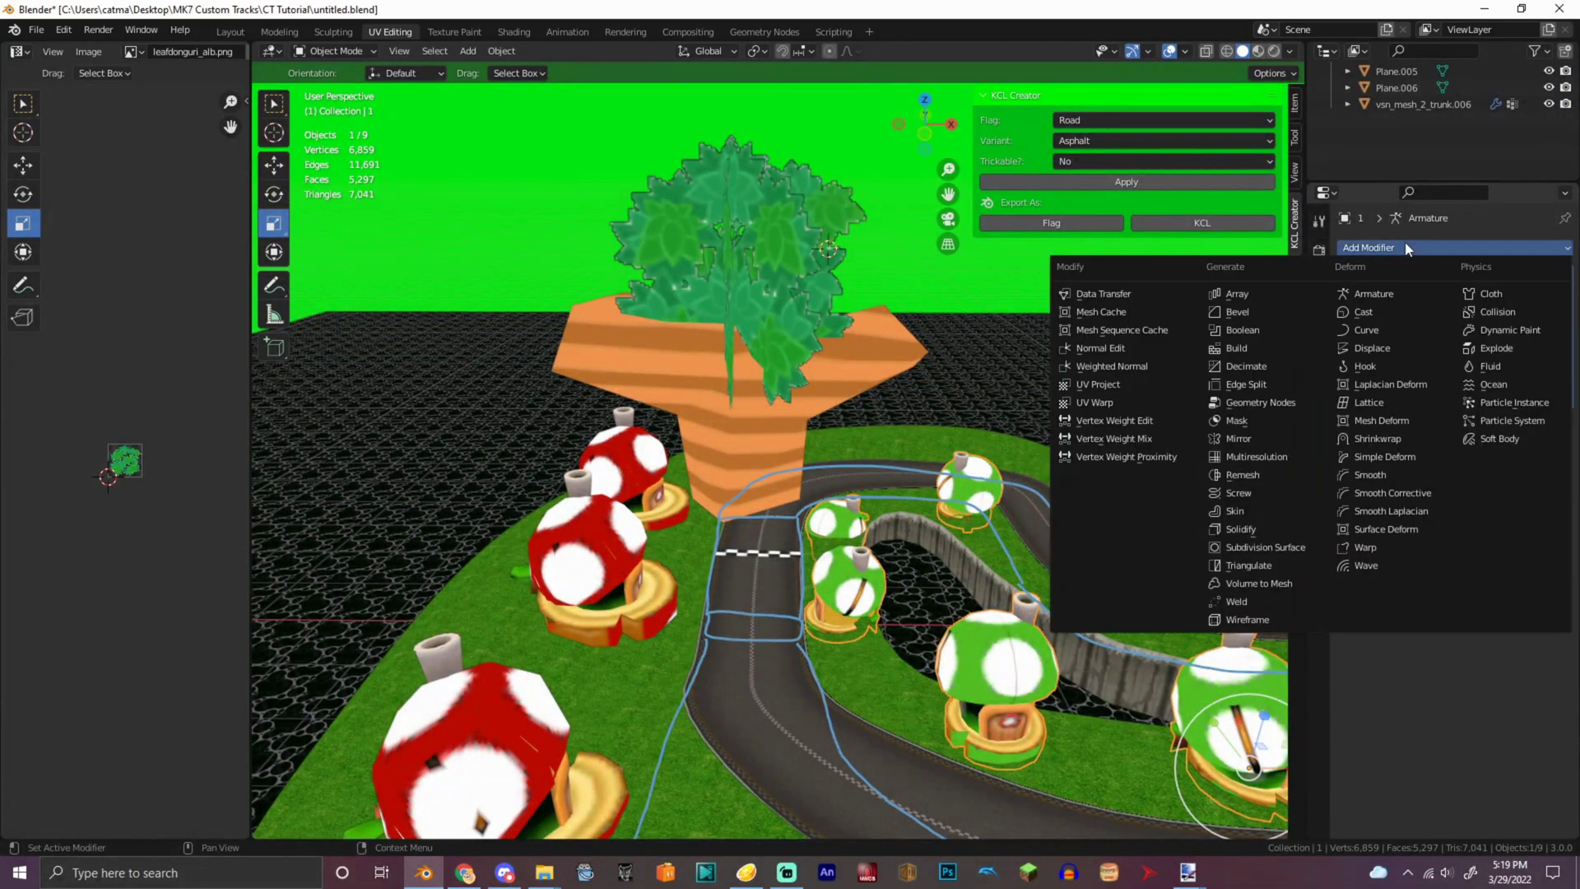
pyautogui.click(1245, 366)
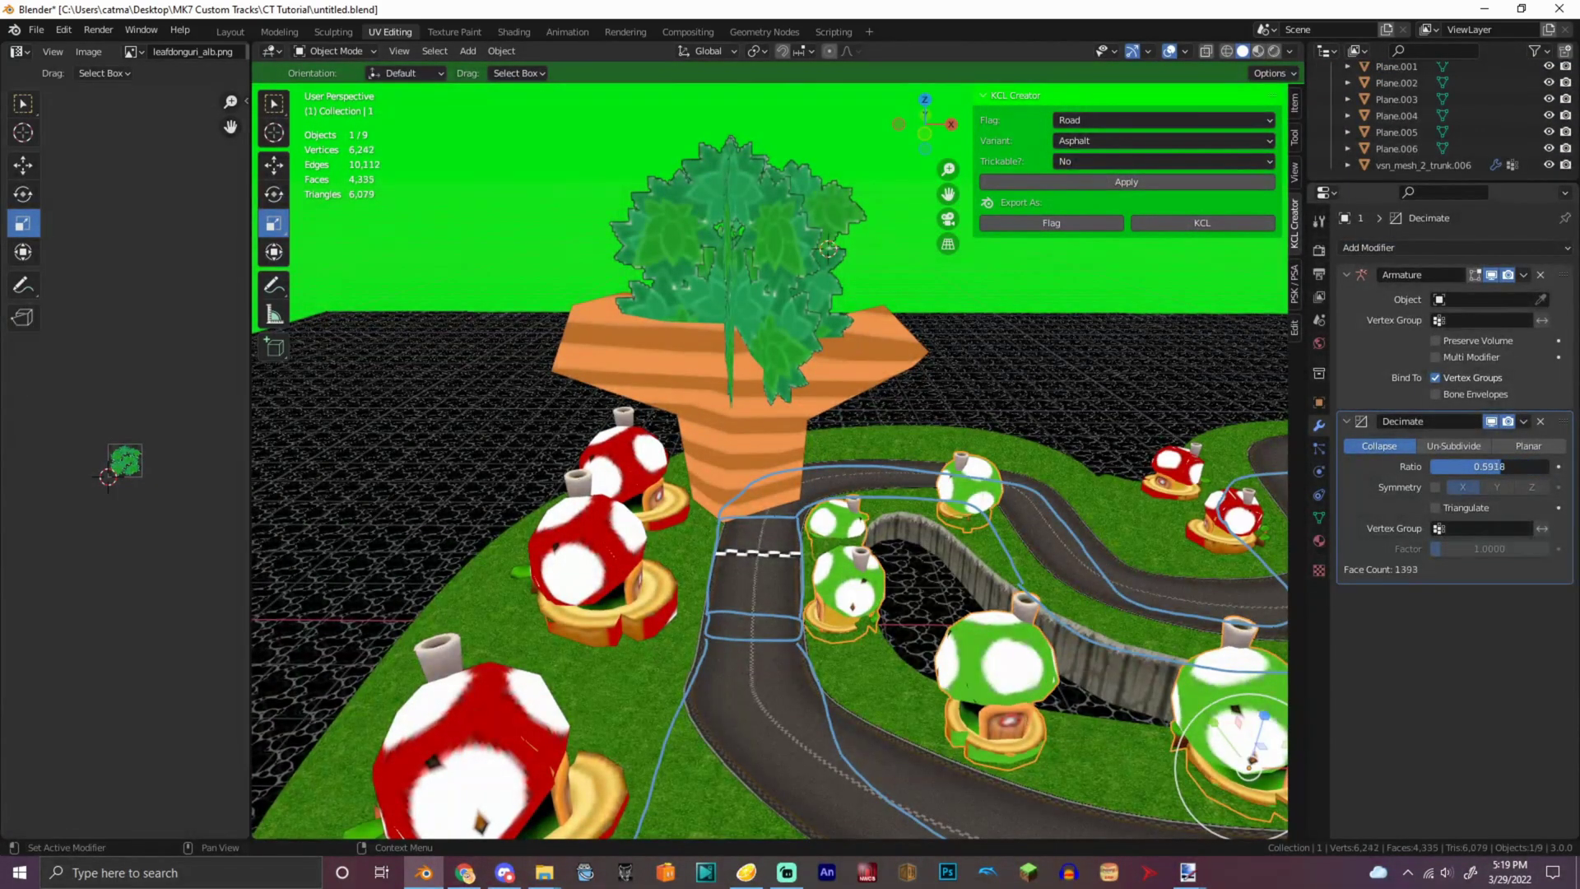
pyautogui.moveTo(1478, 467); pyautogui.dragTo(1518, 467)
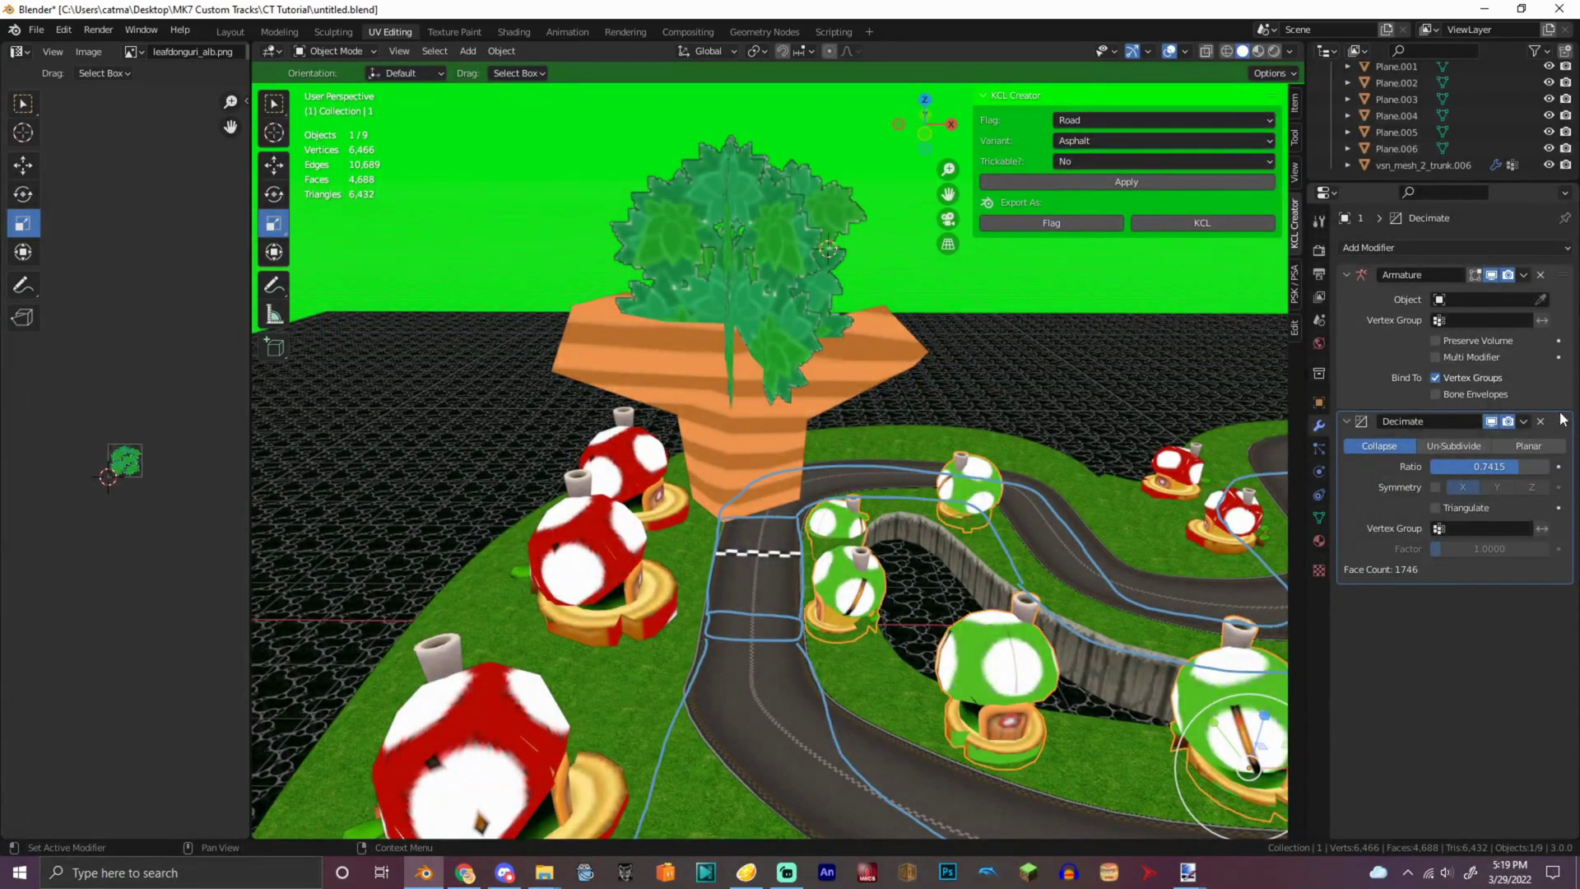
pyautogui.click(1525, 421)
pyautogui.click(1527, 443)
# - Scale the tree down by a factor of about 0.544 and move it over the grass beside the track
pyautogui.click(762, 289)
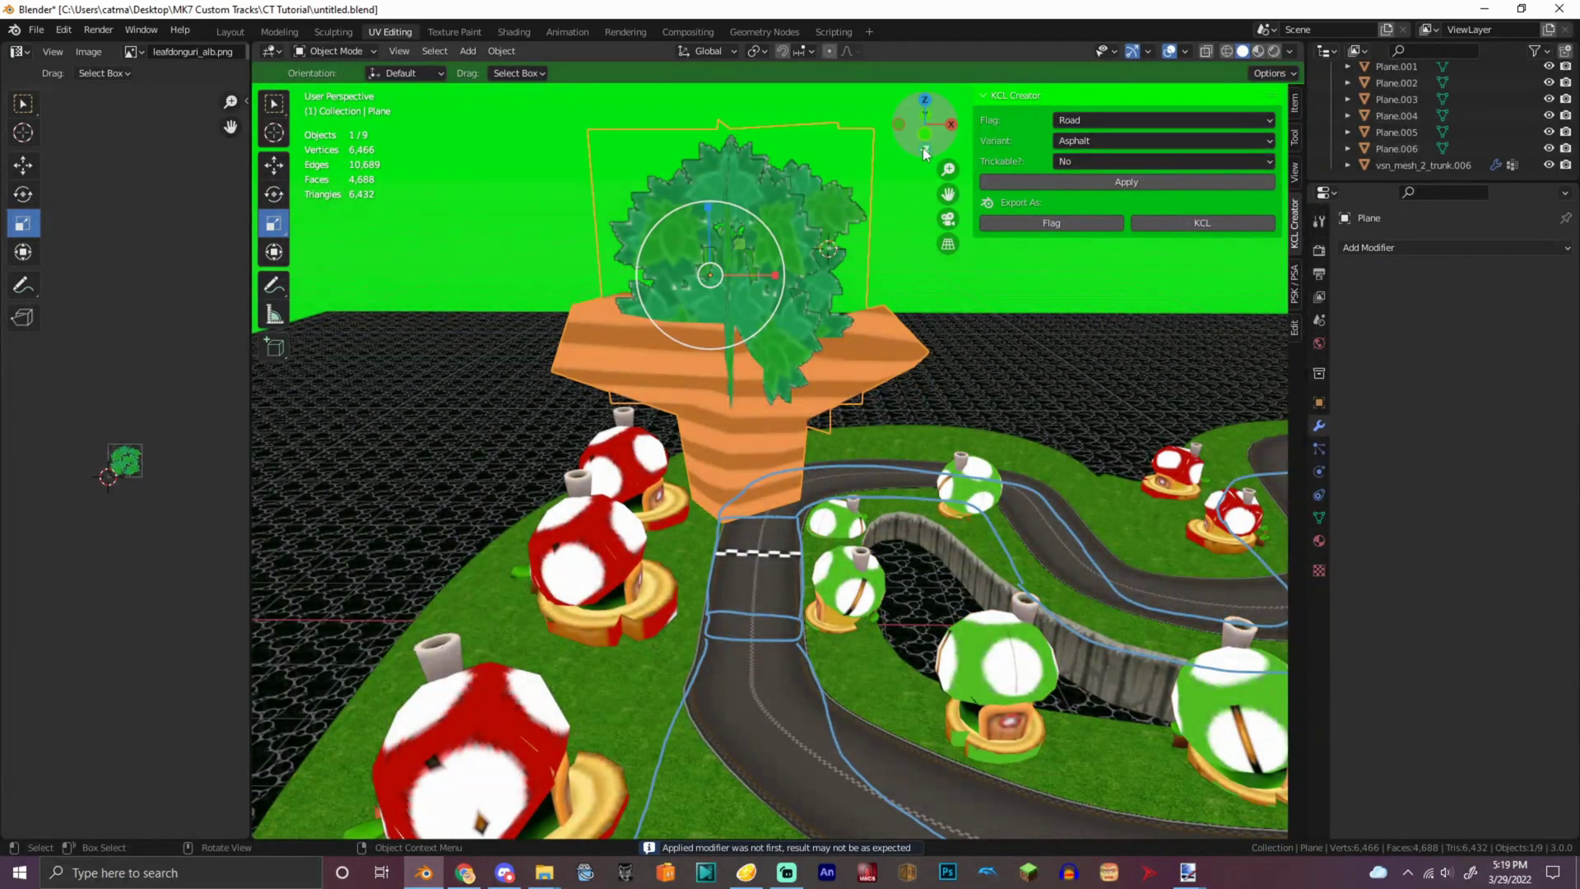
pyautogui.scroll(-3, 762, 289)
pyautogui.press('s')
pyautogui.click(751, 280)
pyautogui.moveTo(915, 137); pyautogui.dragTo(879, 159)
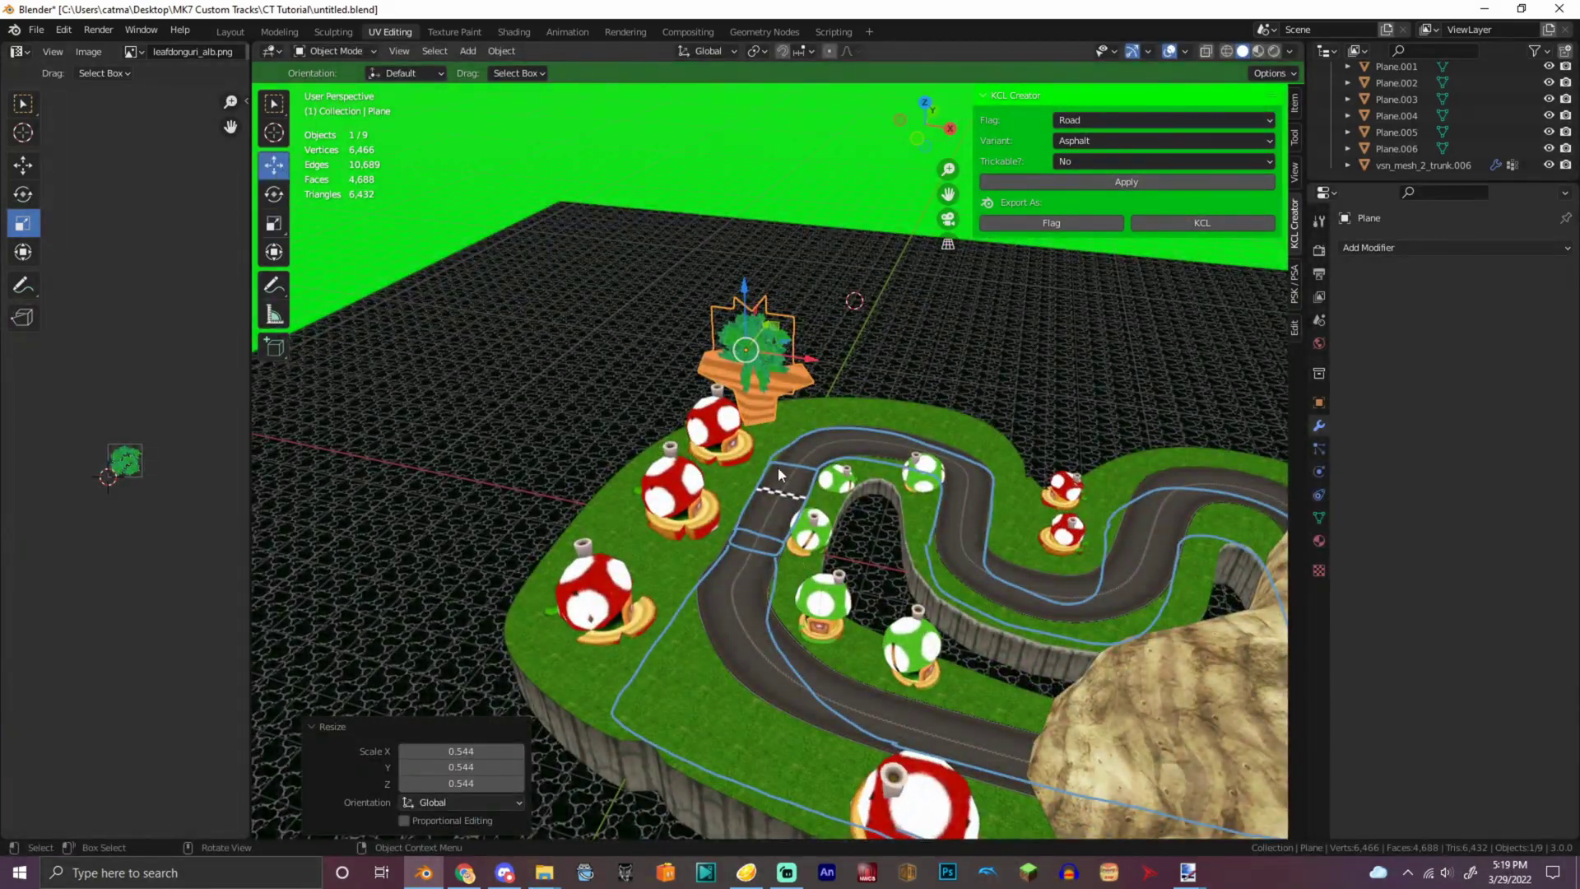
pyautogui.moveTo(770, 347); pyautogui.dragTo(703, 531)
pyautogui.moveTo(703, 531); pyautogui.dragTo(708, 460, button='middle')
# - Close the open base of the tree trunk with a face, using Edit Mode with X-ray on, and return to Object Mode
pyautogui.moveTo(925, 123); pyautogui.dragTo(920, 84)
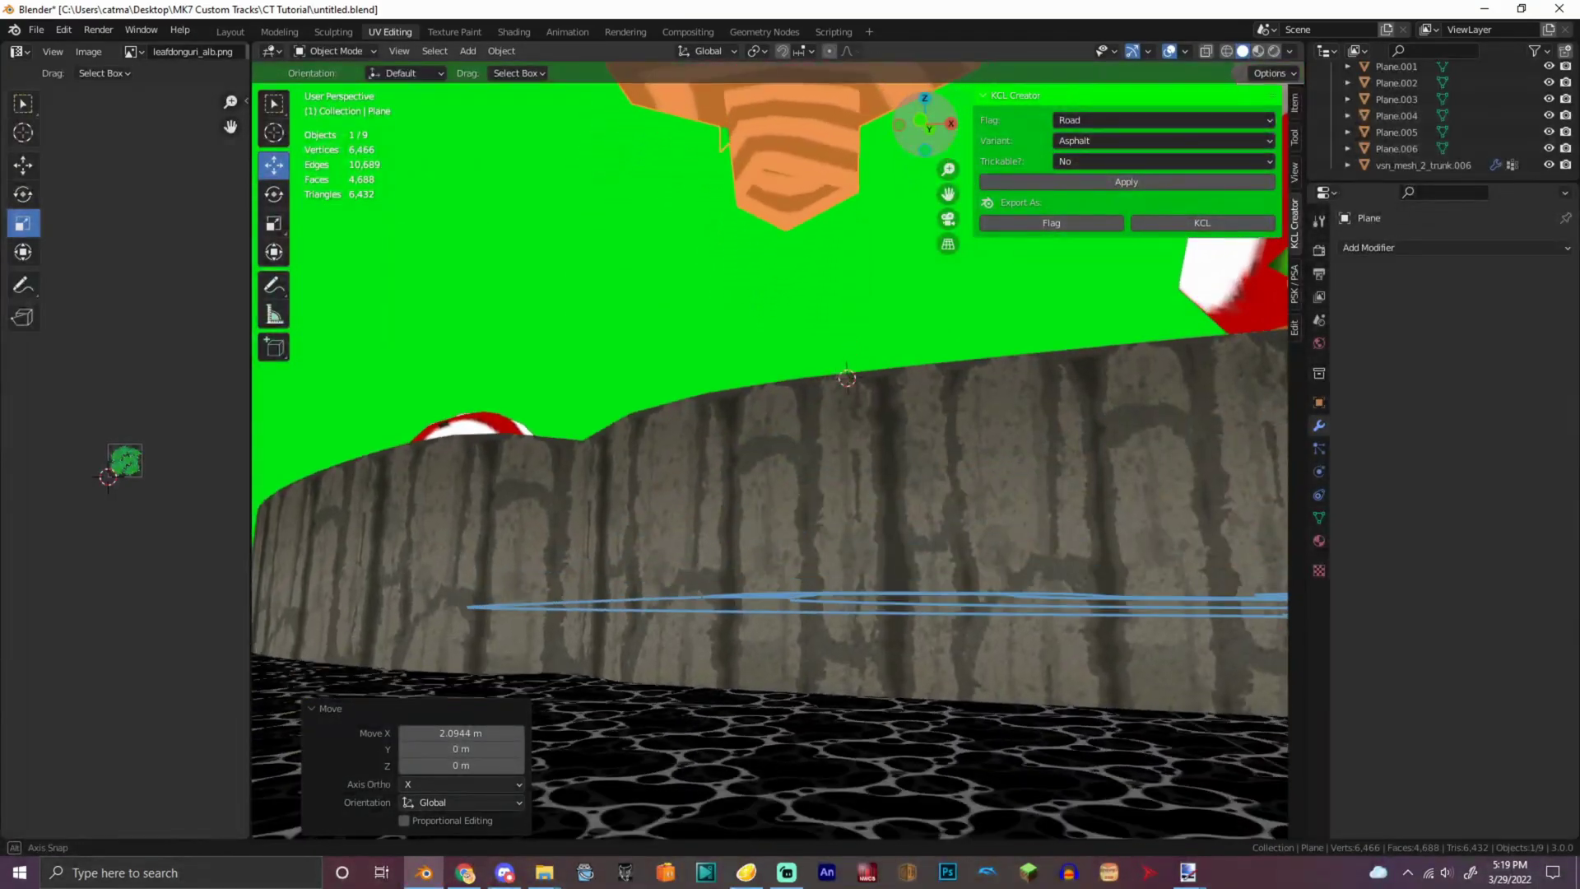
pyautogui.scroll(-5, 711, 379)
pyautogui.click(330, 51)
pyautogui.click(338, 105)
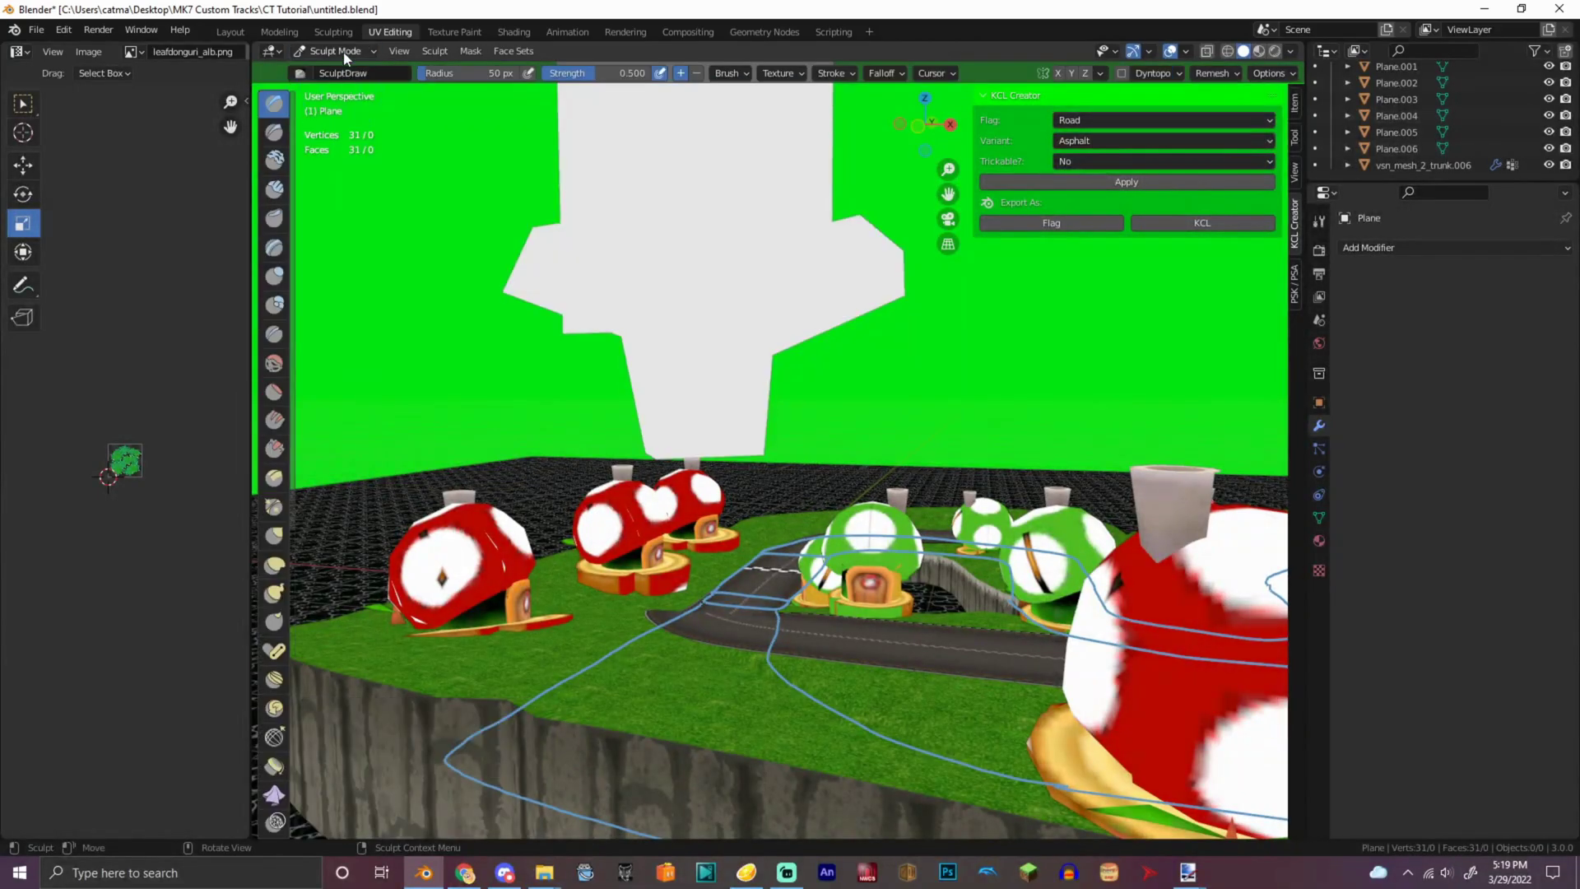
pyautogui.click(345, 51)
pyautogui.click(337, 87)
pyautogui.click(1227, 51)
pyautogui.click(1206, 51)
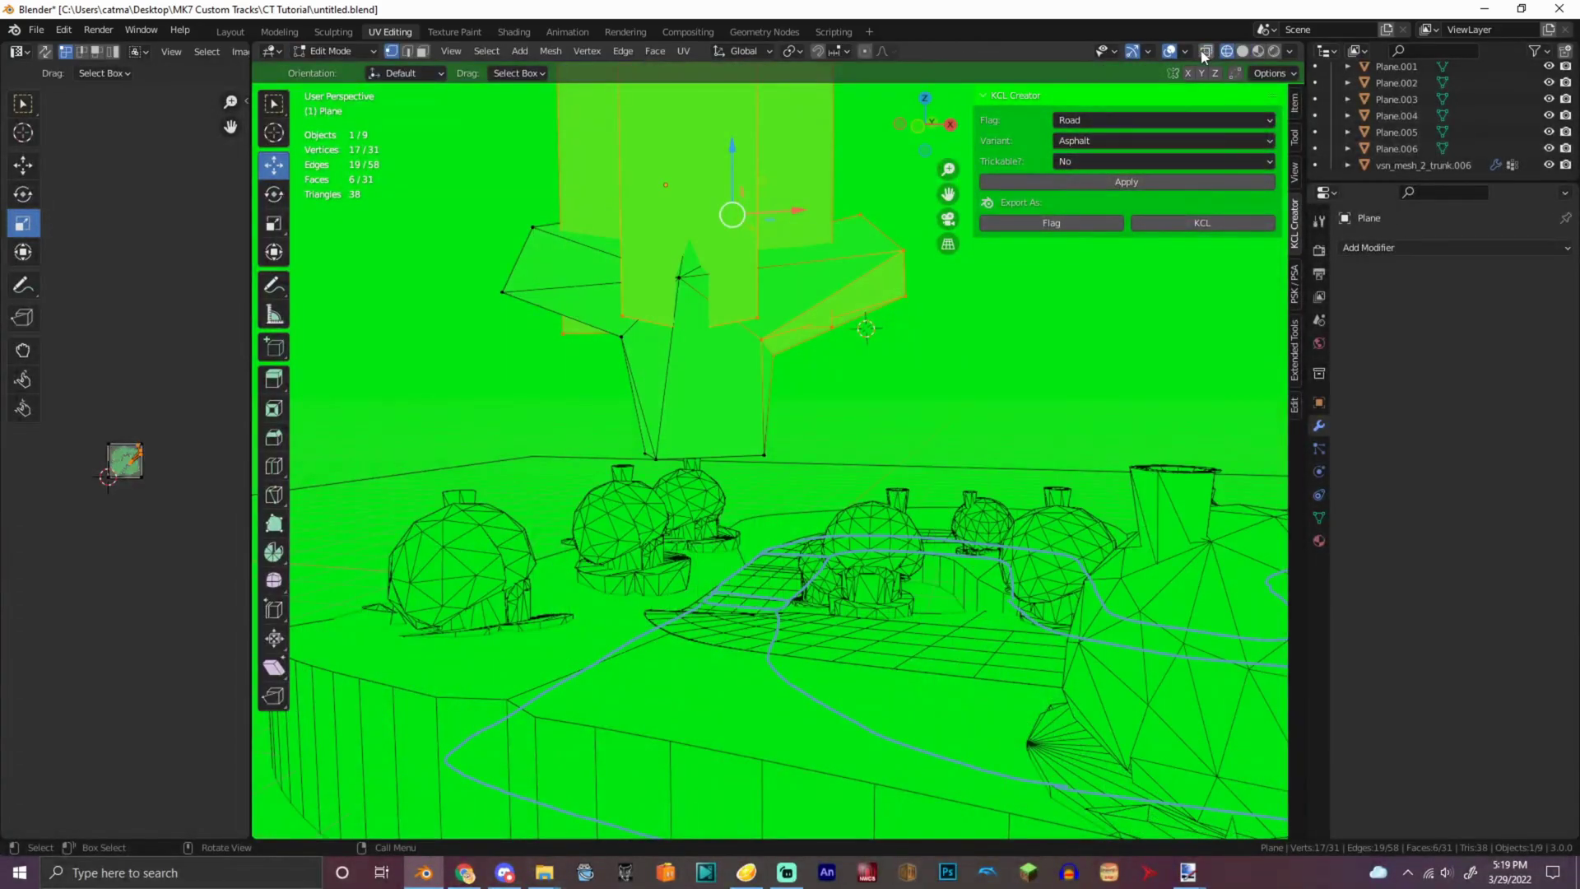
pyautogui.click(1241, 51)
pyautogui.click(1206, 51)
pyautogui.click(612, 427)
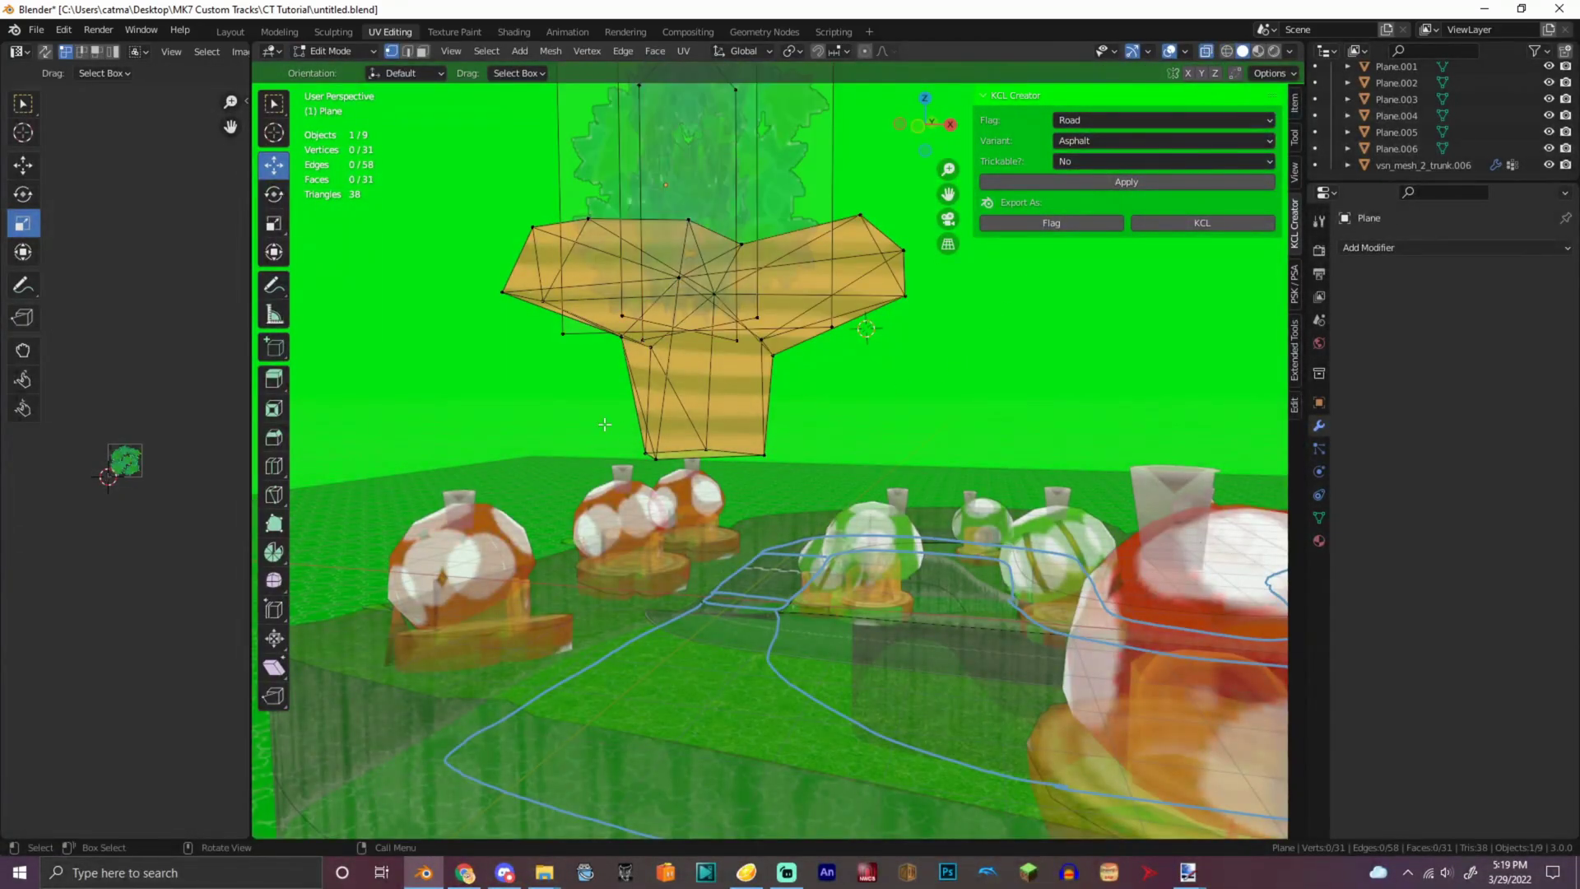
pyautogui.click(344, 69)
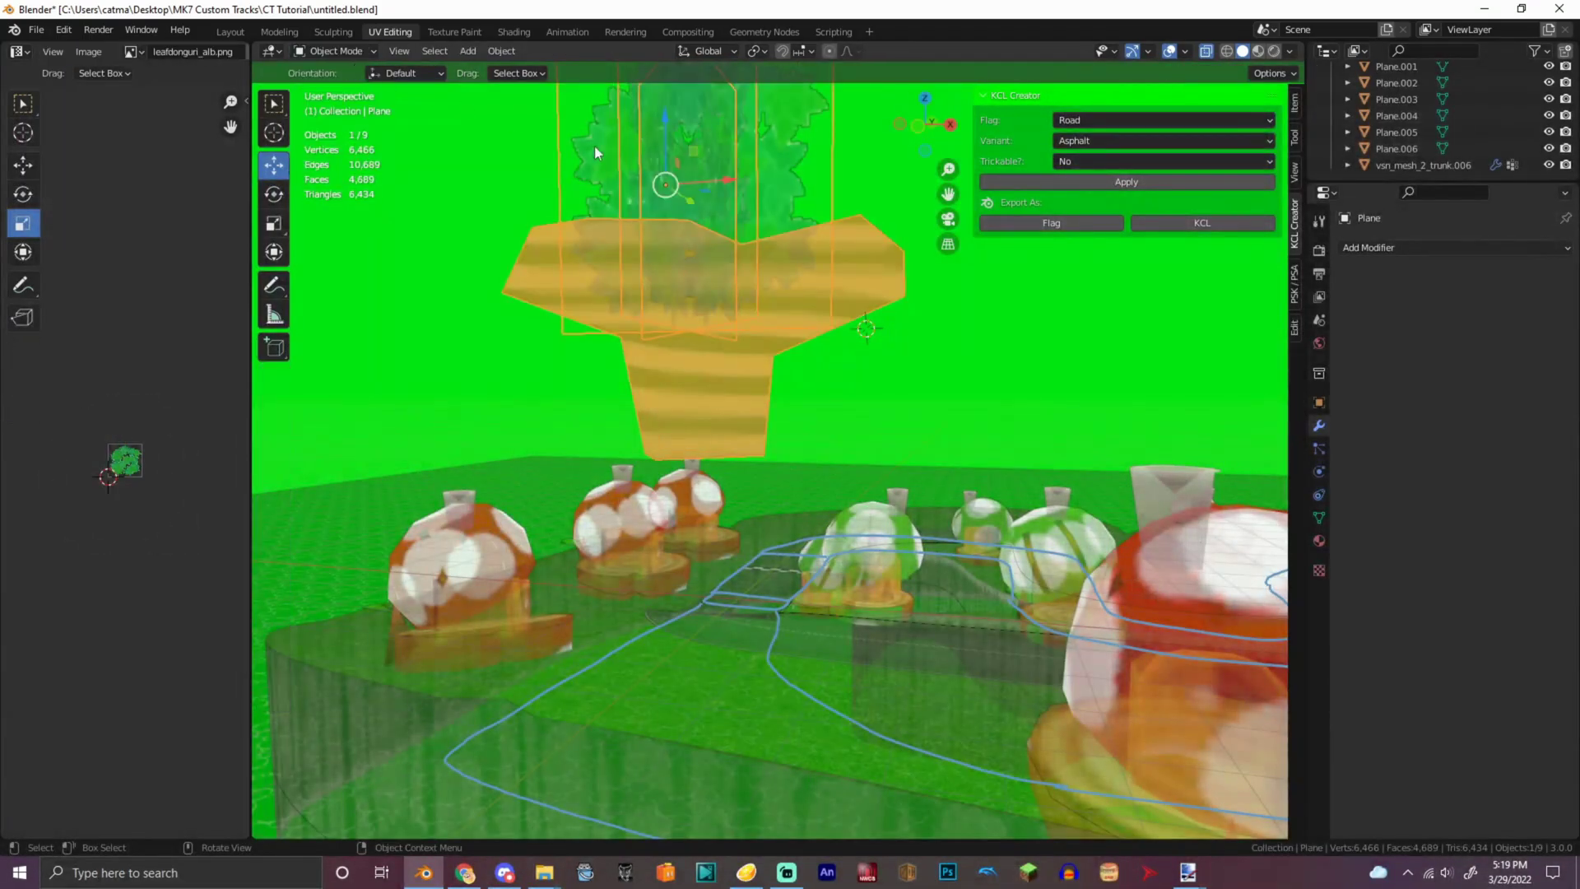
# - Lower the tree by about 1.629 m along Z, turn X-ray off and readjust its height against the grass
pyautogui.moveTo(656, 127); pyautogui.dragTo(661, 371)
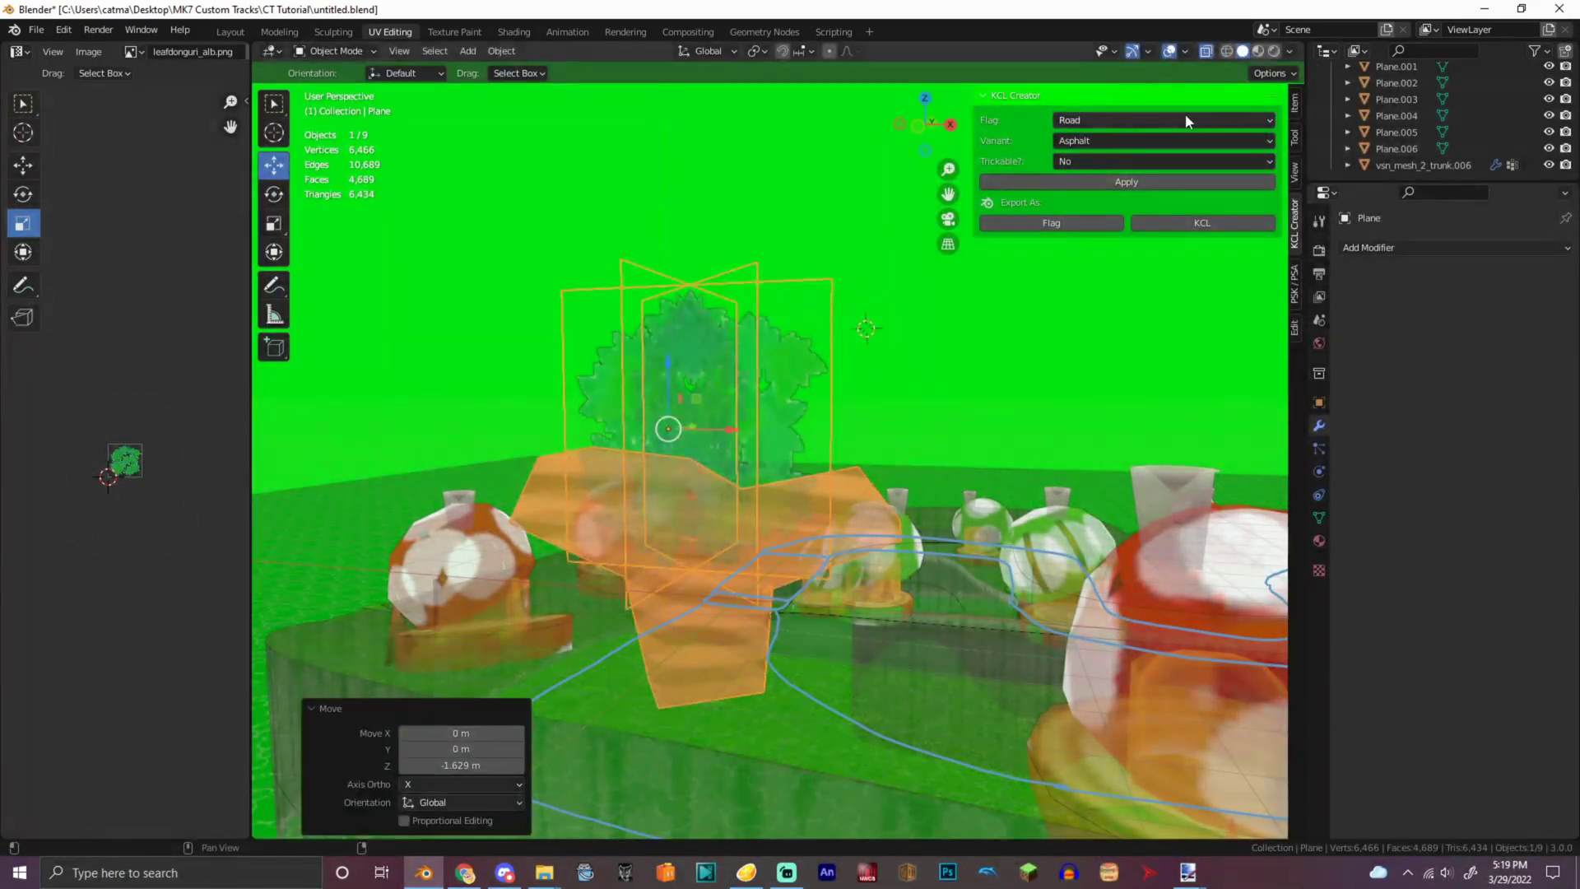
pyautogui.click(1206, 53)
pyautogui.scroll(3, 957, 153)
pyautogui.moveTo(938, 136)
pyautogui.mouseDown()
pyautogui.moveTo(905, 123)
pyautogui.moveTo(922, 95)
pyautogui.moveTo(897, 86)
pyautogui.moveTo(856, 111)
pyautogui.moveTo(942, 124)
pyautogui.moveTo(929, 153)
pyautogui.moveTo(913, 103)
pyautogui.moveTo(915, 155)
pyautogui.mouseUp()
pyautogui.scroll(2, 925, 124)
pyautogui.scroll(-3, 915, 155)
pyautogui.moveTo(722, 180); pyautogui.dragTo(746, 62)
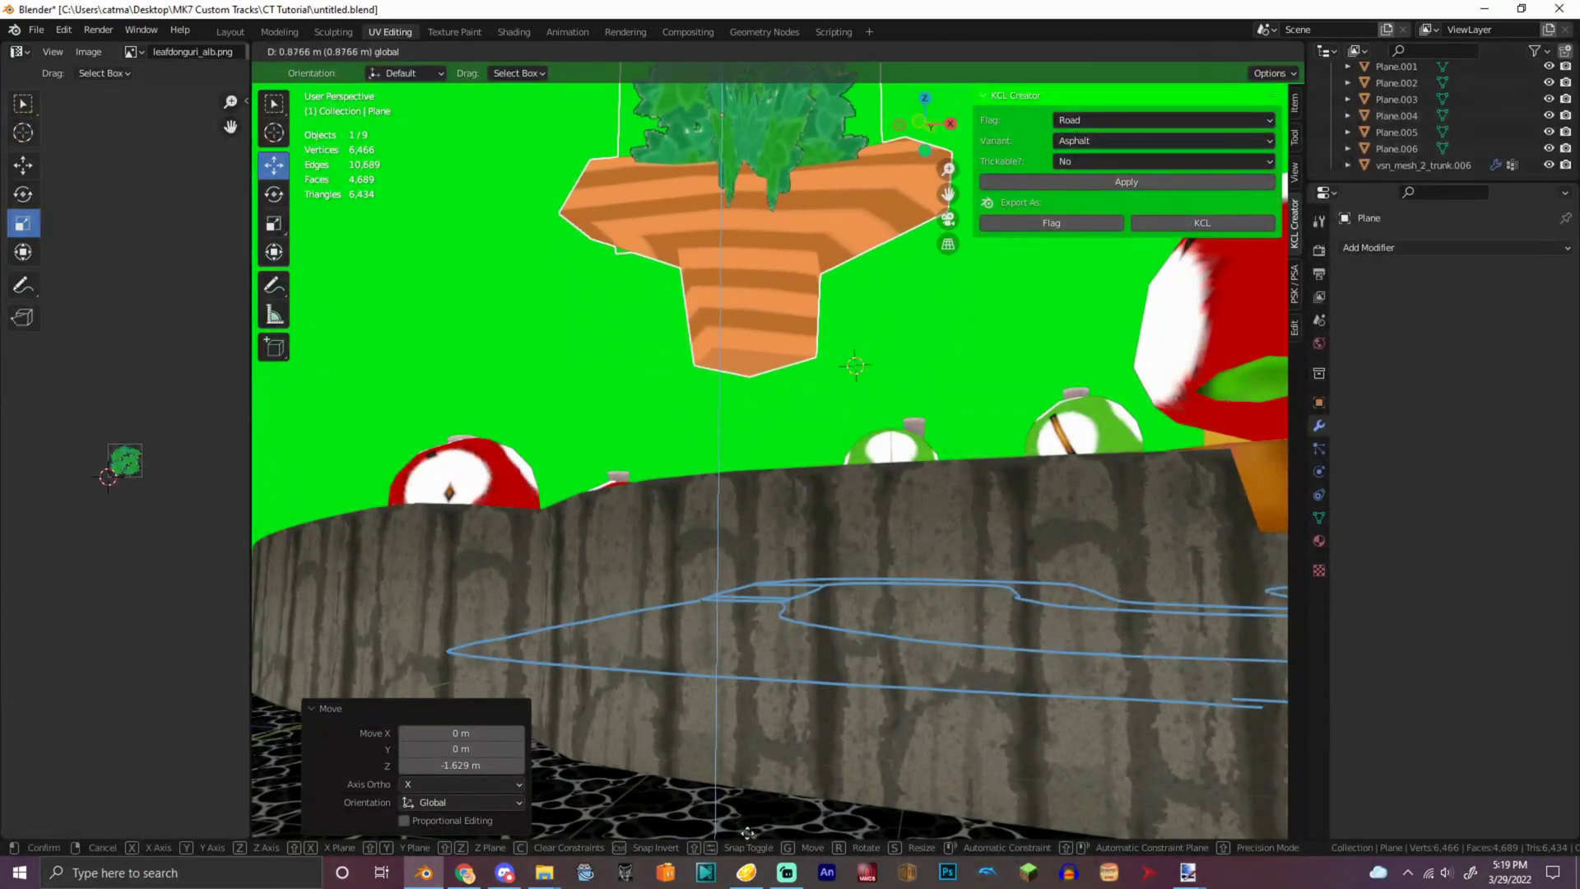
# - Place a second tree copy on the outer grass, lower the tree behind the red mushroom houses and rotate it around Z
pyautogui.scroll(-3, 877, 163)
pyautogui.moveTo(897, 123); pyautogui.dragTo(794, 187)
pyautogui.moveTo(890, 116); pyautogui.dragTo(896, 93, button='middle')
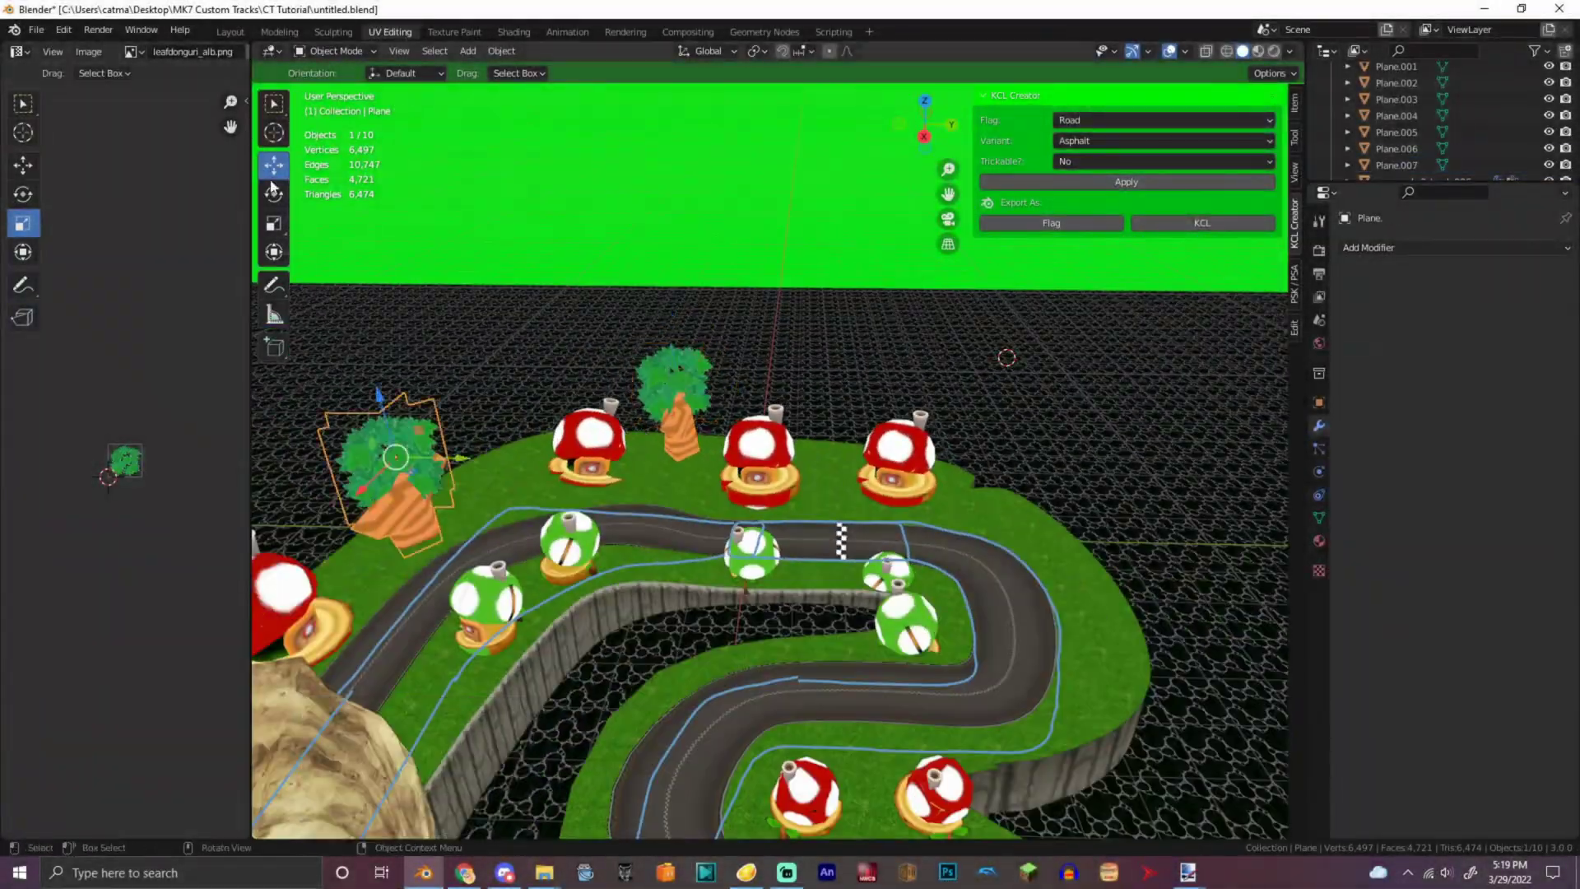
pyautogui.moveTo(734, 378); pyautogui.dragTo(732, 379)
pyautogui.moveTo(669, 326); pyautogui.dragTo(672, 370)
pyautogui.click(273, 194)
pyautogui.moveTo(706, 446); pyautogui.dragTo(673, 442)
# - Place two more tree copies outside the bend past the start line, rotating the last one about -30.6° around Z
pyautogui.hotkey('shift', 'd')
pyautogui.click(1061, 478)
pyautogui.click(274, 195)
pyautogui.moveTo(1029, 457); pyautogui.dragTo(1132, 565)
pyautogui.click(273, 165)
# - Duplicate the tree farther along the outer edge of the first bend and adjust its position and rotation to follow the track
pyautogui.hotkey('shift', 'd')
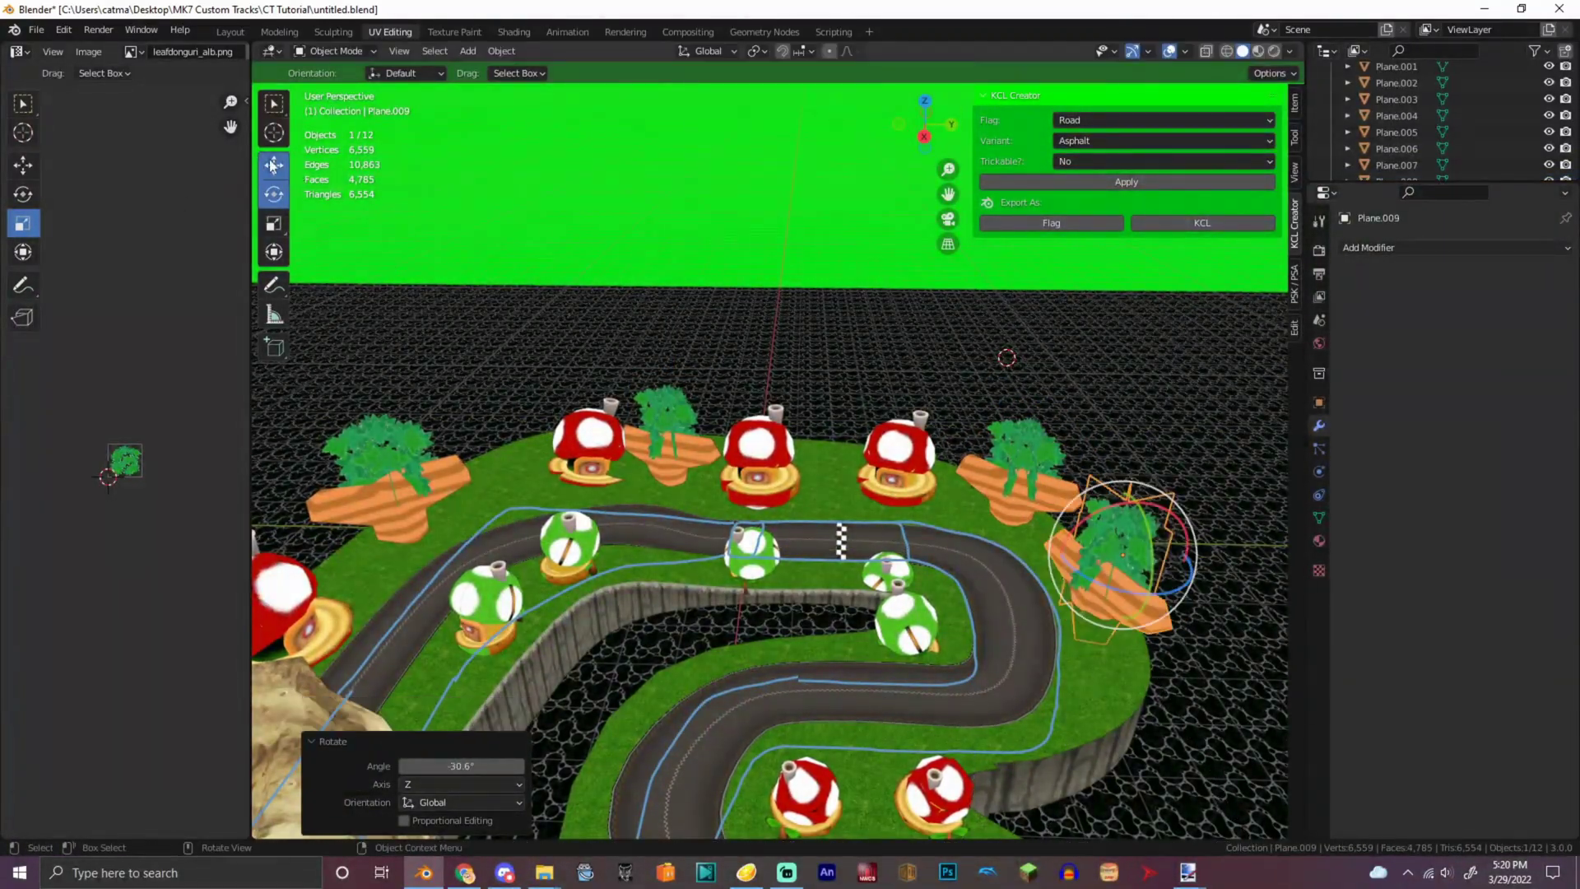
pyautogui.hotkey('shift', 'd')
pyautogui.press('x')
pyautogui.click(1135, 658)
pyautogui.moveTo(1135, 658); pyautogui.dragTo(1126, 658)
pyautogui.click(273, 165)
pyautogui.moveTo(1112, 586); pyautogui.dragTo(1113, 595)
pyautogui.moveTo(1113, 594); pyautogui.dragTo(1022, 526, button='middle')
# - Duplicate the tree to the outer grass of the next bend and rotate it around Z to follow the track edge
pyautogui.hotkey('shift', 'd')
pyautogui.press('x')
pyautogui.moveTo(708, 648); pyautogui.dragTo(698, 654)
pyautogui.moveTo(734, 627); pyautogui.dragTo(701, 594)
pyautogui.click(273, 194)
# - From the top view, duplicate the tree beside the red mushroom house near the rock and rotate it about -24.9° around Z
pyautogui.scroll(-5, 856, 346)
pyautogui.click(925, 99)
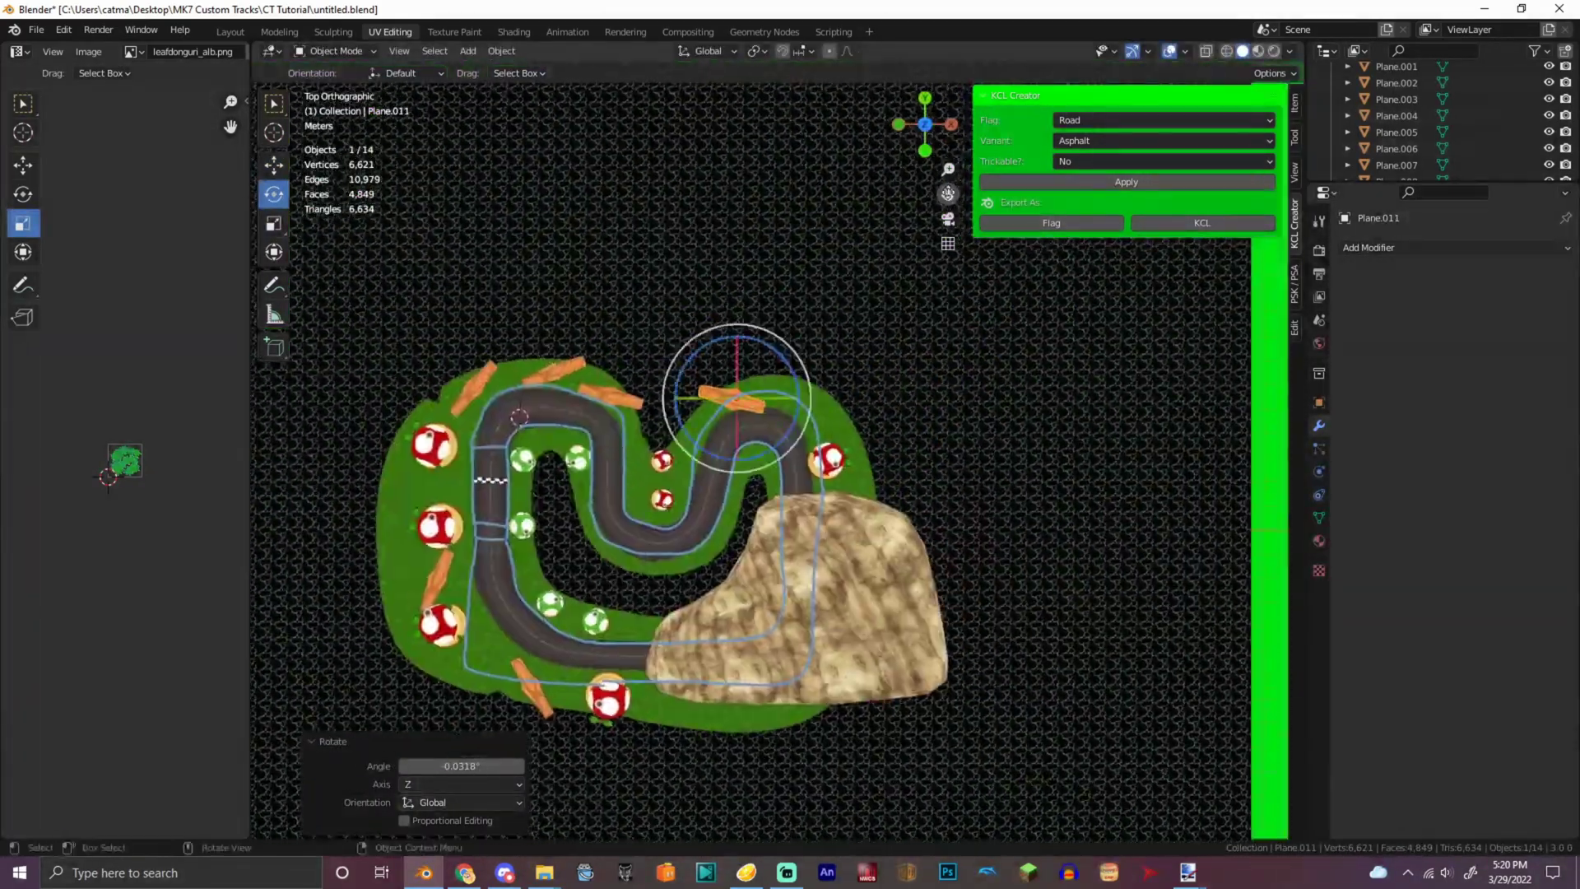
pyautogui.scroll(5, 706, 300)
pyautogui.hotkey('shift', 'd')
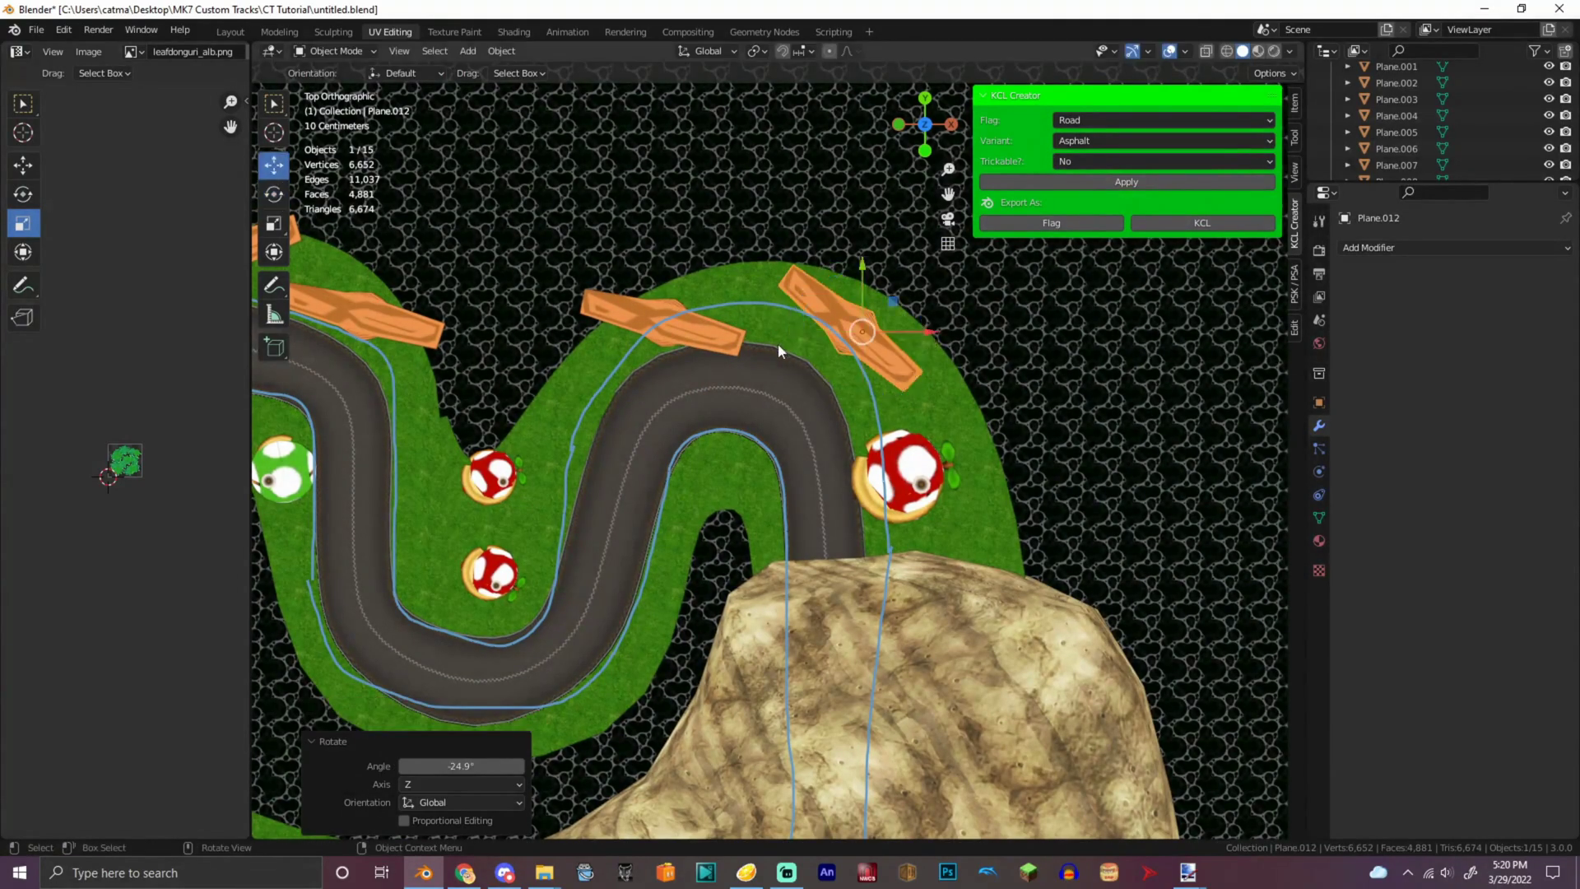
# - Duplicate a tree inside the hairpin next to the rock, rotate it about 12° around Z and scale it down
pyautogui.hotkey('shift', 'd')
pyautogui.click(637, 496)
pyautogui.moveTo(924, 124); pyautogui.dragTo(946, 92)
pyautogui.click(924, 105)
pyautogui.click(274, 194)
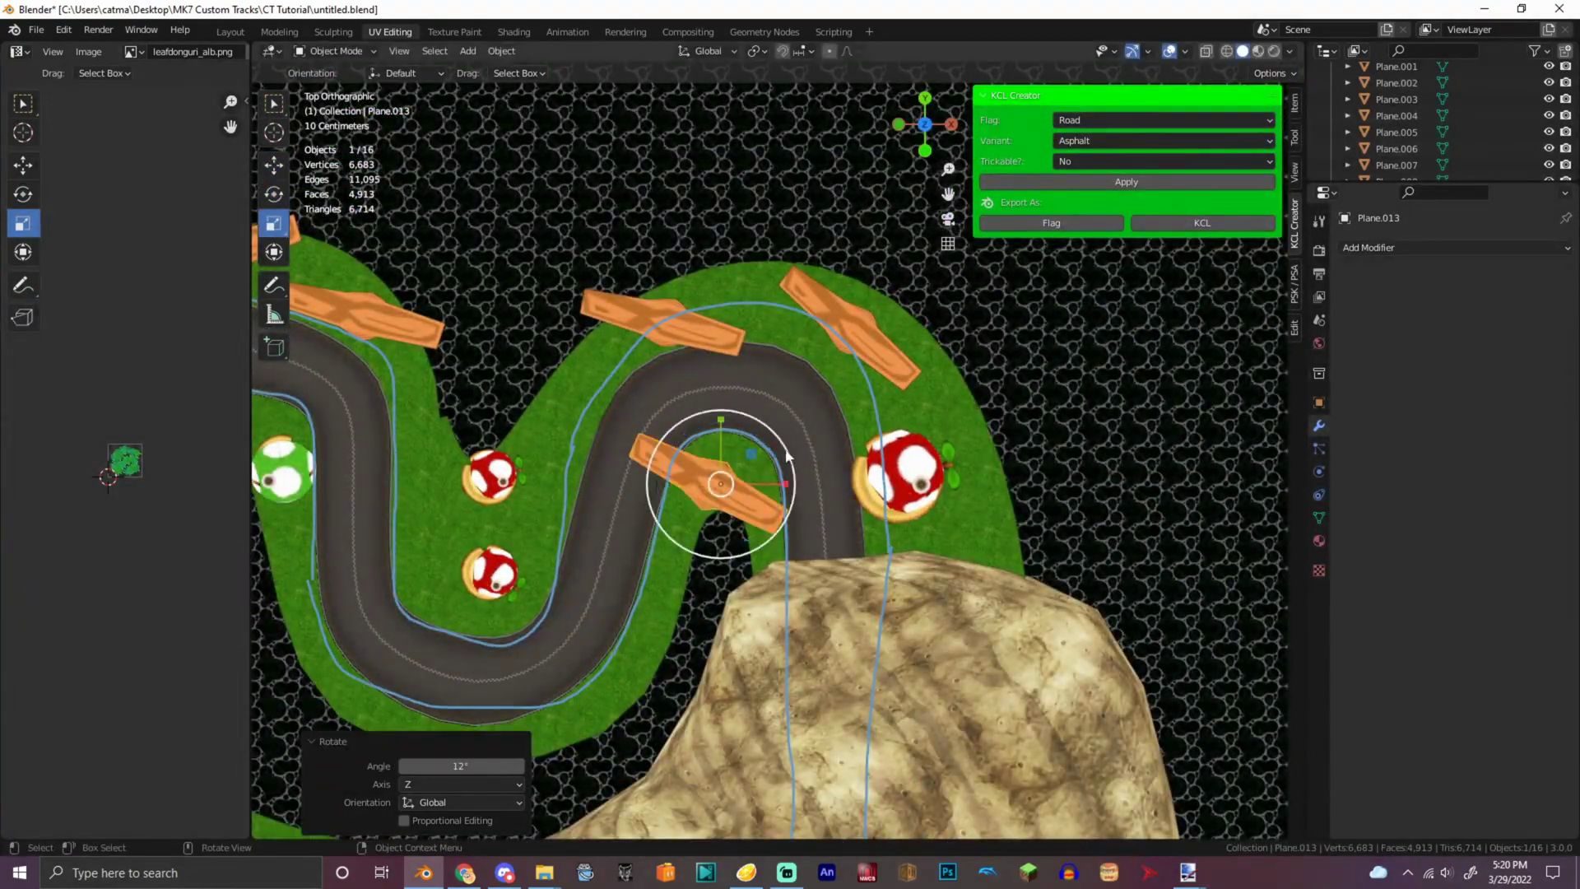
# - Place copies of the smaller tree along the inner edge of the track and rotate each around Z to follow the curve
pyautogui.moveTo(306, 174); pyautogui.dragTo(910, 133, button='middle')
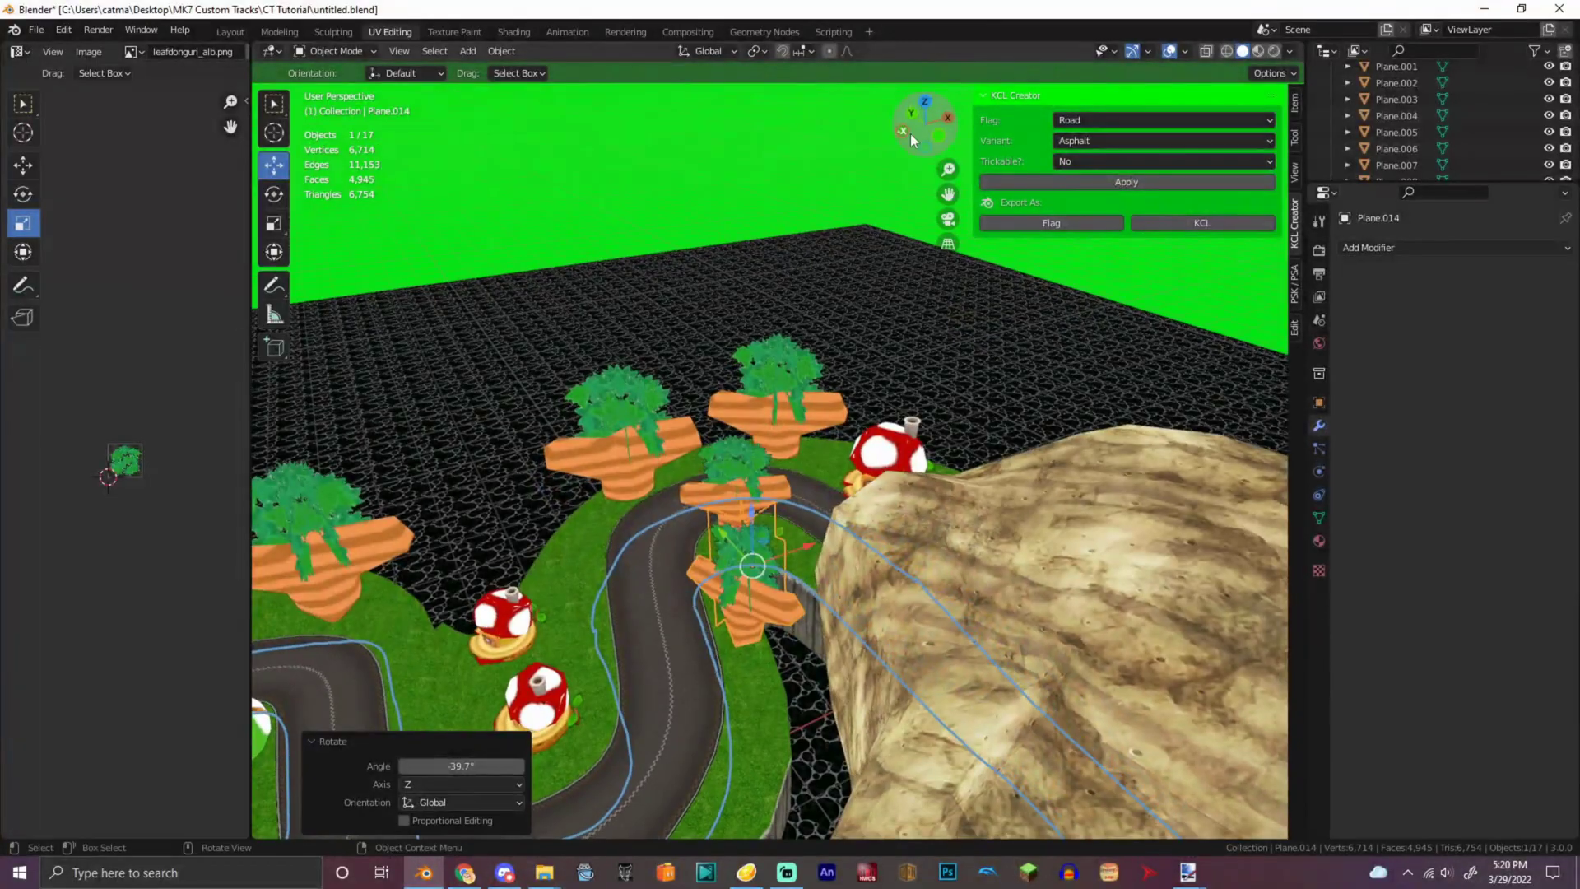
pyautogui.press('KP_7')
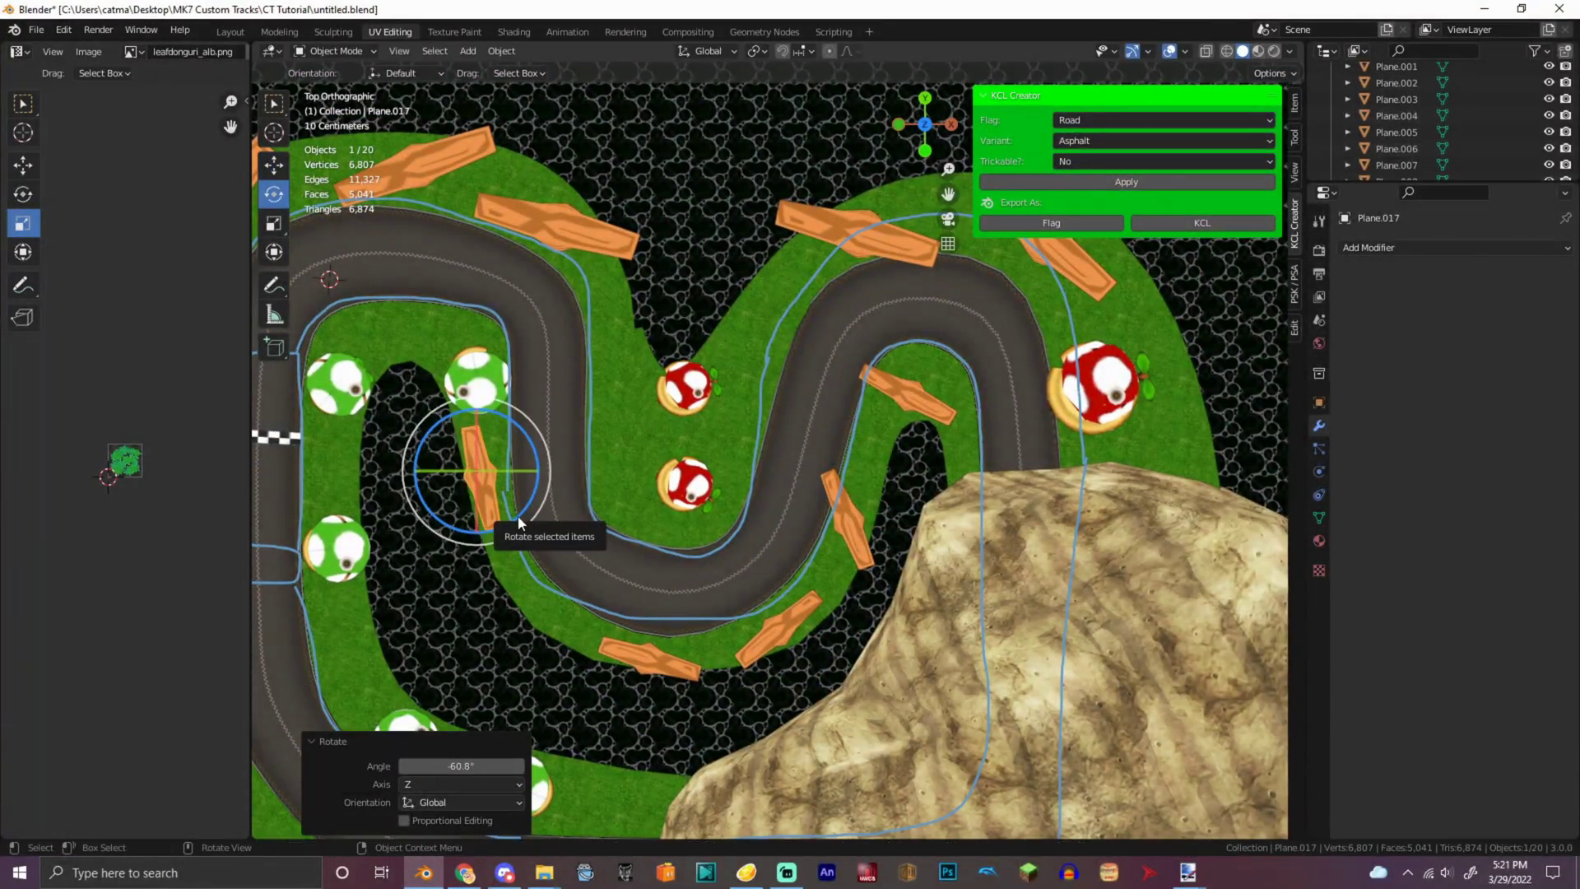
pyautogui.scroll(-2, 510, 687)
pyautogui.hotkey('shift', 'd')
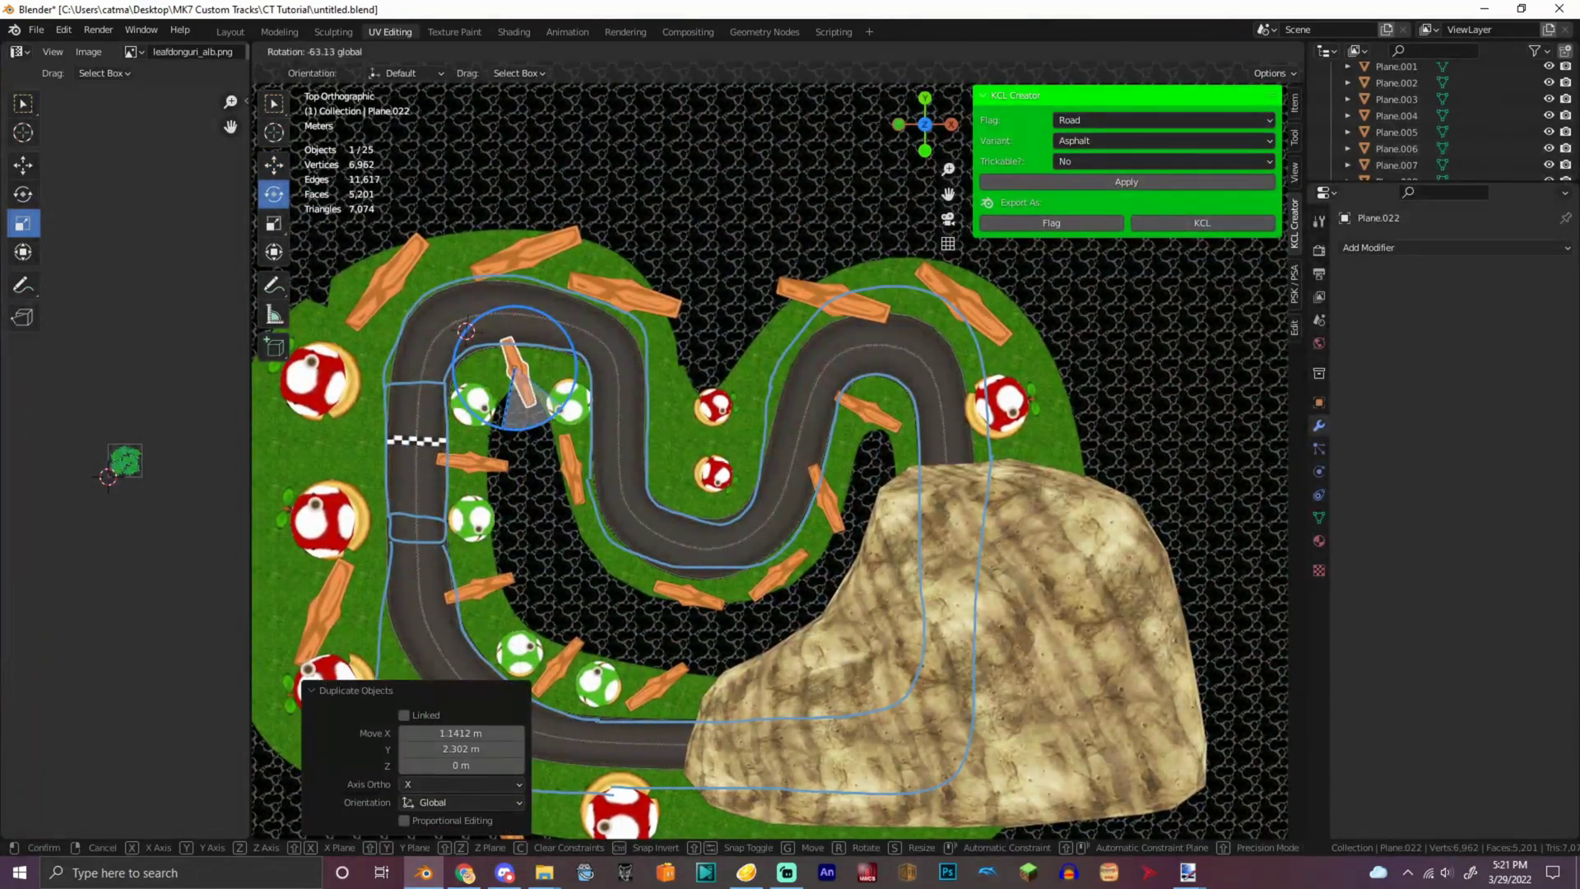
# - Rotate the tree copy between the two green mushroom houses inside the first bend about -63° around Z
pyautogui.click(613, 545)
pyautogui.moveTo(612, 545); pyautogui.dragTo(938, 375, button='middle')
pyautogui.moveTo(925, 123); pyautogui.dragTo(782, 165)
pyautogui.click(594, 346)
pyautogui.moveTo(812, 364); pyautogui.dragTo(812, 370)
pyautogui.moveTo(811, 370); pyautogui.dragTo(609, 412, button='middle')
# - Lower the floating tree copies along the track's inner edge near the rock and red mushroom houses onto the grass
pyautogui.click(976, 518)
pyautogui.moveTo(977, 518); pyautogui.dragTo(946, 486, button='middle')
pyautogui.moveTo(912, 485); pyautogui.dragTo(905, 535)
pyautogui.moveTo(906, 535); pyautogui.dragTo(921, 568, button='middle')
pyautogui.click(887, 550)
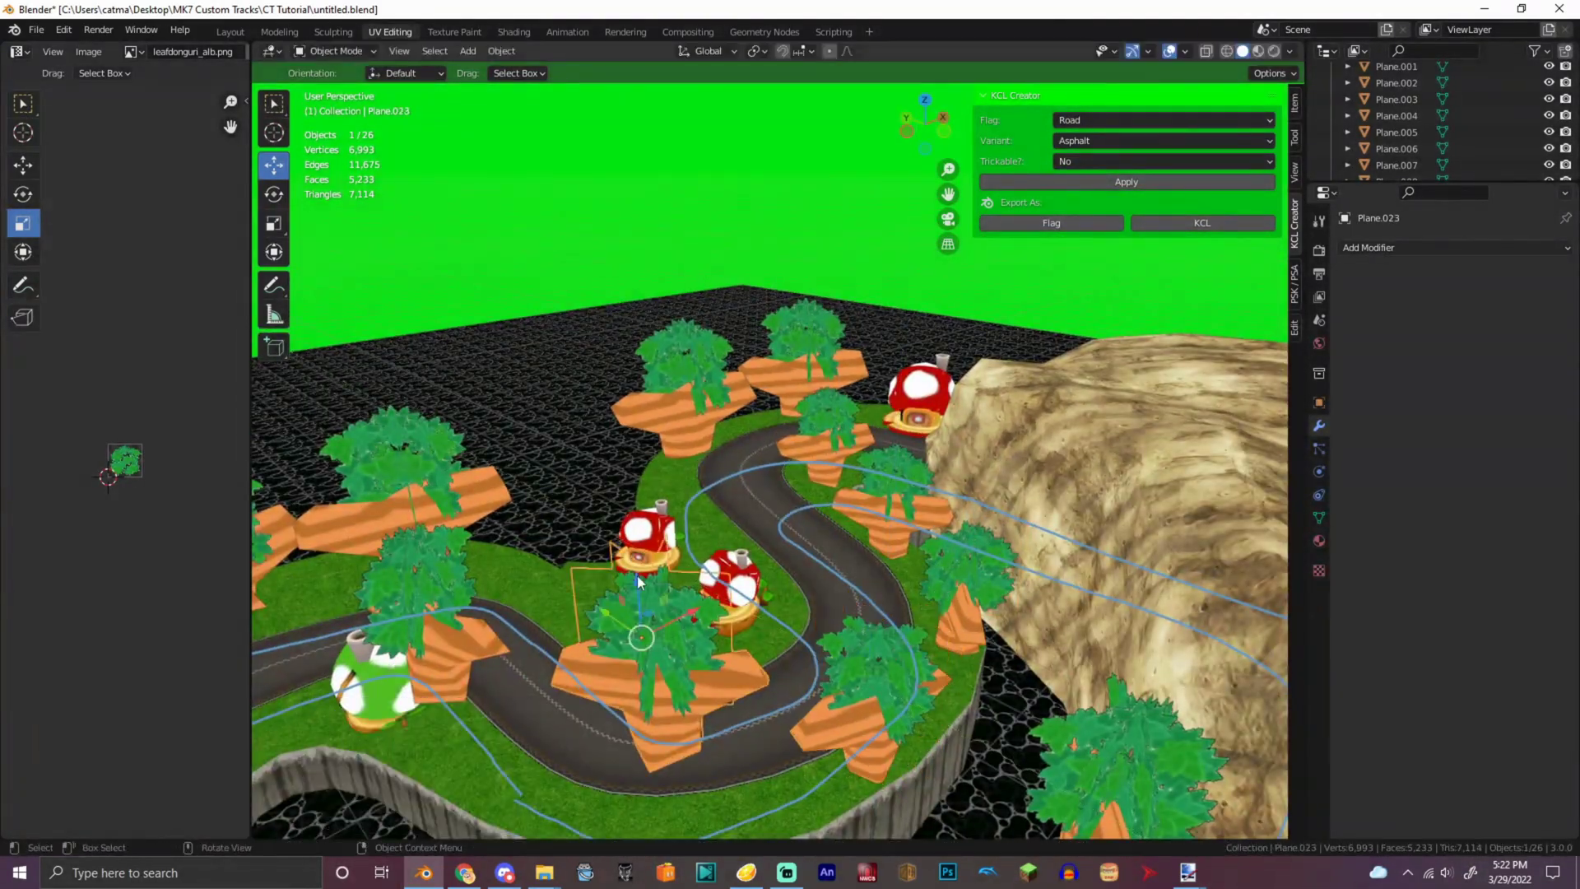
pyautogui.moveTo(636, 581); pyautogui.dragTo(641, 676)
pyautogui.scroll(-1, 678, 656)
pyautogui.moveTo(503, 515); pyautogui.dragTo(504, 589)
# - Lower the next inner-edge trees near the green mushroom houses along Z and adjust one tree's rotation
pyautogui.moveTo(925, 123); pyautogui.dragTo(992, 90)
pyautogui.click(683, 526)
pyautogui.moveTo(688, 467); pyautogui.dragTo(691, 626)
pyautogui.click(924, 98)
pyautogui.click(670, 565)
pyautogui.moveTo(670, 565); pyautogui.dragTo(723, 441, button='middle')
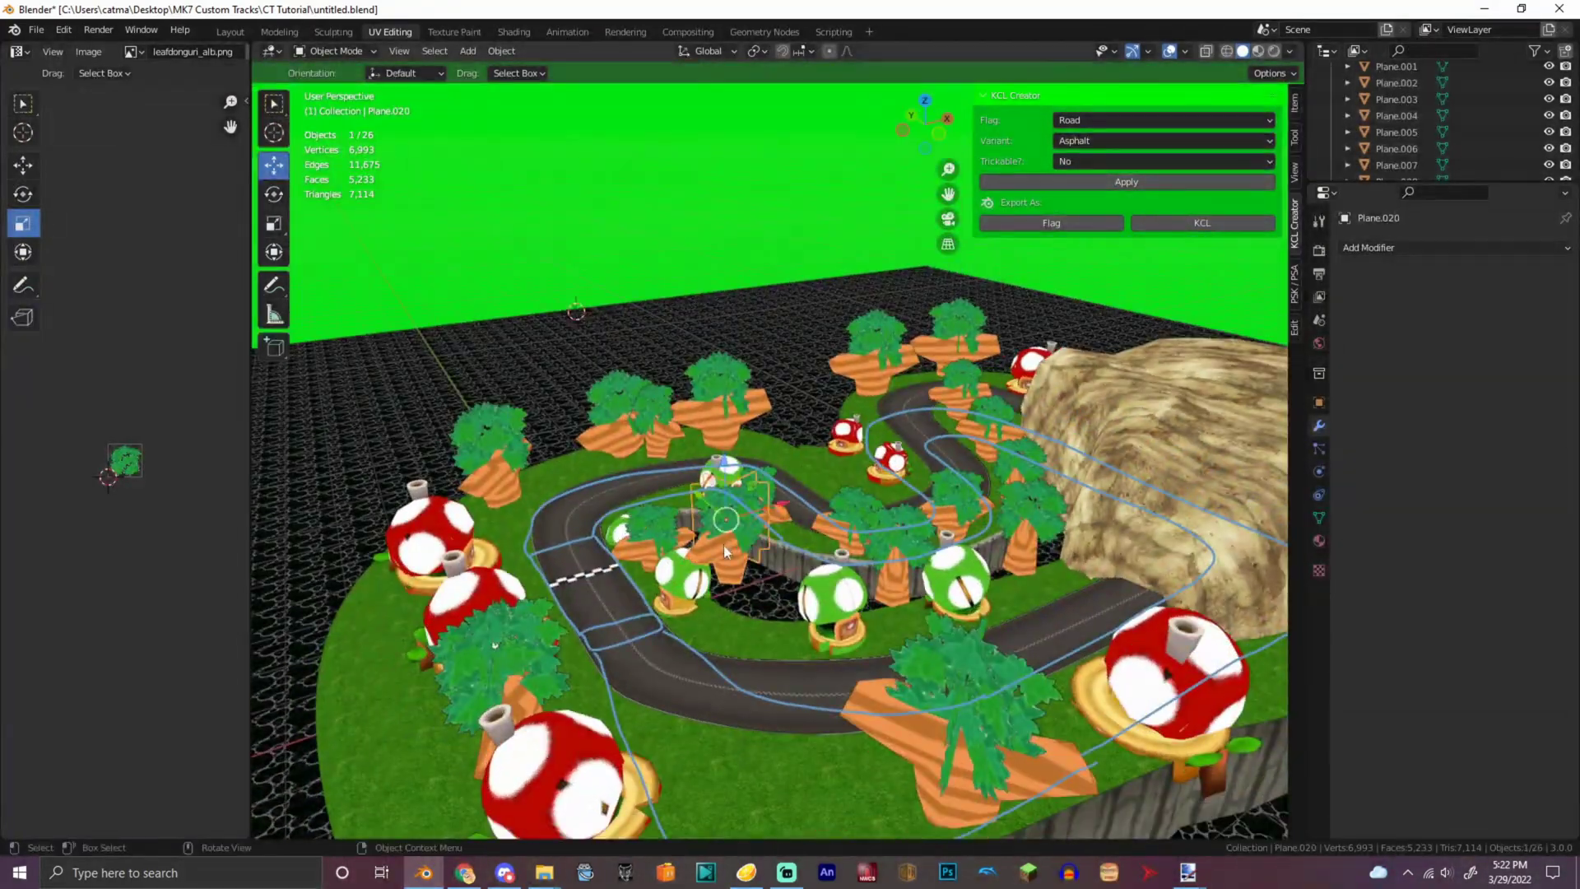
pyautogui.scroll(2, 722, 461)
pyautogui.moveTo(693, 510); pyautogui.dragTo(699, 613)
pyautogui.click(274, 194)
pyautogui.moveTo(752, 683); pyautogui.dragTo(647, 572)
pyautogui.moveTo(708, 706); pyautogui.dragTo(707, 706)
# - Lower the remaining inner-edge trees between the green mushroom houses and the rock along Z onto the grass
pyautogui.moveTo(707, 706); pyautogui.dragTo(905, 642, button='middle')
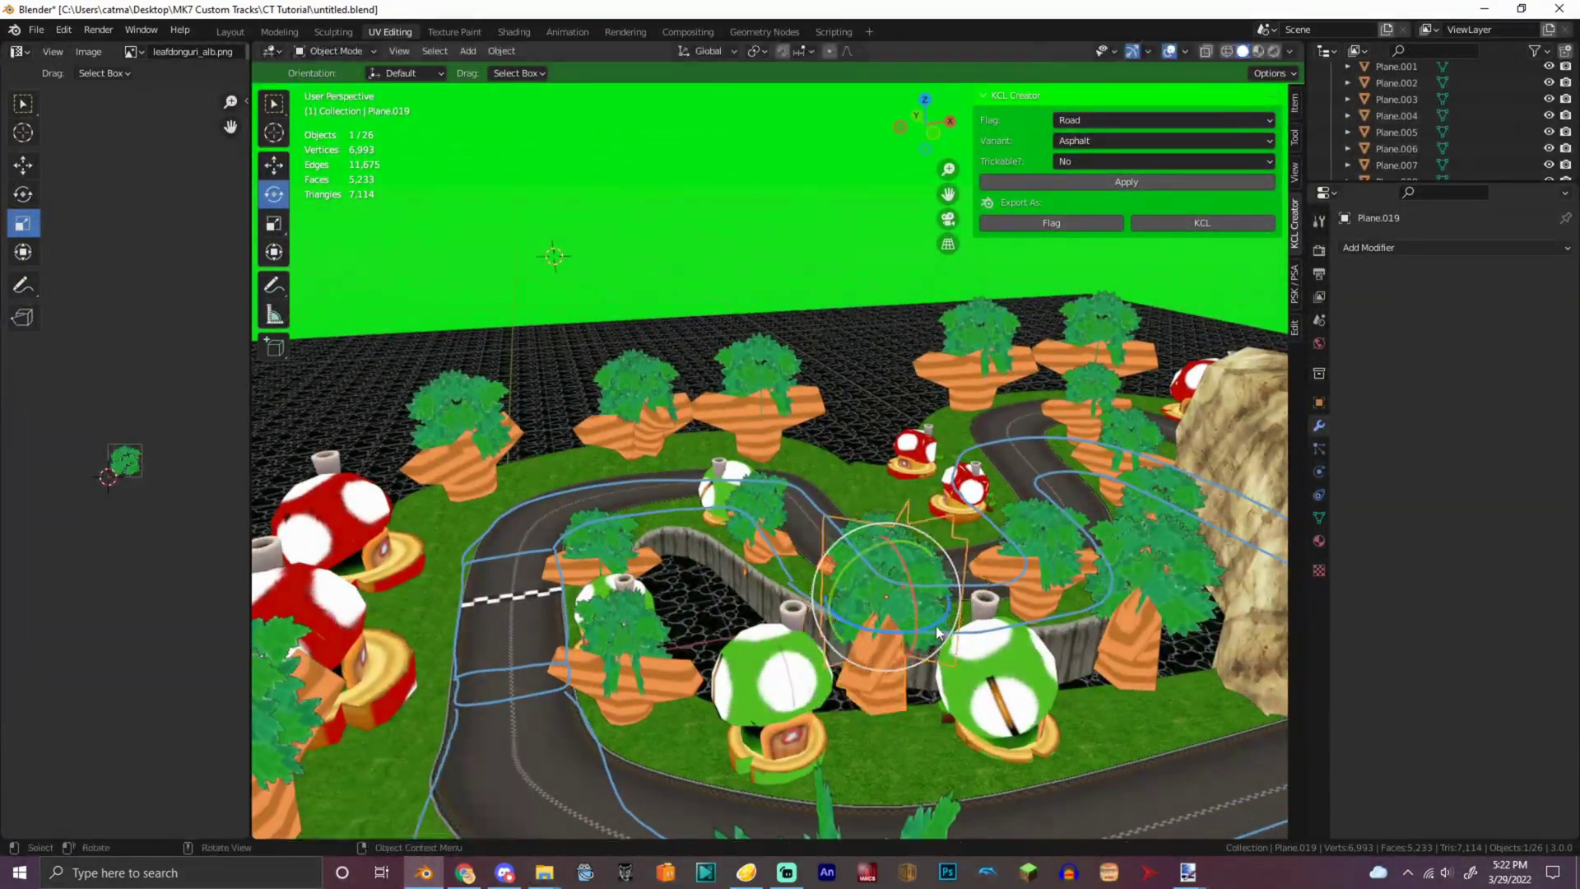
pyautogui.moveTo(887, 545); pyautogui.dragTo(888, 599)
pyautogui.click(1148, 551)
pyautogui.moveTo(1150, 534); pyautogui.dragTo(1151, 580)
pyautogui.moveTo(1150, 580); pyautogui.dragTo(1029, 547, button='middle')
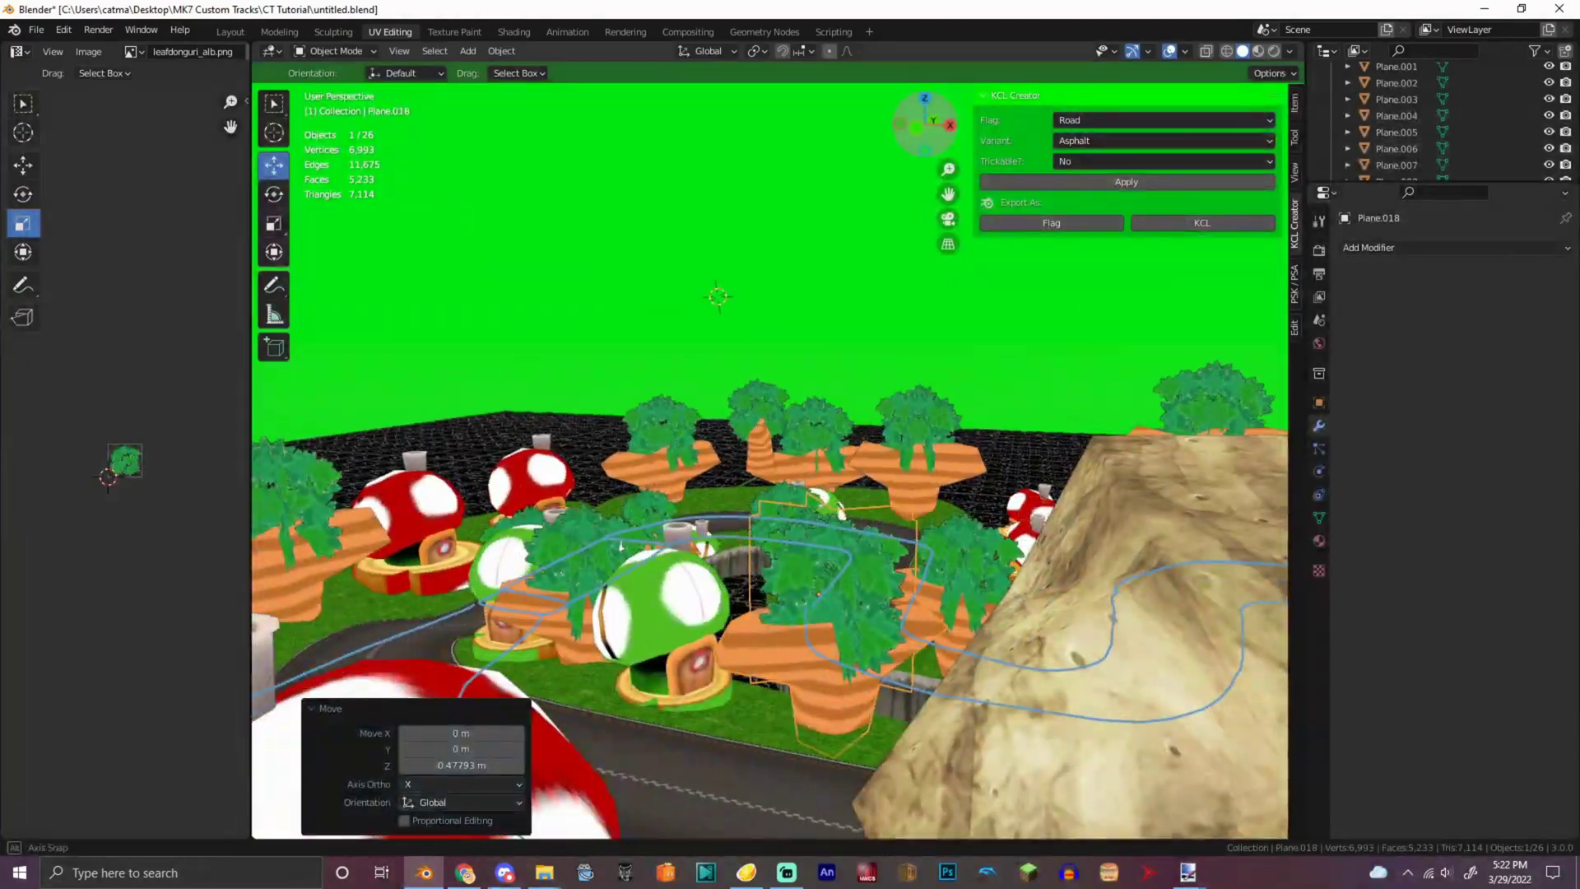
pyautogui.moveTo(1029, 547); pyautogui.dragTo(1094, 568, button='middle')
pyautogui.click(658, 602)
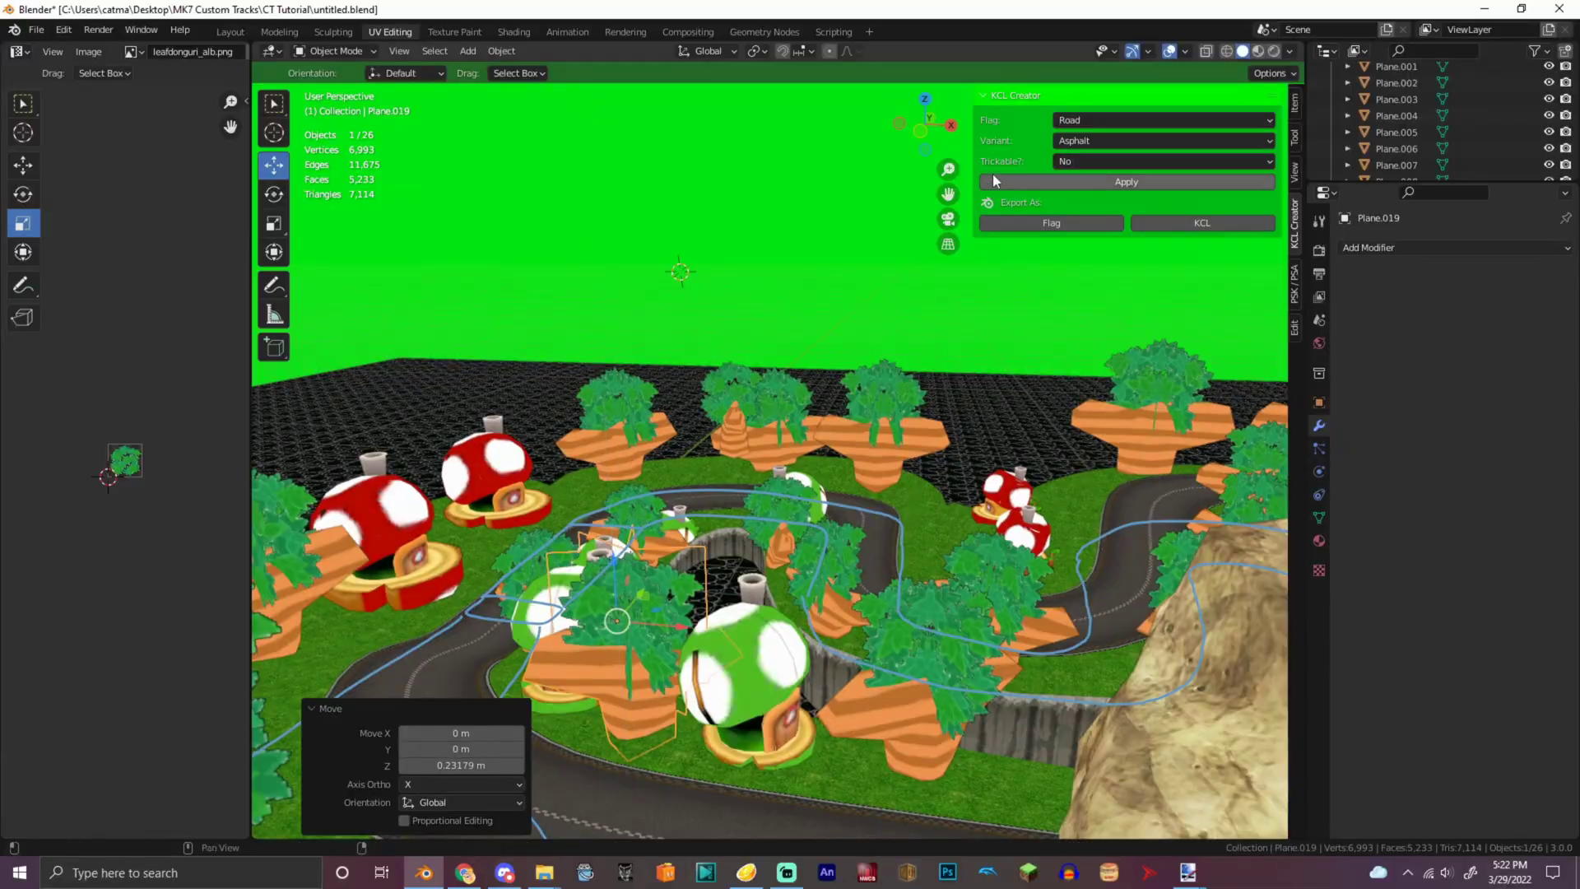
pyautogui.moveTo(922, 115); pyautogui.dragTo(785, 59)
pyautogui.moveTo(995, 301); pyautogui.dragTo(1070, 325)
# - Lower the tree between the green mushroom houses inside the first bend onto the grass and deselect it
pyautogui.click(862, 543)
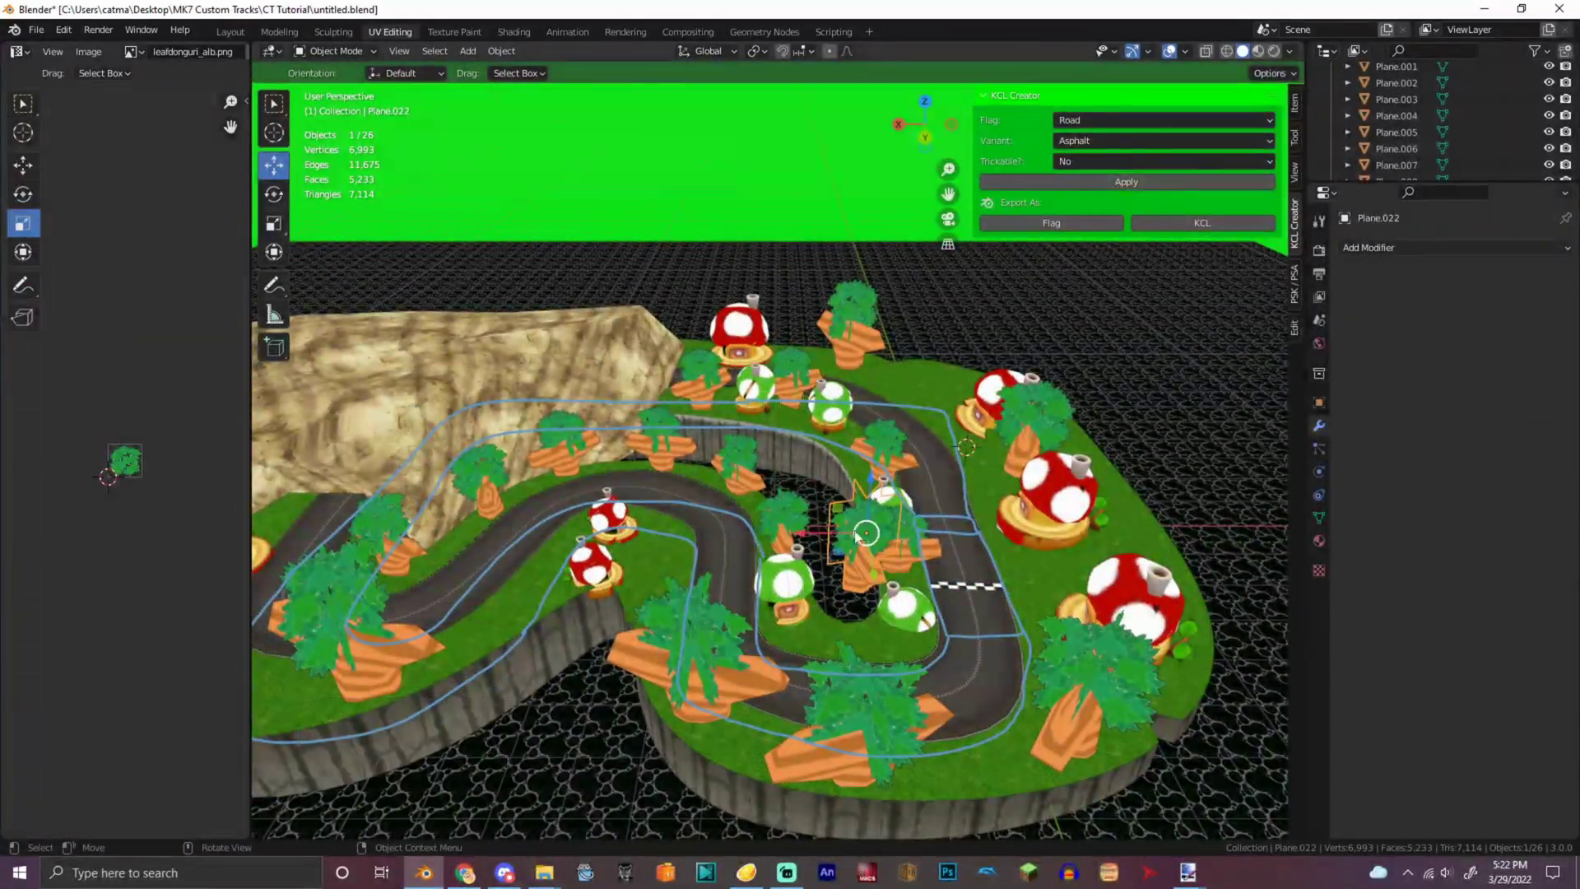
pyautogui.moveTo(874, 484); pyautogui.dragTo(865, 557)
pyautogui.scroll(2, 865, 527)
pyautogui.moveTo(924, 127); pyautogui.dragTo(865, 79)
pyautogui.click(274, 194)
pyautogui.click(332, 247)
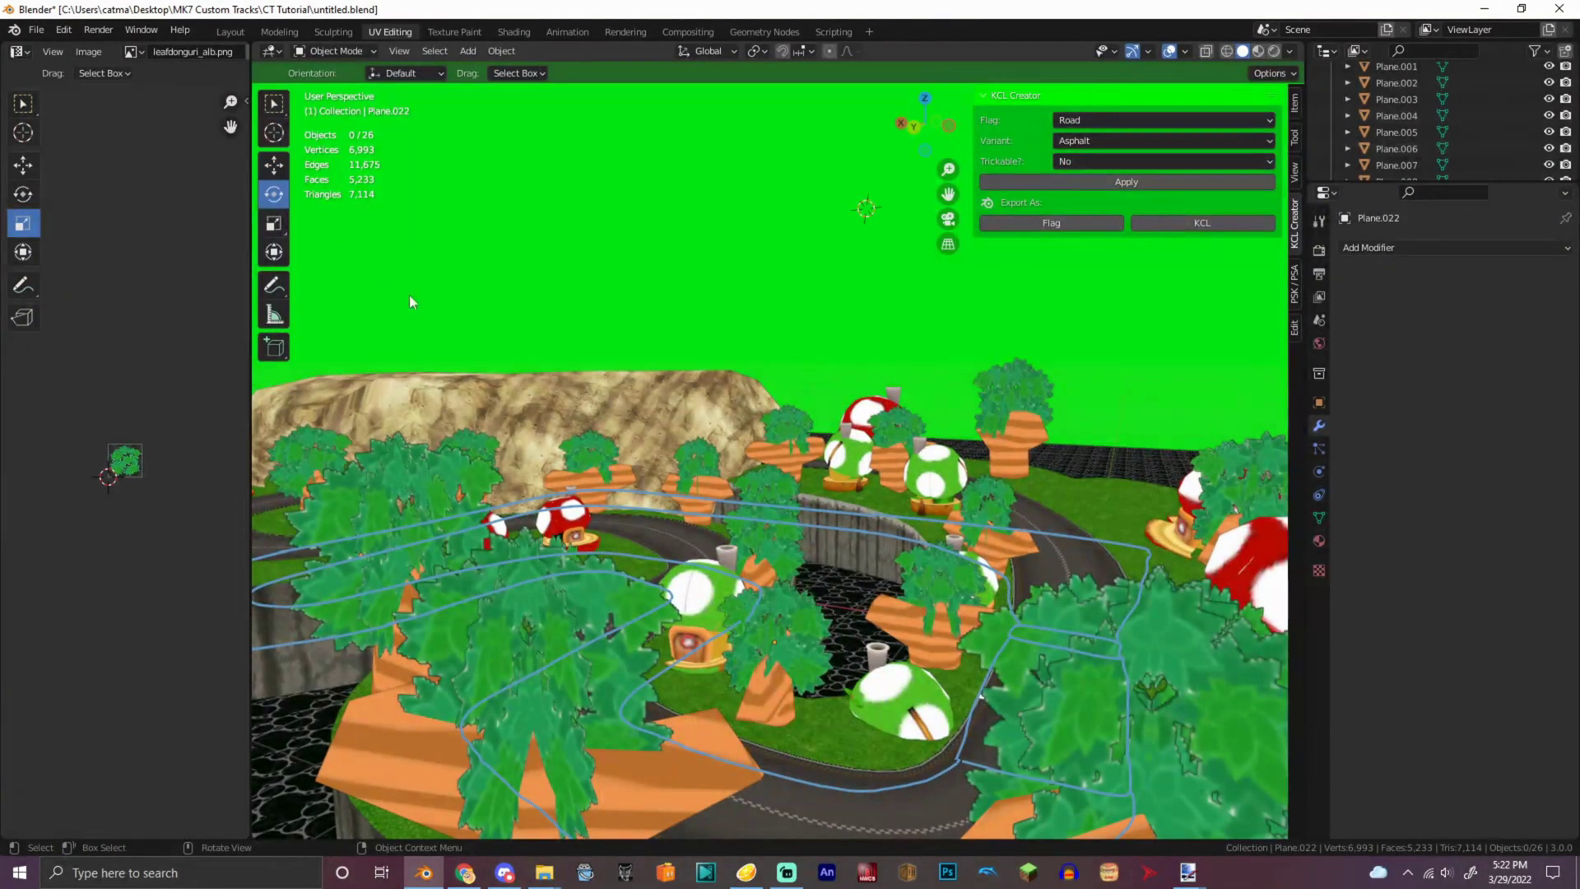
# - Examine the tree placement around the track and the rock's texture from road level
pyautogui.moveTo(820, 675); pyautogui.dragTo(920, 229)
pyautogui.scroll(-3, 919, 228)
pyautogui.moveTo(920, 132); pyautogui.dragTo(1213, 111)
pyautogui.click(800, 186)
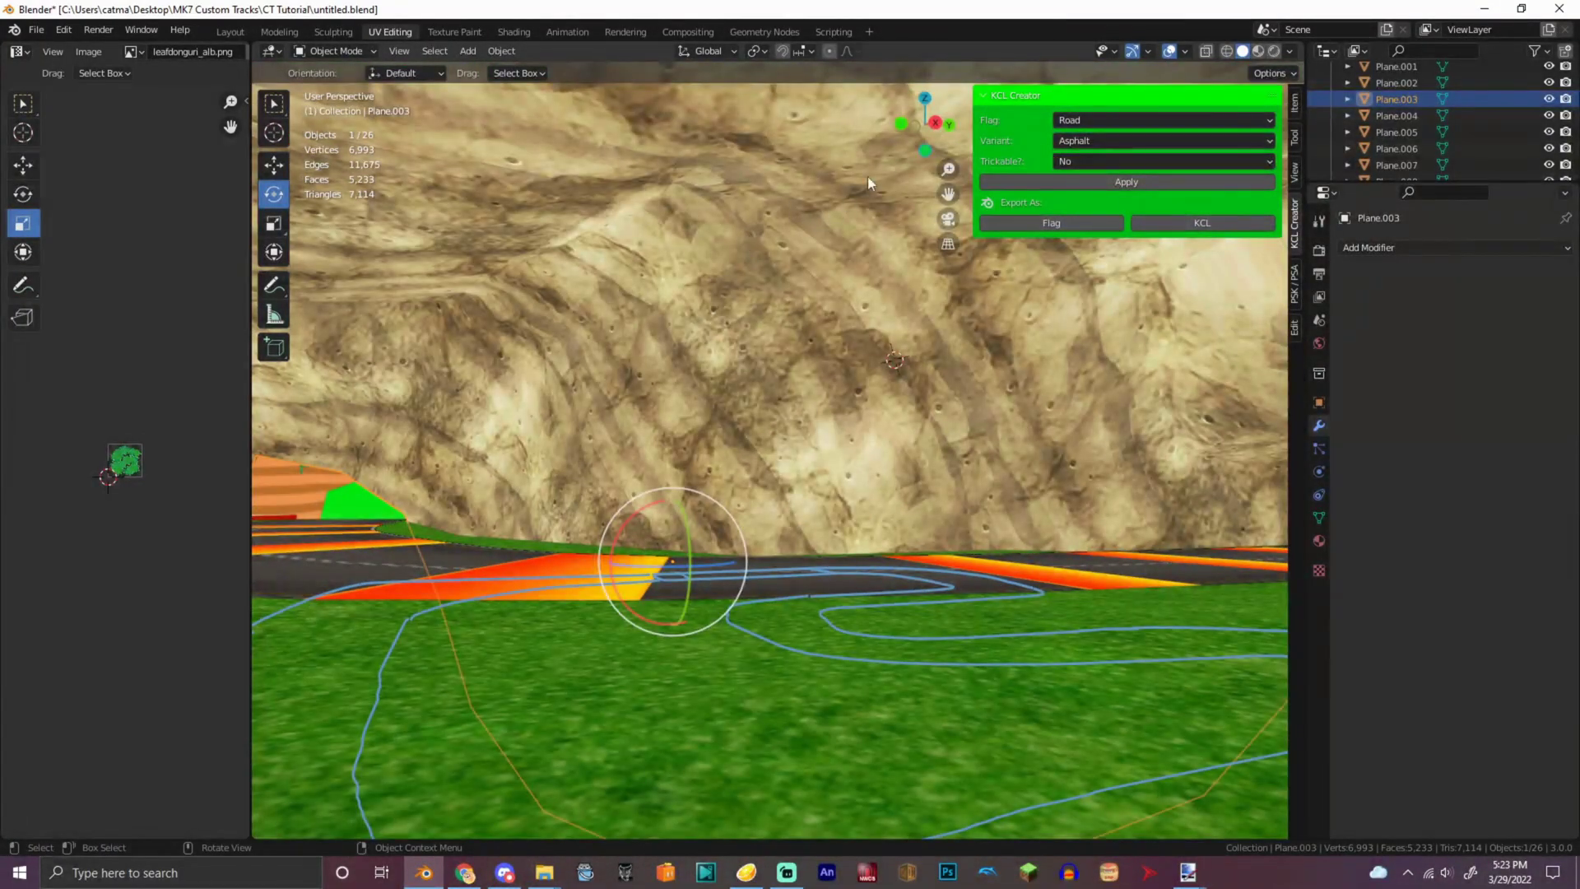
pyautogui.scroll(-1, 857, 184)
pyautogui.moveTo(920, 125); pyautogui.dragTo(917, 138)
# - Open wi2_rock.png from the CT Tutorial folder in paint.net and set its brightness to -47
pyautogui.click(544, 872)
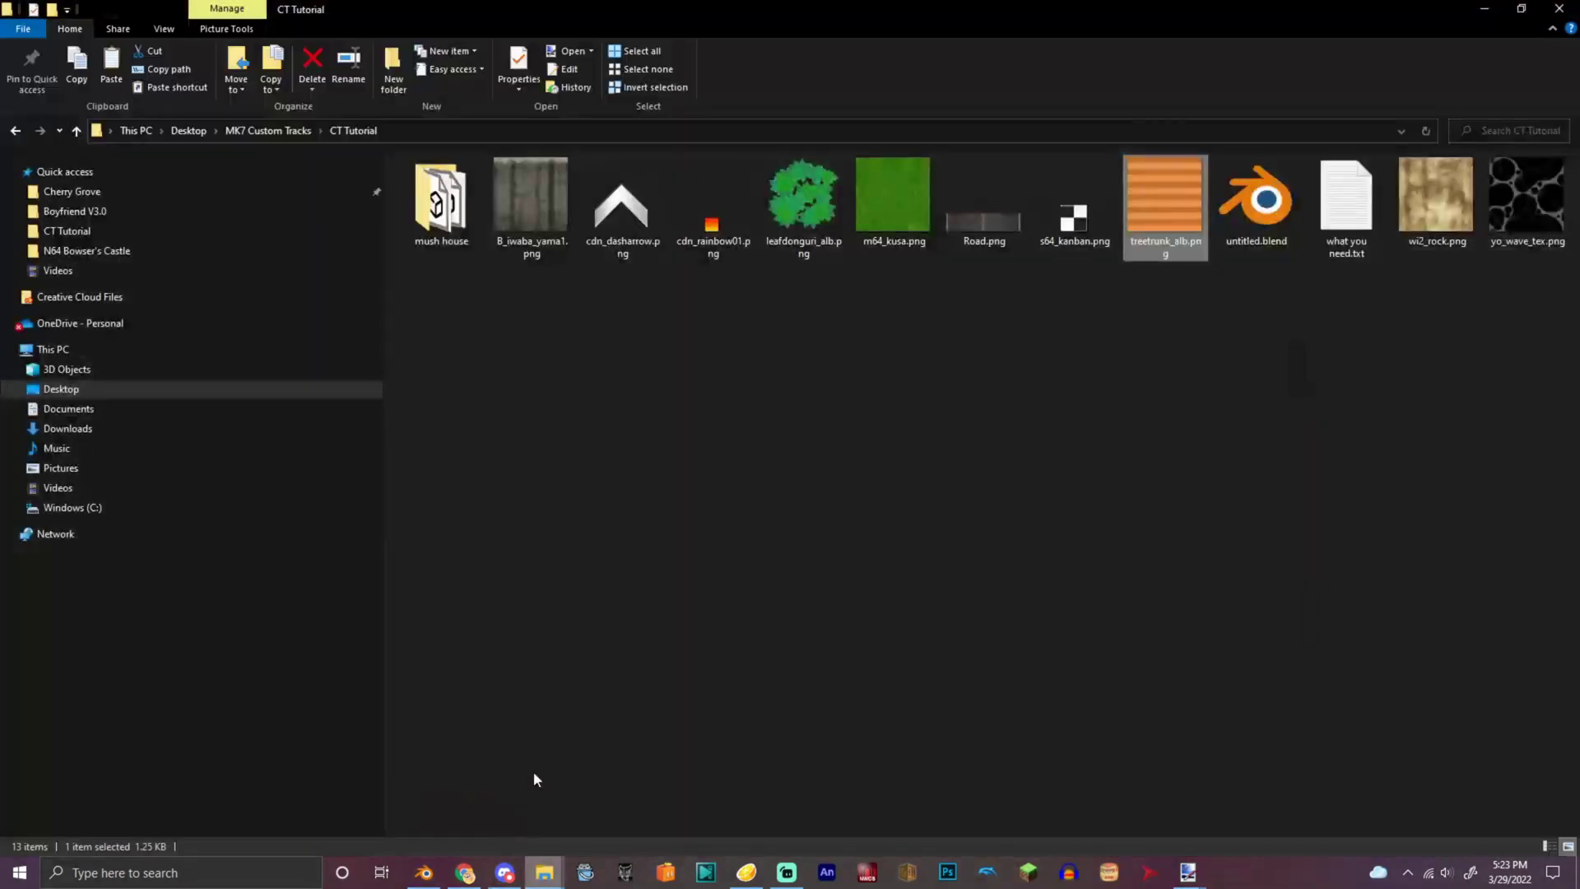
pyautogui.doubleClick(1431, 229)
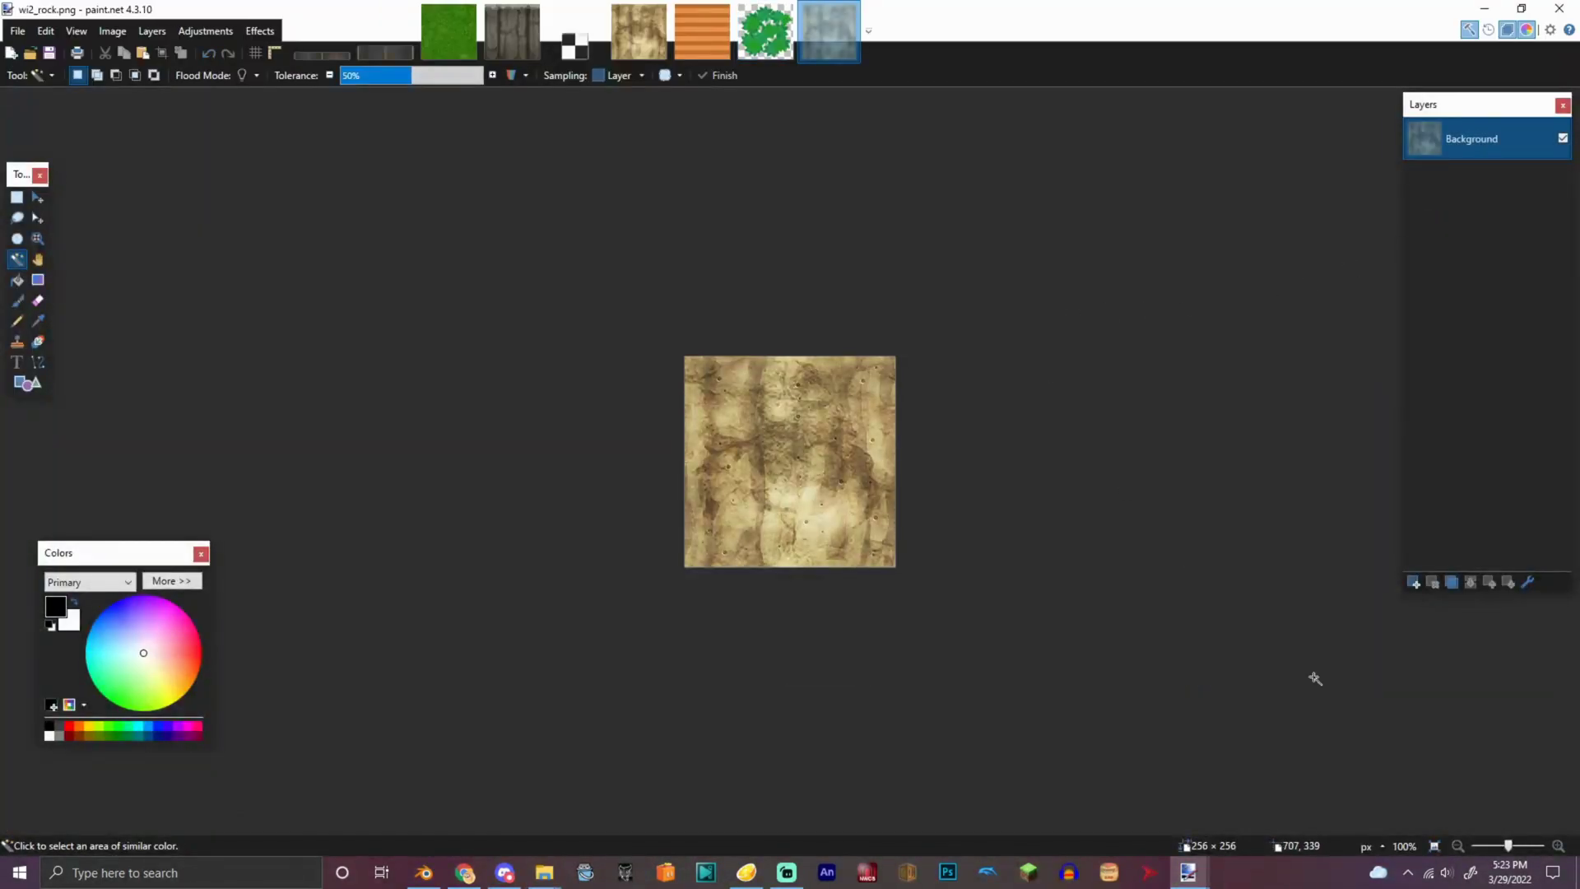
pyautogui.click(1511, 854)
pyautogui.click(205, 30)
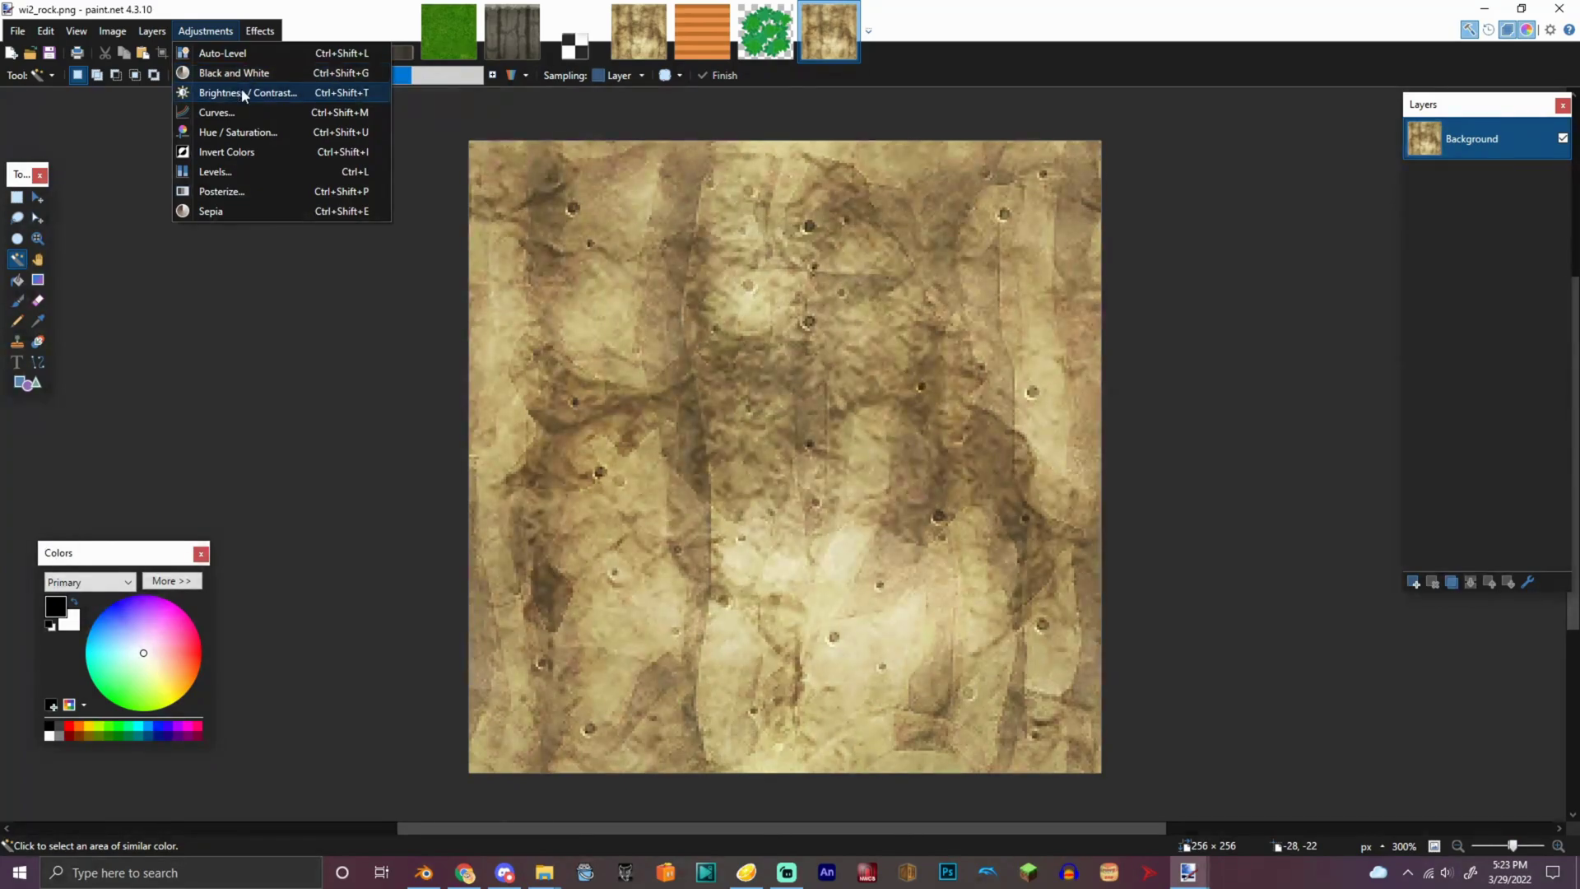
pyautogui.click(239, 92)
pyautogui.moveTo(749, 407); pyautogui.dragTo(708, 407)
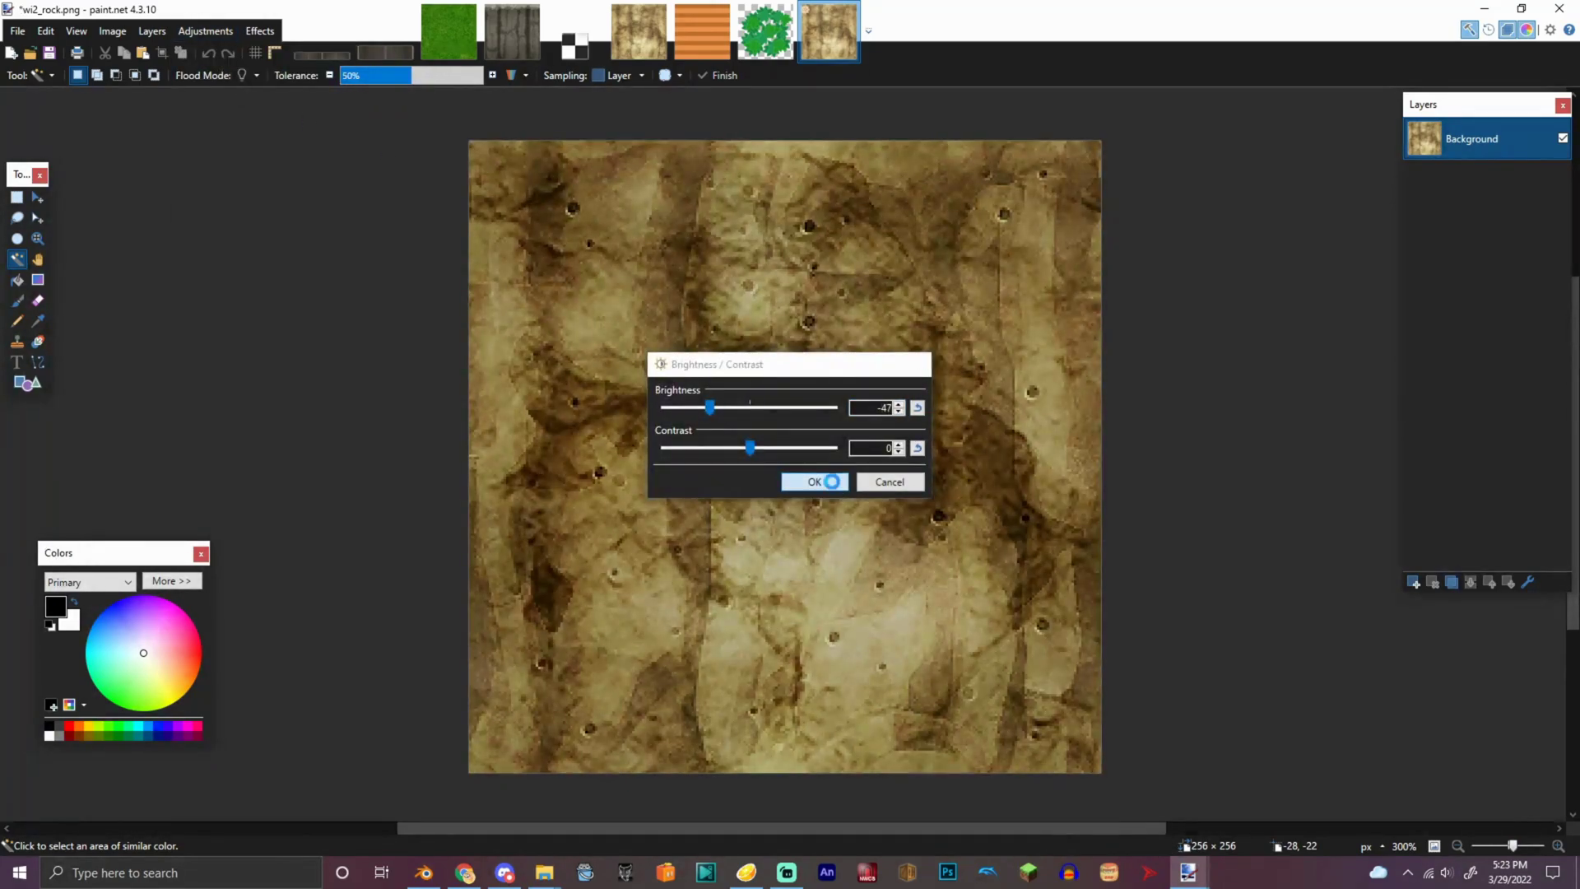
pyautogui.click(814, 481)
# - Apply Auto-Level to the rock texture and save wi2_rock.png with the default PNG settings
pyautogui.click(205, 30)
pyautogui.click(222, 52)
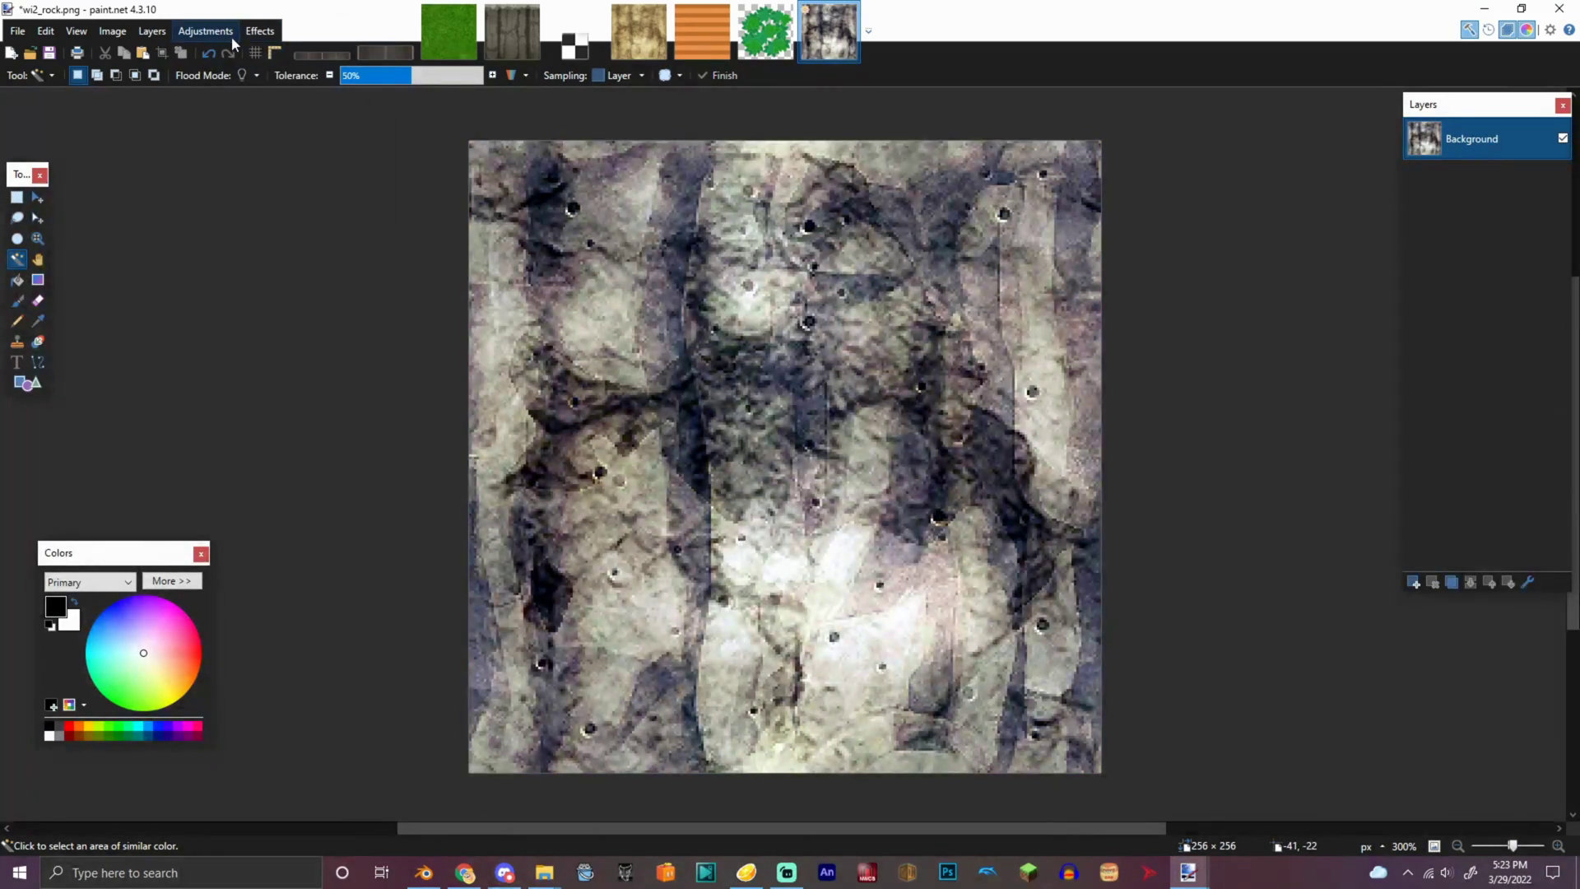
pyautogui.click(26, 32)
pyautogui.click(65, 134)
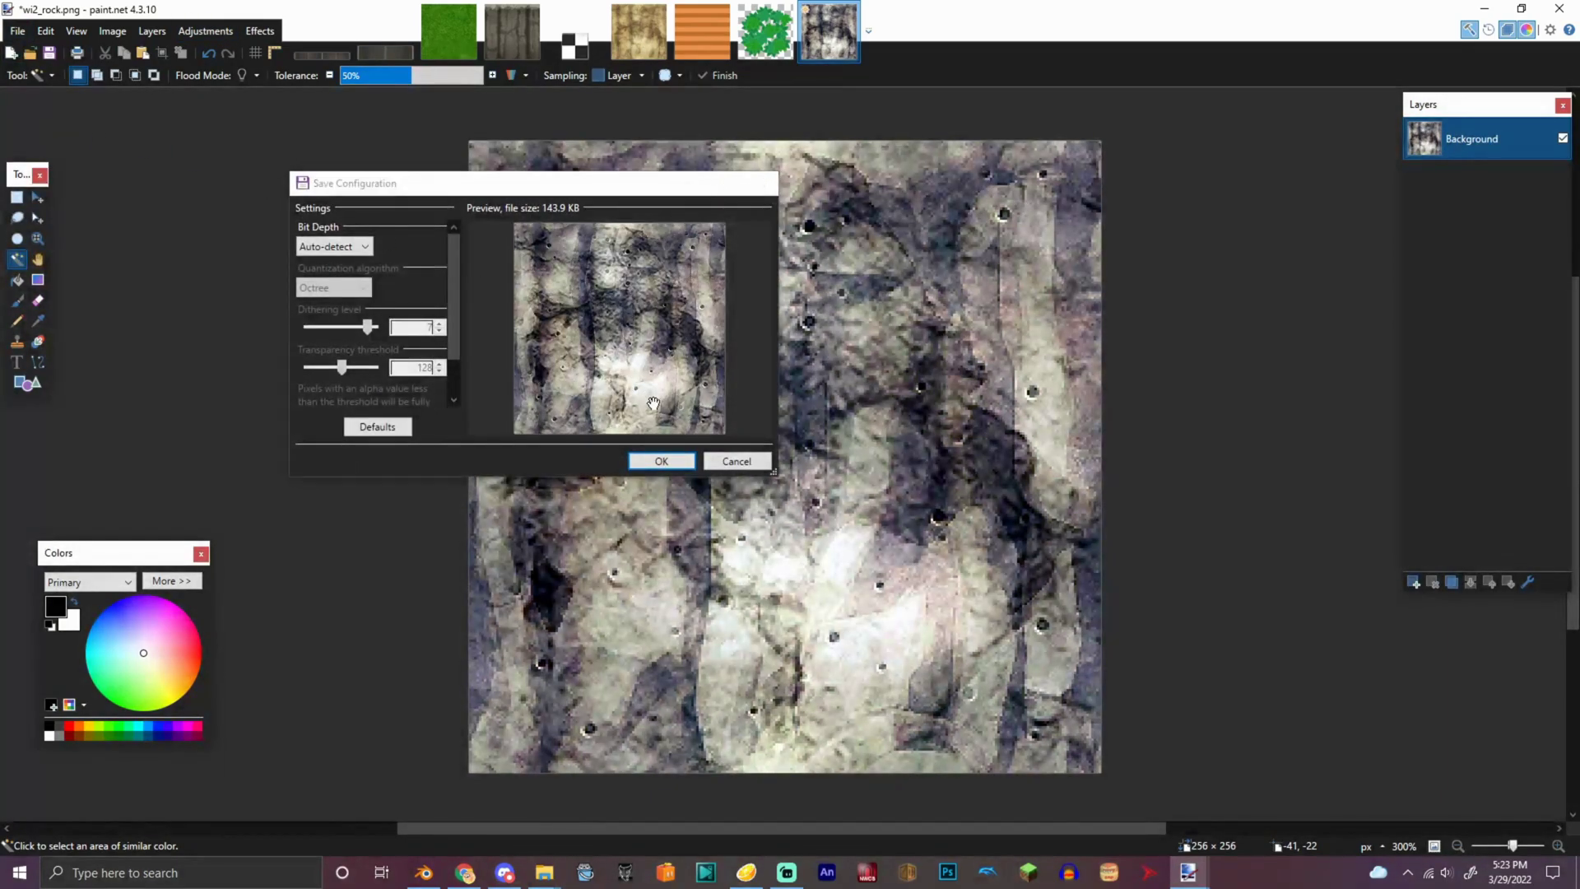
pyautogui.click(667, 461)
# - Switch to Blender, display wi2_rock.png in the image editor and reload it from disk
pyautogui.click(423, 872)
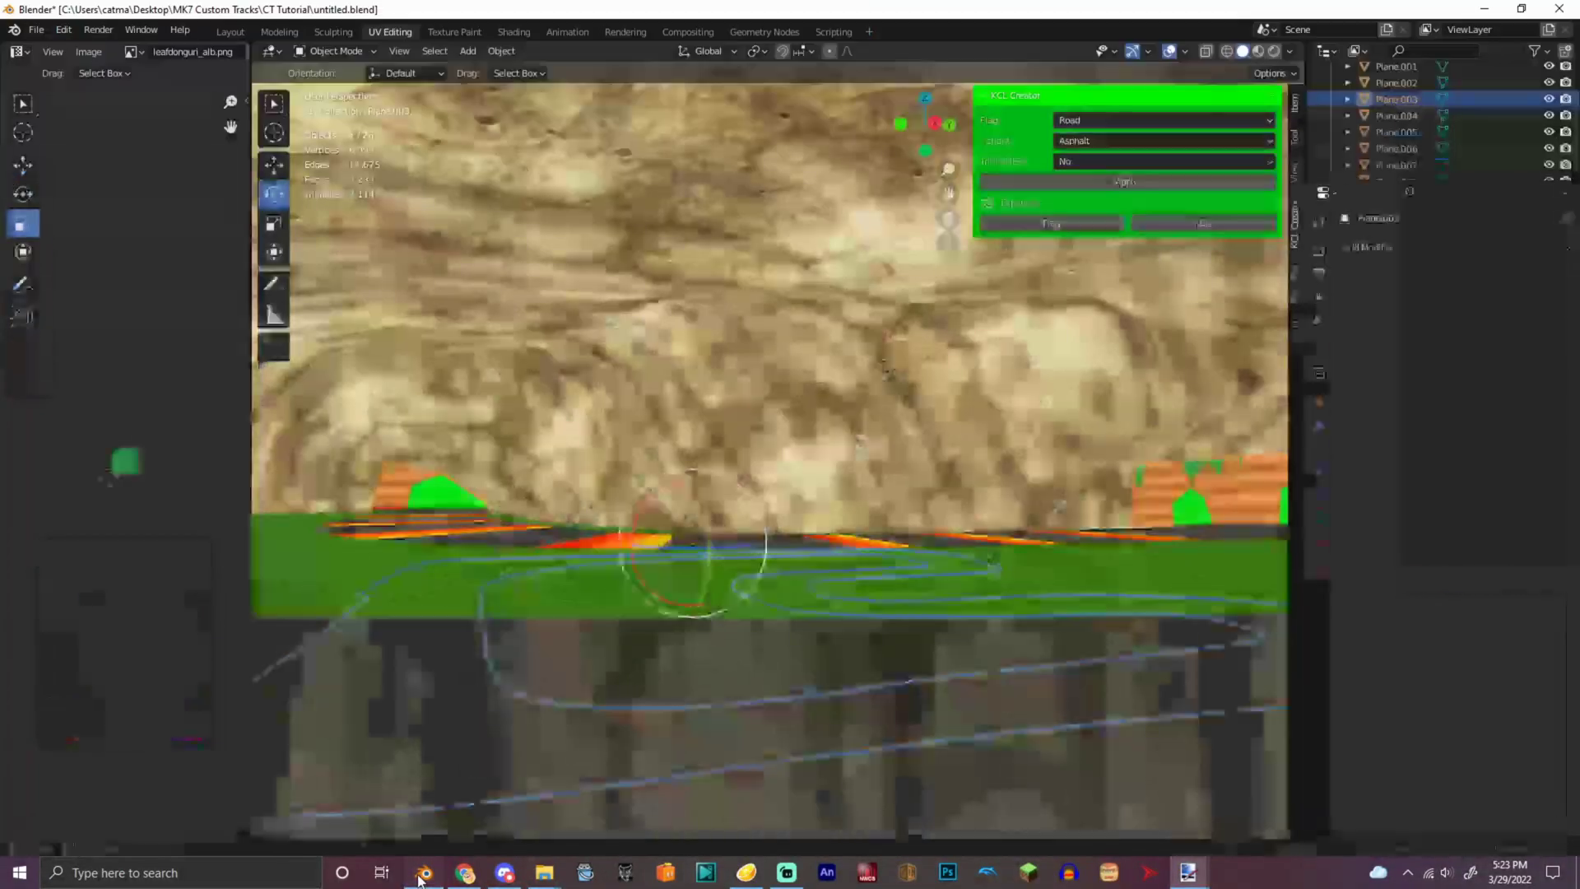
pyautogui.click(134, 51)
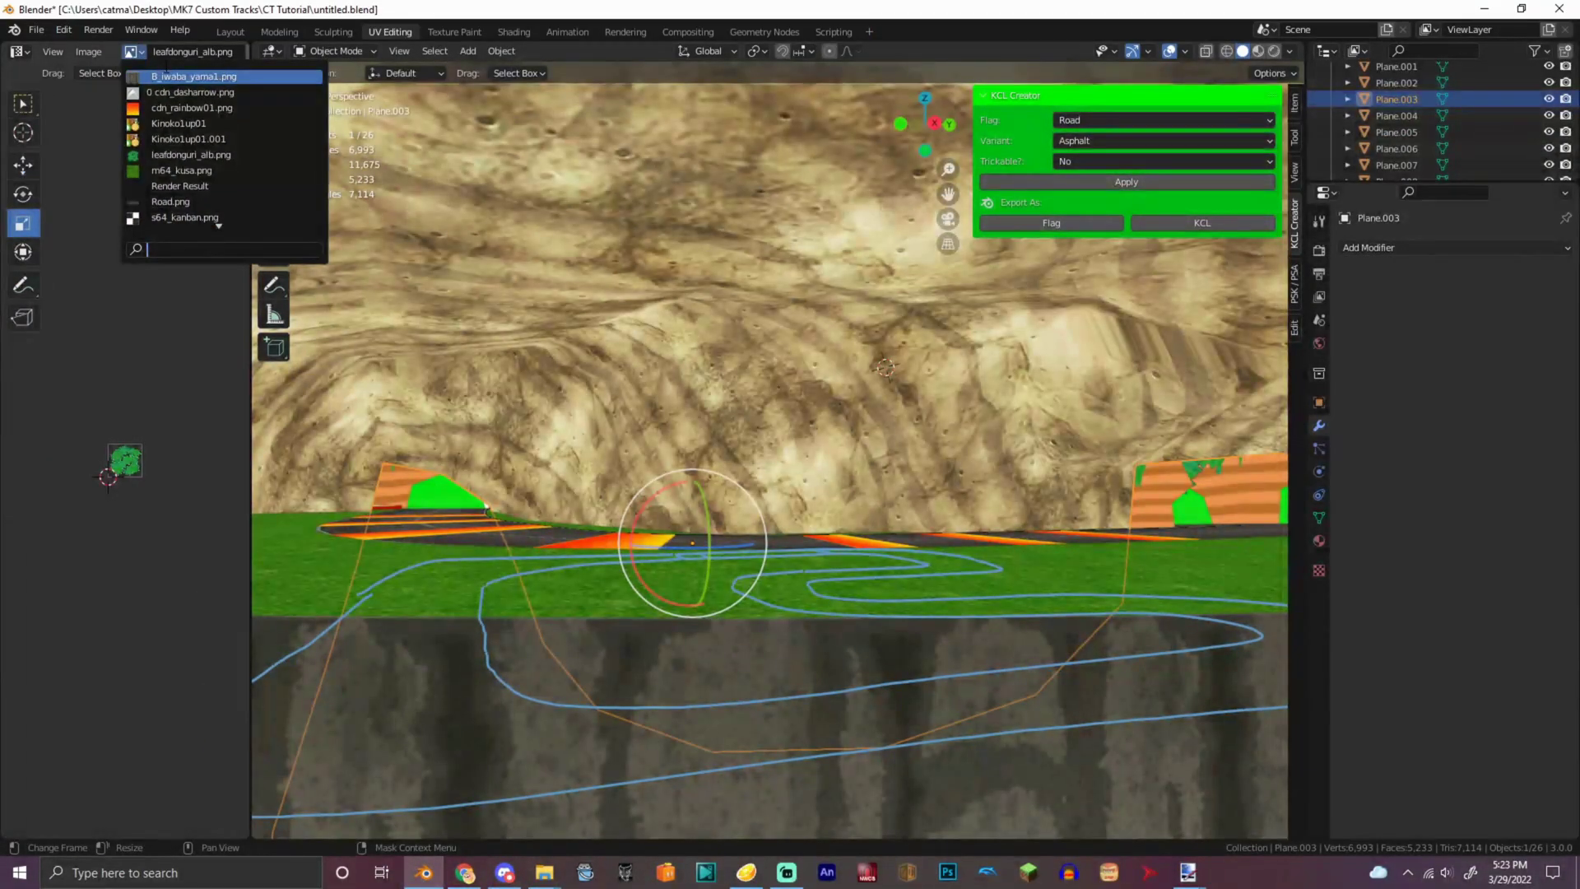
pyautogui.scroll(-2, 213, 239)
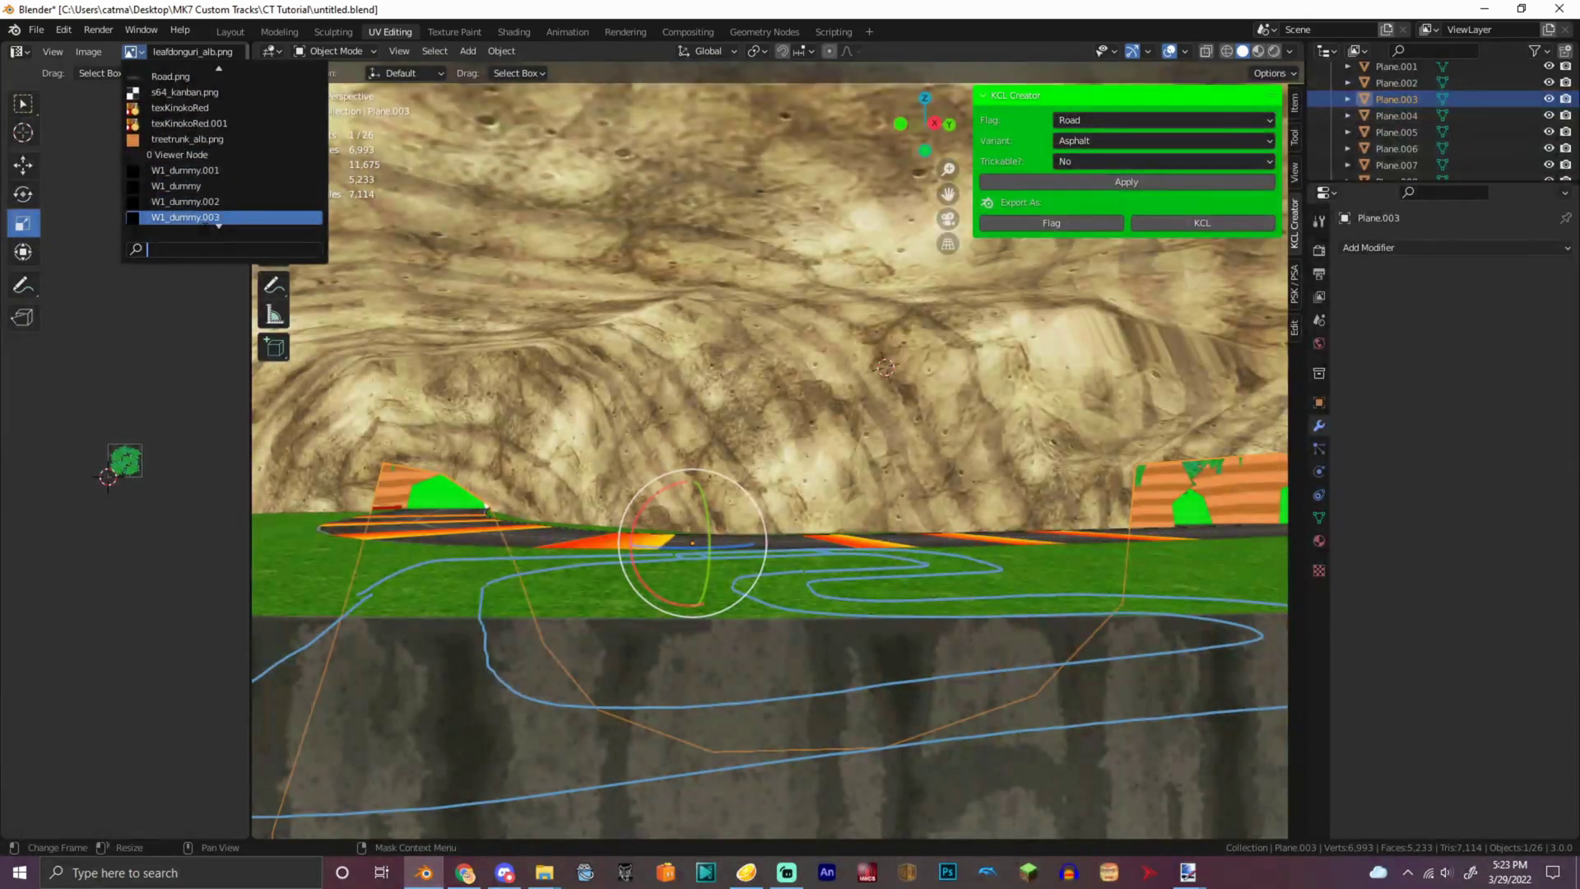
pyautogui.click(183, 202)
pyautogui.click(91, 52)
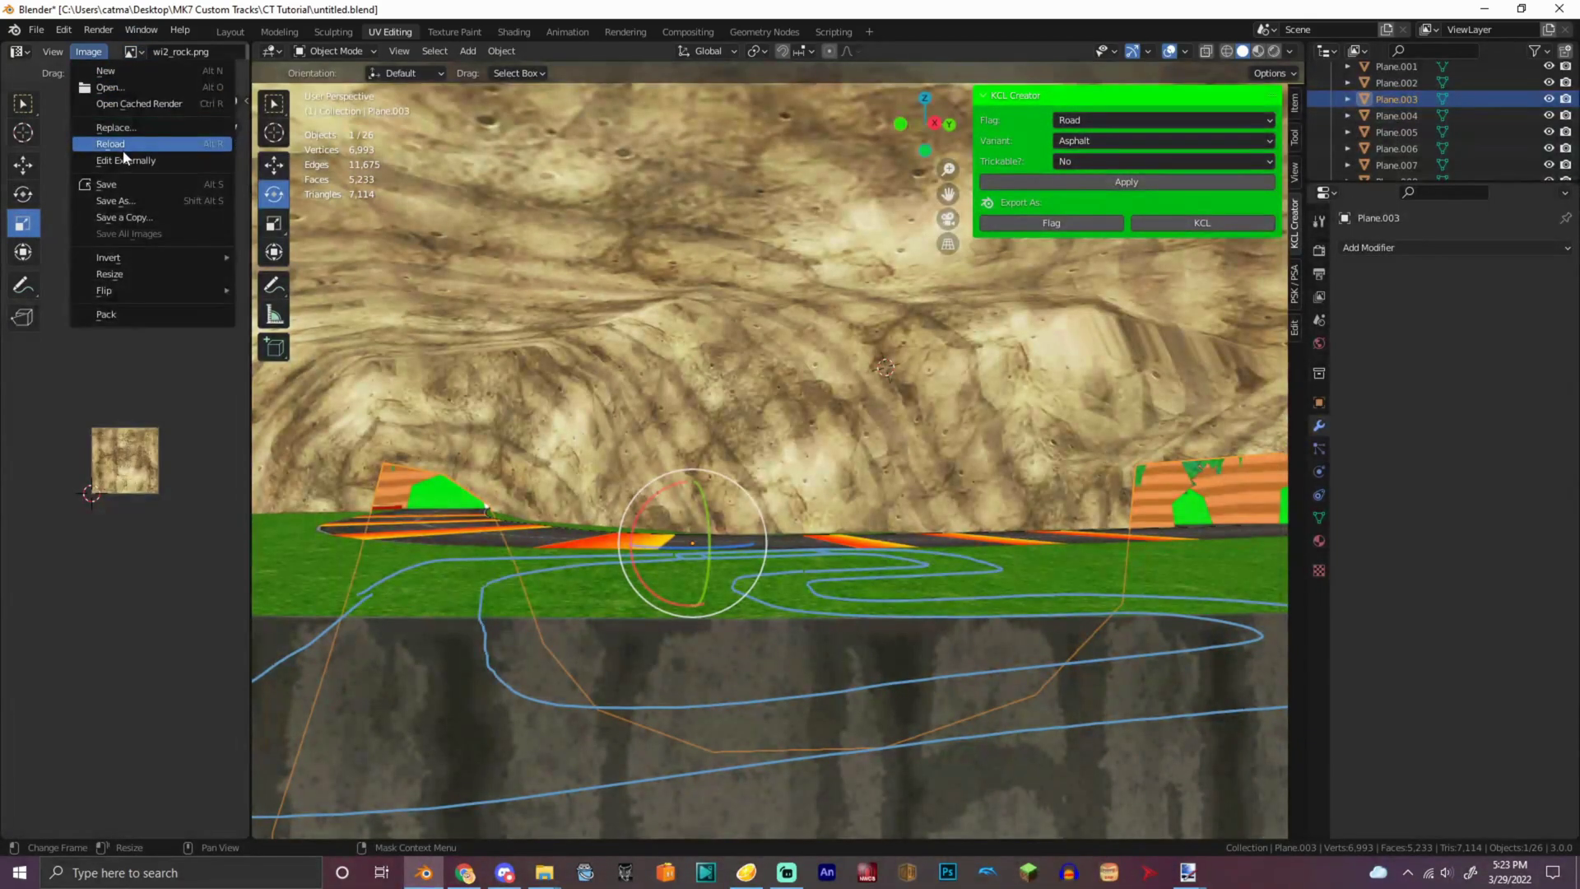
pyautogui.click(122, 146)
pyautogui.moveTo(925, 124)
pyautogui.mouseDown()
pyautogui.moveTo(925, 138)
pyautogui.moveTo(941, 123)
pyautogui.mouseUp()
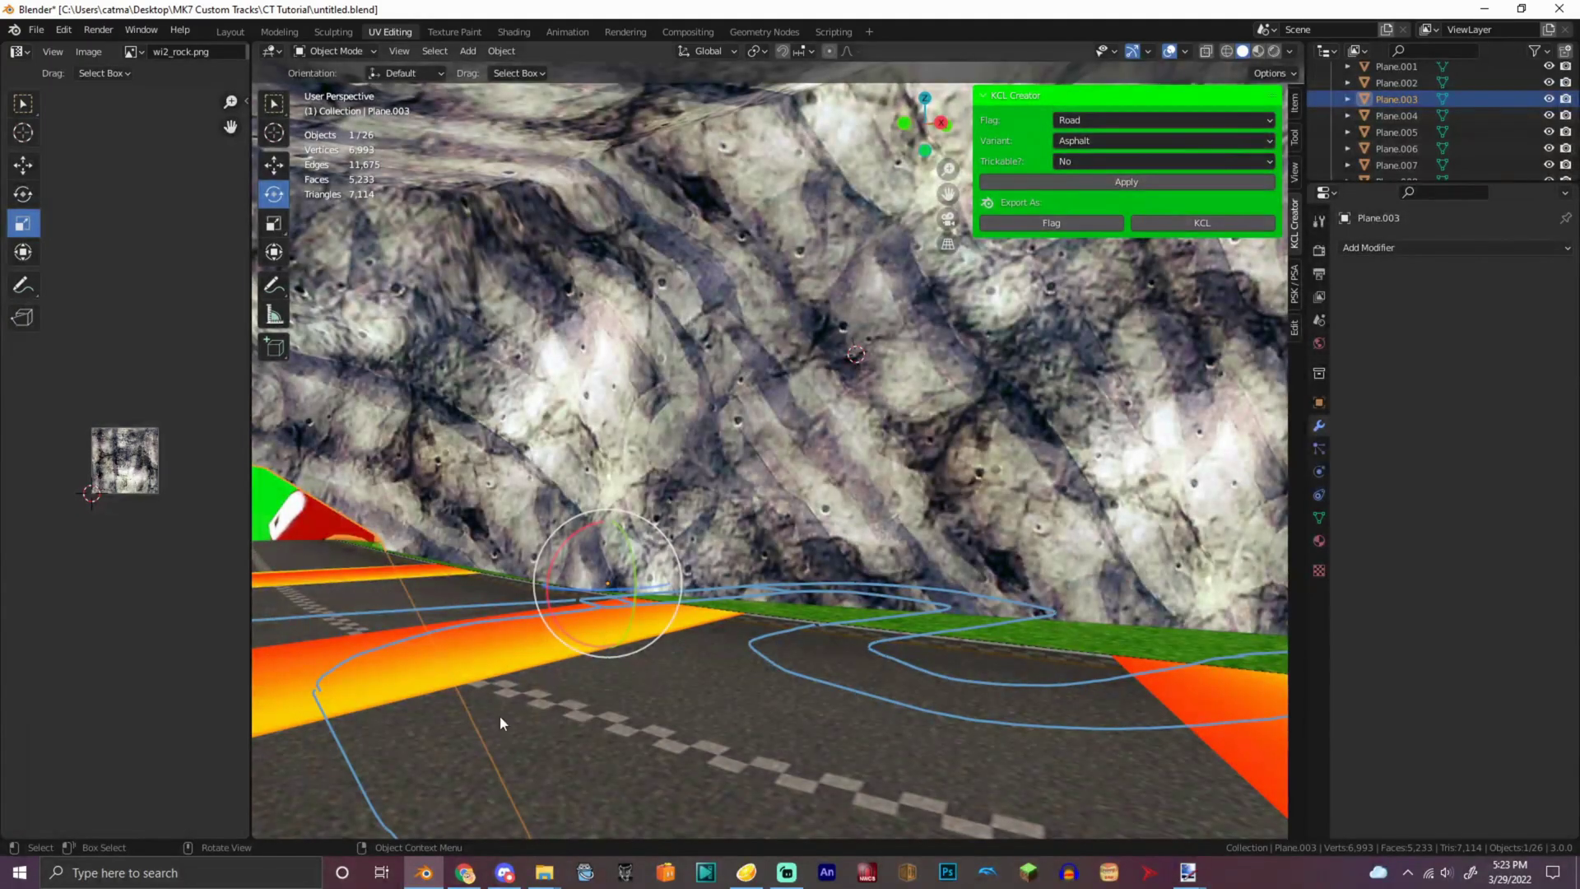
# - Examine the rock's reloaded texture from the road and from above the track
pyautogui.moveTo(955, 118); pyautogui.dragTo(921, 119)
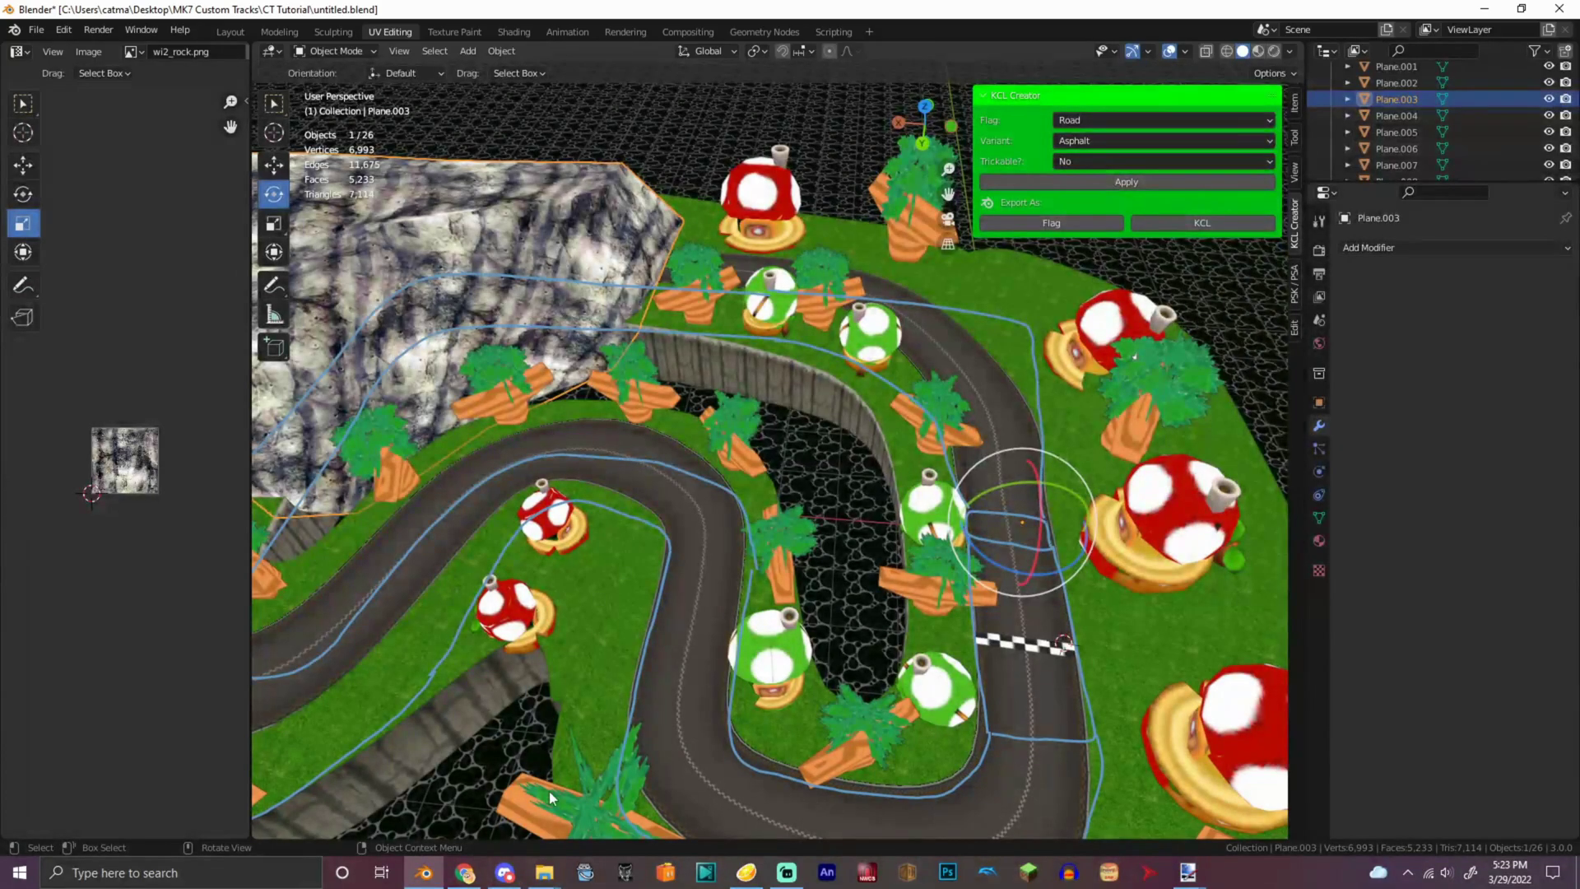
pyautogui.moveTo(914, 115); pyautogui.dragTo(962, 97)
pyautogui.moveTo(916, 358); pyautogui.dragTo(864, 356, button='middle')
pyautogui.hotkey('alt', 'a')
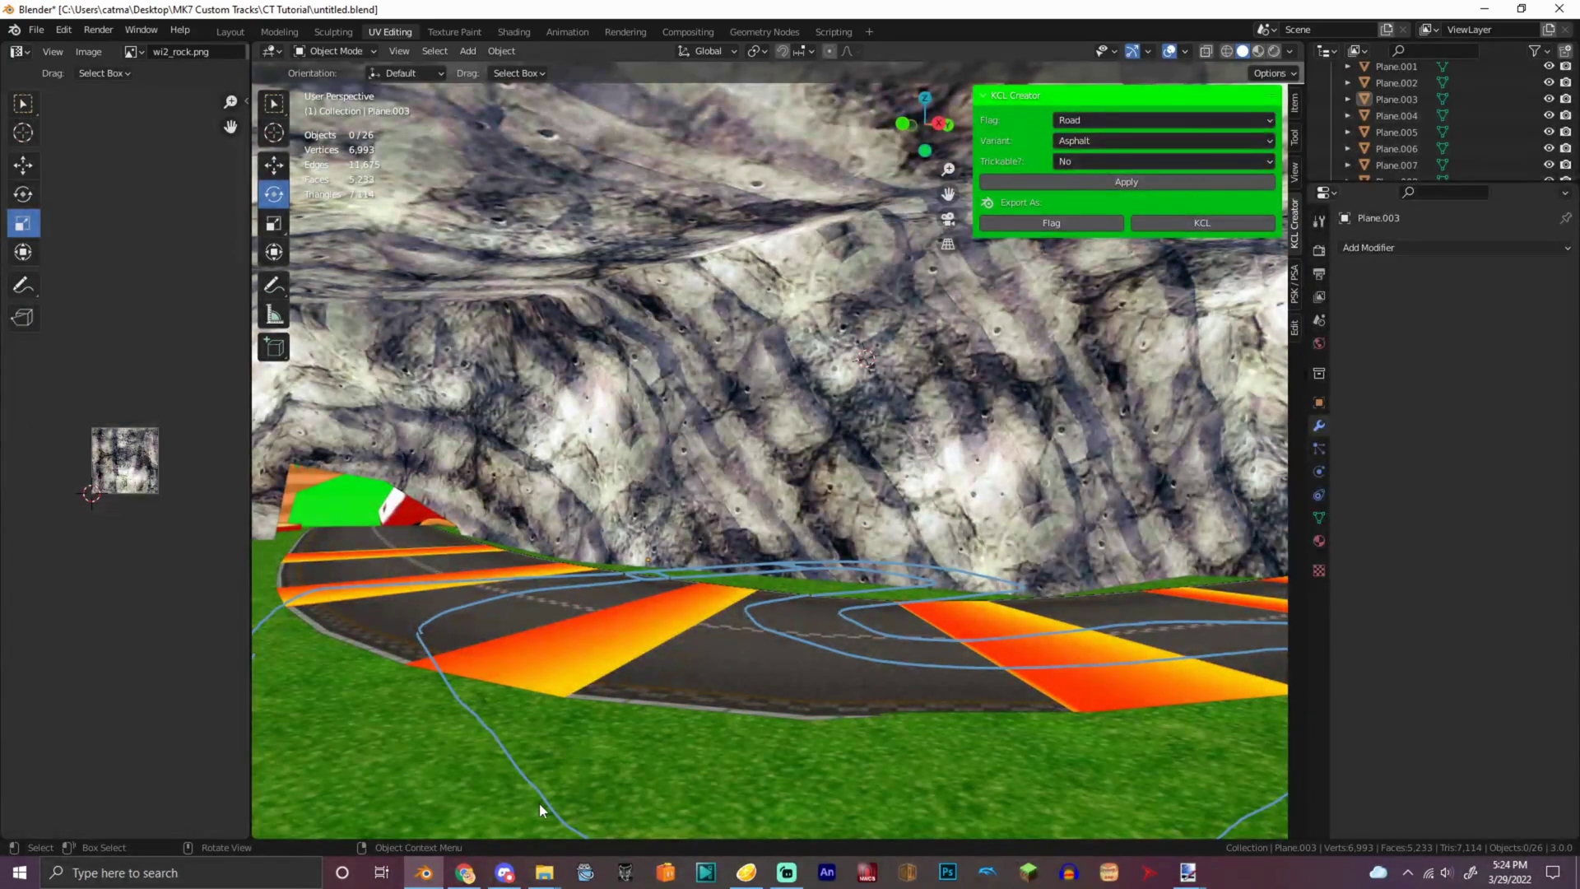
pyautogui.moveTo(551, 873)
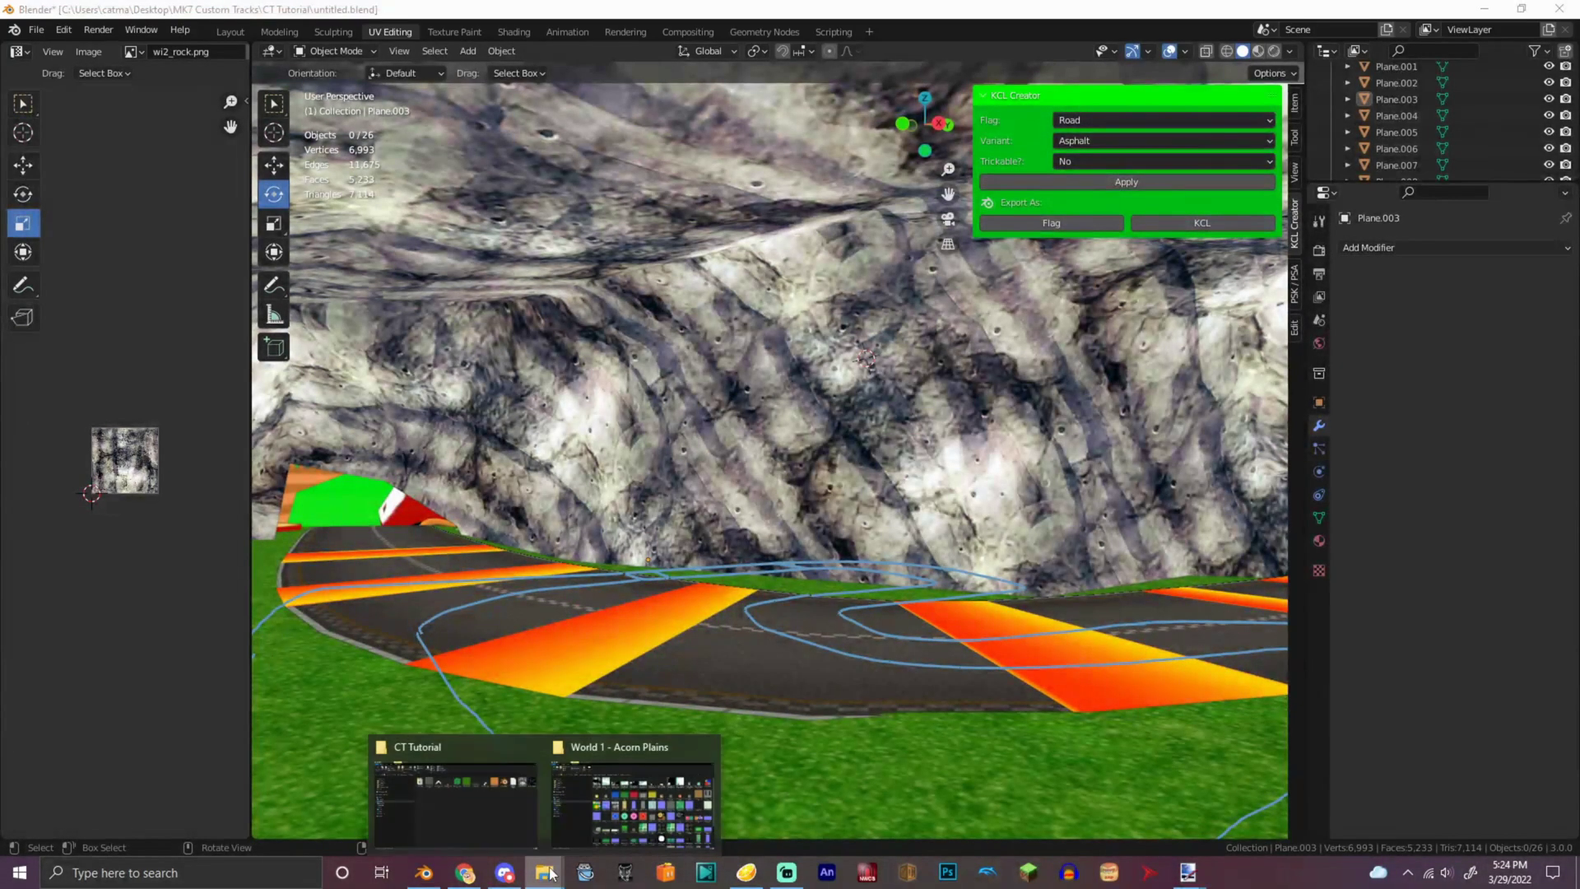
pyautogui.click(890, 141)
pyautogui.moveTo(914, 132); pyautogui.dragTo(613, 144)
# - Add a cylinder mesh and flatten it along Z to a scale of 0.198
pyautogui.click(467, 51)
pyautogui.moveTo(511, 70)
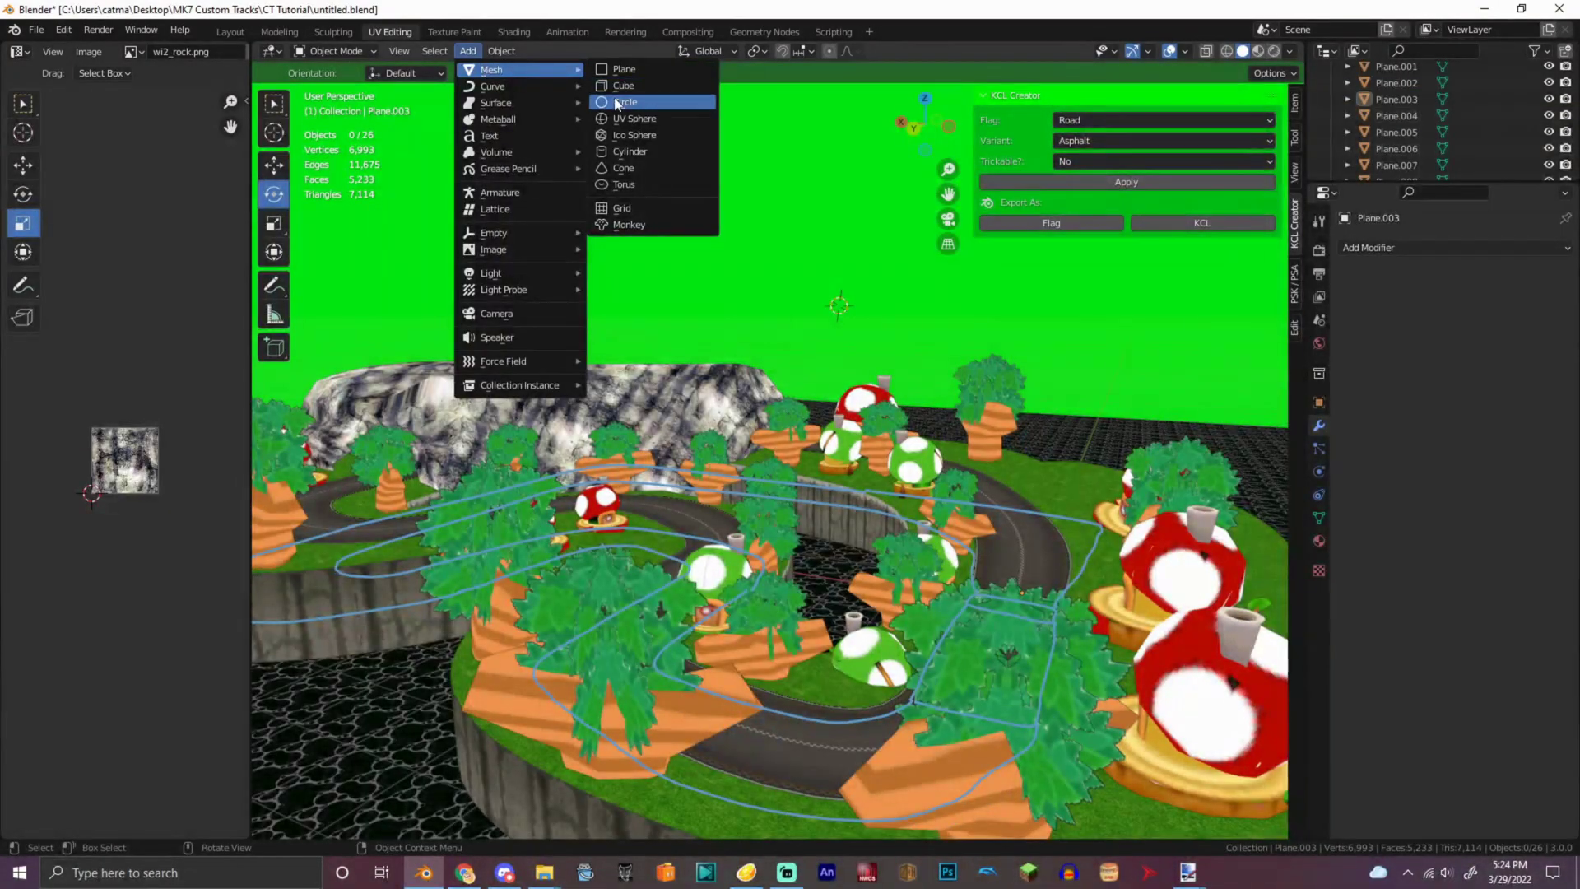
pyautogui.click(650, 153)
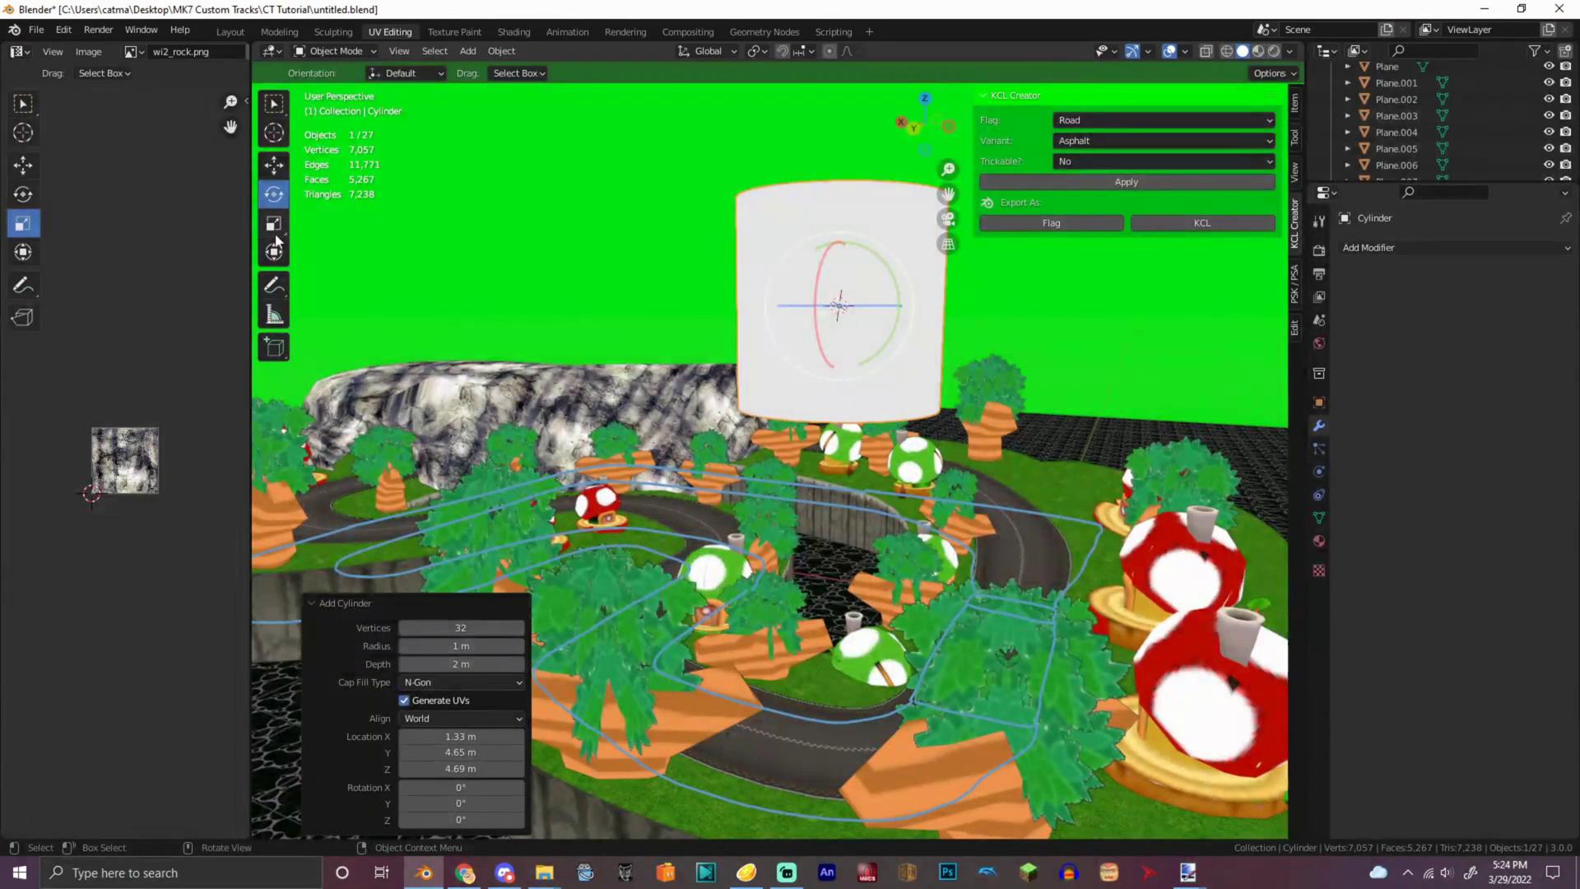
pyautogui.moveTo(840, 243); pyautogui.dragTo(840, 301)
pyautogui.moveTo(840, 300); pyautogui.dragTo(797, 333, button='middle')
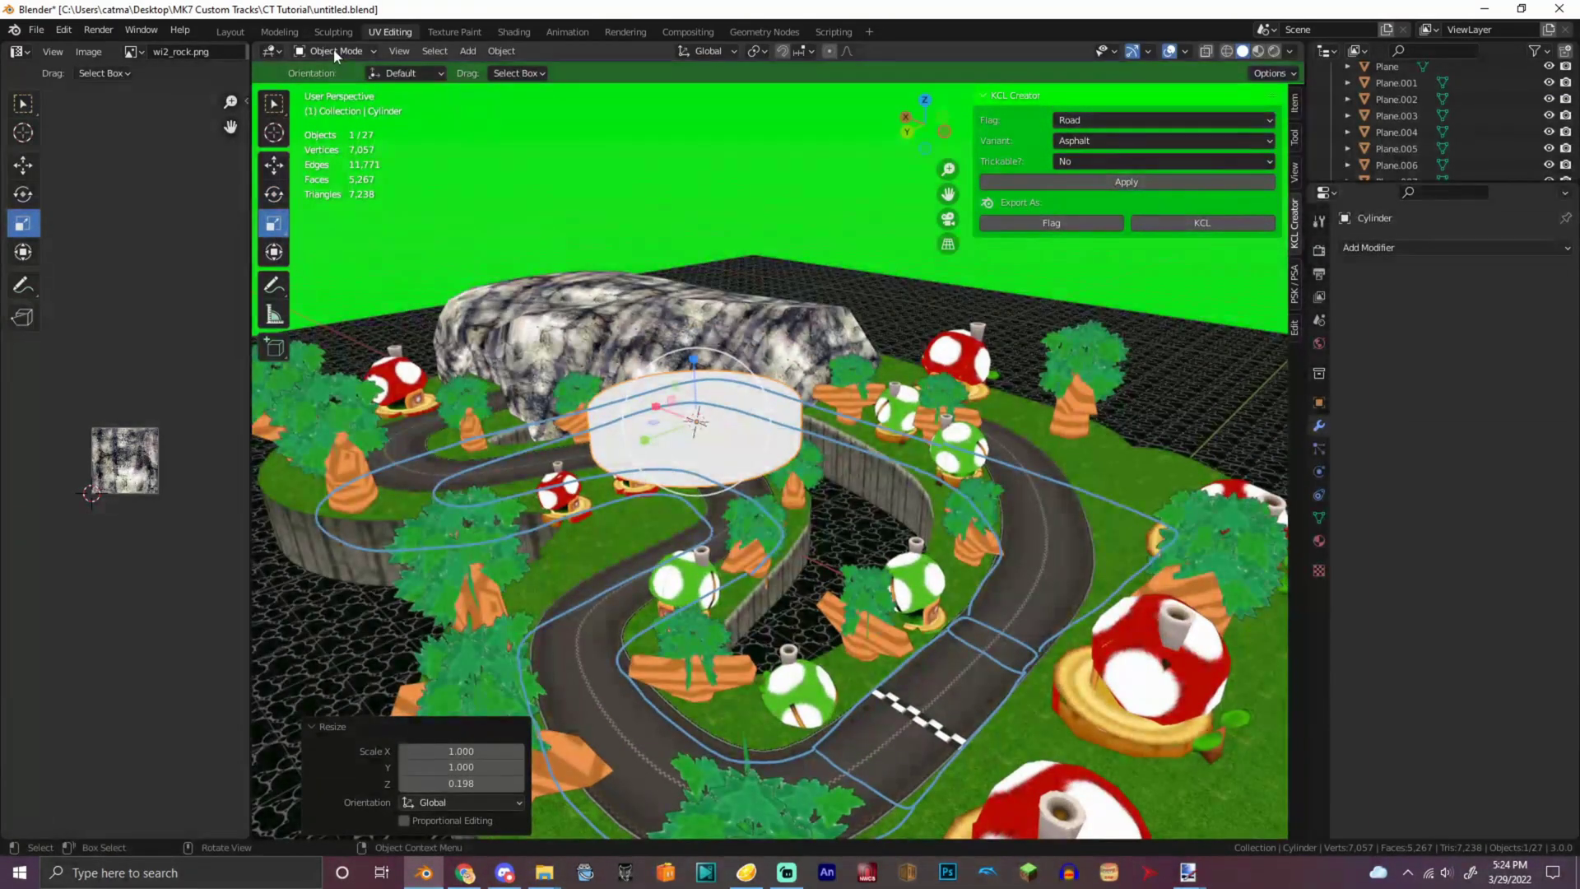
# - Try subdividing the whole cylinder with one cut in Edit Mode, and undo it
pyautogui.click(335, 51)
pyautogui.click(349, 82)
pyautogui.rightClick(611, 106)
pyautogui.click(586, 64)
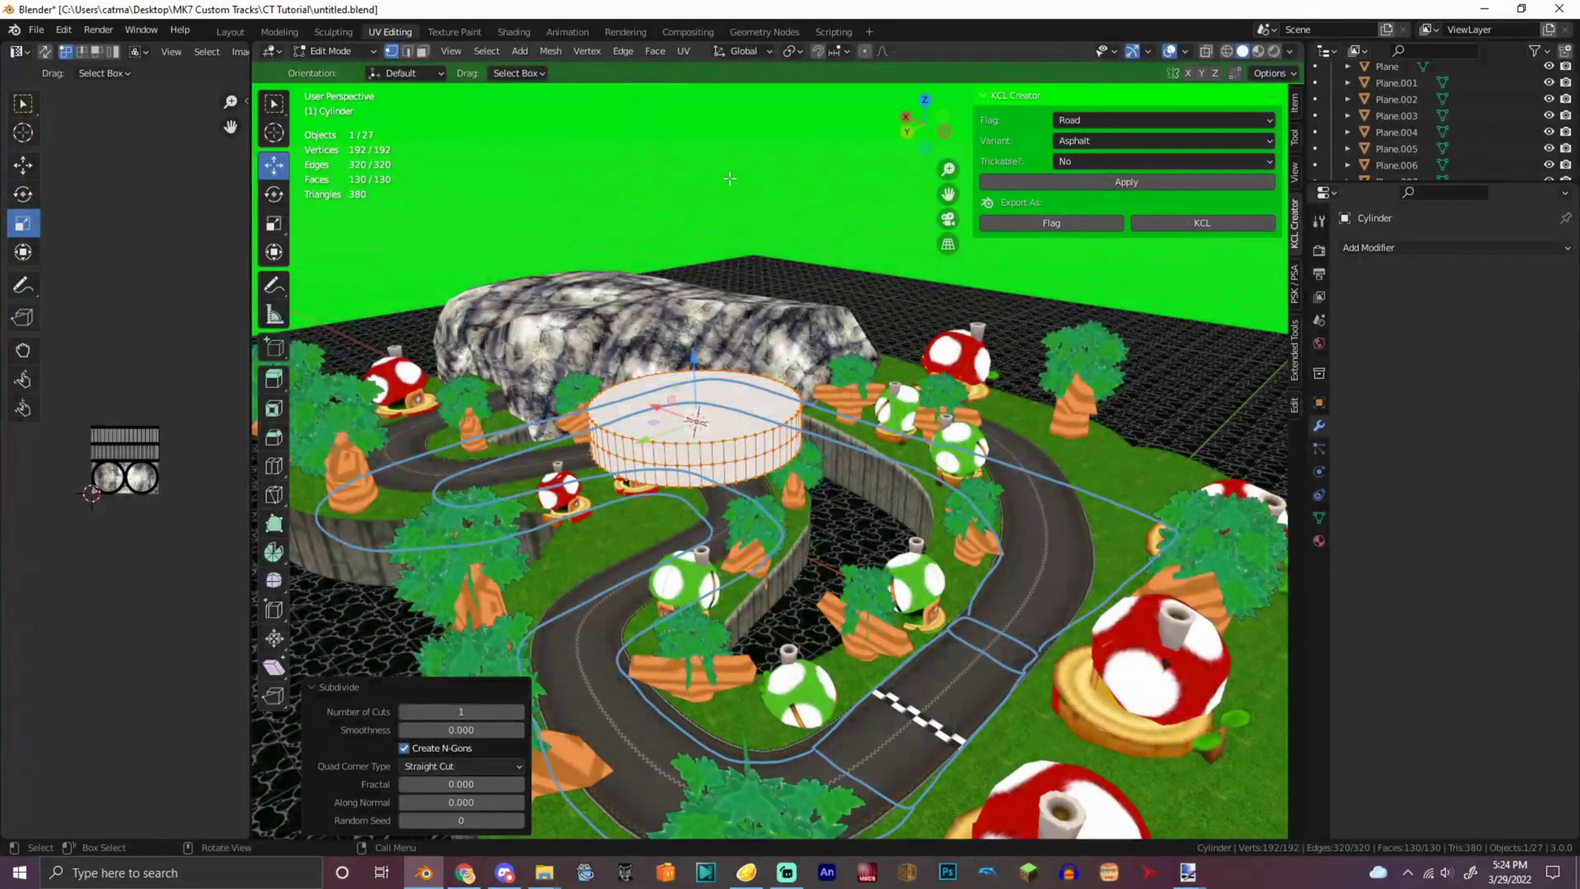
pyautogui.hotkey('ctrl', 'z')
# - Try cutting a diamond shape into the cylinder's top face with the Knife tool in X-ray top view
pyautogui.scroll(3, 856, 131)
pyautogui.moveTo(904, 111); pyautogui.dragTo(903, 91)
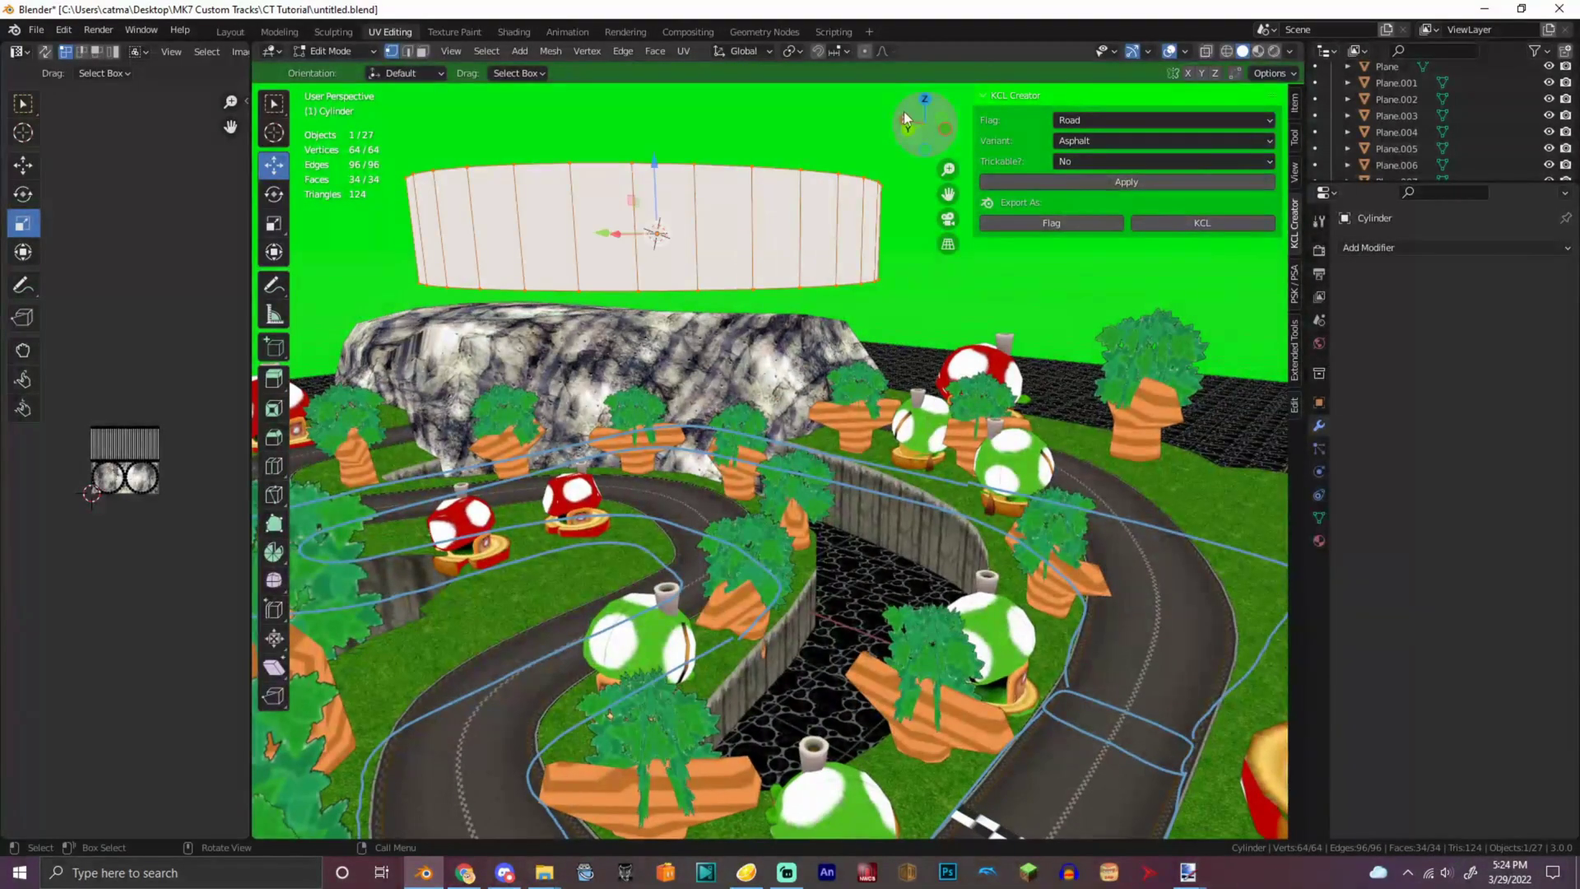
pyautogui.click(1206, 51)
pyautogui.click(925, 99)
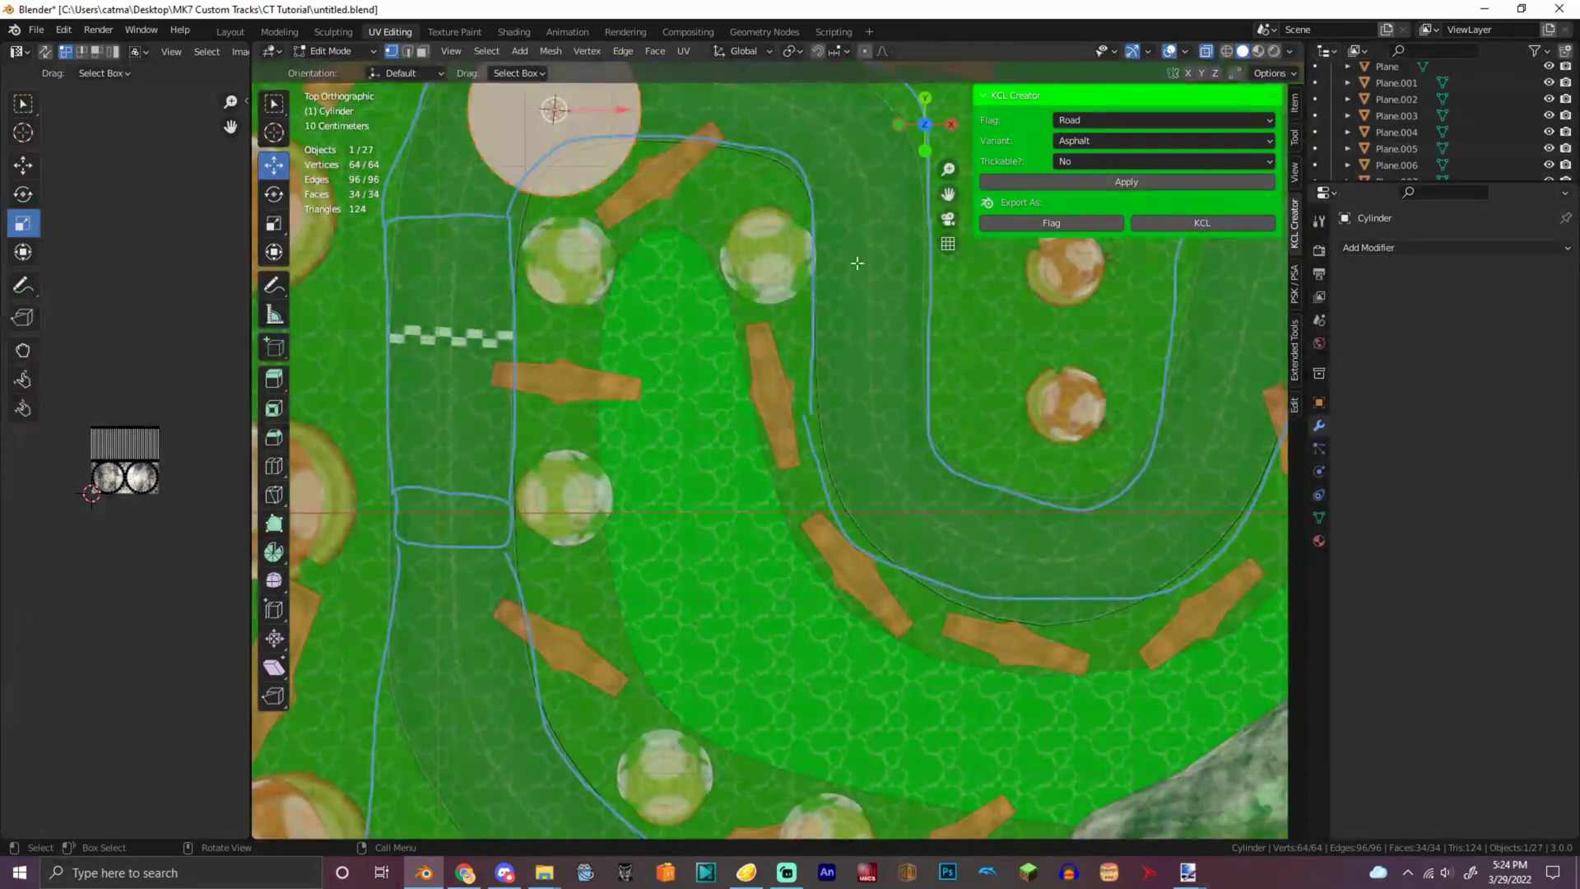
pyautogui.moveTo(948, 194); pyautogui.dragTo(1039, 379)
pyautogui.scroll(6, 948, 194)
pyautogui.moveTo(948, 194); pyautogui.dragTo(975, 210)
pyautogui.click(274, 463)
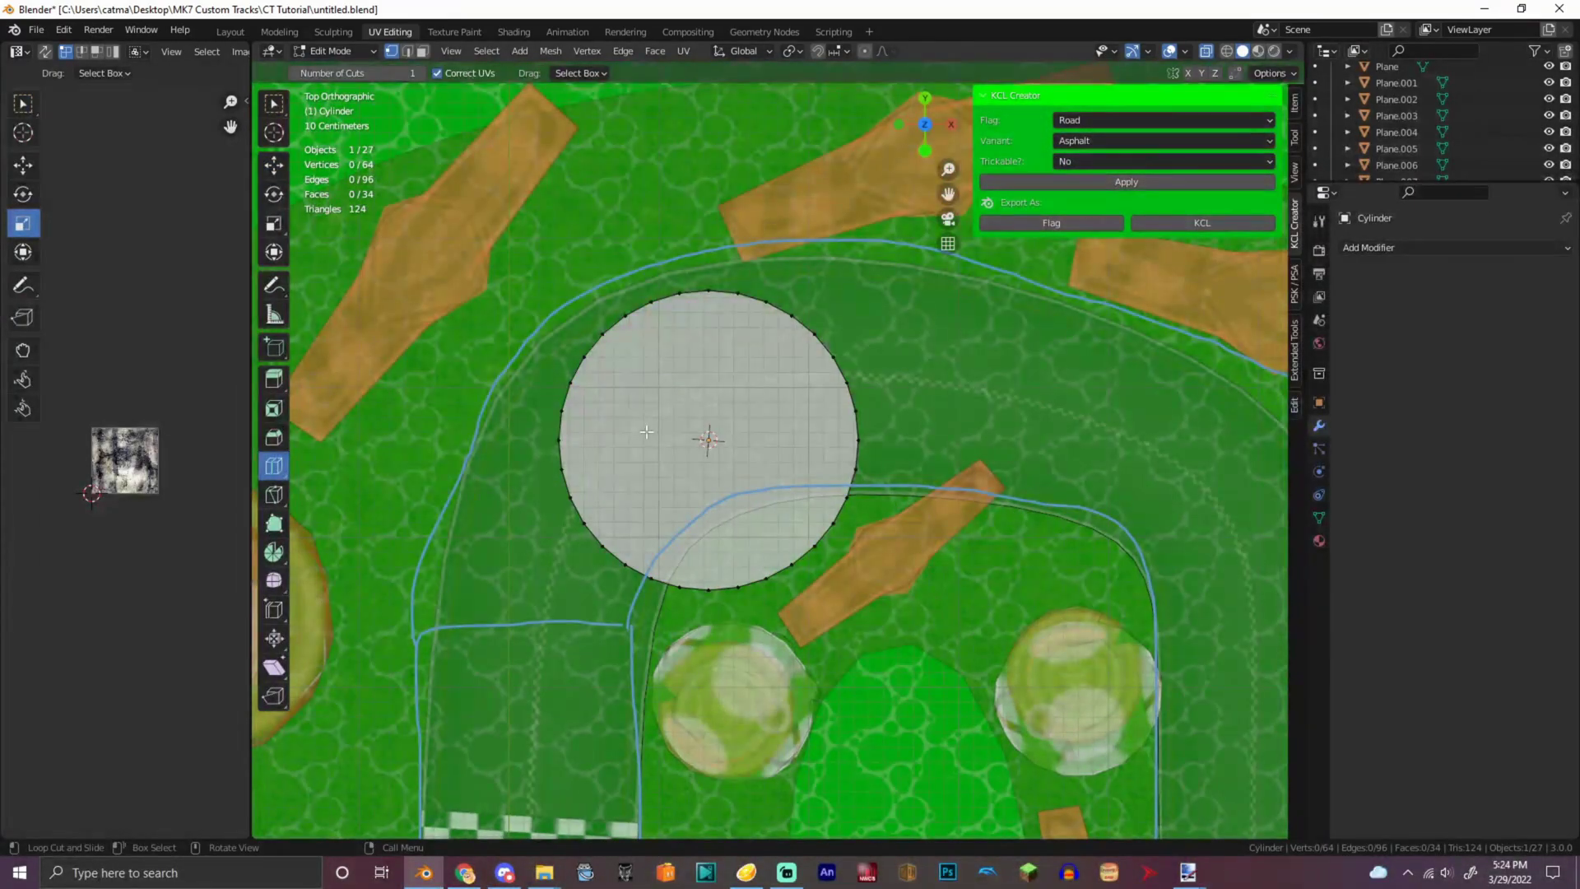
pyautogui.click(706, 346)
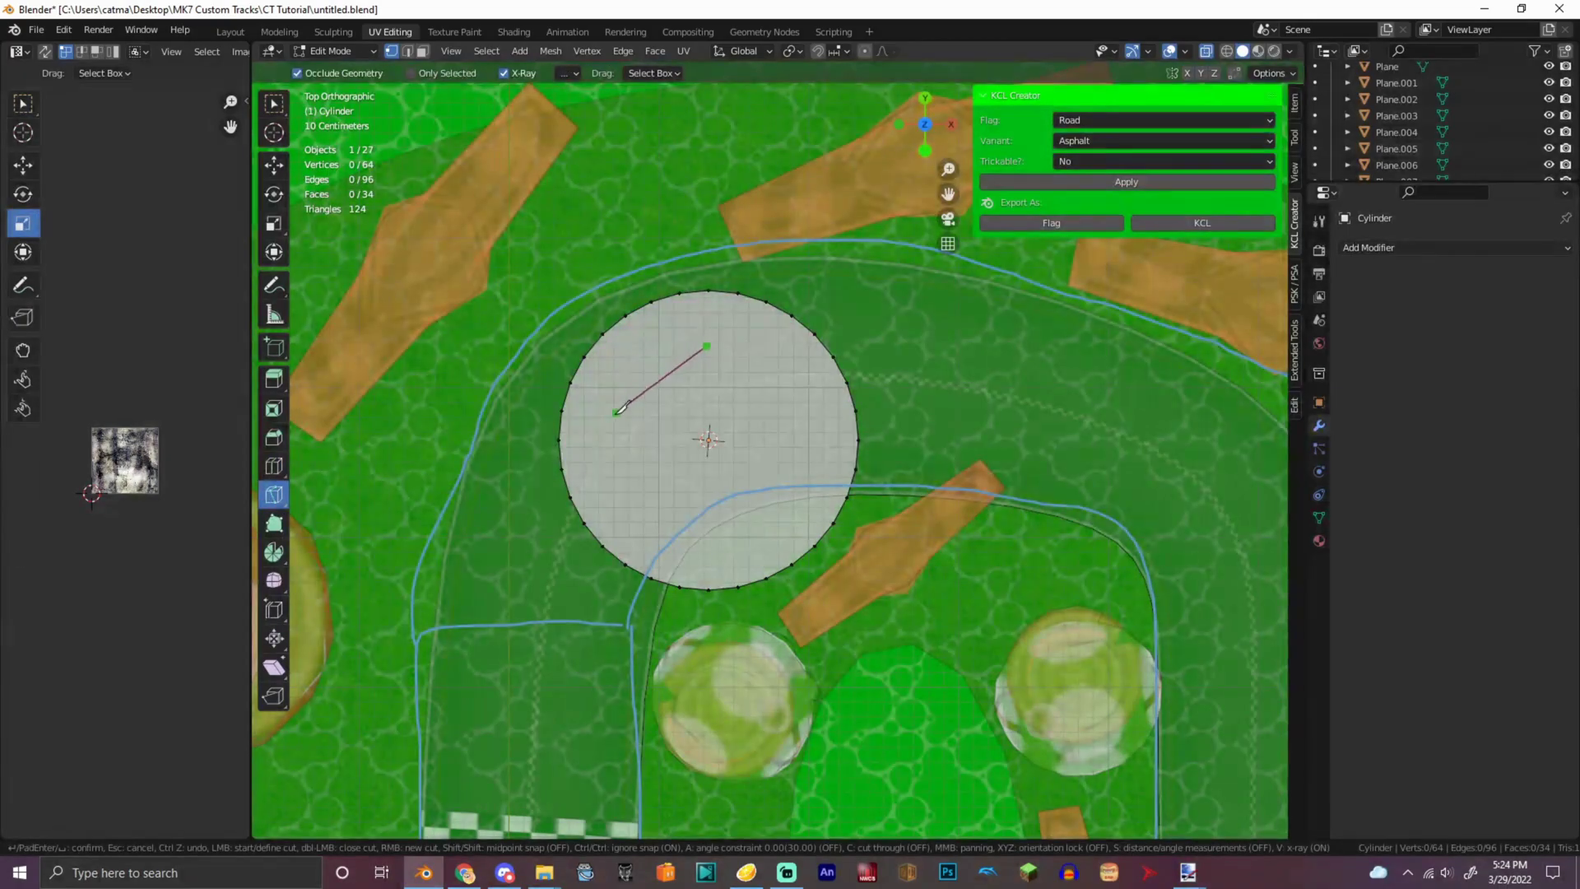
pyautogui.click(790, 431)
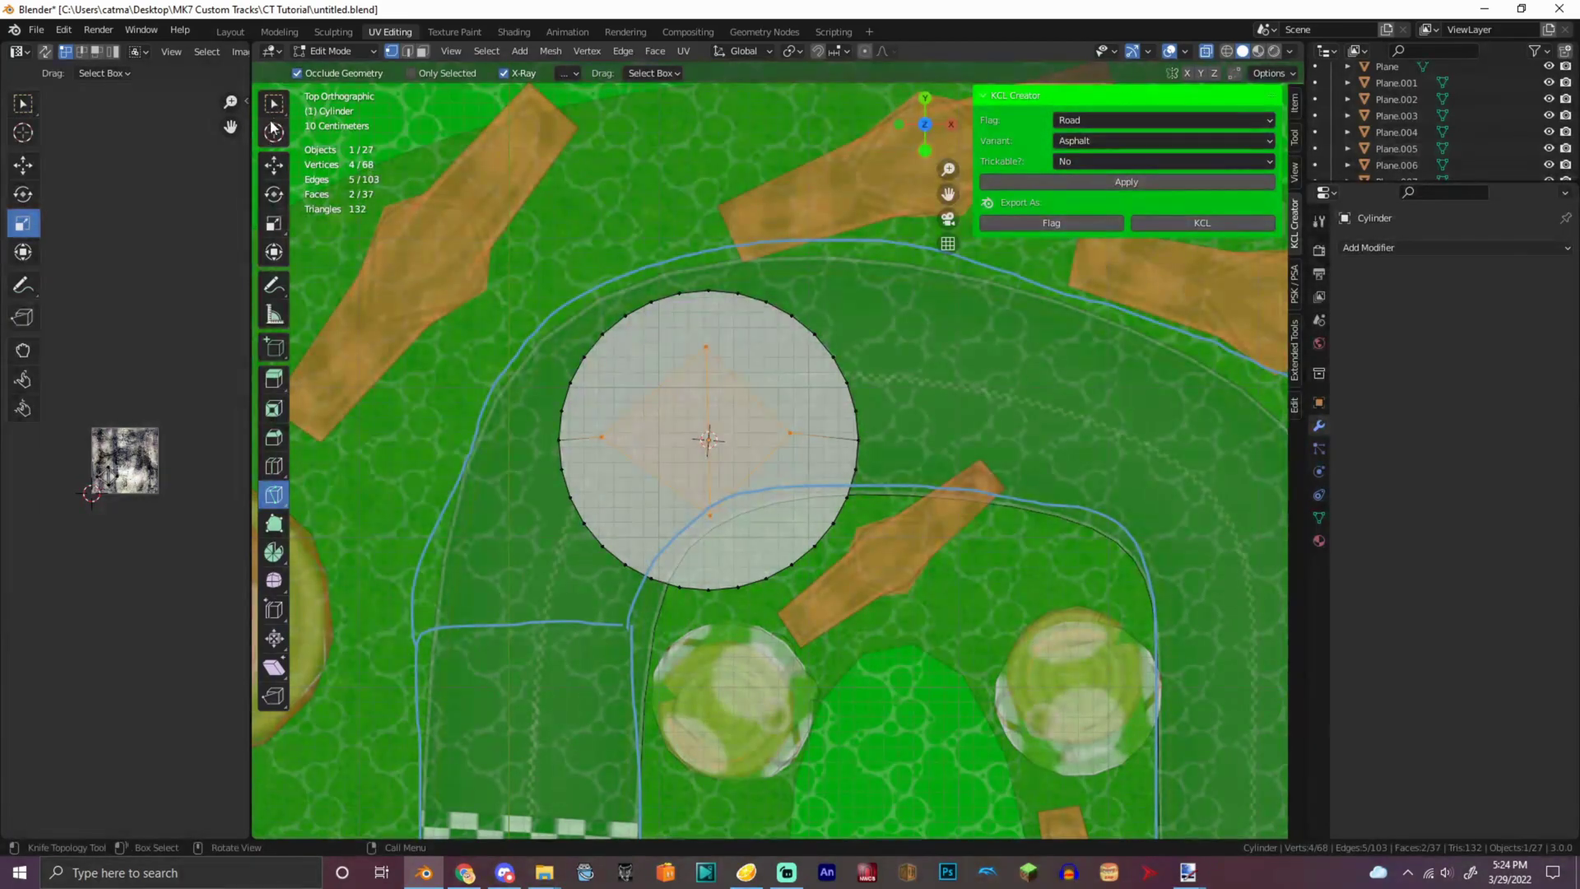
# - Try adjusting the knife-cut vertices on the cylinder's top face, and undo the knife cut
pyautogui.press('w')
pyautogui.moveTo(920, 139); pyautogui.dragTo(574, 247)
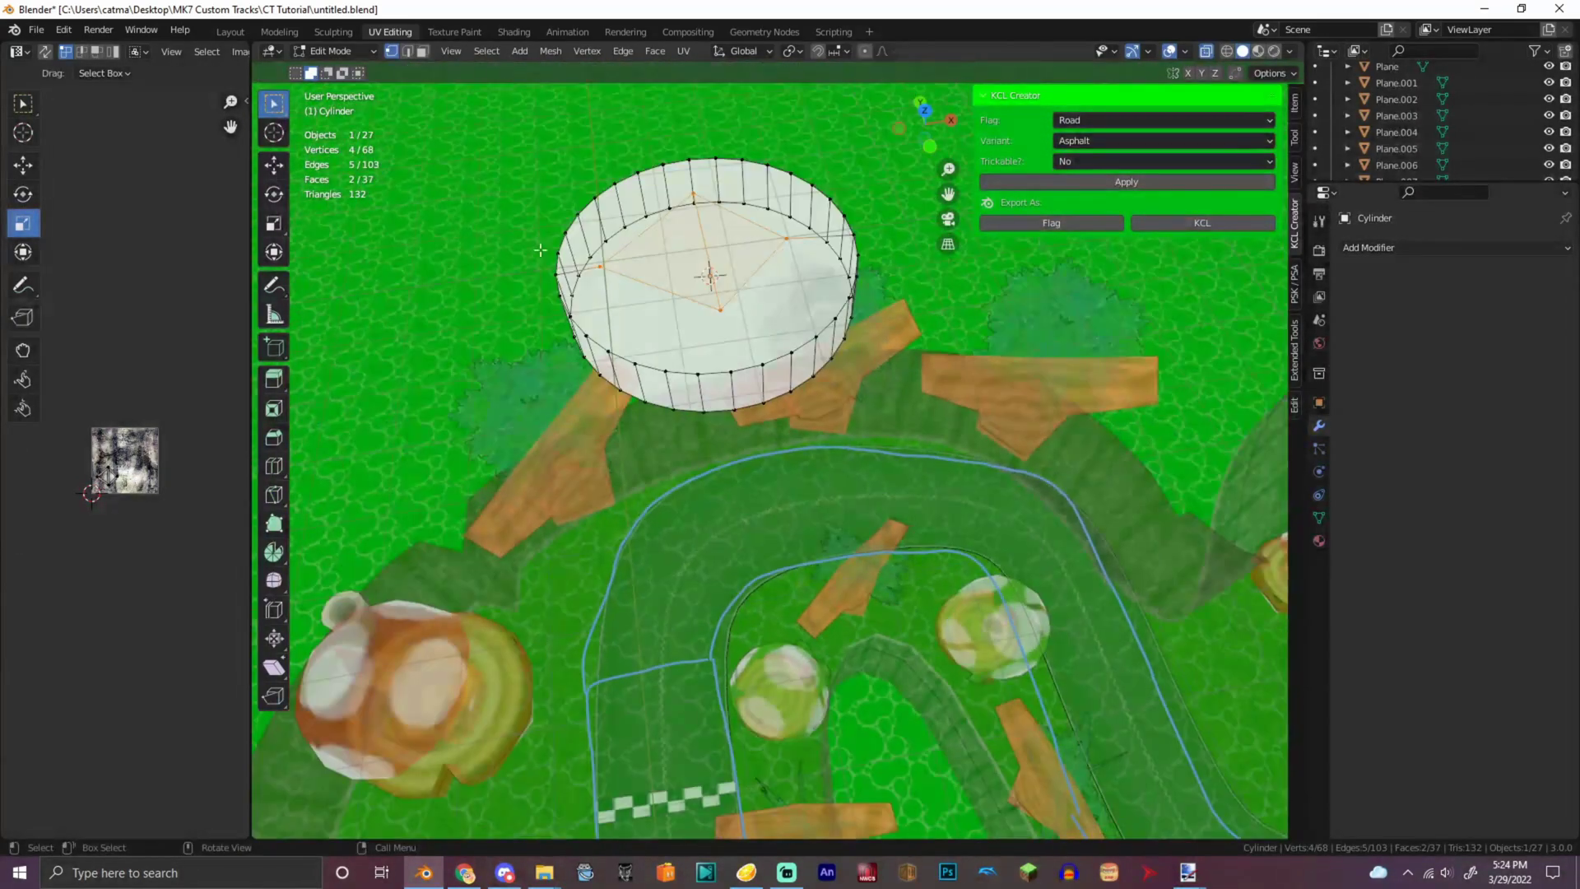
pyautogui.moveTo(693, 198); pyautogui.dragTo(691, 169)
pyautogui.click(1206, 53)
pyautogui.moveTo(930, 125); pyautogui.dragTo(971, 142)
pyautogui.hotkey('ctrl', 'x')
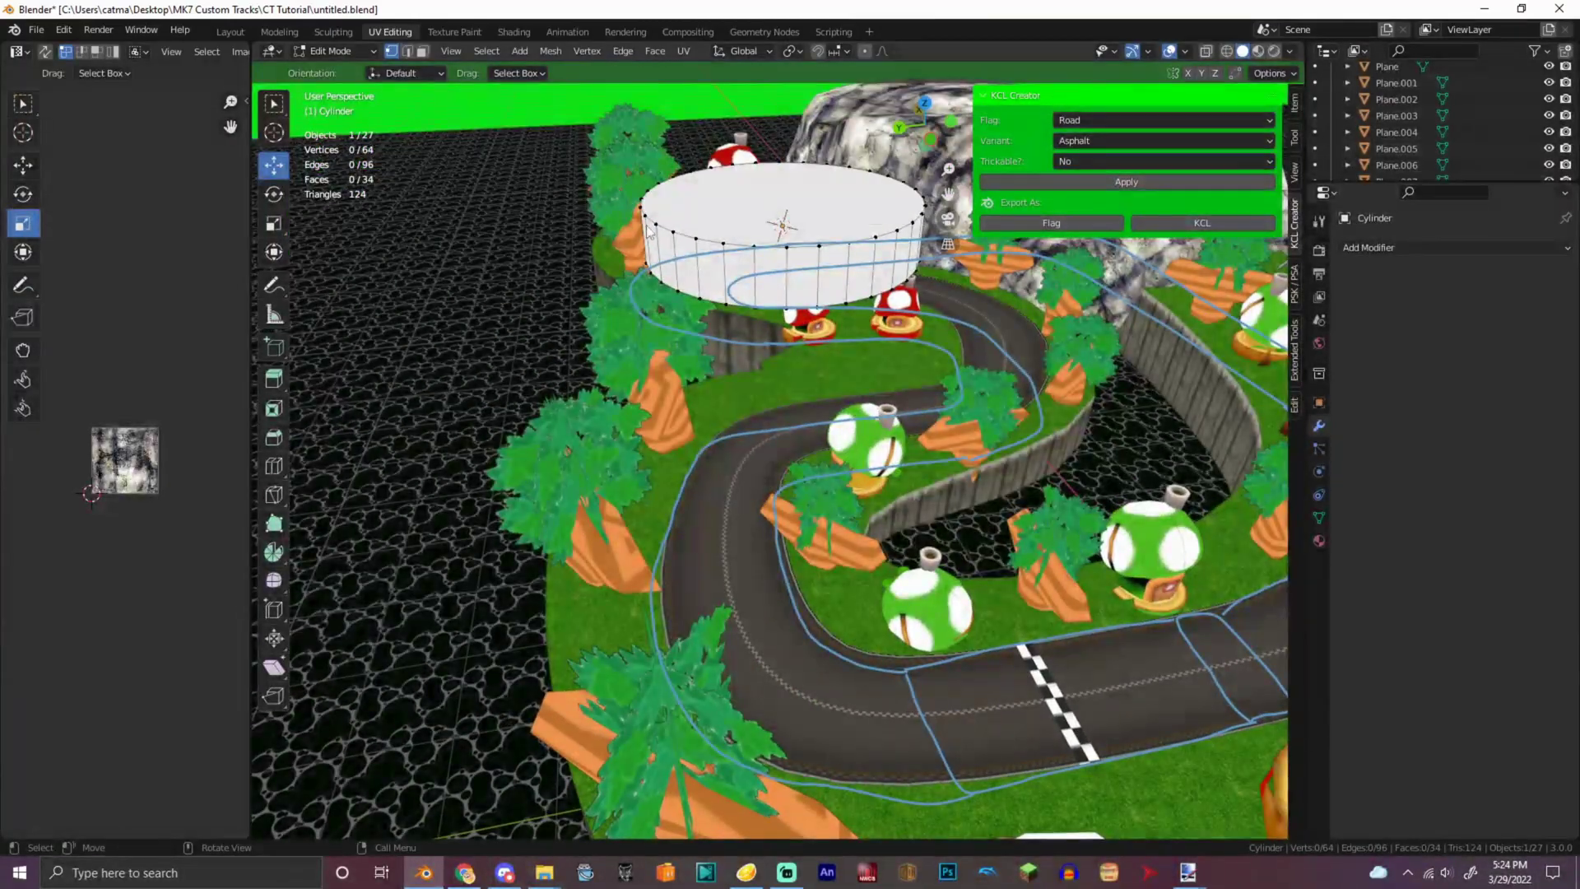
# - Try adding a loop cut across the cylinder's top face from the X-ray top view, and undo it
pyautogui.click(274, 465)
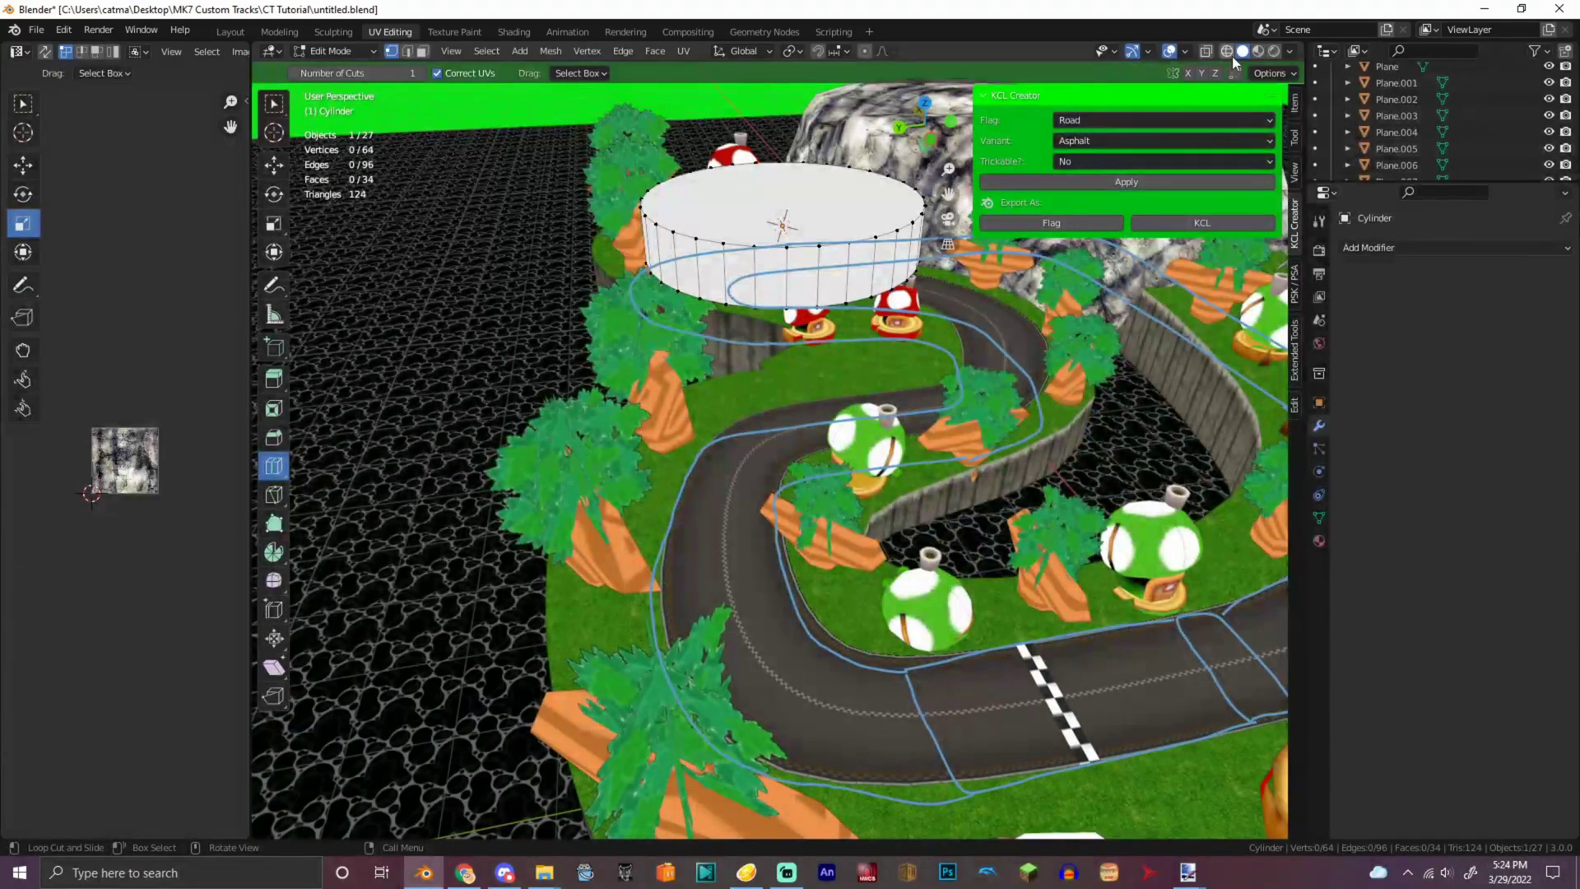
pyautogui.click(1206, 51)
pyautogui.moveTo(782, 216); pyautogui.dragTo(784, 188, button='middle')
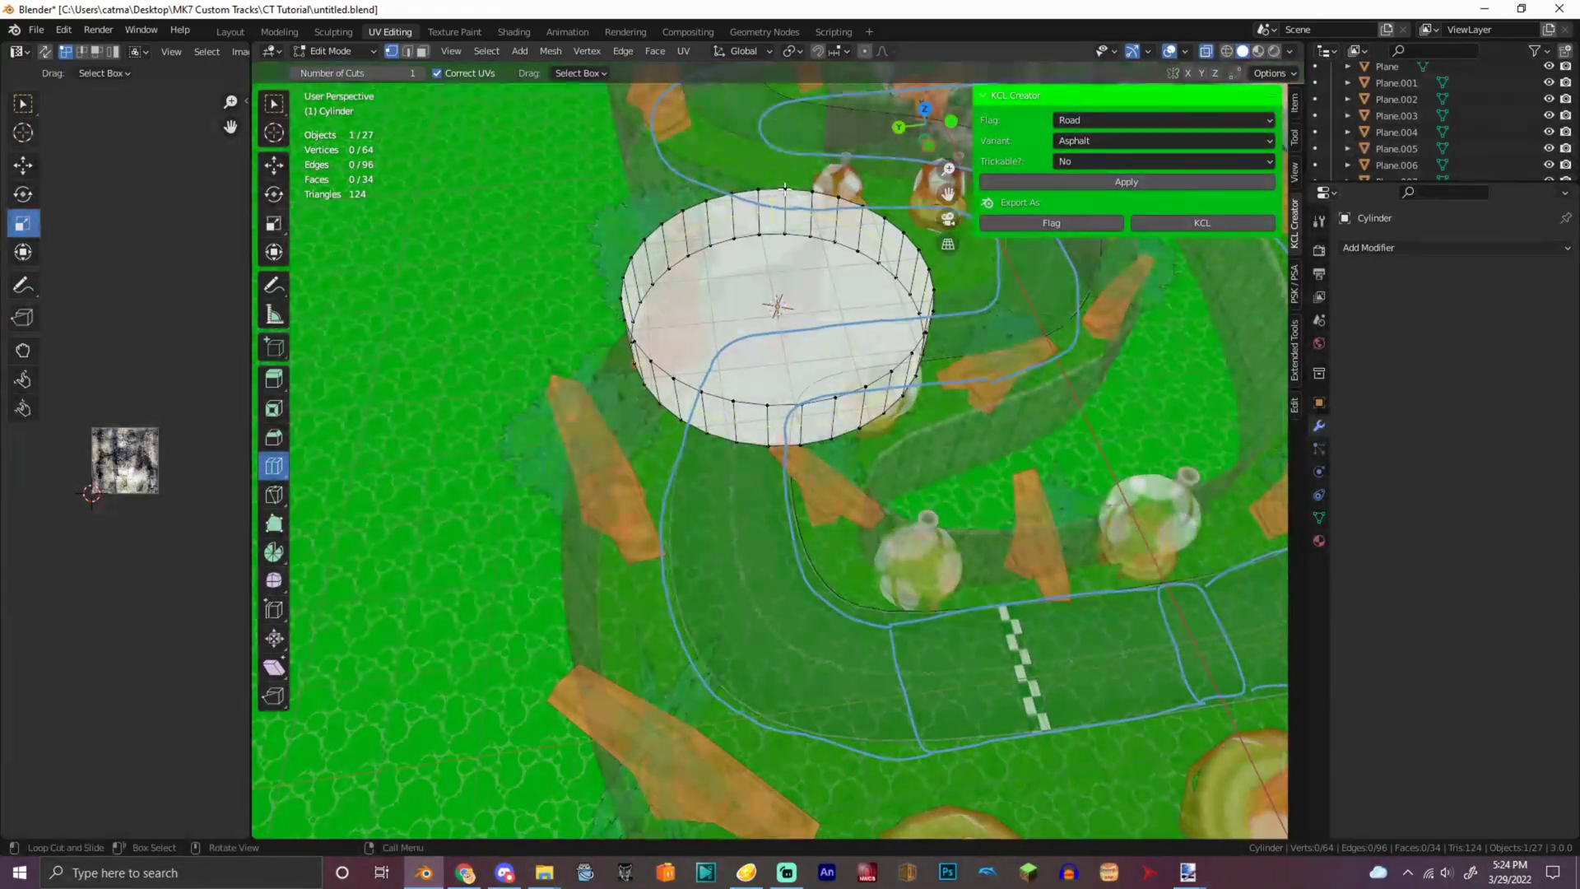
pyautogui.click(925, 109)
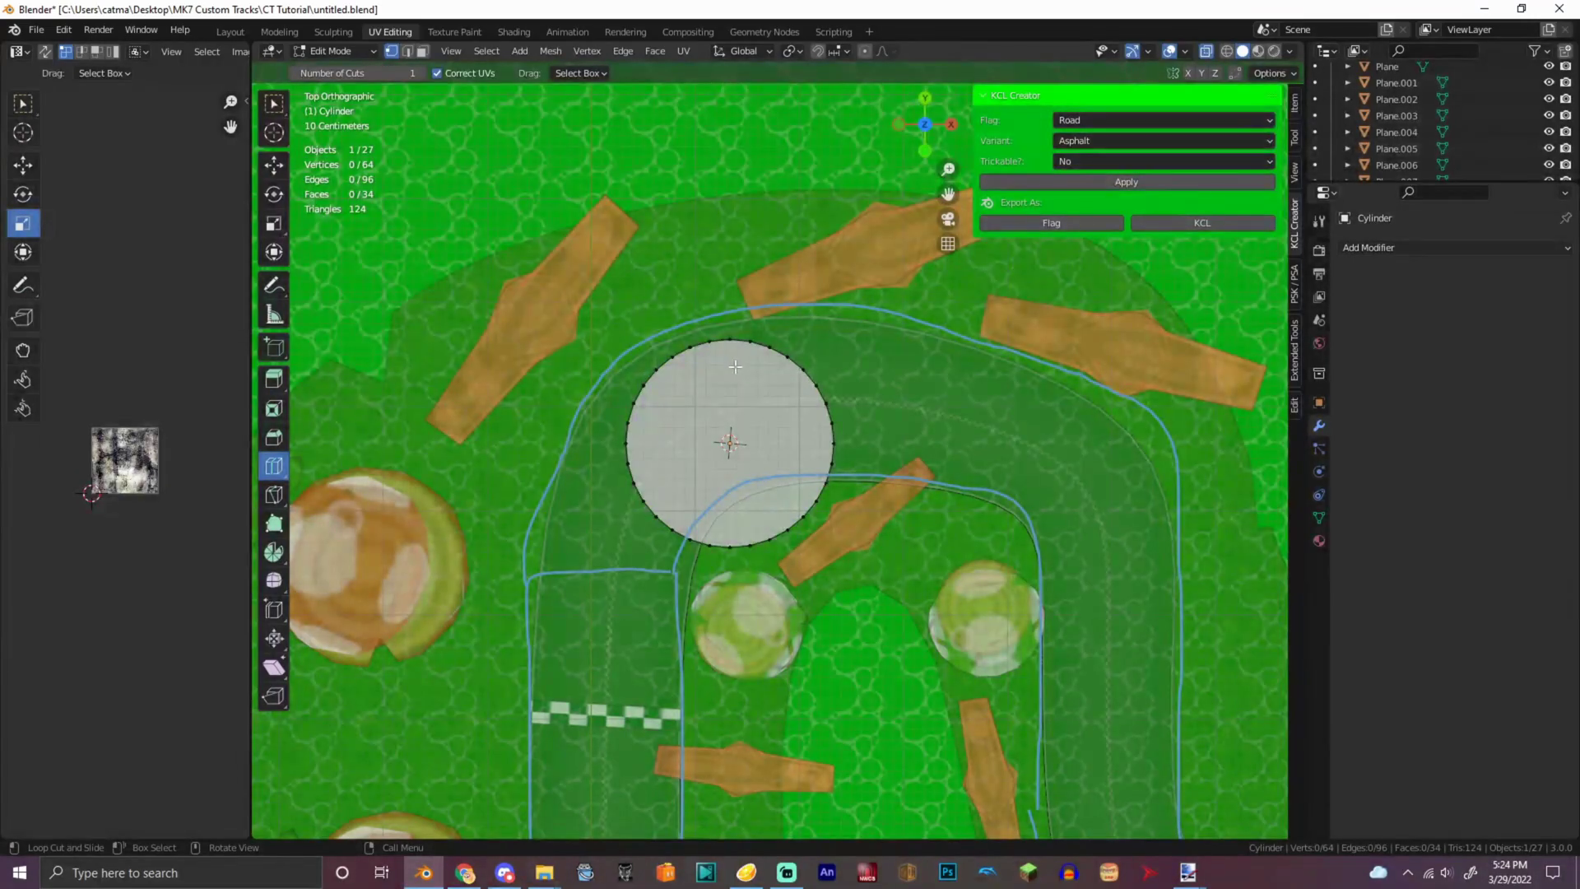
pyautogui.moveTo(727, 360); pyautogui.dragTo(727, 363)
pyautogui.moveTo(721, 425); pyautogui.dragTo(827, 349)
pyautogui.moveTo(935, 148)
pyautogui.mouseDown()
pyautogui.moveTo(935, 13)
pyautogui.moveTo(938, 136)
pyautogui.mouseUp()
pyautogui.hotkey('ctrl', 'z')
# - Try subdividing only the cylinder's top face, and undo the attempt
pyautogui.rightClick(867, 162)
pyautogui.moveTo(862, 180); pyautogui.dragTo(912, 193)
pyautogui.click(867, 162)
pyautogui.hotkey('ctrl', 'z')
pyautogui.rightClick(836, 167)
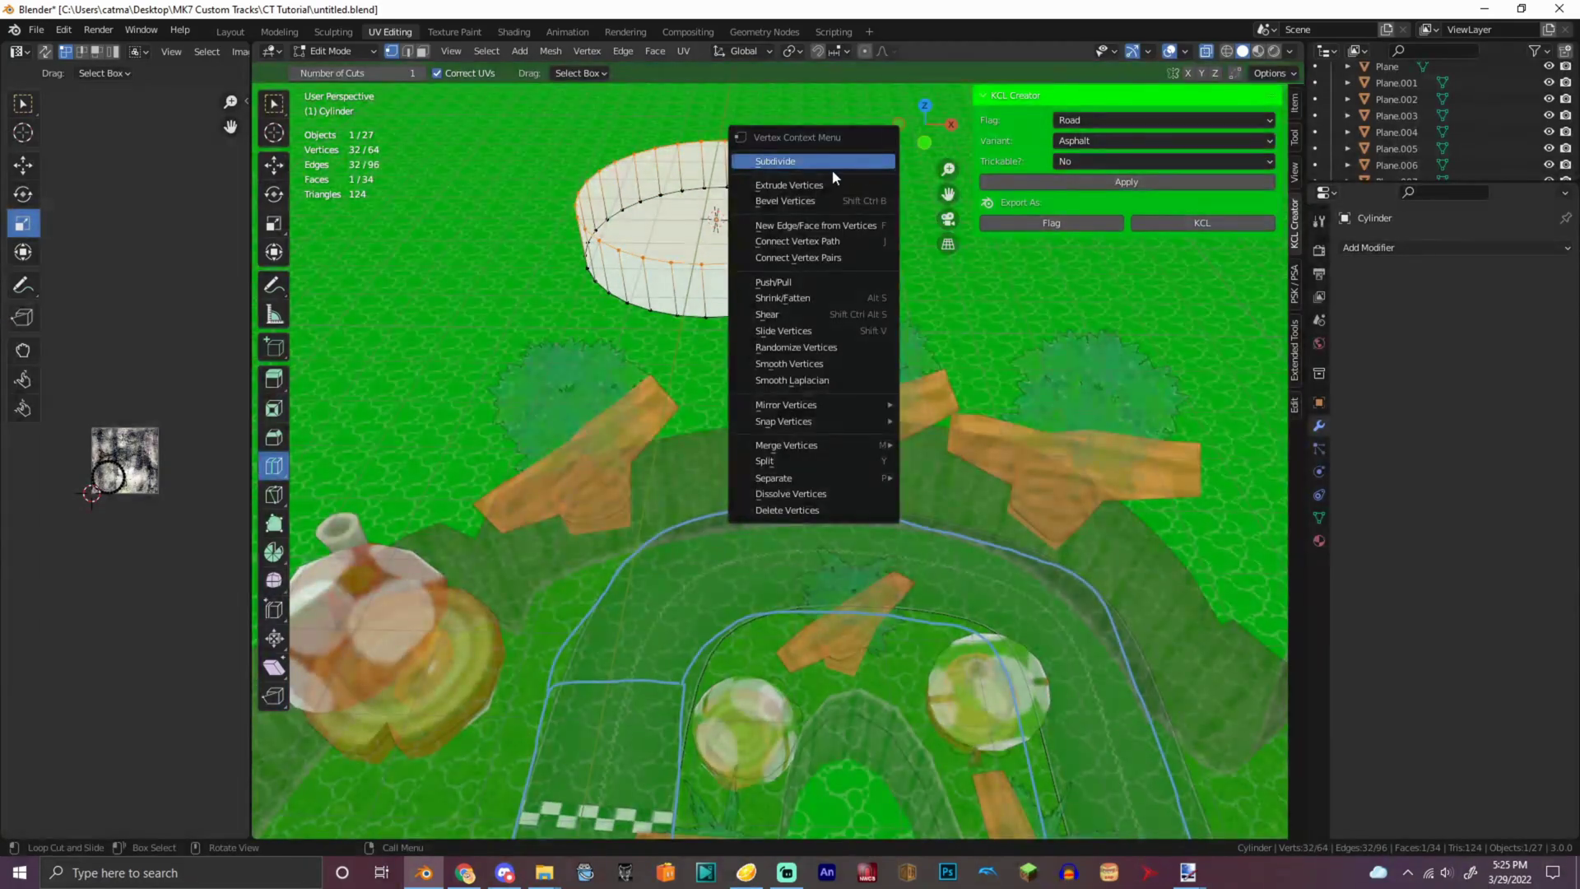
pyautogui.press('w')
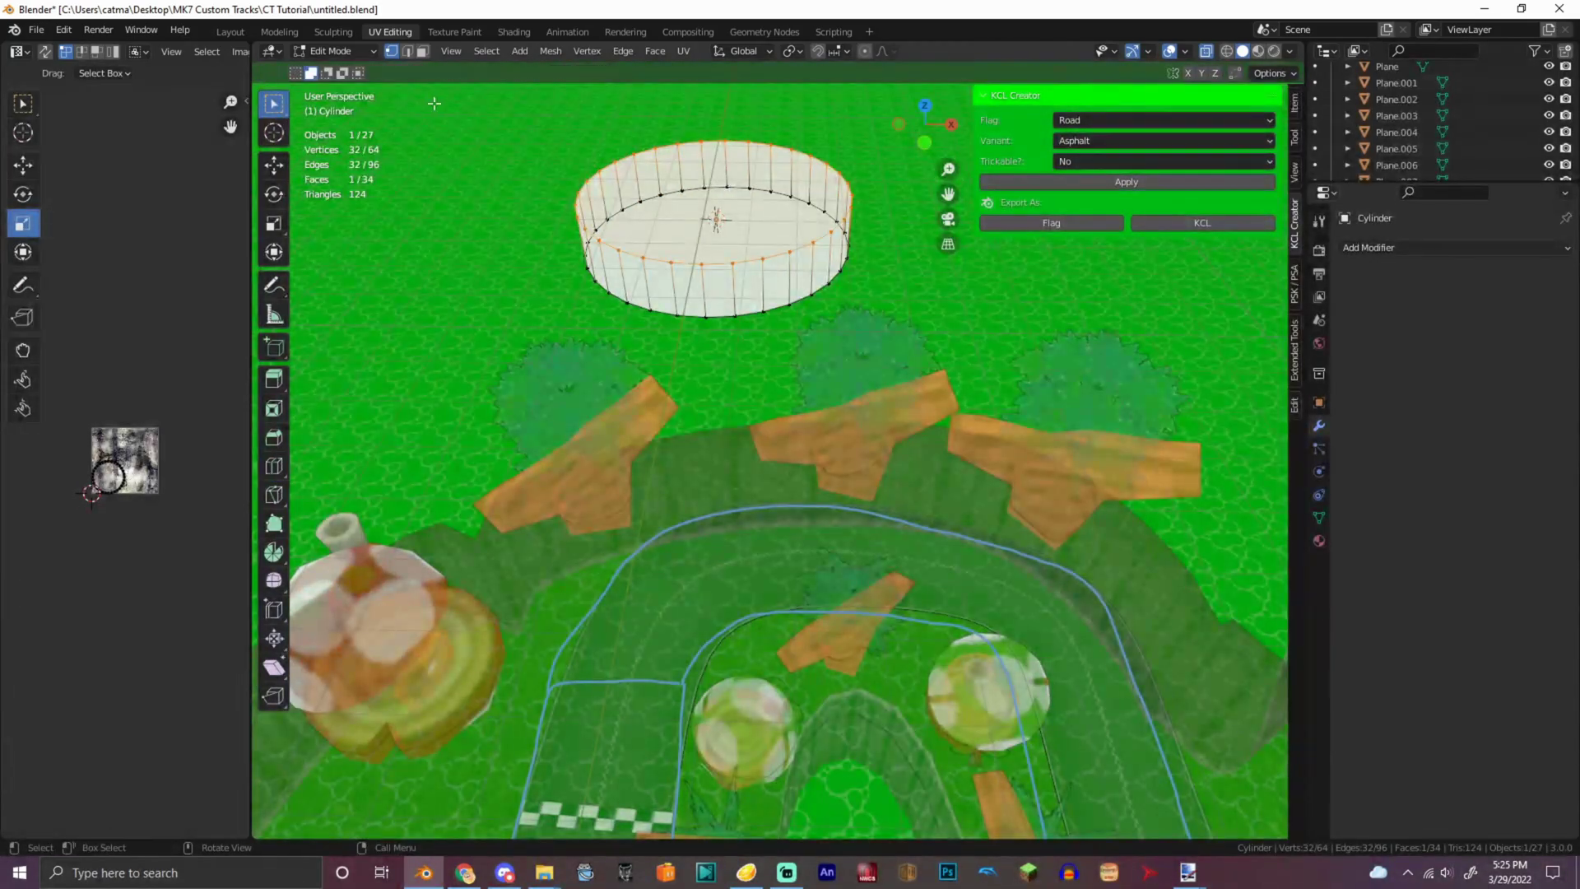
# - Return to Object Mode and delete the flattened cylinder
pyautogui.click(342, 52)
pyautogui.click(325, 66)
pyautogui.rightClick(707, 339)
pyautogui.click(658, 487)
# - Open the choice of mesh primitives for adding a new object to the scene
pyautogui.click(468, 51)
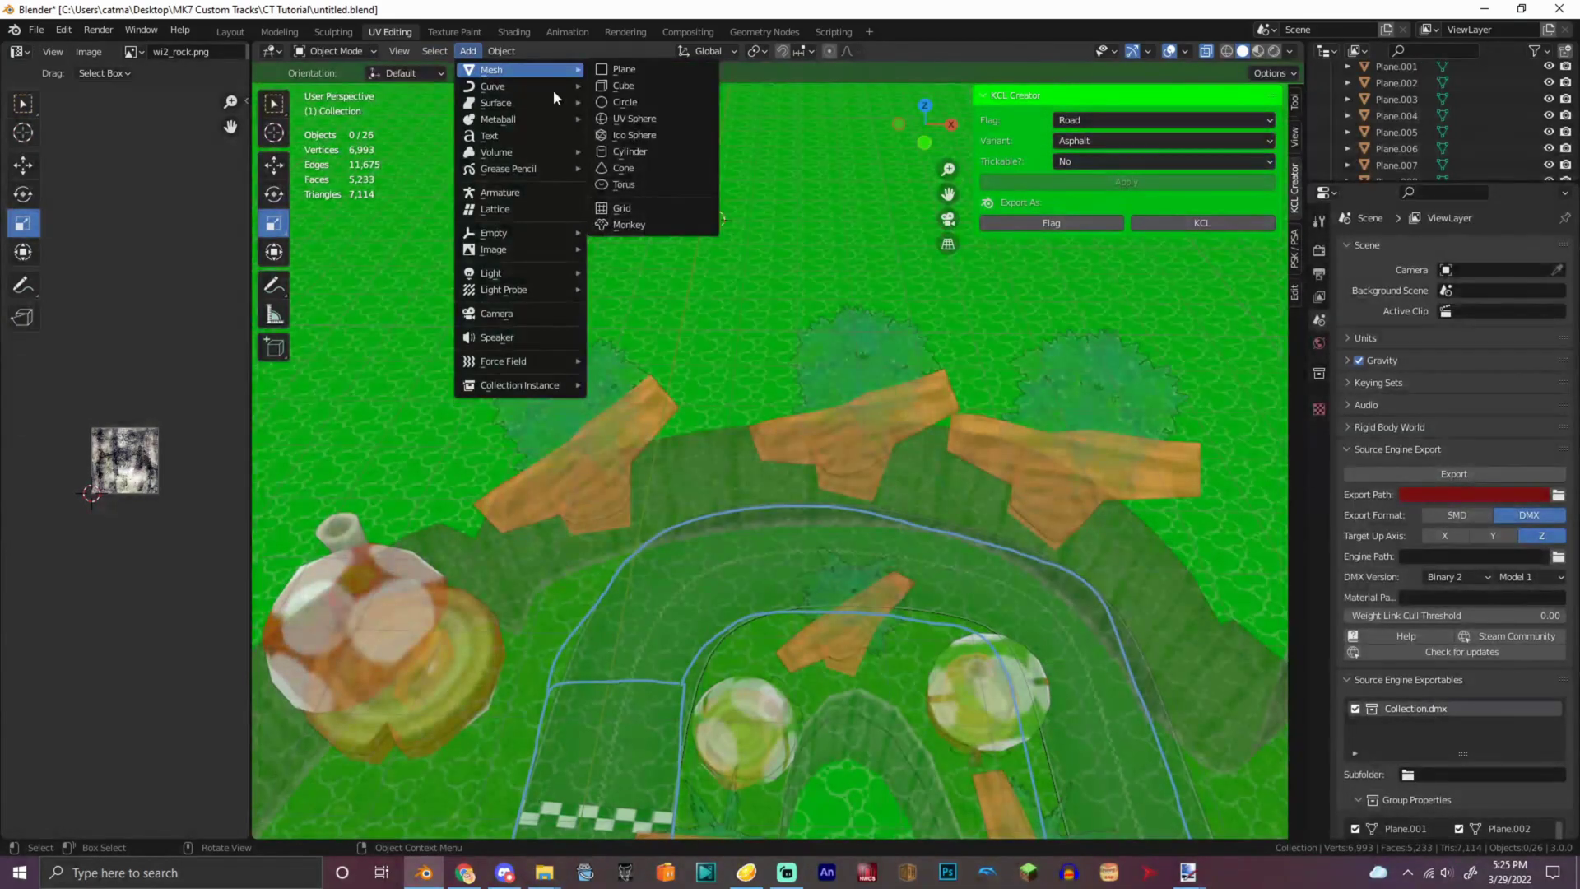